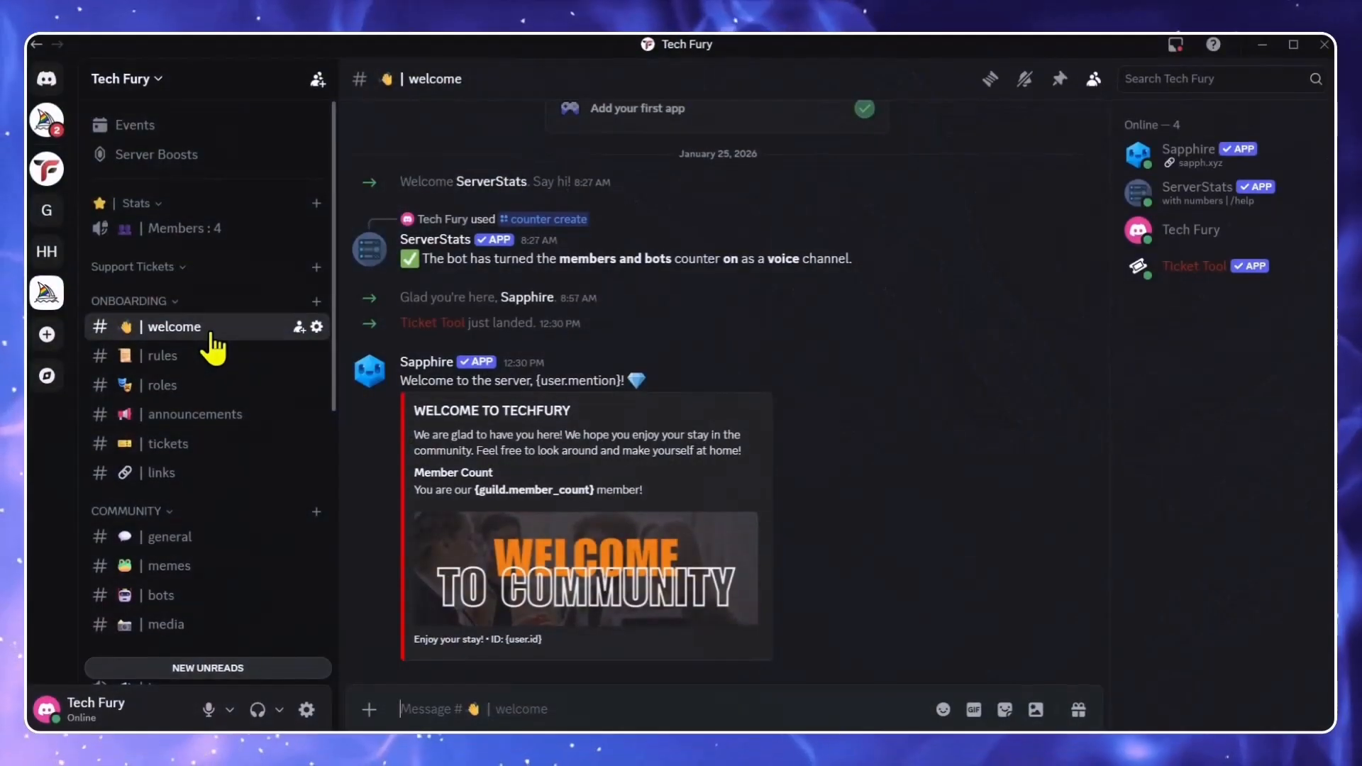
# Step: Look through the rules, roles and tickets channels of the finished example server
pyautogui.click(199, 370)
pyautogui.scroll(2, 395, 371)
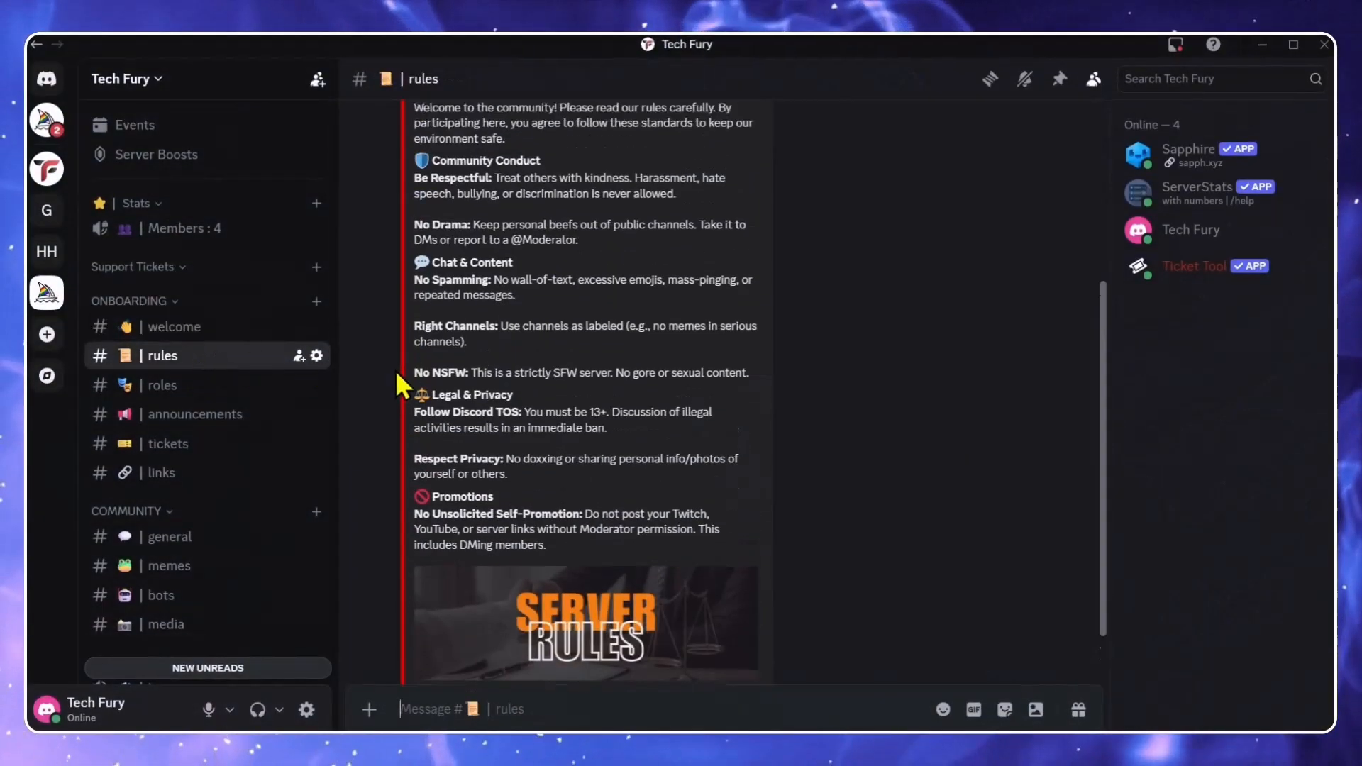
pyautogui.scroll(-2, 394, 372)
pyautogui.click(203, 391)
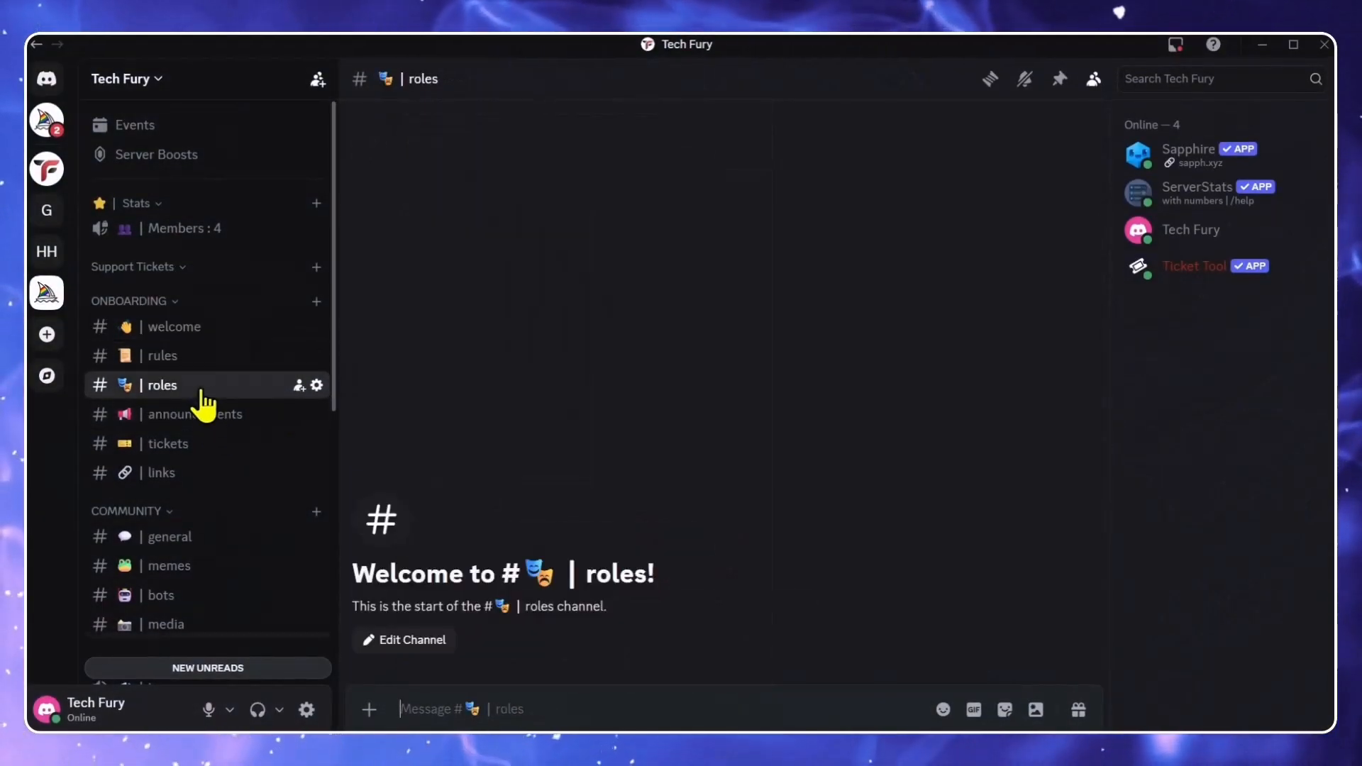
pyautogui.click(193, 447)
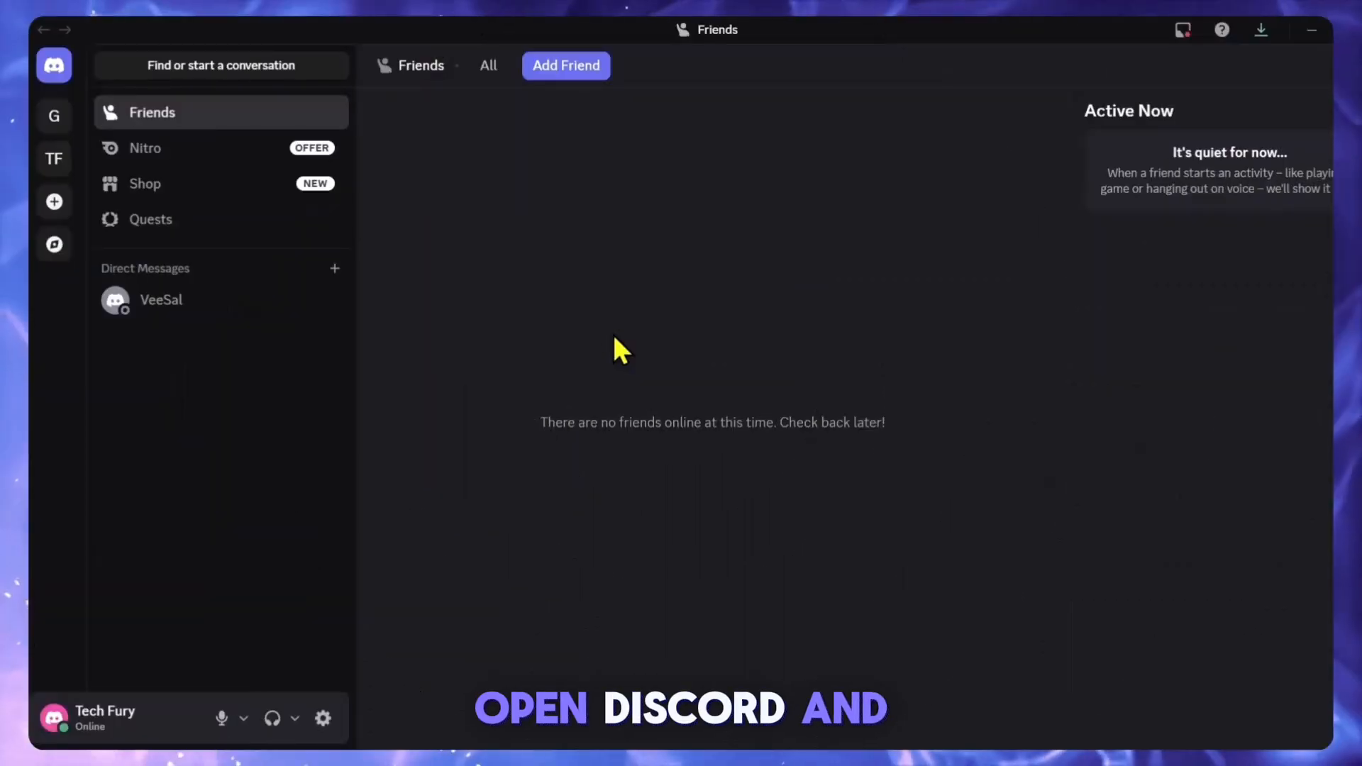
# Step: Create a new server from scratch for a club or community, named Tech Fury, with the TF logo as its icon
pyautogui.click(59, 207)
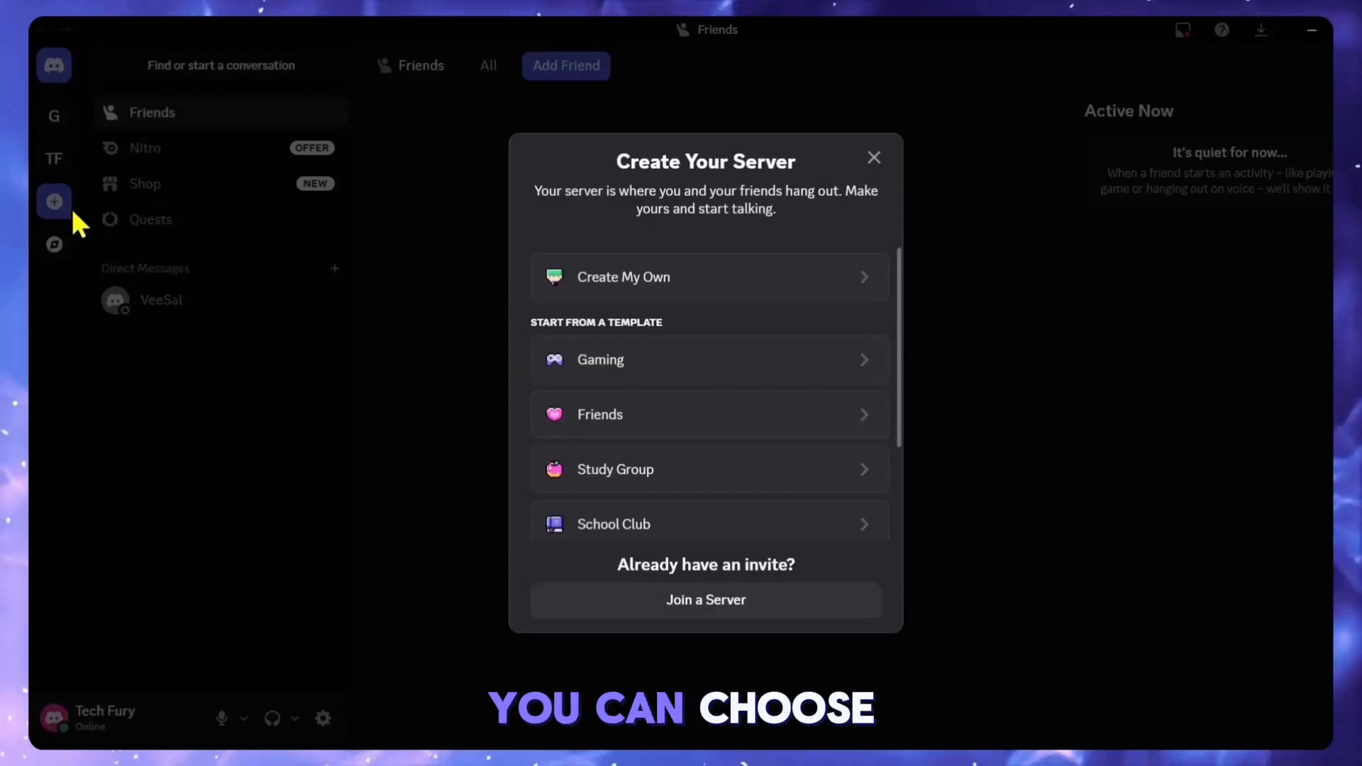
pyautogui.click(684, 286)
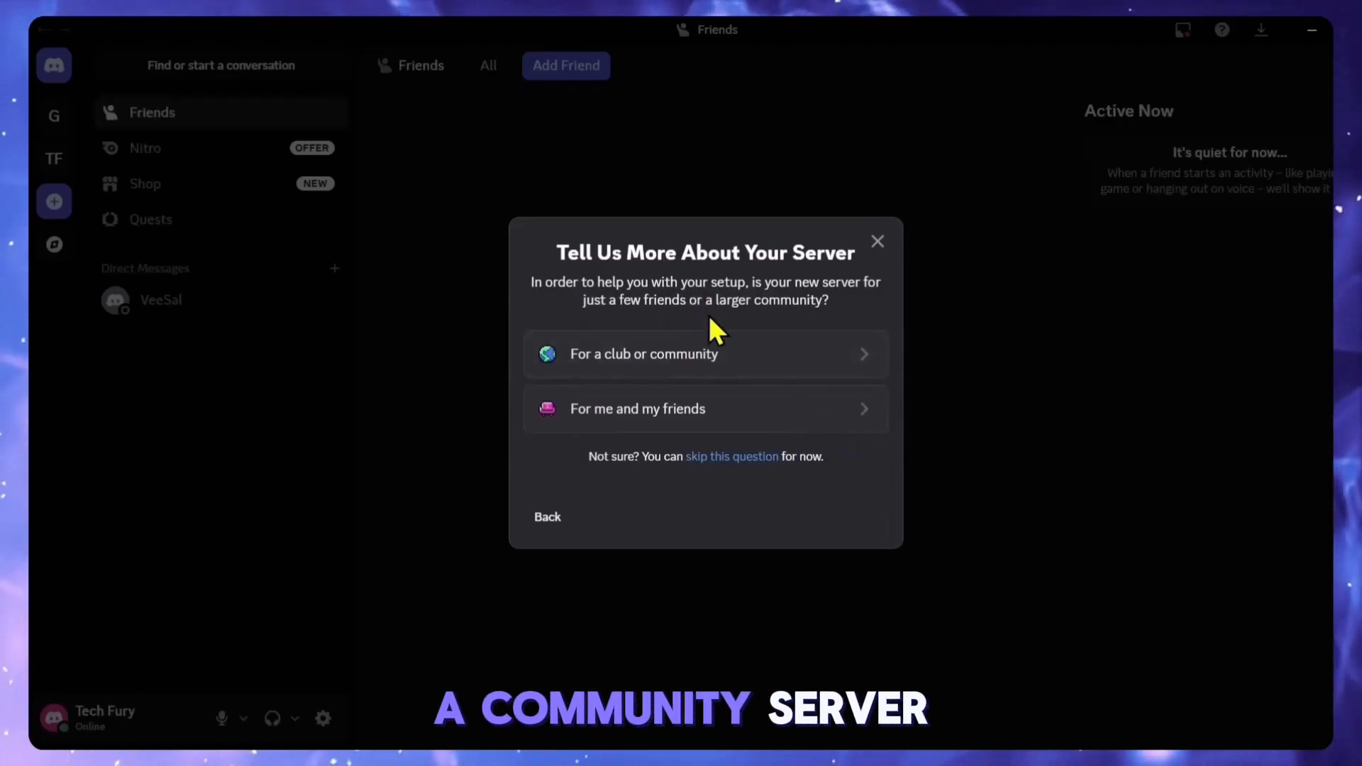
pyautogui.click(724, 376)
pyautogui.moveTo(657, 443); pyautogui.dragTo(602, 444)
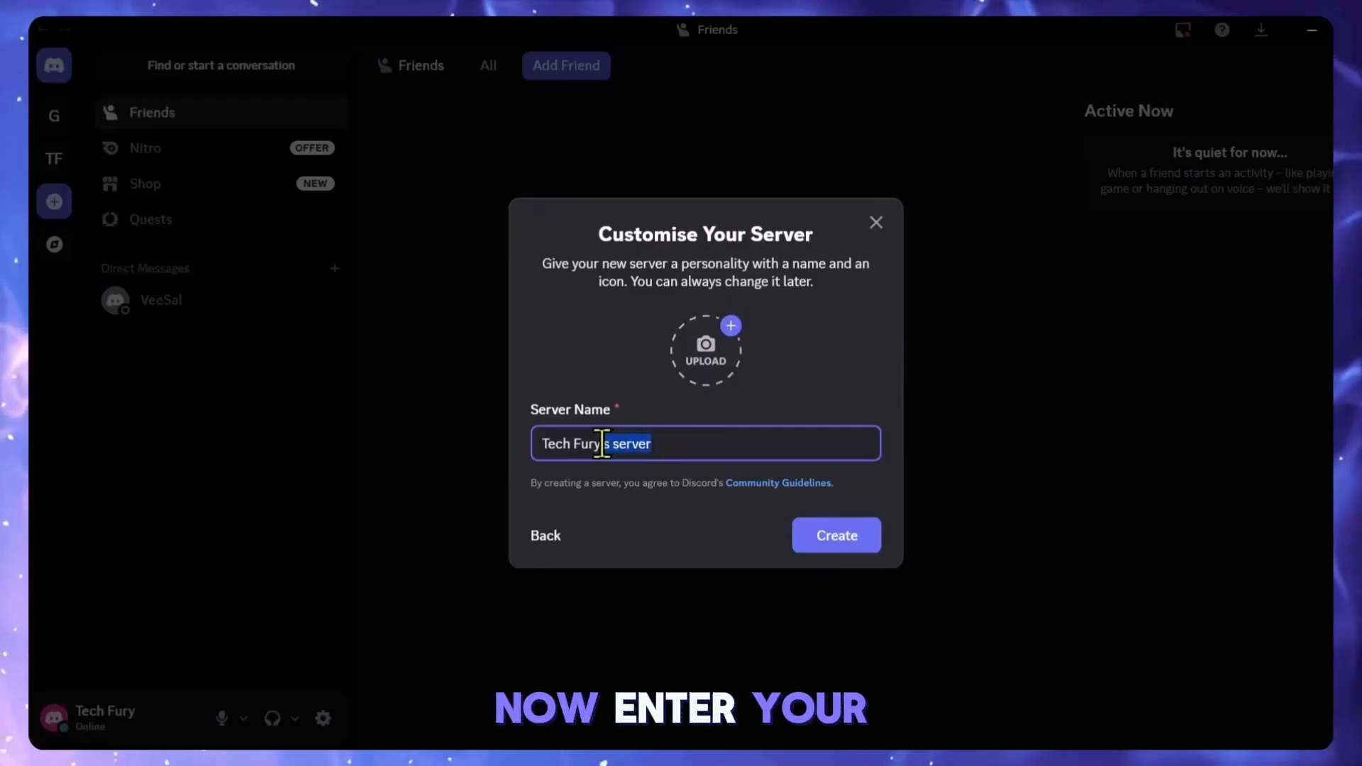
pyautogui.press('BackSpace')
pyautogui.click(703, 368)
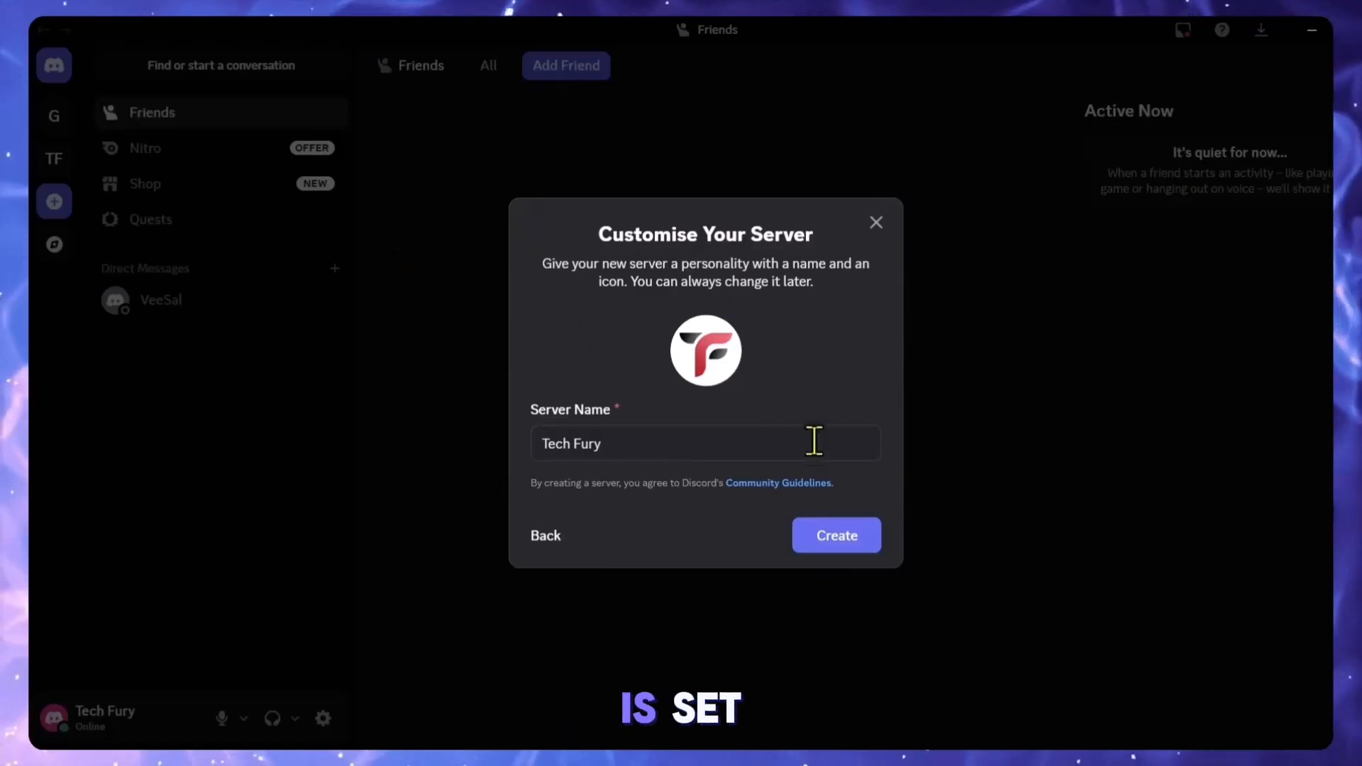
pyautogui.click(824, 545)
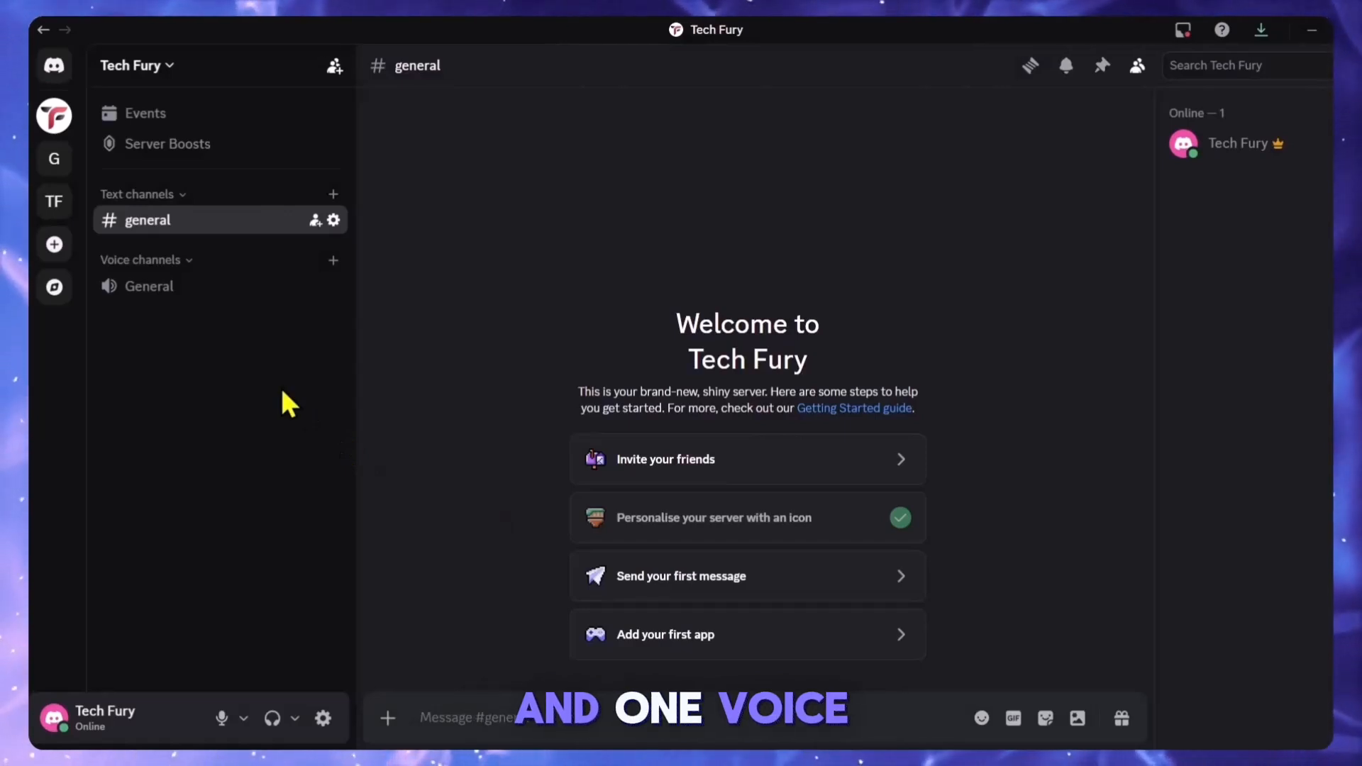
# Step: Create a non-private category named Information in the server's channel list
pyautogui.rightClick(221, 362)
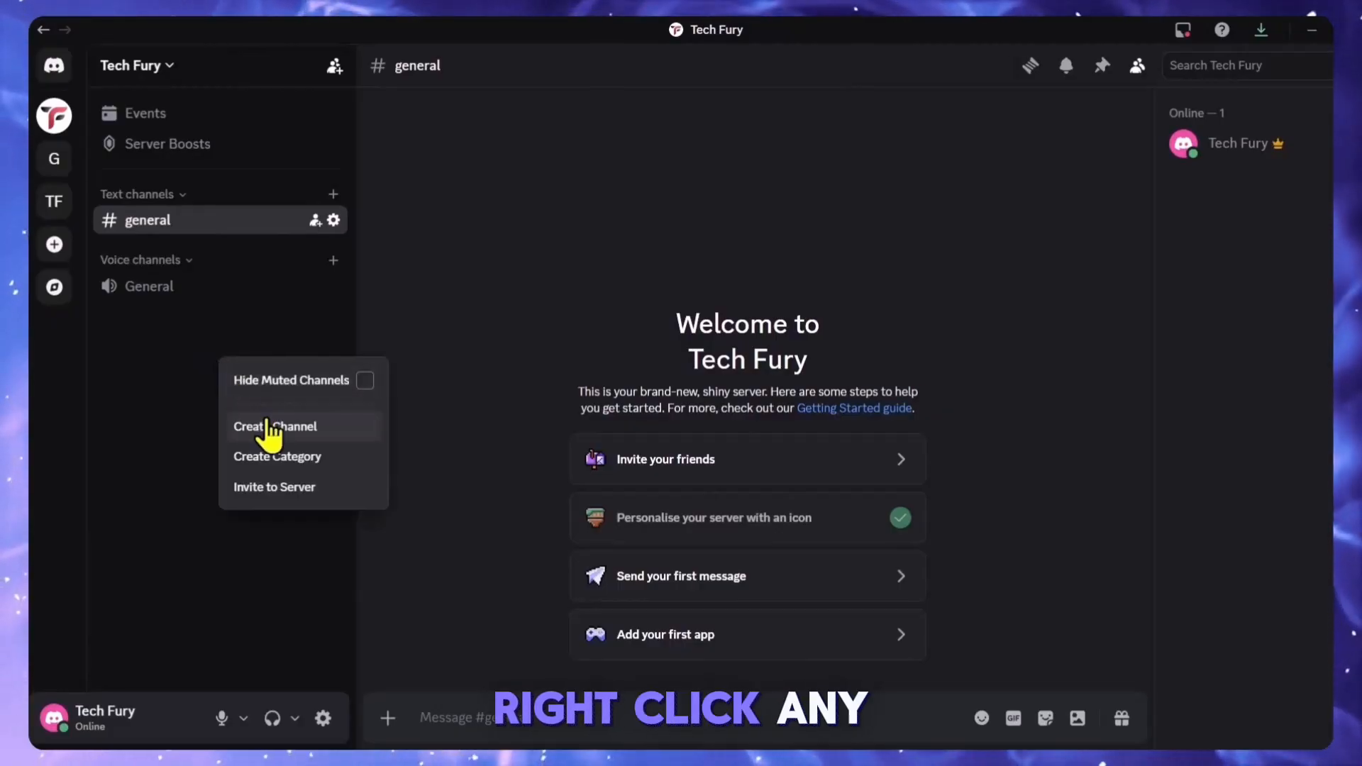
pyautogui.click(278, 460)
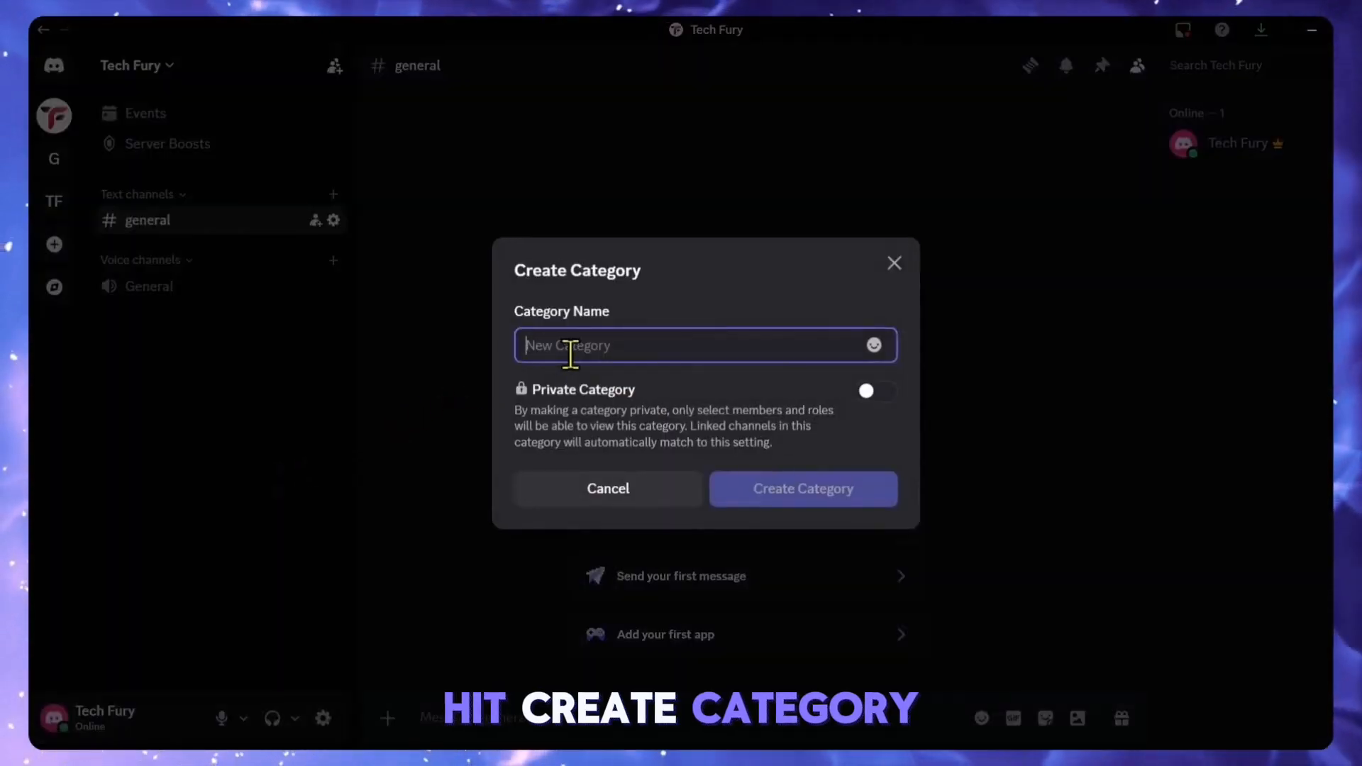
pyautogui.write('Info')
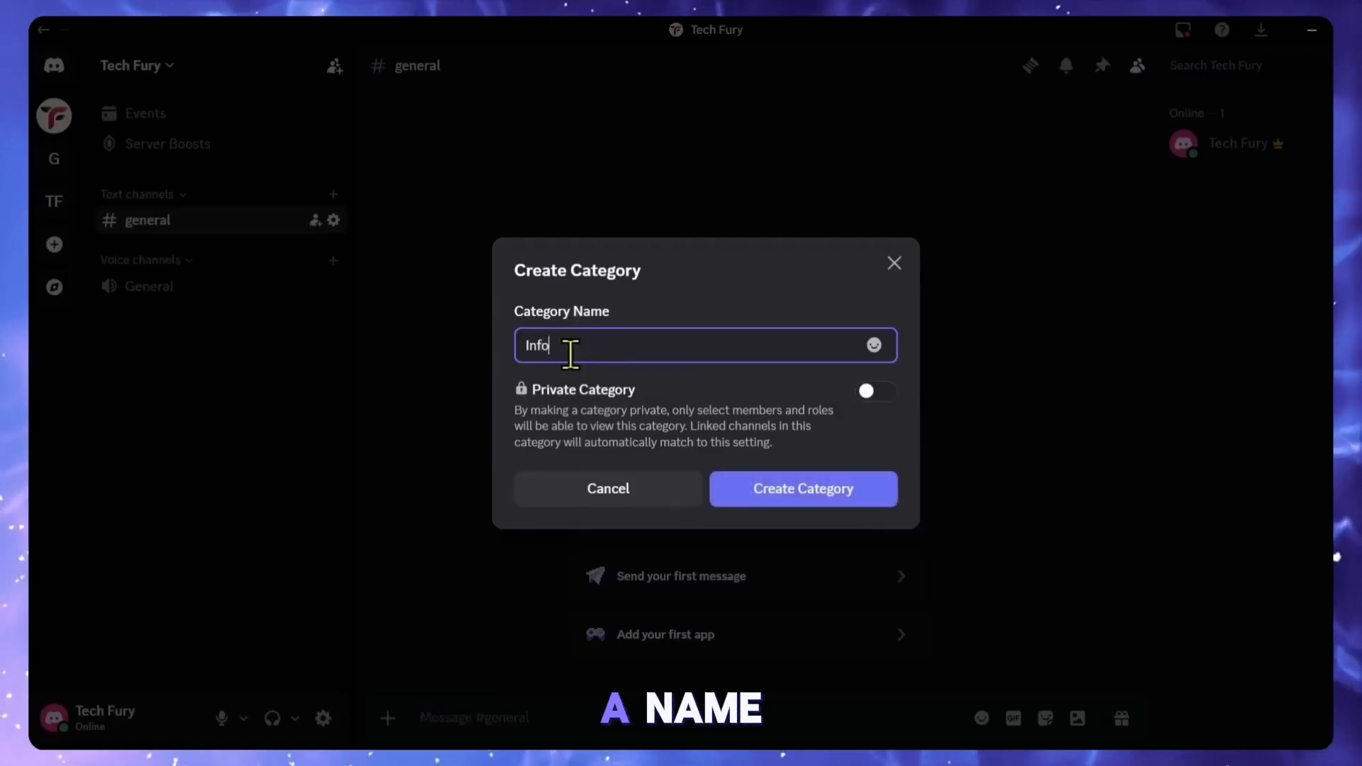
pyautogui.write('rmation')
pyautogui.press('Return')
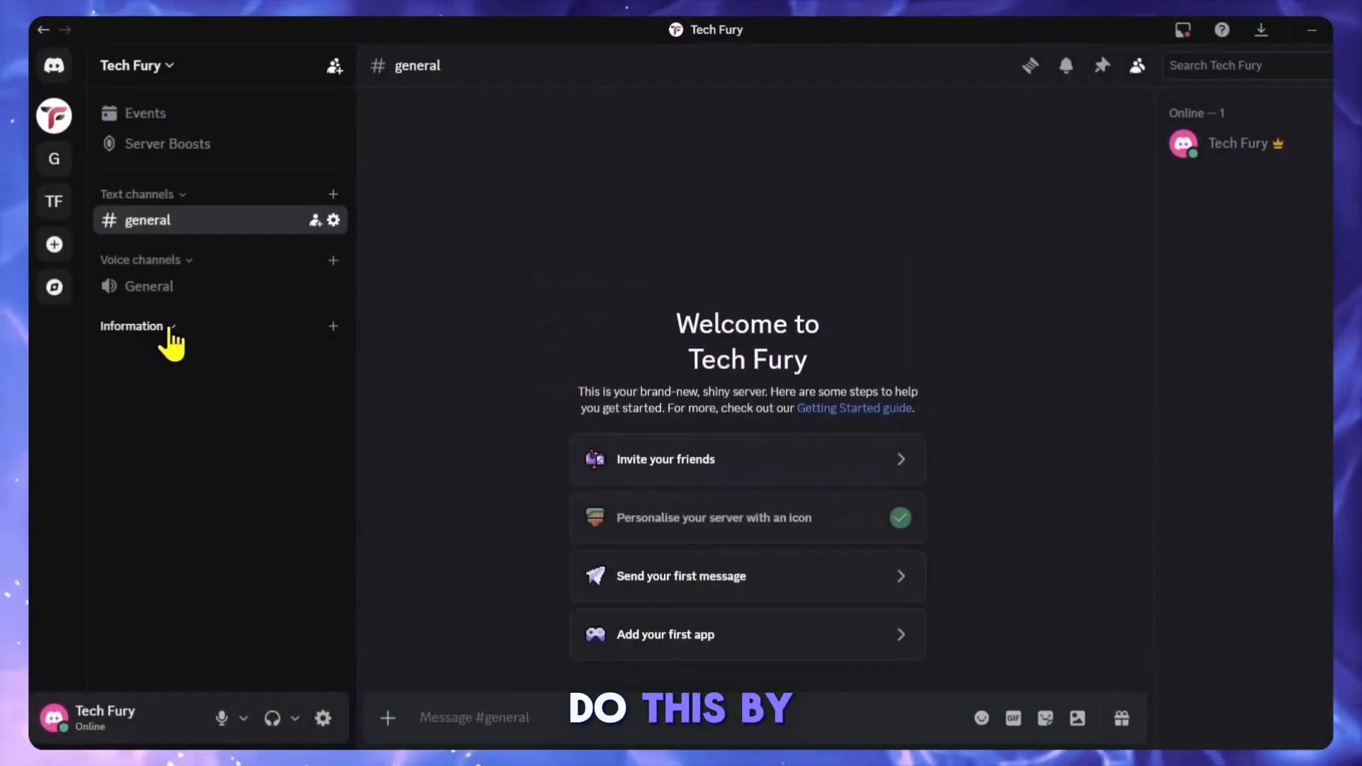
pyautogui.click(167, 67)
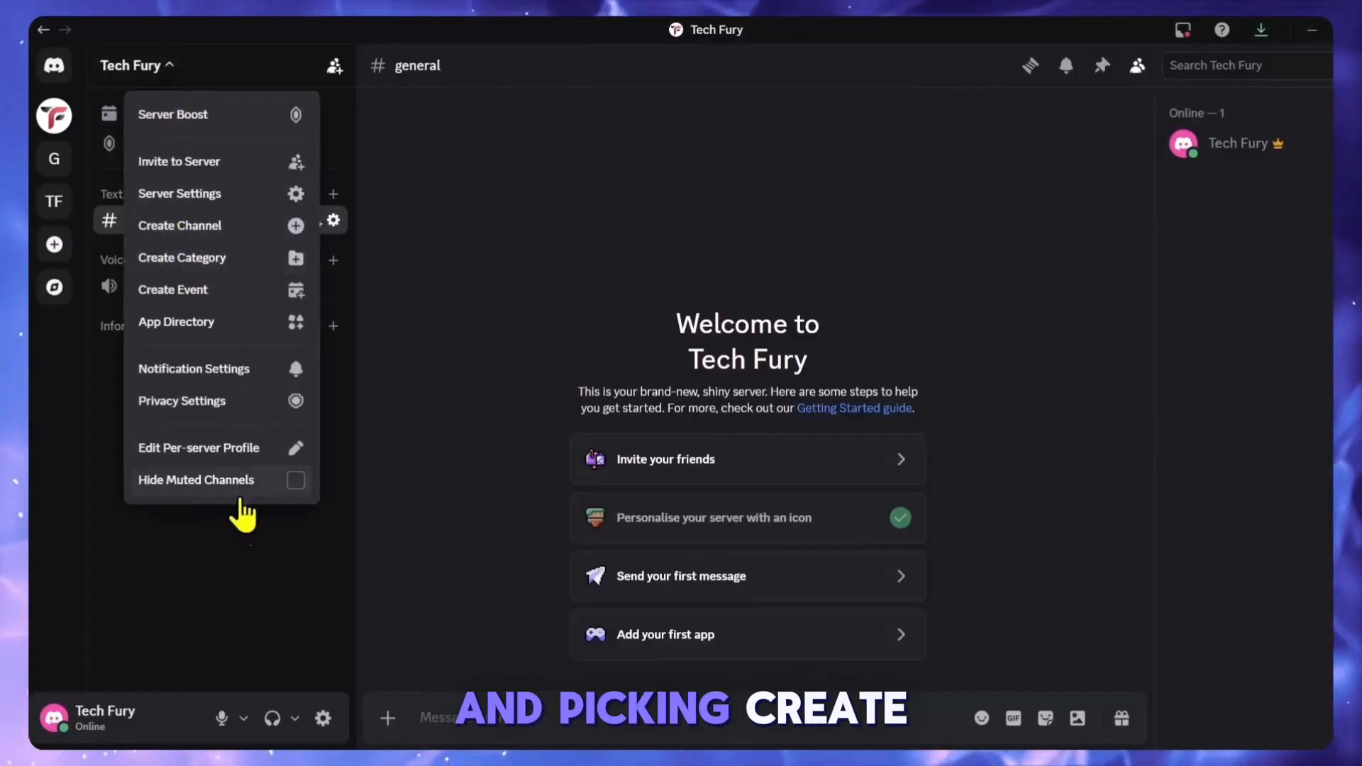
pyautogui.click(234, 573)
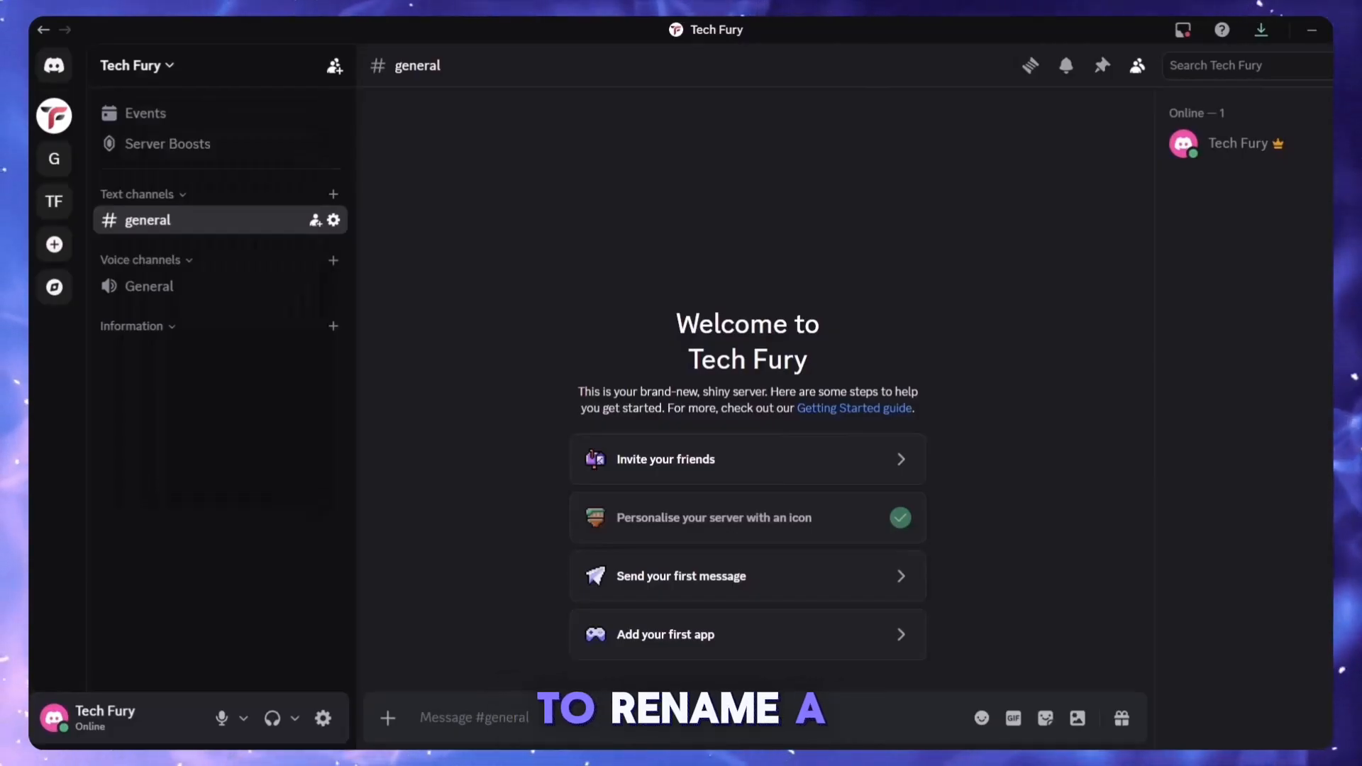
# Step: Rename the Information category as Management, save the change and return to the server
pyautogui.rightClick(162, 328)
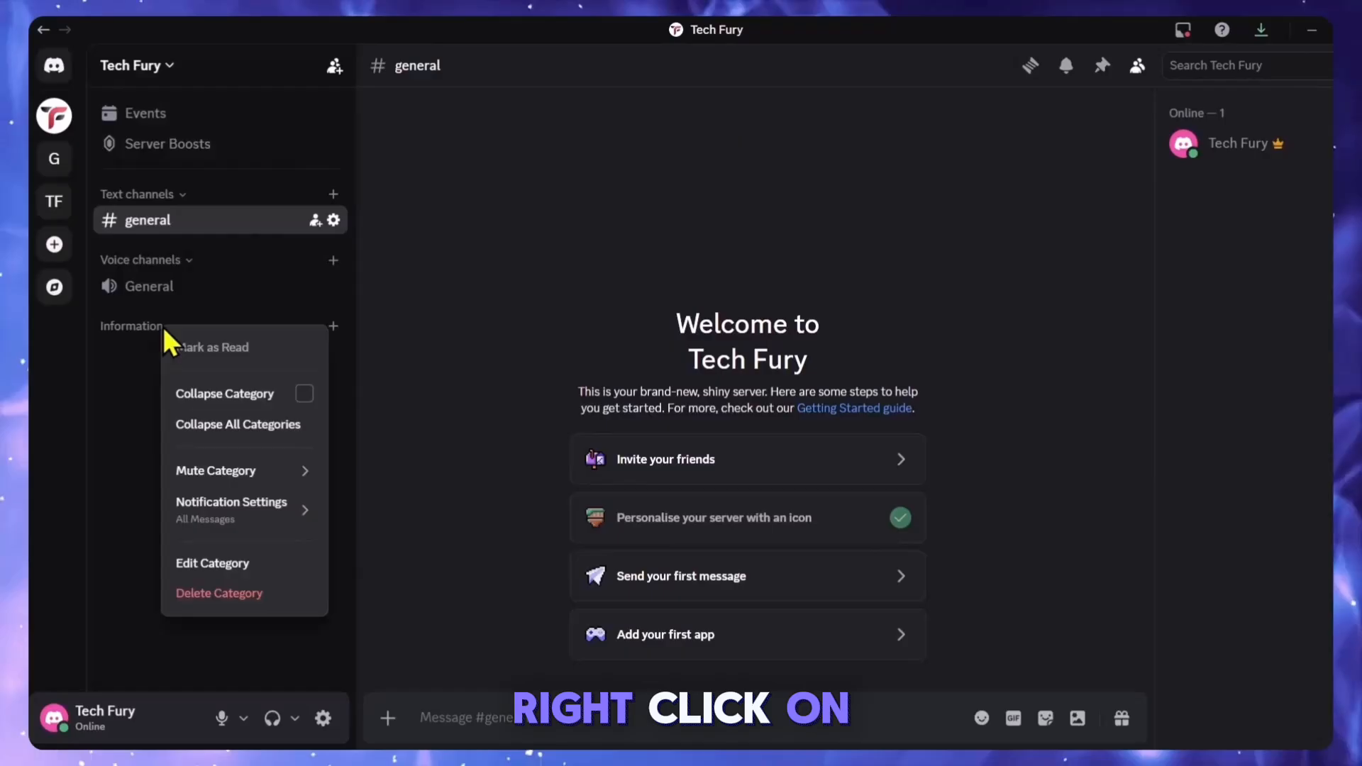
pyautogui.click(268, 565)
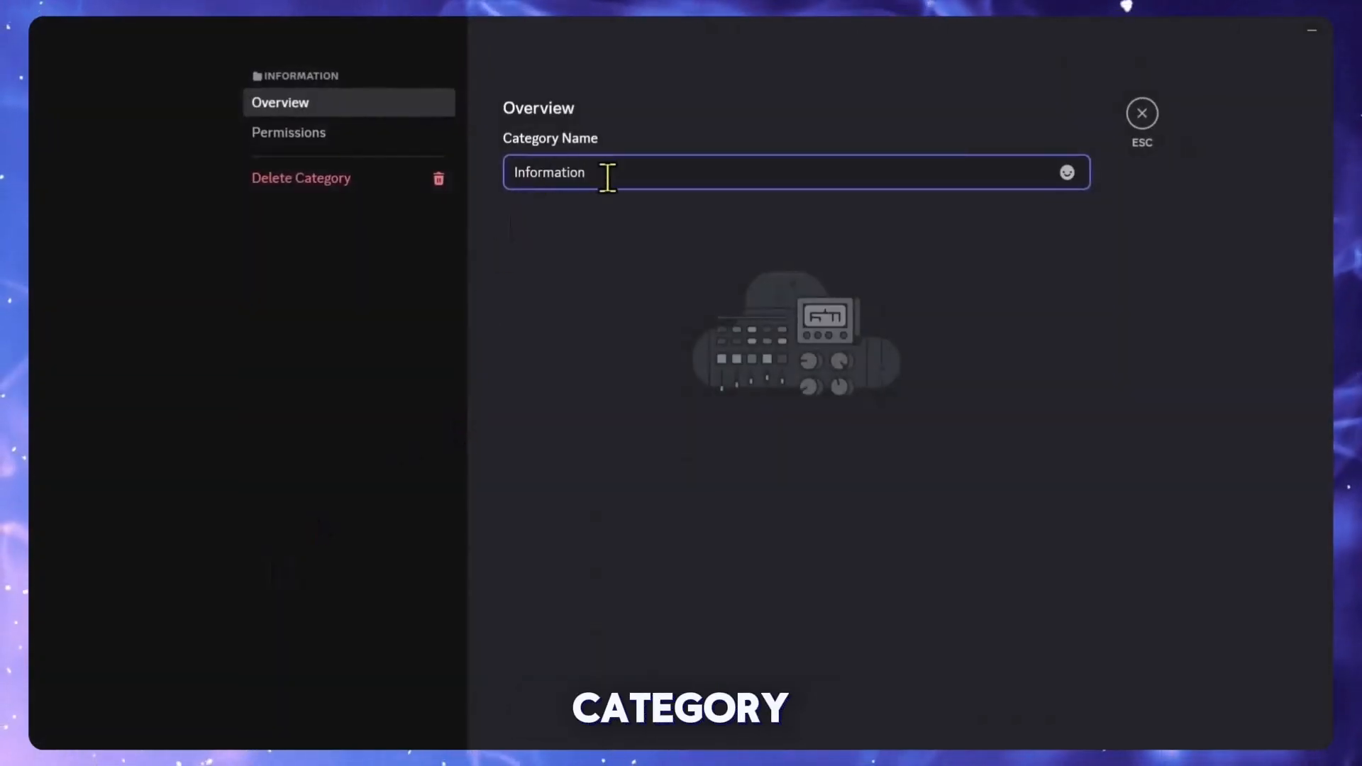
pyautogui.click(597, 173)
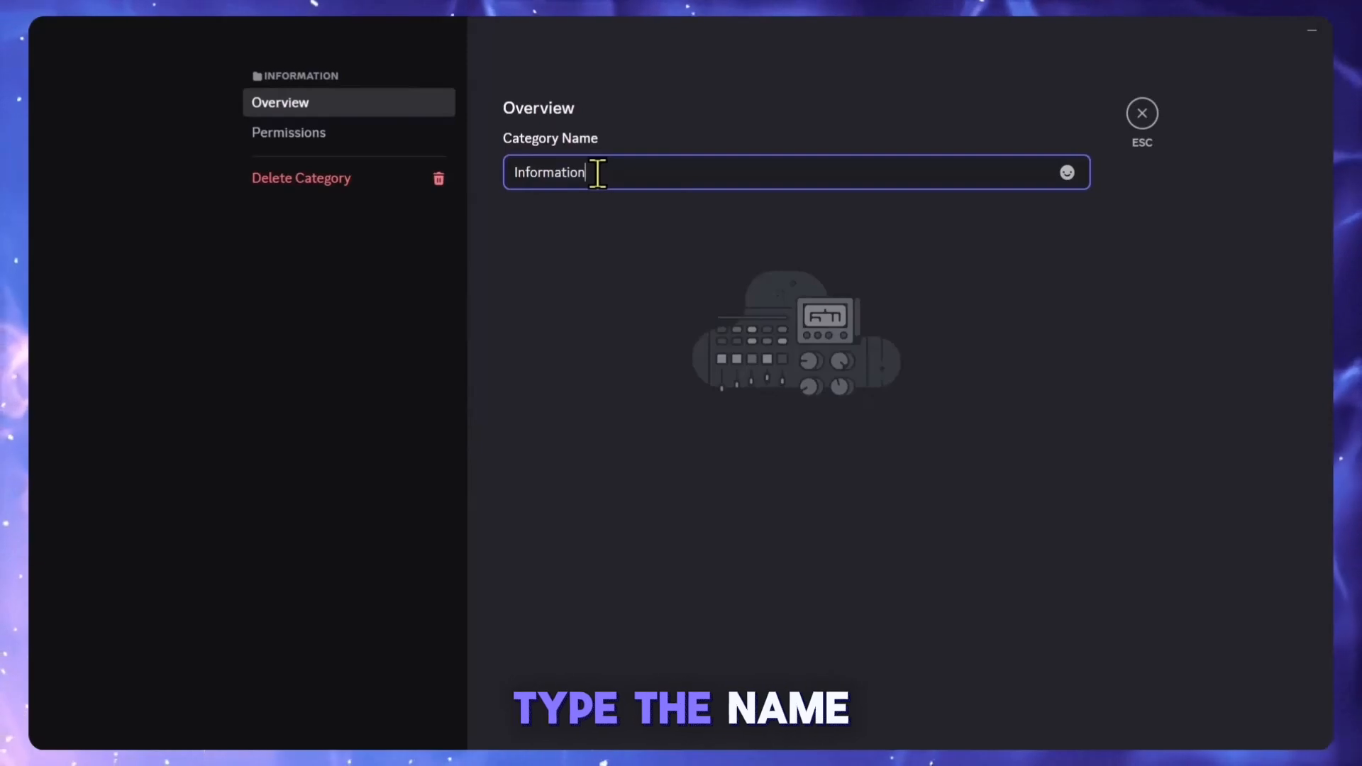
pyautogui.hotkey('ctrl', 'a')
pyautogui.write('Managemen')
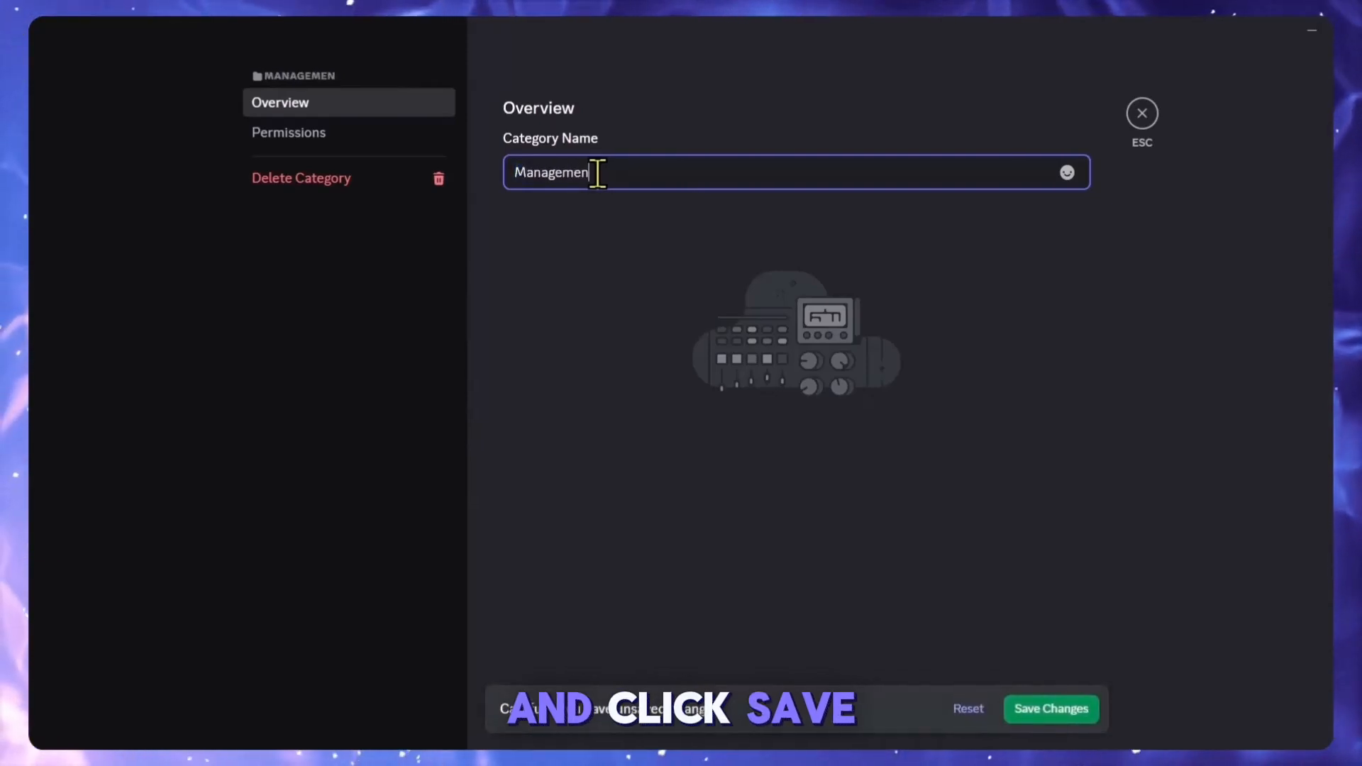
pyautogui.click(1052, 706)
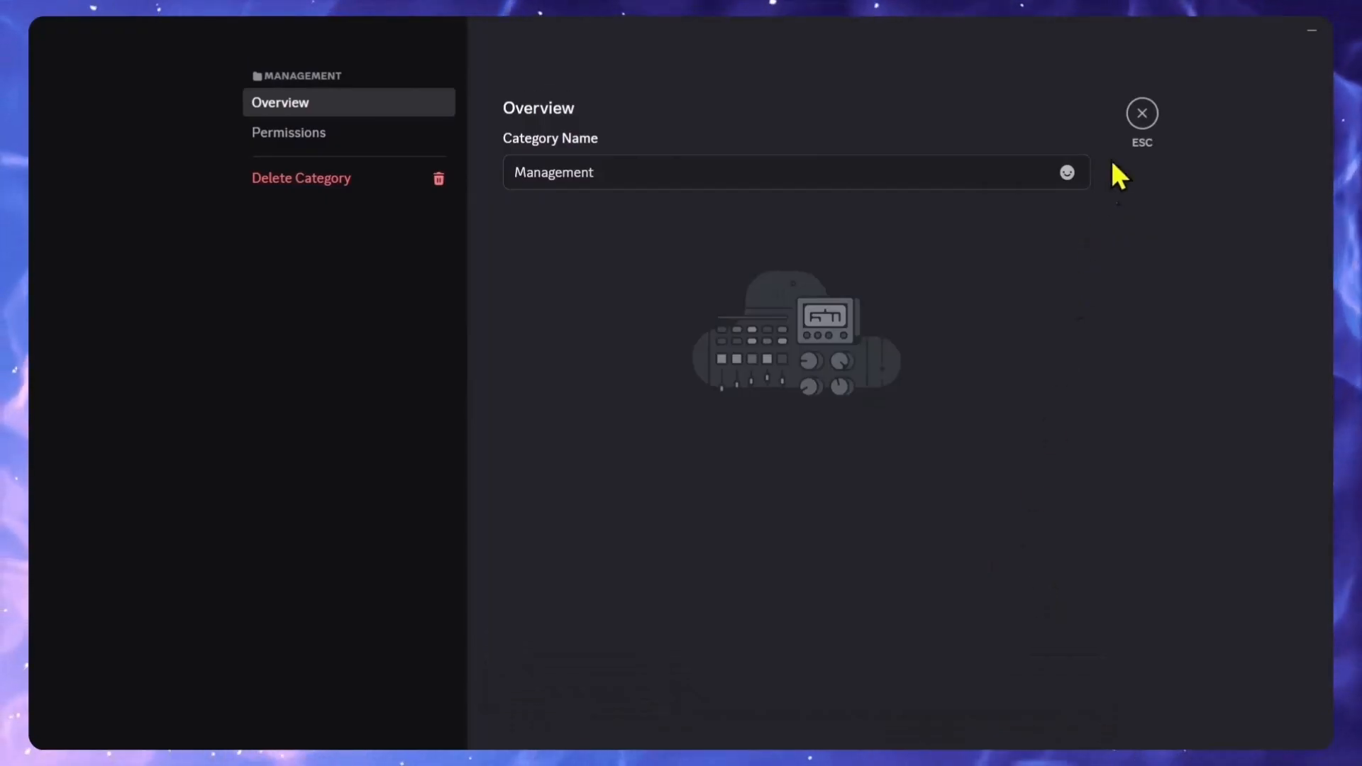
pyautogui.click(1129, 118)
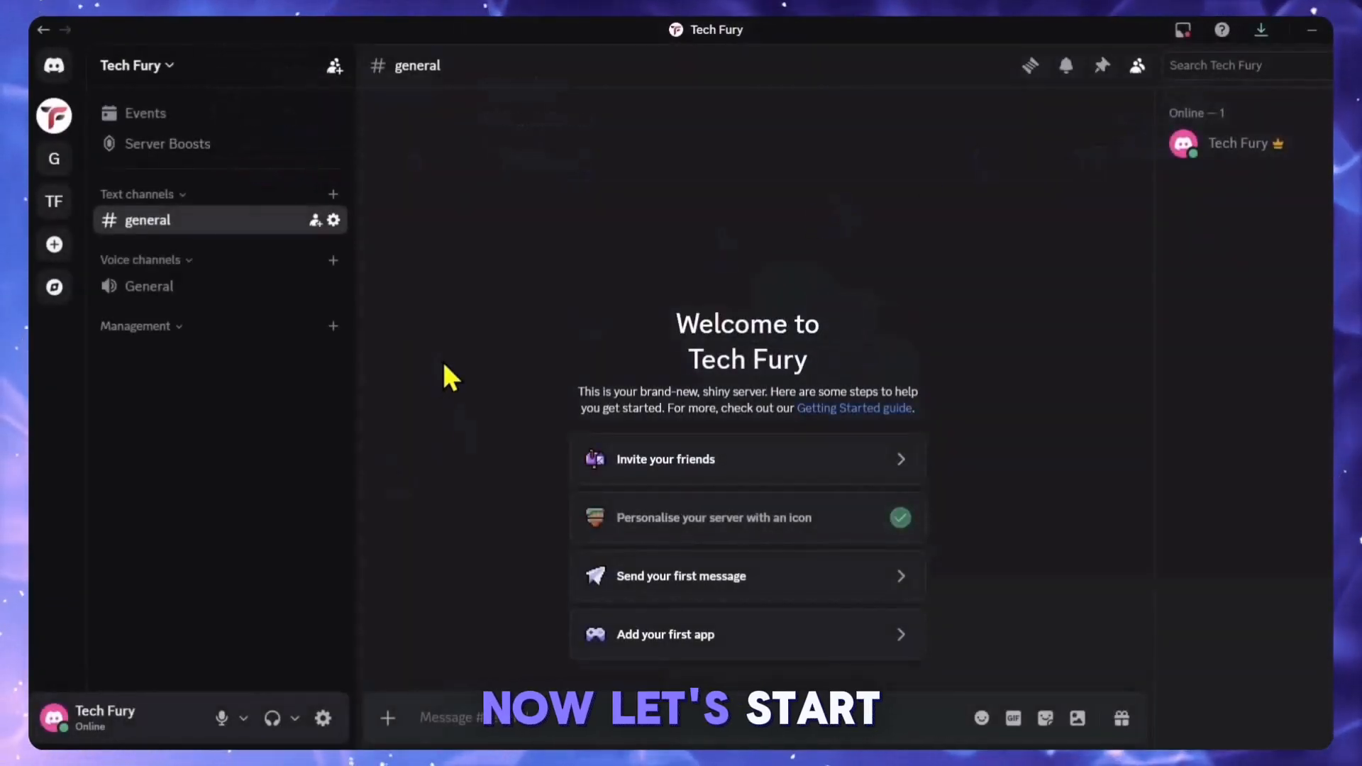
pyautogui.click(333, 328)
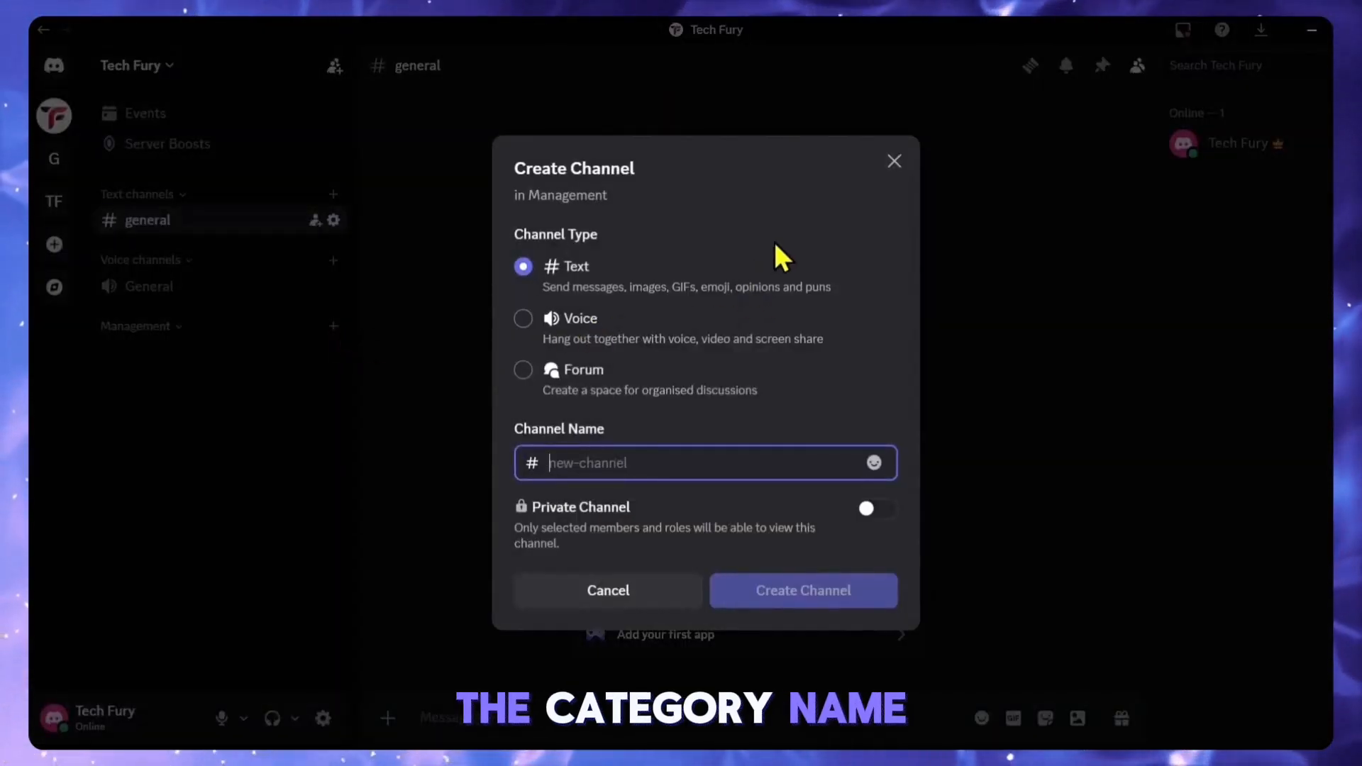
pyautogui.click(579, 330)
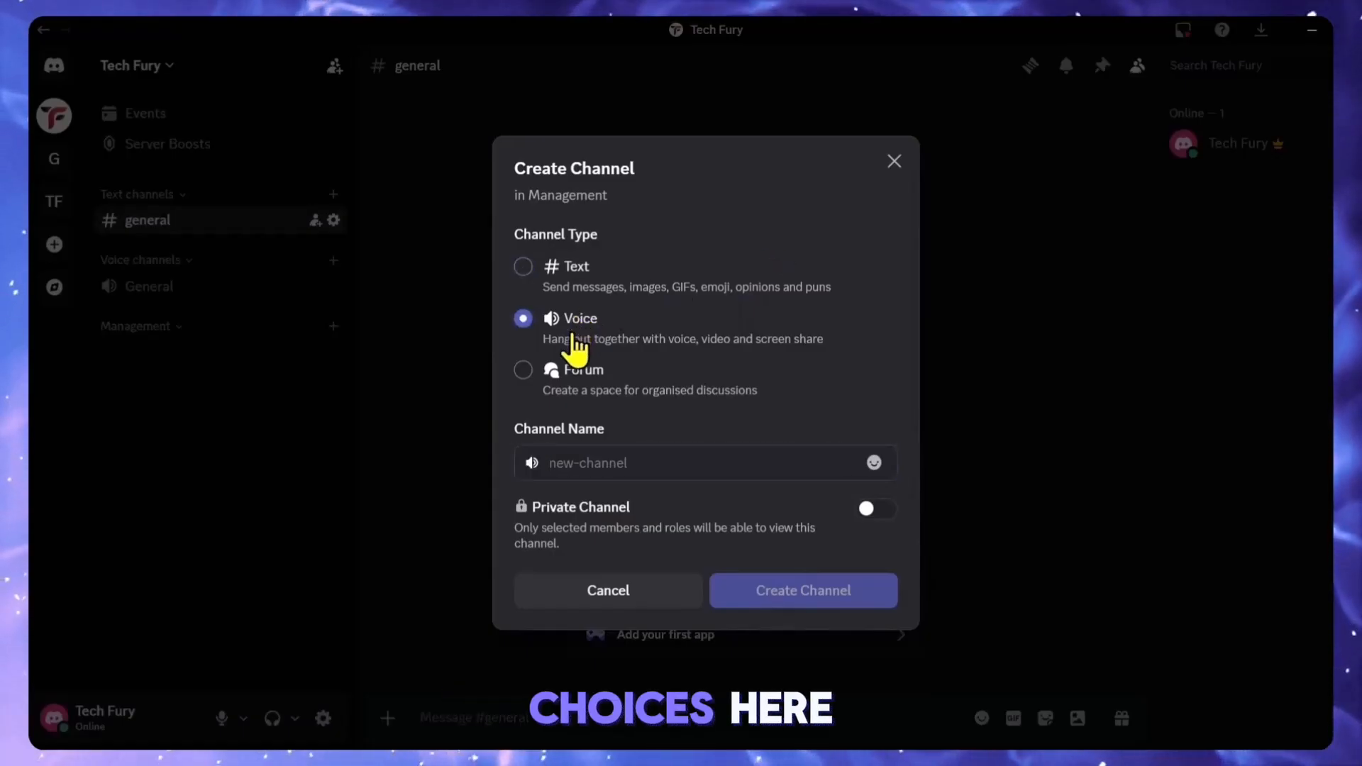
pyautogui.click(575, 383)
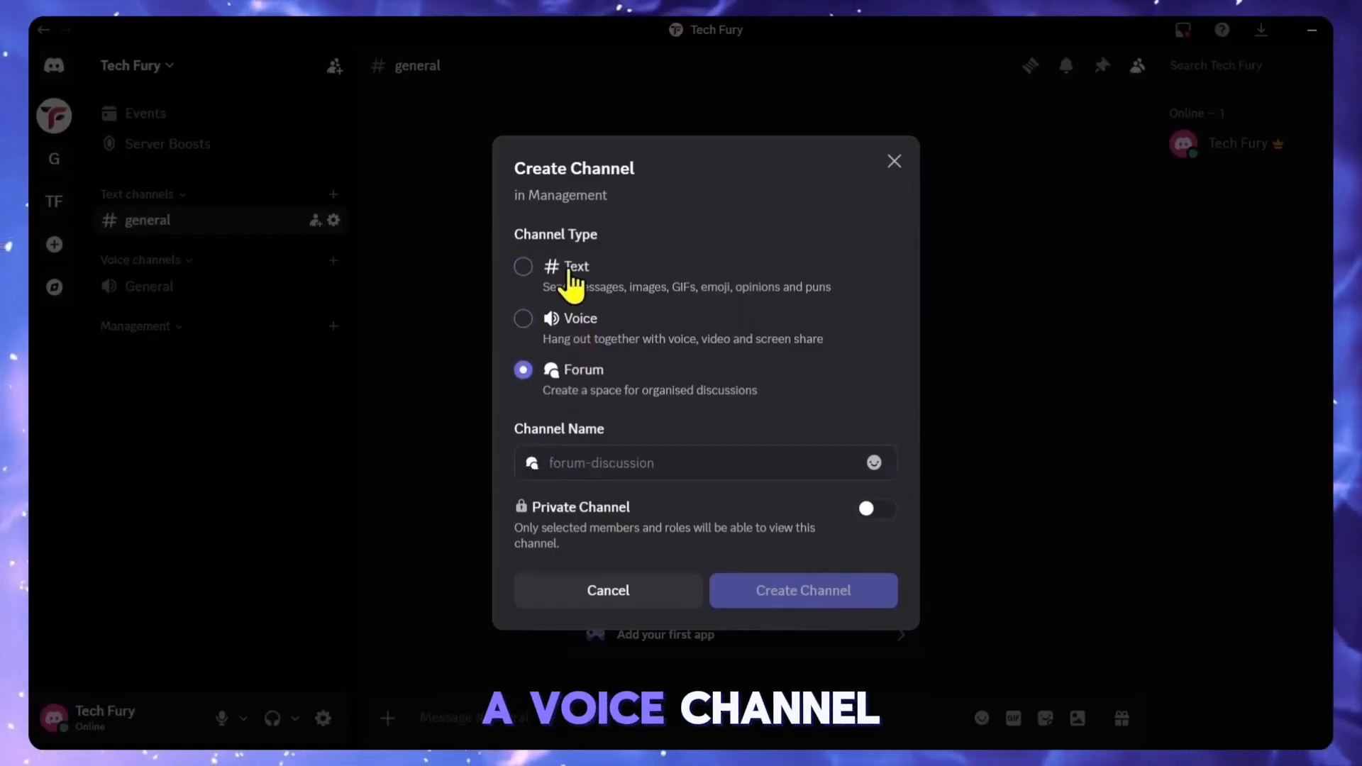
pyautogui.click(572, 283)
pyautogui.click(604, 461)
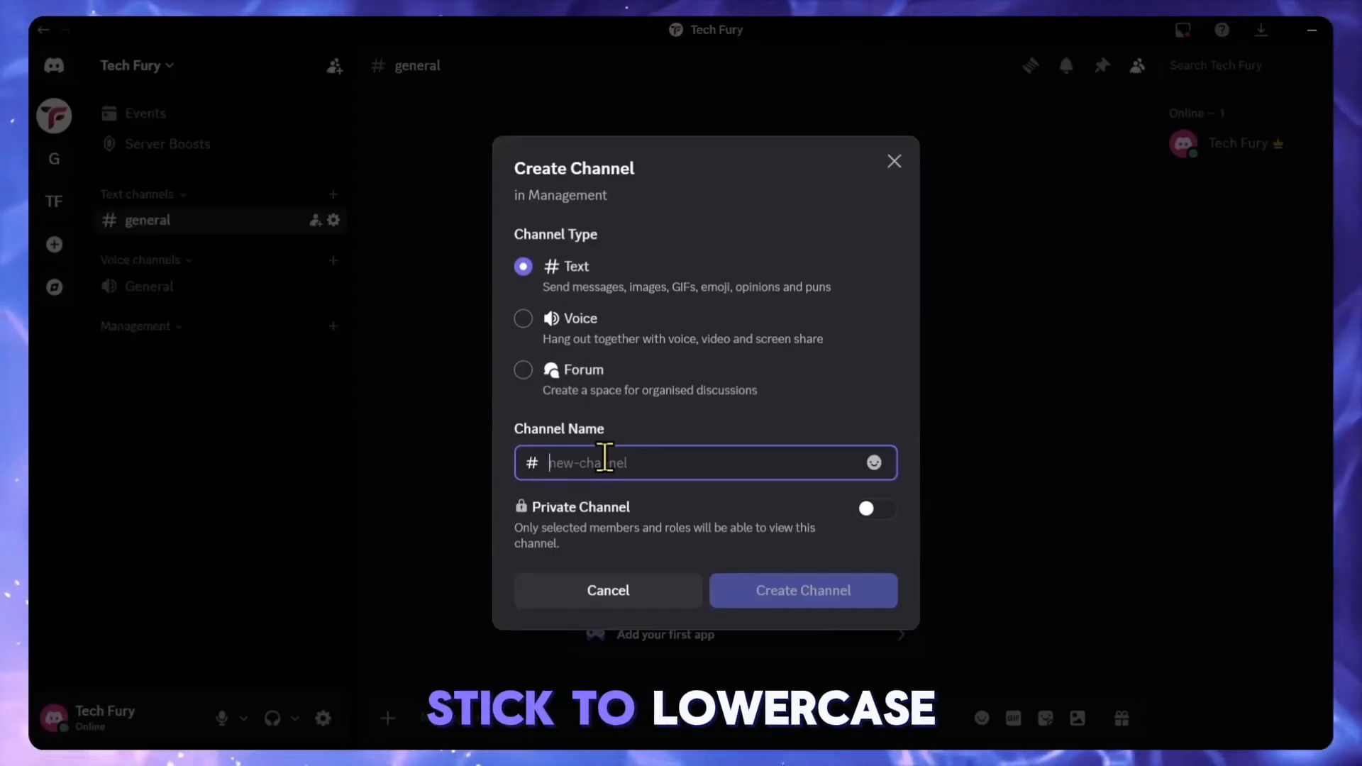
pyautogui.write('serverru')
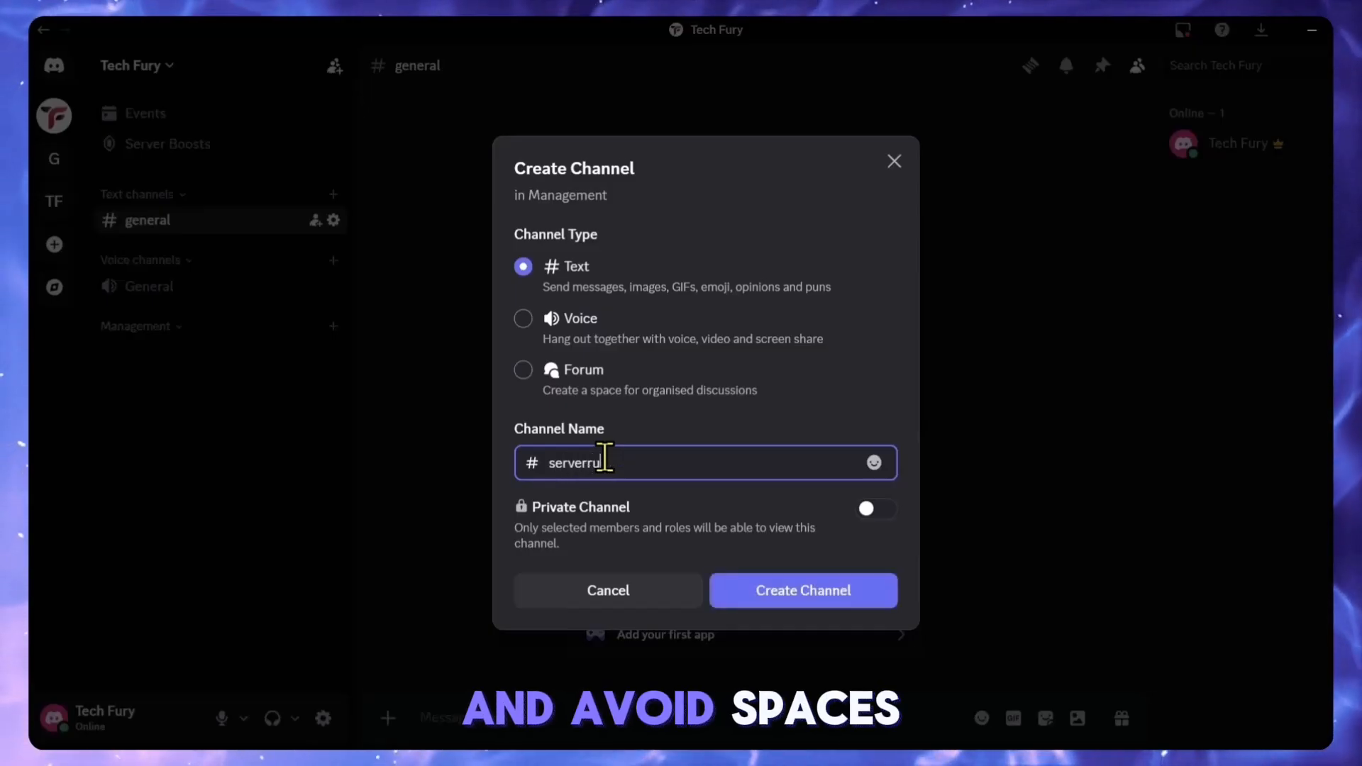
pyautogui.press('BackSpace')
pyautogui.press('BackSpace')
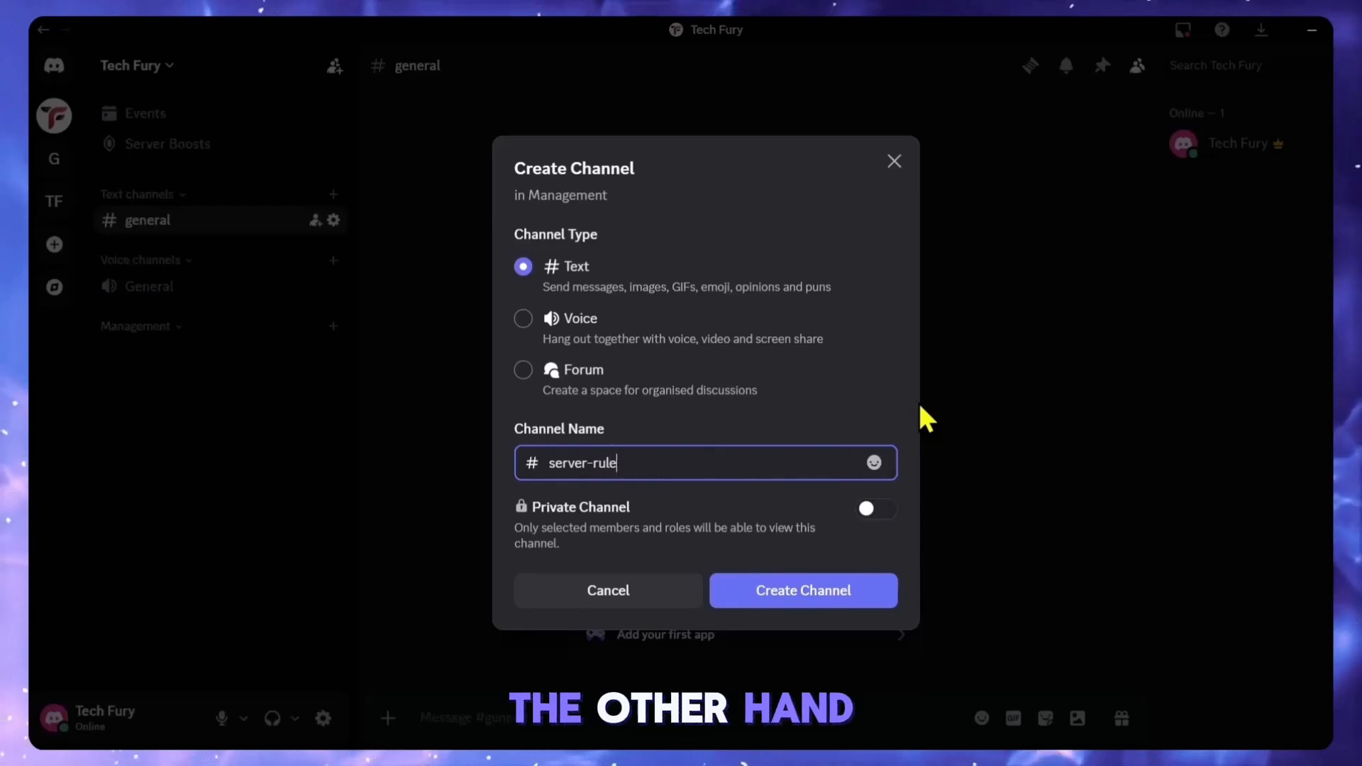
pyautogui.click(579, 326)
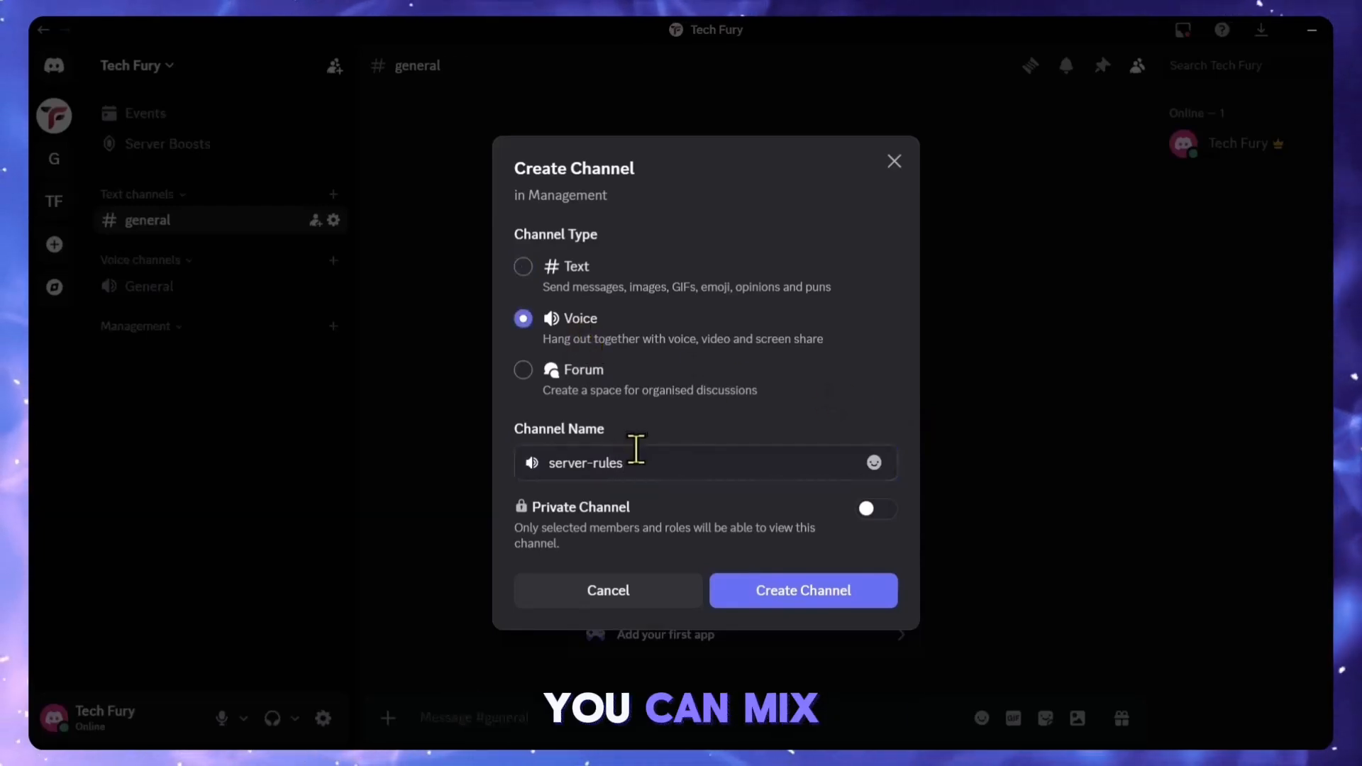
pyautogui.moveTo(633, 457); pyautogui.dragTo(518, 466)
pyautogui.write('Se')
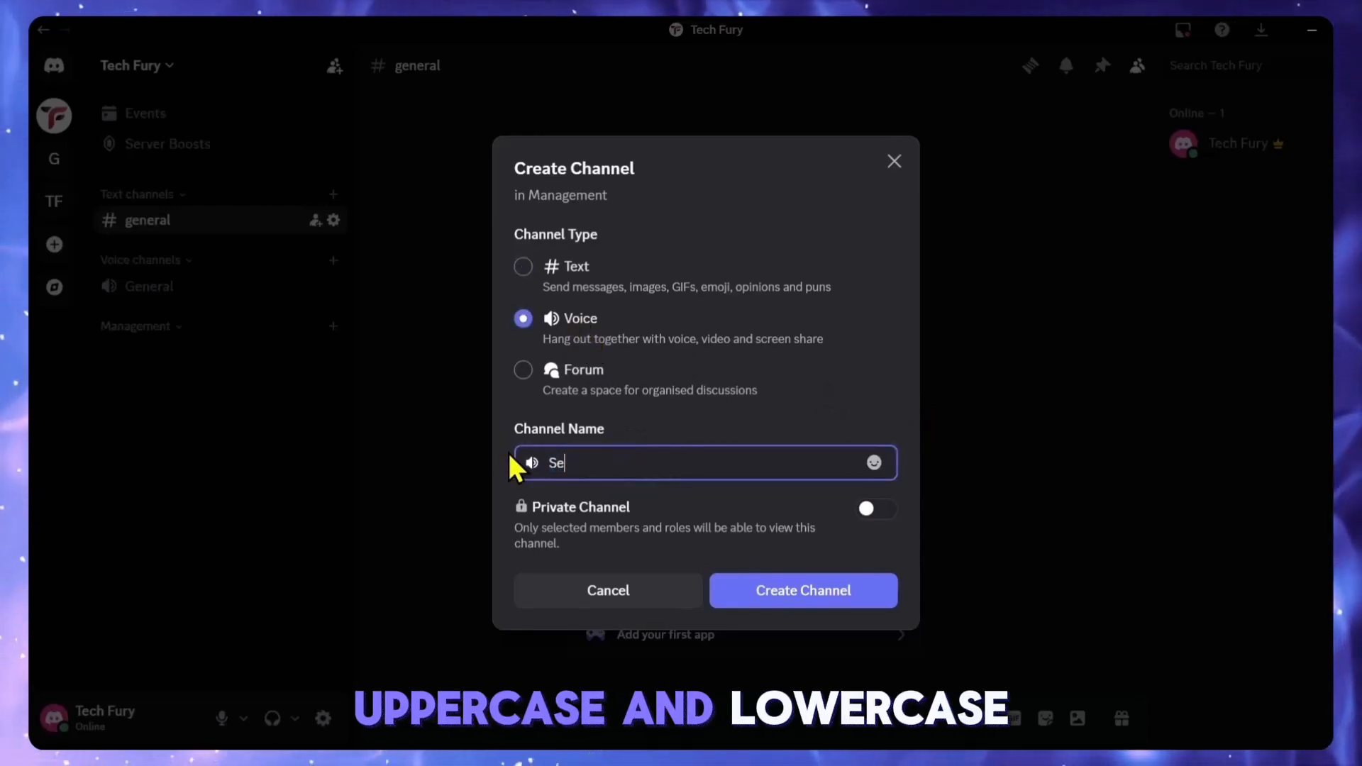
pyautogui.write('rver Rules')
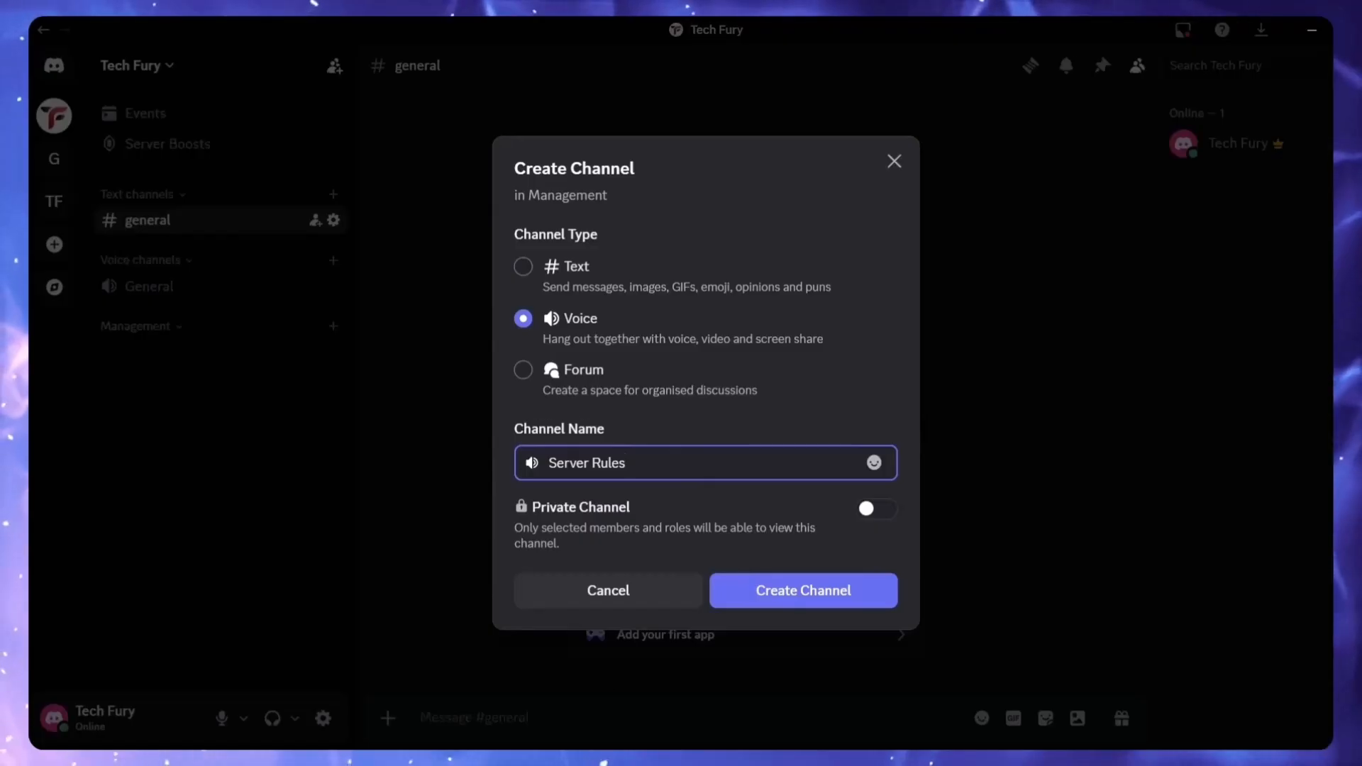
pyautogui.press('Escape')
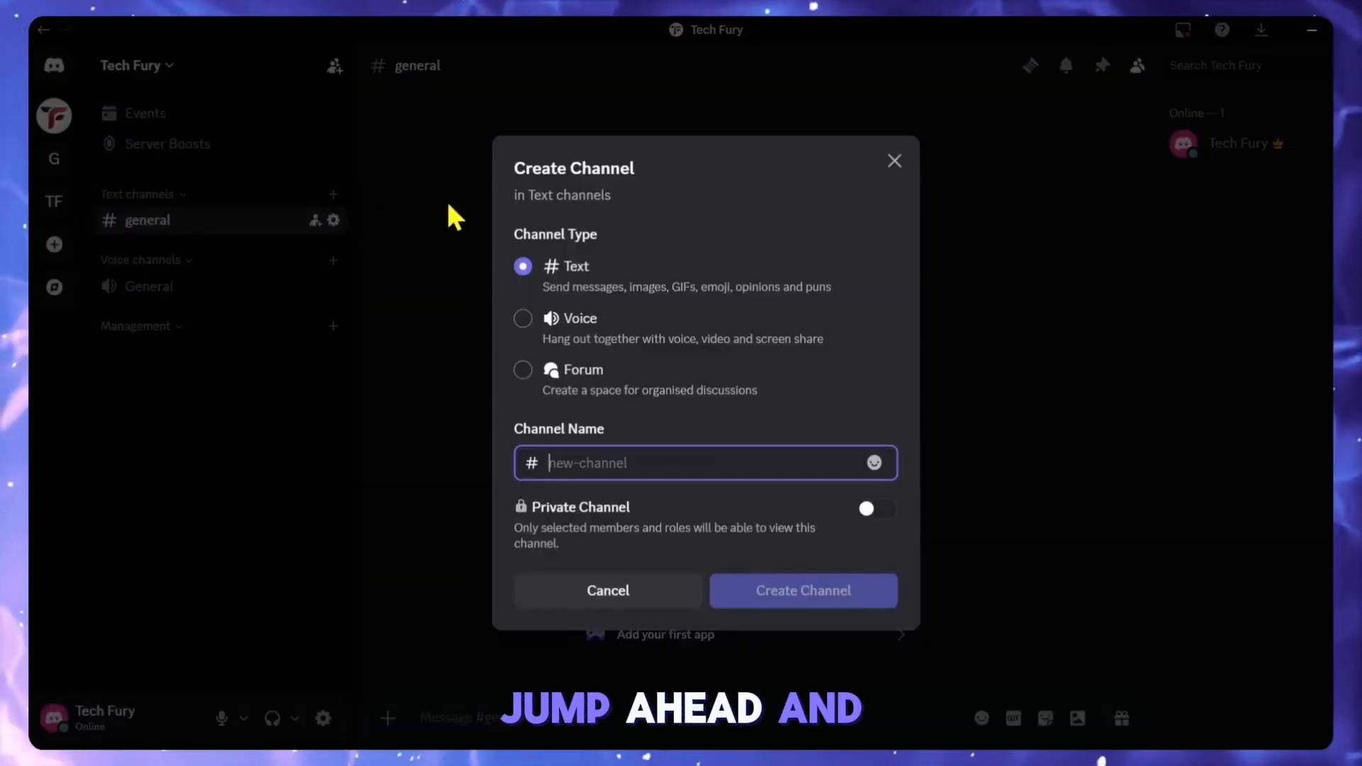
# Step: Add three text channels named memes, bots and media to the Text channels category
pyautogui.write('meme')
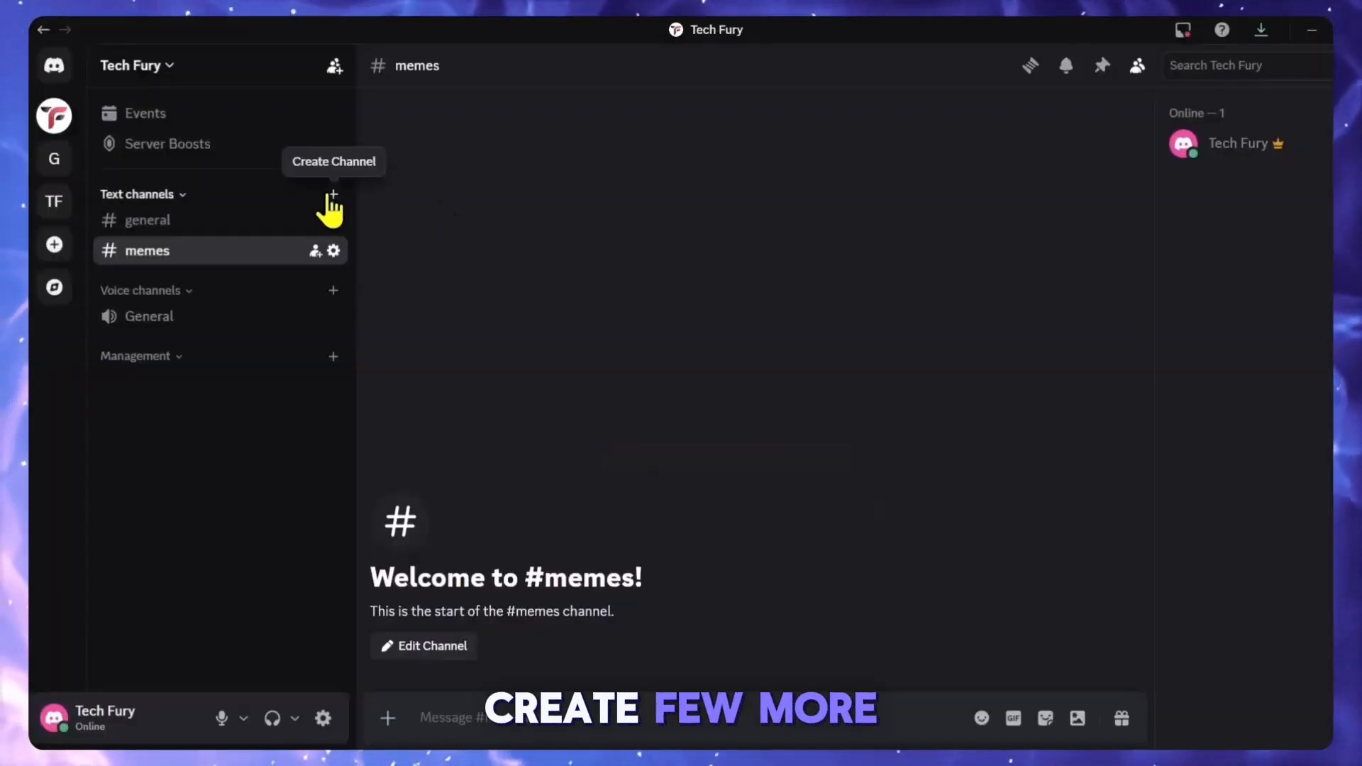
pyautogui.click(335, 194)
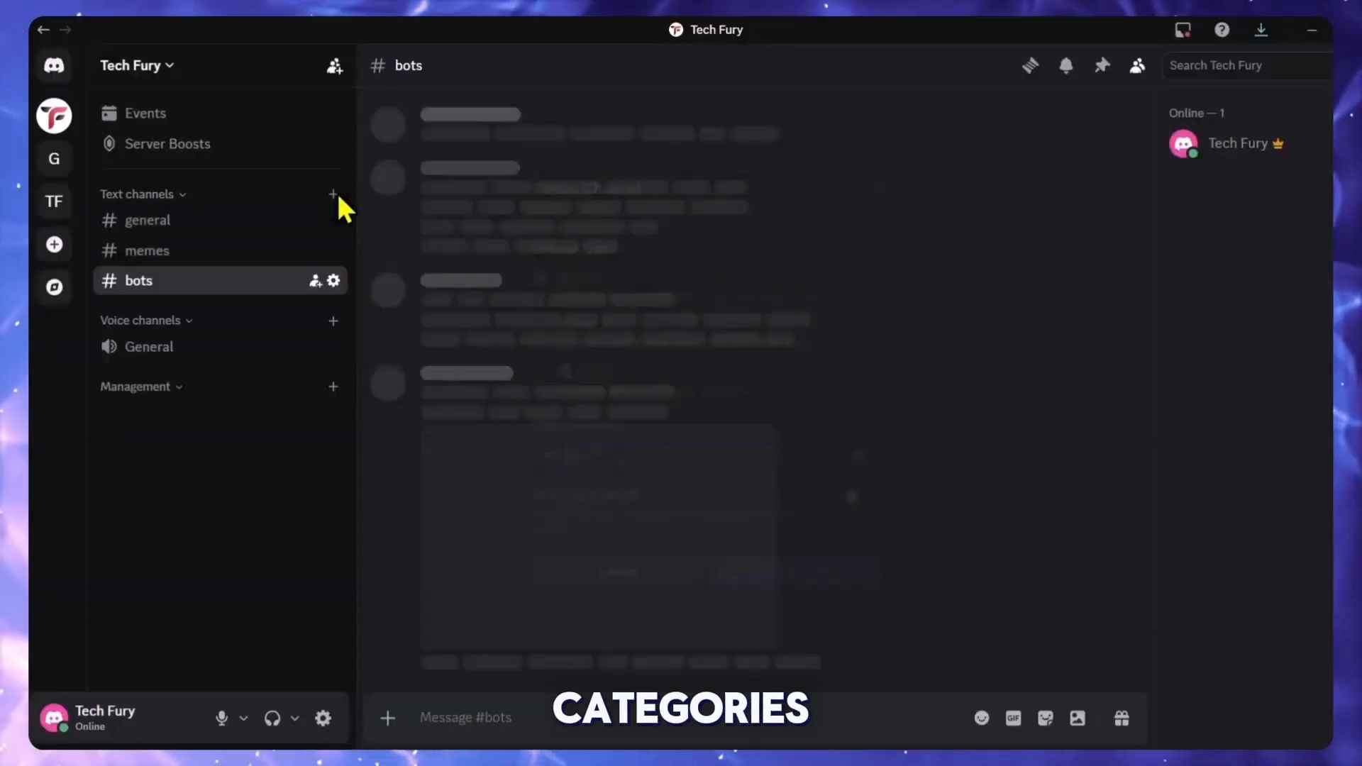
pyautogui.click(334, 194)
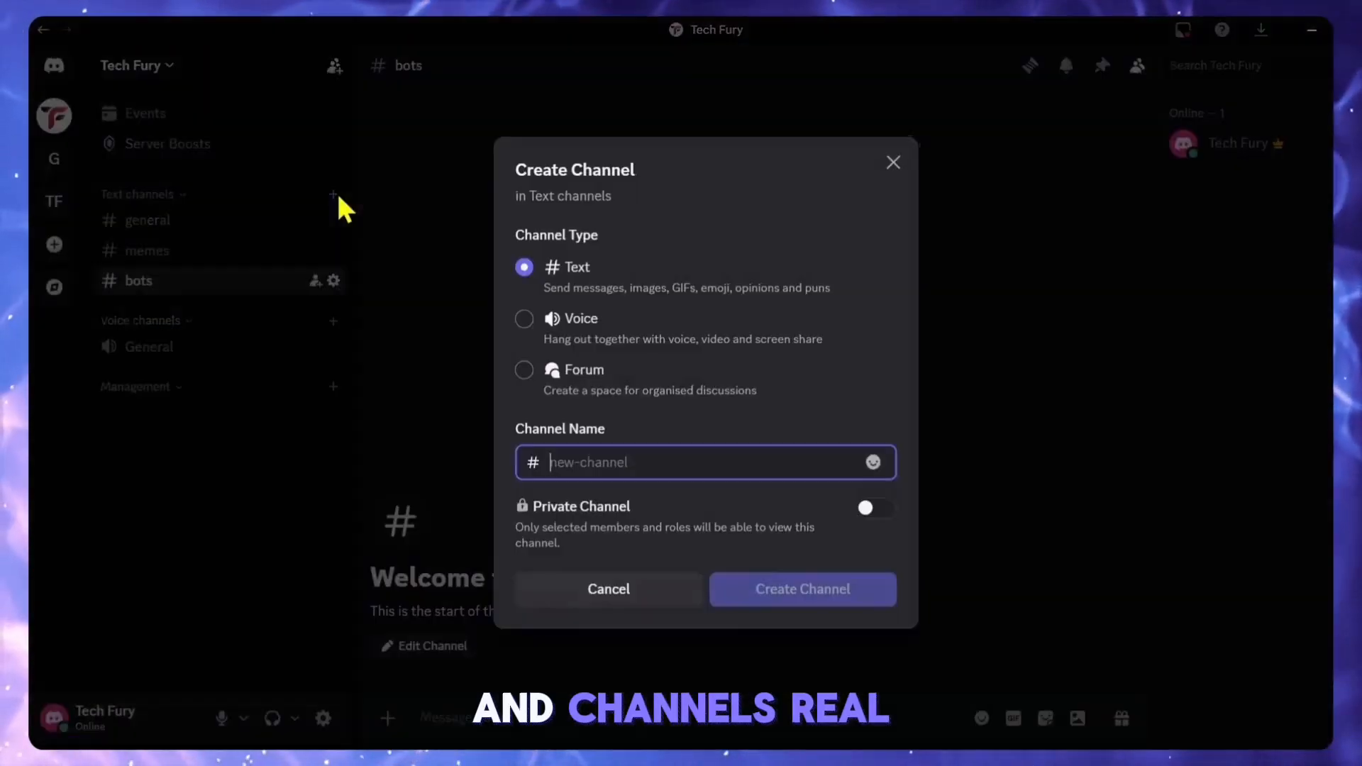
pyautogui.write('media')
pyautogui.press('Return')
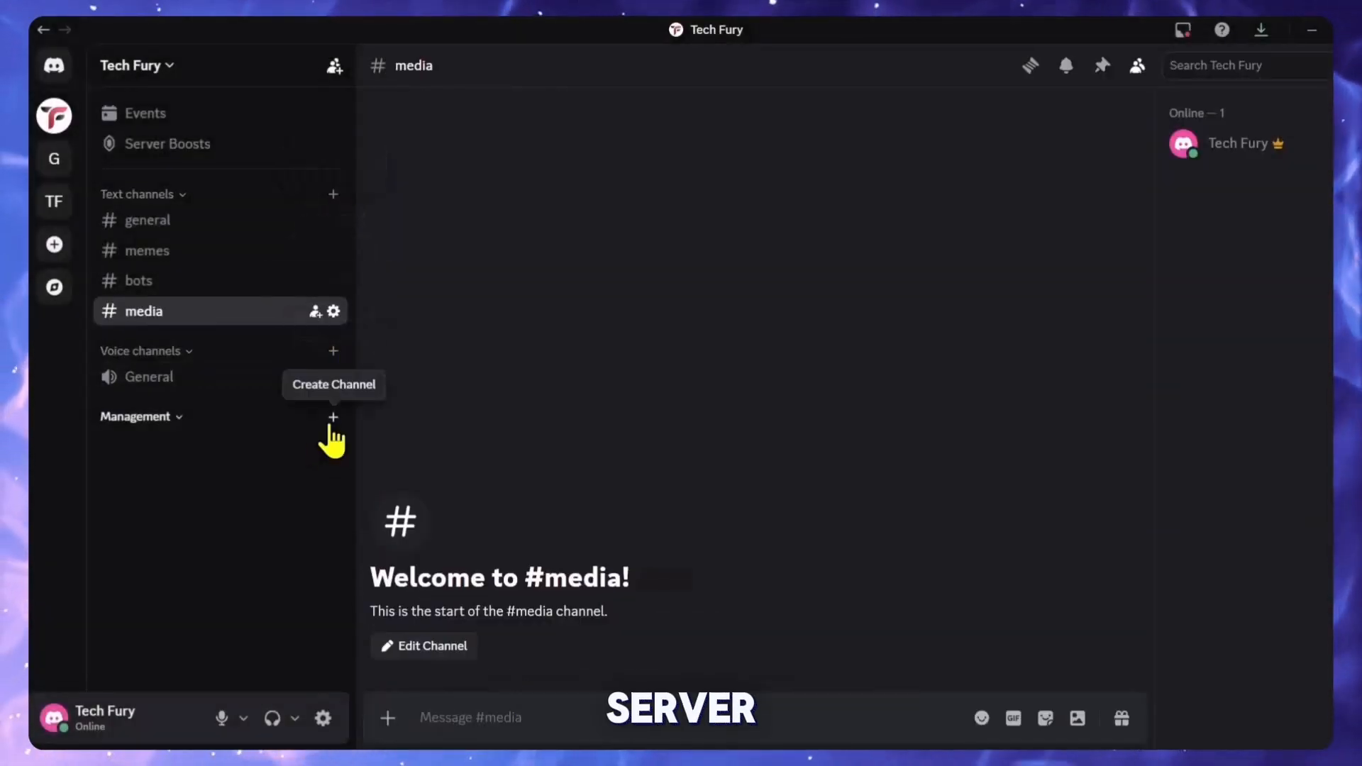
# Step: Add a channel named Squad 1 to the Voice channels category
pyautogui.click(333, 350)
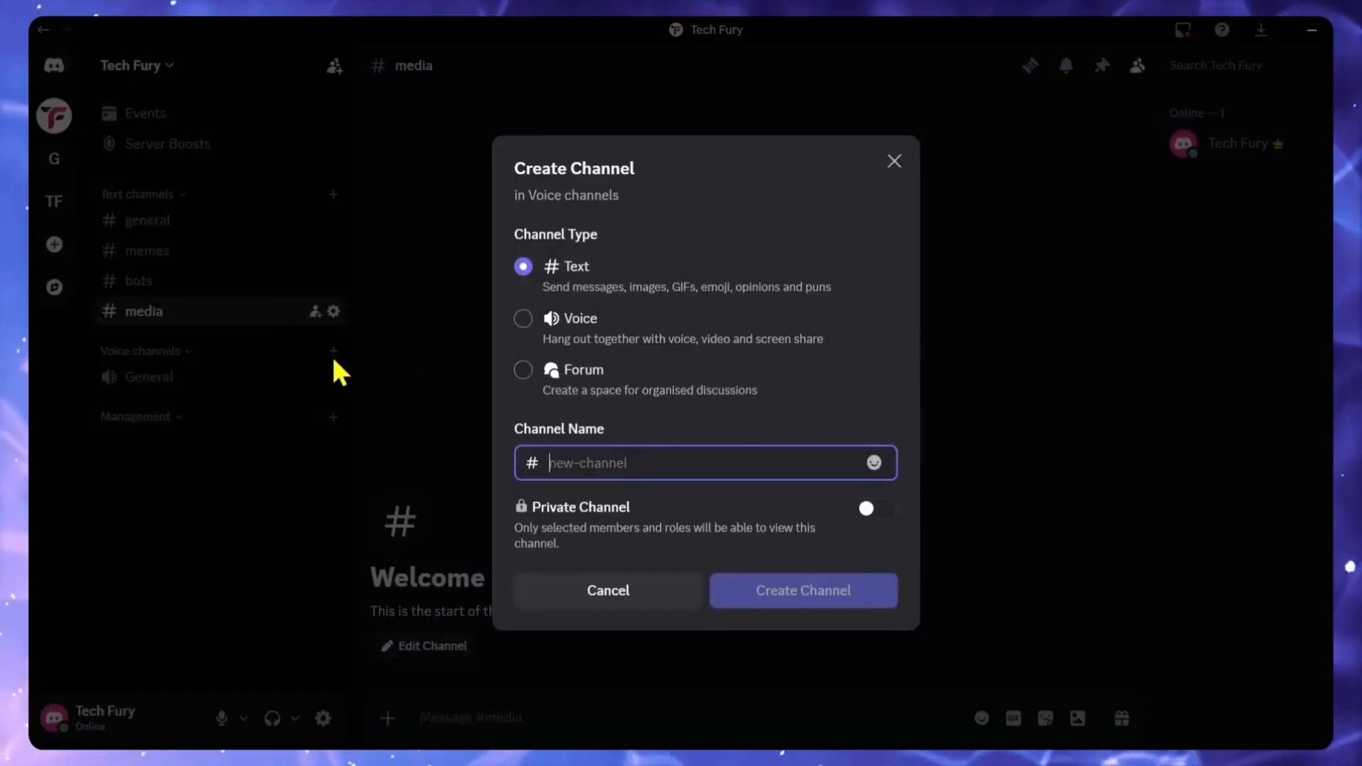
pyautogui.click(609, 463)
pyautogui.write('Sq')
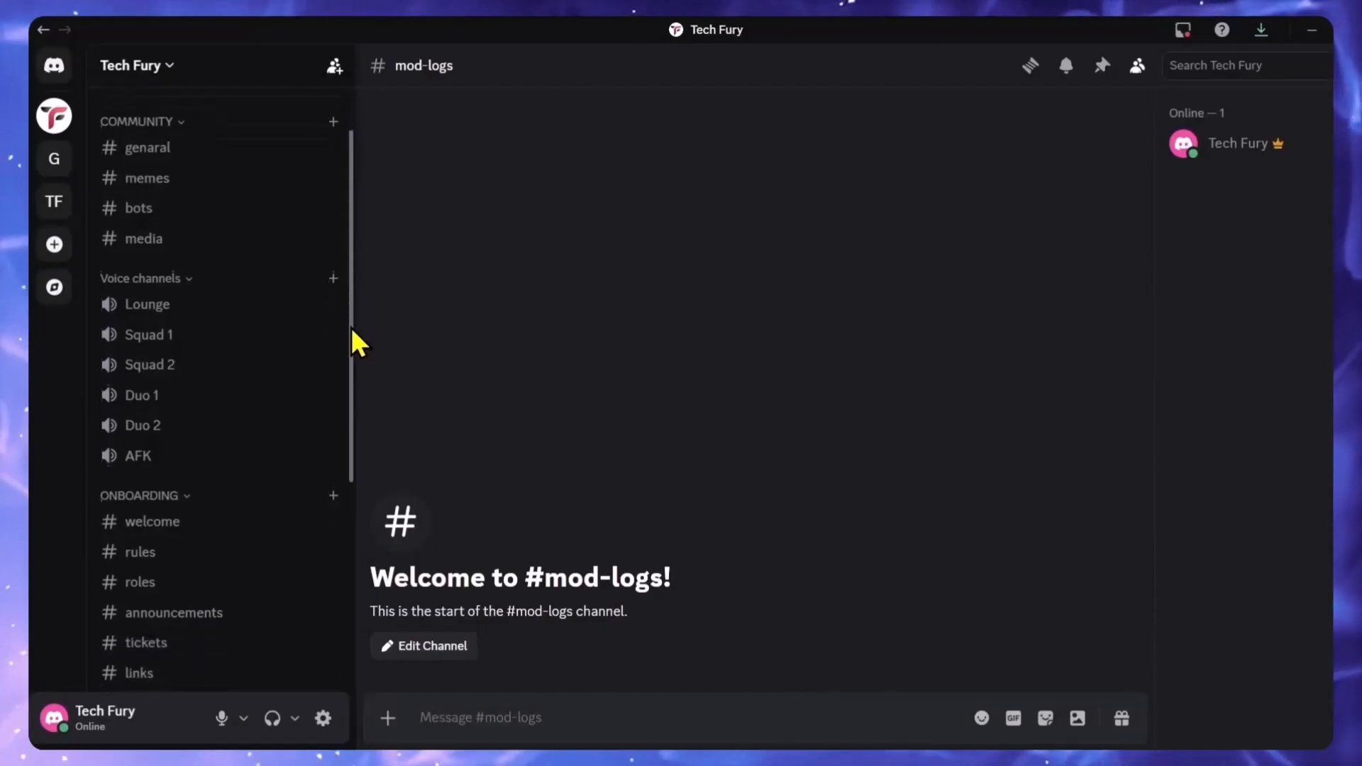
# Step: Move the ONBOARDING category to the start of the channel list, above COMMUNITY
pyautogui.moveTo(352, 326); pyautogui.dragTo(355, 280)
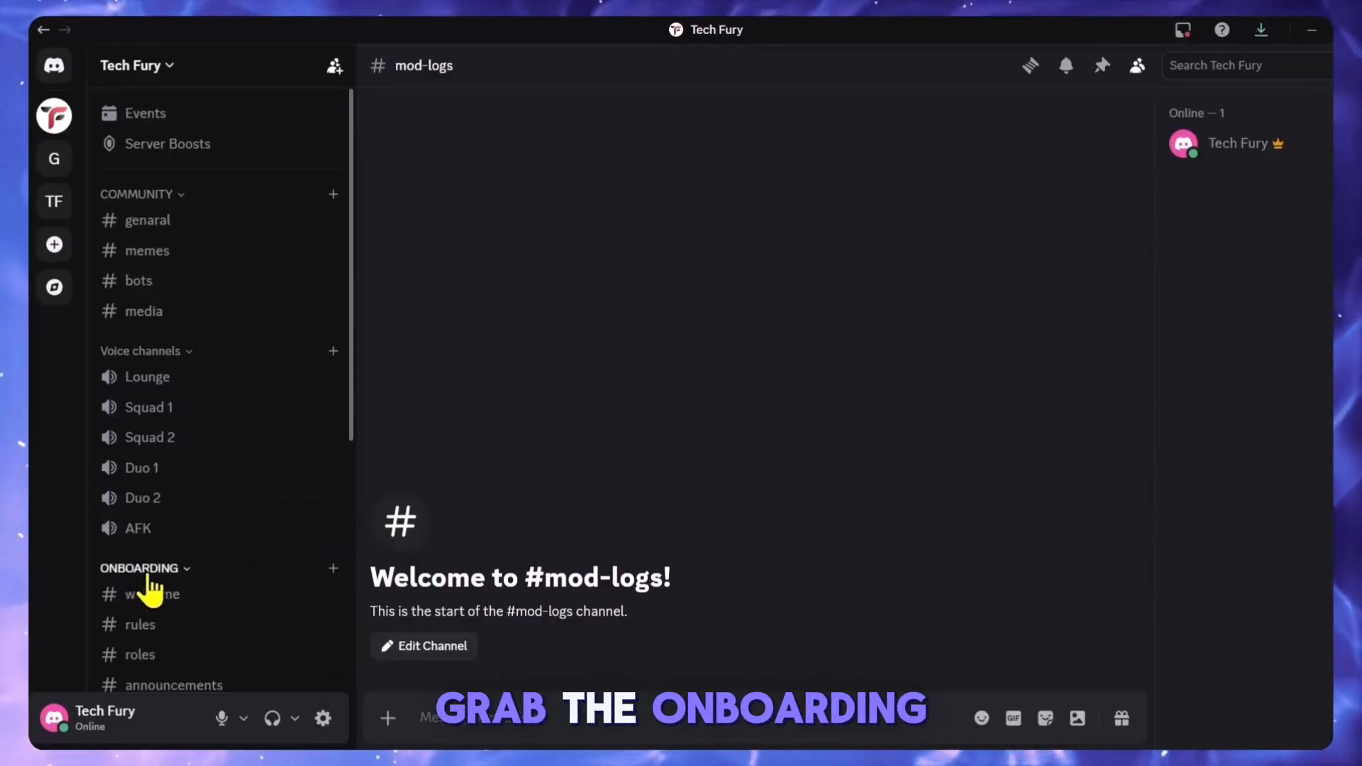
pyautogui.moveTo(146, 572); pyautogui.dragTo(229, 345)
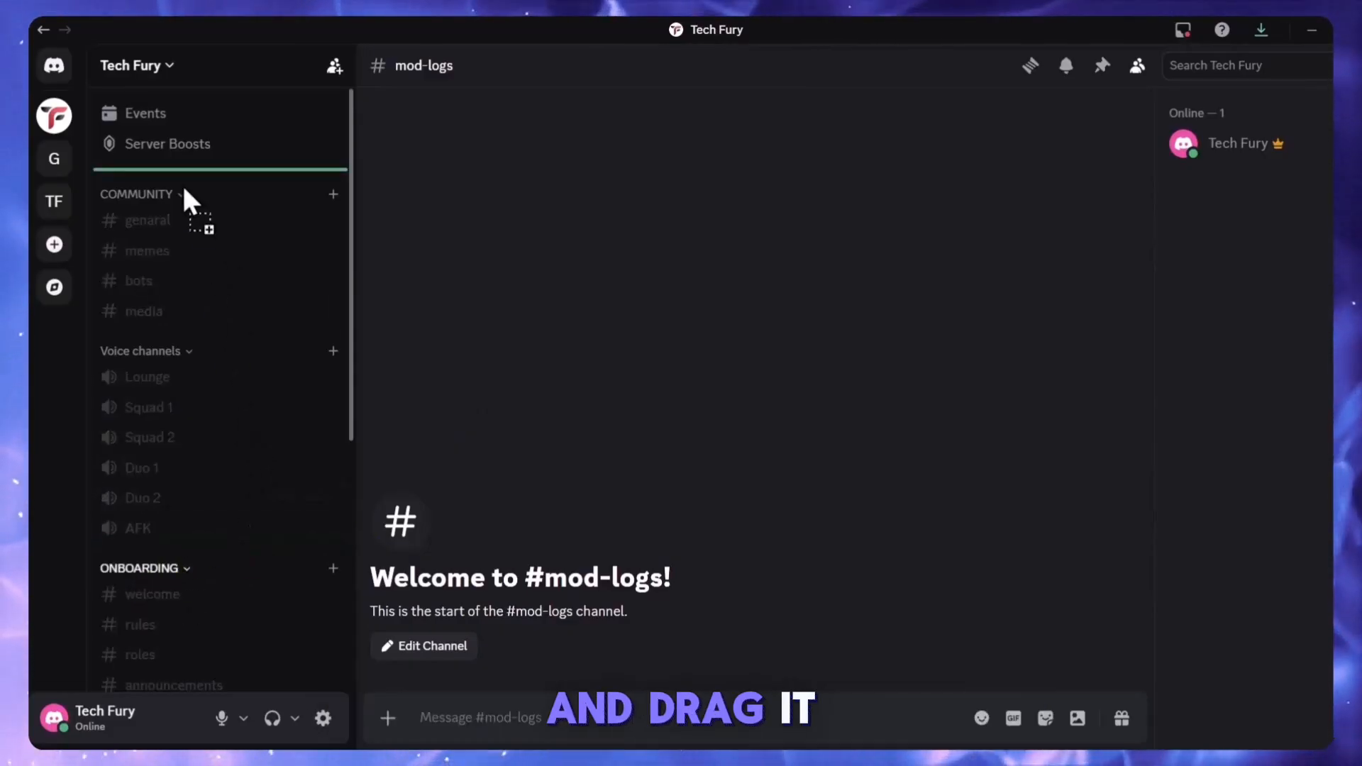
pyautogui.moveTo(183, 192); pyautogui.dragTo(182, 197)
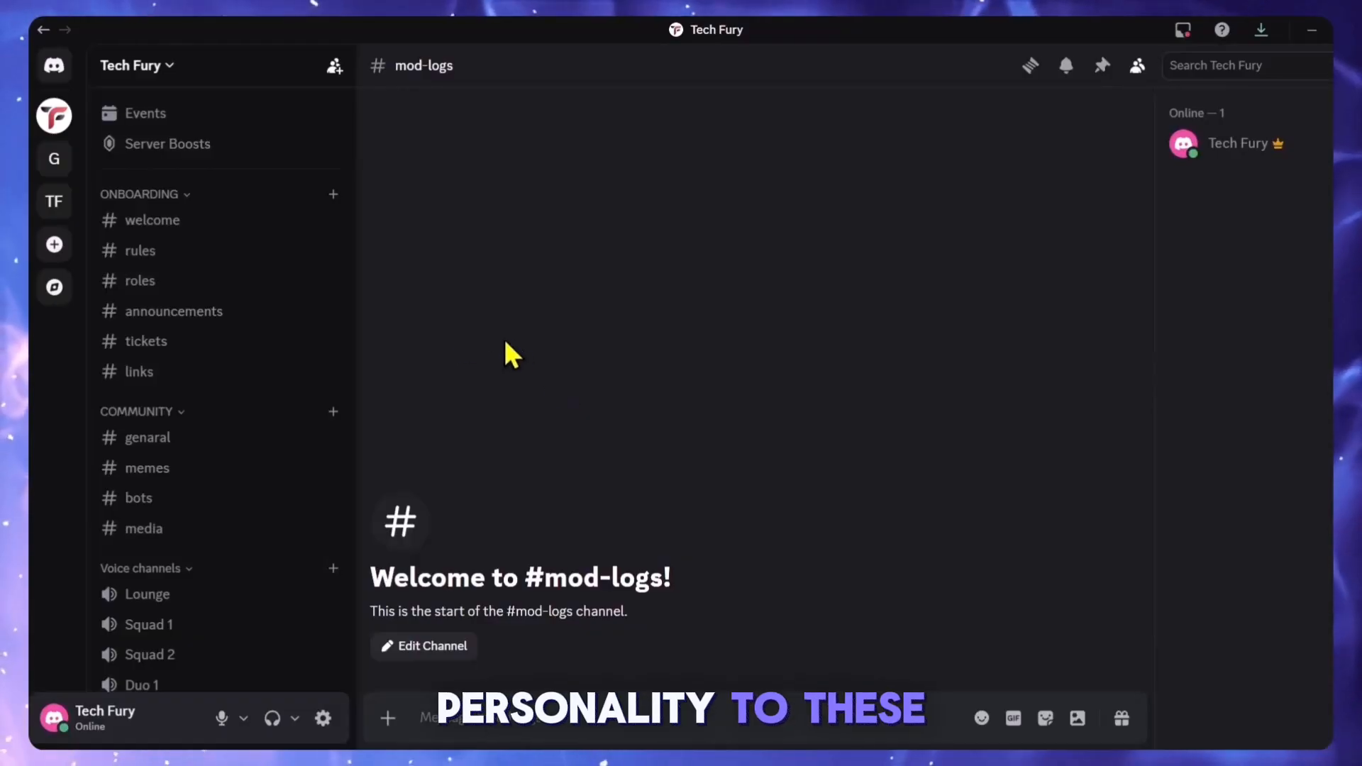
# Step: Open the settings of the welcome channel in the ONBOARDING category and place the cursor before its name
pyautogui.rightClick(180, 224)
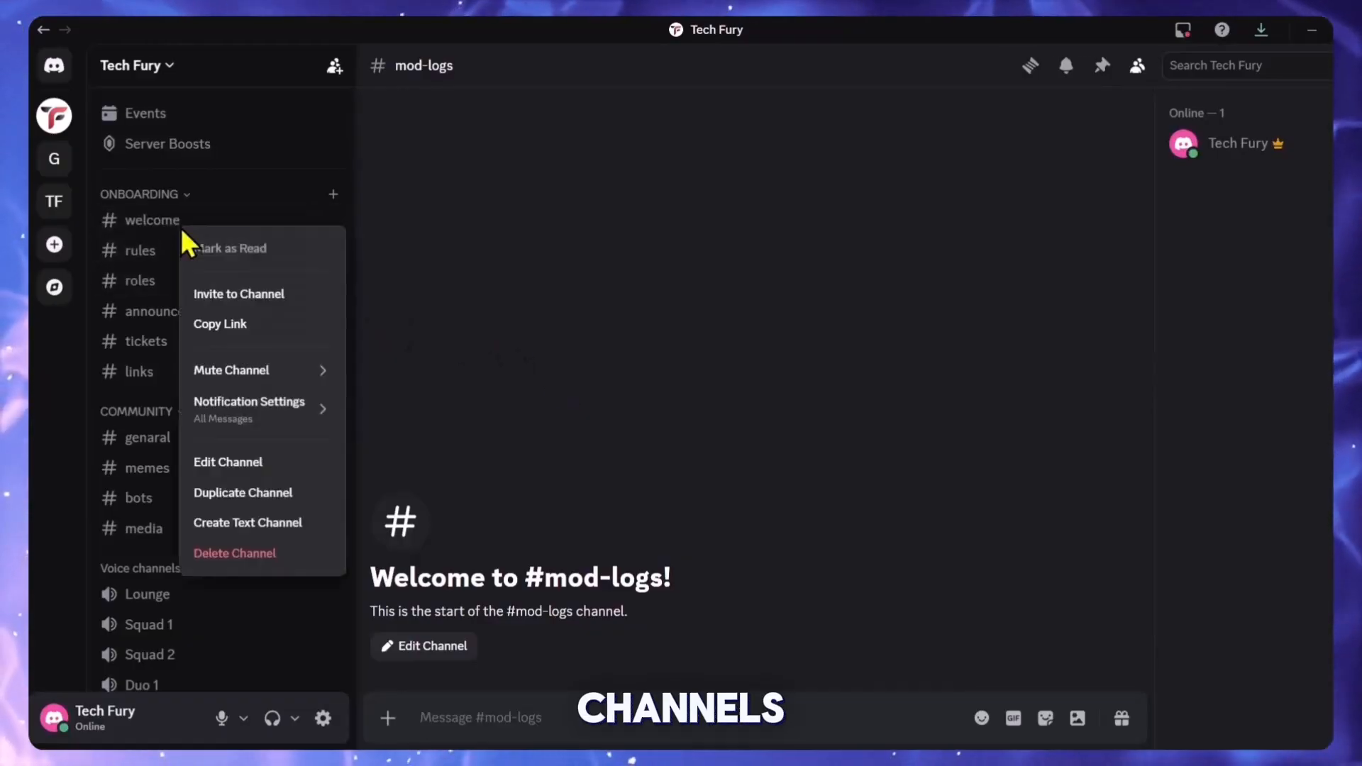
pyautogui.click(242, 462)
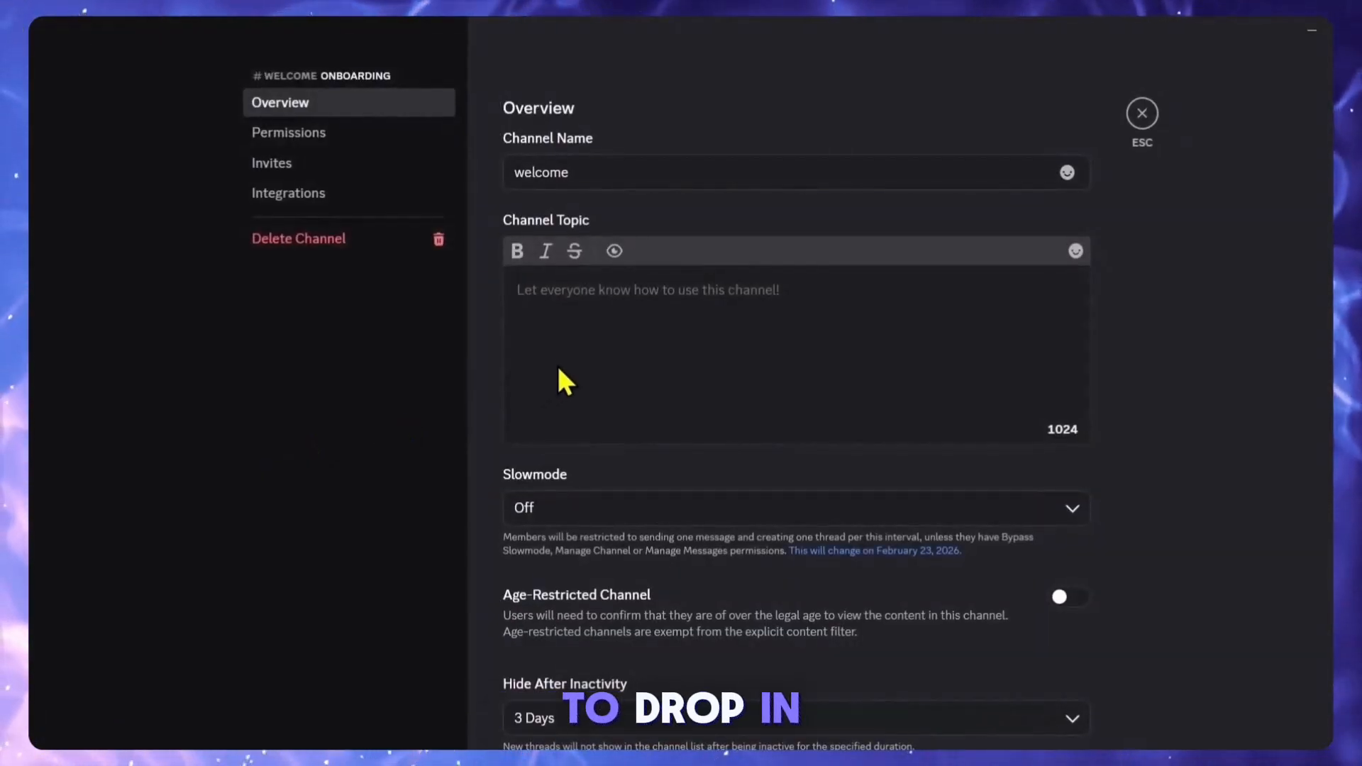
pyautogui.click(518, 174)
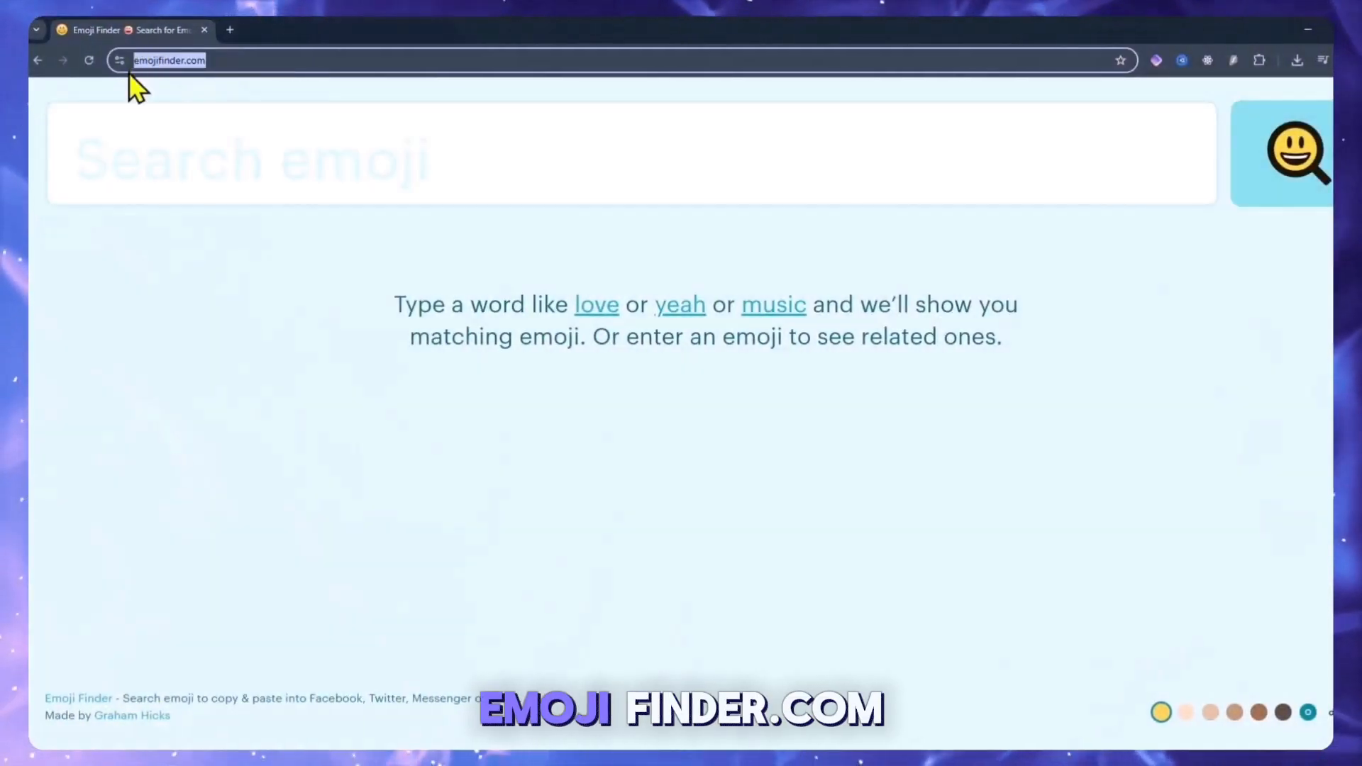
# Step: On emojifinder.com, search for welcome, copy the waving hand emoji and try a lighter skin tone
pyautogui.click(183, 170)
pyautogui.write('welcome')
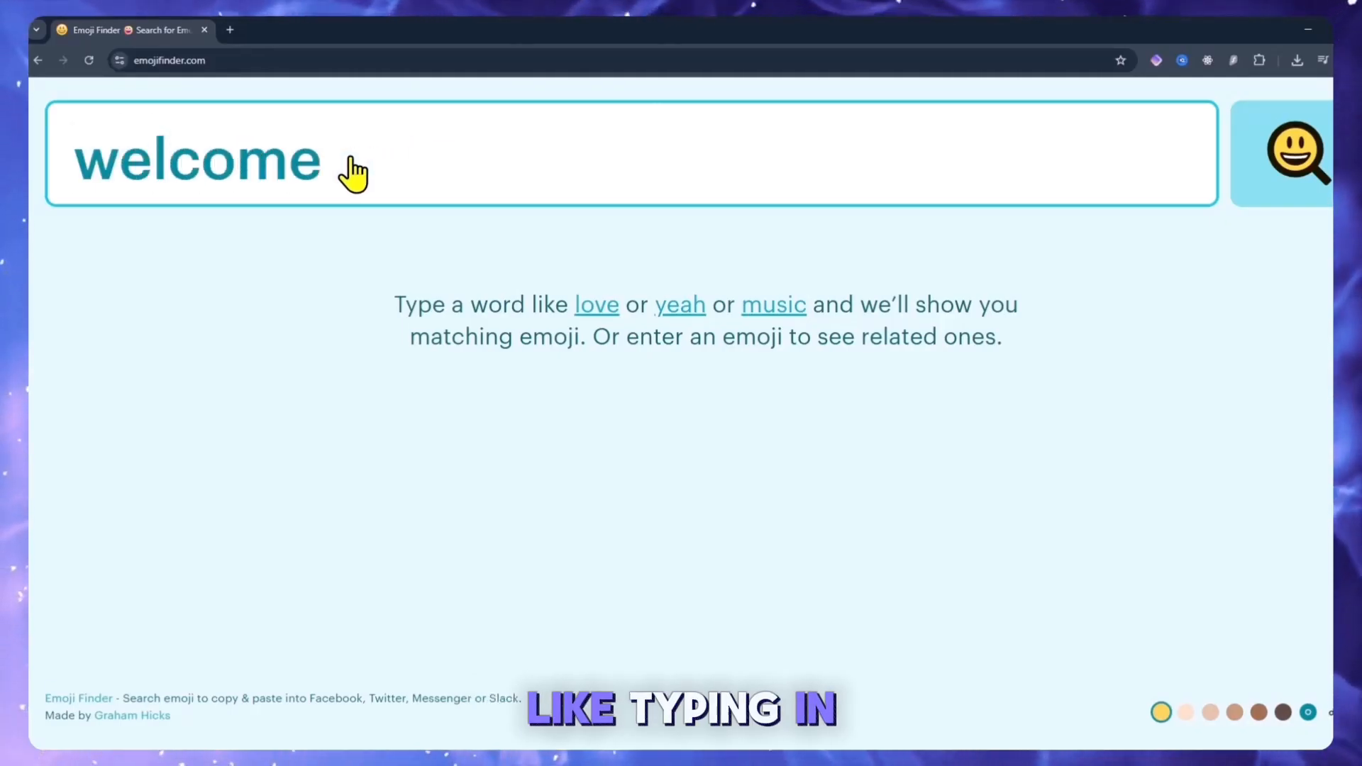
pyautogui.press('Return')
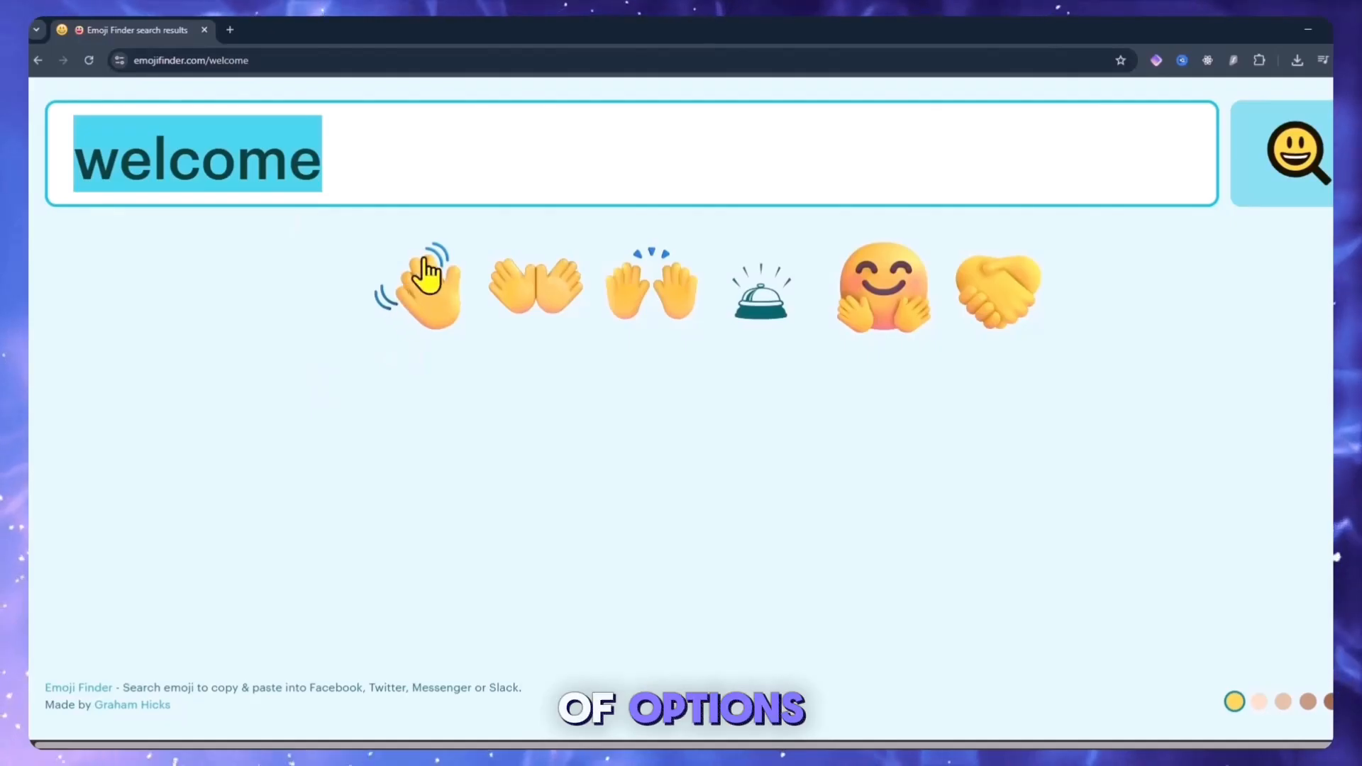
pyautogui.click(424, 305)
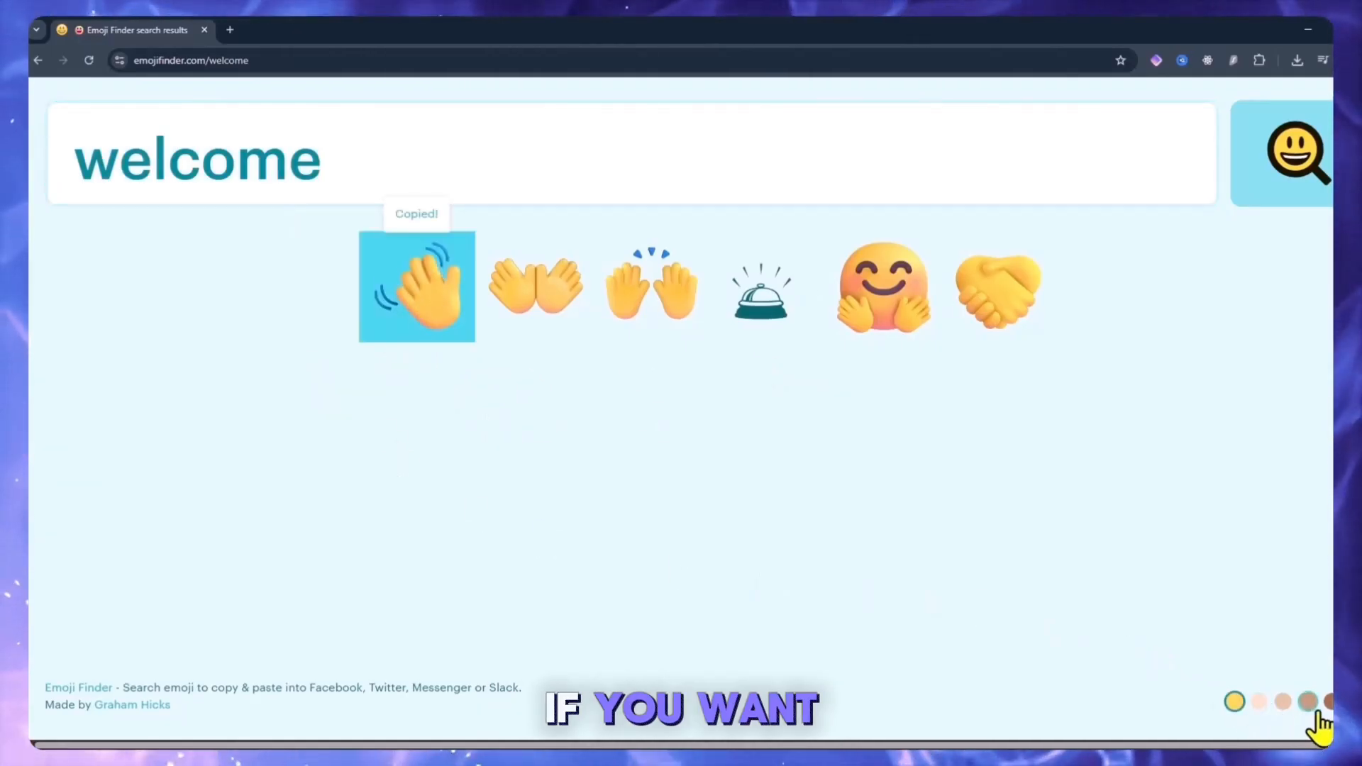
pyautogui.click(1259, 702)
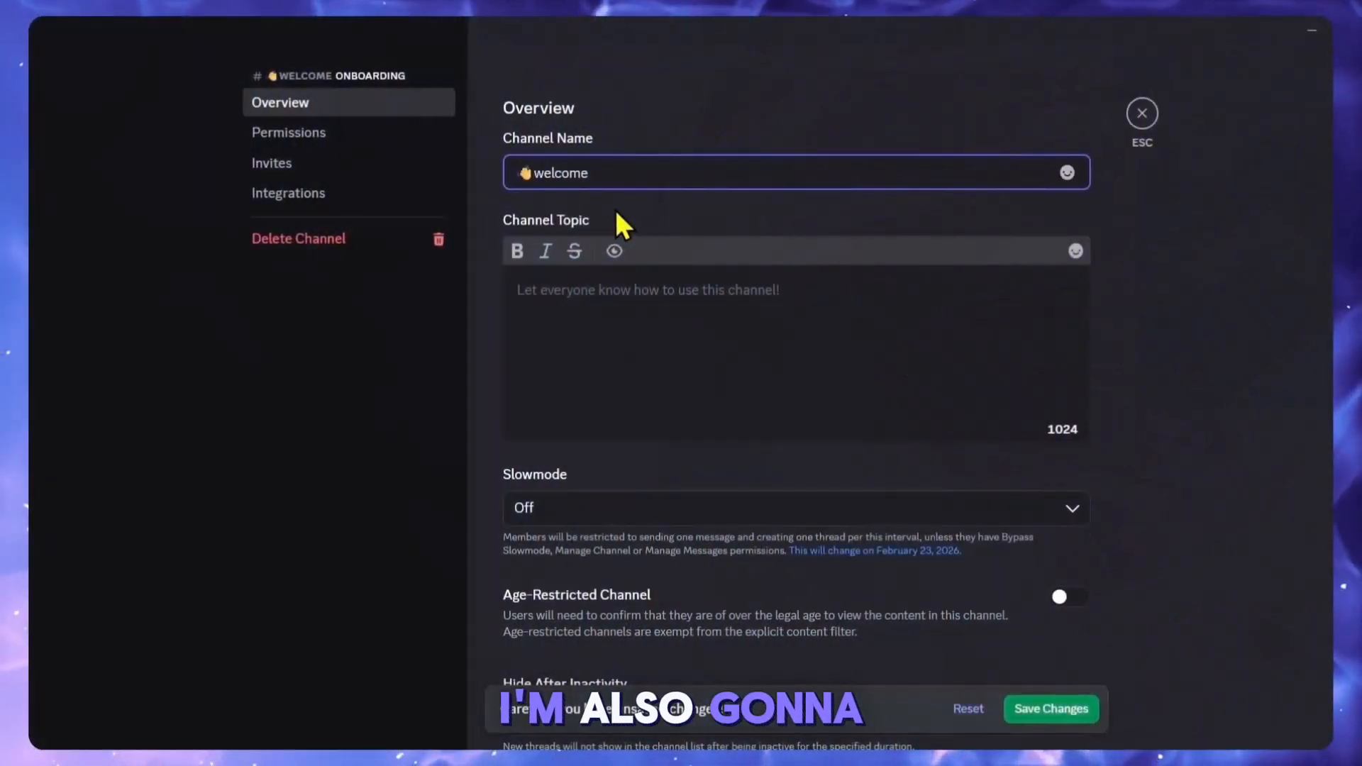
# Step: Back in Discord, rename the channel as "👋 | welcome", save the change and return to the server
pyautogui.write('| welcome')
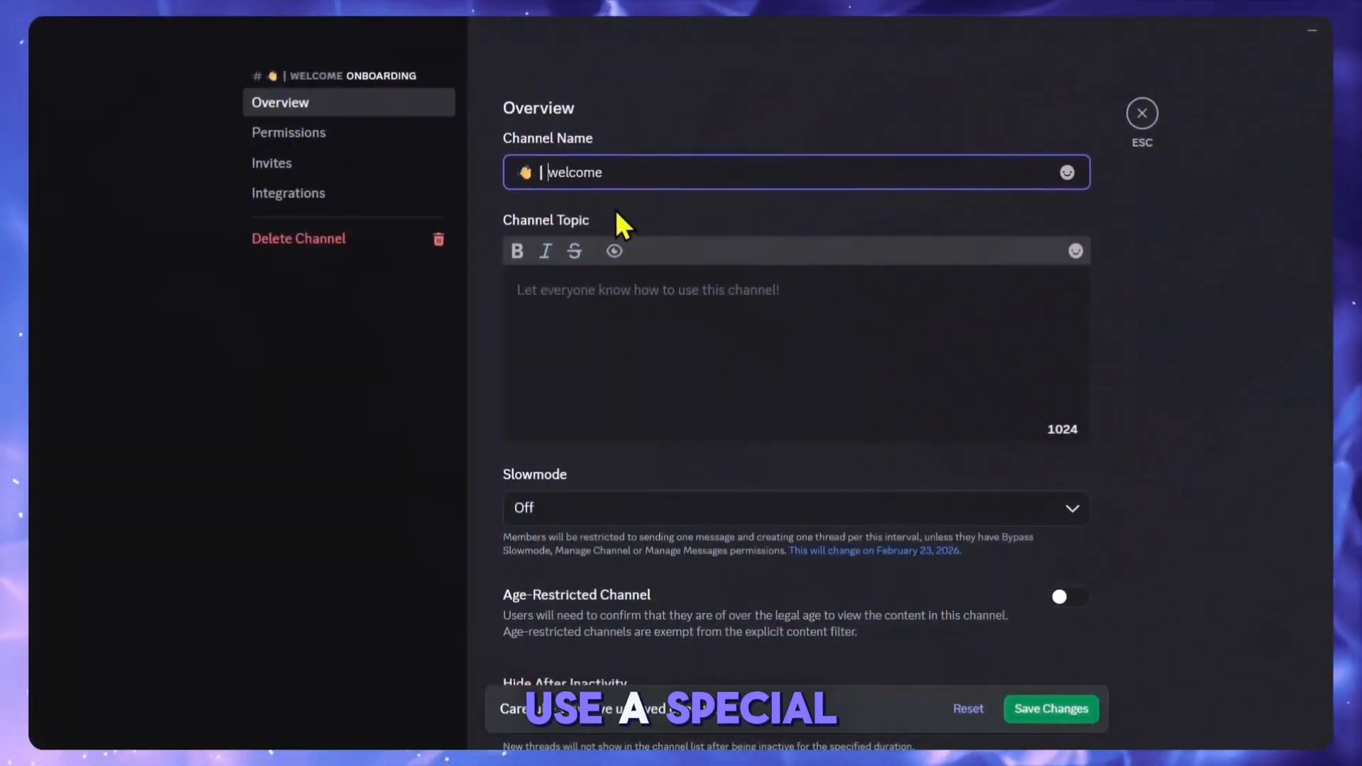
pyautogui.click(667, 220)
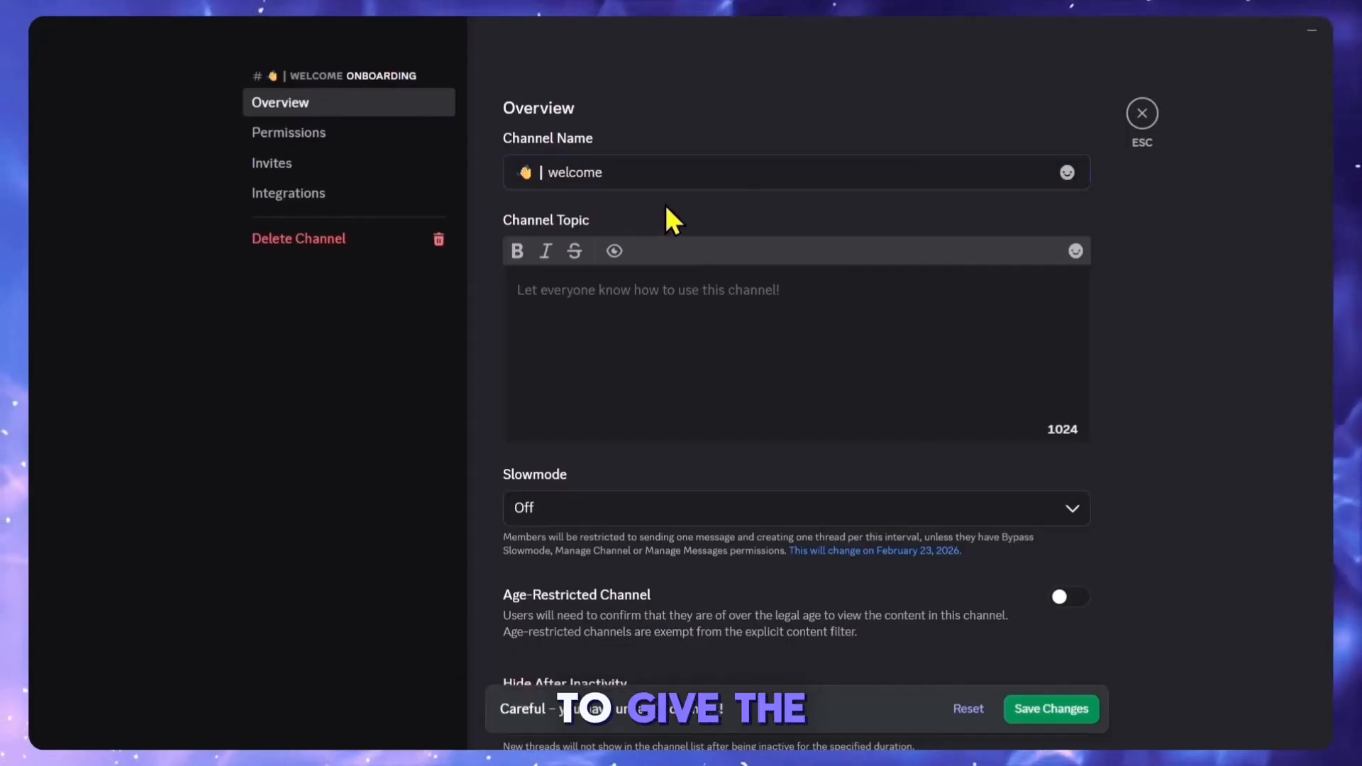
pyautogui.click(1045, 710)
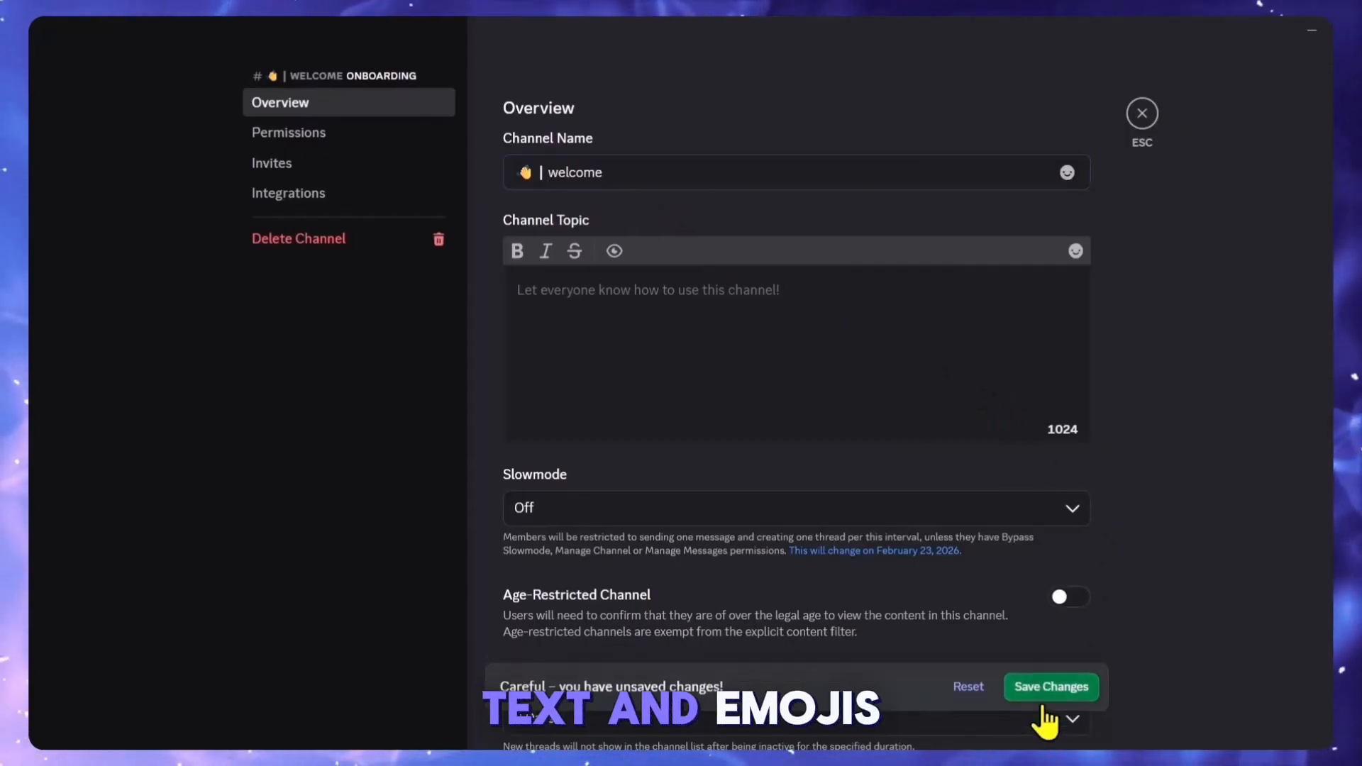
pyautogui.click(1143, 115)
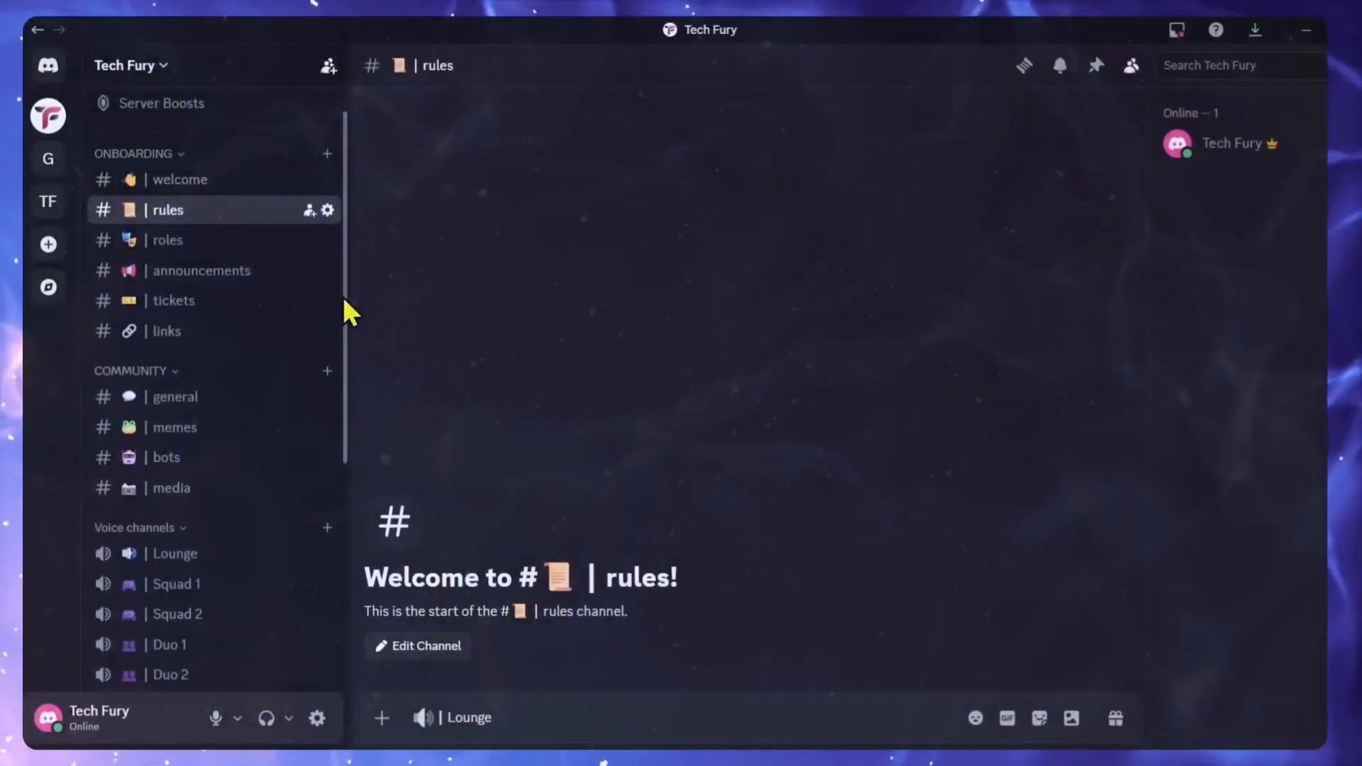
# Step: Limit the Duo 1 voice channel to 2 users after trying the maximum of 99, and return to the server
pyautogui.moveTo(343, 304); pyautogui.dragTo(526, 203)
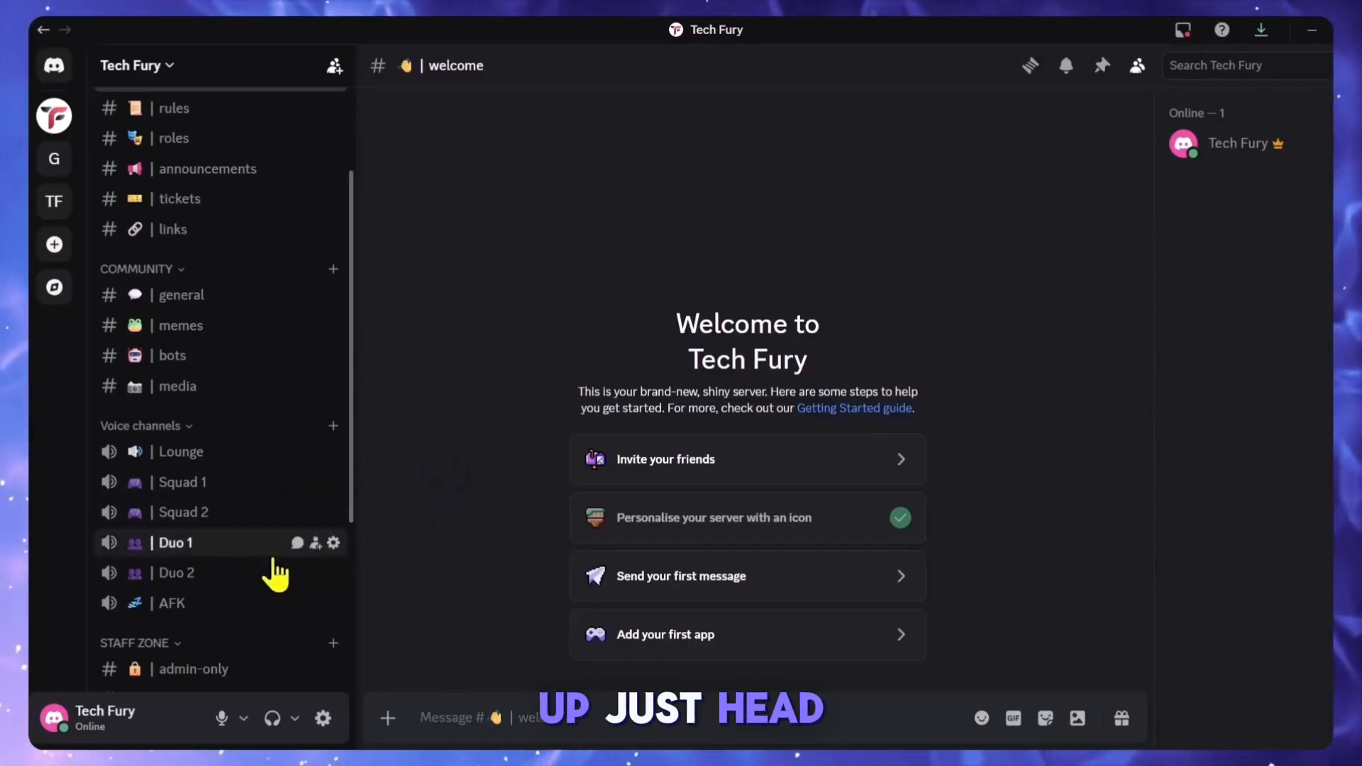
pyautogui.rightClick(223, 546)
pyautogui.click(273, 626)
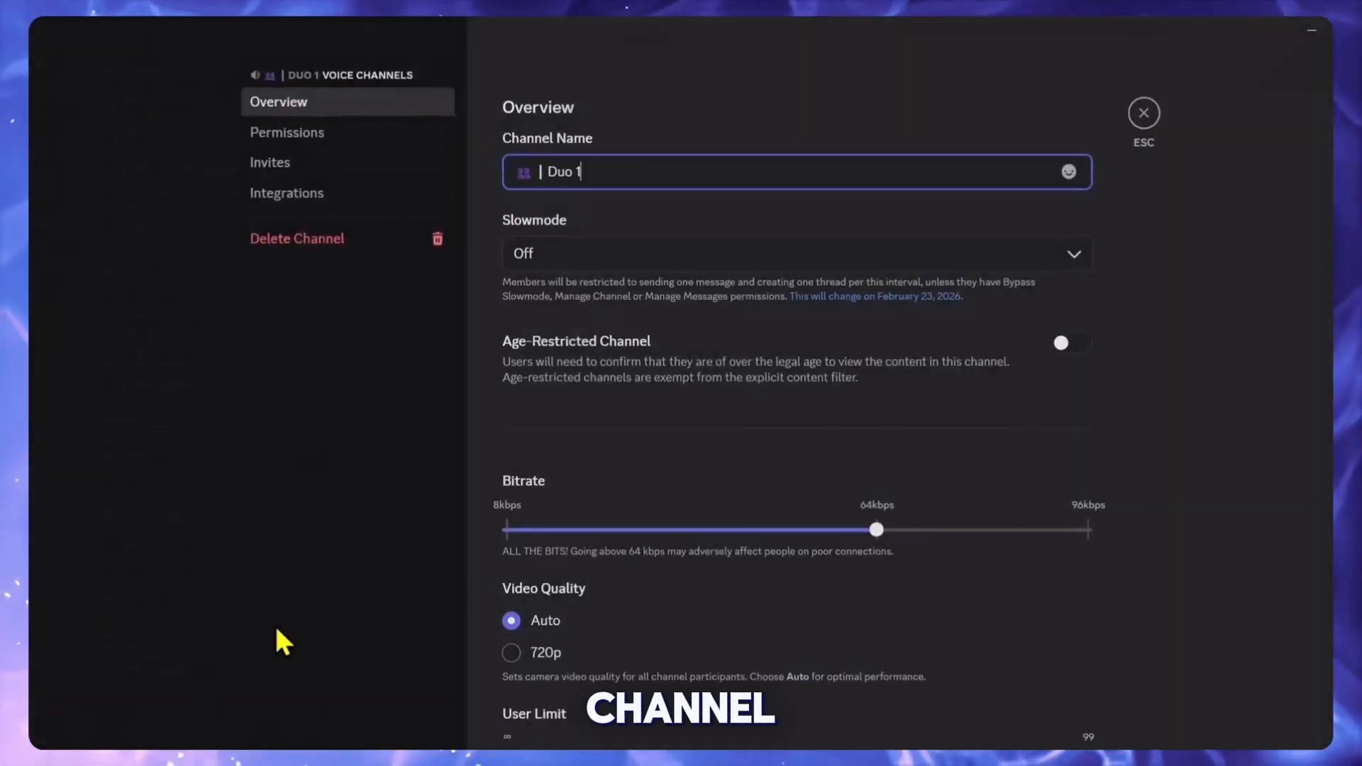
pyautogui.scroll(-5, 684, 473)
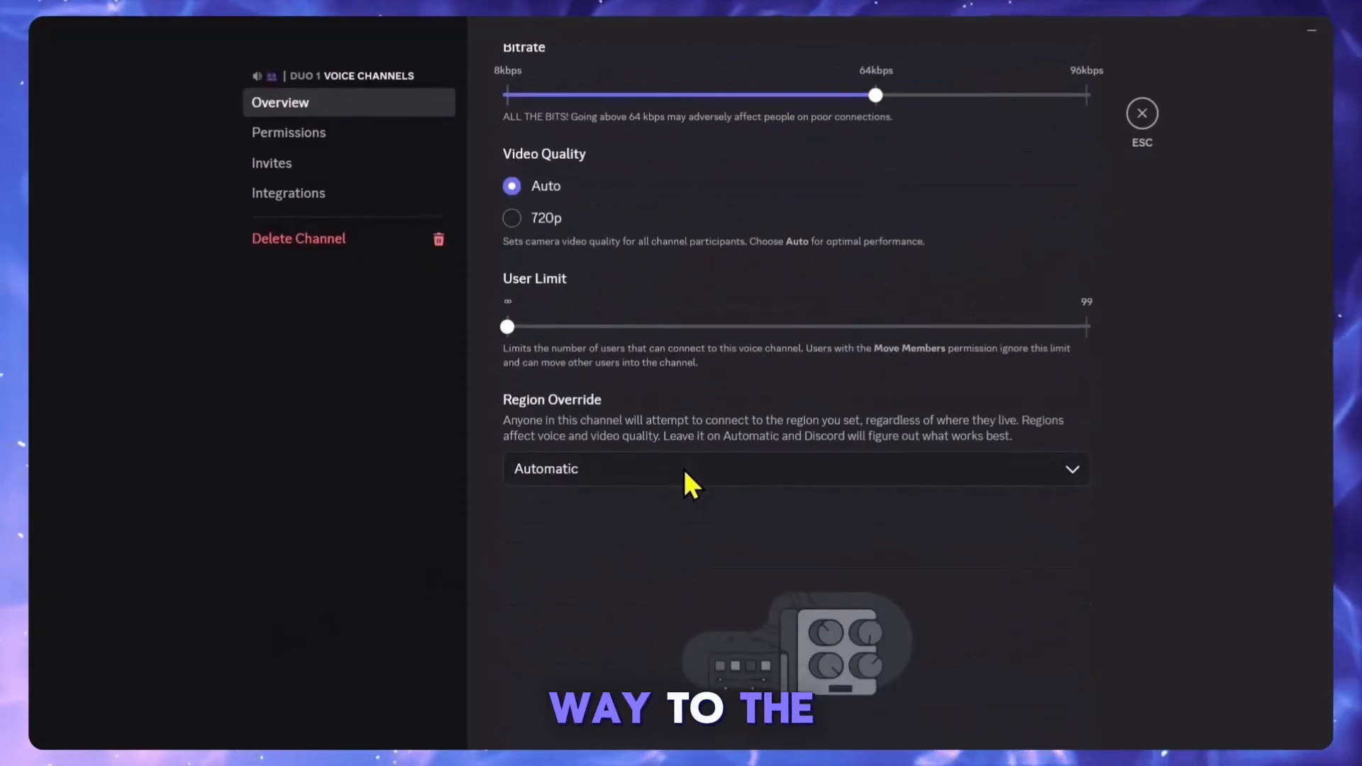
pyautogui.moveTo(507, 327); pyautogui.dragTo(1120, 323)
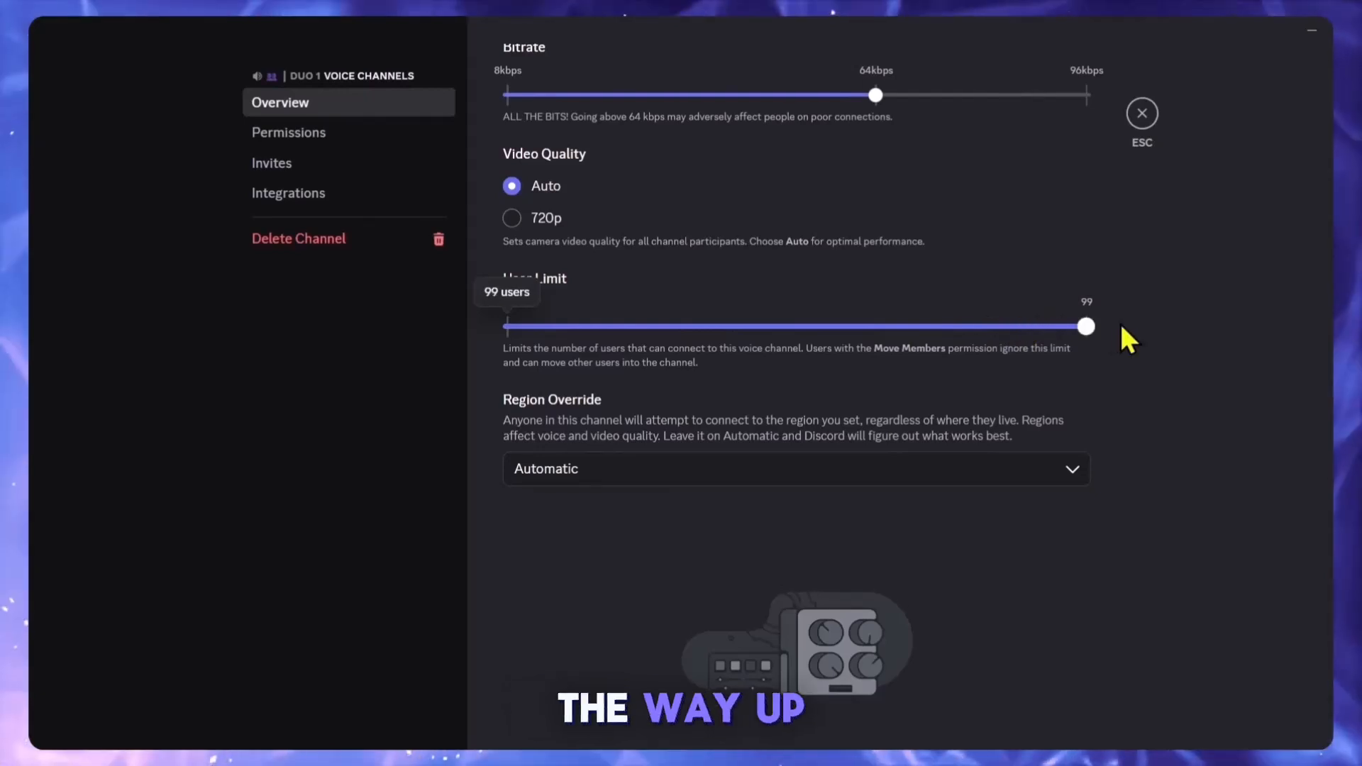
pyautogui.click(890, 332)
pyautogui.moveTo(892, 342); pyautogui.dragTo(518, 357)
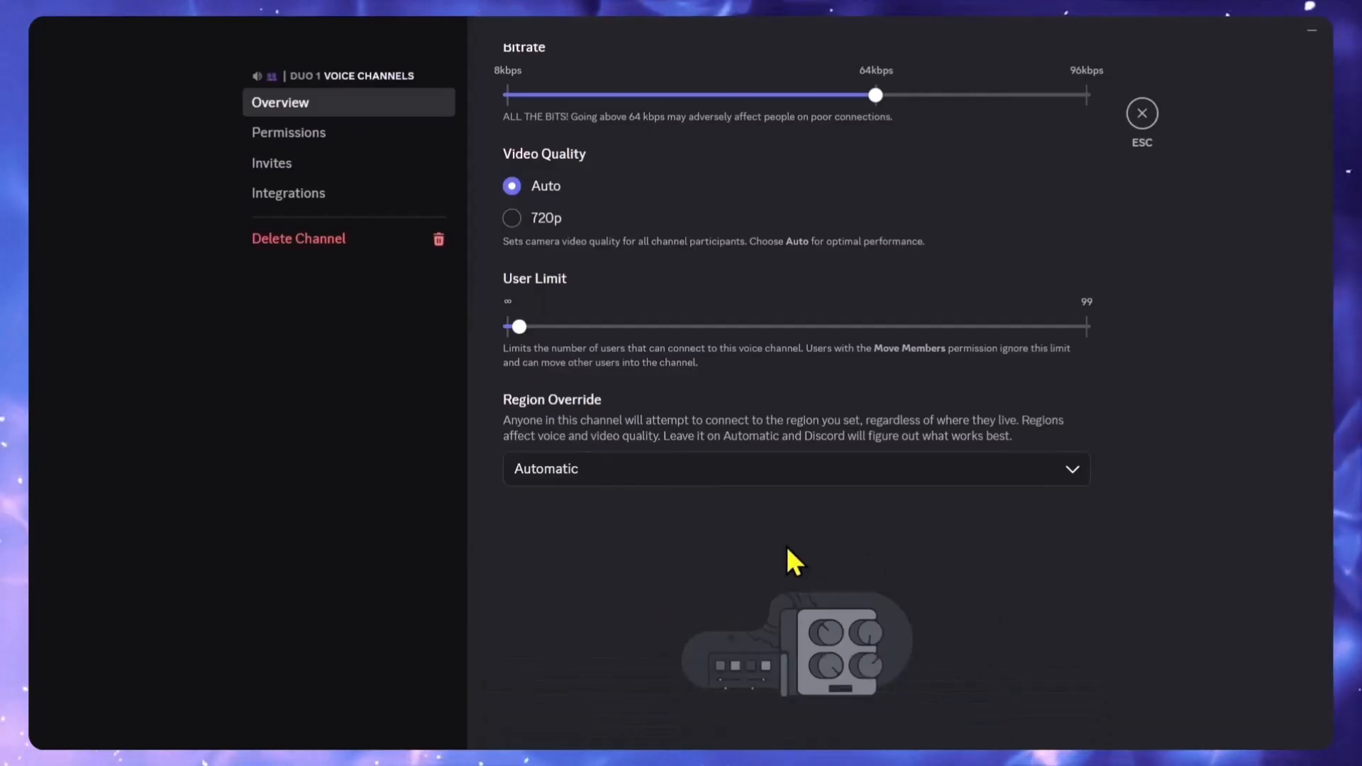
pyautogui.click(1135, 127)
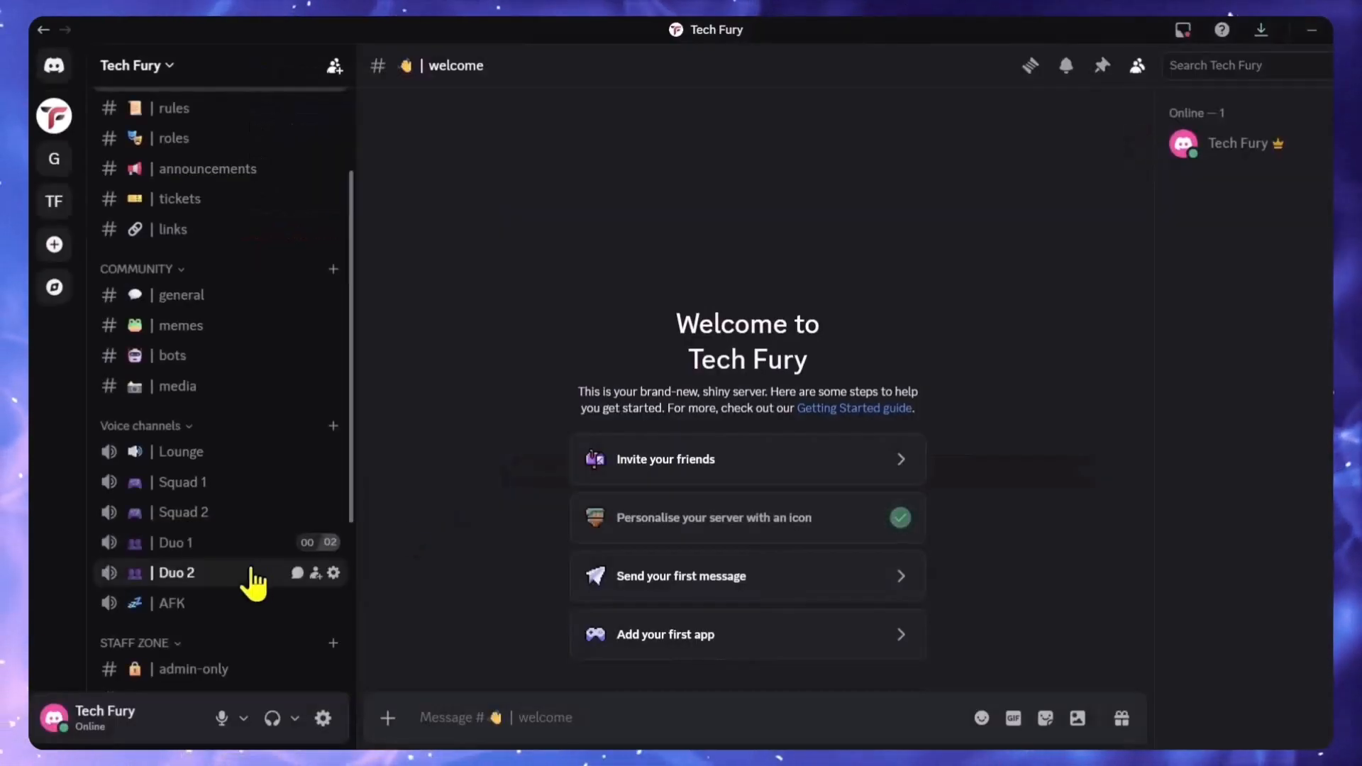
# Step: Set the Duo 2 voice channel's user limit to 2, save the change and return to the server
pyautogui.click(331, 572)
pyautogui.scroll(-5, 502, 483)
pyautogui.moveTo(503, 402); pyautogui.dragTo(517, 403)
pyautogui.click(1050, 713)
pyautogui.click(1143, 113)
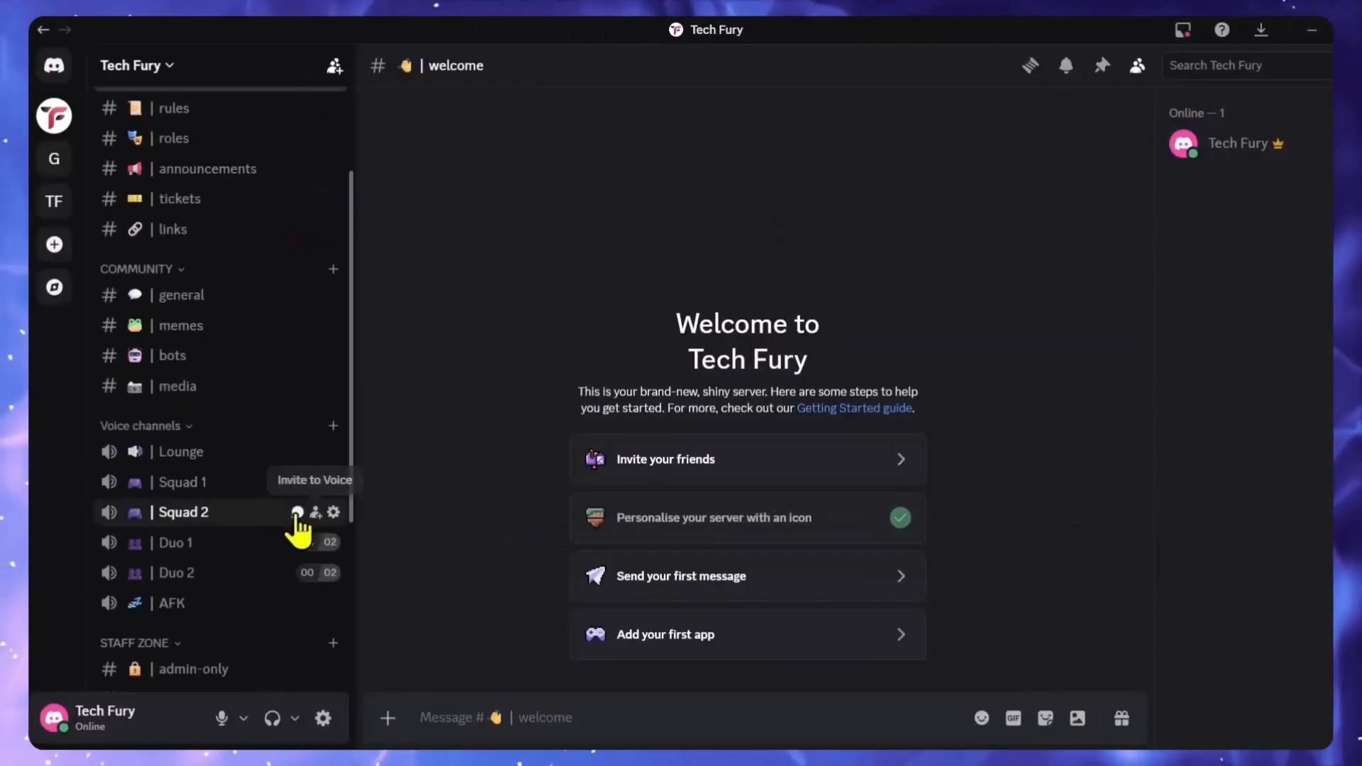
# Step: Set the Squad 2 voice channel's user limit to 4, save the change and return to the server
pyautogui.click(296, 513)
pyautogui.scroll(-5, 621, 447)
pyautogui.click(1050, 708)
pyautogui.moveTo(509, 326); pyautogui.dragTo(528, 327)
pyautogui.click(1145, 124)
# Step: Set the Squad 1 voice channel's user limit to 4, save the change and return to the server
pyautogui.rightClick(213, 481)
pyautogui.click(283, 629)
pyautogui.scroll(-5, 523, 454)
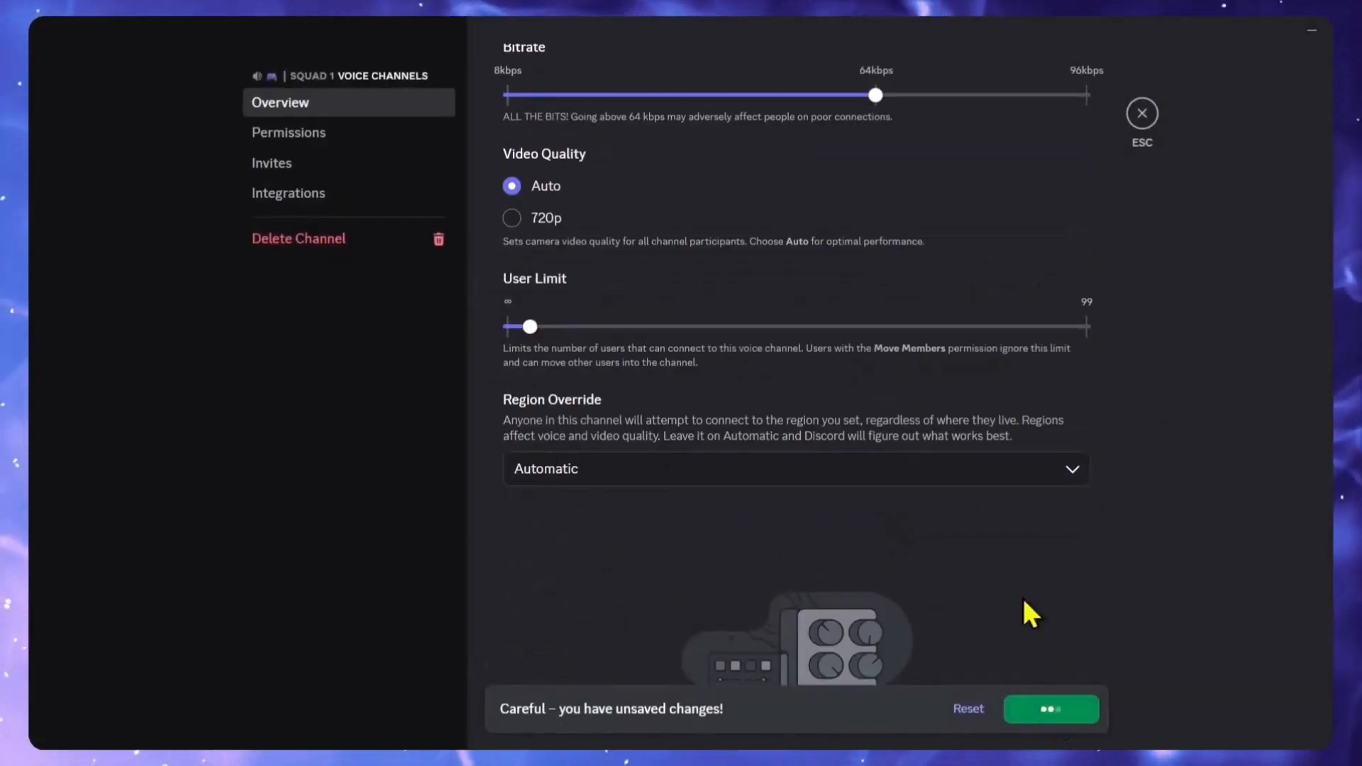
pyautogui.click(1050, 708)
pyautogui.click(1143, 113)
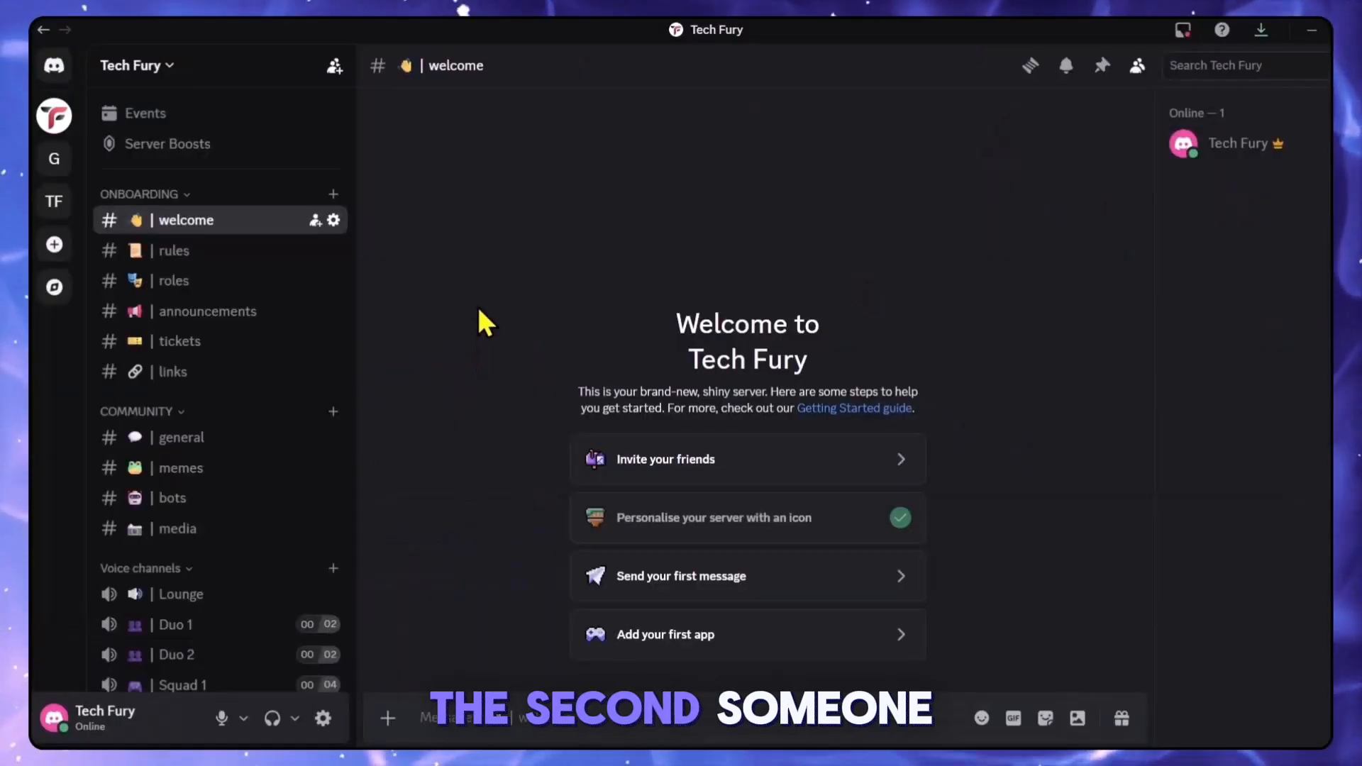
# Step: In the server's Engagement settings, choose the welcome channel as the System Messages Channel
pyautogui.click(174, 63)
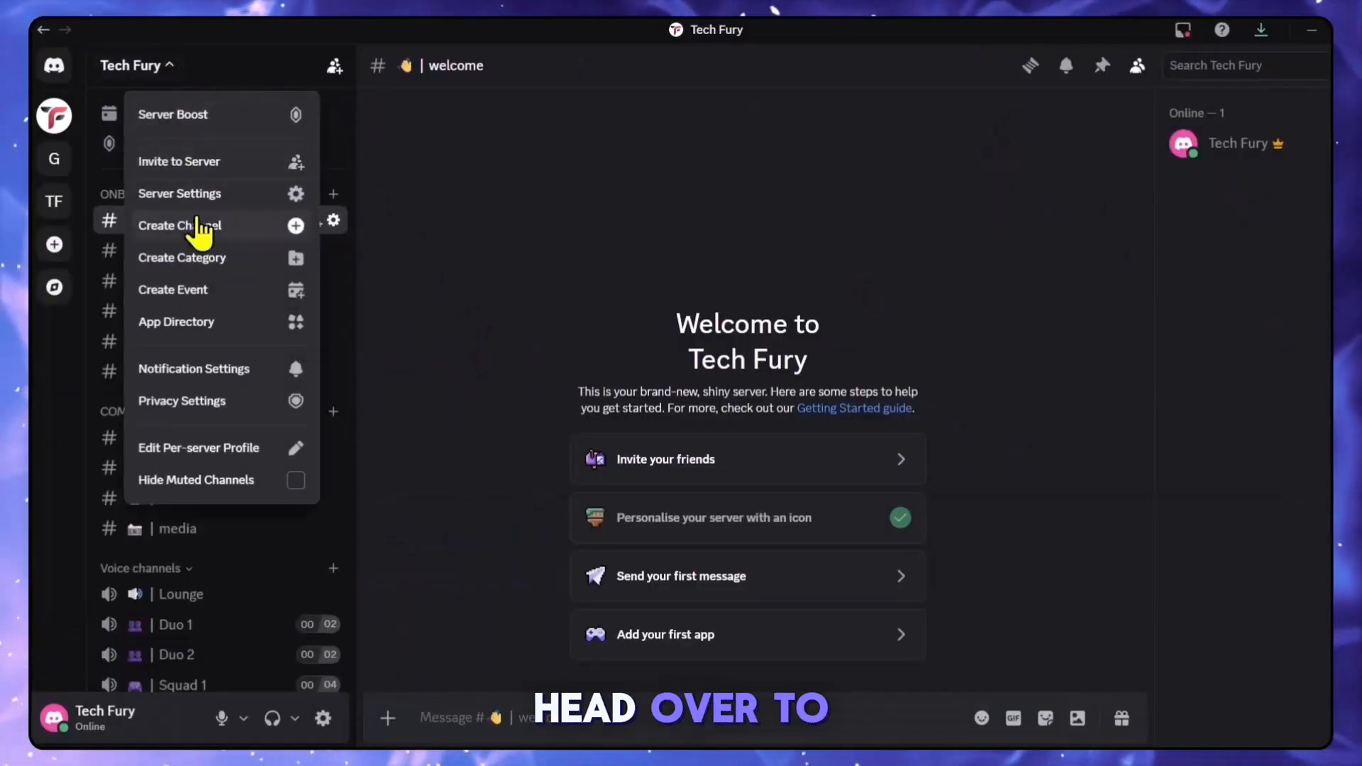
pyautogui.click(193, 191)
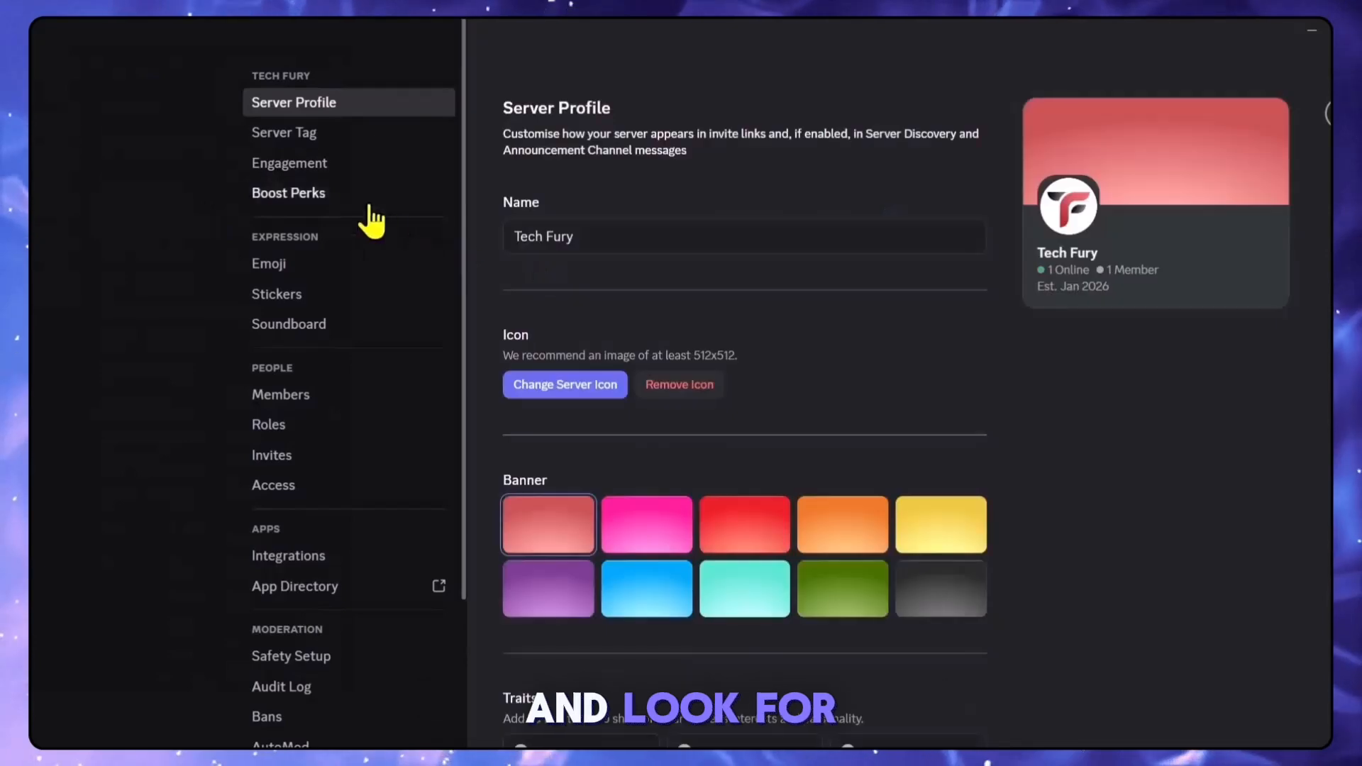
pyautogui.click(340, 173)
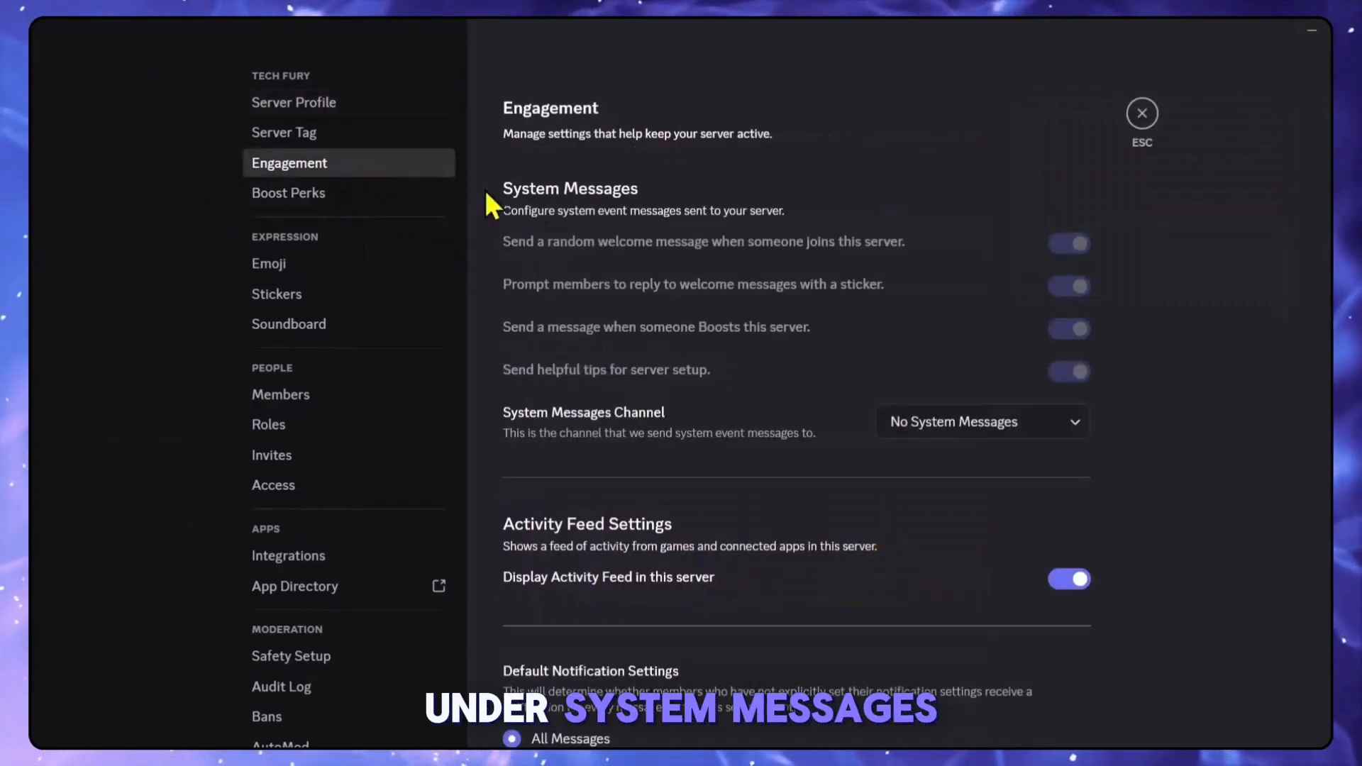
pyautogui.click(933, 426)
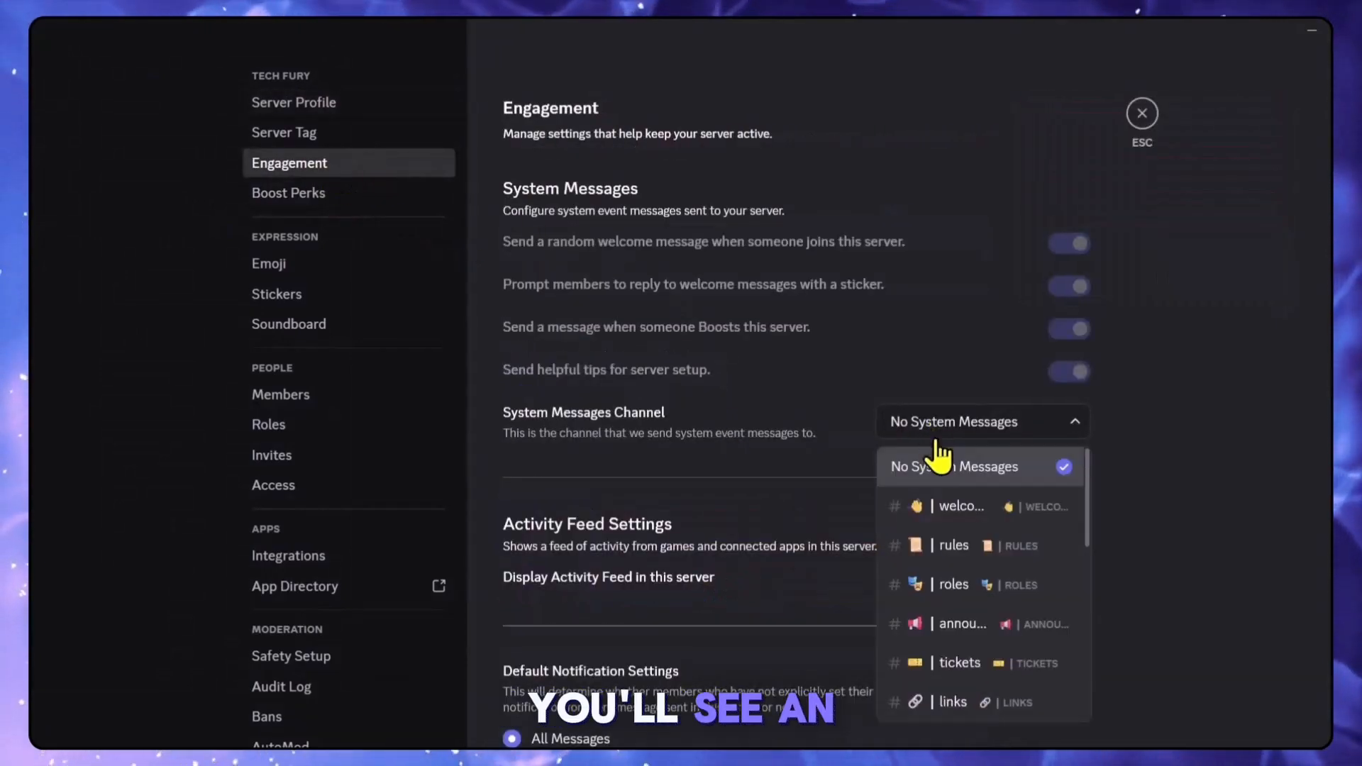
pyautogui.click(1008, 508)
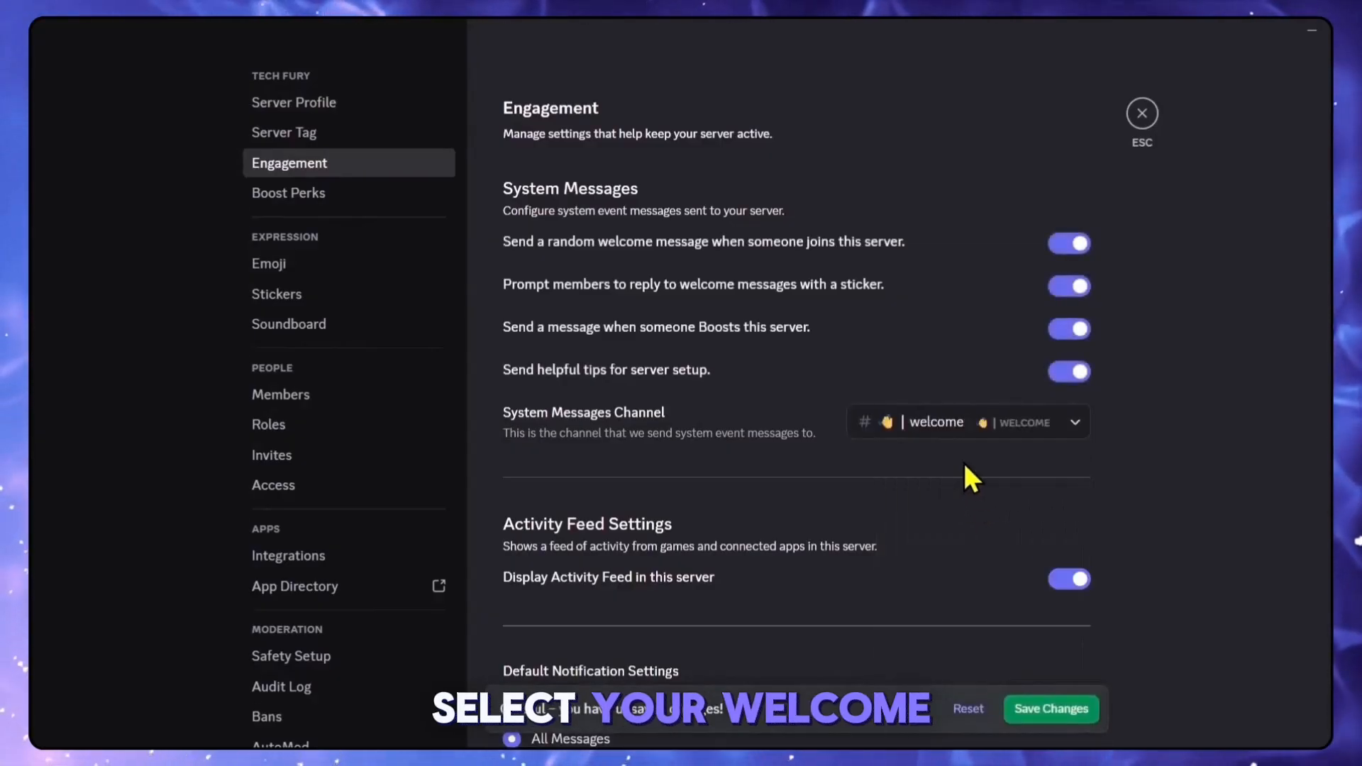
# Step: Turn off sticker reply prompts, Boost messages and server setup tips, save the changes and leave the server settings
pyautogui.click(1076, 287)
pyautogui.click(1074, 330)
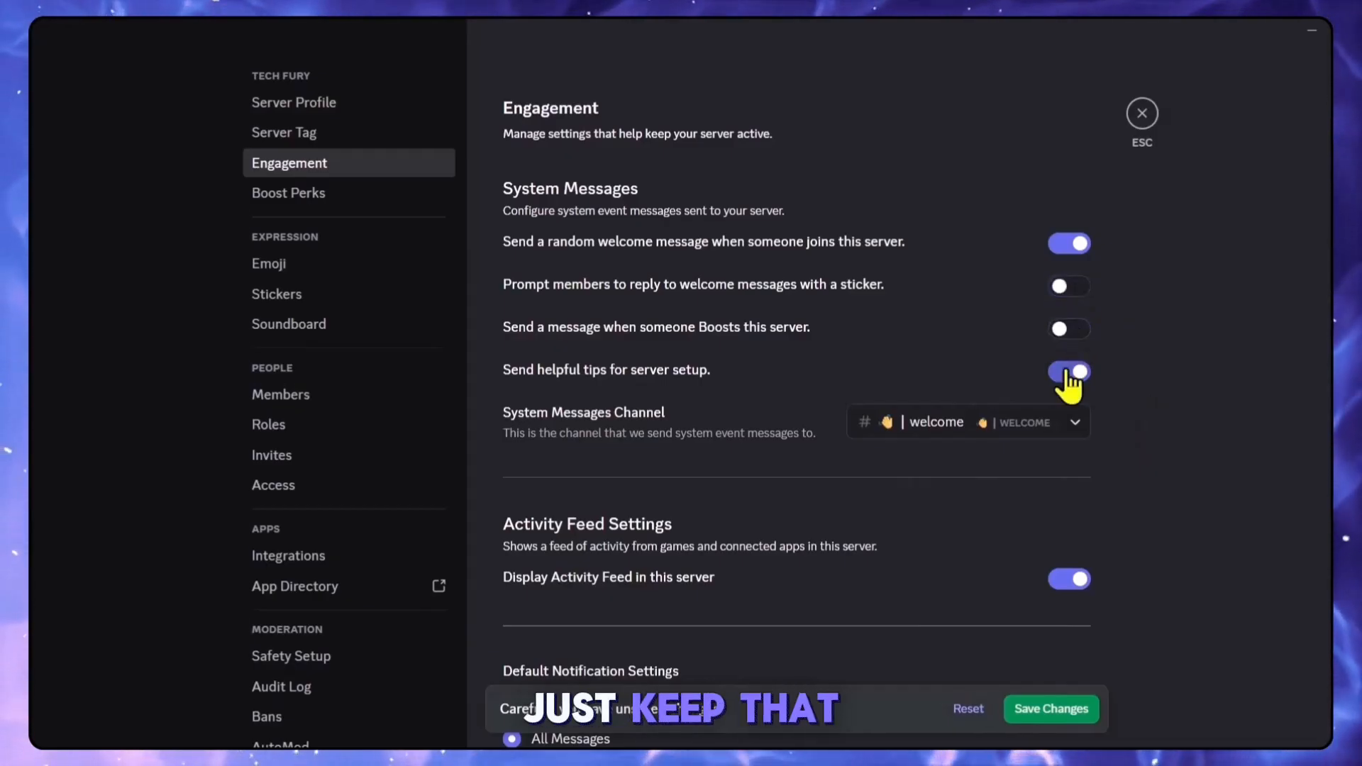
pyautogui.click(1068, 372)
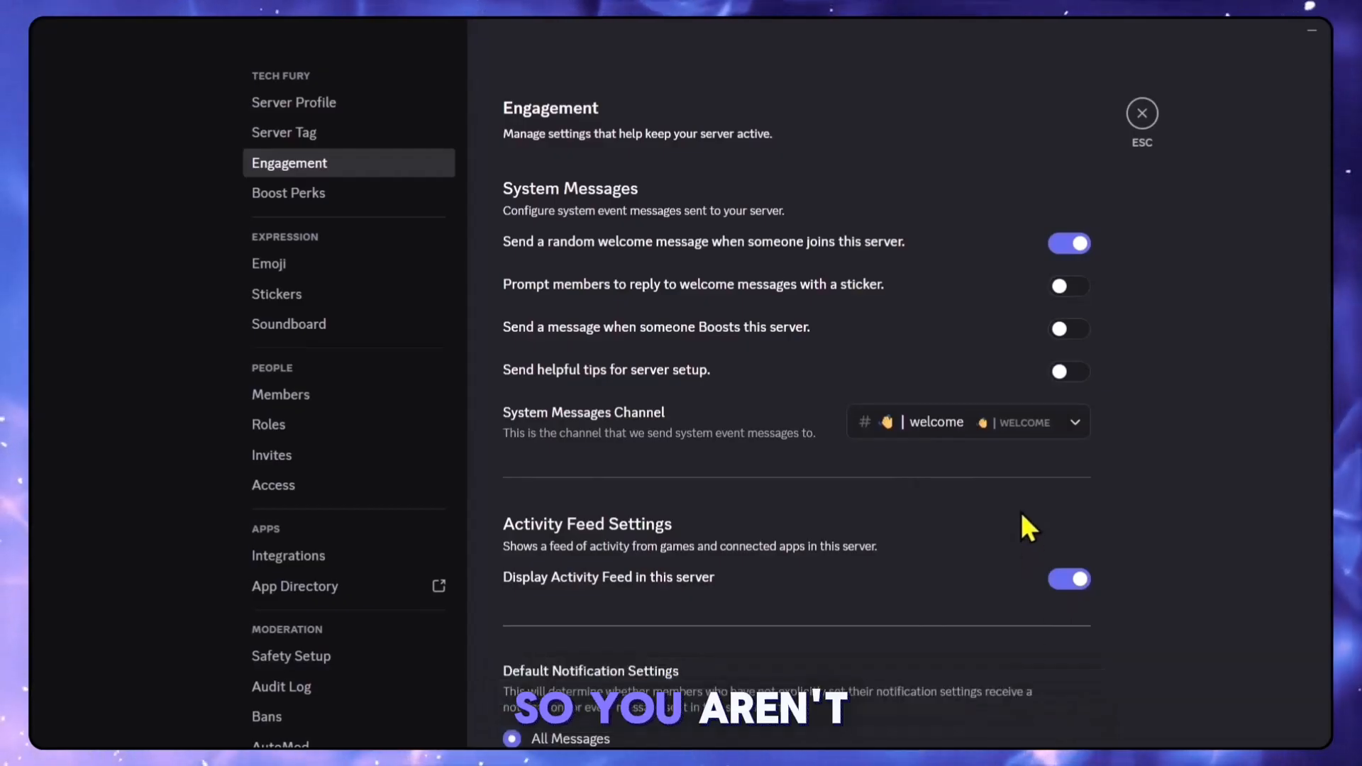
pyautogui.click(1142, 114)
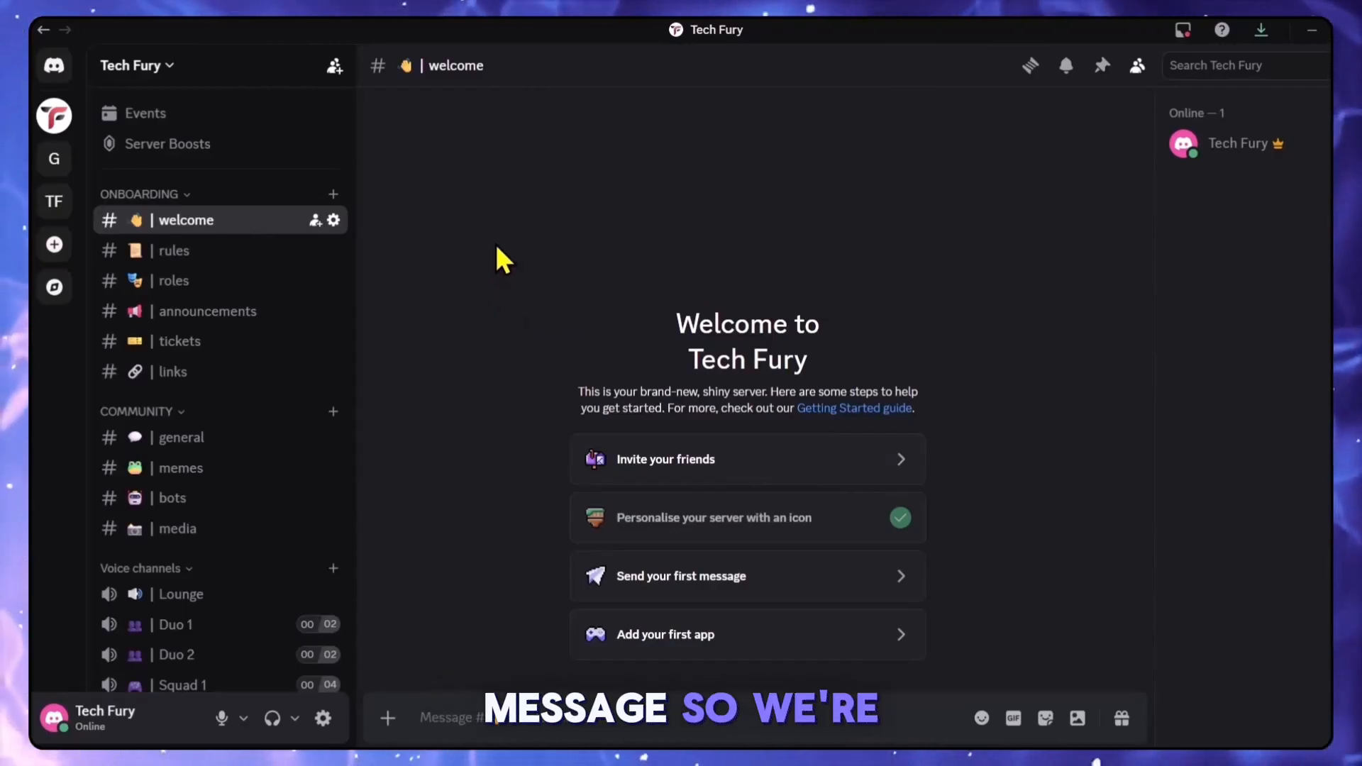
pyautogui.click(166, 70)
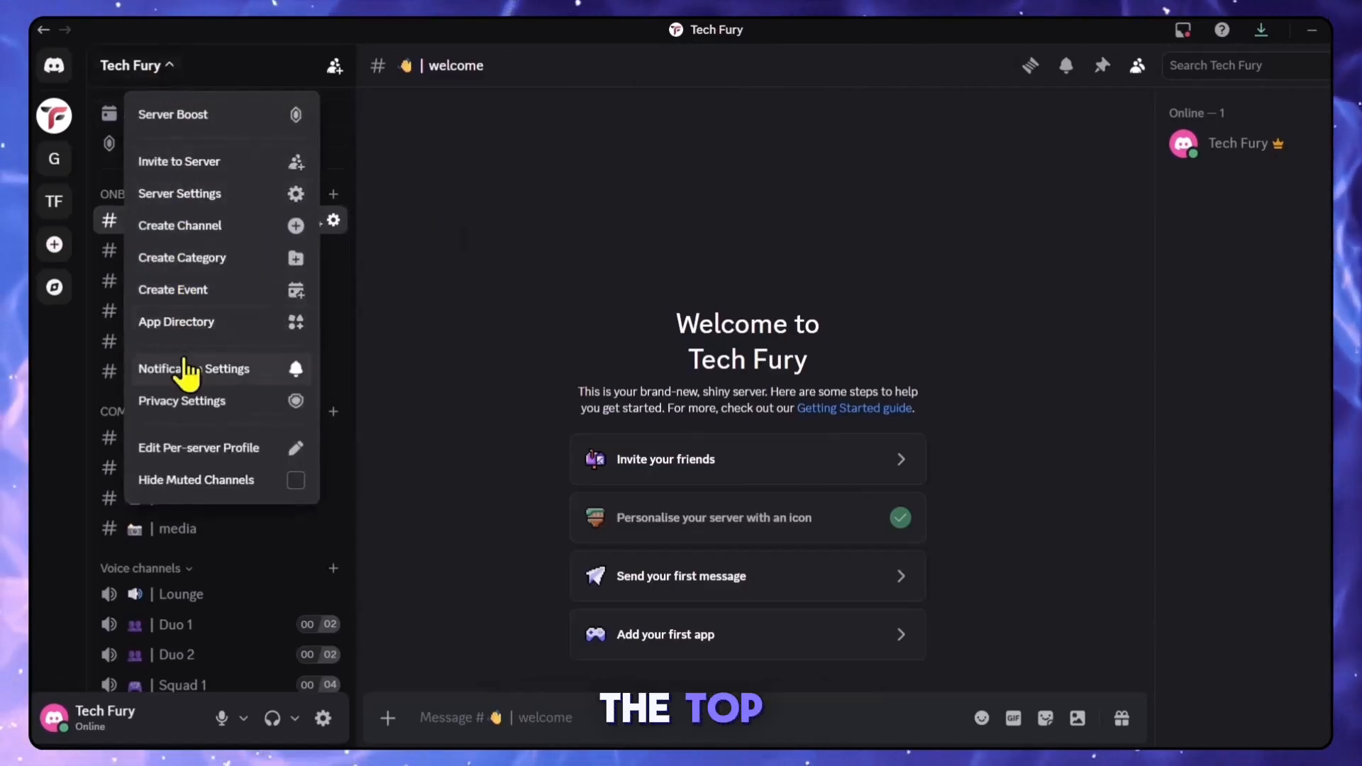
pyautogui.click(199, 369)
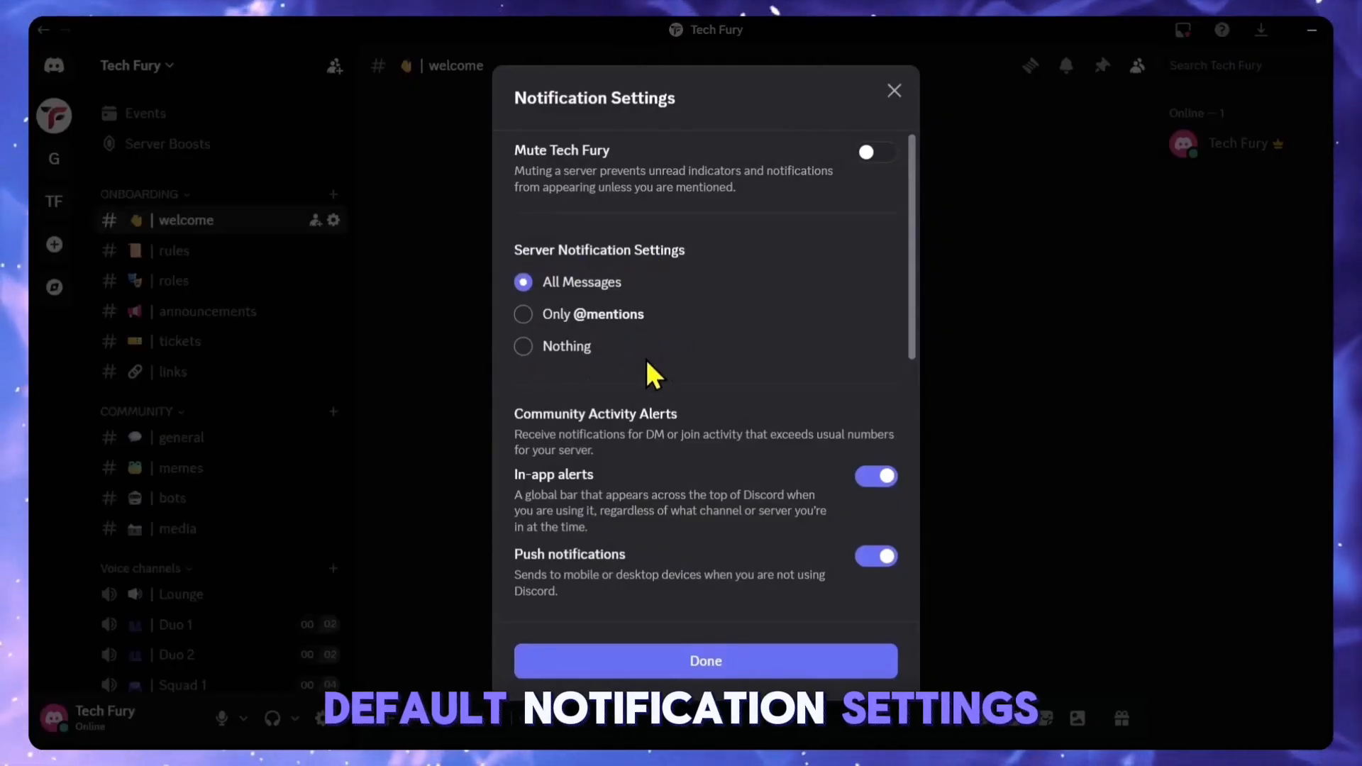
pyautogui.click(567, 318)
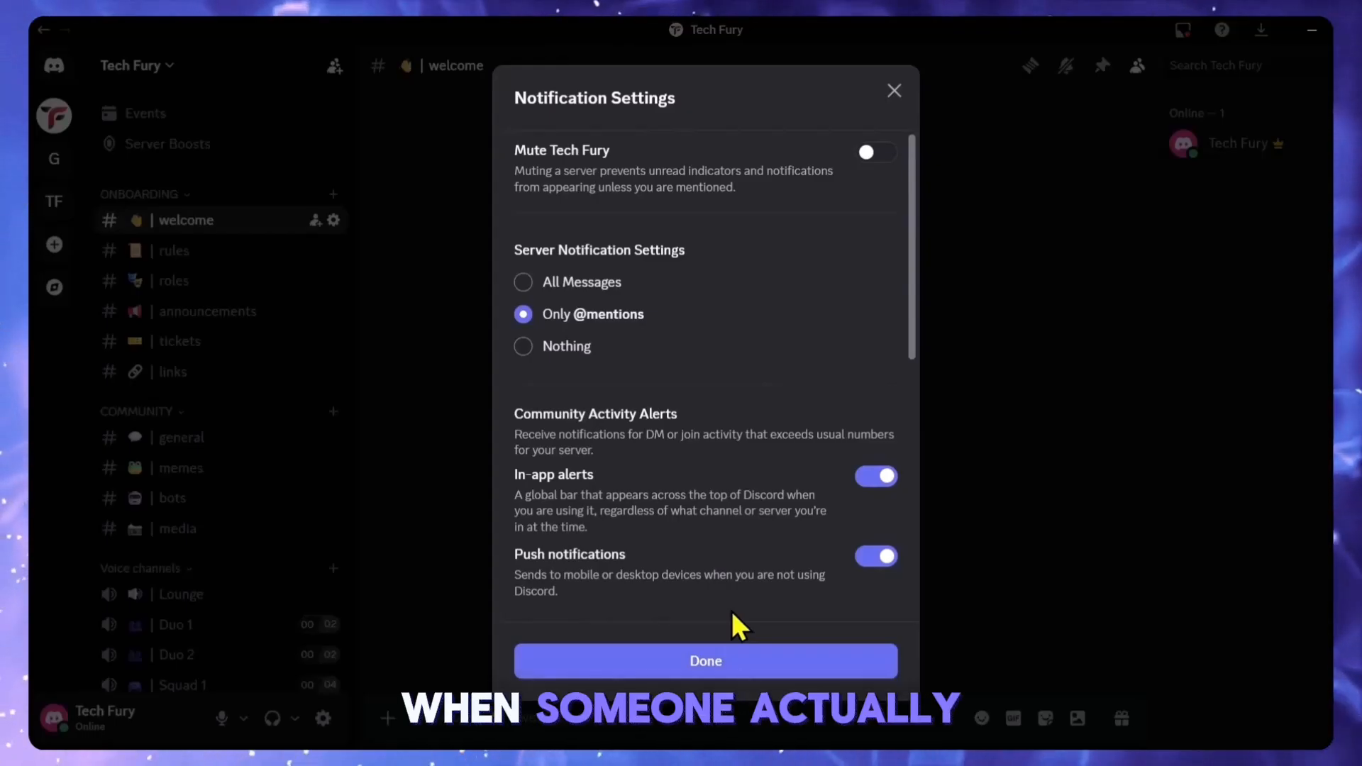
pyautogui.click(710, 666)
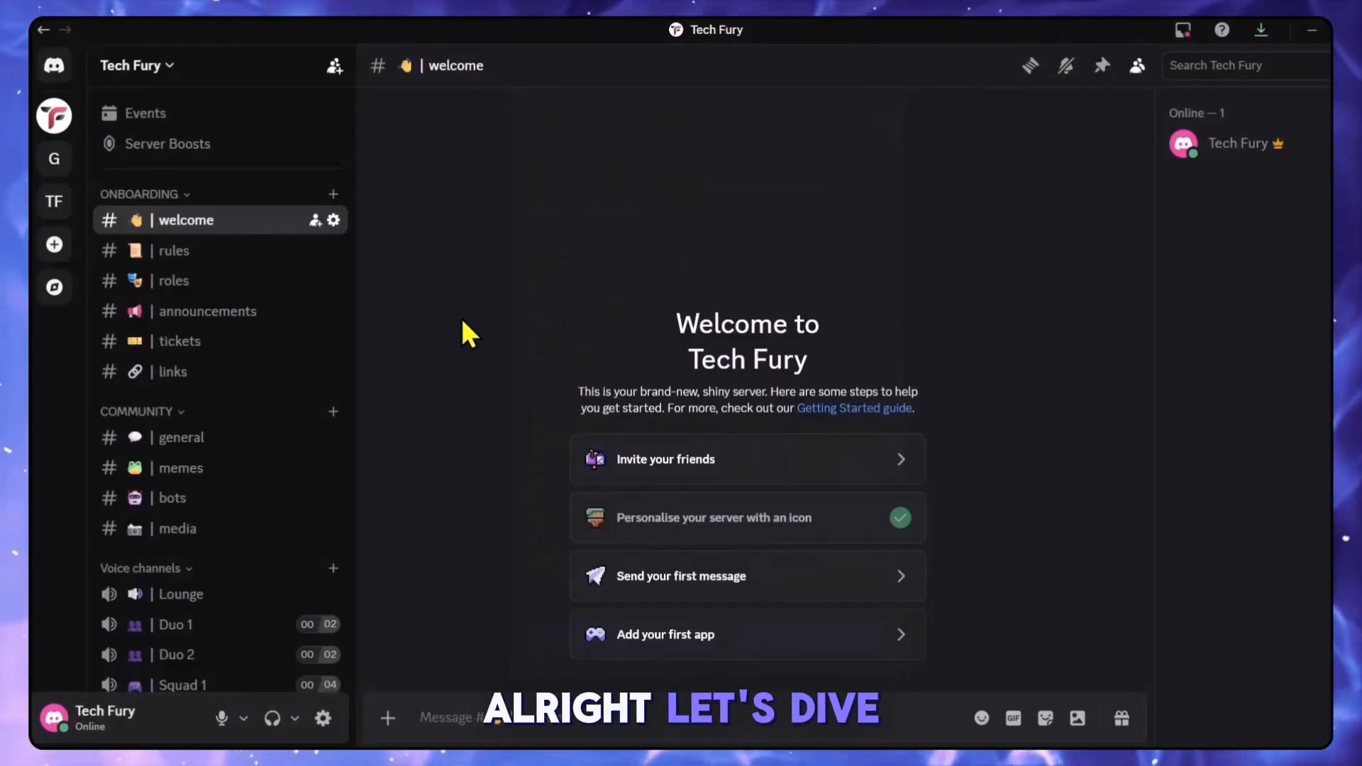
# Step: In the server's role settings, create a role named Owner and give it the bright yellow colour
pyautogui.click(170, 67)
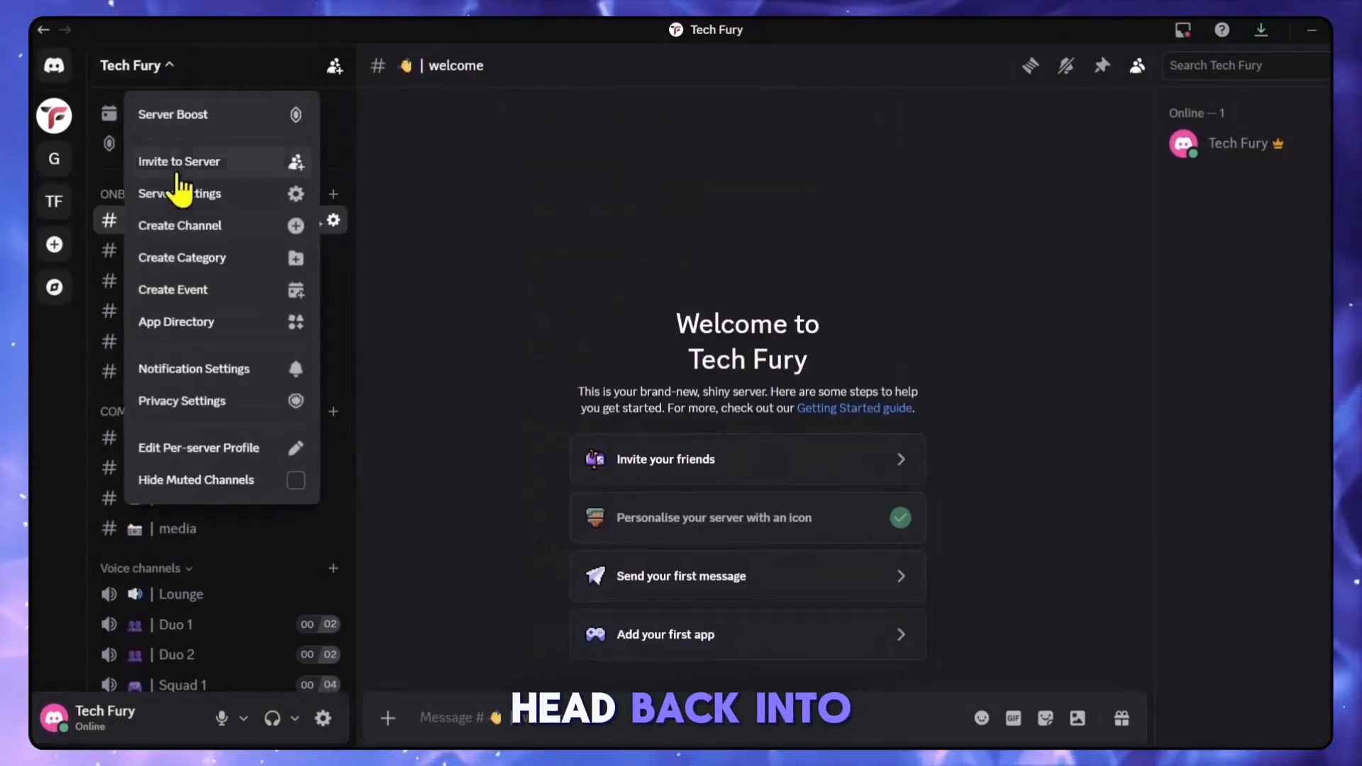
pyautogui.click(183, 193)
pyautogui.click(282, 425)
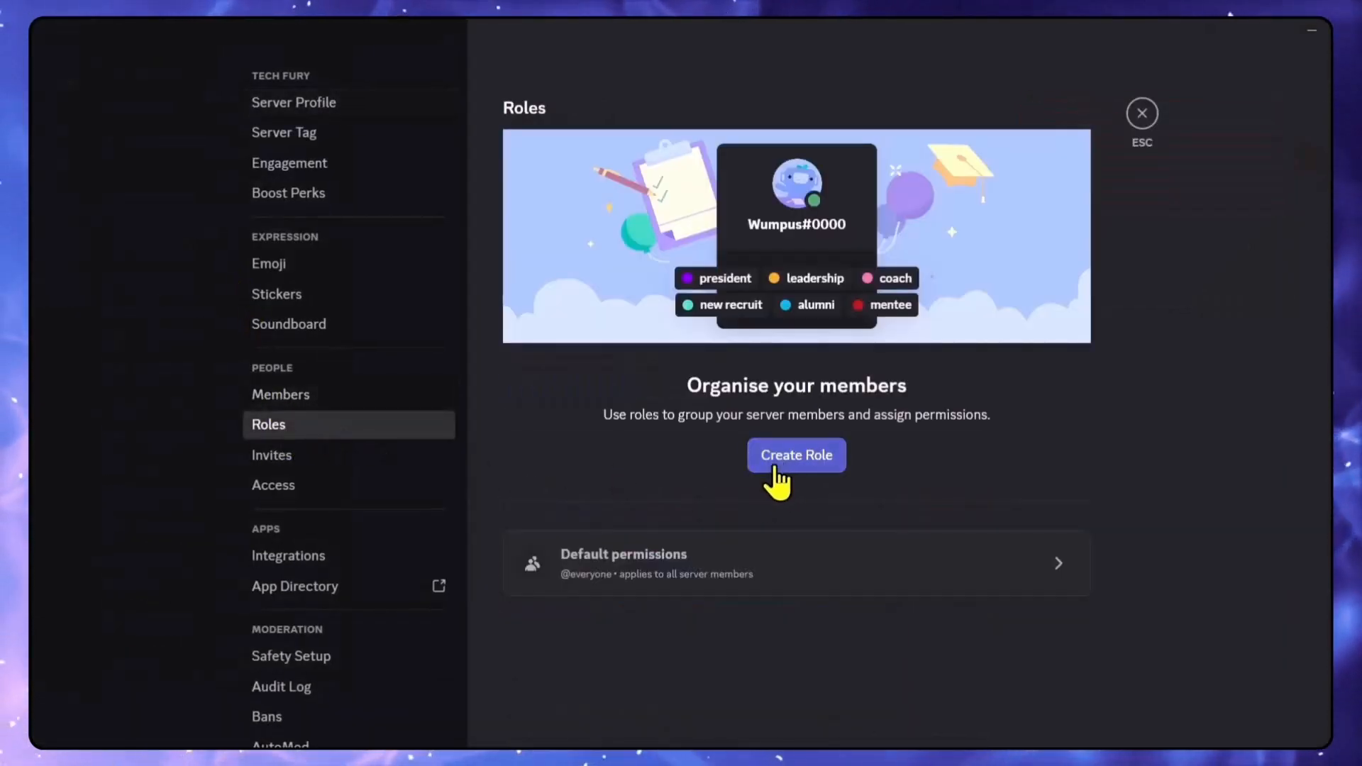
pyautogui.click(807, 462)
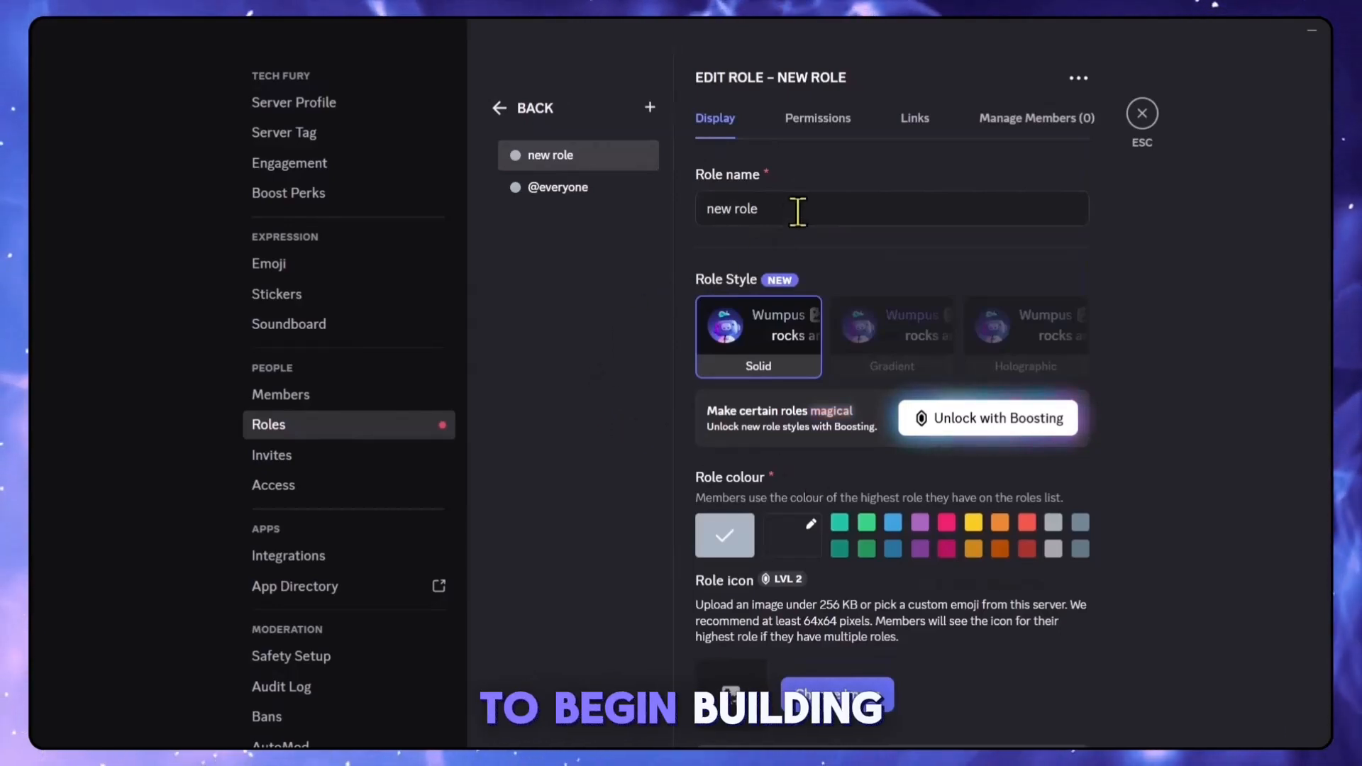
pyautogui.moveTo(798, 211); pyautogui.dragTo(715, 210)
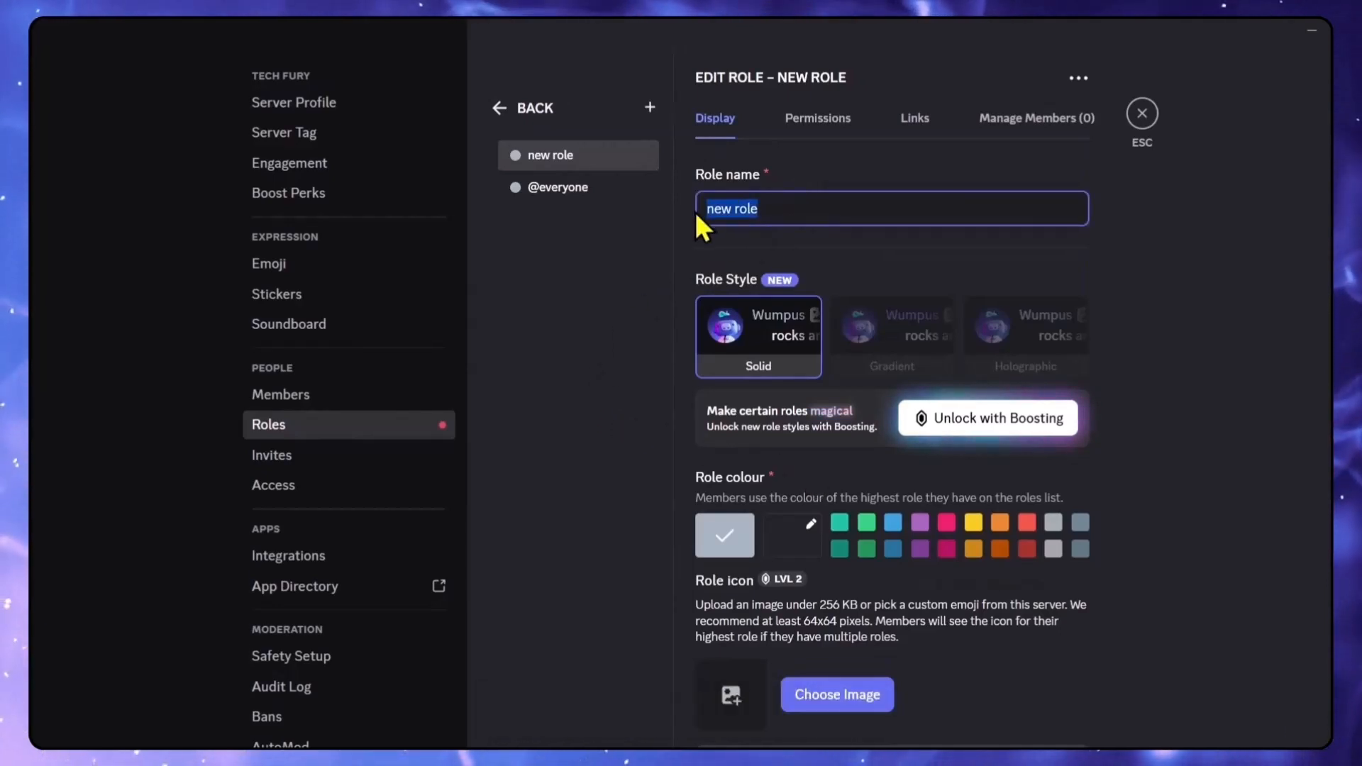
pyautogui.write('Owner')
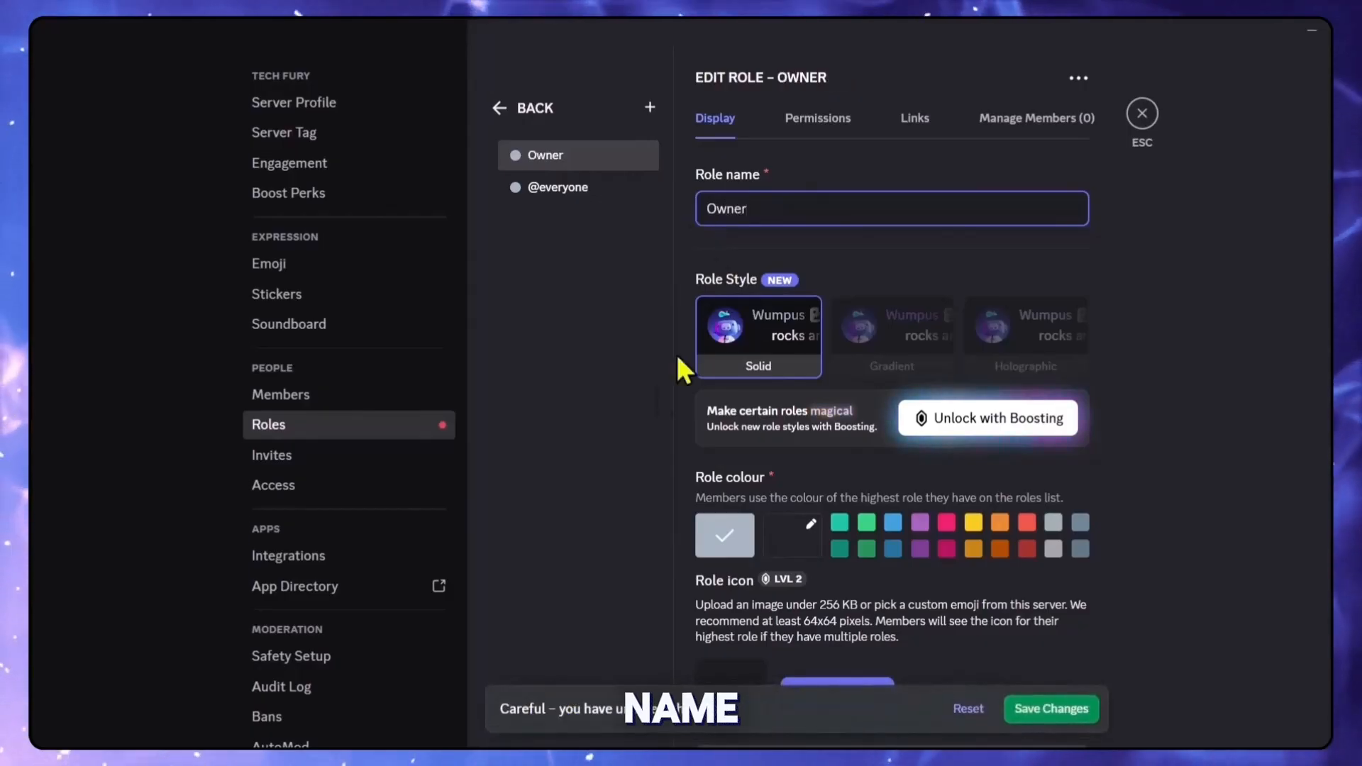
pyautogui.click(678, 358)
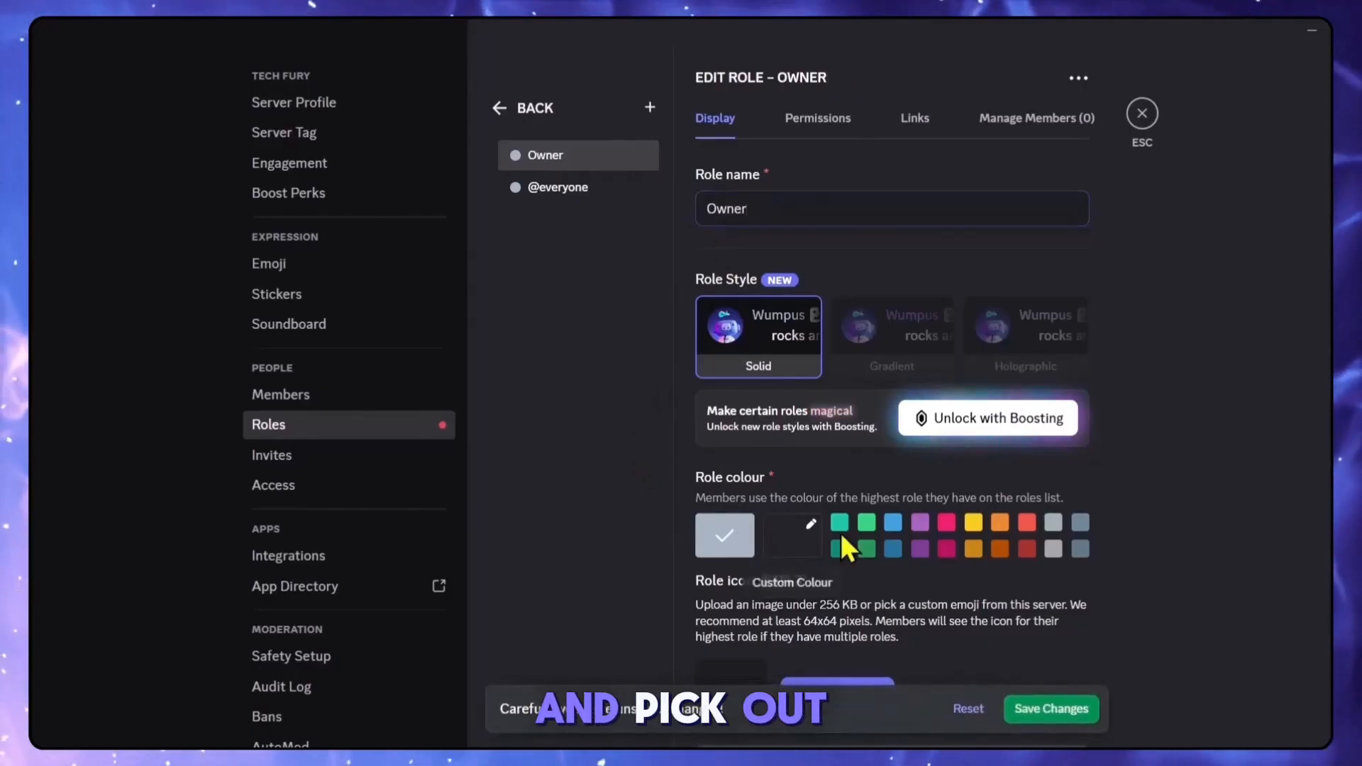
pyautogui.click(975, 525)
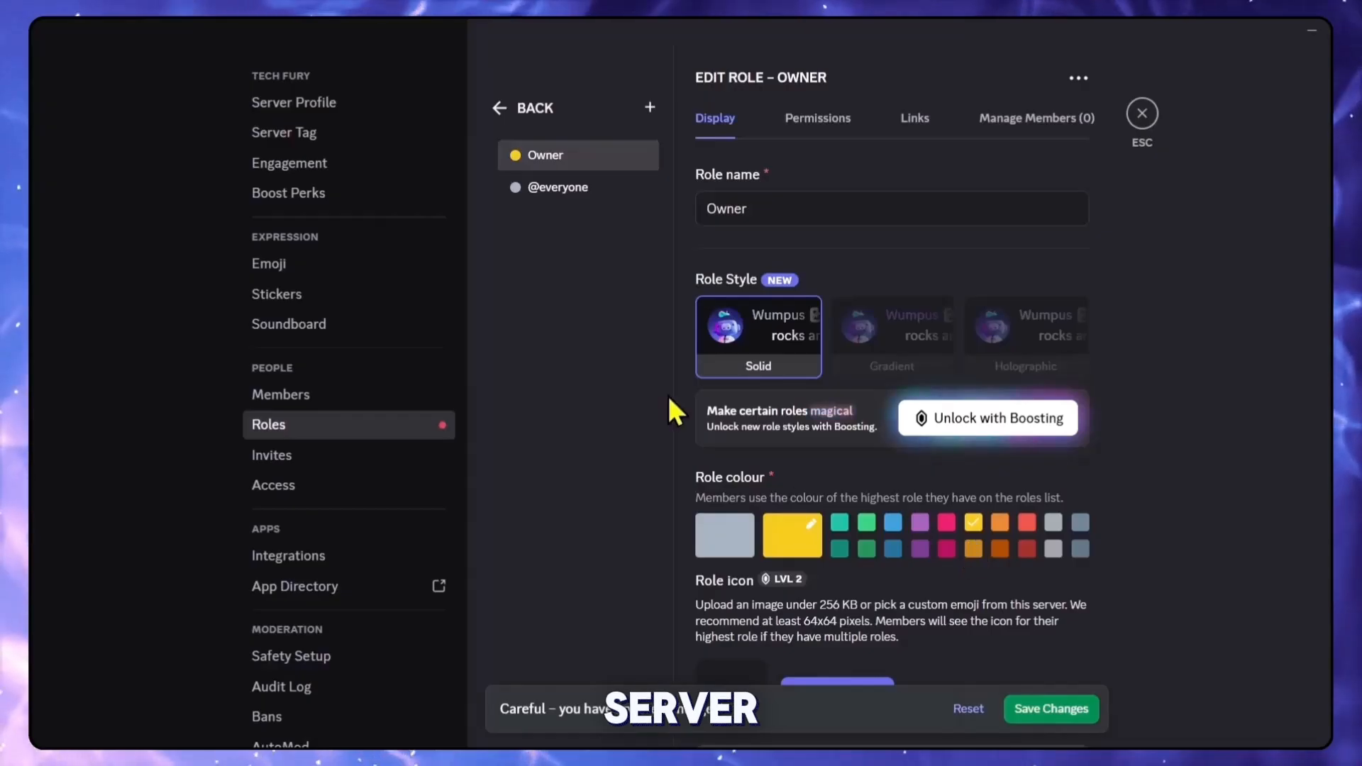
# Step: Turn on displaying the Owner role's members separately from online members
pyautogui.scroll(-4, 1130, 465)
pyautogui.scroll(4, 1129, 466)
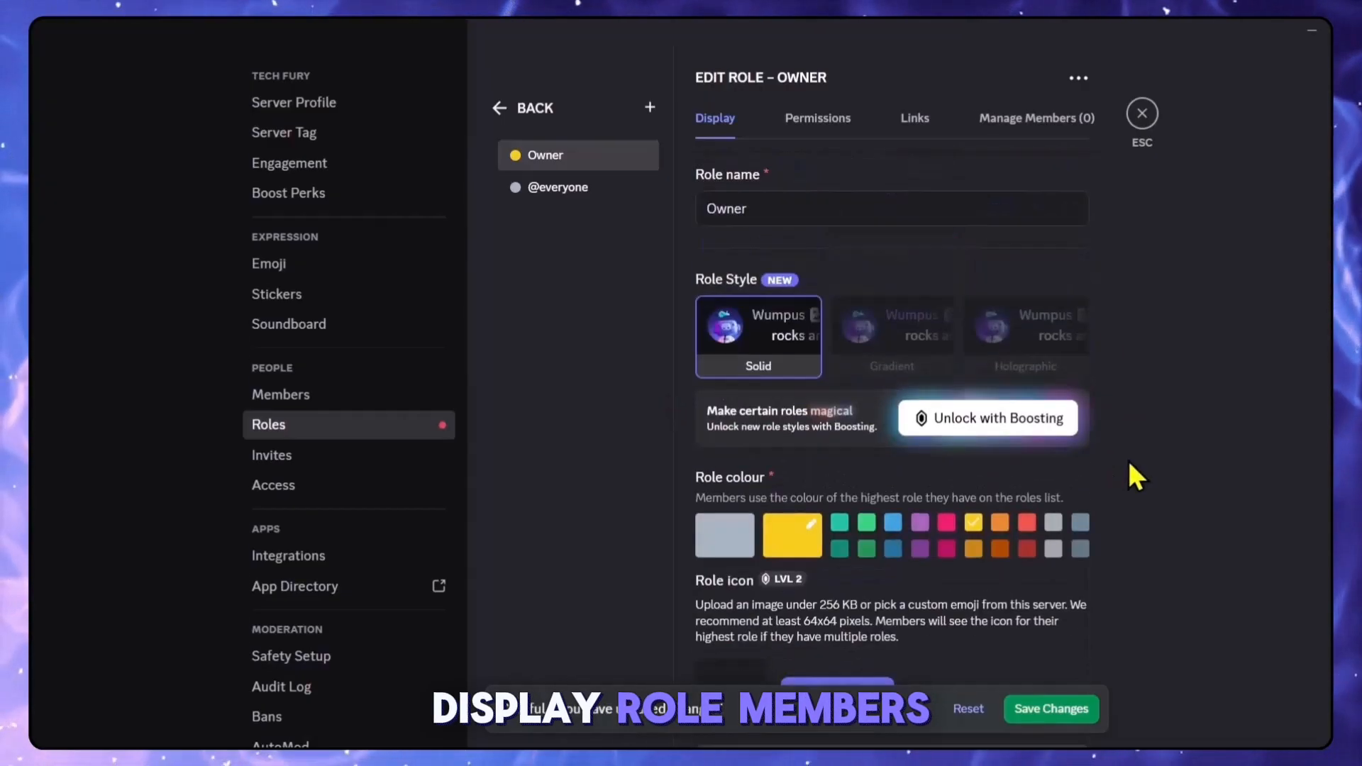
pyautogui.scroll(-8, 1129, 465)
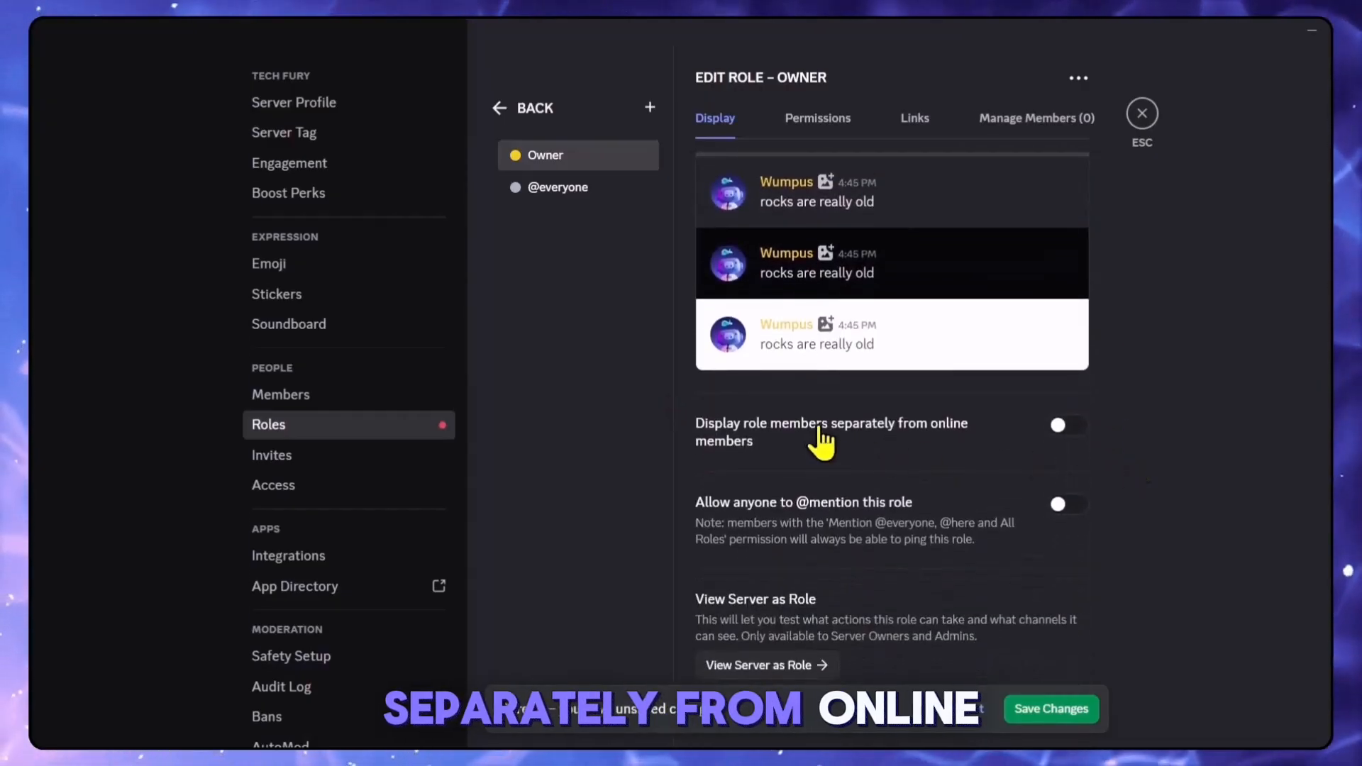
pyautogui.click(1065, 427)
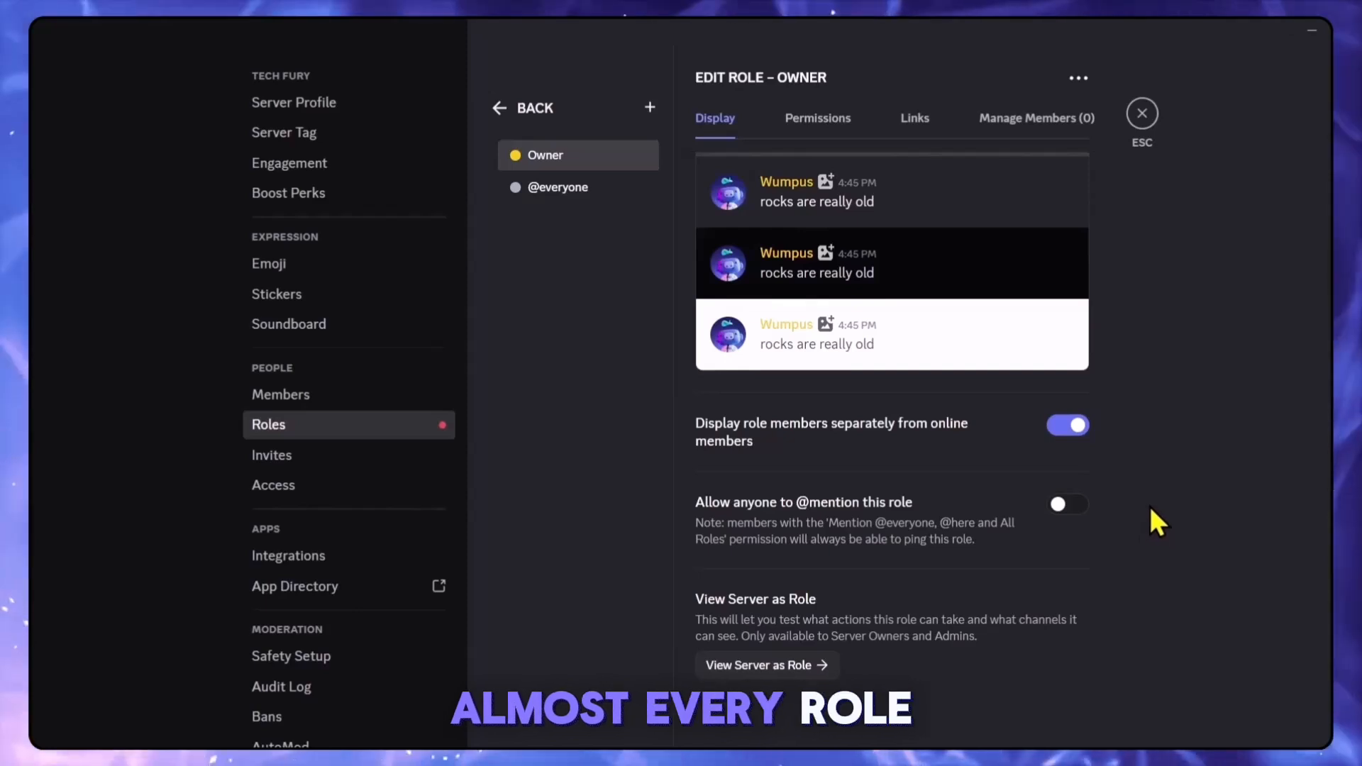
pyautogui.scroll(5, 1150, 508)
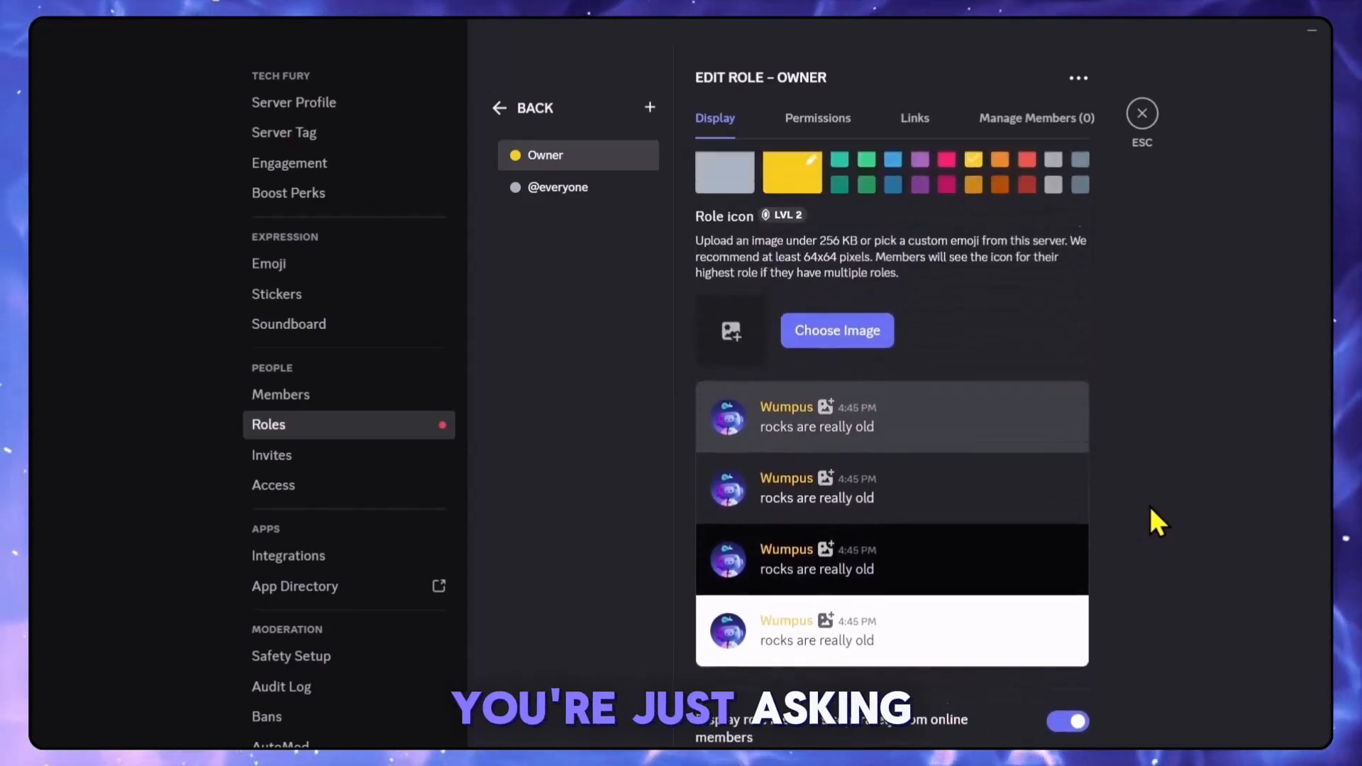
pyautogui.scroll(4, 1150, 508)
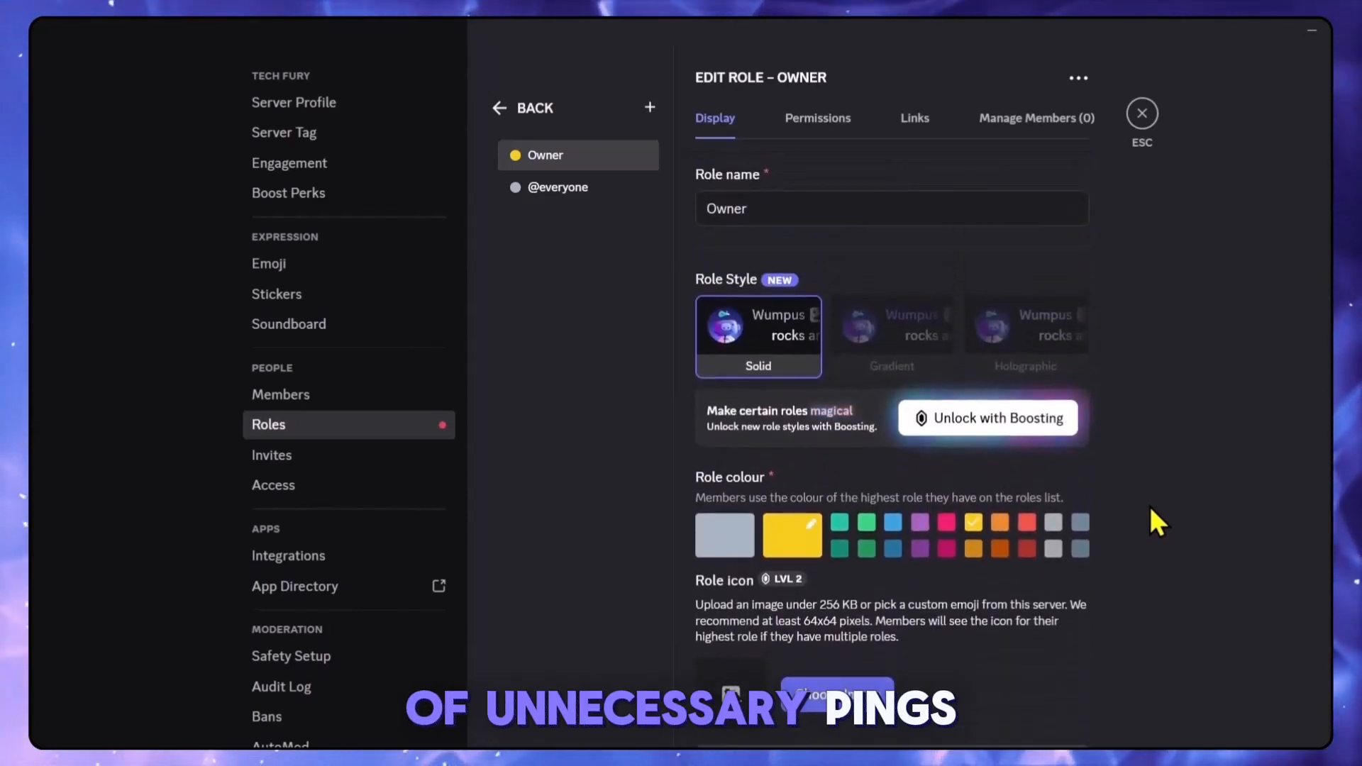
# Step: Enable all General Server Permissions for the Owner role, including managing channels, roles and expressions and viewing the audit log
pyautogui.click(838, 130)
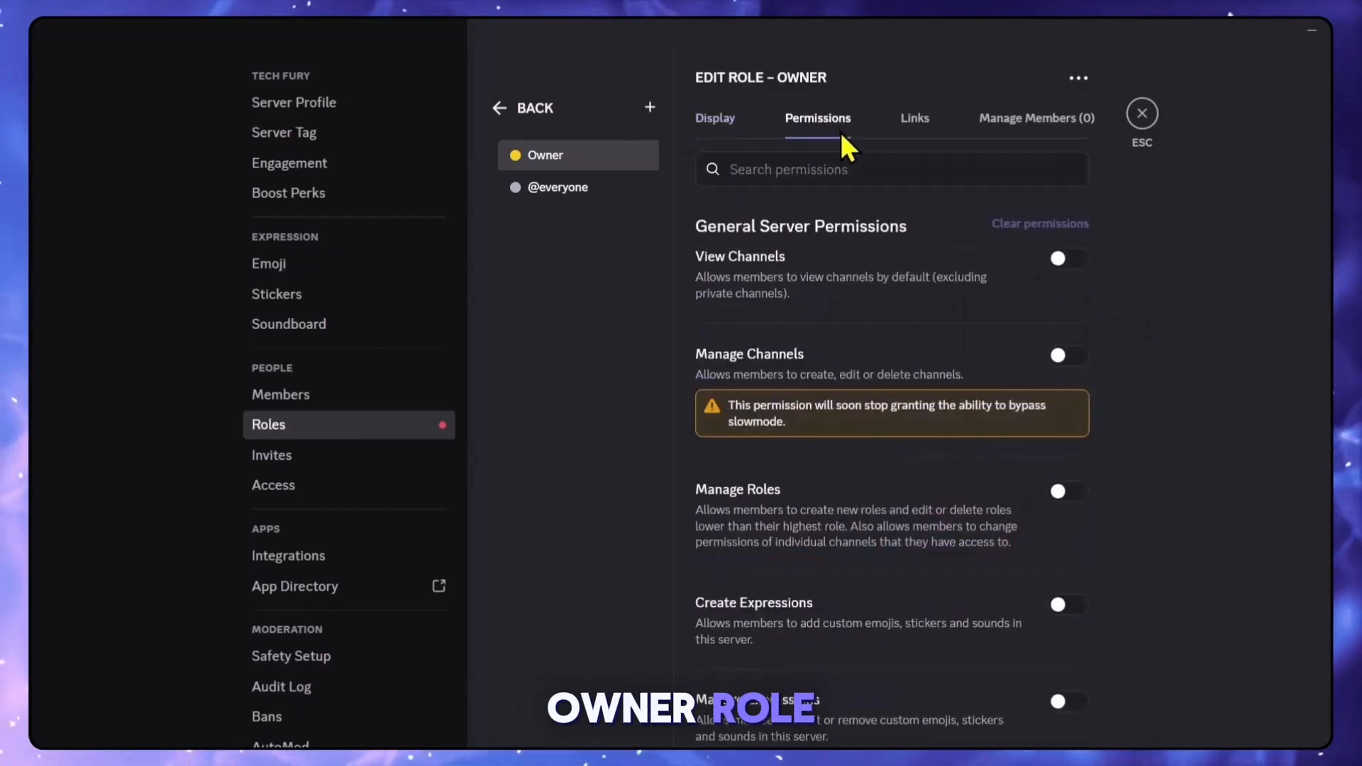
pyautogui.click(1064, 259)
pyautogui.click(1064, 357)
pyautogui.scroll(-1, 1070, 394)
pyautogui.click(1066, 423)
pyautogui.click(1067, 534)
pyautogui.scroll(-2, 1072, 497)
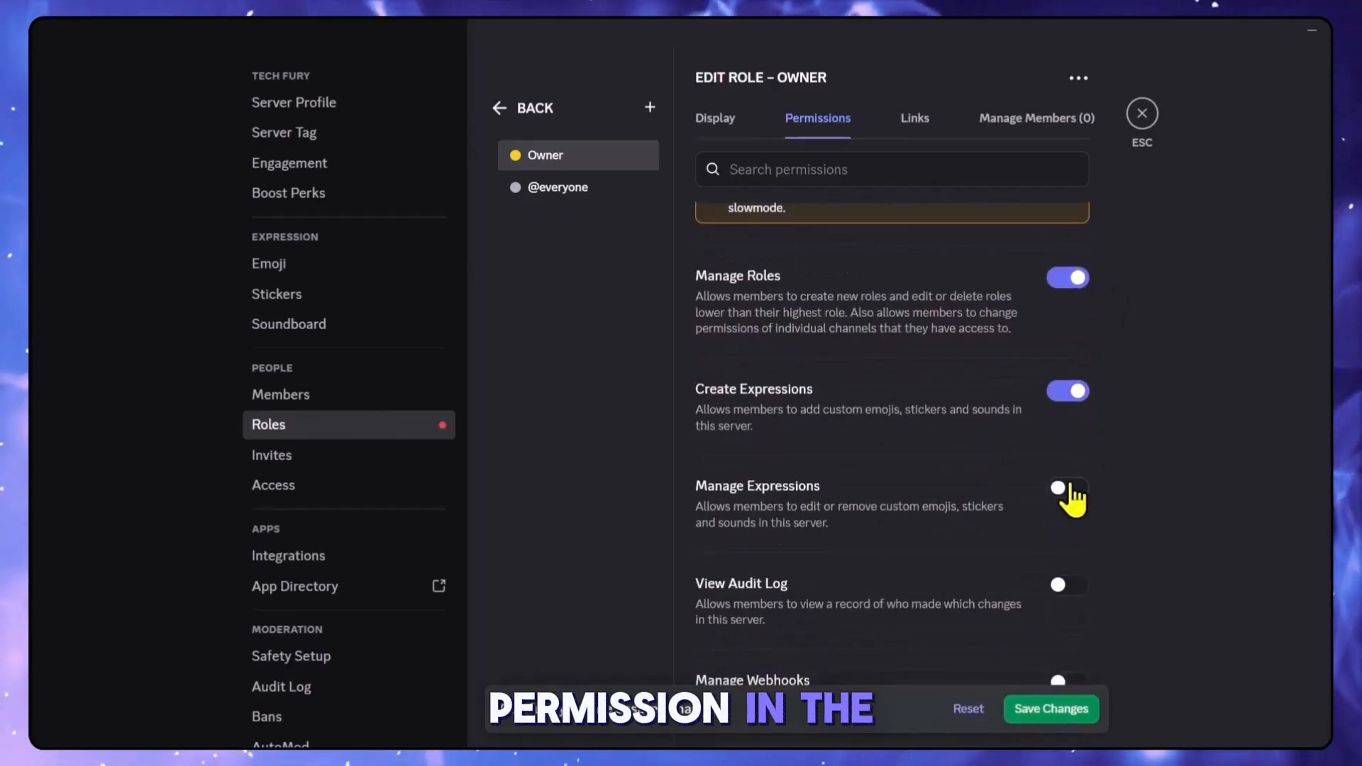
pyautogui.click(1070, 488)
pyautogui.click(1069, 584)
pyautogui.scroll(-3, 1069, 540)
pyautogui.click(1068, 398)
pyautogui.click(1070, 494)
# Step: Enable all Membership Permissions for the Owner role, including Create Invite, Change Nickname, Manage Nicknames and Kick, Approve and Reject Members
pyautogui.scroll(-2, 1068, 476)
pyautogui.click(1067, 433)
pyautogui.click(1069, 513)
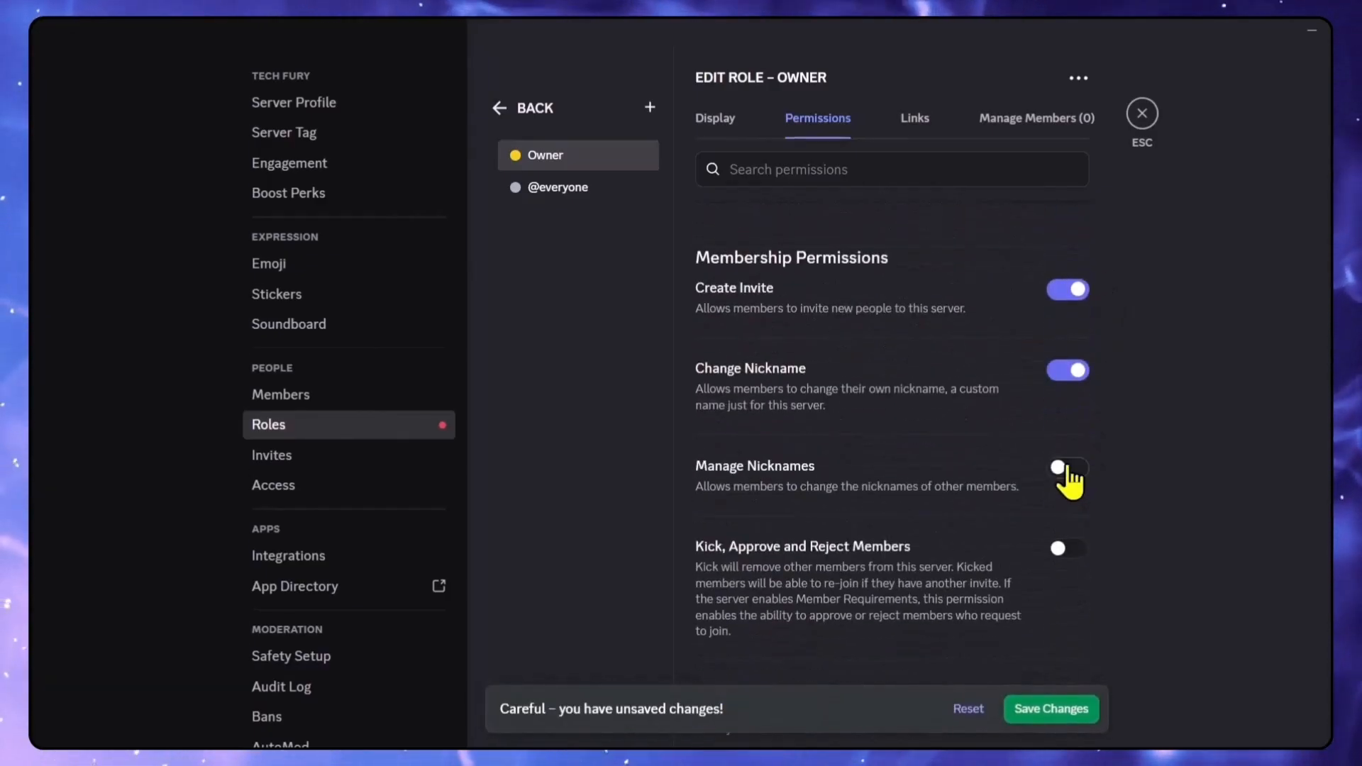
pyautogui.click(1068, 468)
pyautogui.click(1066, 547)
pyautogui.click(1065, 487)
pyautogui.click(1066, 576)
pyautogui.click(1064, 514)
pyautogui.click(1064, 609)
pyautogui.click(1064, 489)
pyautogui.click(1064, 590)
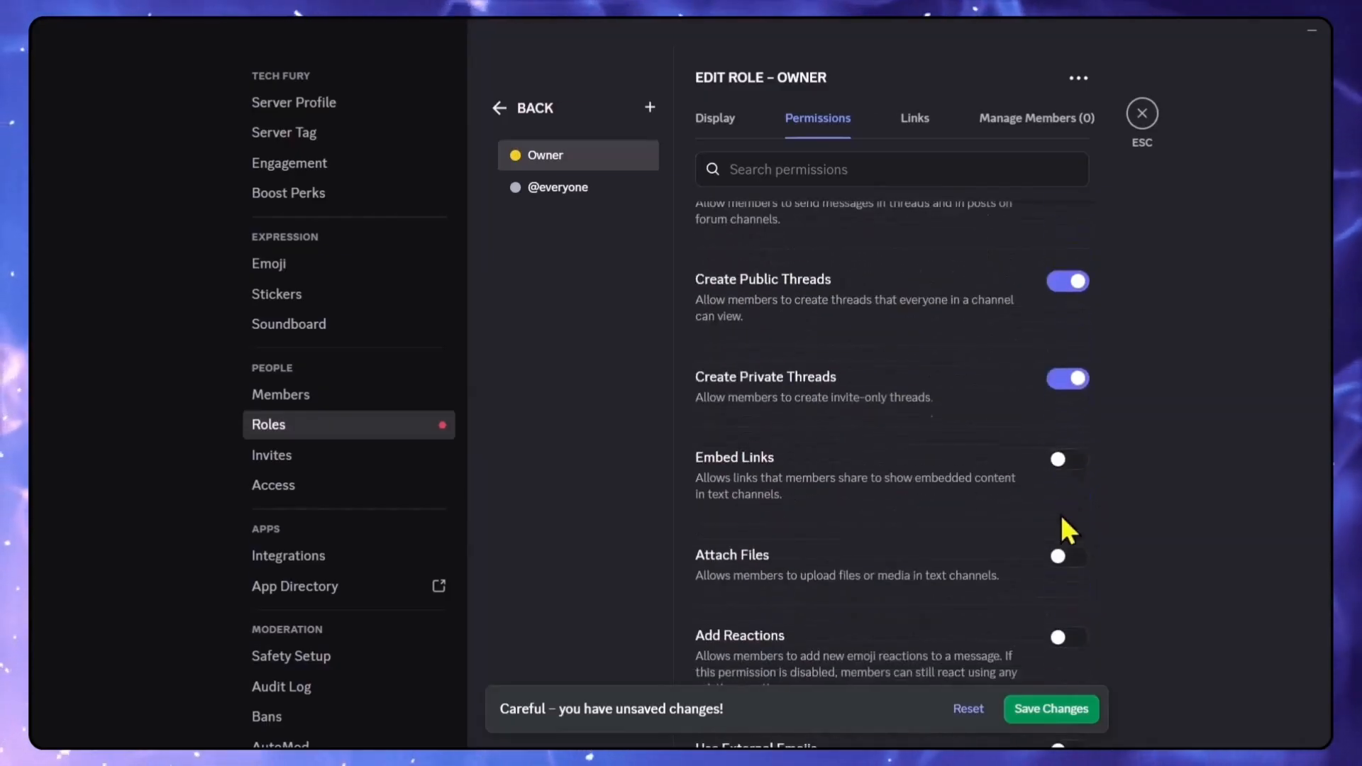
pyautogui.click(1068, 459)
pyautogui.click(1068, 556)
pyautogui.click(1068, 426)
pyautogui.click(1064, 534)
pyautogui.click(1068, 487)
pyautogui.click(1068, 586)
# Step: Enable the Owner role's remaining text channel permissions, from Manage Messages, Pin Messages and Bypass Slowmode through Send Voice Messages and Create Polls
pyautogui.click(1068, 436)
pyautogui.click(1068, 585)
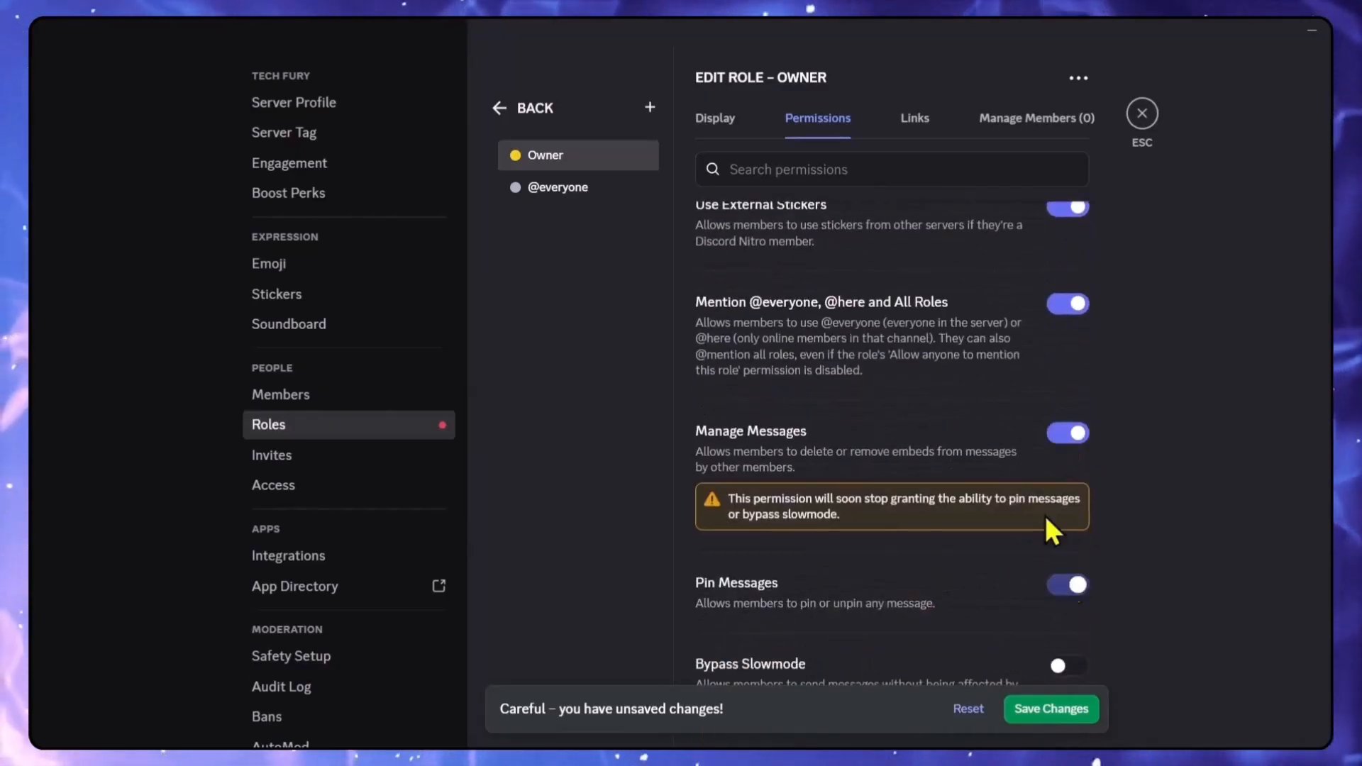
pyautogui.scroll(-3, 1050, 521)
pyautogui.click(1066, 454)
pyautogui.click(1064, 547)
pyautogui.scroll(-3, 1040, 519)
pyautogui.click(1066, 504)
pyautogui.click(1068, 631)
pyautogui.click(1065, 537)
pyautogui.click(1064, 616)
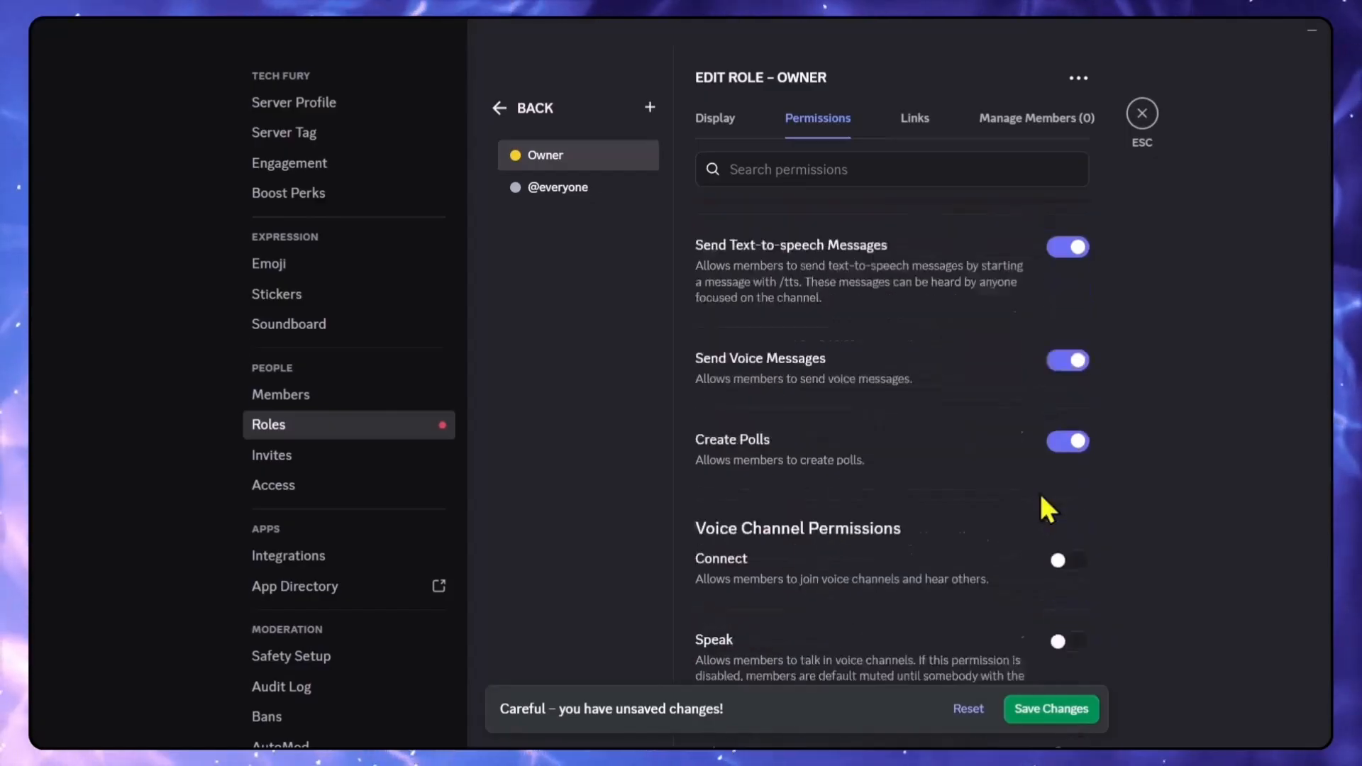
# Step: Enable all Voice Channel Permissions for the Owner role, including Connect, Speak, Video, Priority Speaker and muting, deafening and moving members
pyautogui.click(1065, 517)
pyautogui.click(1062, 597)
pyautogui.click(1064, 499)
pyautogui.click(1063, 596)
pyautogui.click(1065, 407)
pyautogui.click(1063, 505)
pyautogui.click(1064, 418)
pyautogui.click(1063, 547)
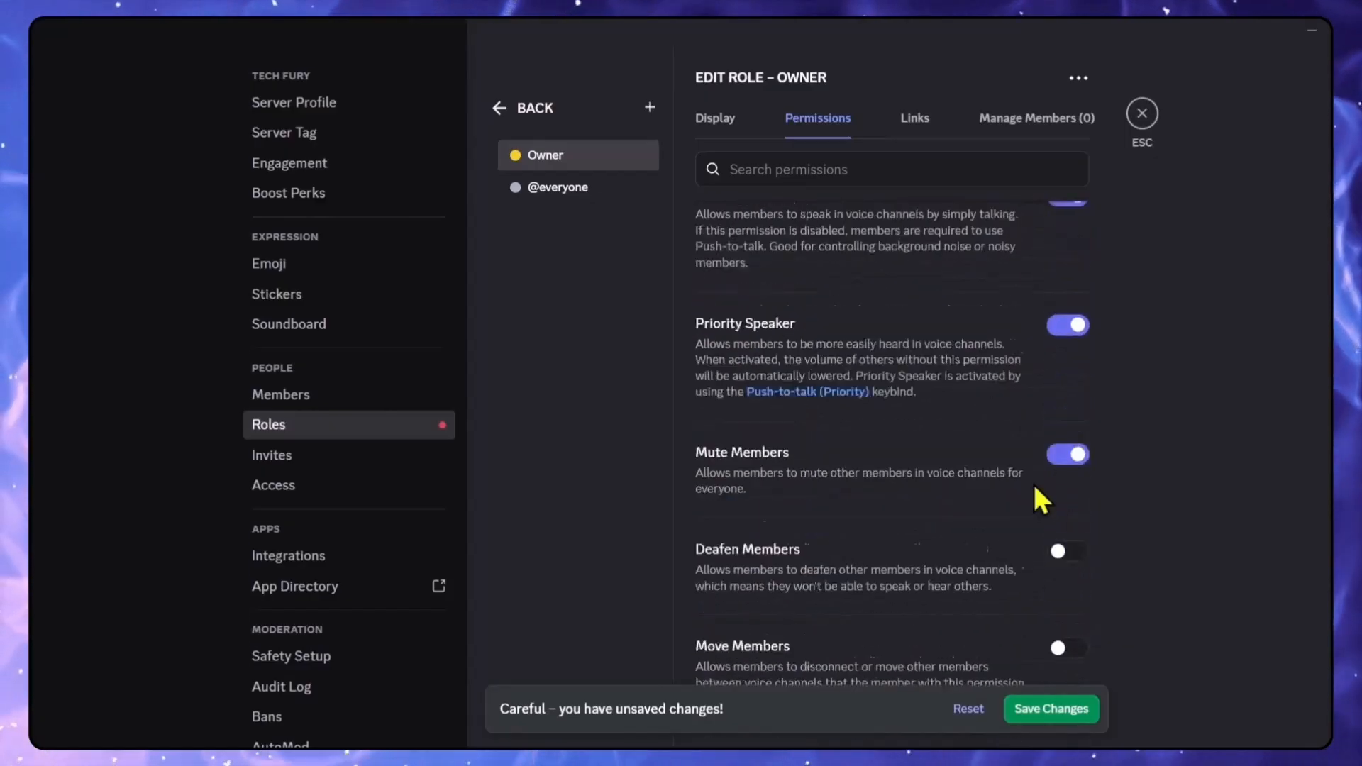
pyautogui.click(1064, 434)
pyautogui.click(1066, 531)
pyautogui.click(1065, 497)
# Step: Enable the Owner role's app and Events Permissions plus Administrator, and save the role changes
pyautogui.click(1064, 479)
pyautogui.click(1065, 361)
pyautogui.click(1064, 442)
pyautogui.click(1062, 579)
pyautogui.click(1066, 504)
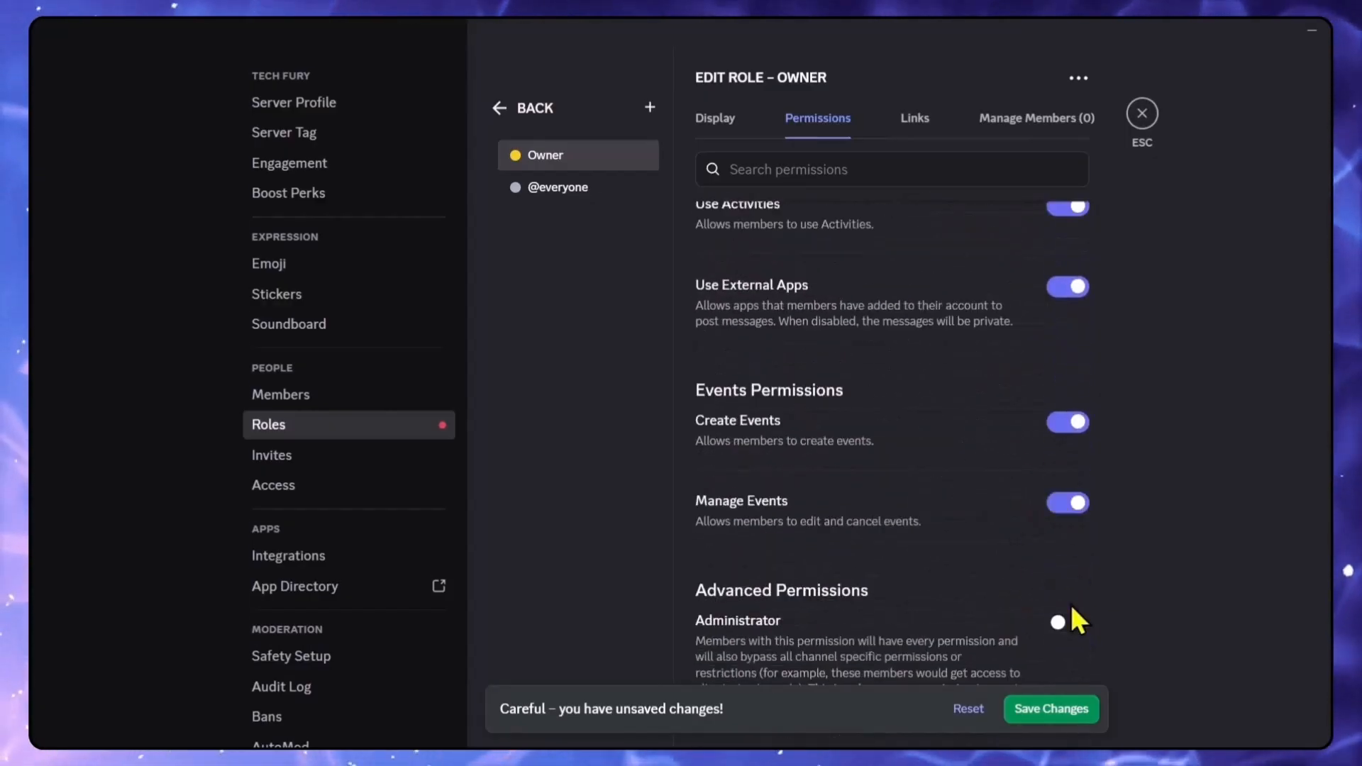
pyautogui.click(1068, 622)
pyautogui.click(1051, 709)
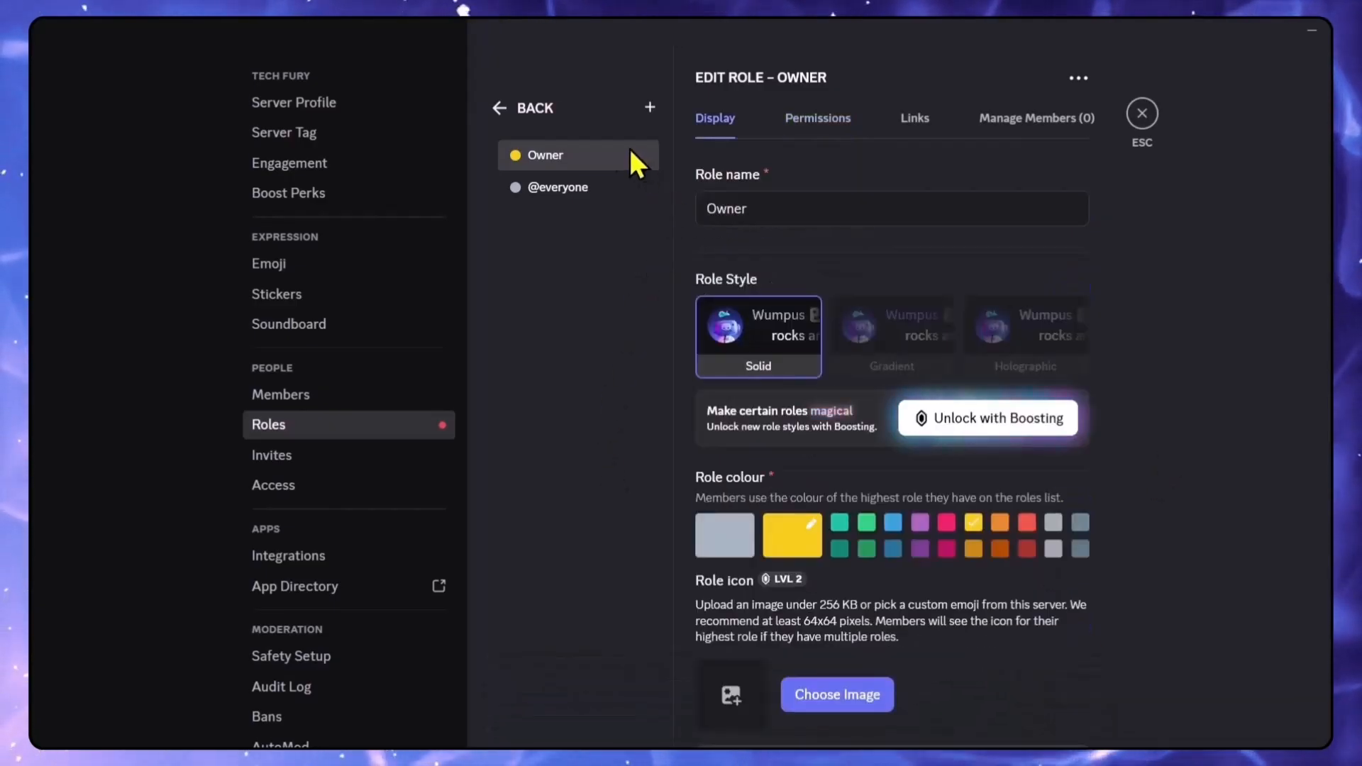
# Step: Create another role and name it Admin
pyautogui.click(649, 107)
pyautogui.moveTo(775, 200); pyautogui.dragTo(695, 208)
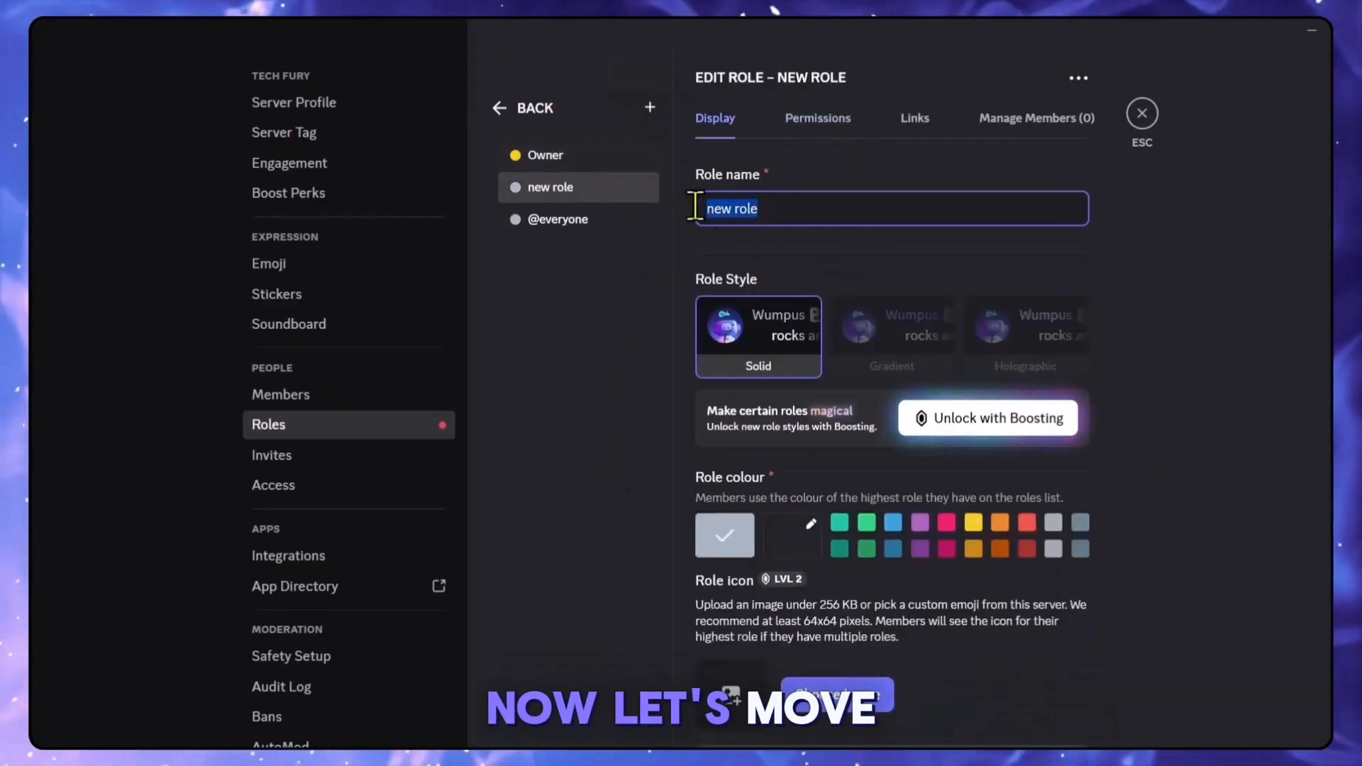
pyautogui.write('Admin')
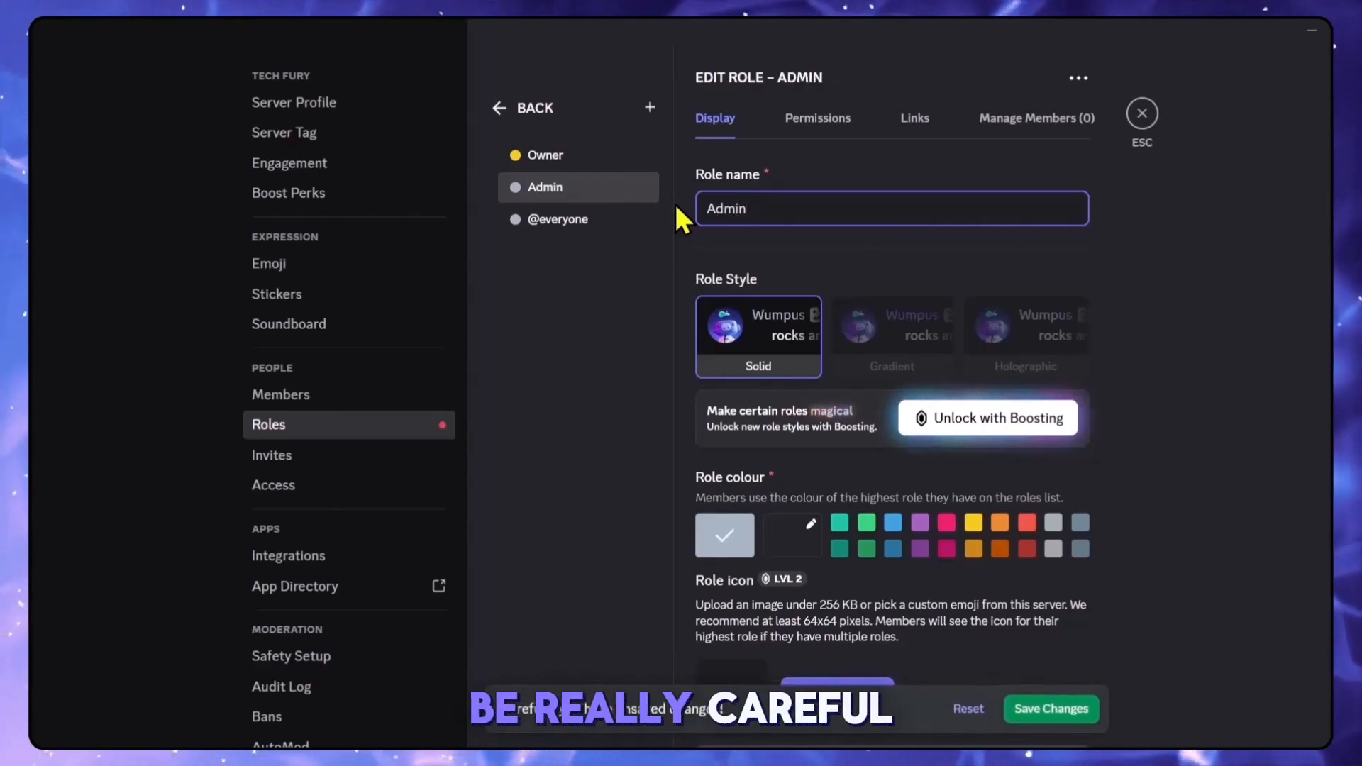
pyautogui.click(635, 298)
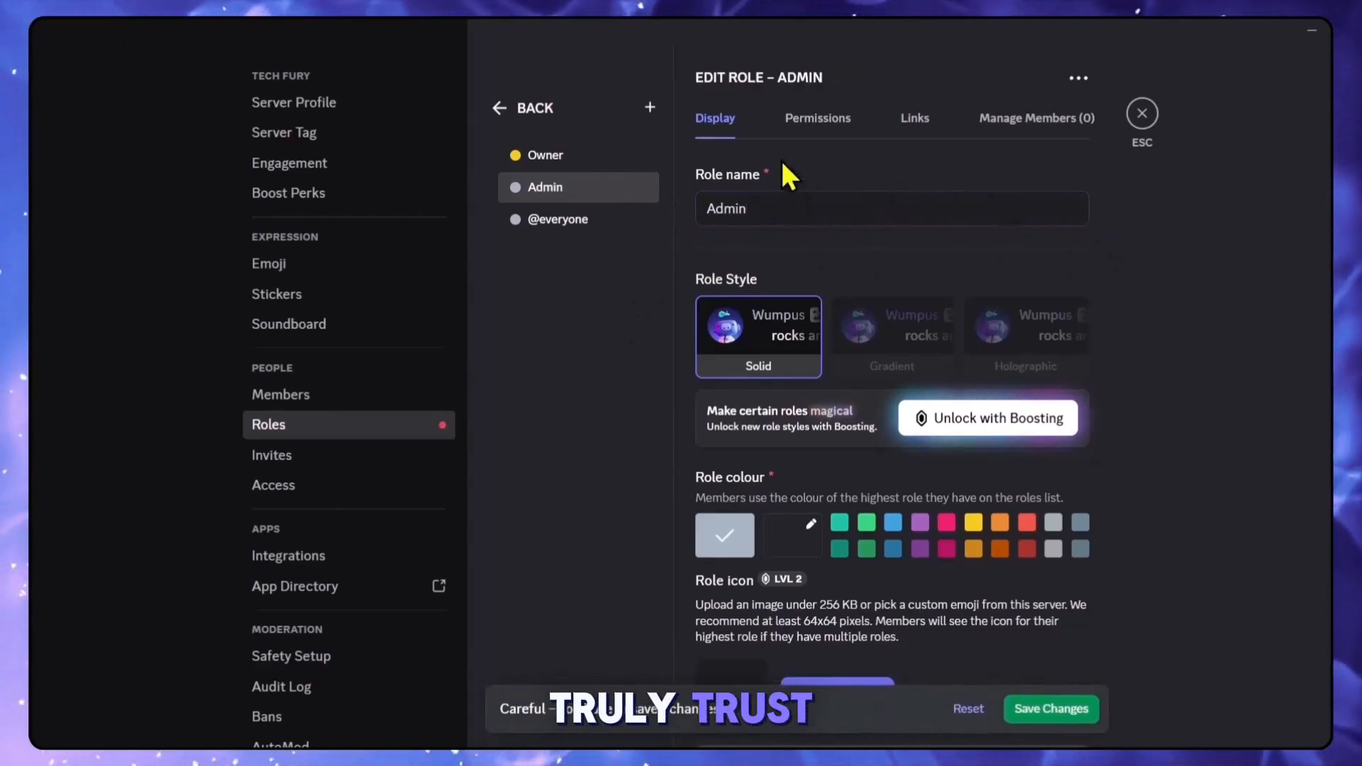
# Step: Enable the Administrator permission for the Admin role and save the changes
pyautogui.click(836, 121)
pyautogui.scroll(-10, 1118, 366)
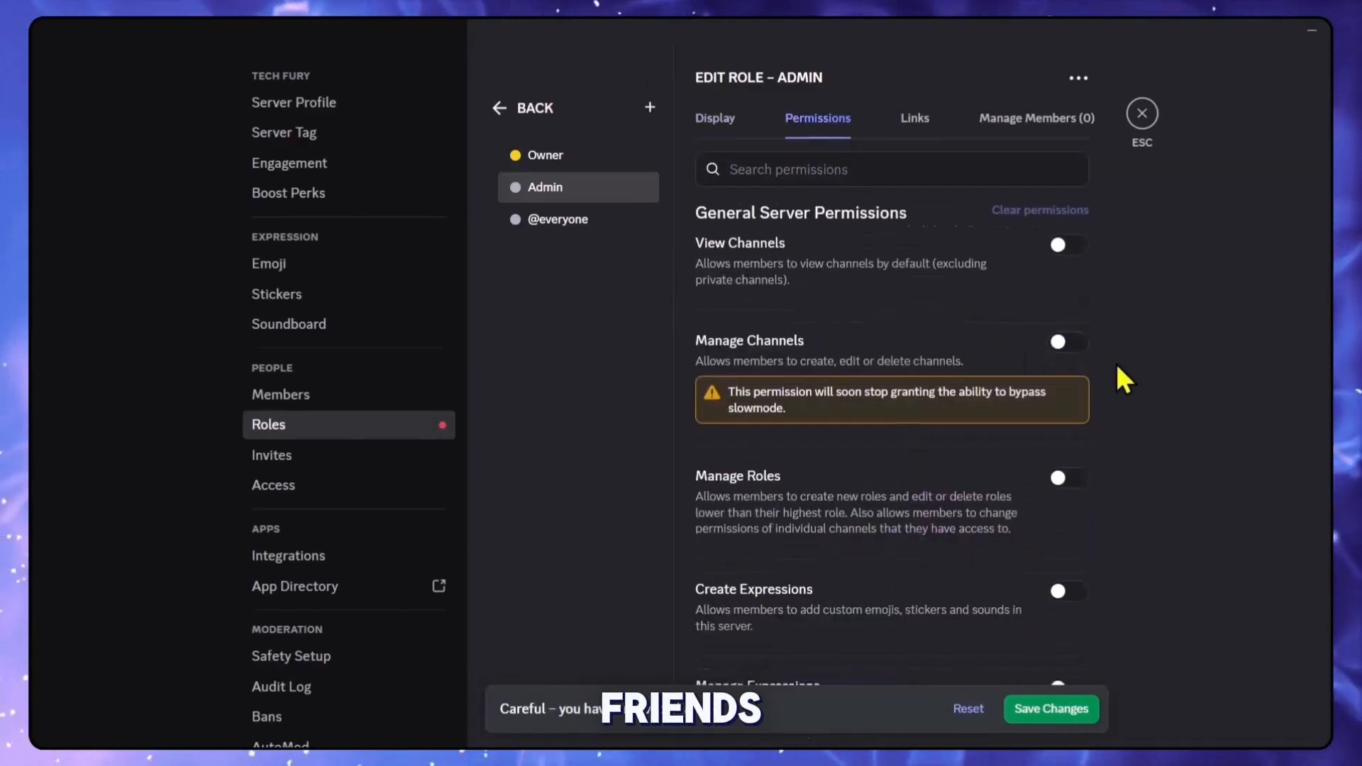
pyautogui.scroll(-20, 1118, 426)
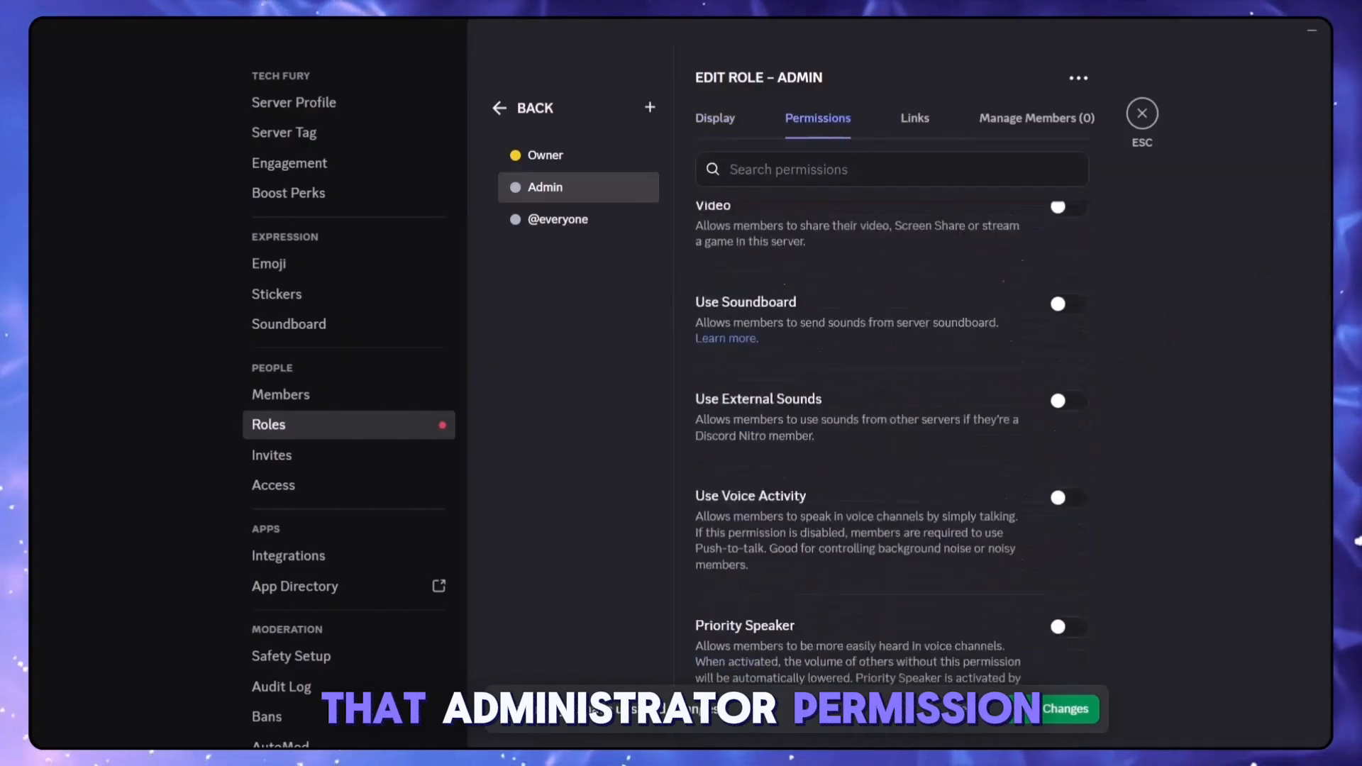
pyautogui.click(1067, 624)
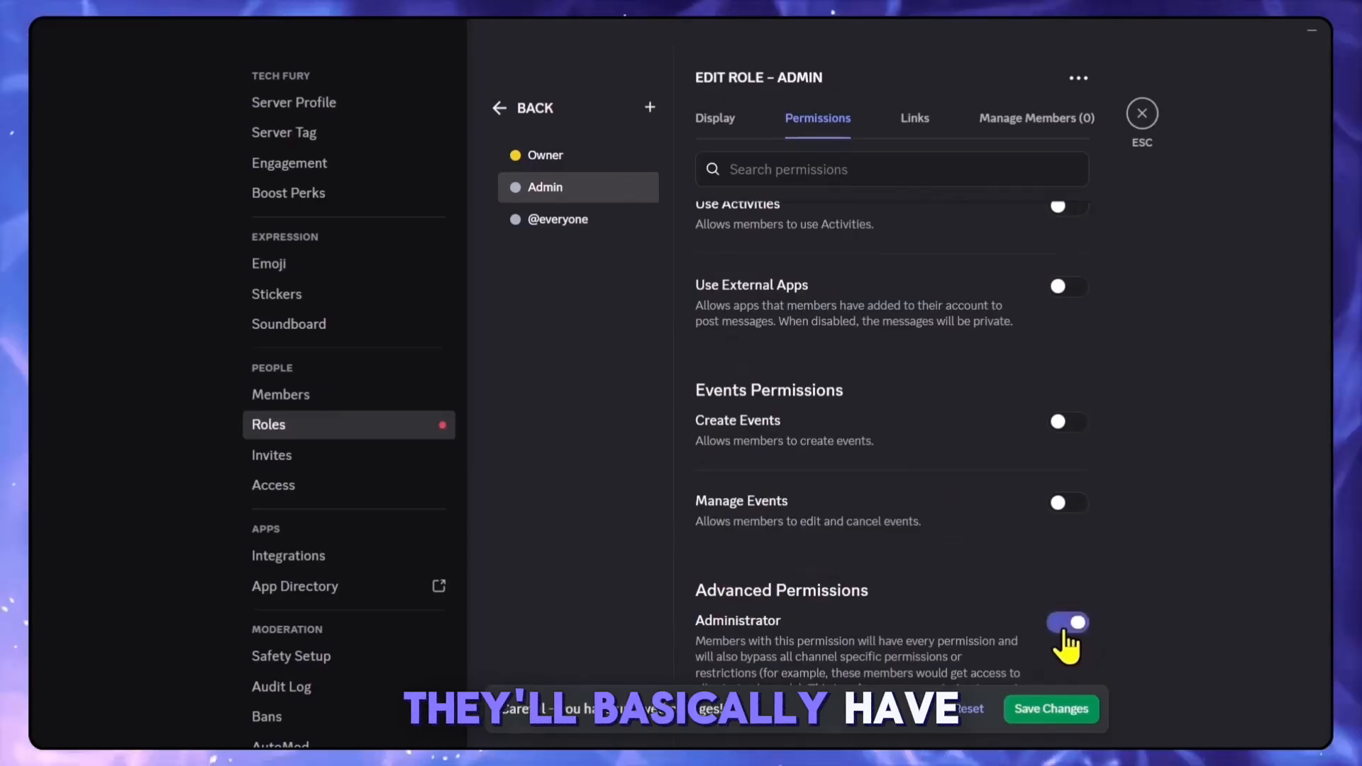
pyautogui.click(1065, 717)
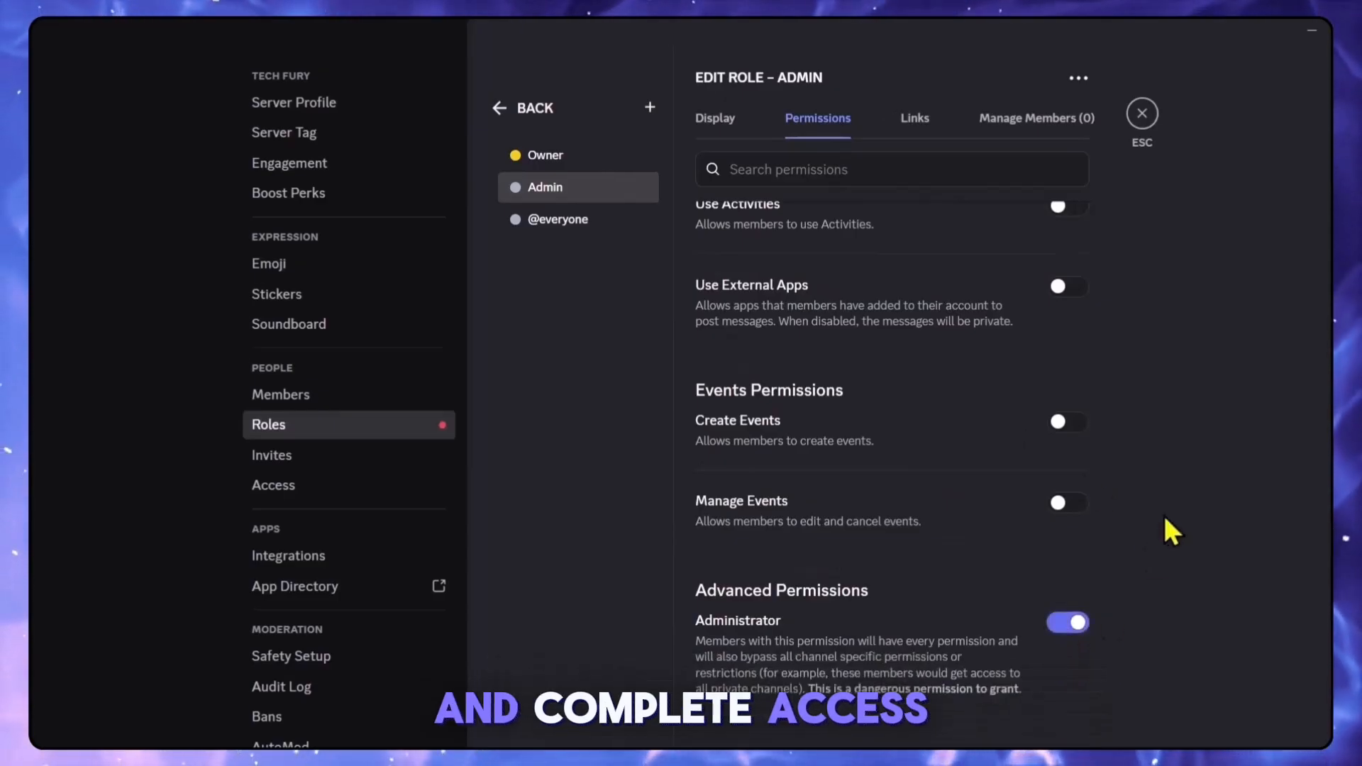
# Step: Set the Admin role's colour to bright pink and save the change
pyautogui.click(731, 121)
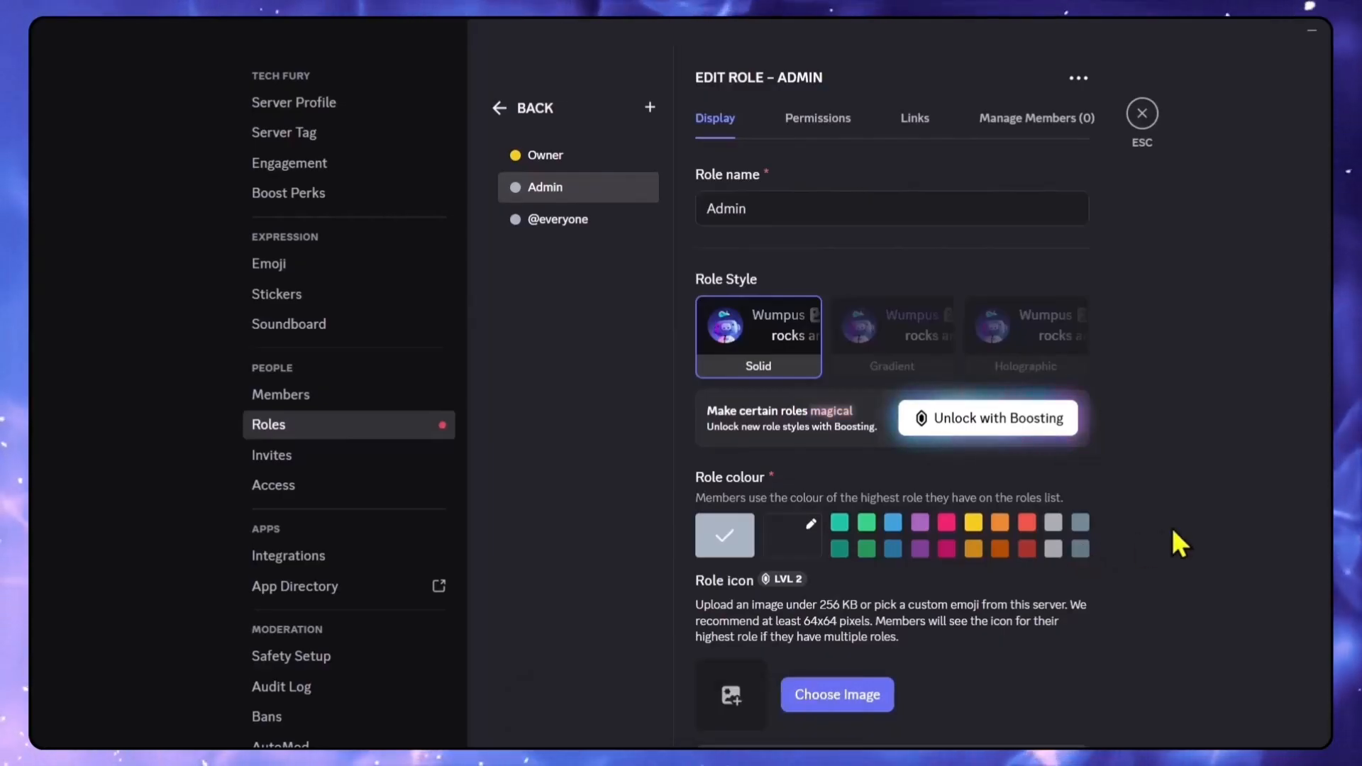
pyautogui.click(948, 525)
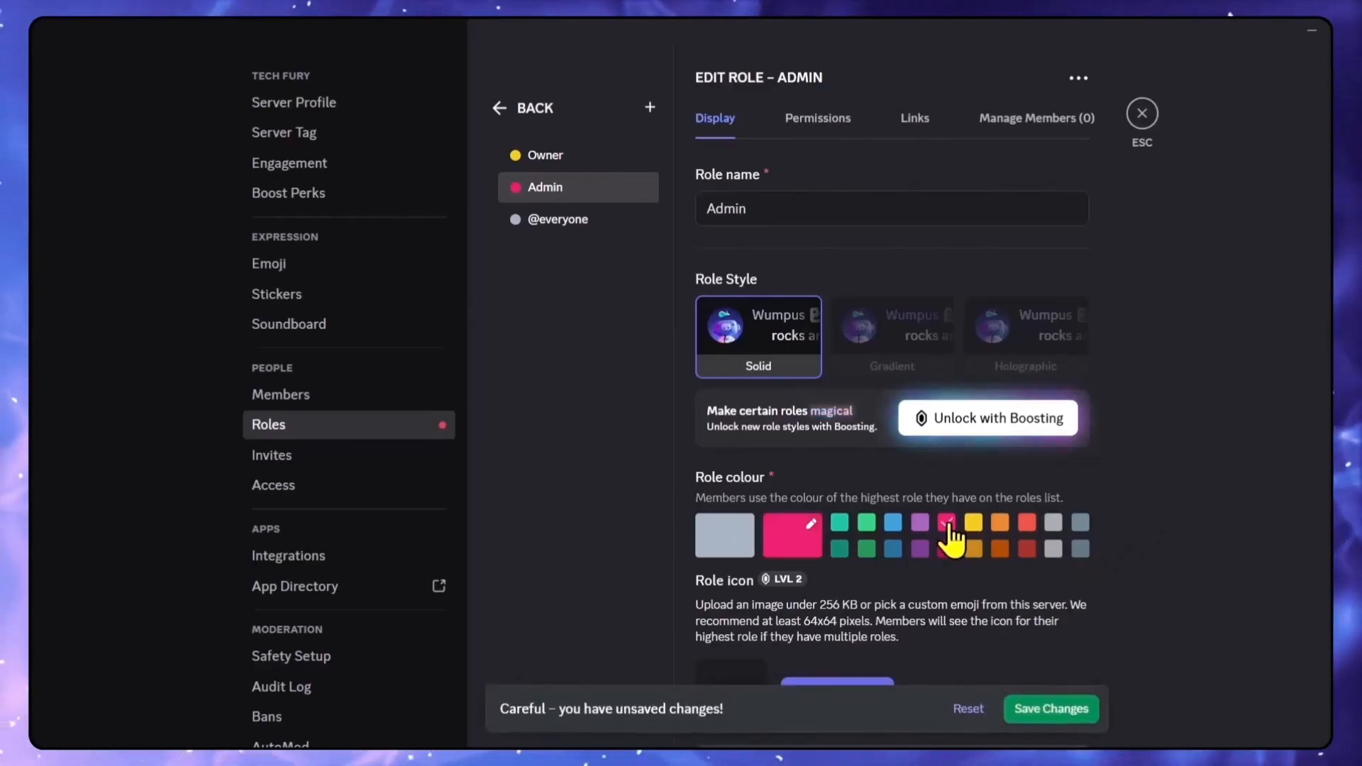
pyautogui.click(1062, 710)
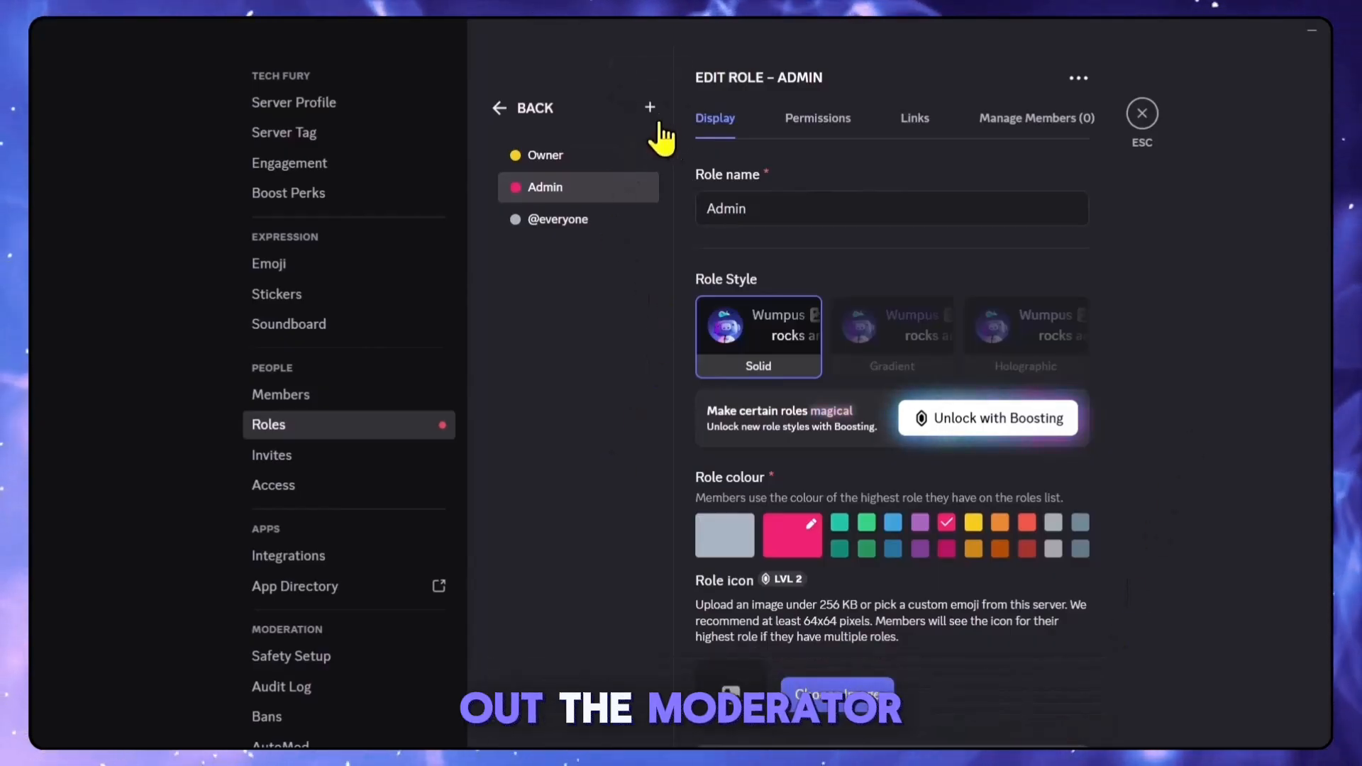
# Step: Create another role, name it Moderator and set its colour to light purple
pyautogui.click(650, 108)
pyautogui.click(753, 210)
pyautogui.write('Moderator')
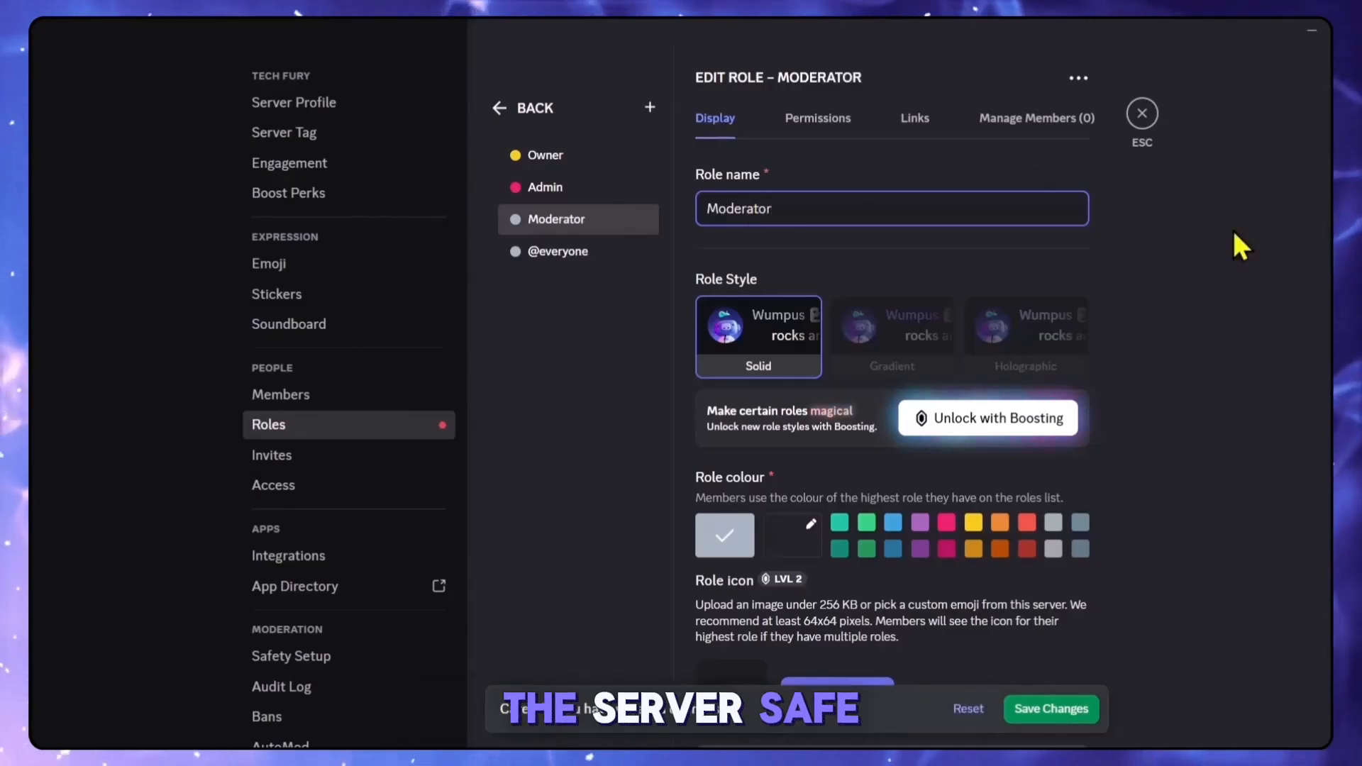
pyautogui.click(920, 523)
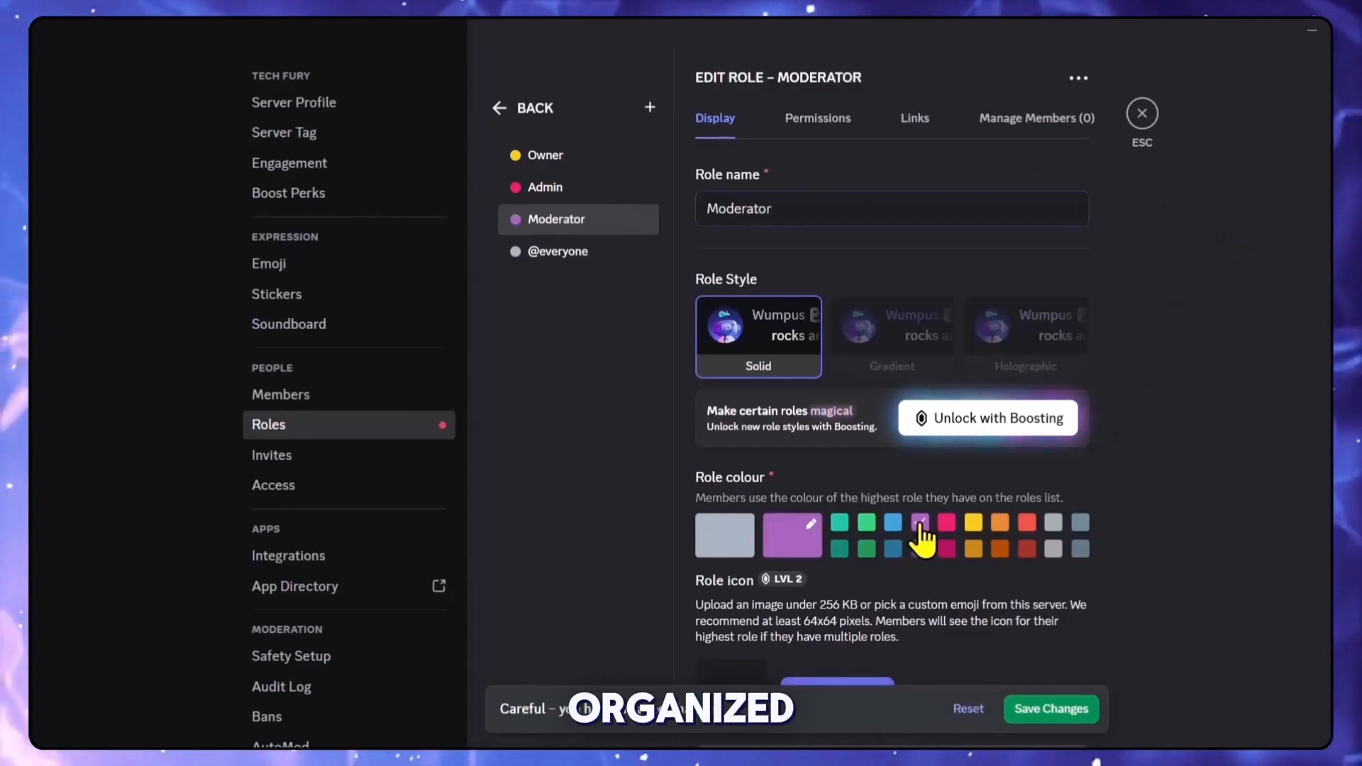
# Step: Enable the View Audit Log permission for the Moderator role
pyautogui.click(816, 122)
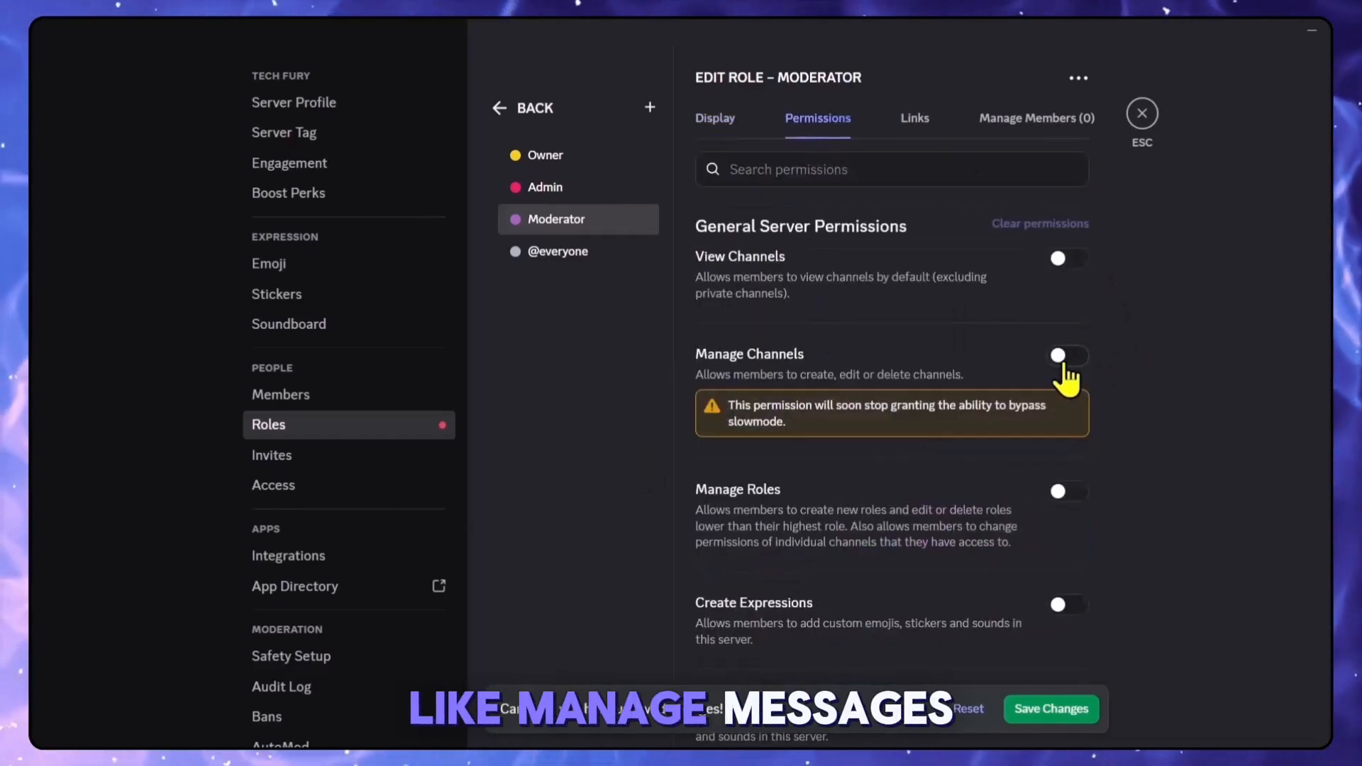
pyautogui.scroll(-5, 1079, 376)
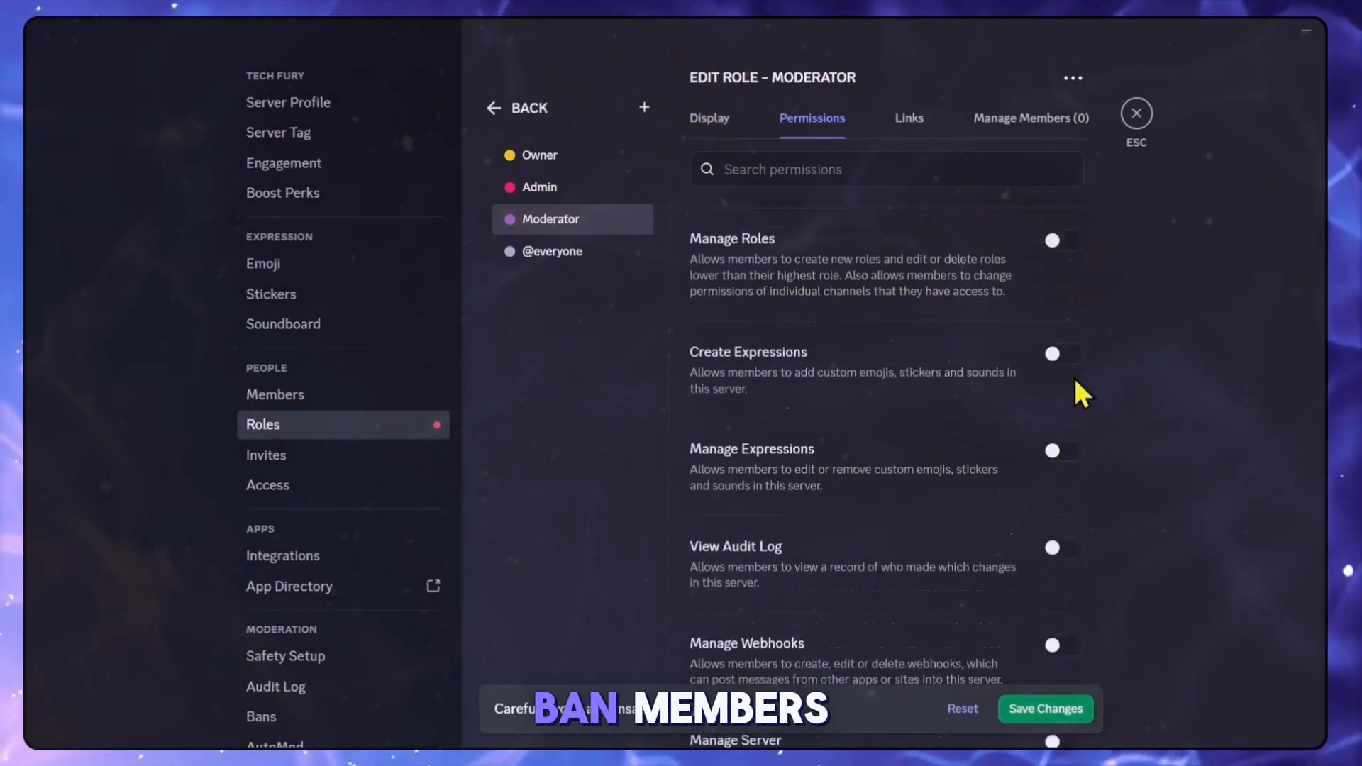
pyautogui.scroll(-2, 512, 383)
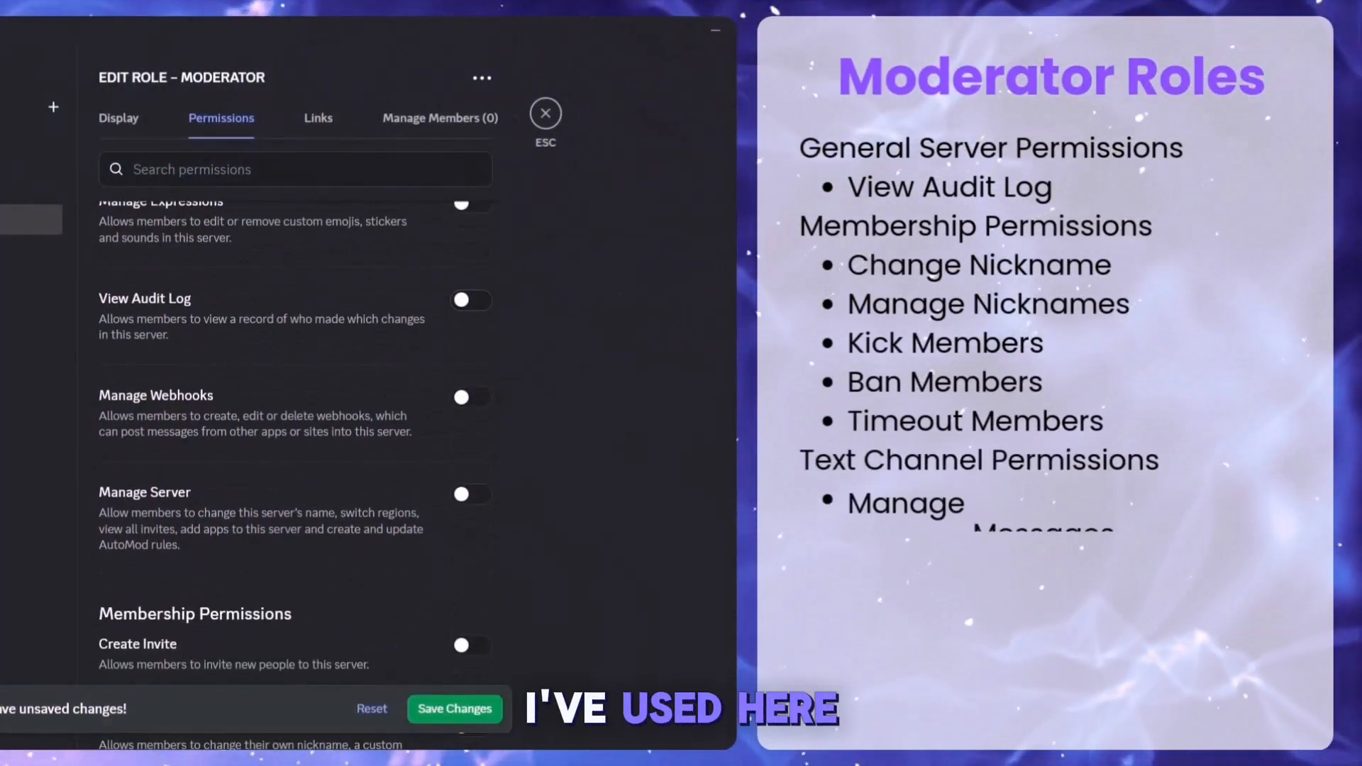
pyautogui.scroll(1, 535, 341)
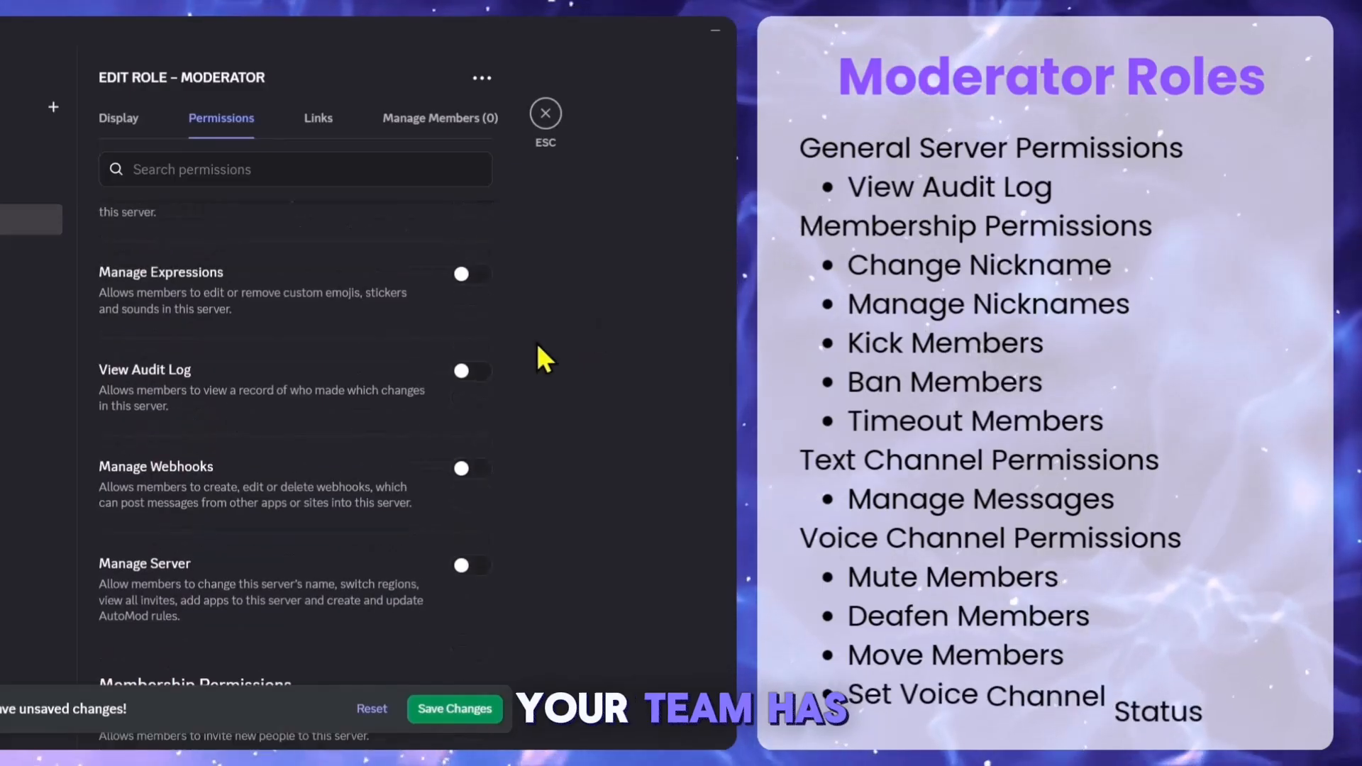
pyautogui.click(468, 369)
# Step: Enable the Change Nickname and Manage Nicknames permissions for the Moderator role
pyautogui.scroll(-5, 536, 394)
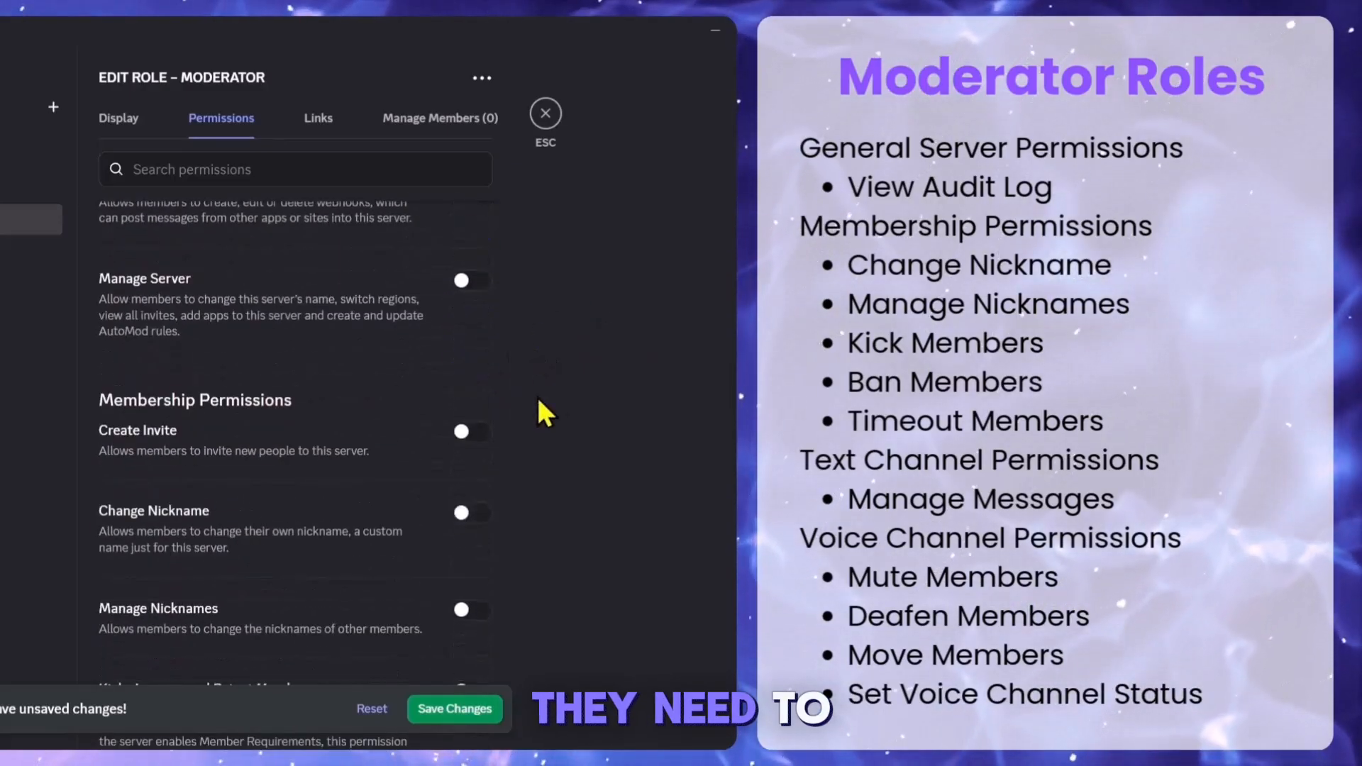
pyautogui.scroll(-1, 538, 399)
pyautogui.click(463, 370)
pyautogui.scroll(-2, 554, 405)
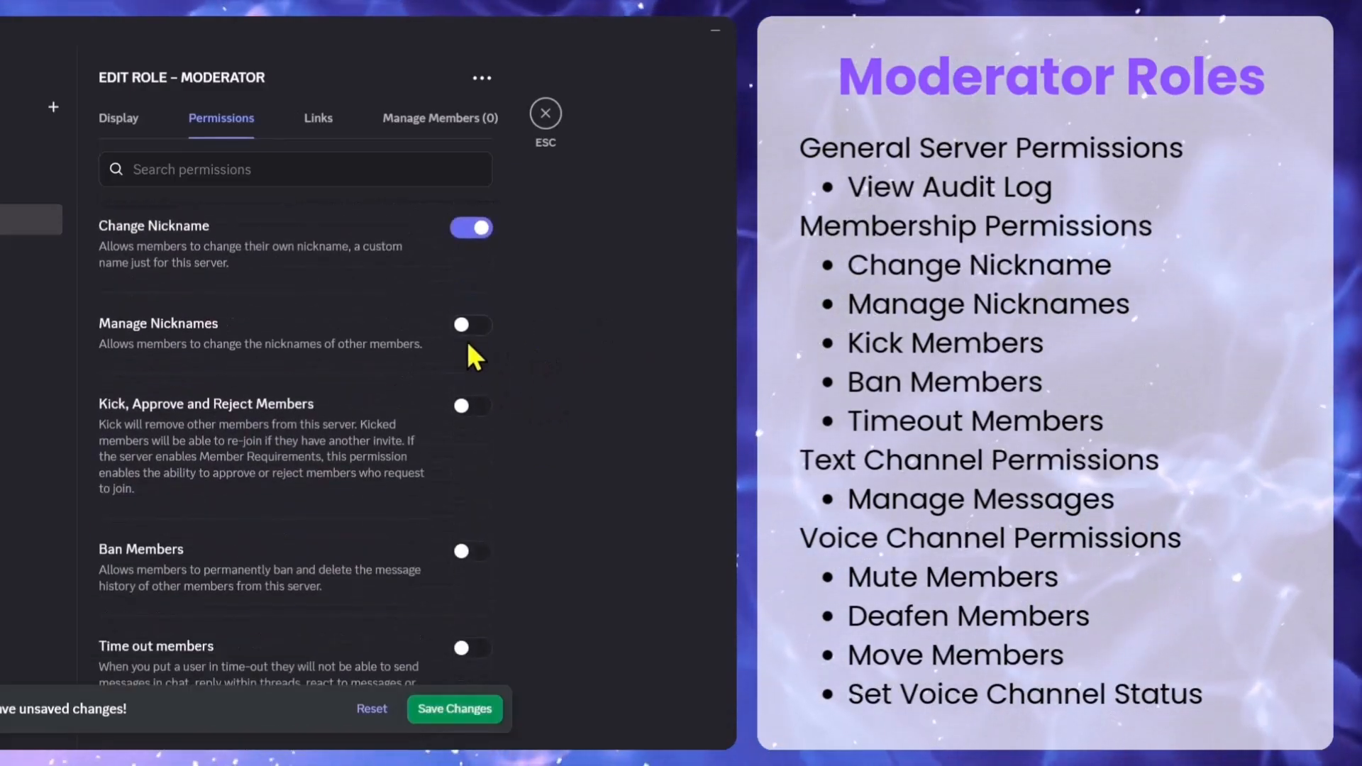
pyautogui.click(469, 325)
# Step: Allow the Moderator role to kick, approve and reject members, ban members and time out members
pyautogui.scroll(-2, 550, 394)
pyautogui.click(471, 264)
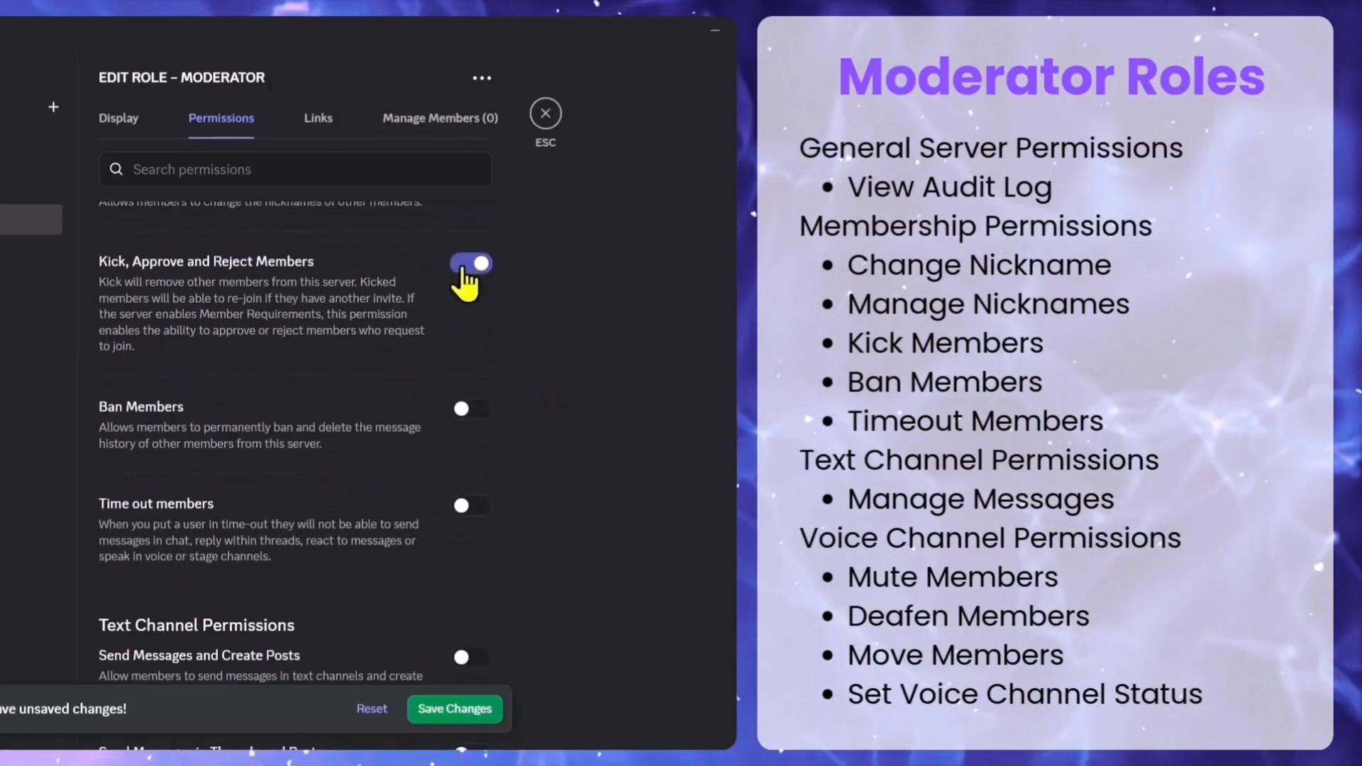
pyautogui.click(470, 408)
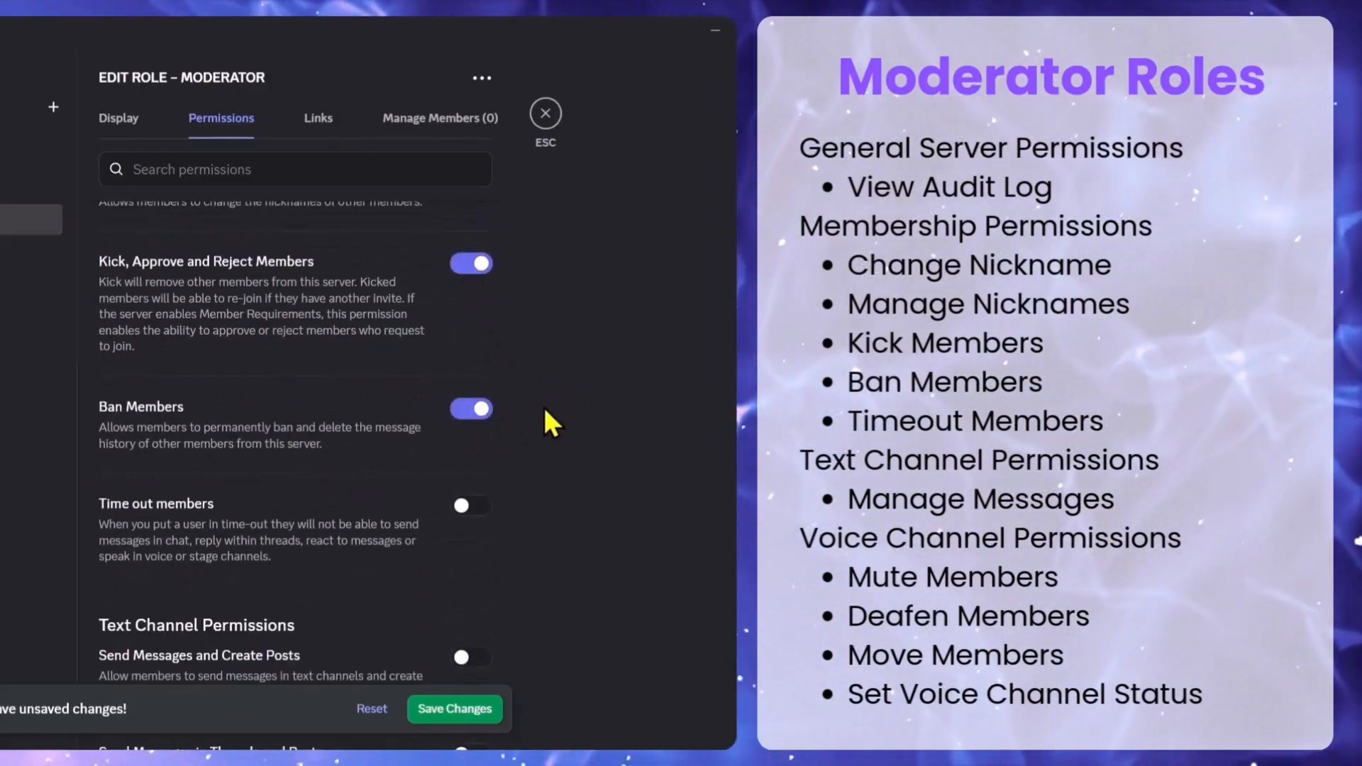
pyautogui.scroll(-1, 543, 405)
pyautogui.click(470, 436)
# Step: Enable the Moderator role's Send Messages and Create Posts, Send Messages in Threads and Posts, and Manage Messages permissions
pyautogui.scroll(-2, 553, 429)
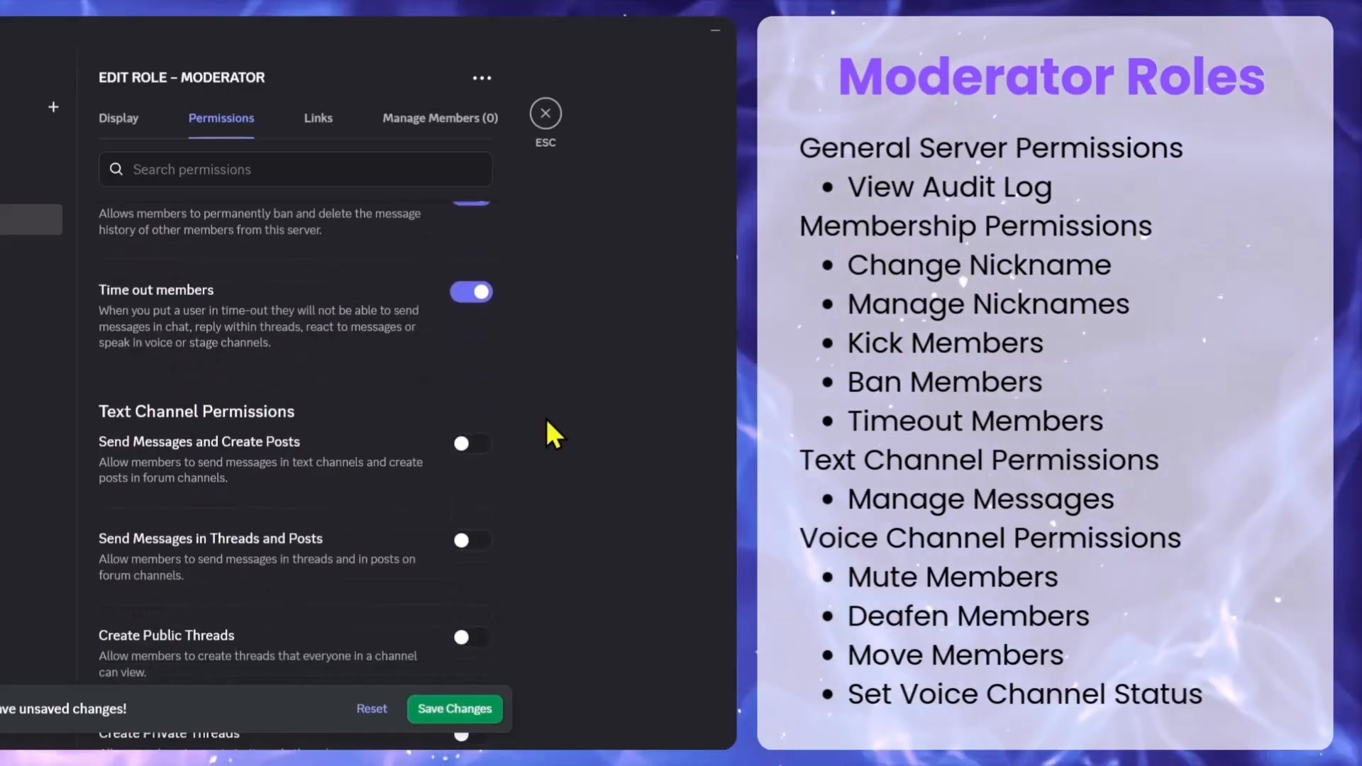
pyautogui.scroll(-1, 549, 426)
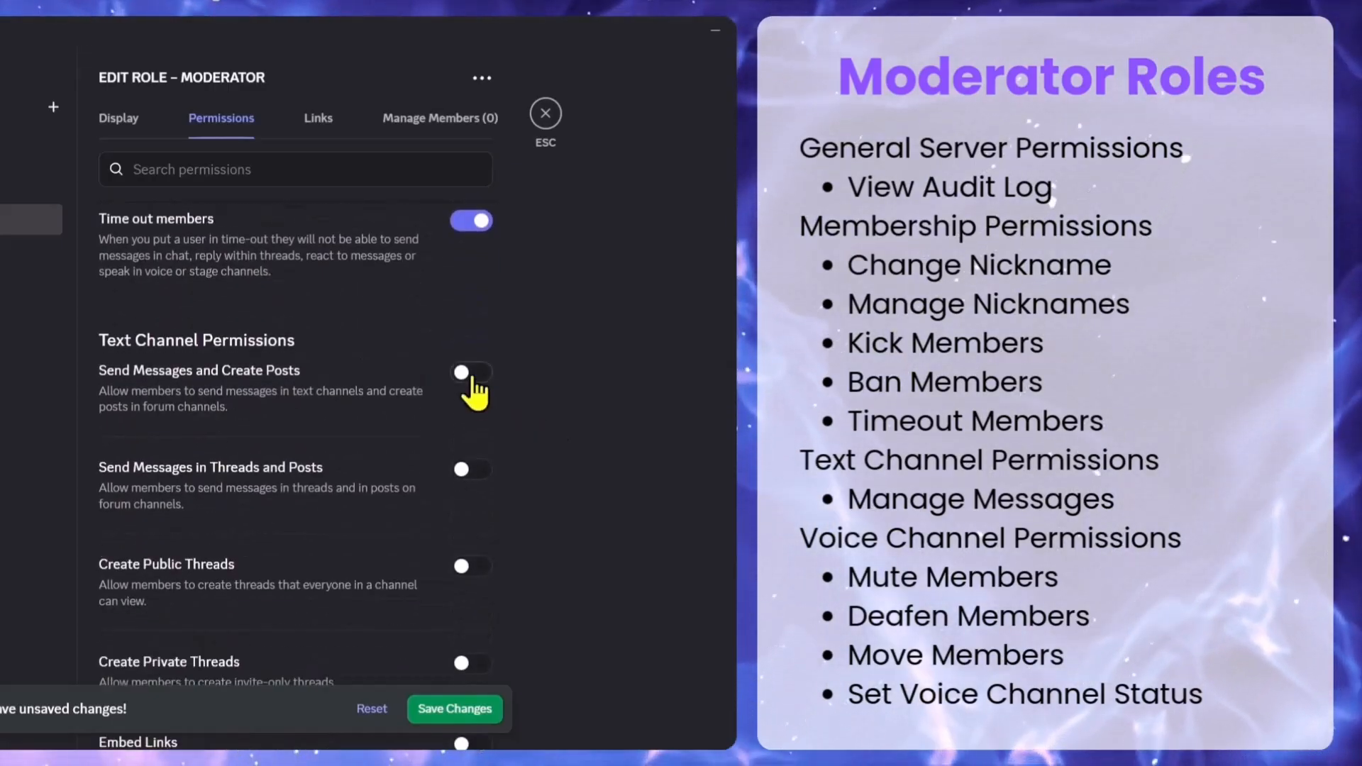
pyautogui.click(472, 382)
pyautogui.scroll(-1, 511, 404)
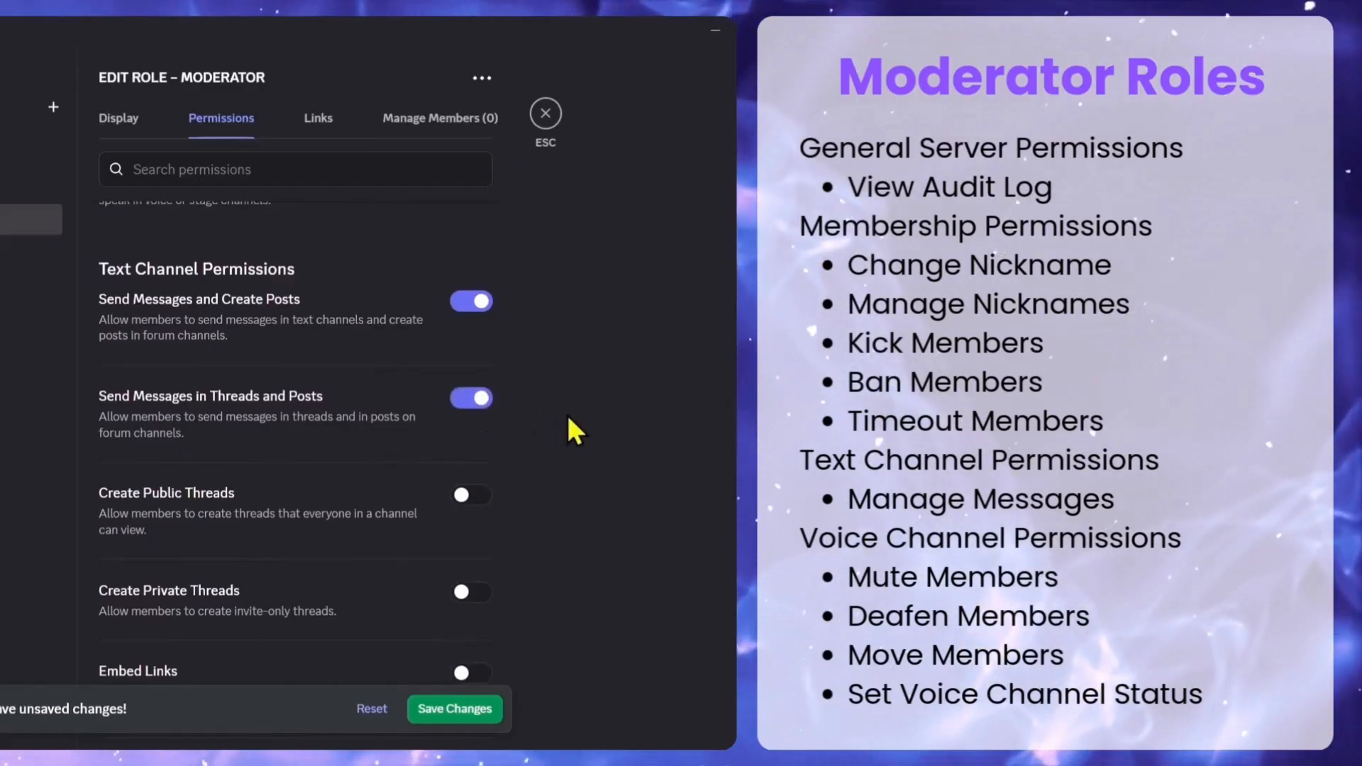
pyautogui.scroll(-1, 571, 428)
pyautogui.scroll(-10, 574, 429)
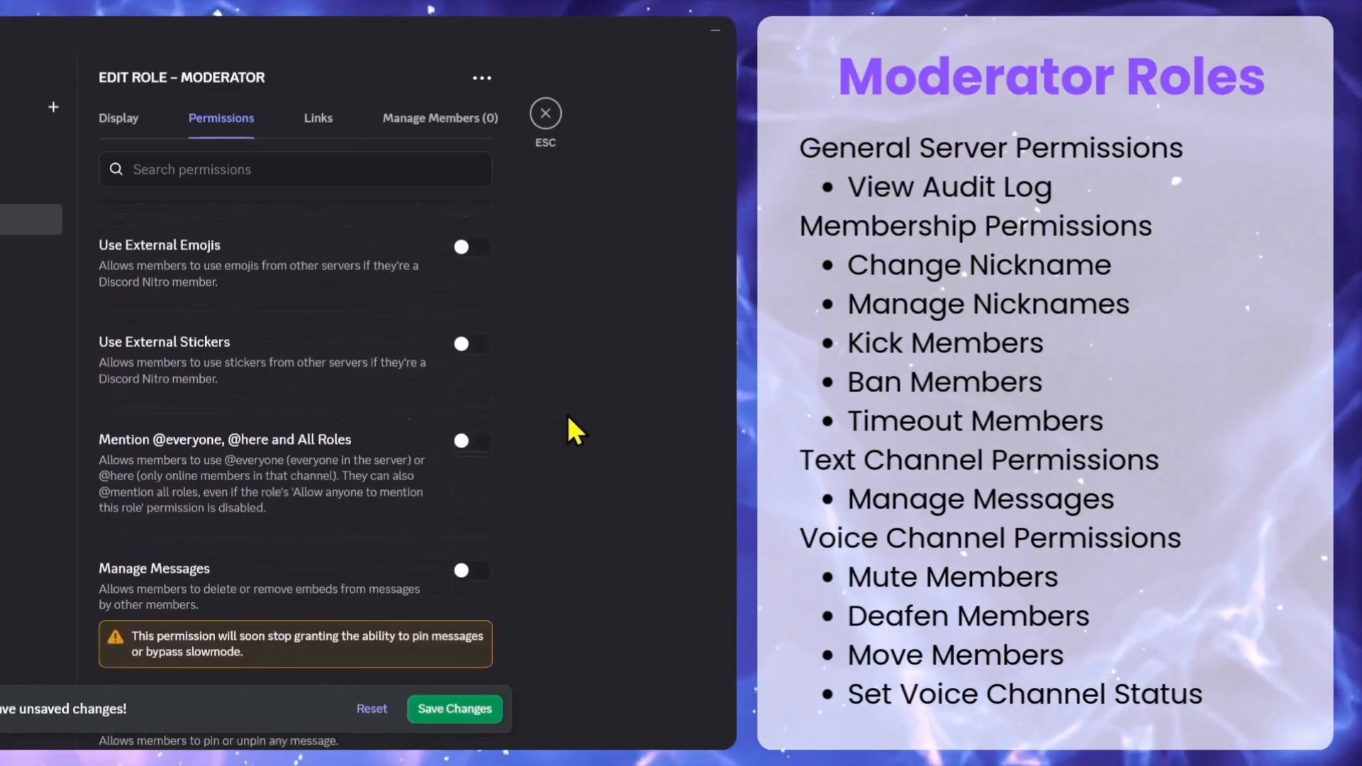
pyautogui.click(465, 505)
# Step: Enable the Mute Members and Deafen Members voice permissions for the Moderator role and save the changes
pyautogui.scroll(-5, 550, 466)
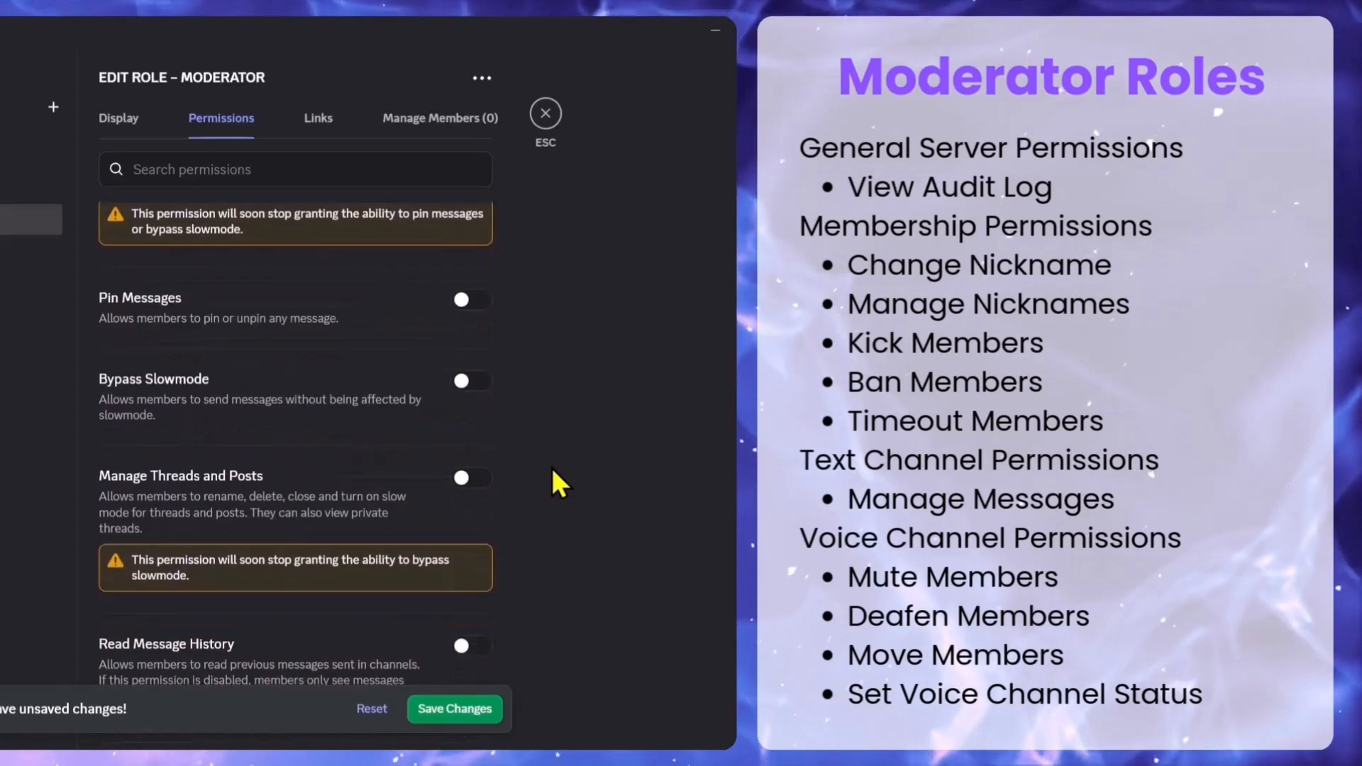
pyautogui.scroll(-12, 552, 469)
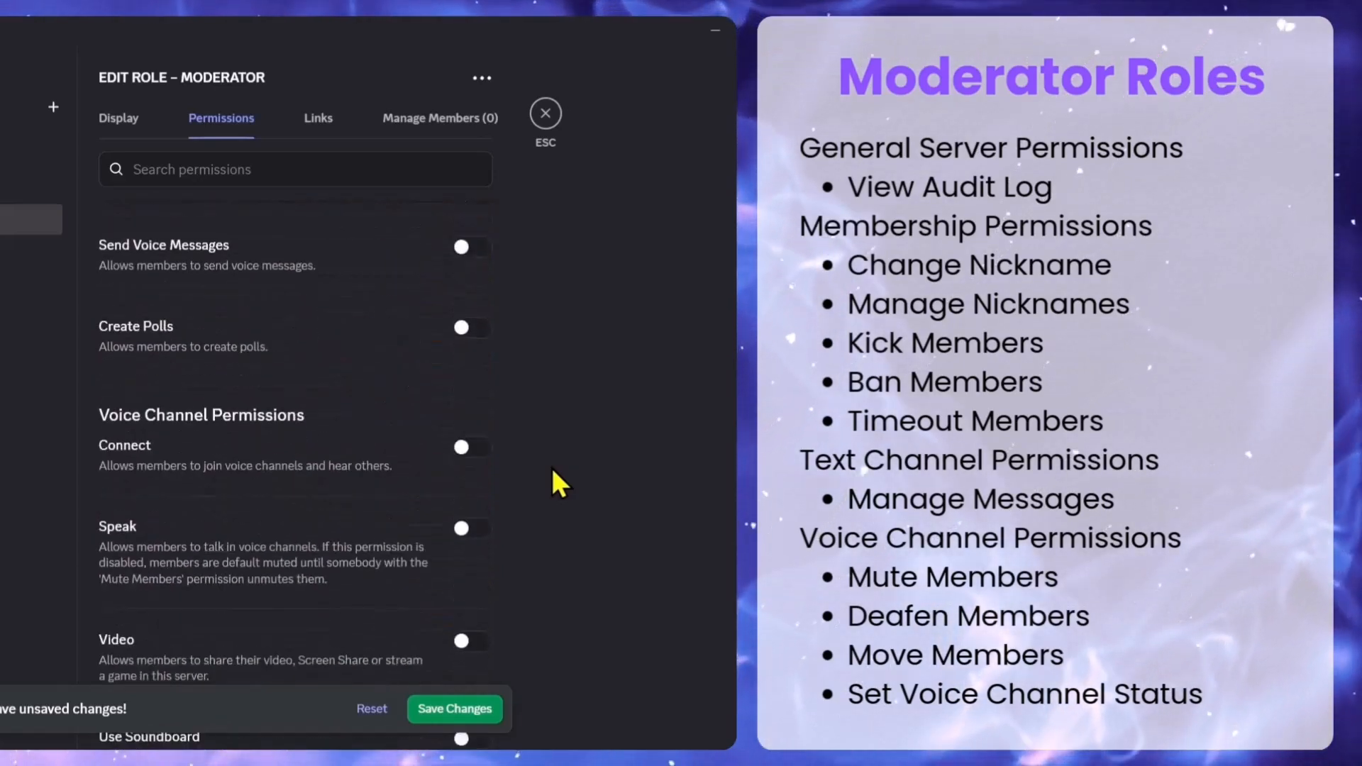
pyautogui.scroll(-7, 551, 465)
pyautogui.click(472, 478)
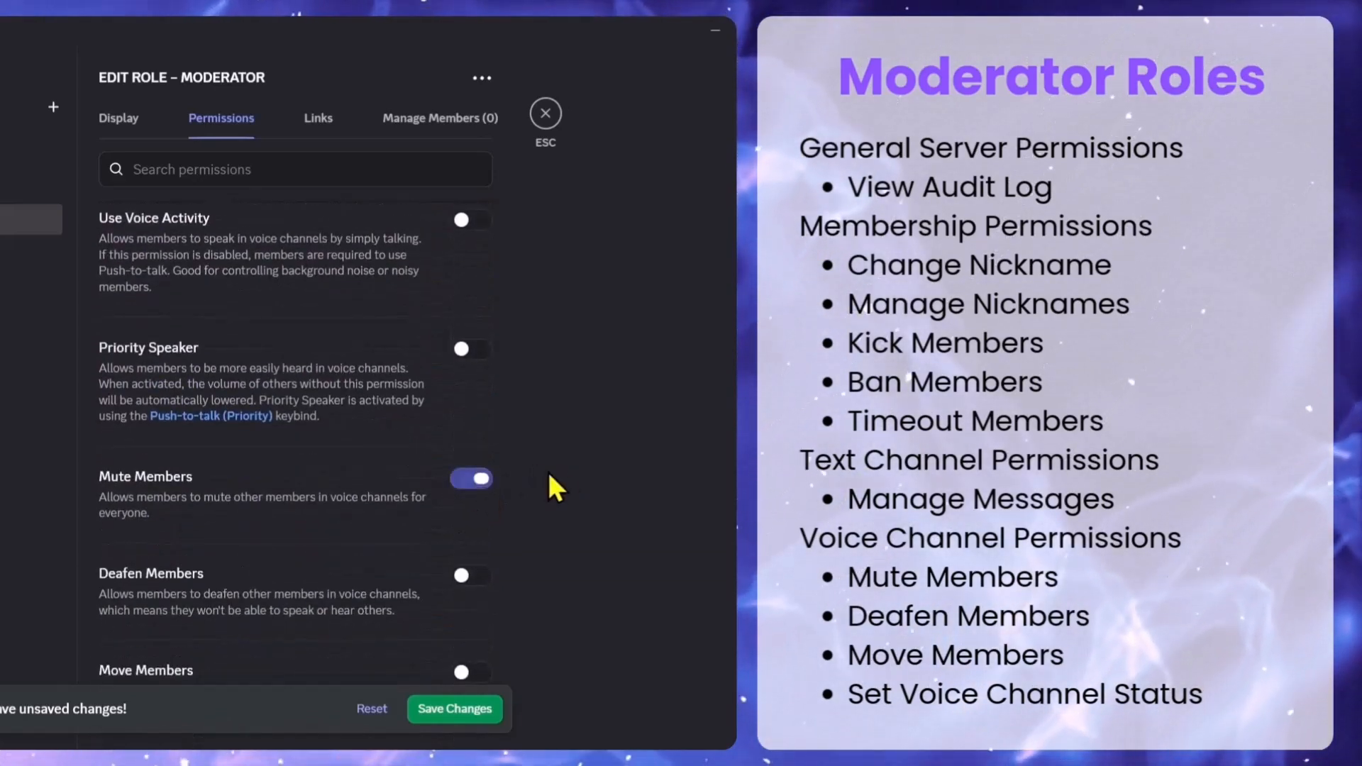
pyautogui.scroll(-2, 558, 468)
pyautogui.click(471, 432)
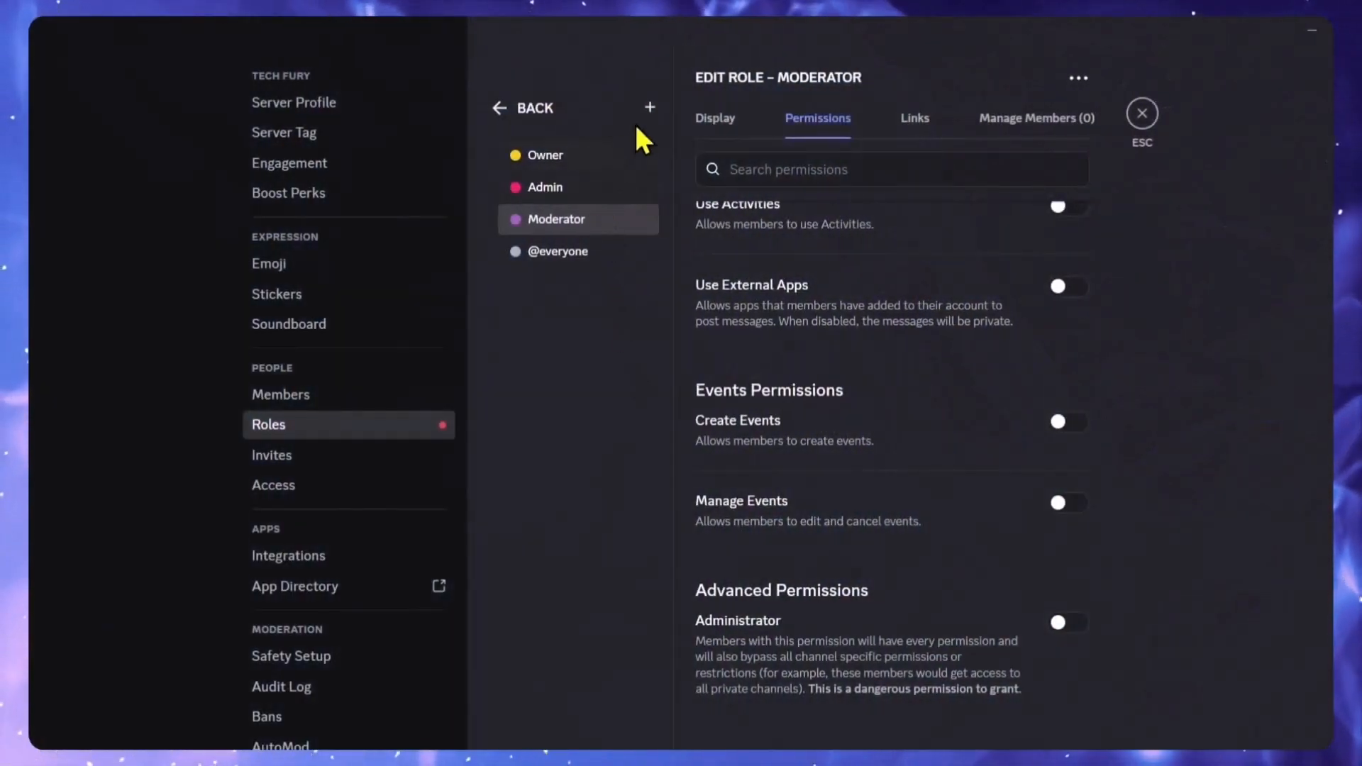
# Step: Create a role named Bots, enable its Administrator permission and save the changes
pyautogui.click(649, 107)
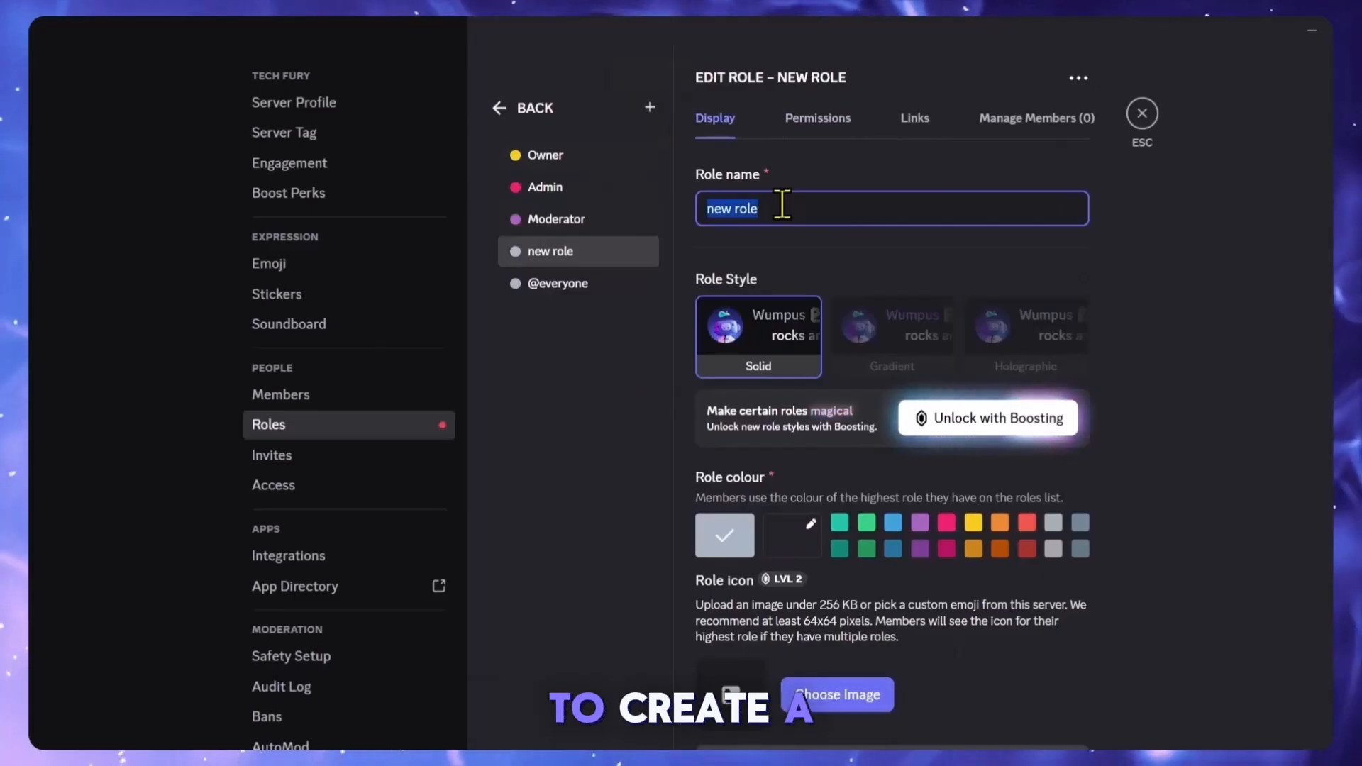
pyautogui.write('Bots')
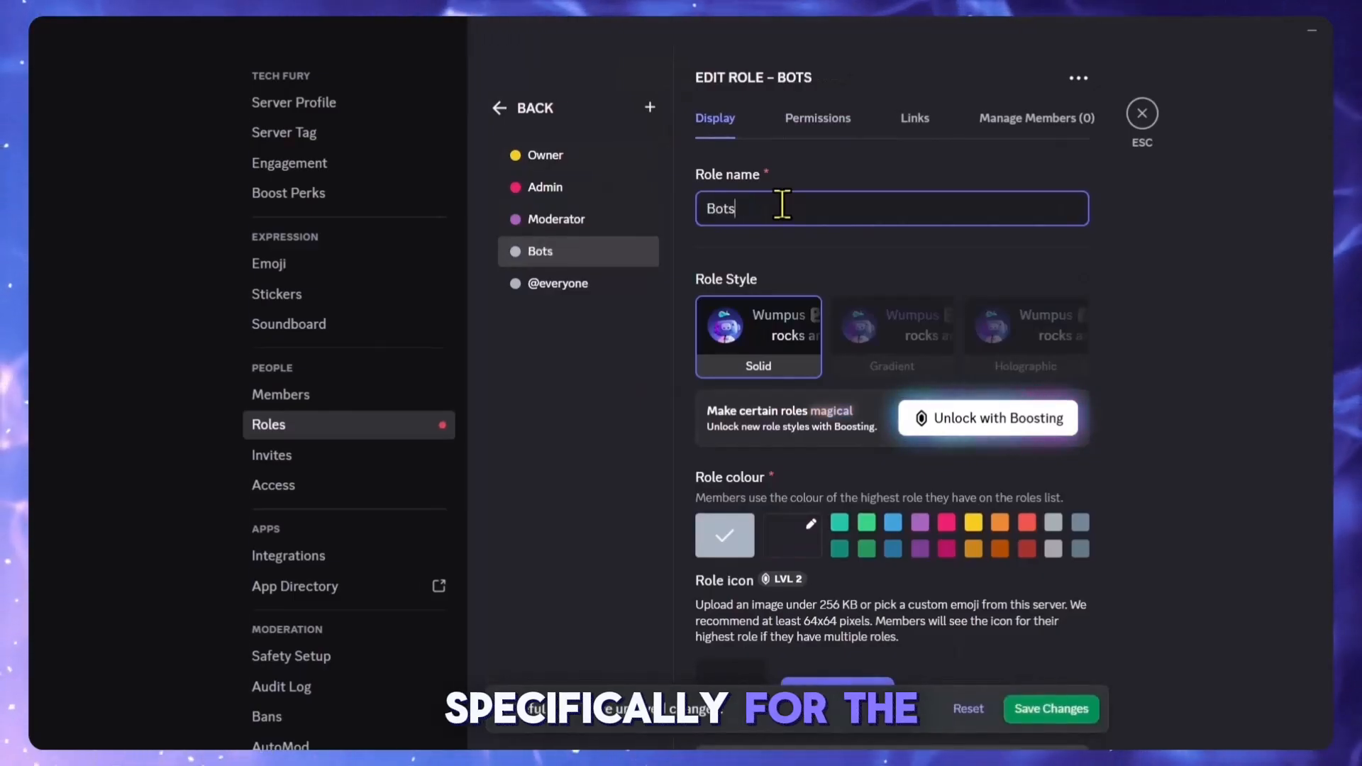
pyautogui.click(825, 131)
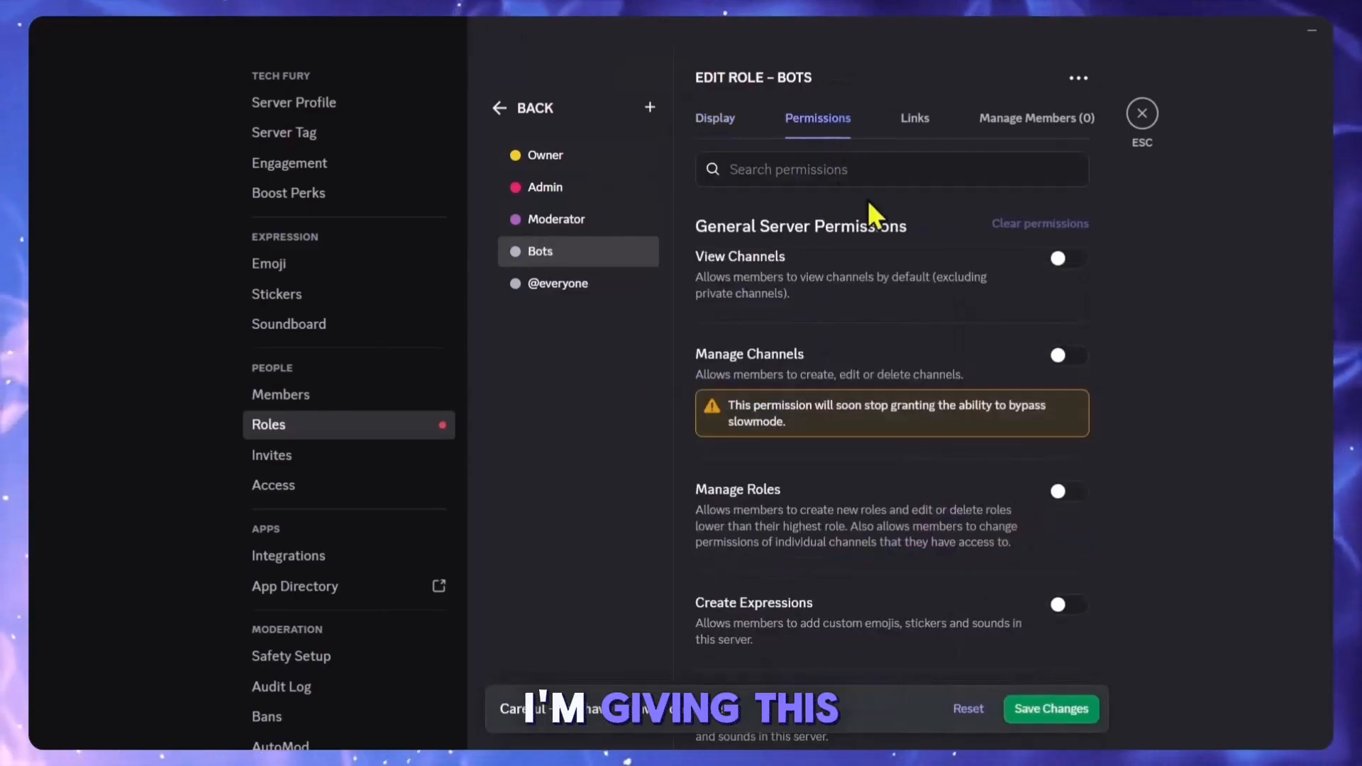
pyautogui.scroll(-3, 1008, 365)
pyautogui.scroll(-10, 1007, 367)
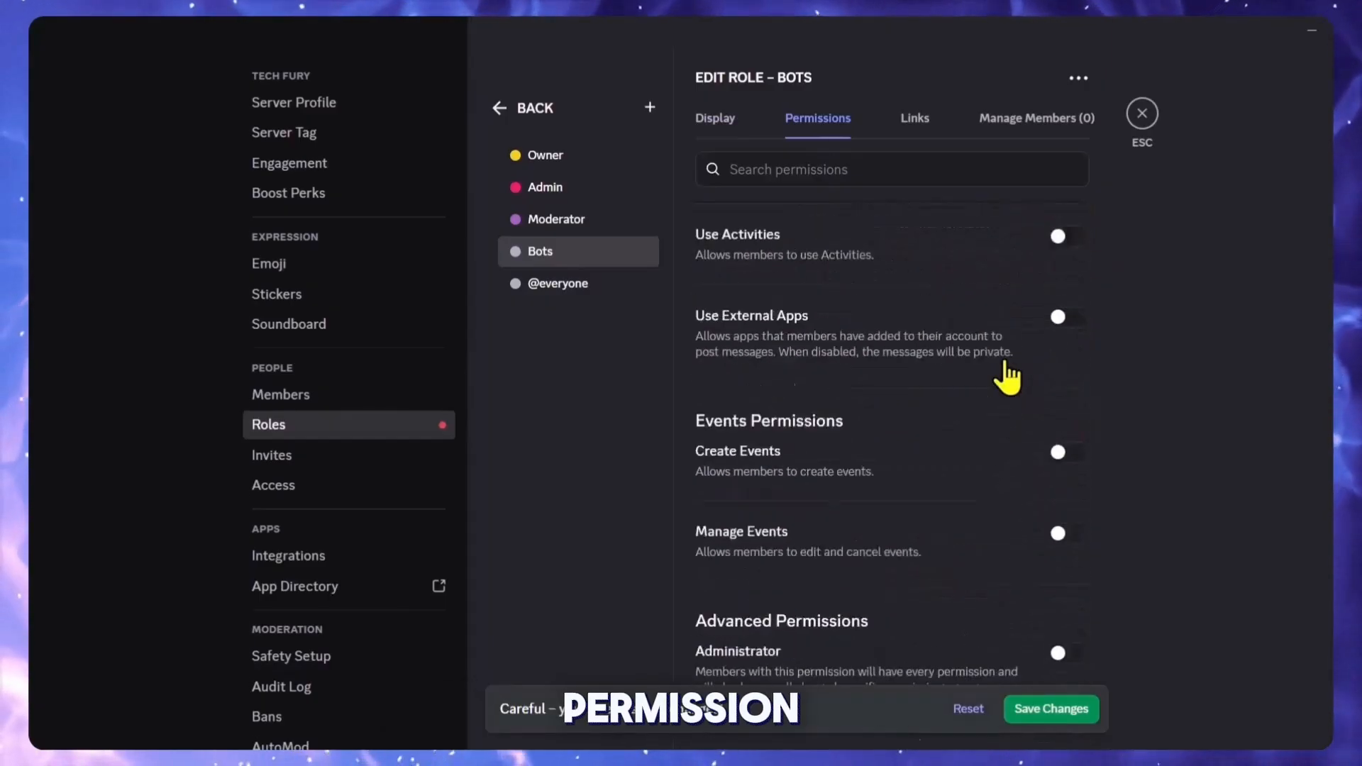
pyautogui.click(1051, 709)
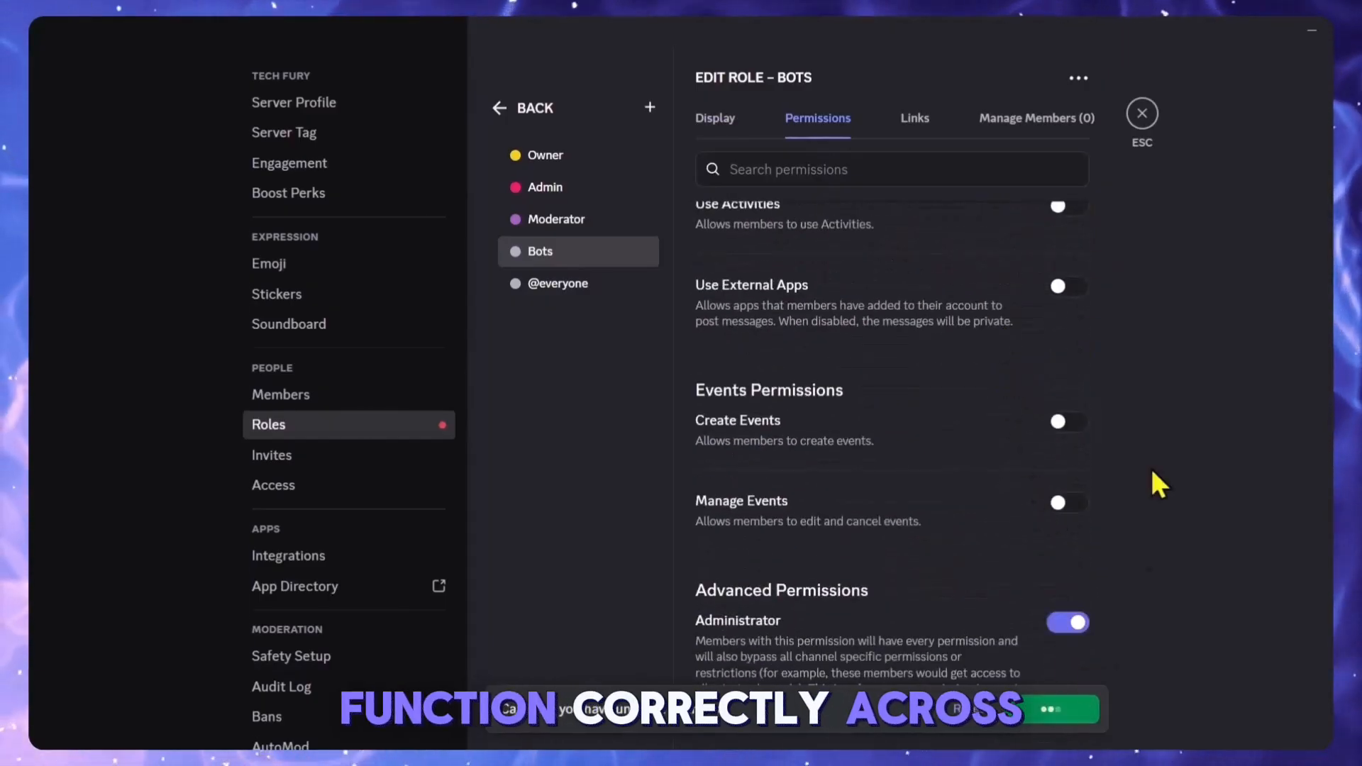
pyautogui.click(730, 124)
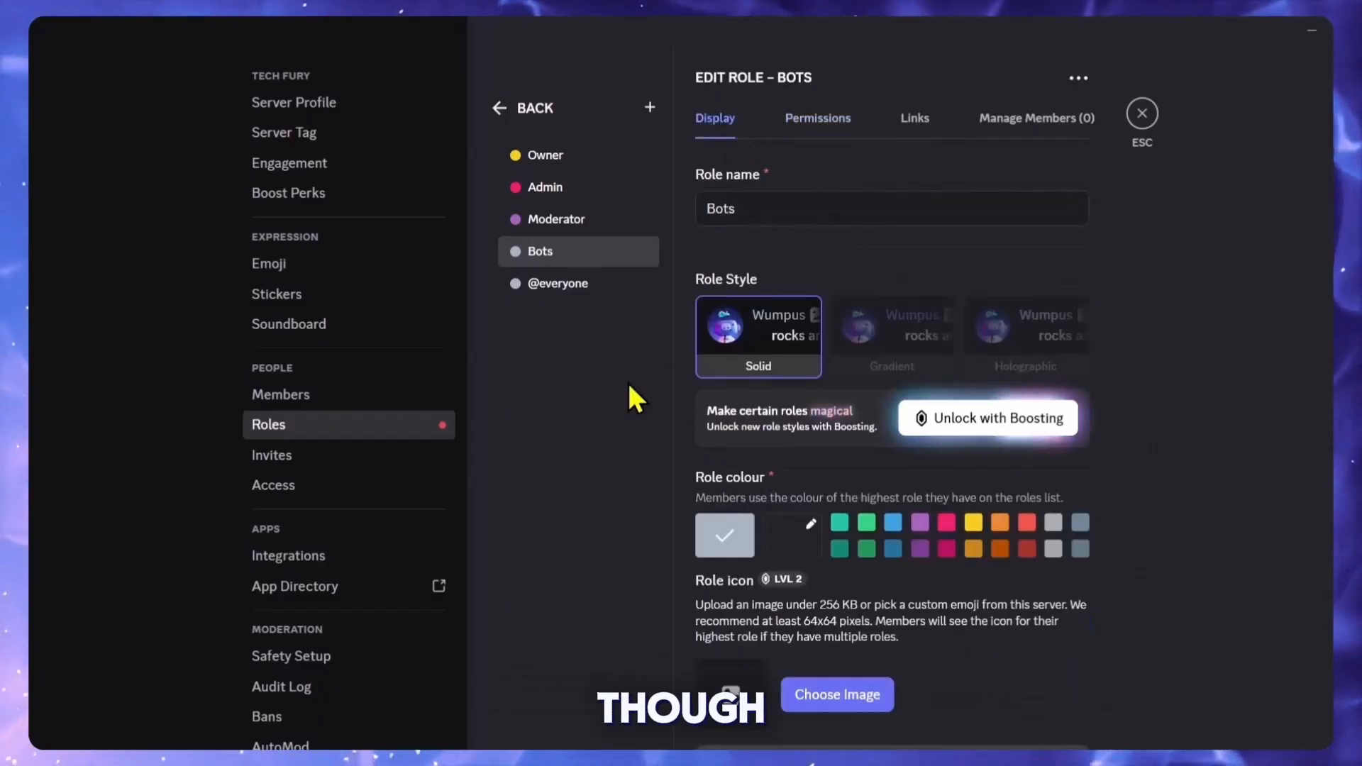
pyautogui.click(816, 119)
pyautogui.scroll(-10, 898, 419)
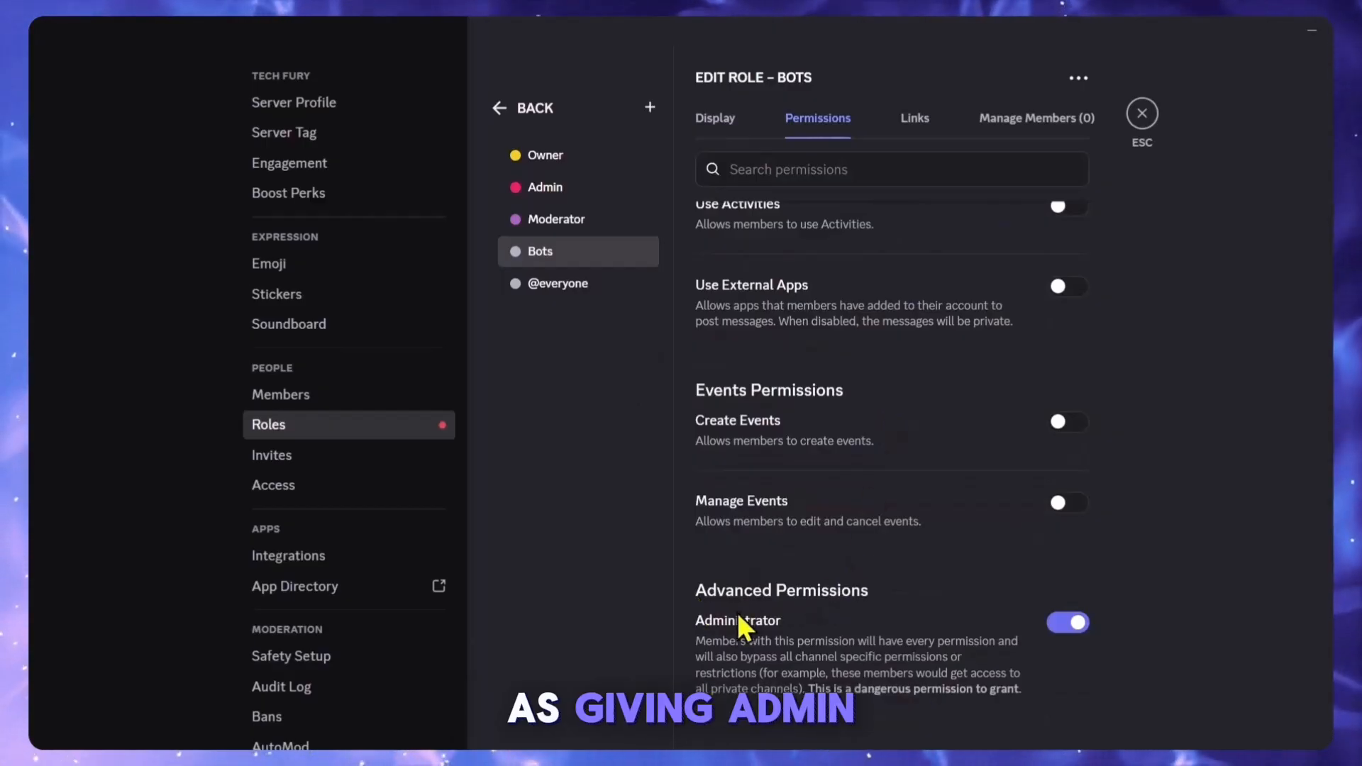
pyautogui.click(730, 128)
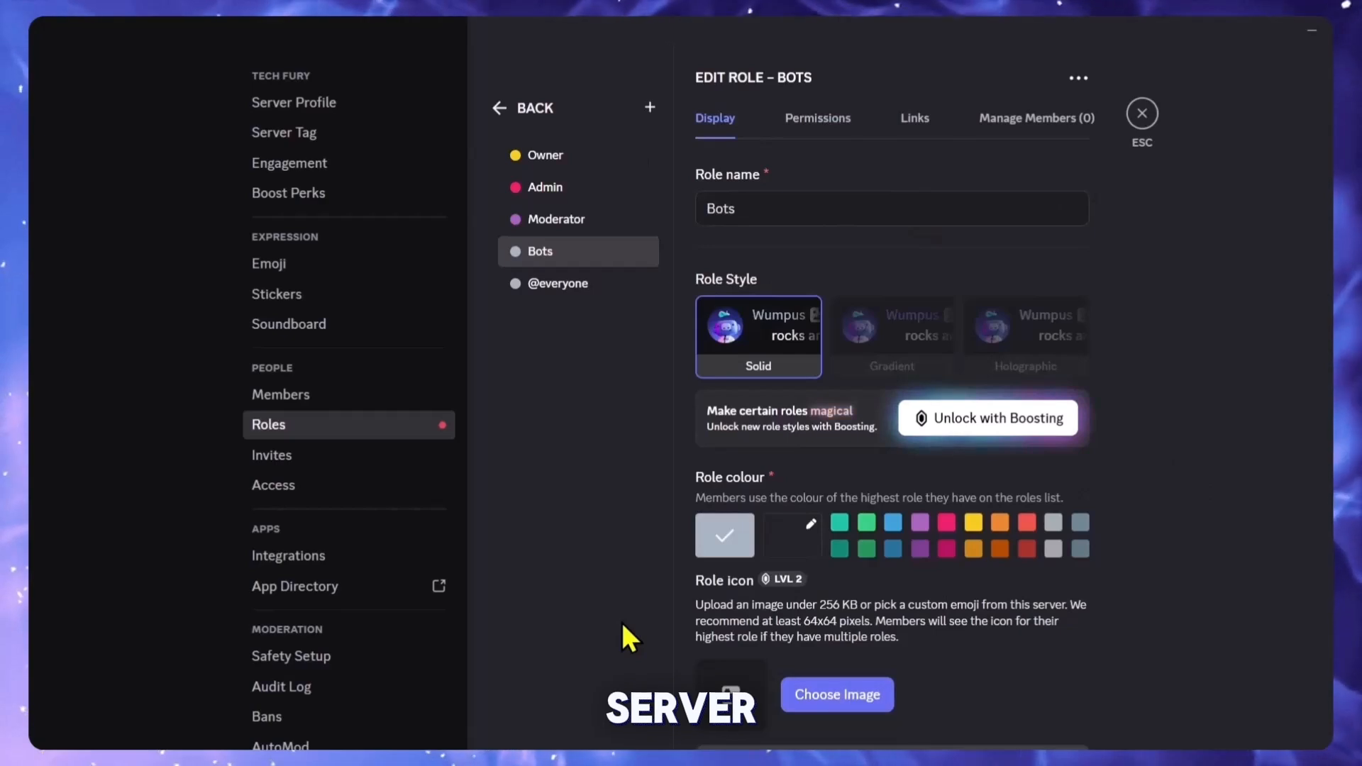
# Step: Create a role named Member, set its colour to dark red and save the changes
pyautogui.click(650, 114)
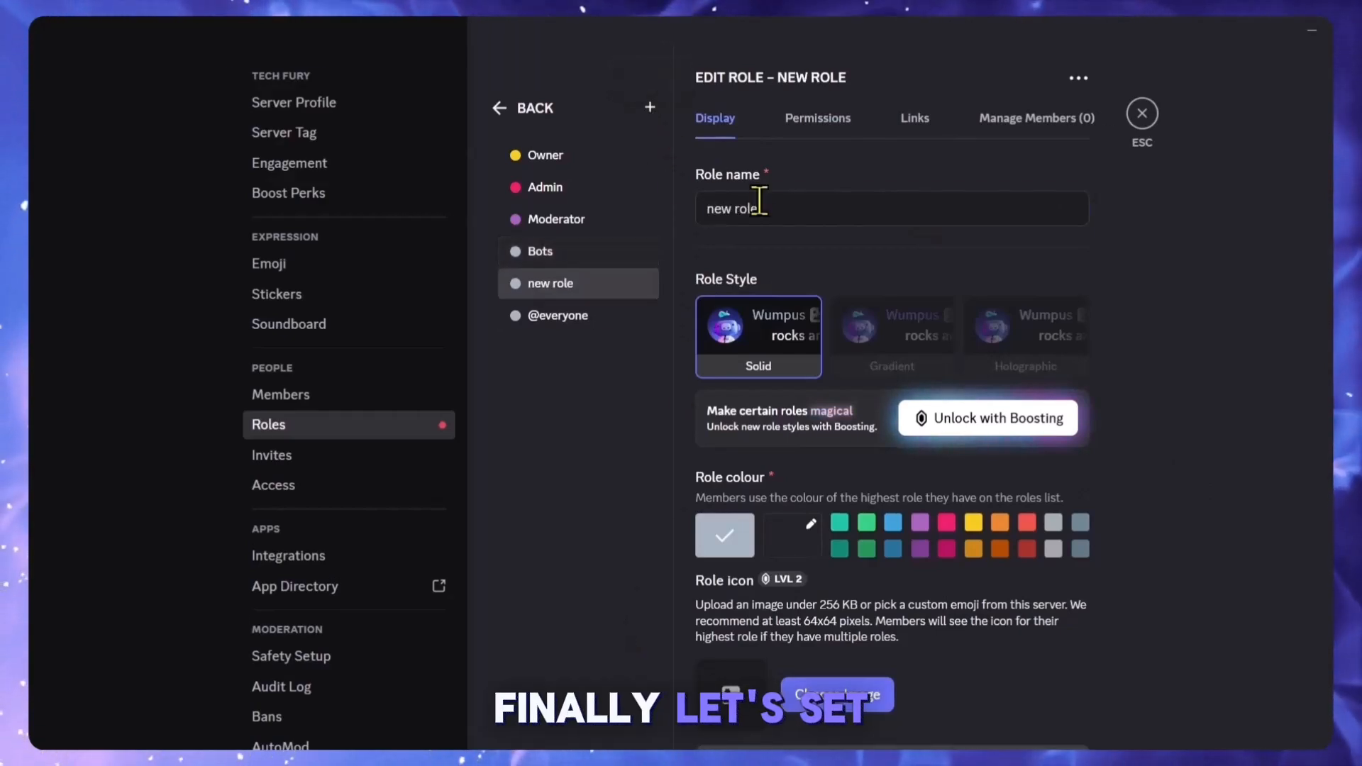
pyautogui.doubleClick(753, 209)
pyautogui.write('Member')
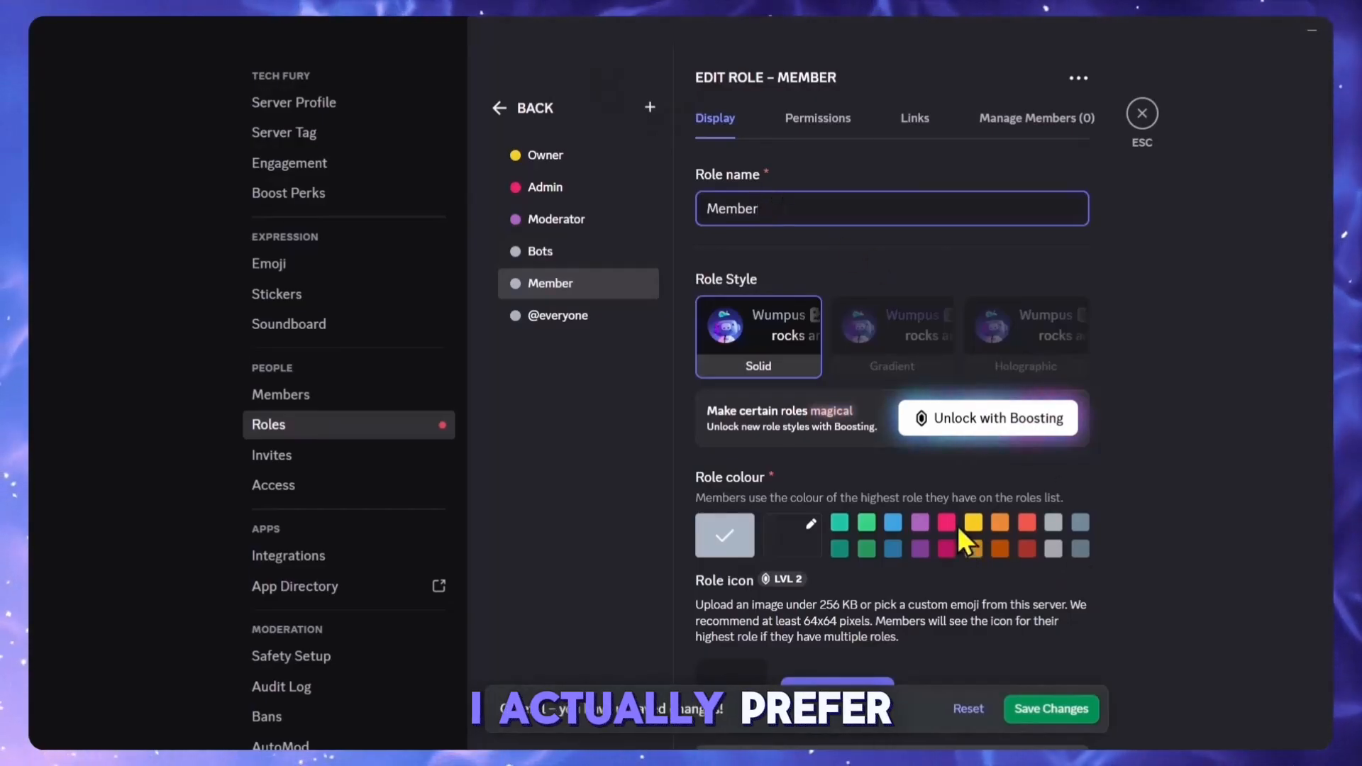
pyautogui.click(1051, 548)
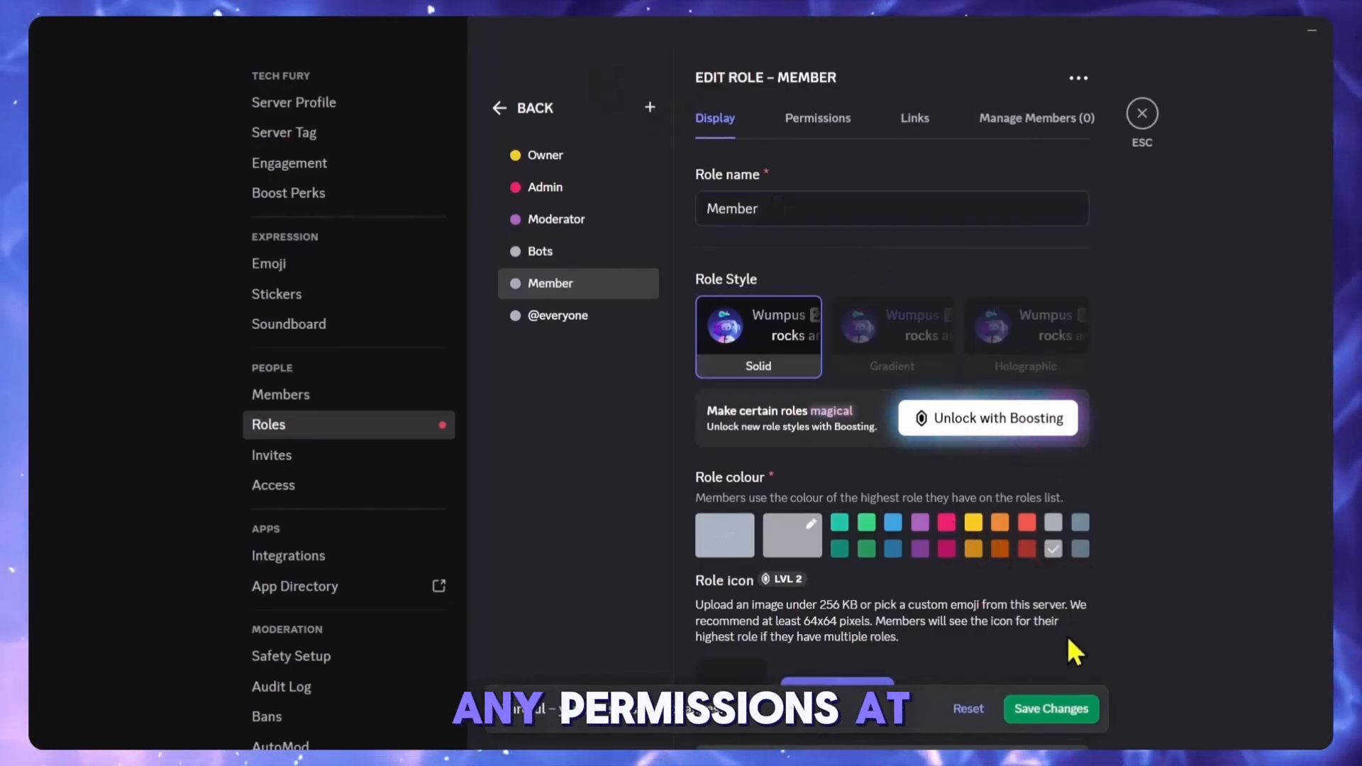
pyautogui.click(1027, 549)
pyautogui.click(1051, 709)
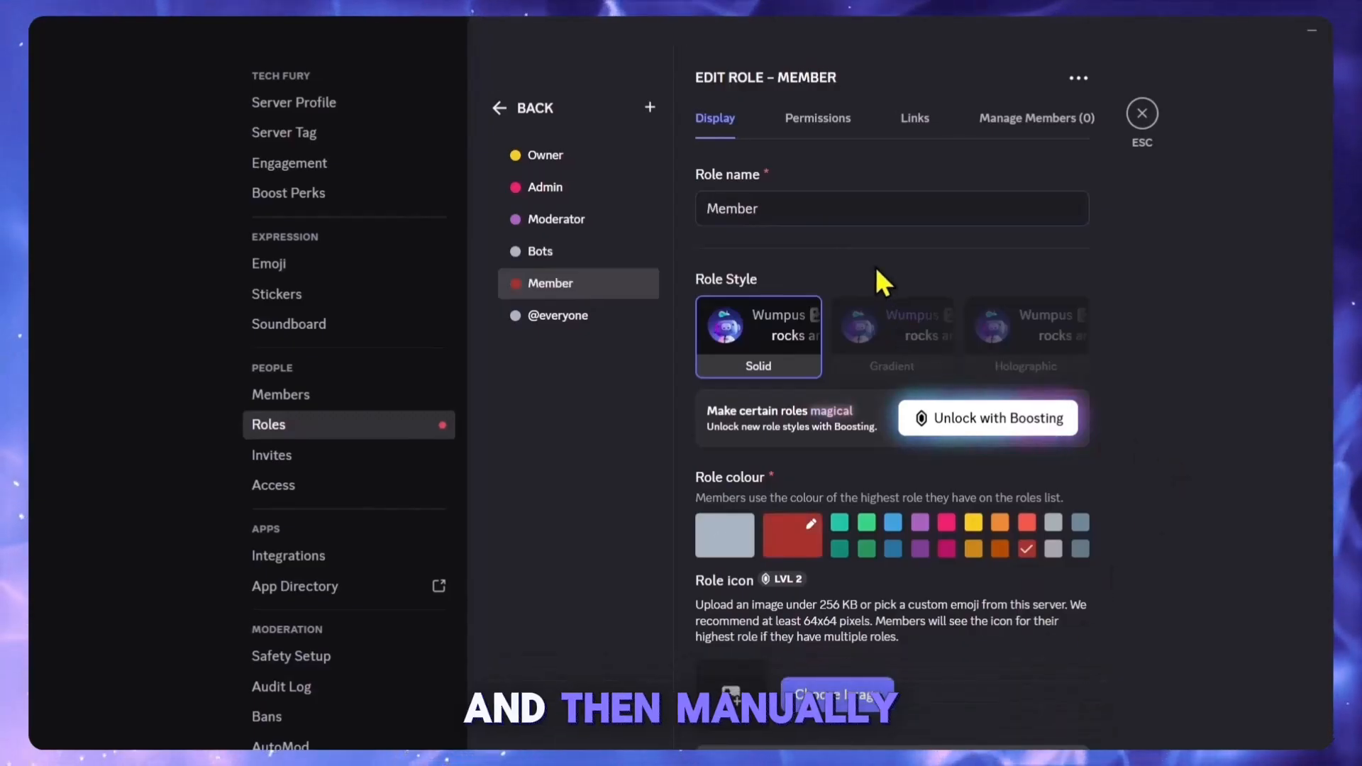
pyautogui.click(841, 121)
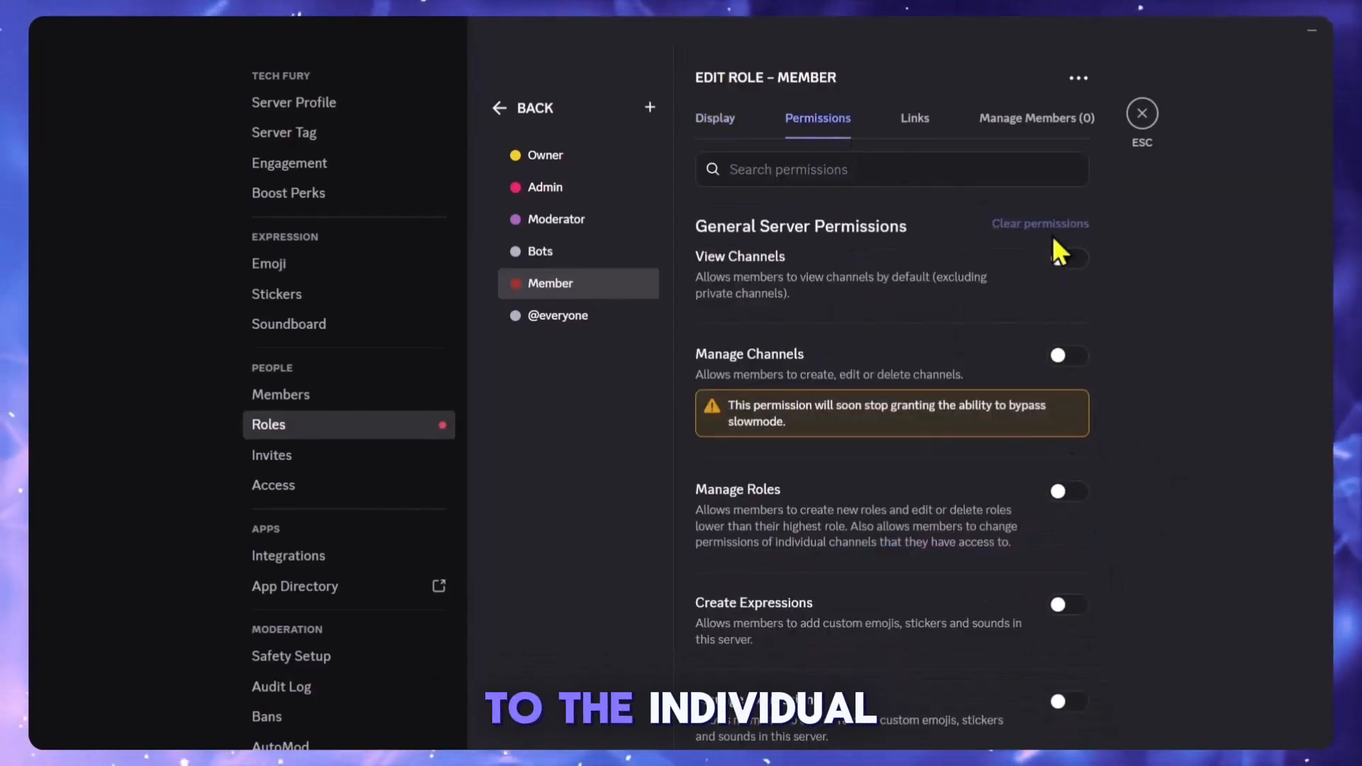
pyautogui.click(728, 118)
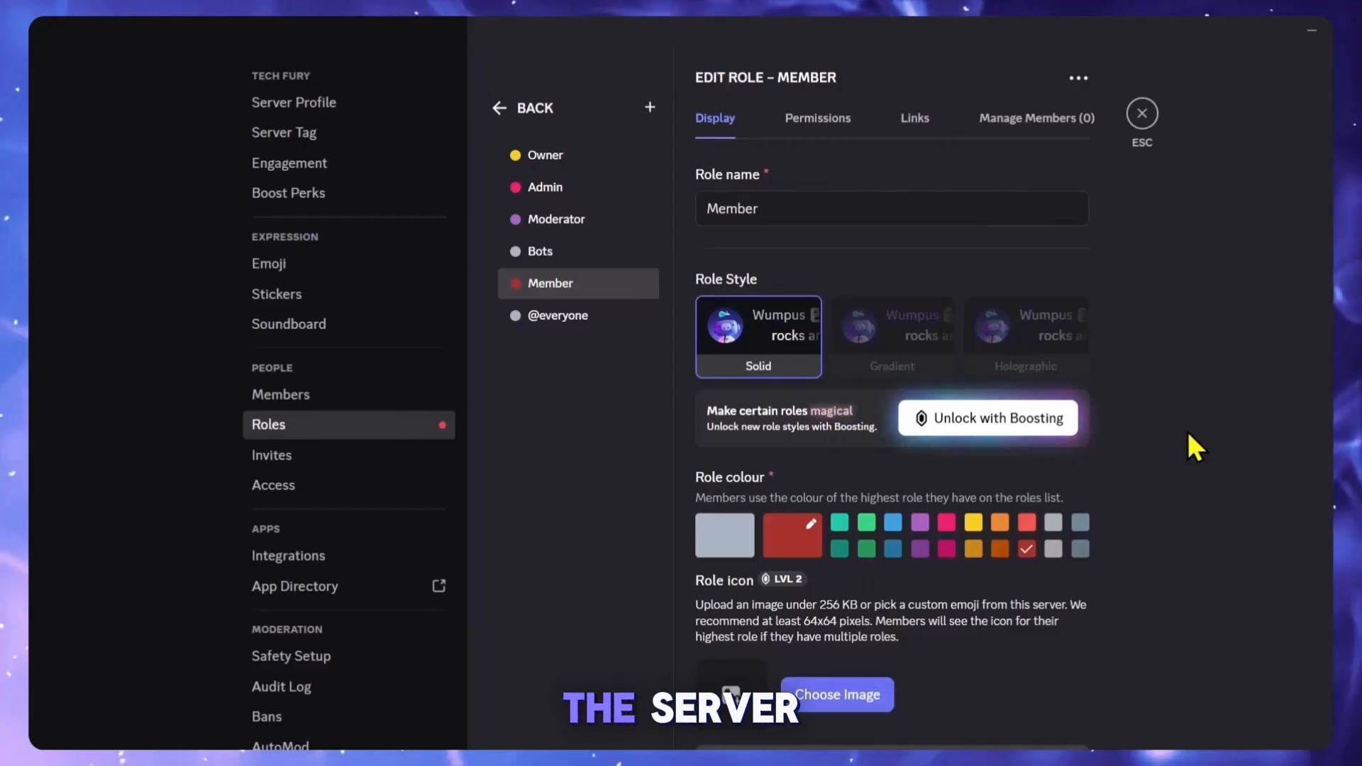
pyautogui.click(580, 328)
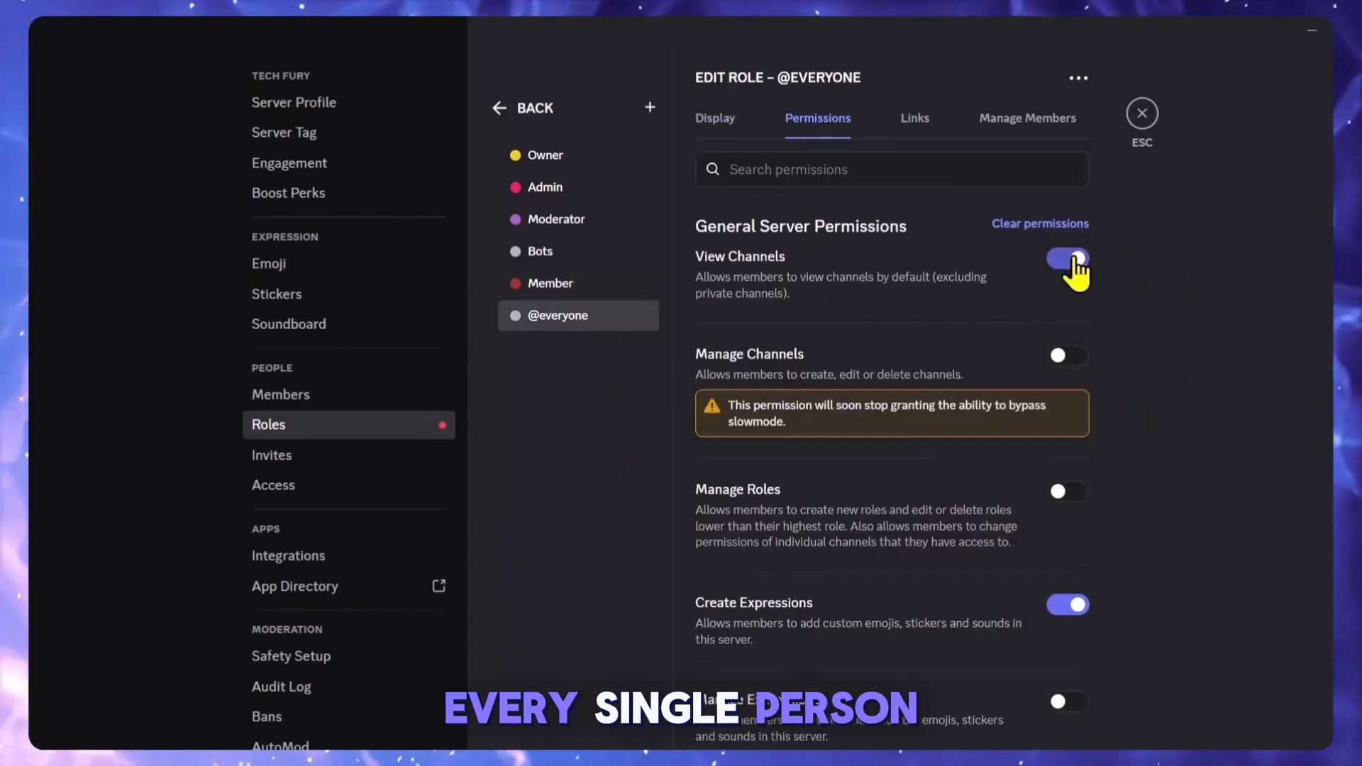
pyautogui.click(1060, 225)
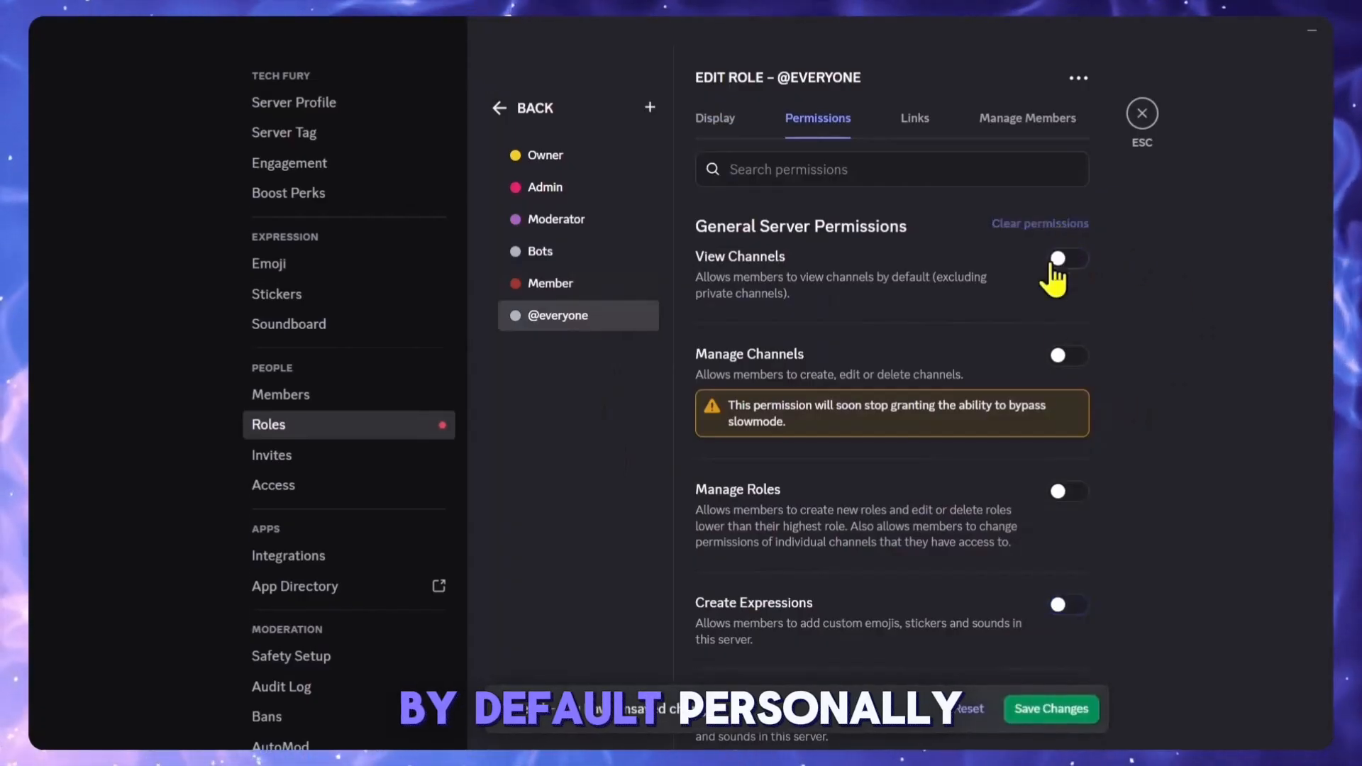
pyautogui.click(1047, 711)
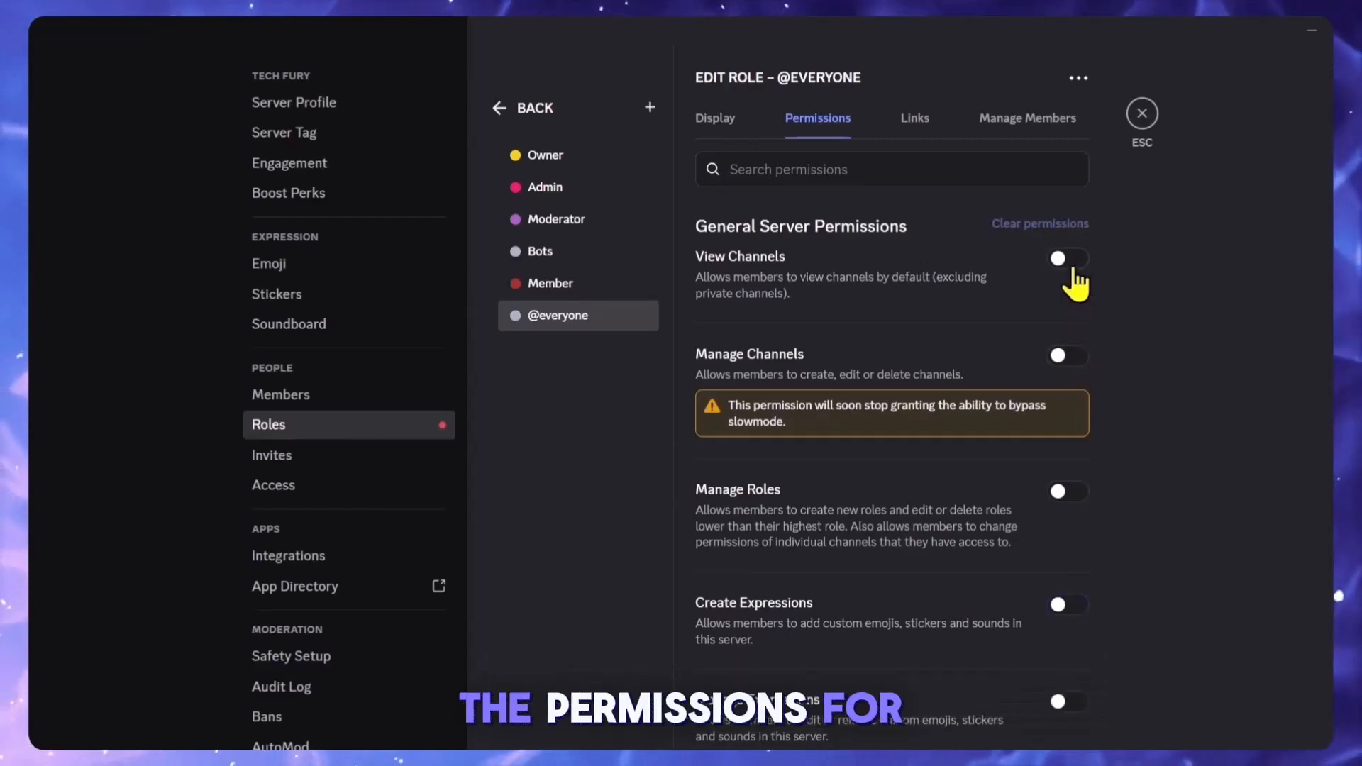
pyautogui.scroll(-1, 1089, 384)
pyautogui.scroll(-20, 1089, 383)
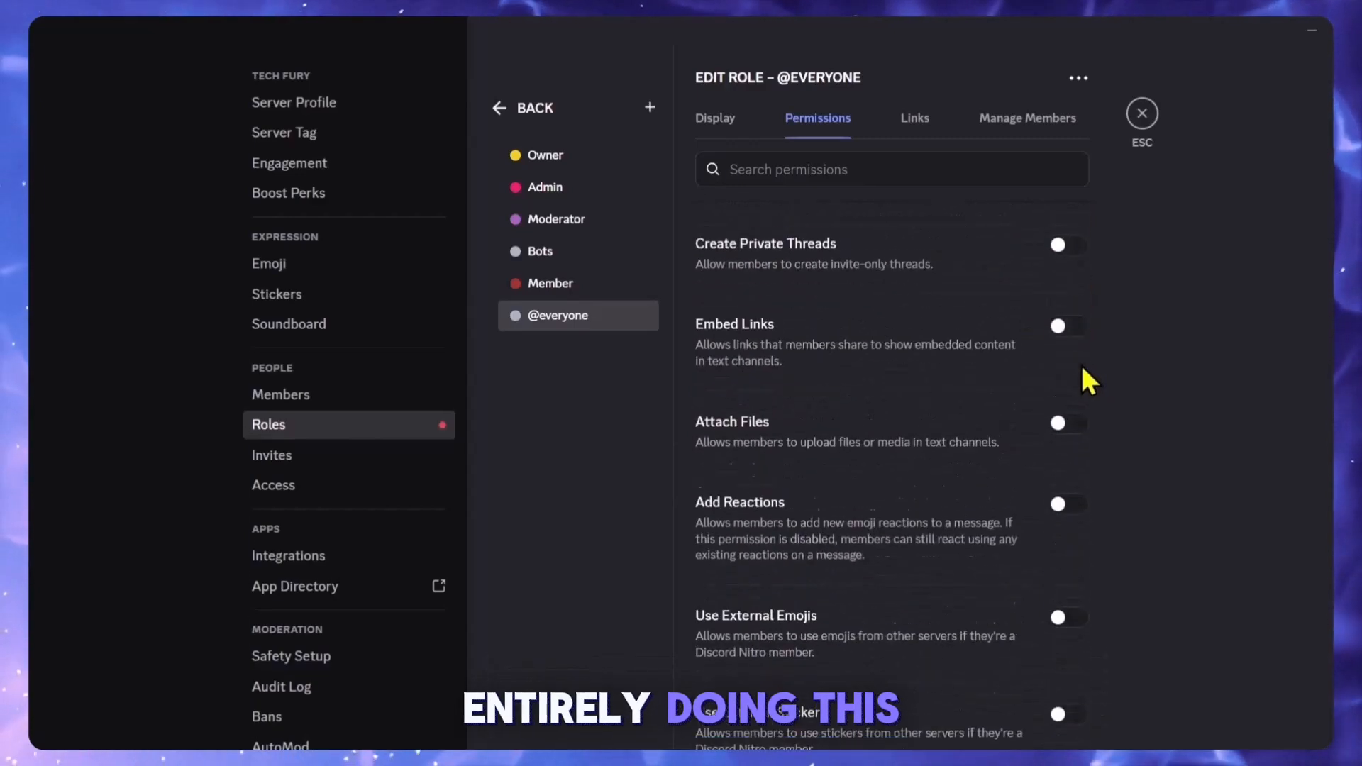
pyautogui.scroll(-20, 1079, 360)
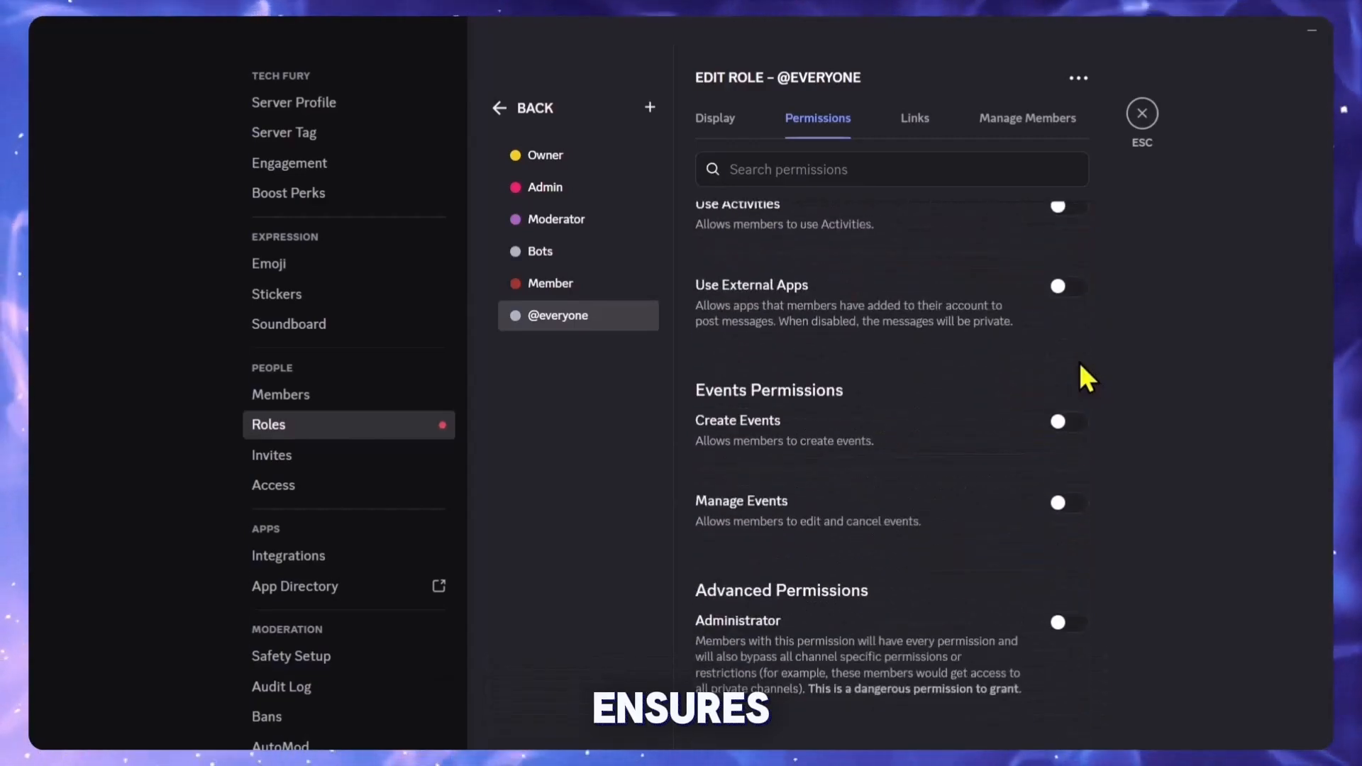
pyautogui.scroll(20, 1078, 360)
pyautogui.scroll(15, 1079, 363)
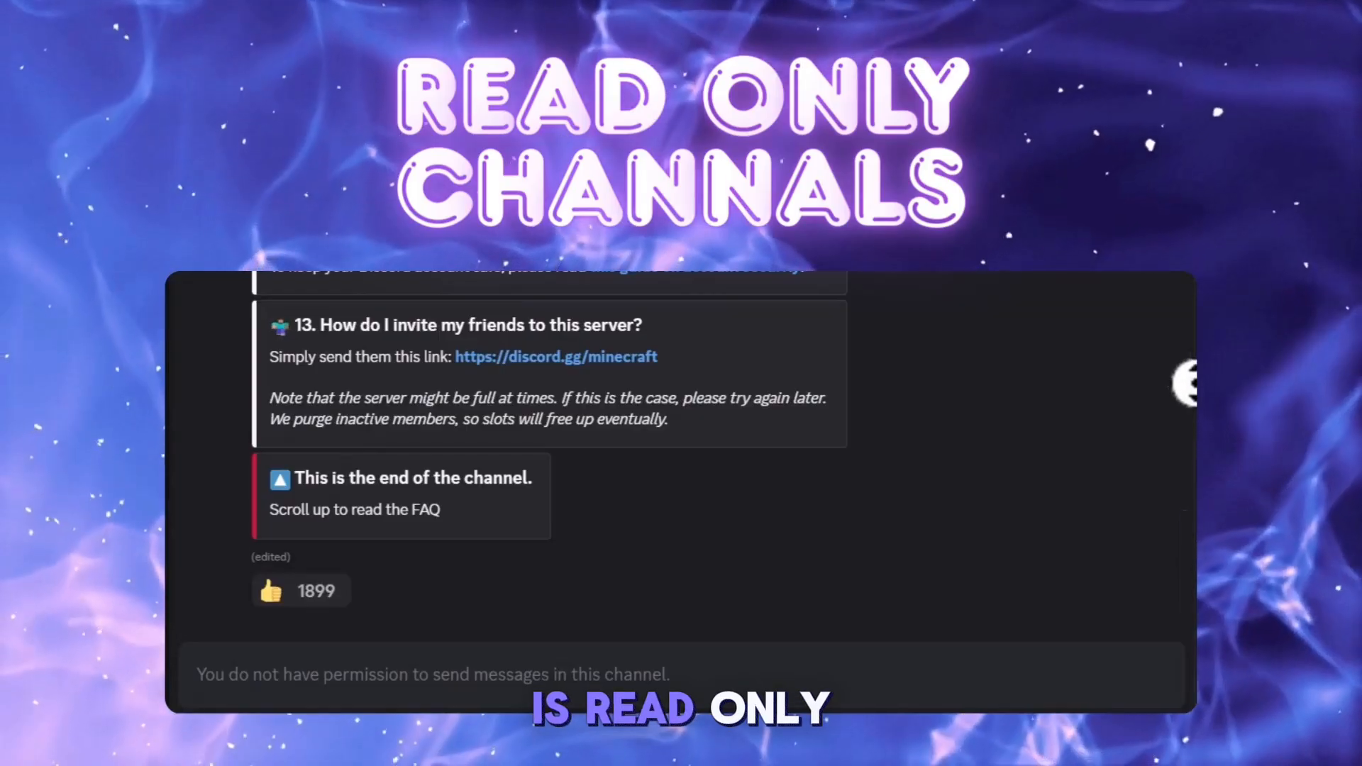
# Step: Look through the Minecraft server's read-only FAQ channel and its #minecraft general chat channel as examples of channel types
pyautogui.scroll(3, 1183, 341)
pyautogui.scroll(3, 550, 454)
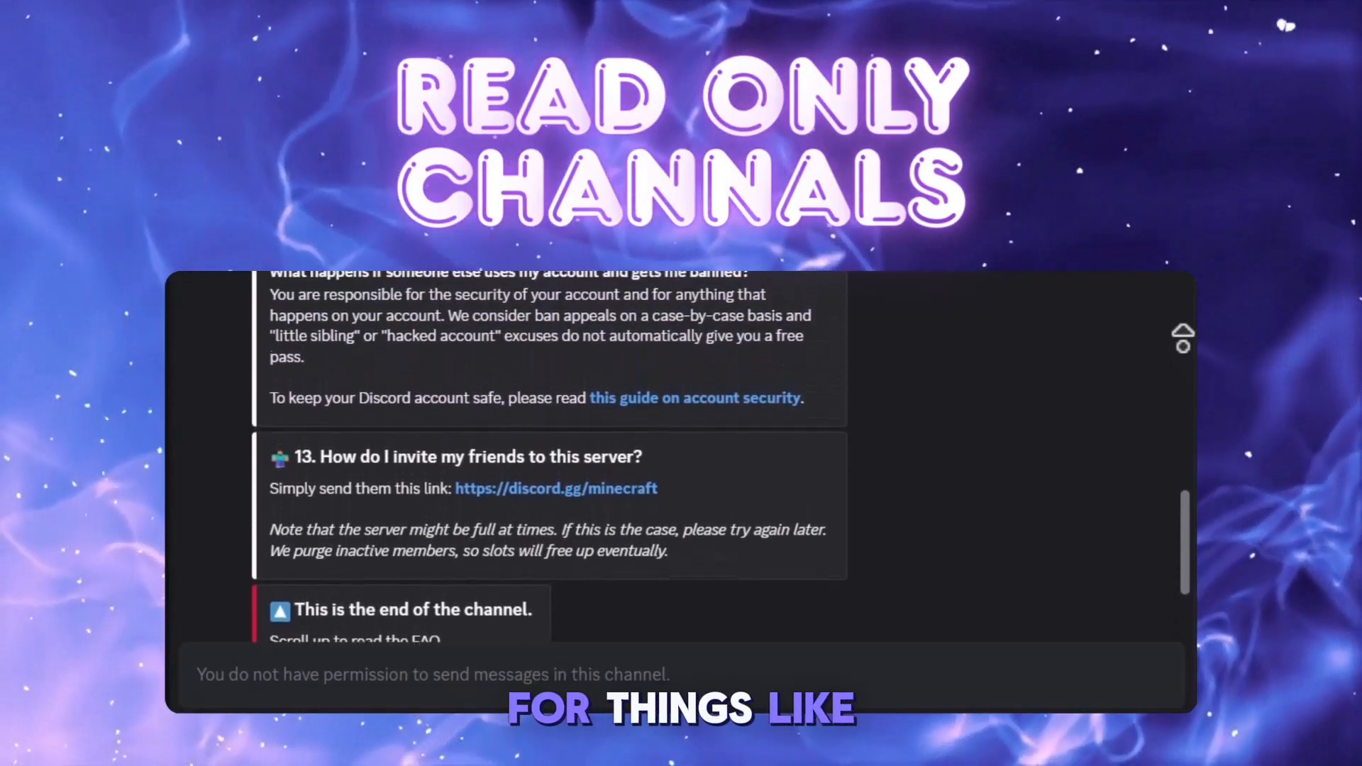
pyautogui.scroll(3, 1183, 339)
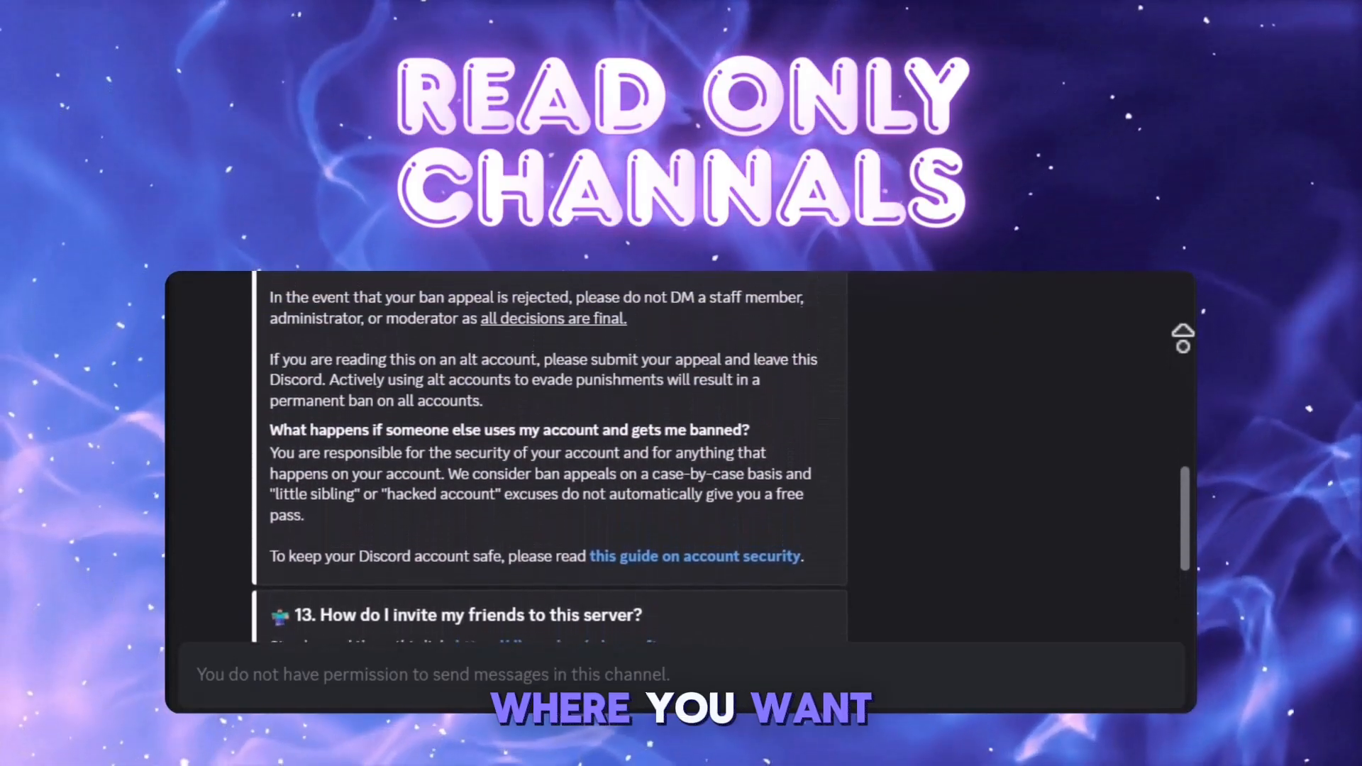
pyautogui.scroll(3, 1182, 338)
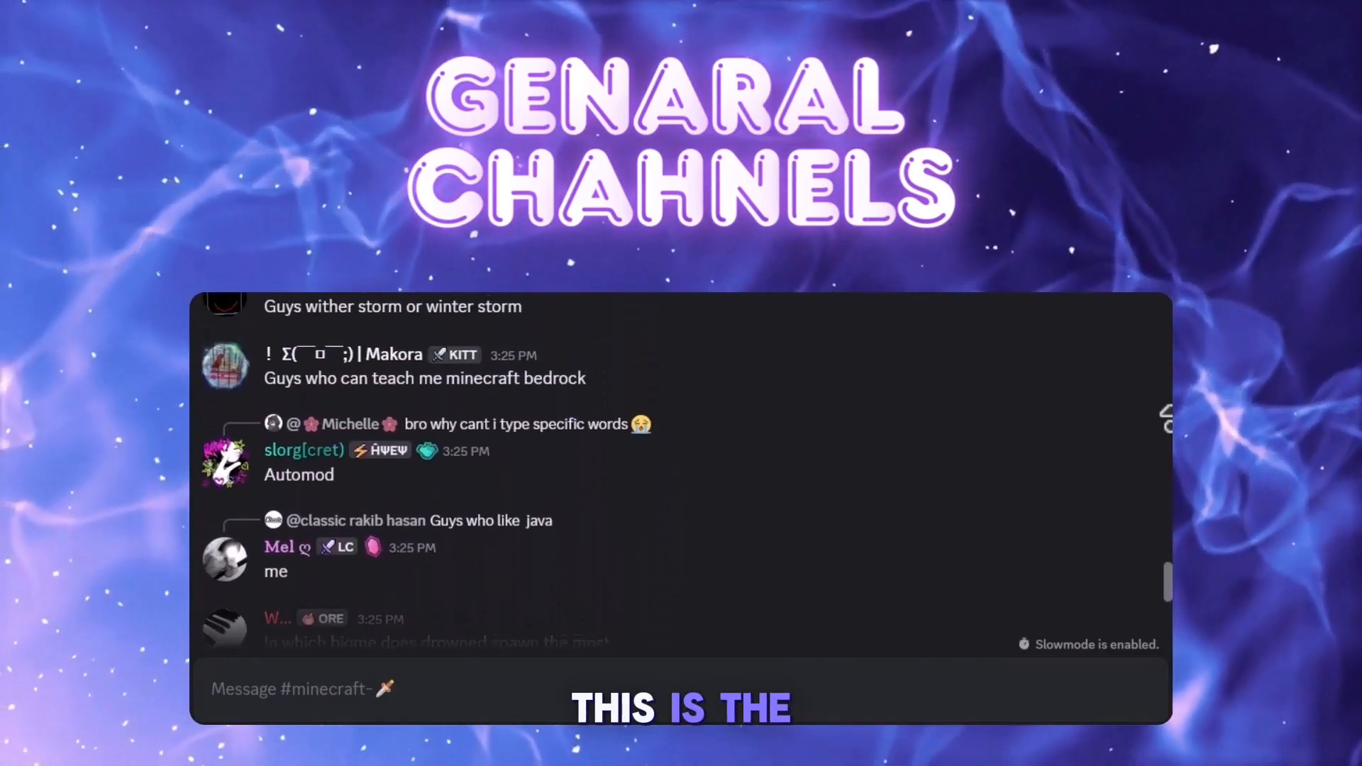
pyautogui.scroll(1, 1167, 419)
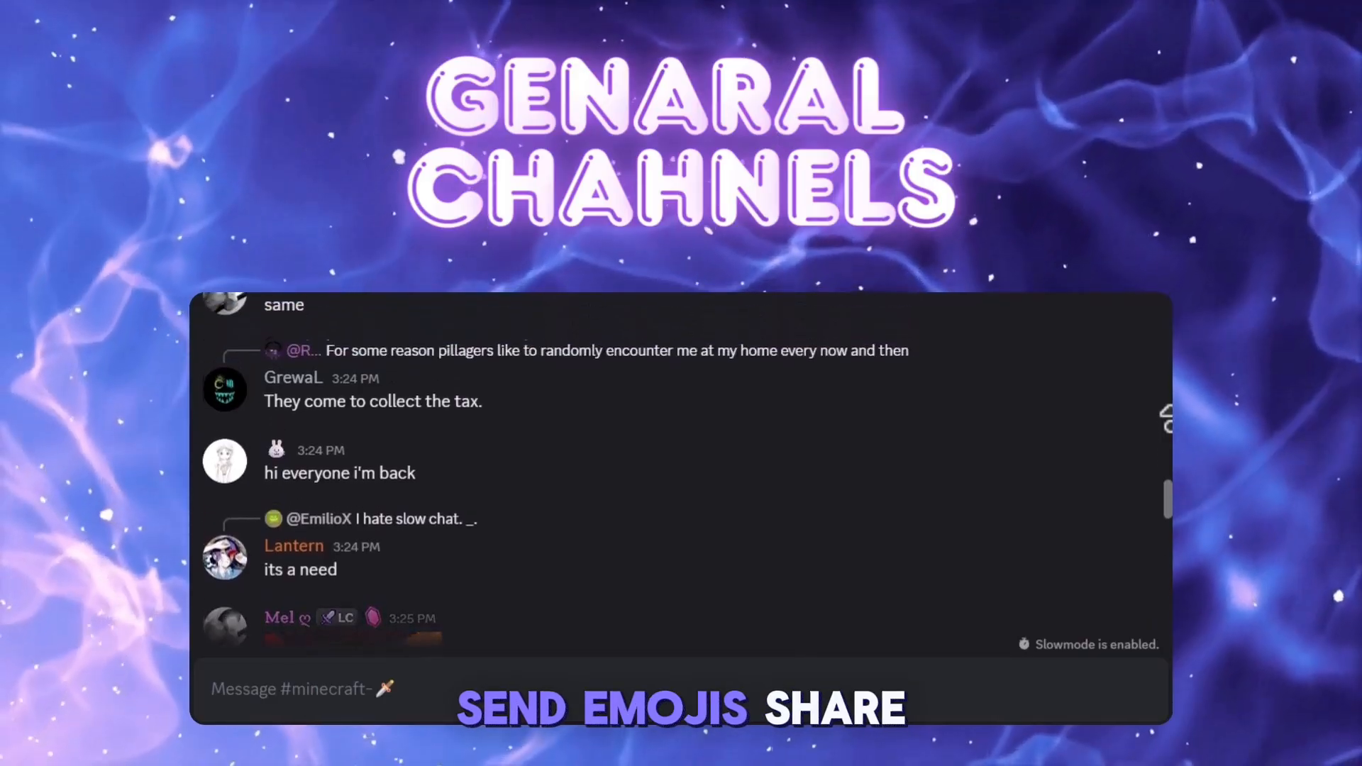
pyautogui.scroll(4, 1167, 419)
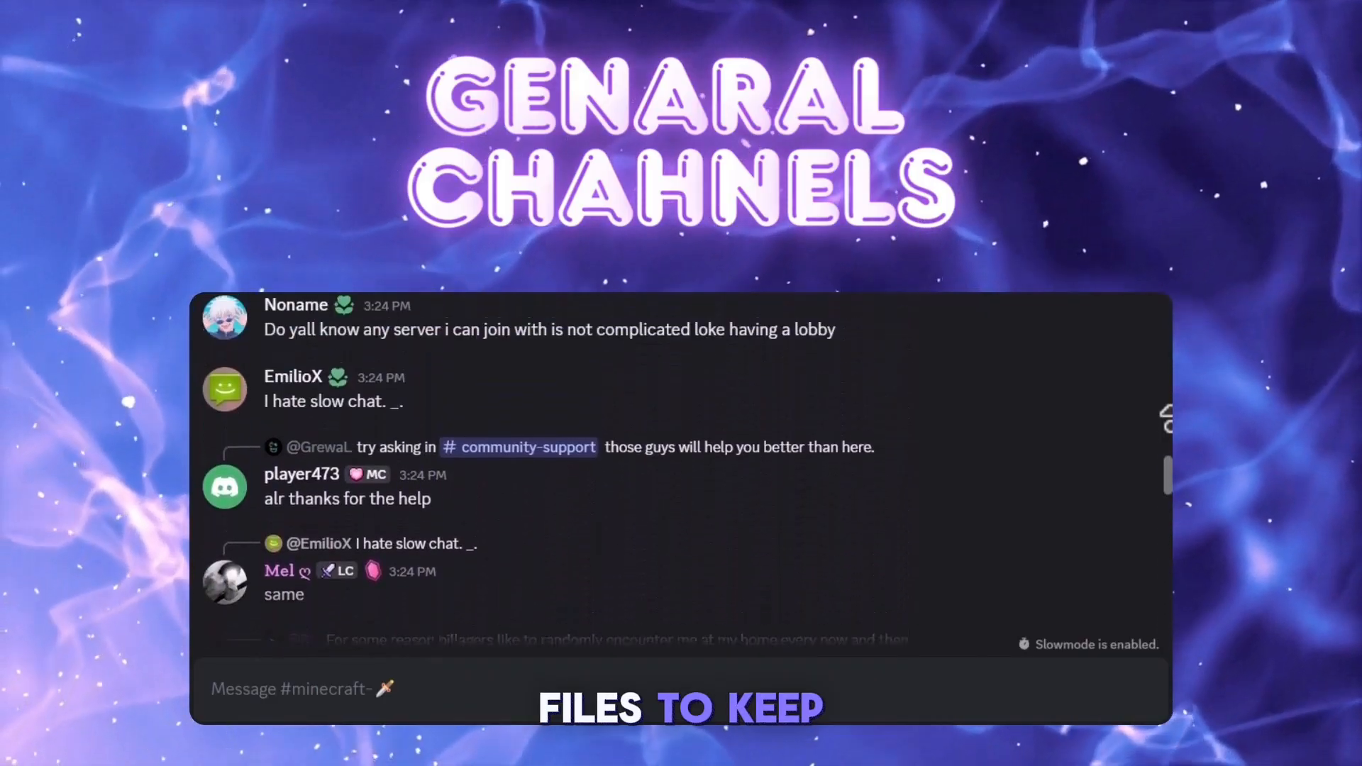
pyautogui.scroll(4, 1168, 418)
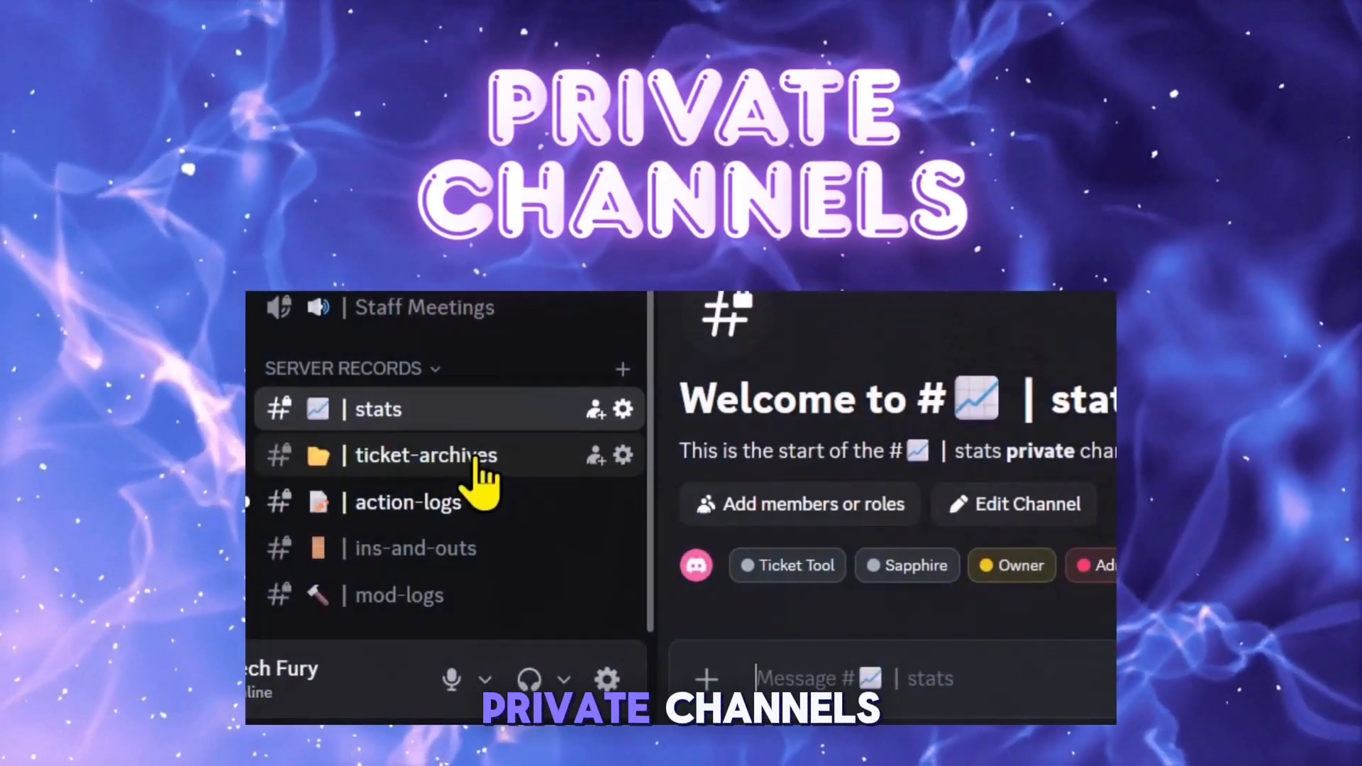
# Step: View the private ticket-archives, action-logs, ins-and-outs and mod-logs channels in the SERVER RECORDS category, then browse the action-logs entries
pyautogui.click(475, 459)
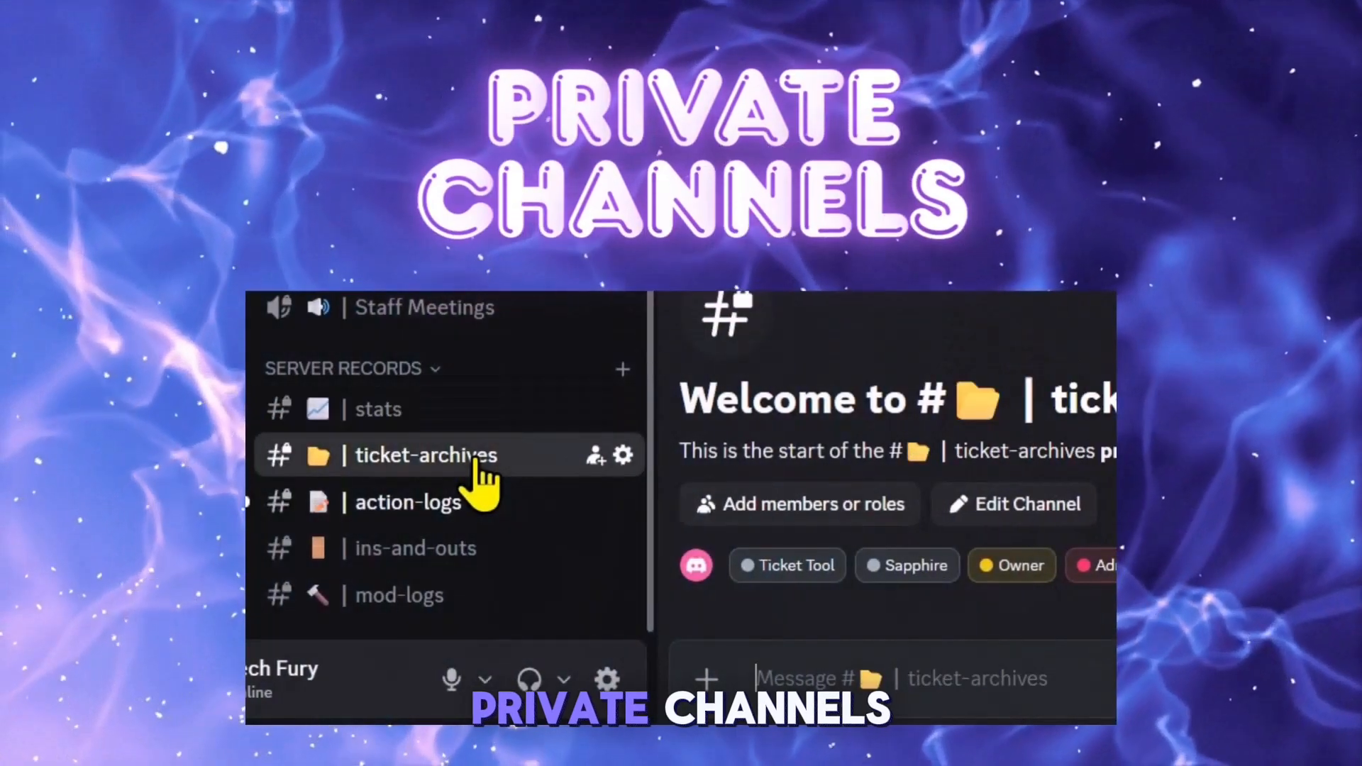
pyautogui.click(469, 511)
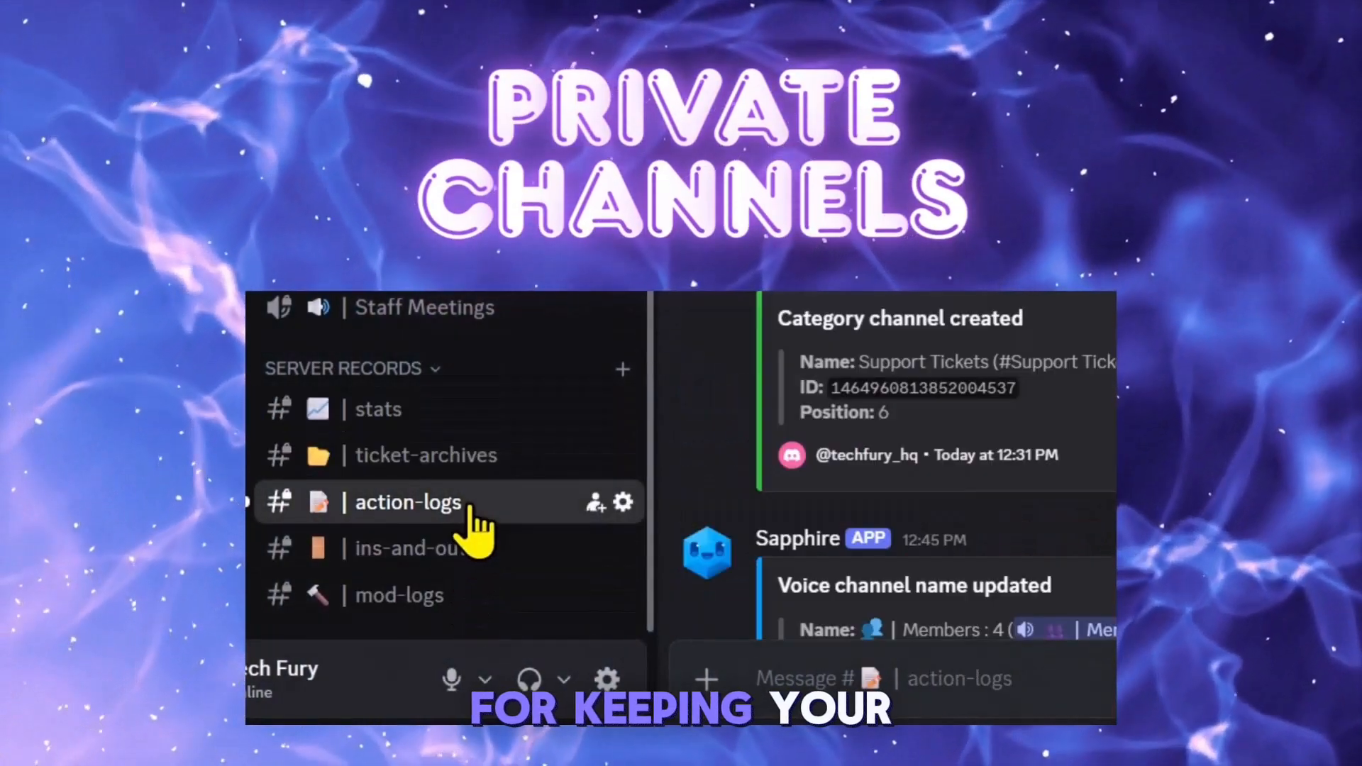
pyautogui.click(458, 561)
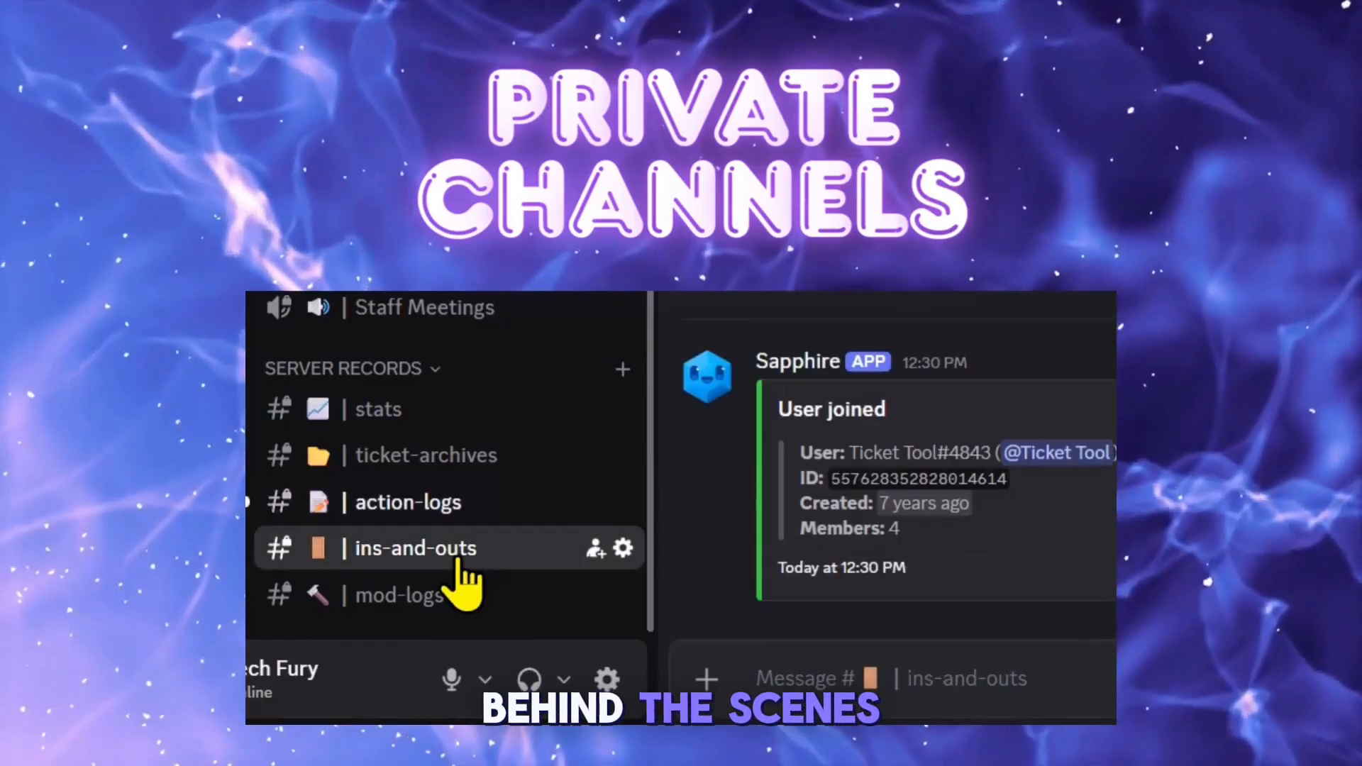
pyautogui.click(456, 589)
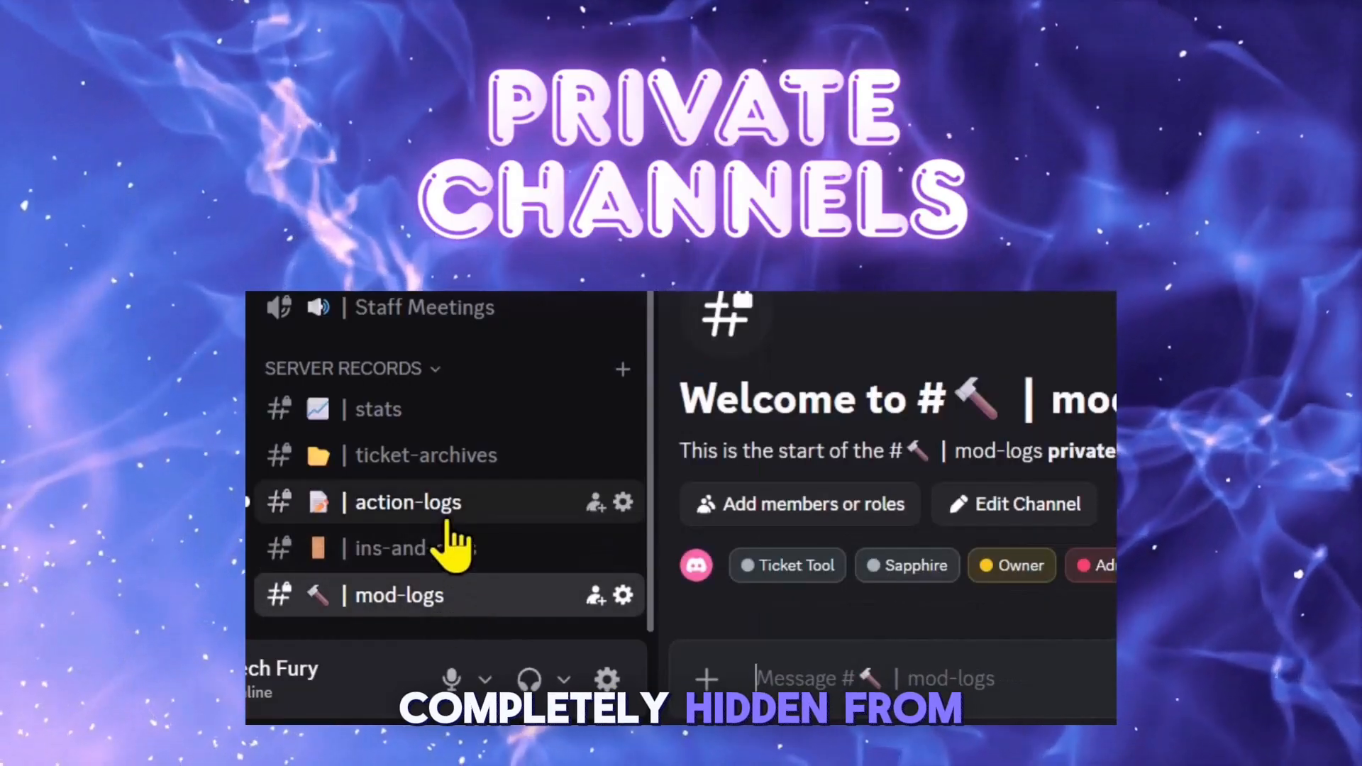
pyautogui.click(448, 515)
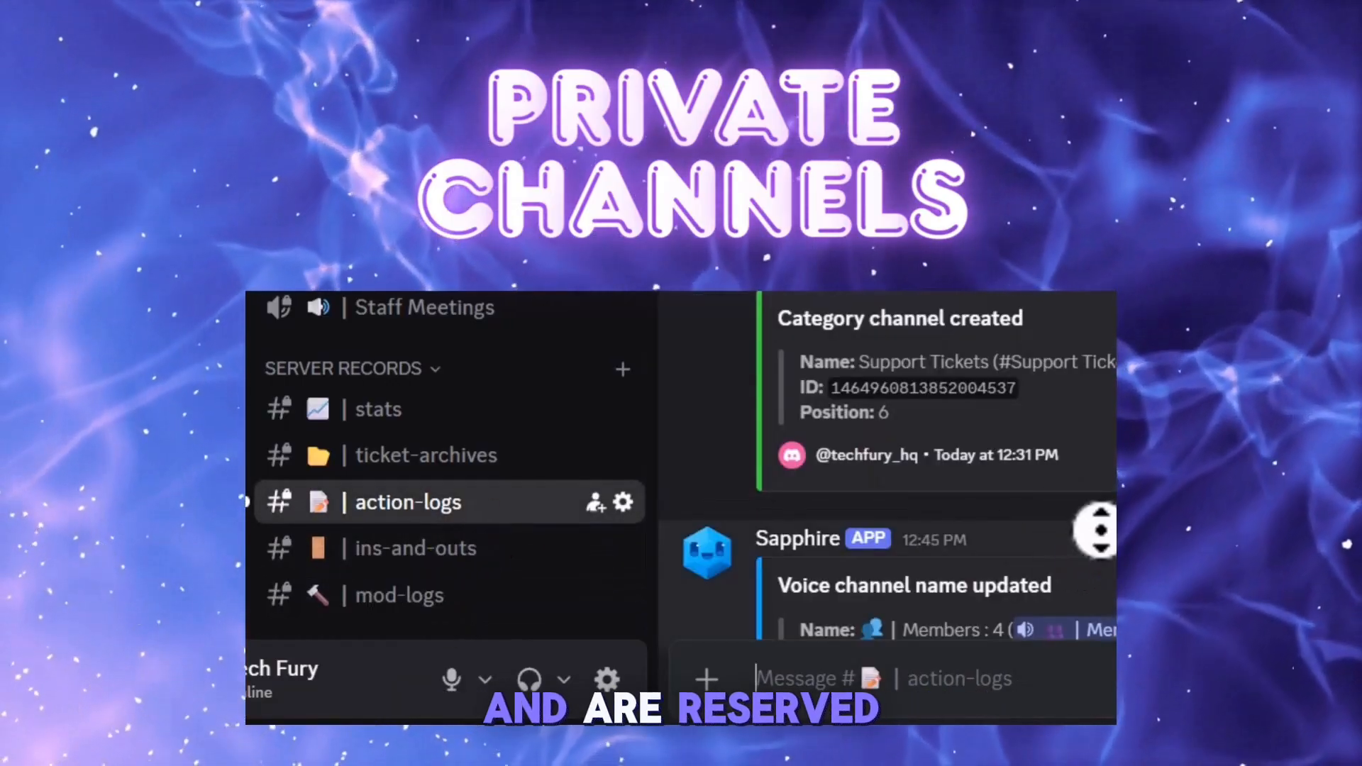
pyautogui.scroll(2, 887, 461)
pyautogui.scroll(4, 887, 461)
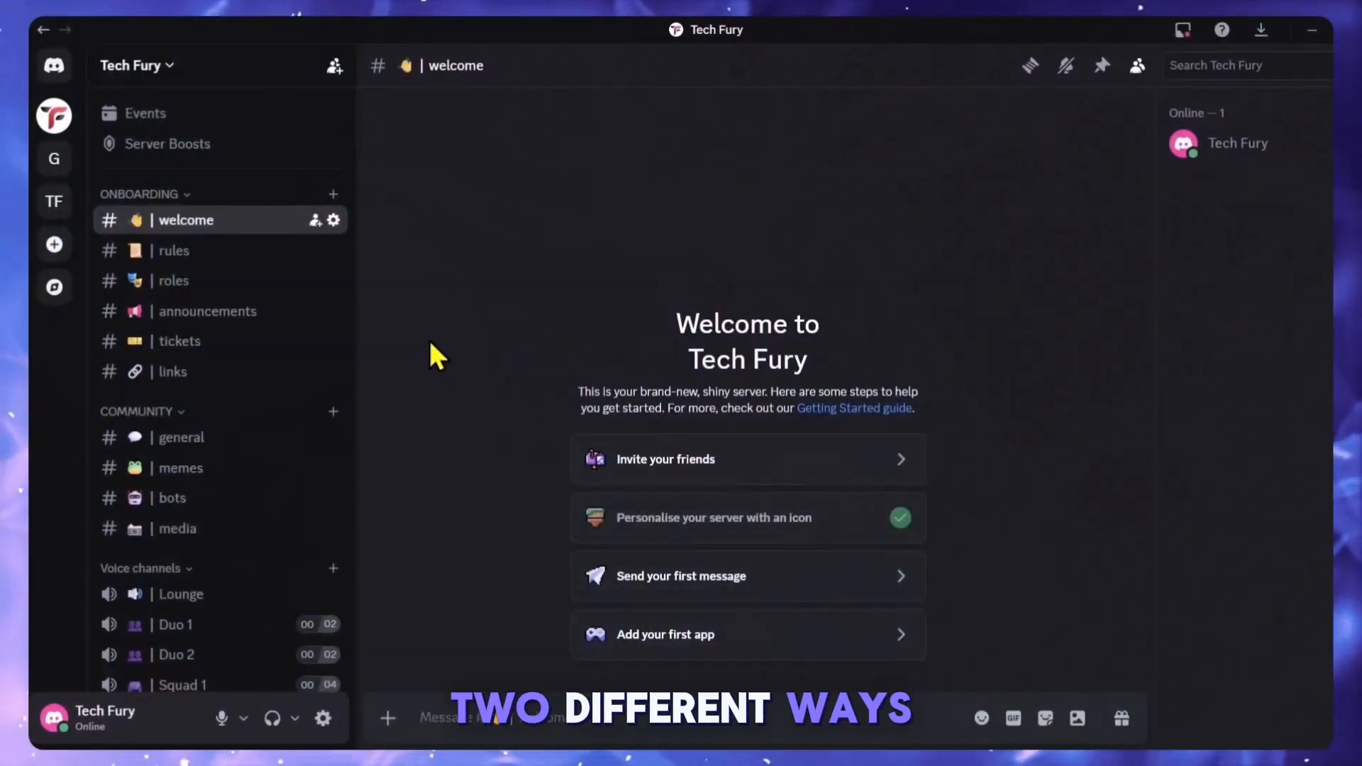
pyautogui.rightClick(179, 224)
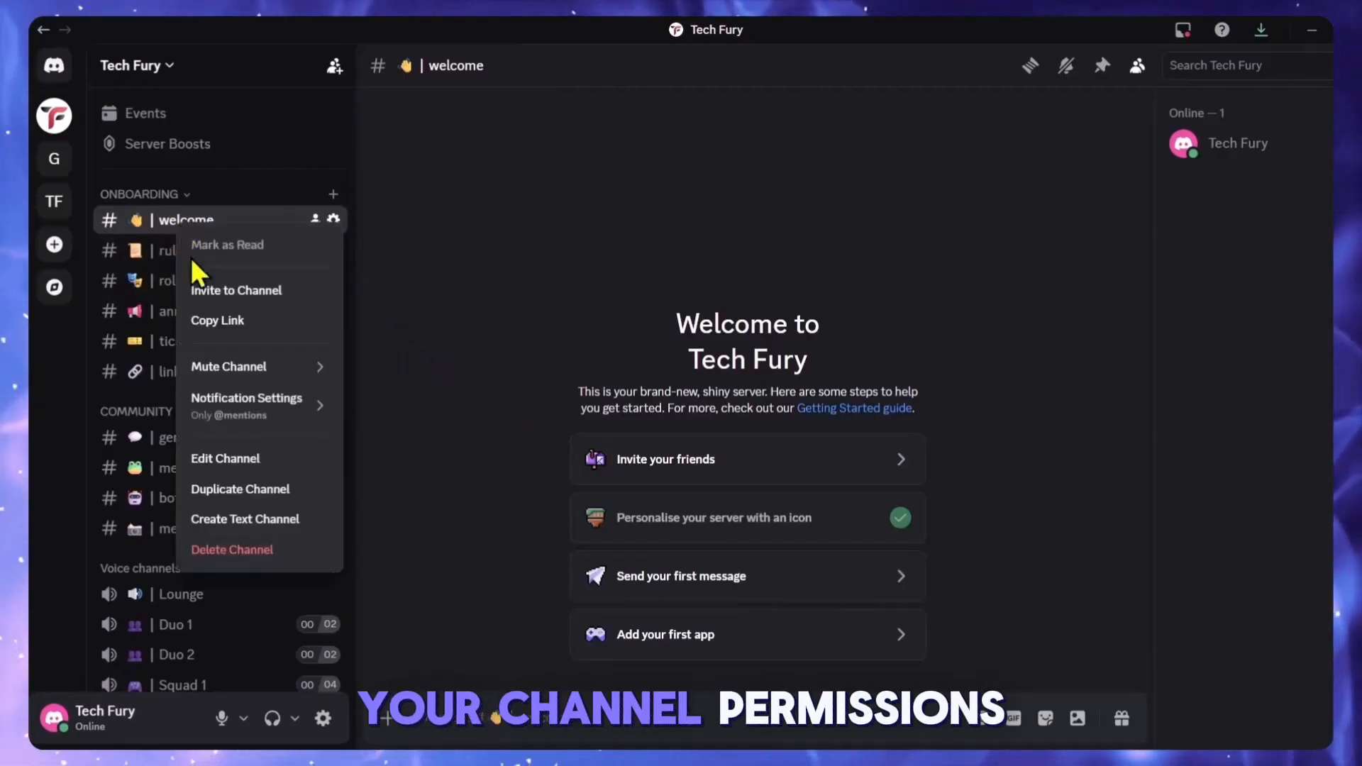
pyautogui.click(235, 464)
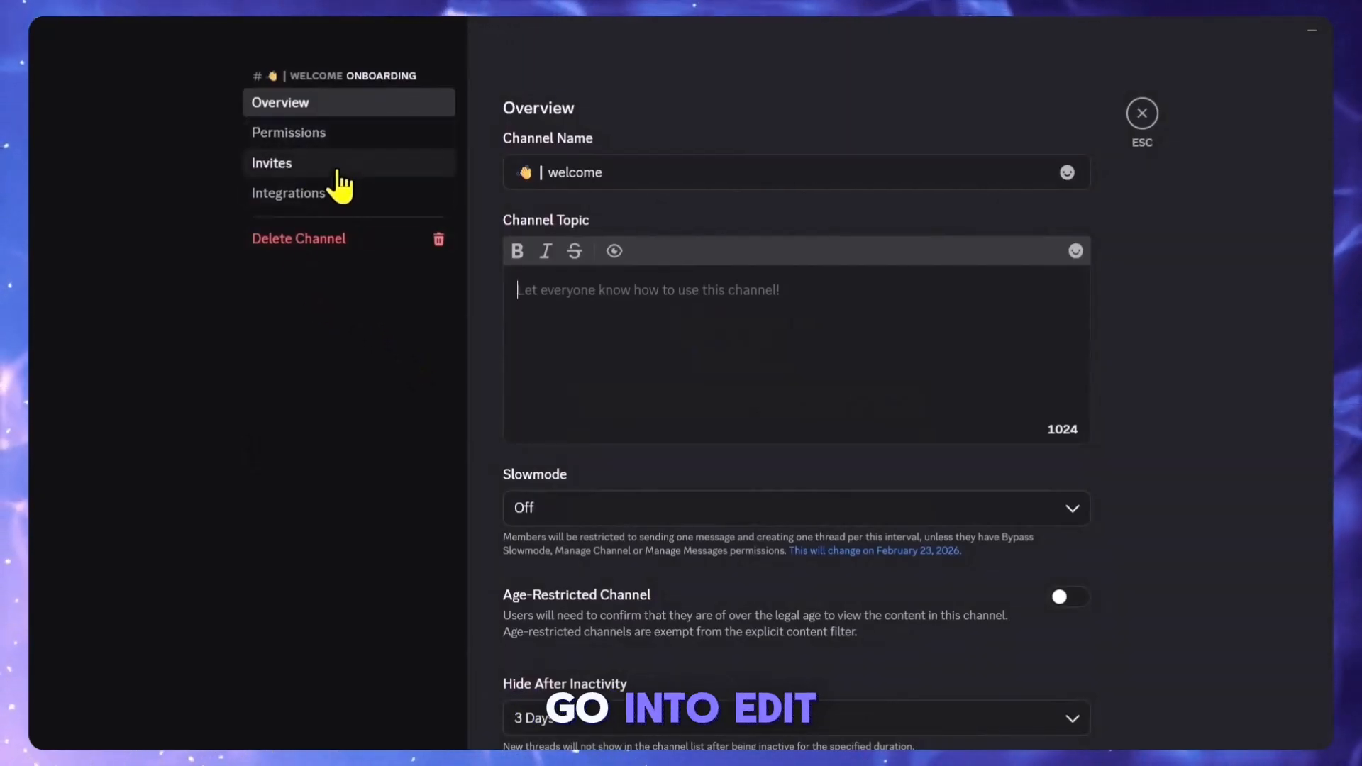
pyautogui.click(354, 138)
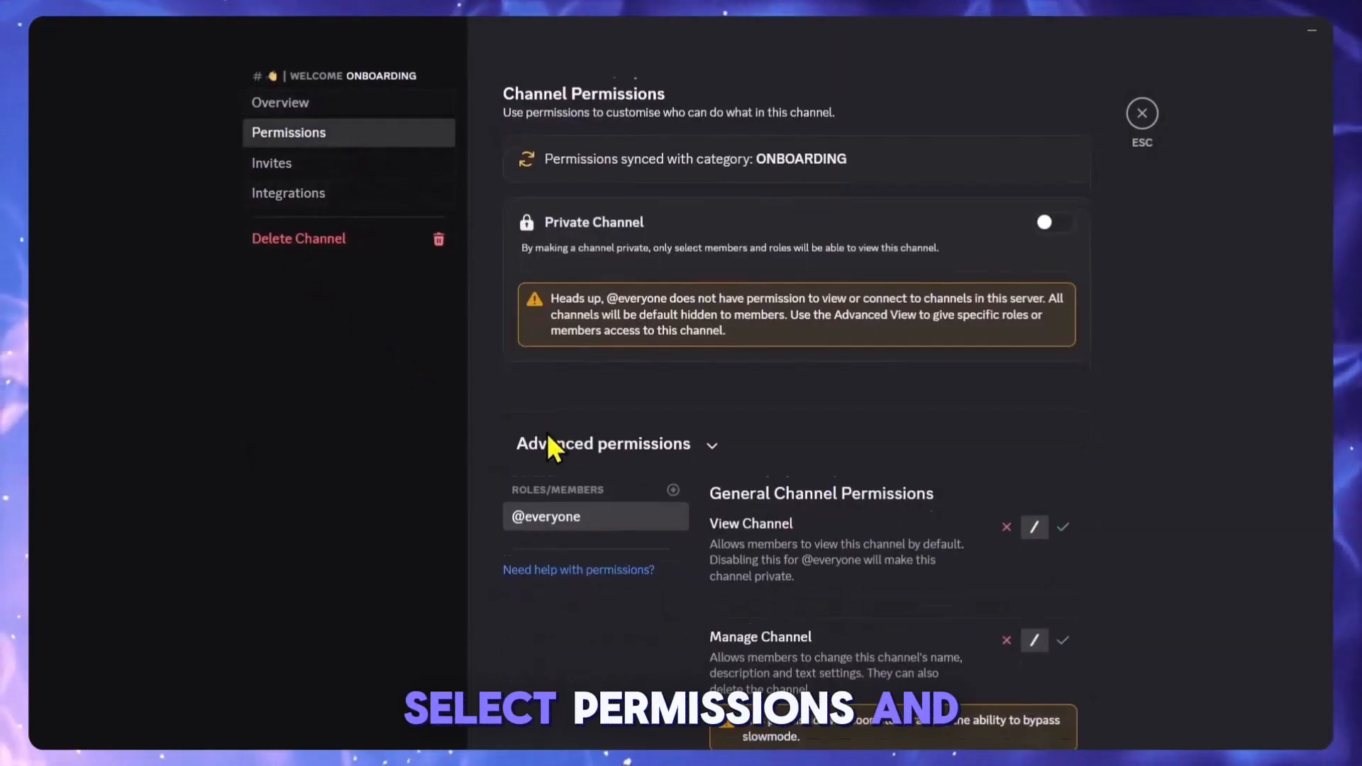
pyautogui.scroll(-3, 547, 433)
pyautogui.click(1062, 328)
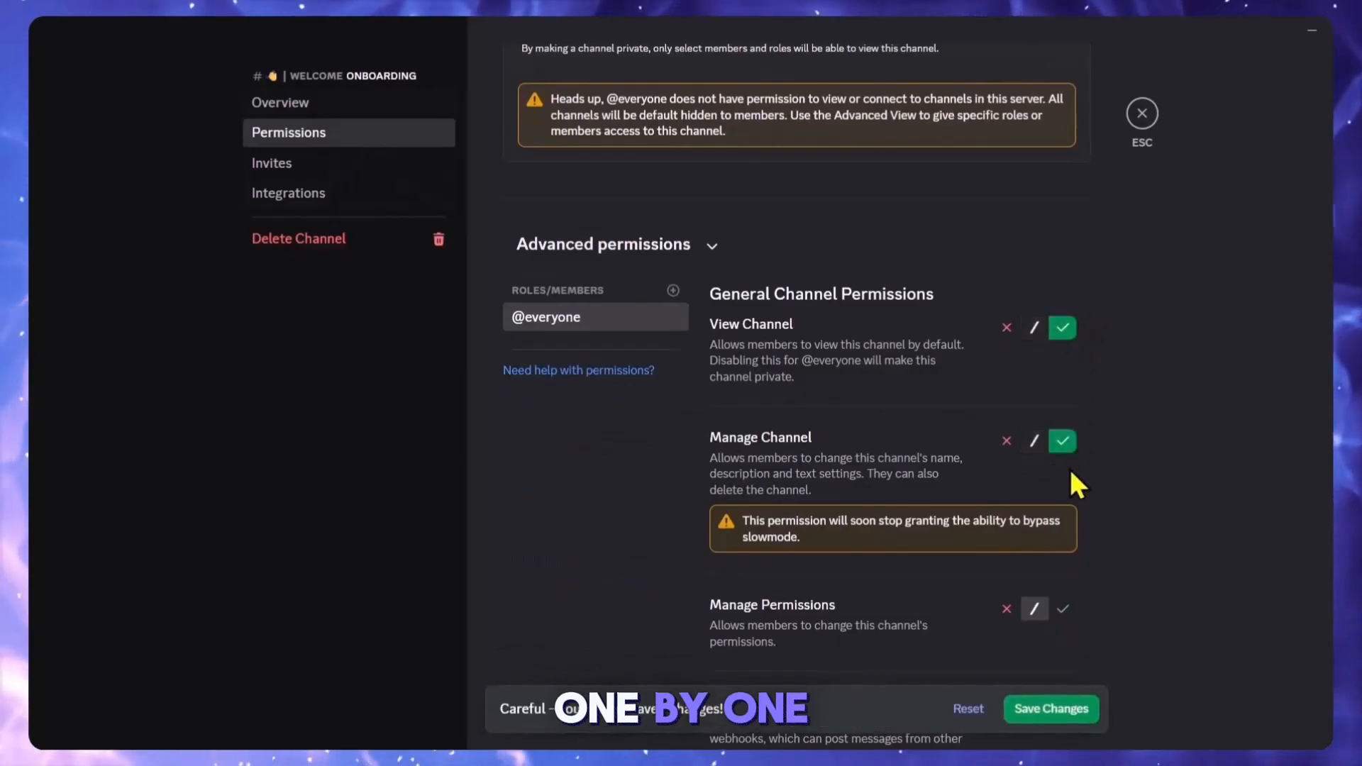
pyautogui.scroll(-3, 1077, 486)
pyautogui.click(1062, 488)
pyautogui.scroll(-2, 1063, 490)
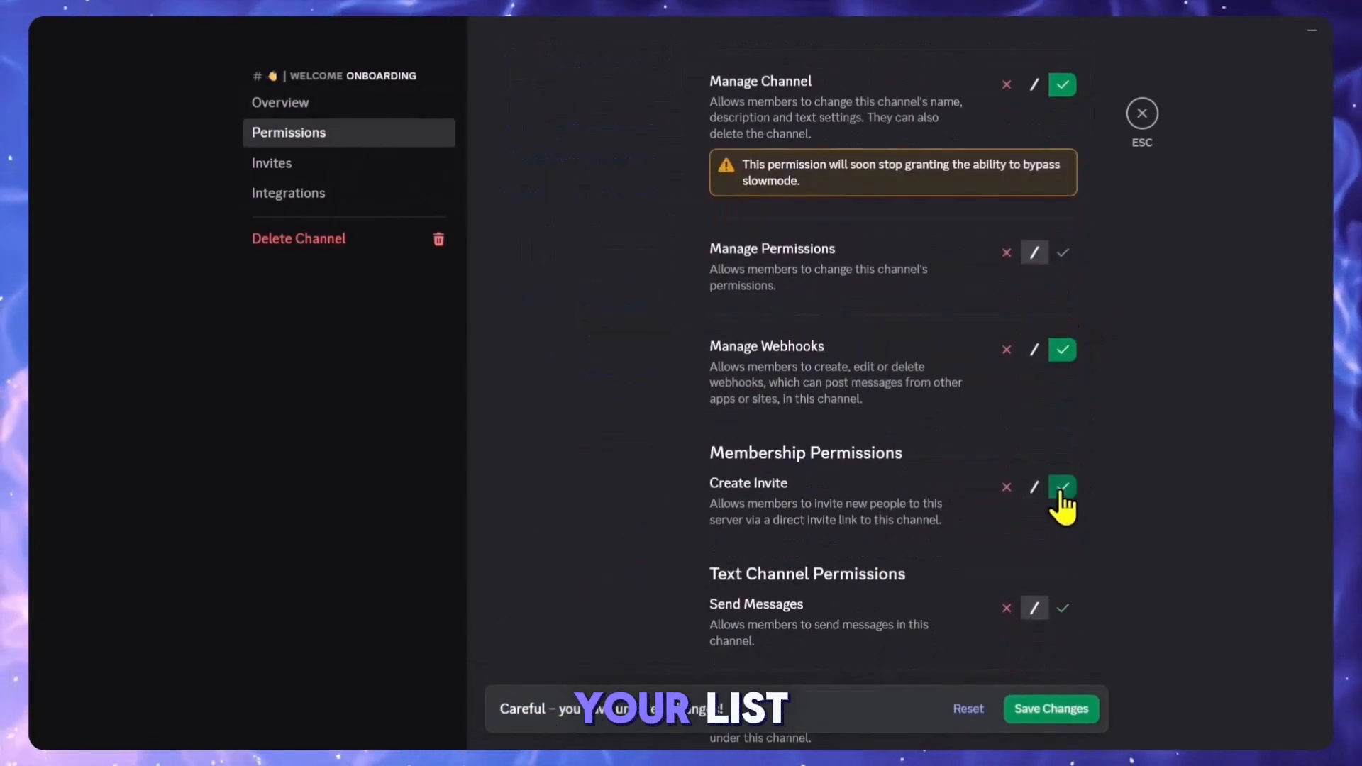
pyautogui.click(969, 710)
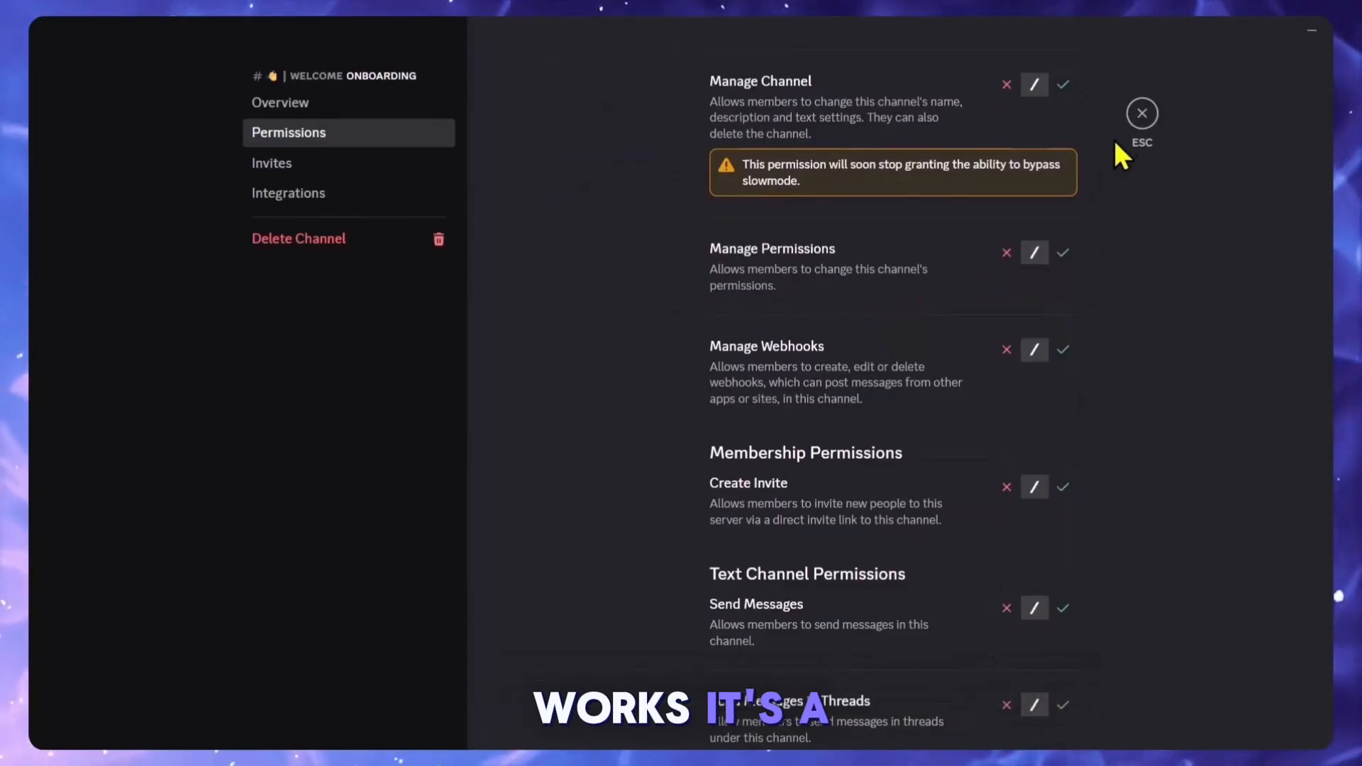
pyautogui.click(1143, 119)
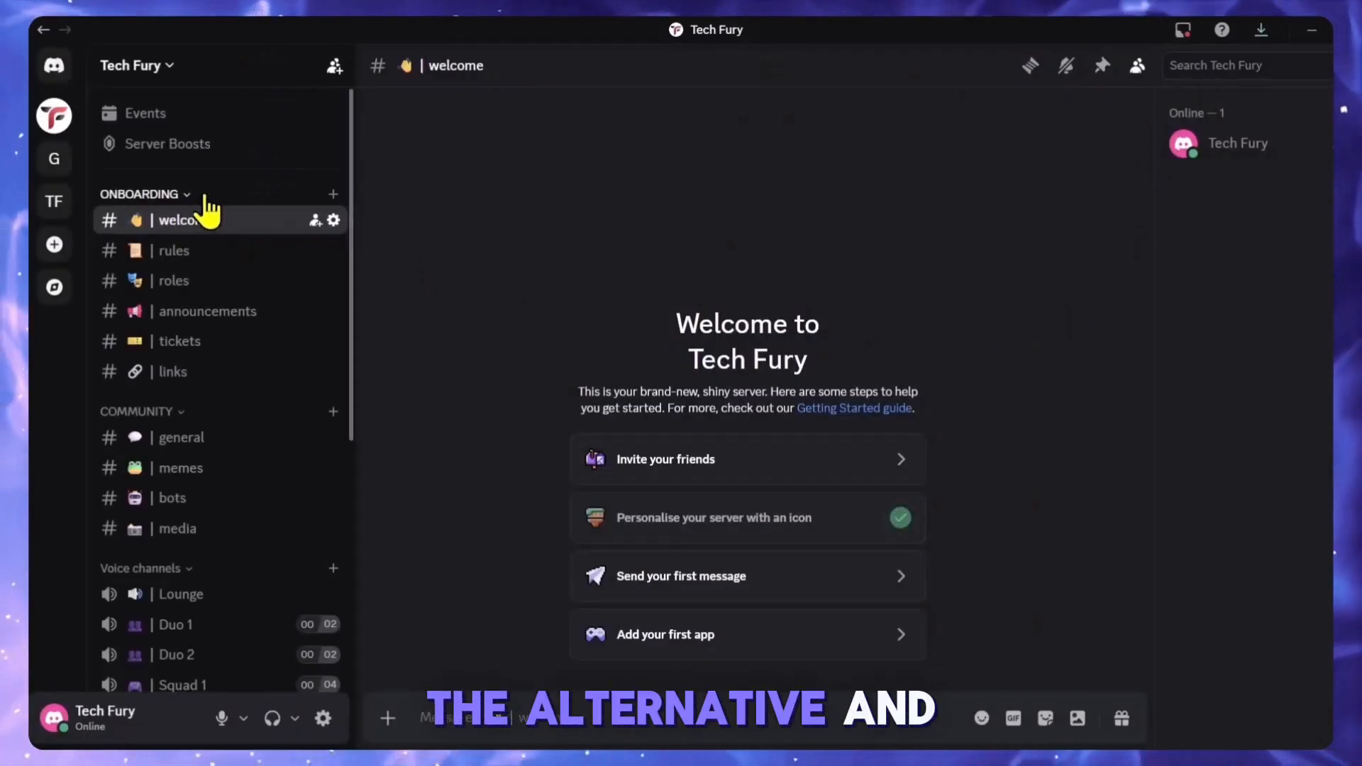
pyautogui.rightClick(198, 196)
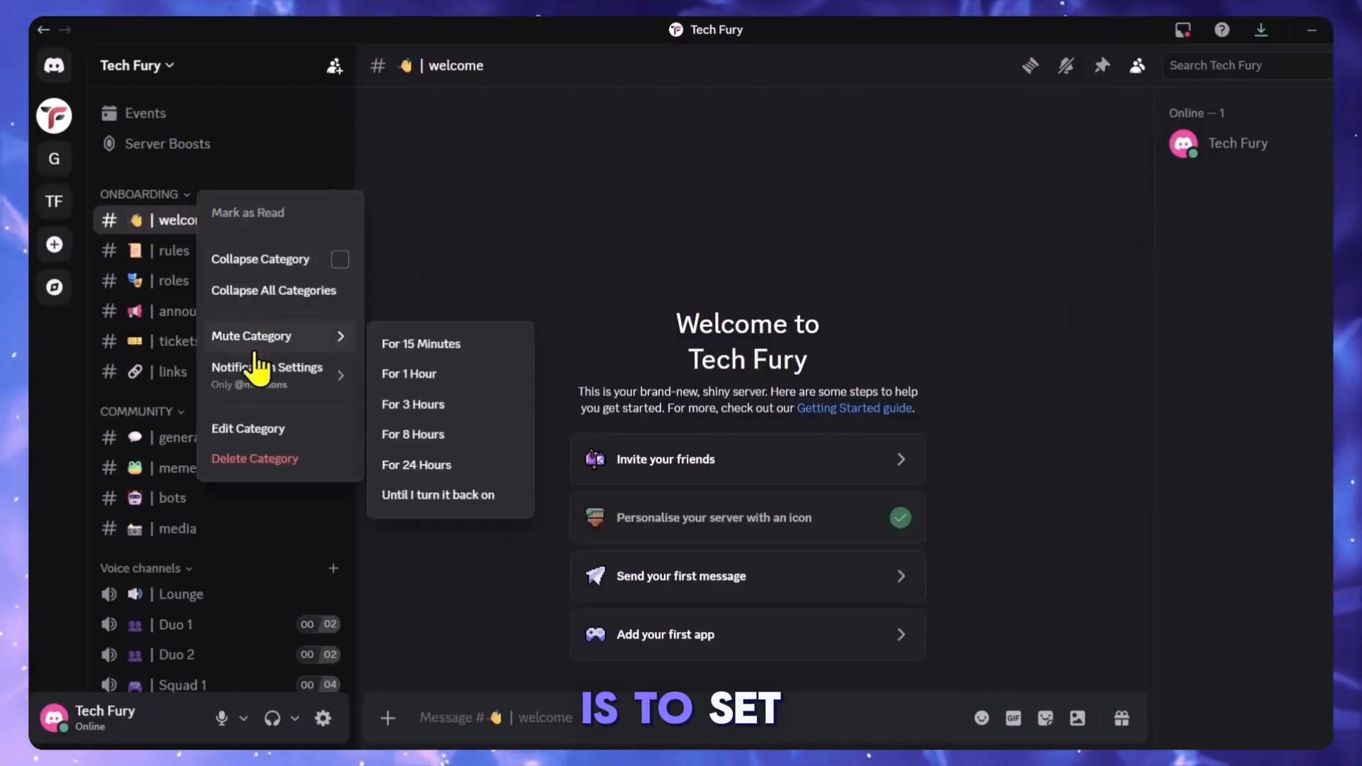
pyautogui.click(217, 428)
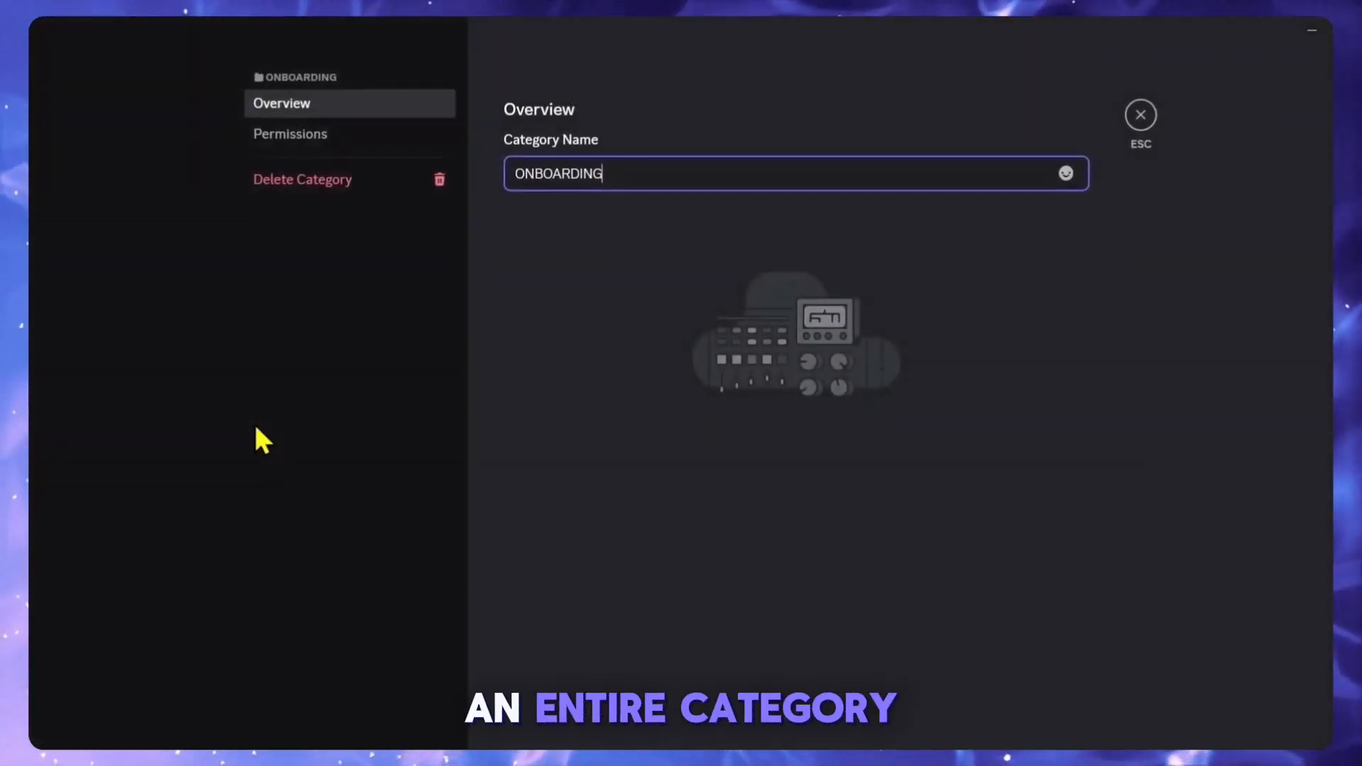
pyautogui.click(335, 138)
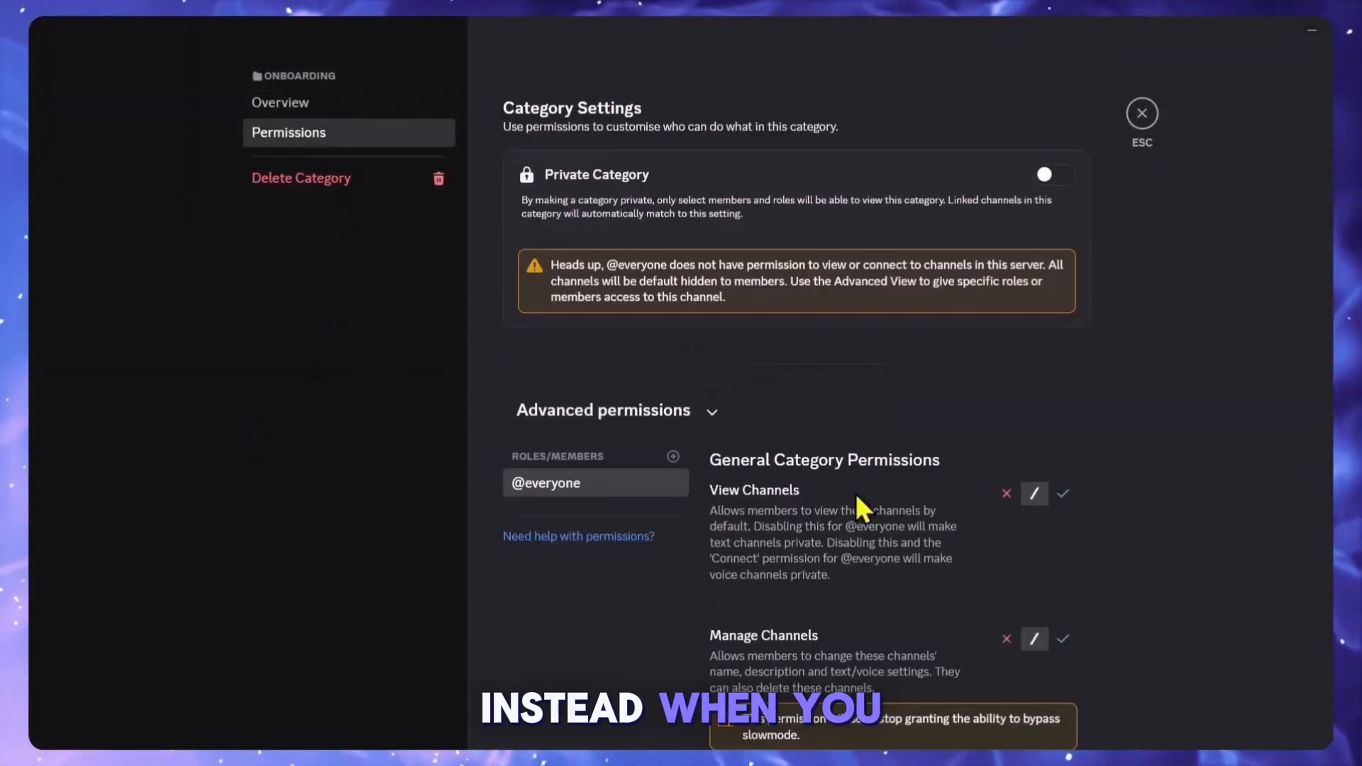
pyautogui.click(1062, 495)
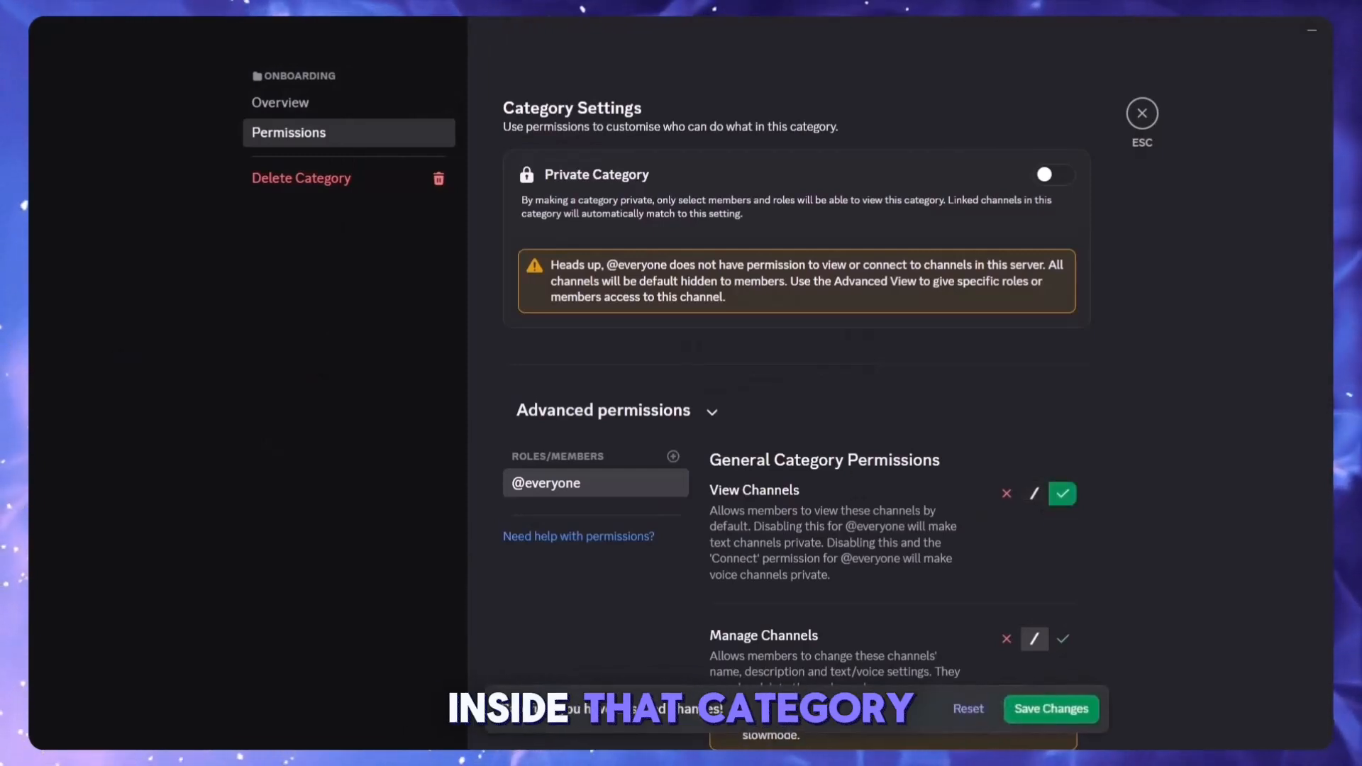
pyautogui.scroll(-6, 1135, 479)
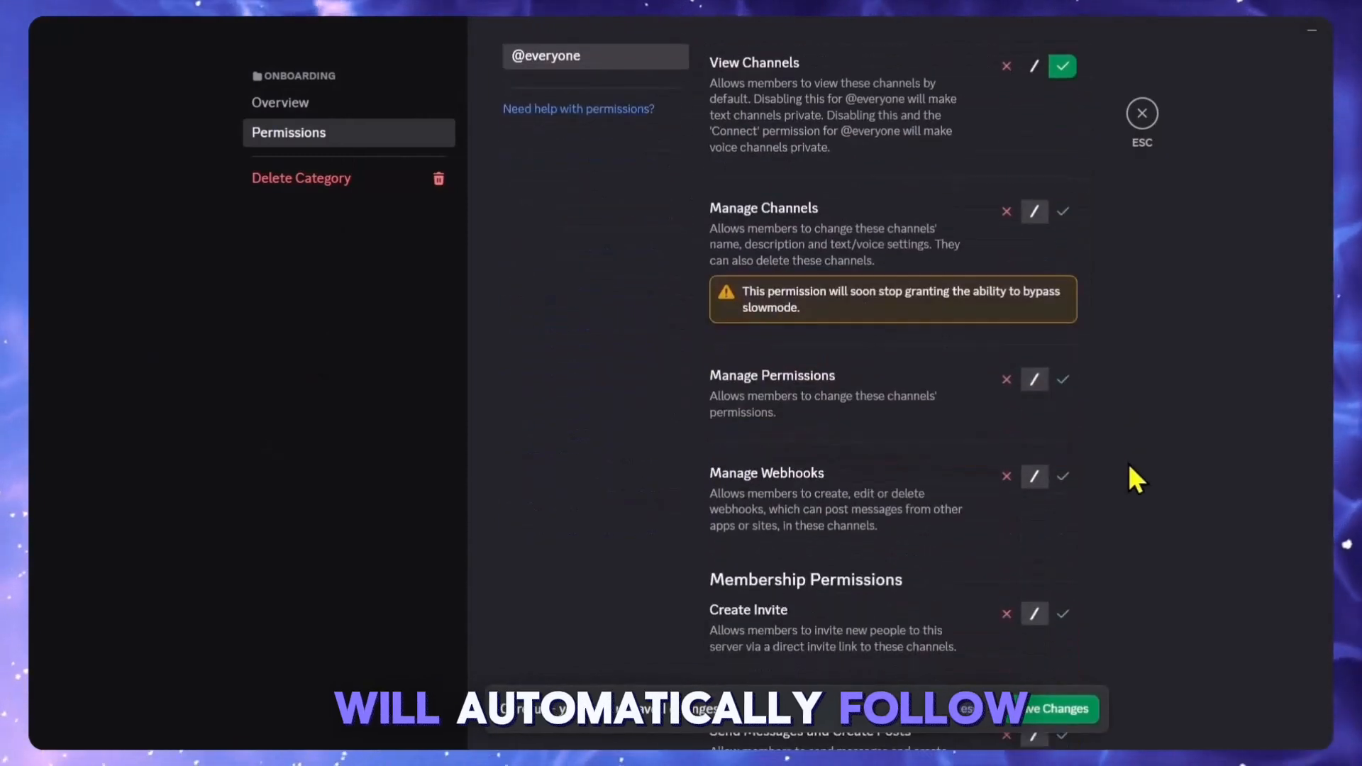
pyautogui.scroll(-3, 1136, 479)
pyautogui.click(1062, 401)
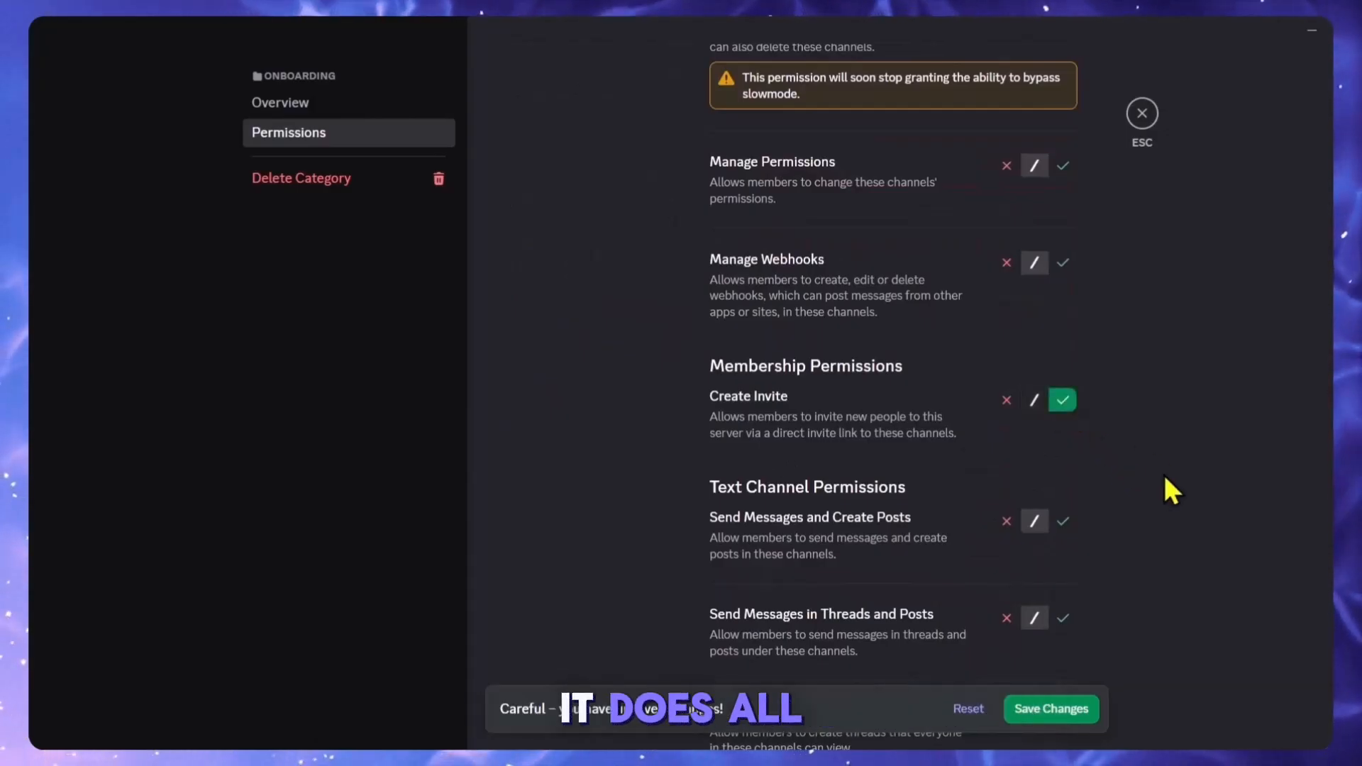
pyautogui.scroll(-5, 1164, 476)
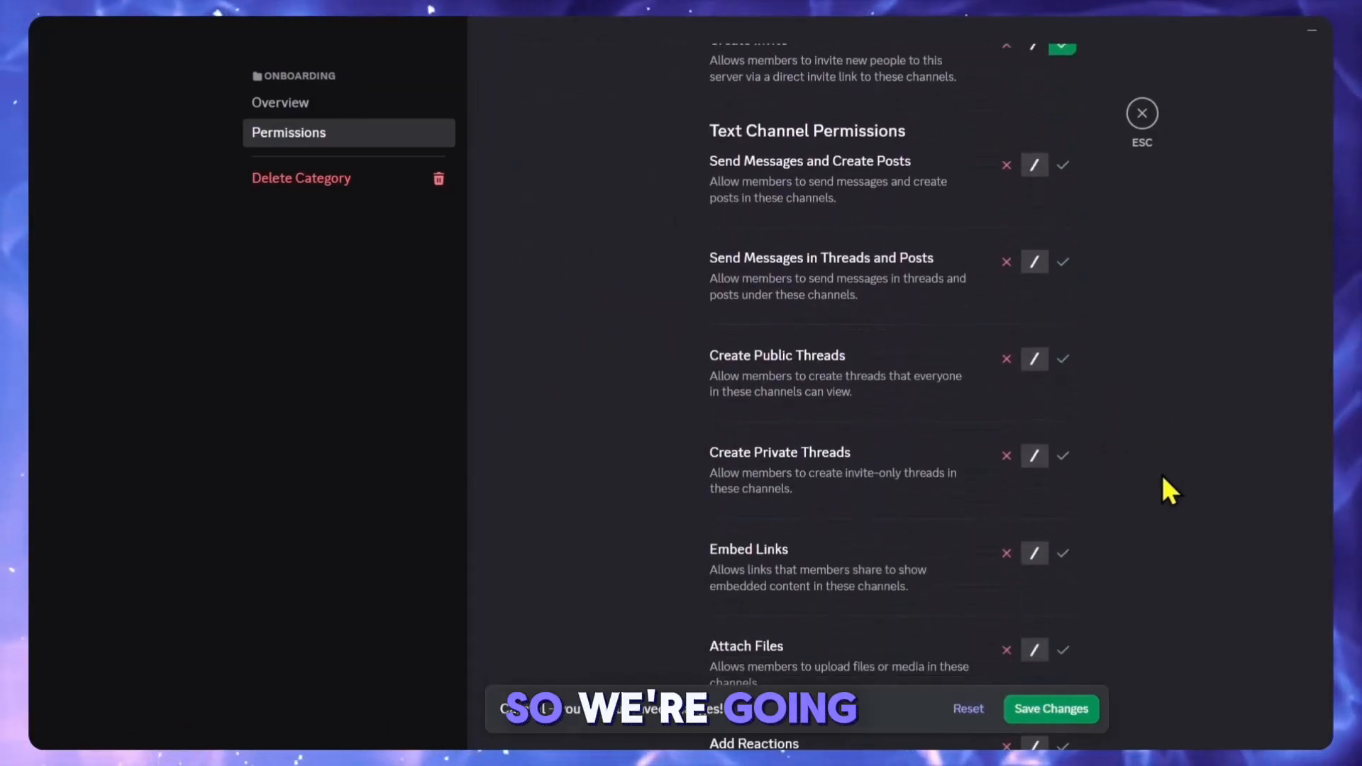
pyautogui.scroll(-10, 1162, 477)
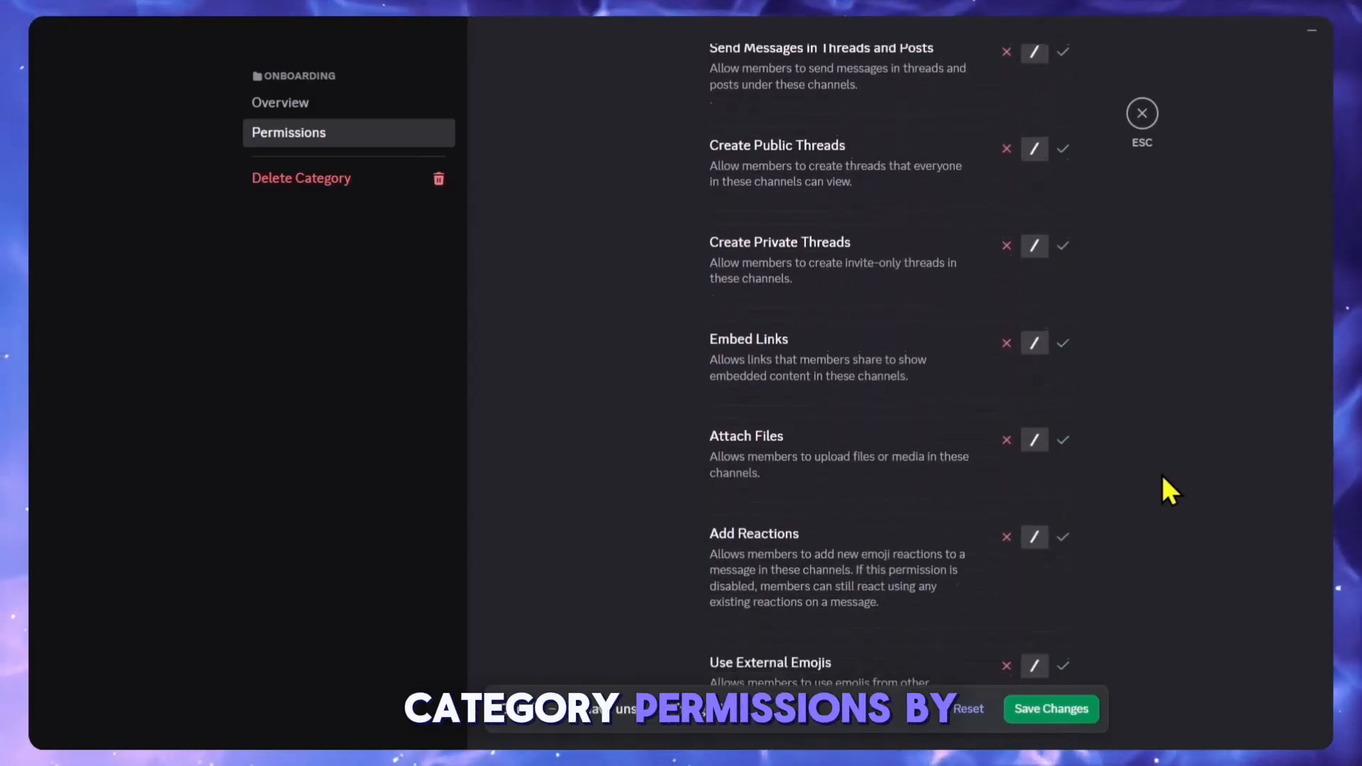
pyautogui.scroll(-10, 1127, 489)
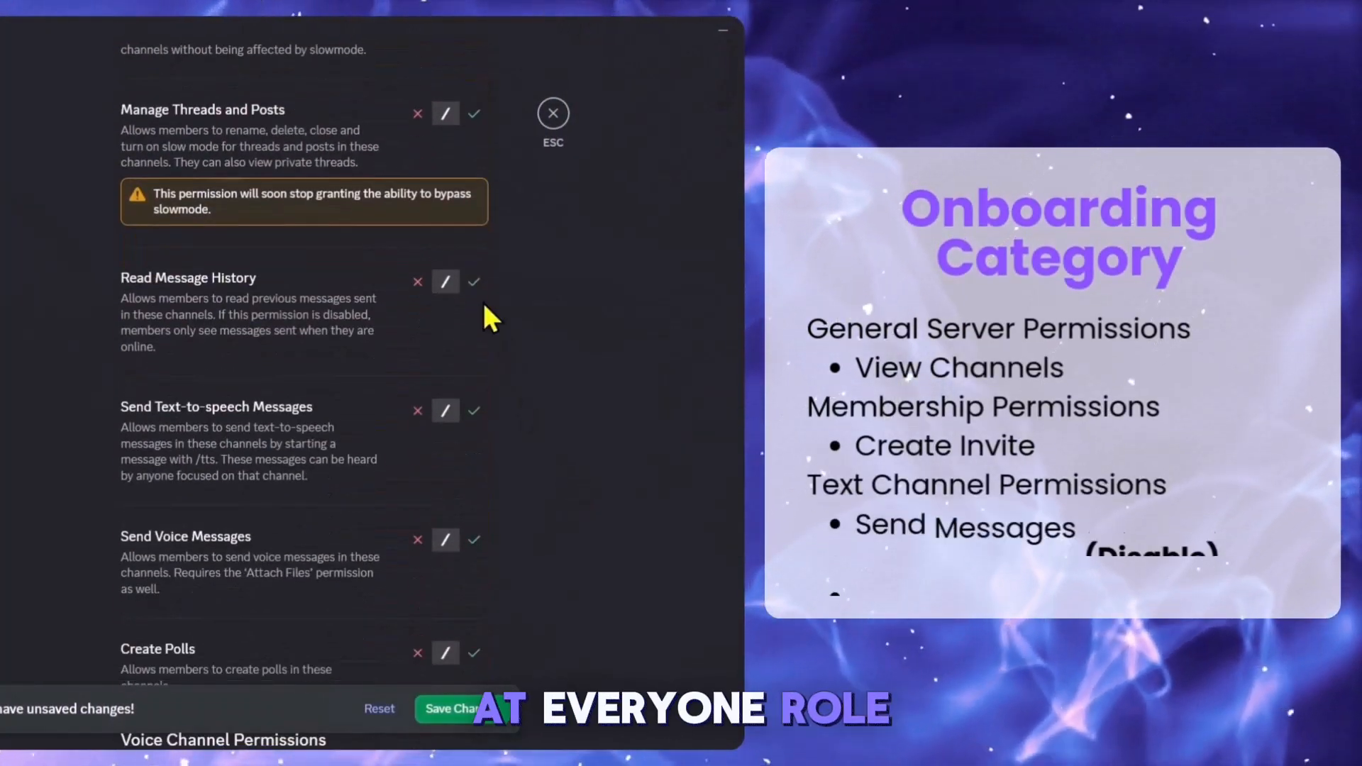
pyautogui.scroll(-2, 586, 457)
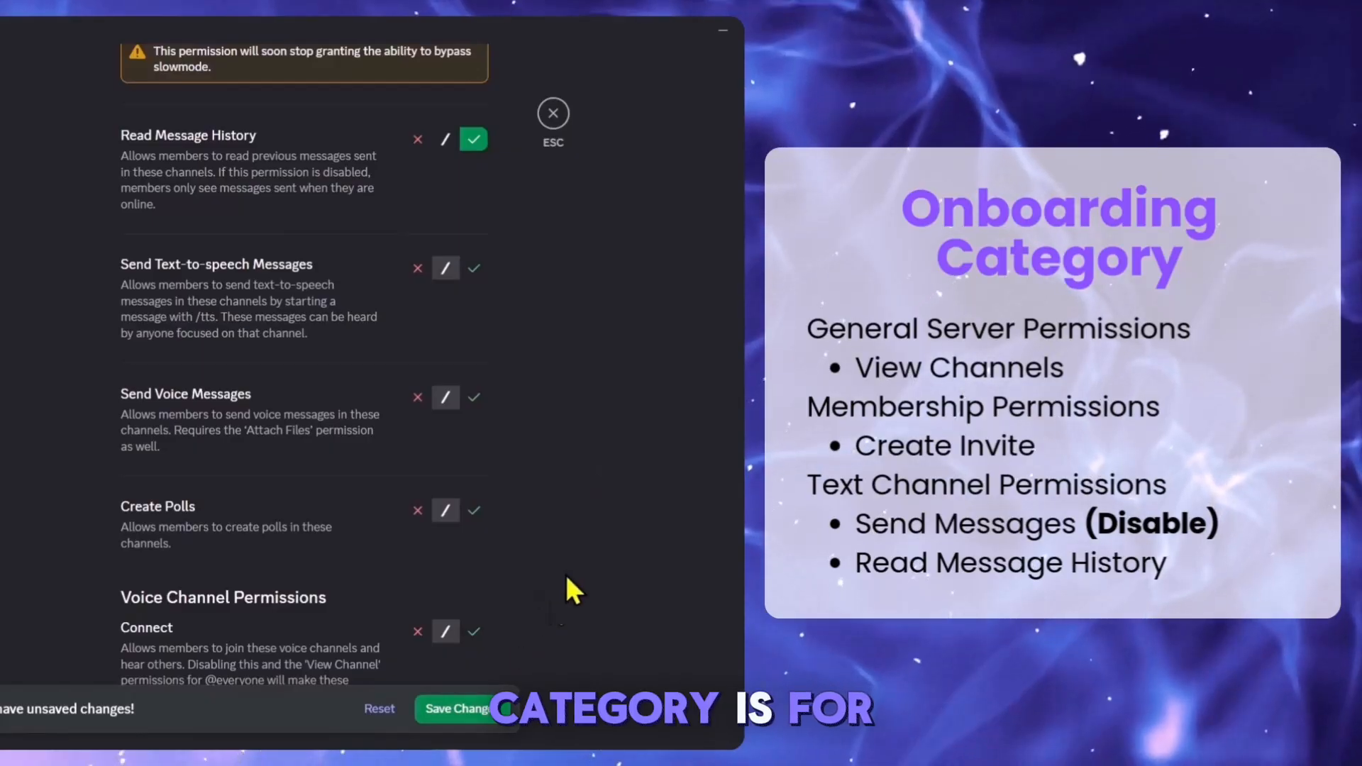
pyautogui.click(479, 715)
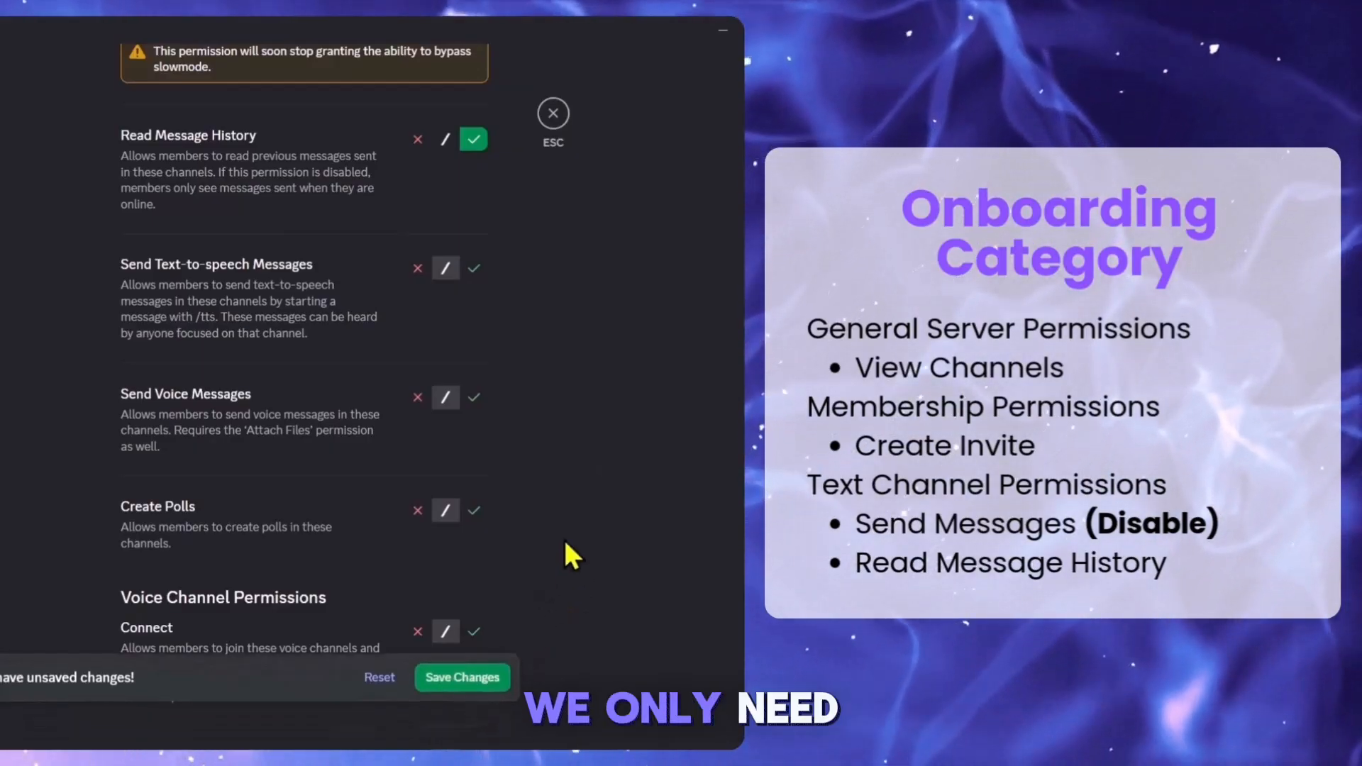
pyautogui.scroll(4, 564, 531)
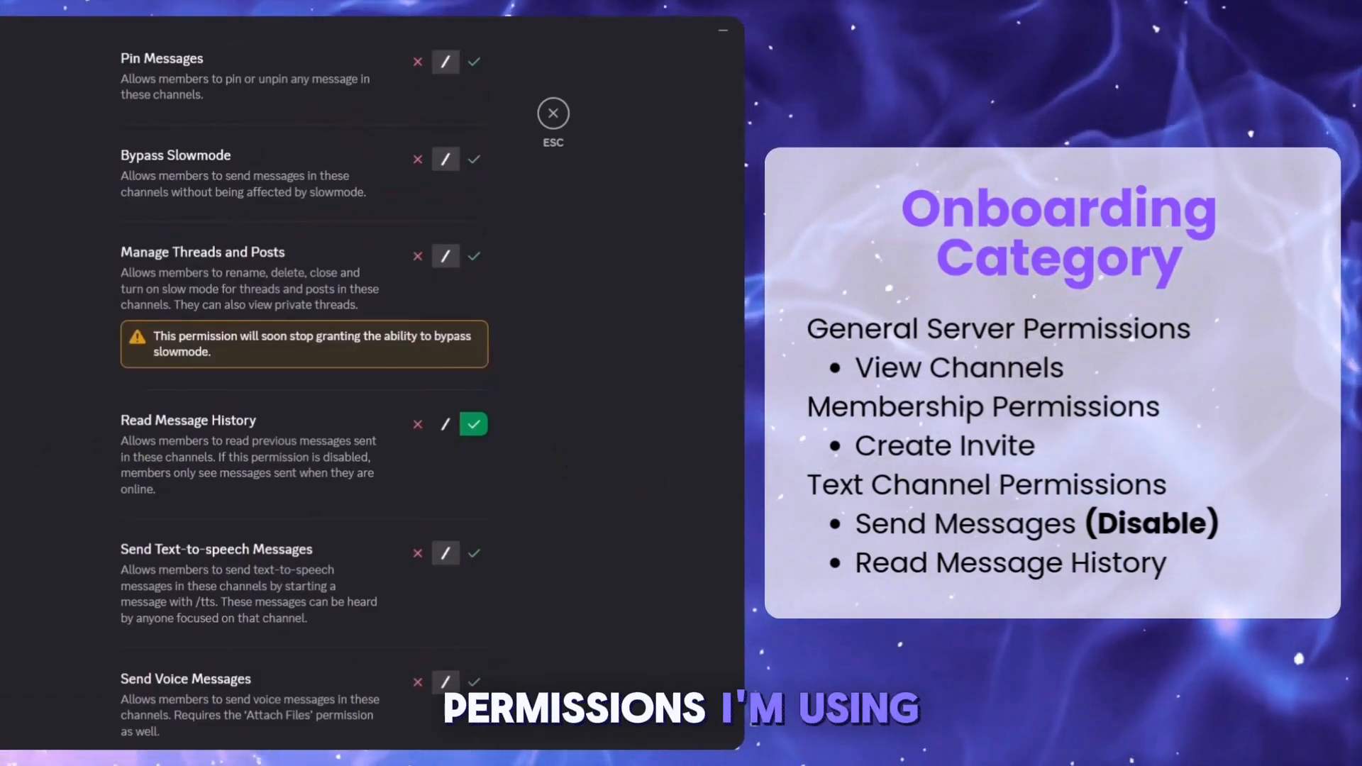
pyautogui.scroll(15, 19, 454)
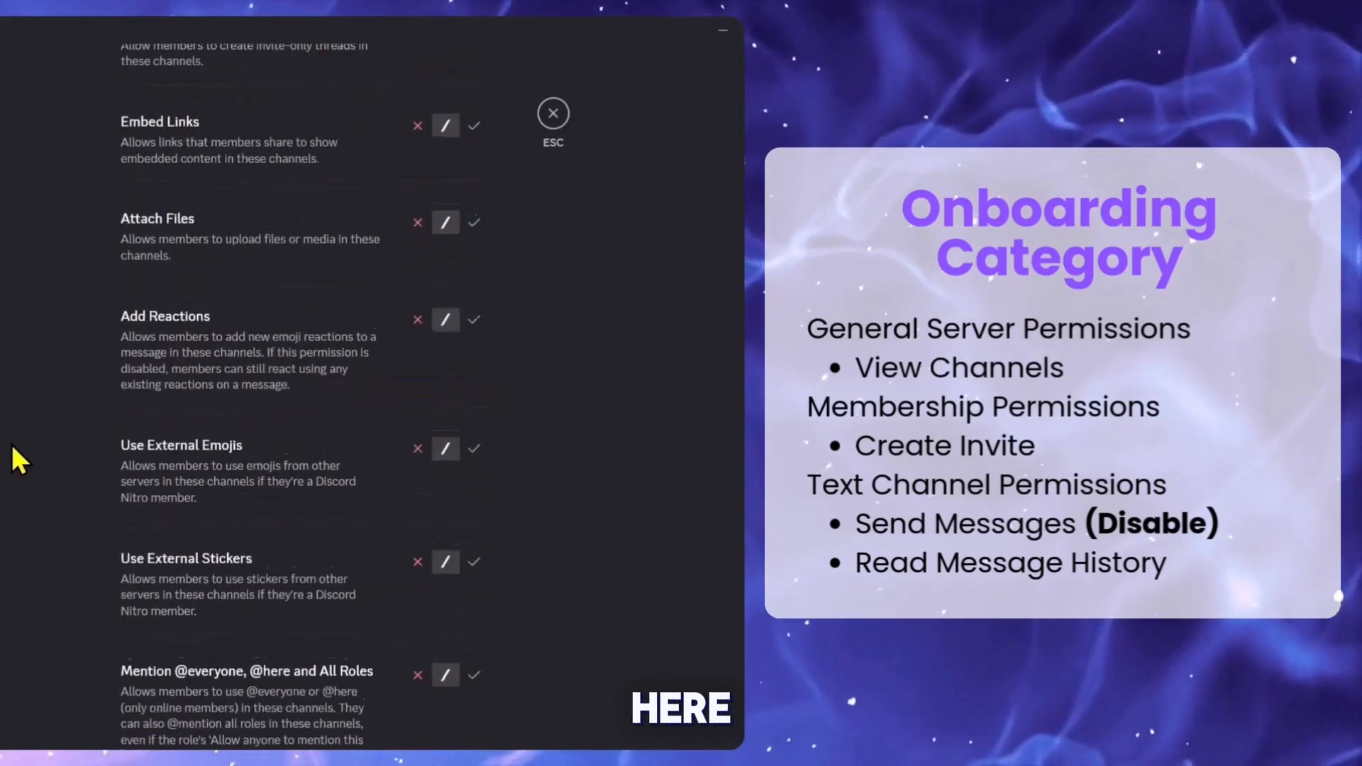
# Step: Add another role to the ONBOARDING category's permissions and allow View Channels and Create Invite for it
pyautogui.click(83, 458)
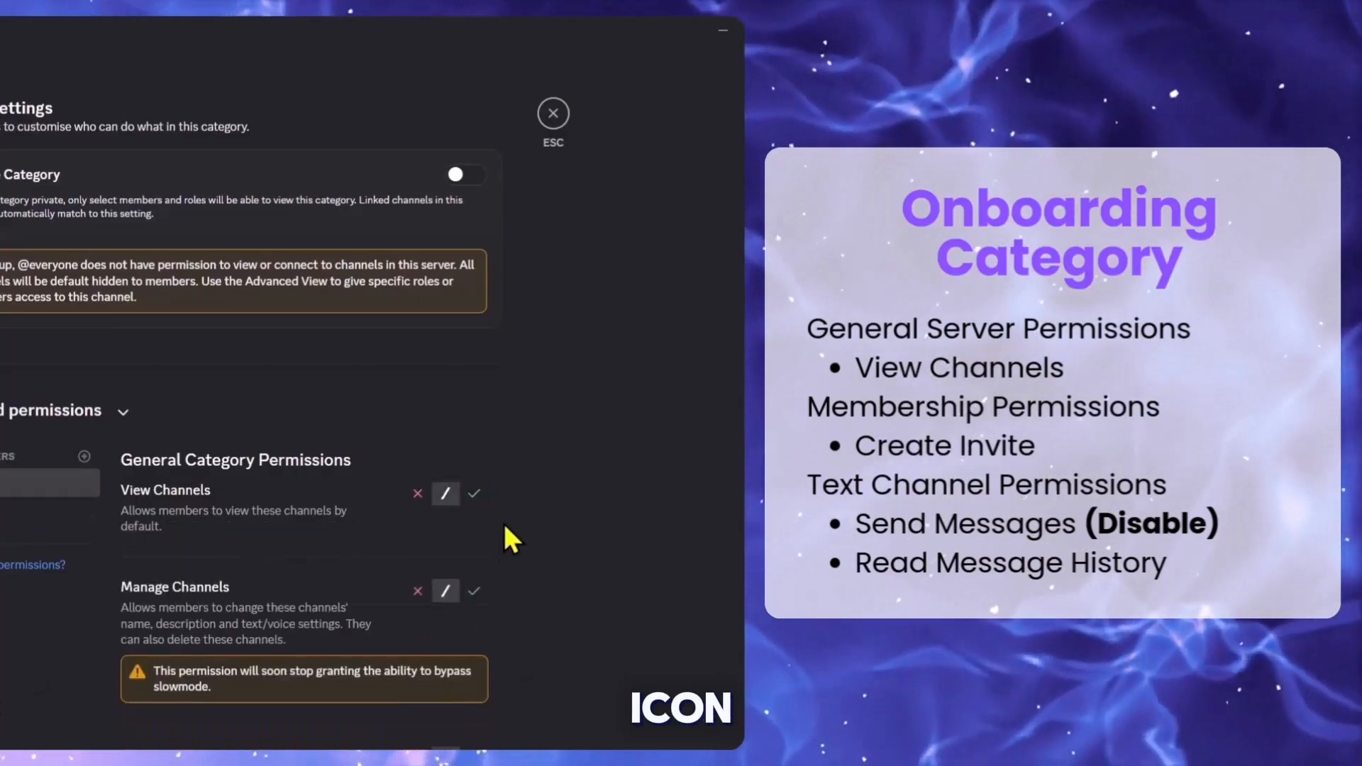
pyautogui.scroll(-1, 500, 489)
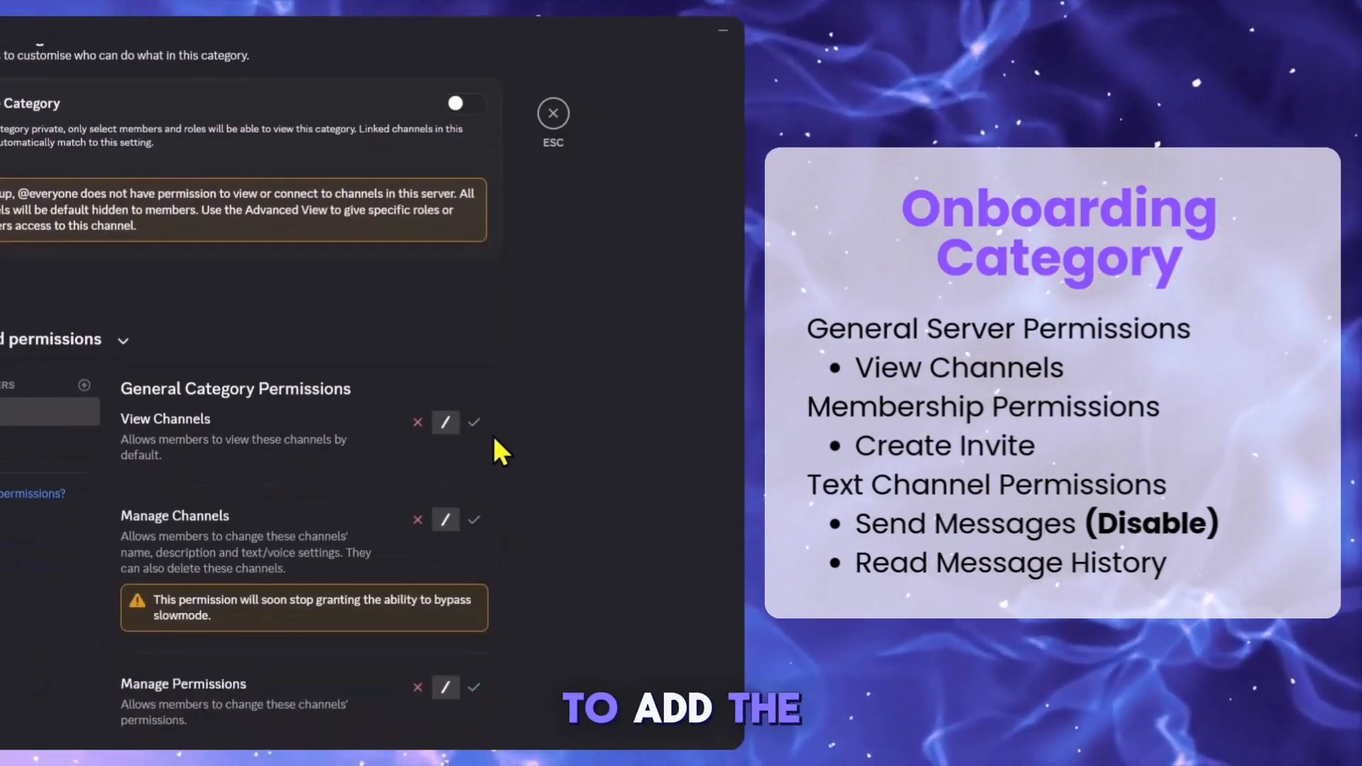
pyautogui.click(474, 421)
pyautogui.scroll(-3, 526, 461)
pyautogui.scroll(-6, 555, 485)
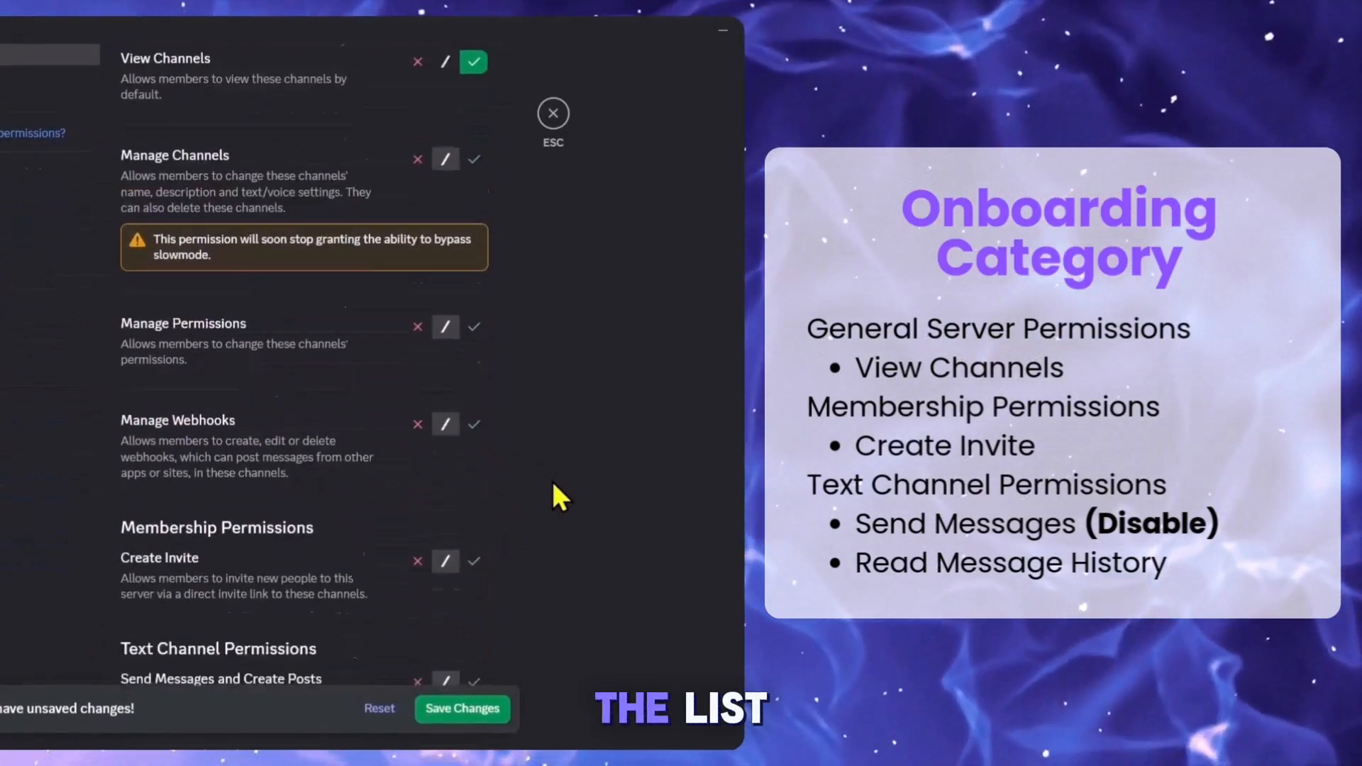
pyautogui.click(474, 213)
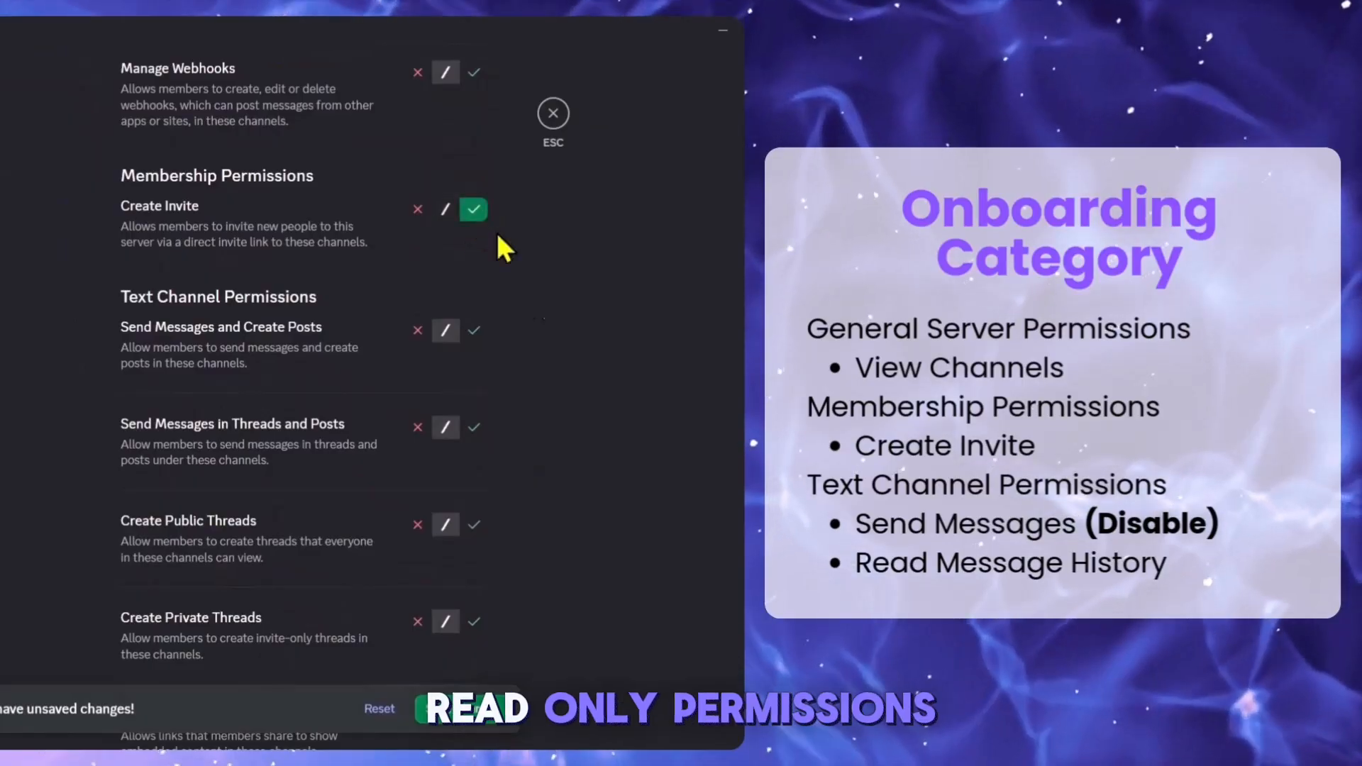
# Step: Allow Read Message History for the added role in the ONBOARDING category and save the permission changes
pyautogui.scroll(-10, 566, 433)
pyautogui.scroll(-6, 568, 435)
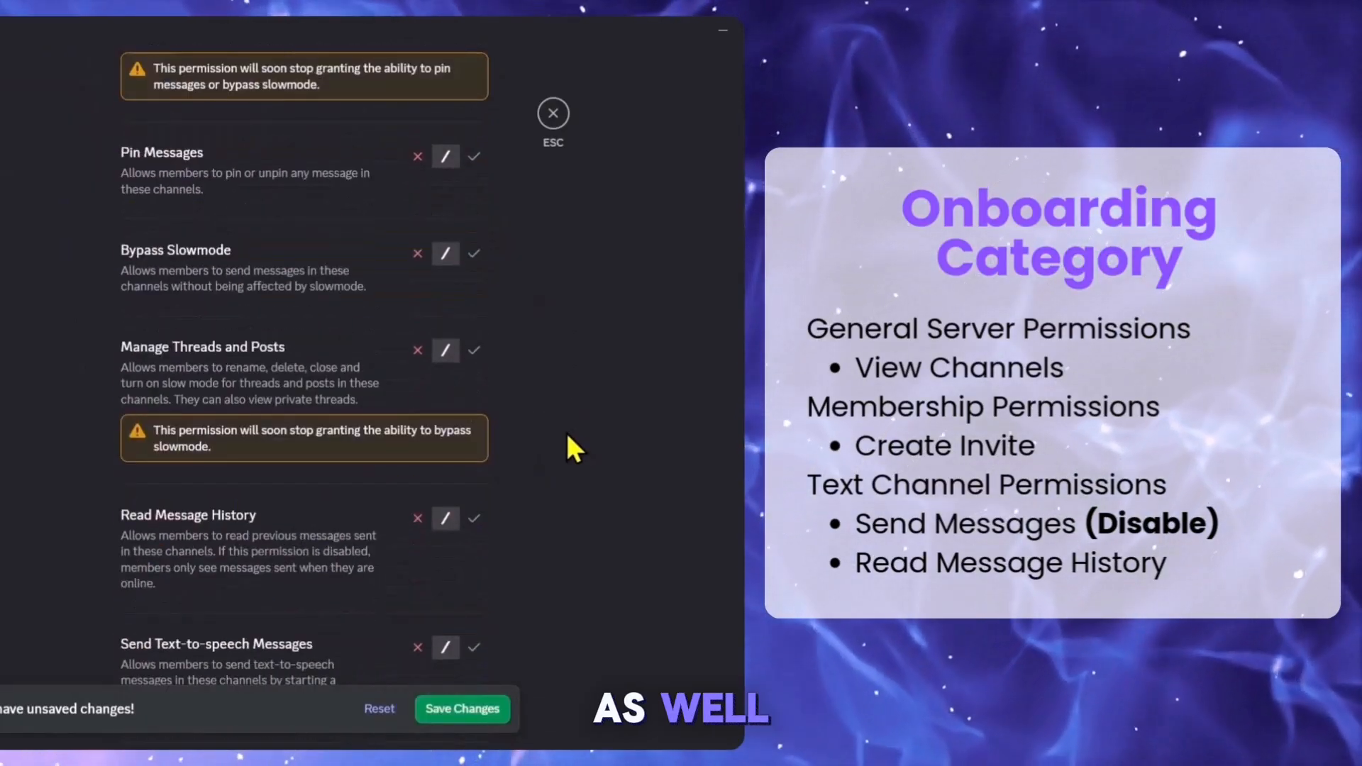
pyautogui.click(476, 236)
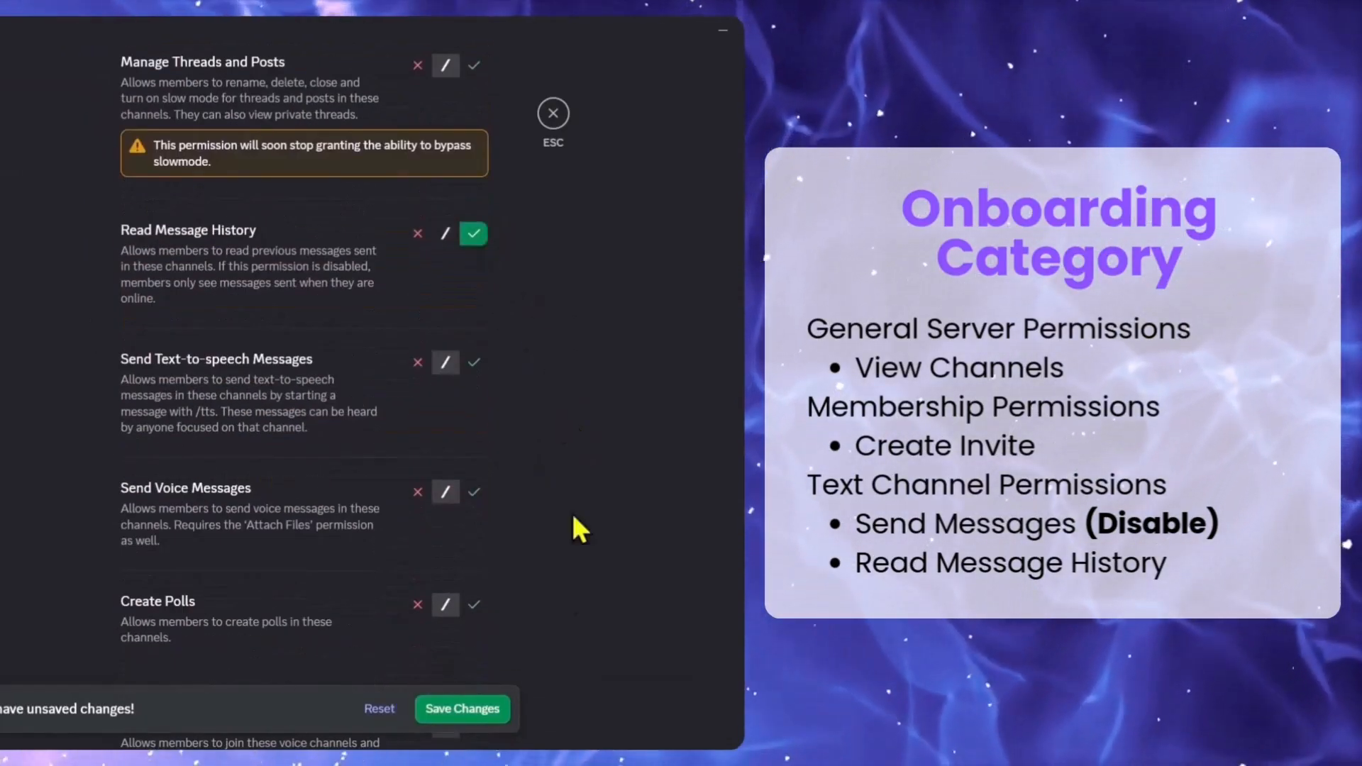
pyautogui.click(469, 708)
pyautogui.scroll(15, 187, 472)
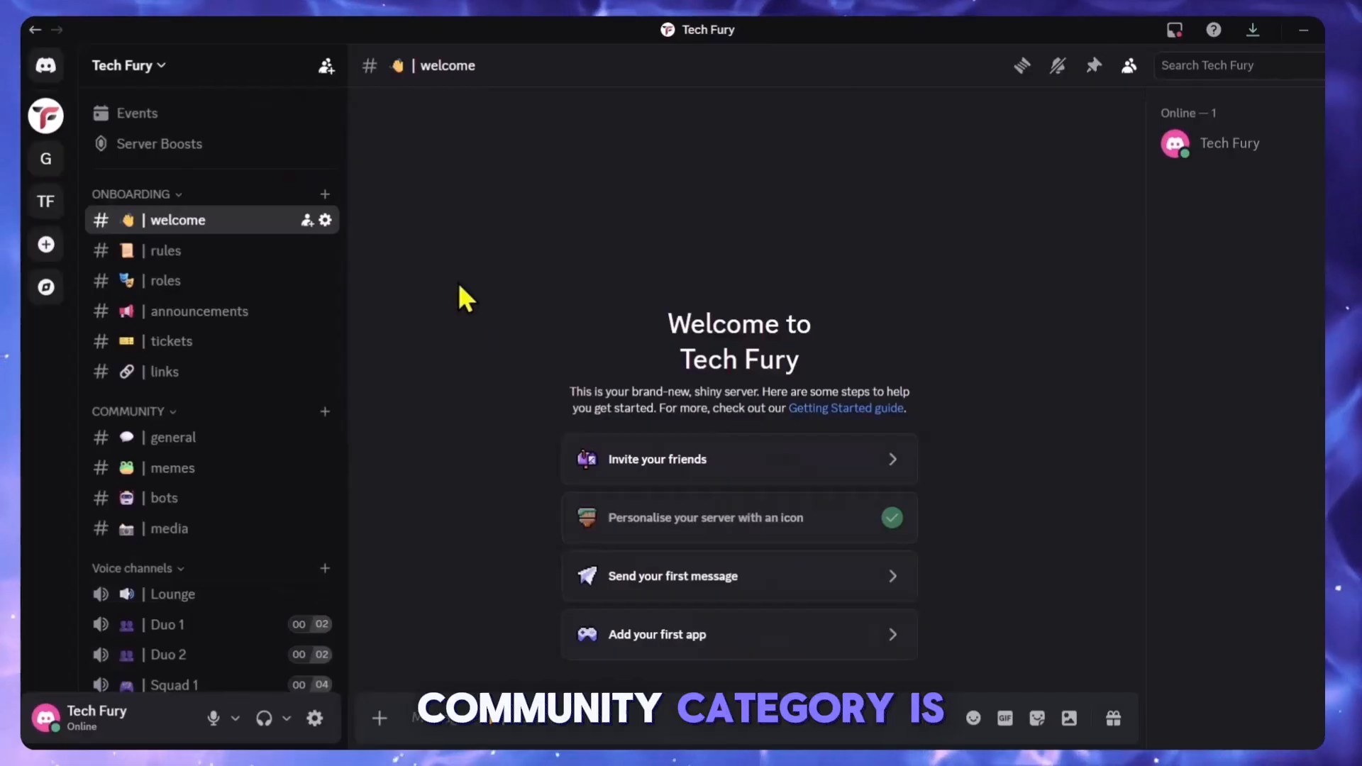
pyautogui.rightClick(142, 415)
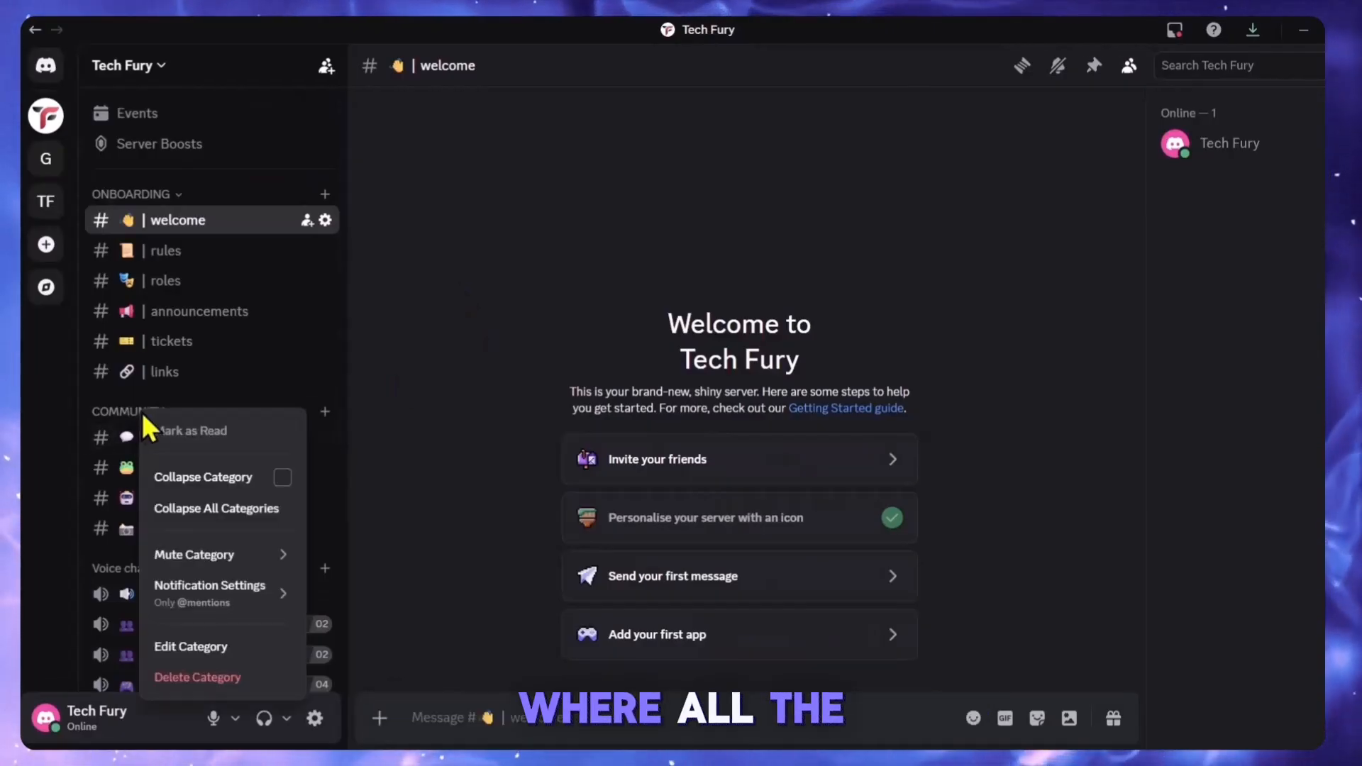
pyautogui.click(189, 646)
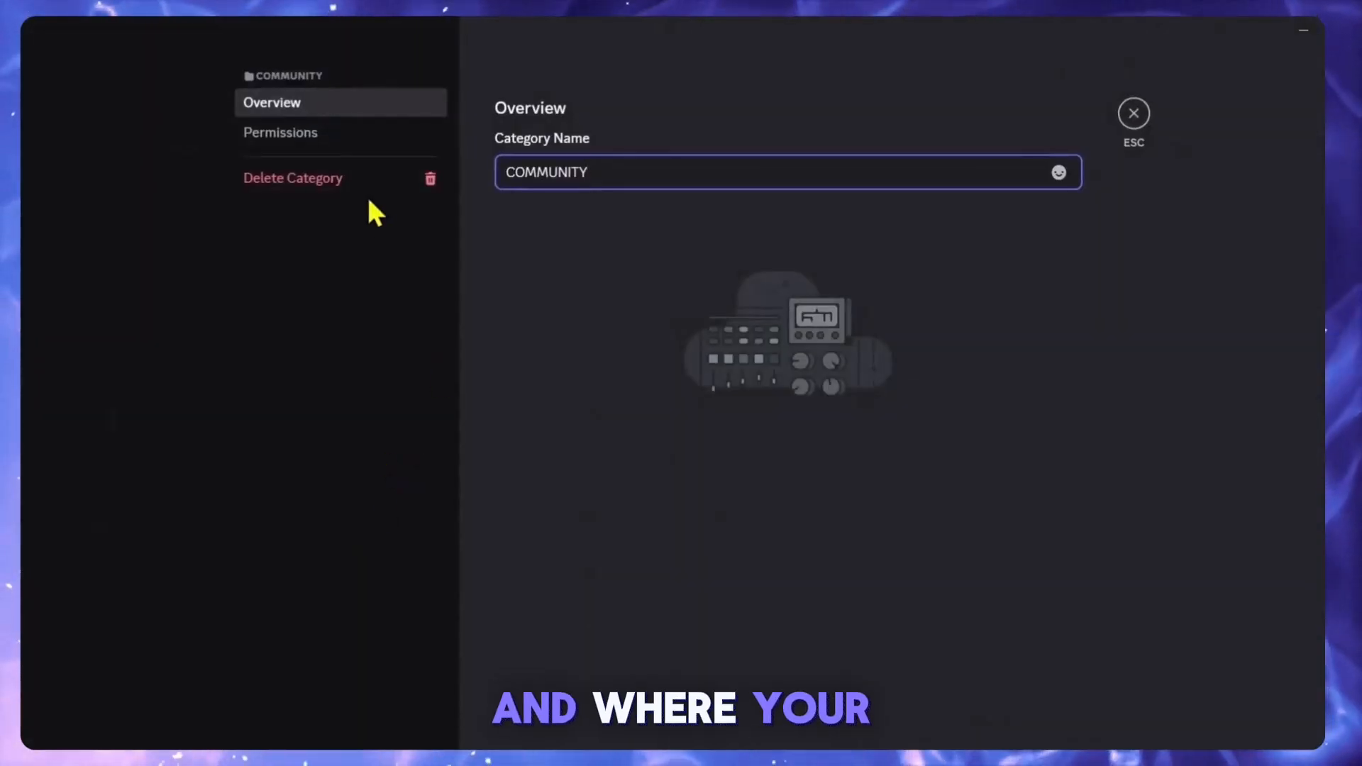
pyautogui.click(347, 143)
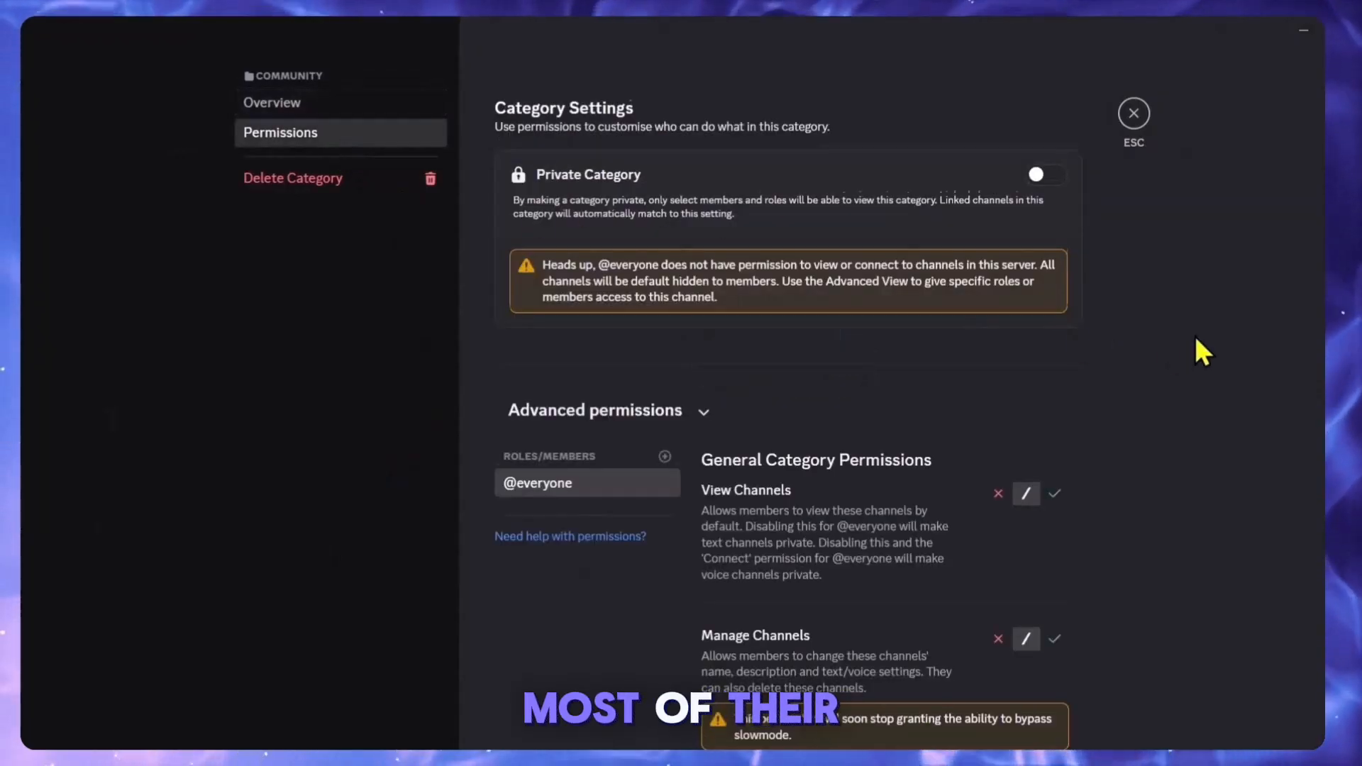
pyautogui.scroll(-3, 1196, 338)
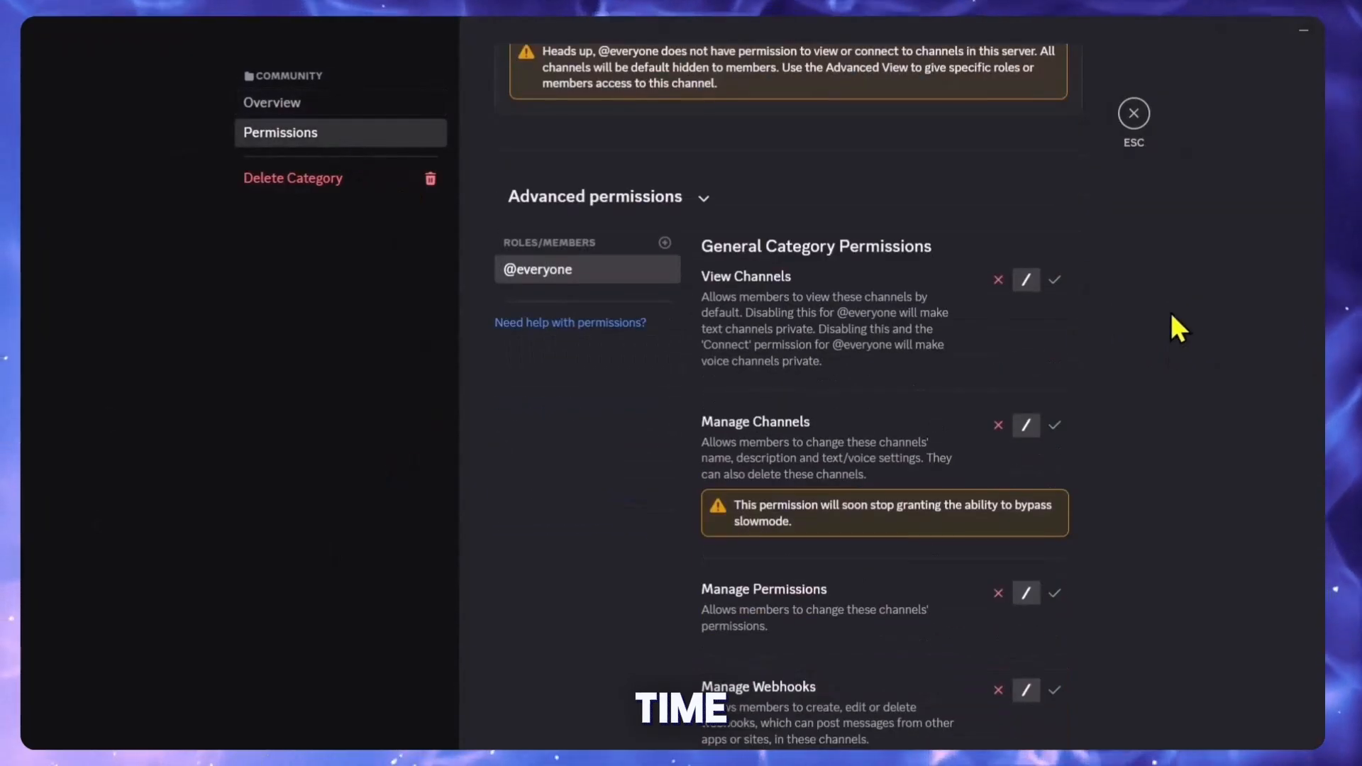
pyautogui.click(1056, 281)
pyautogui.scroll(-5, 1143, 292)
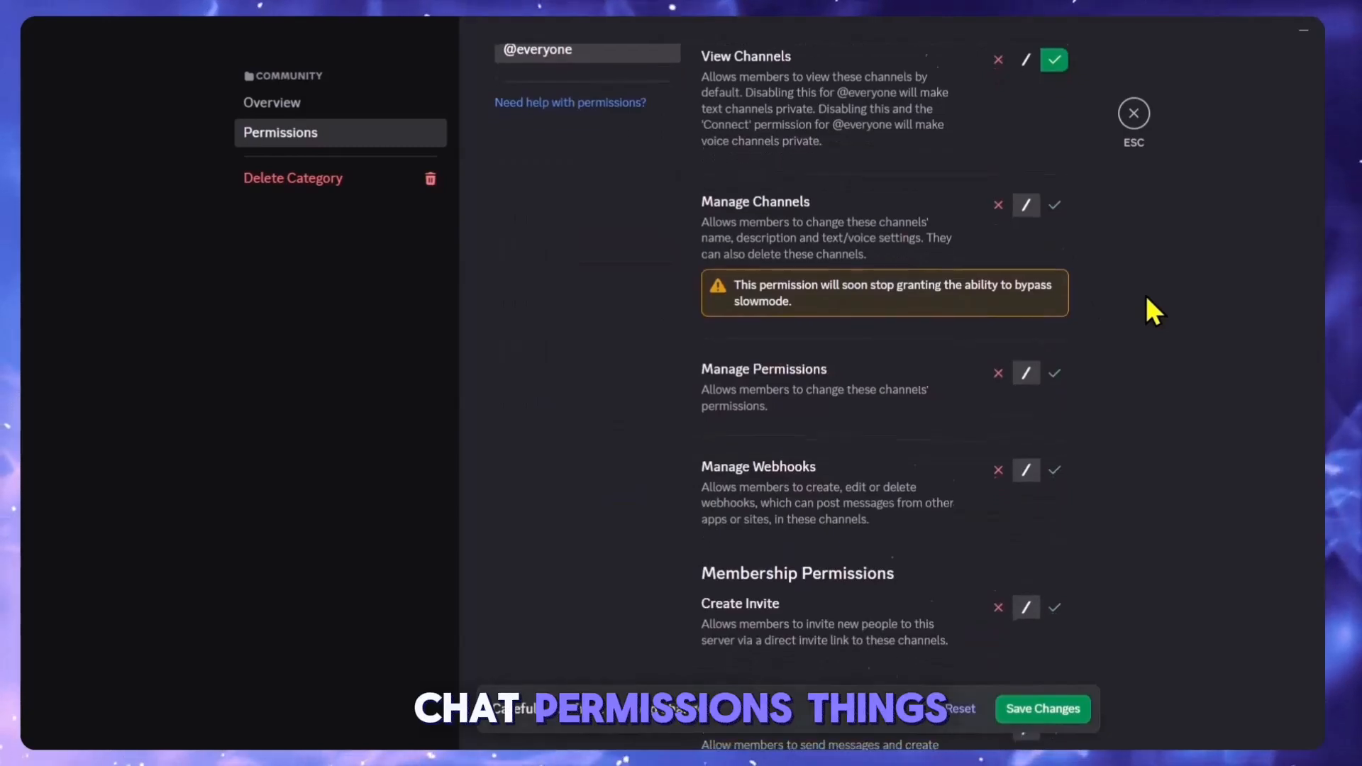
pyautogui.scroll(-2, 1143, 292)
pyautogui.click(1054, 329)
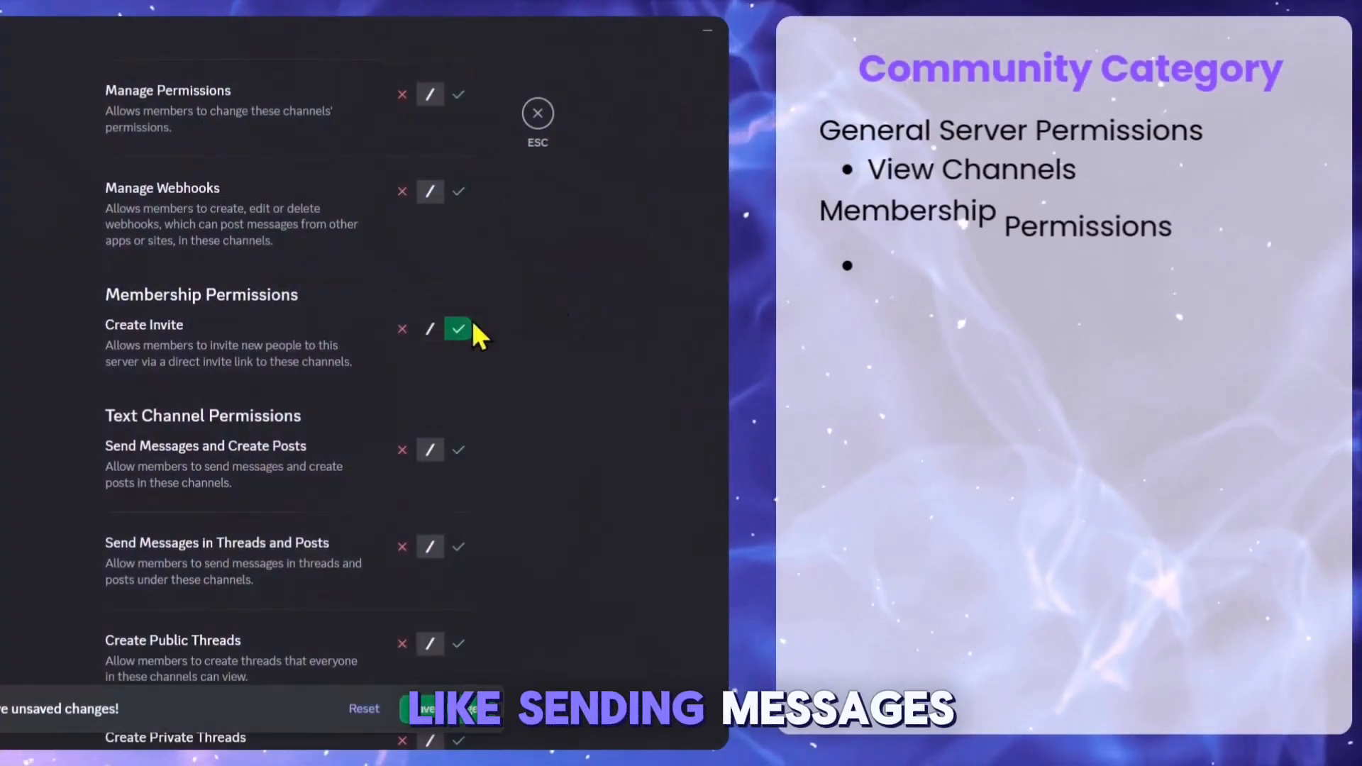
pyautogui.scroll(-3, 526, 300)
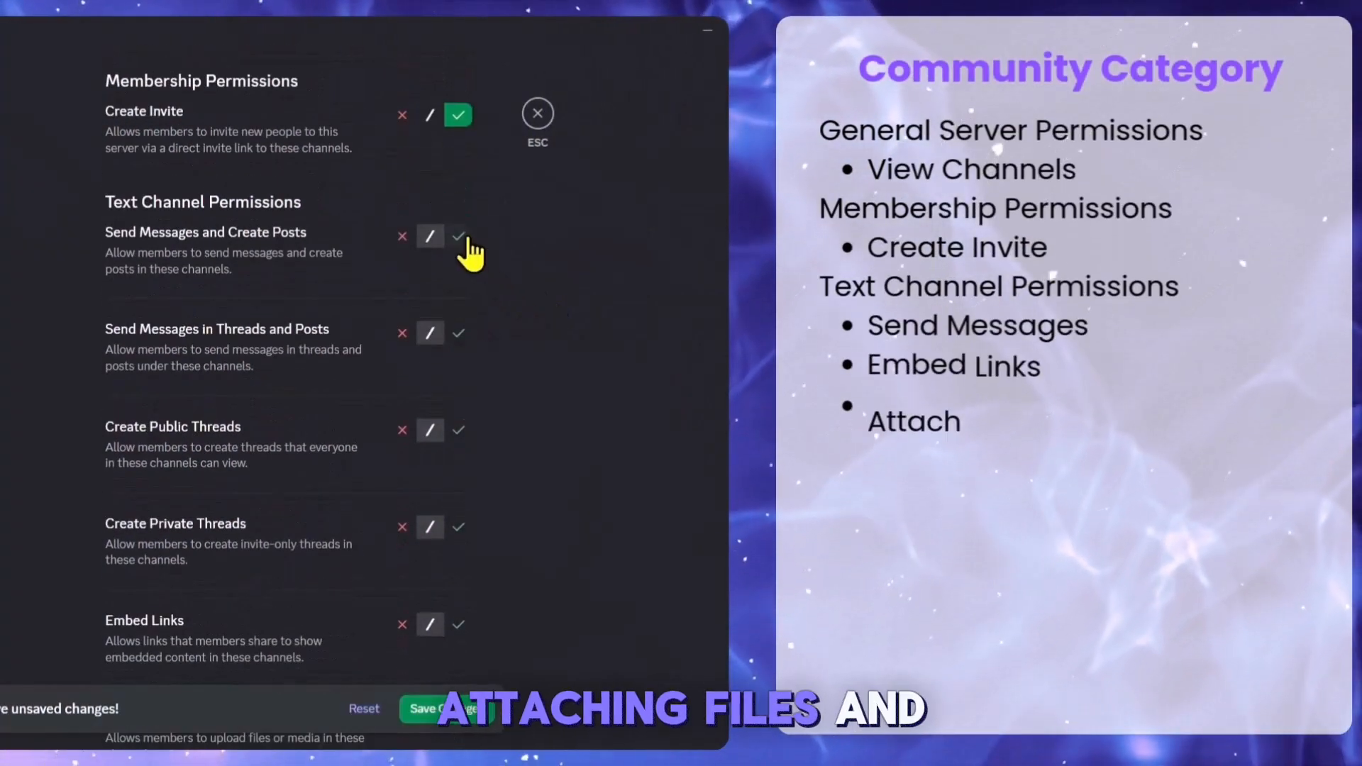
pyautogui.click(461, 239)
pyautogui.click(460, 334)
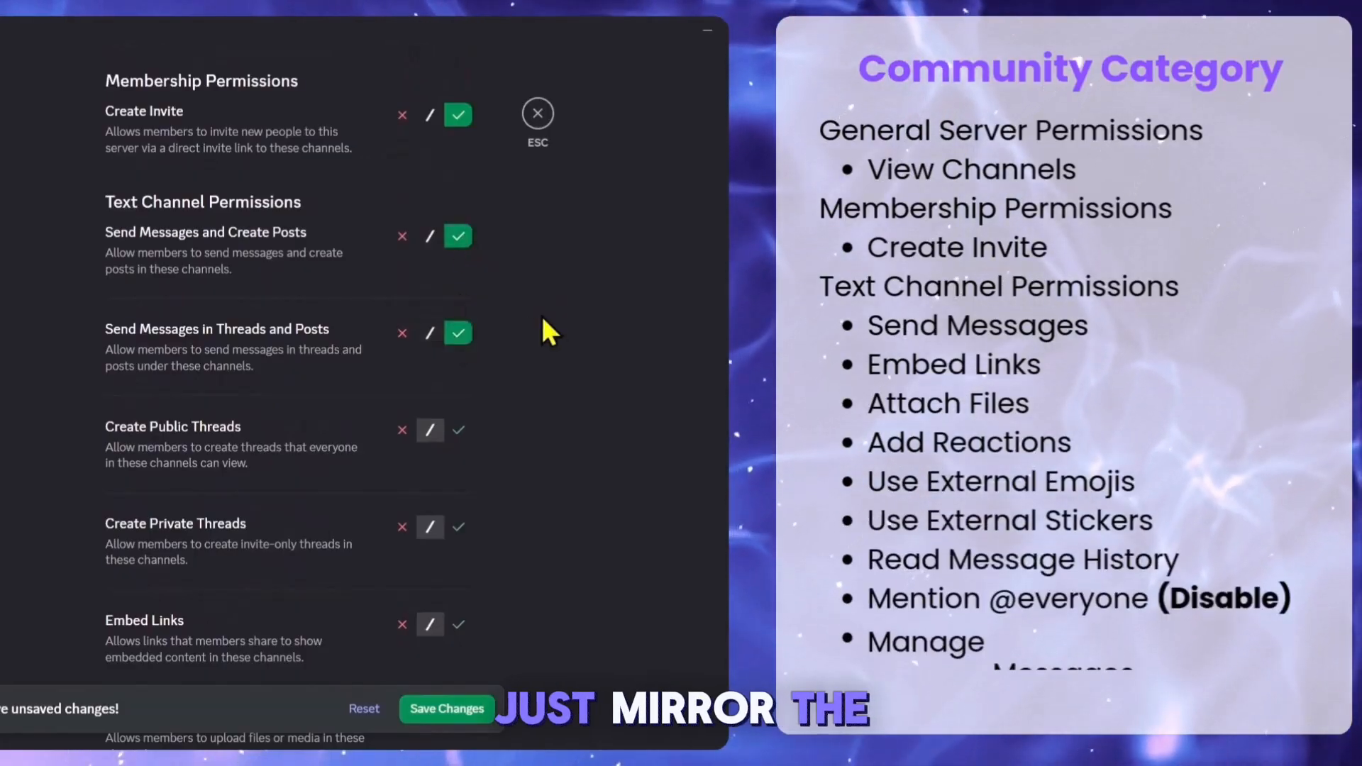
pyautogui.click(432, 334)
pyautogui.scroll(-1, 529, 351)
pyautogui.click(403, 262)
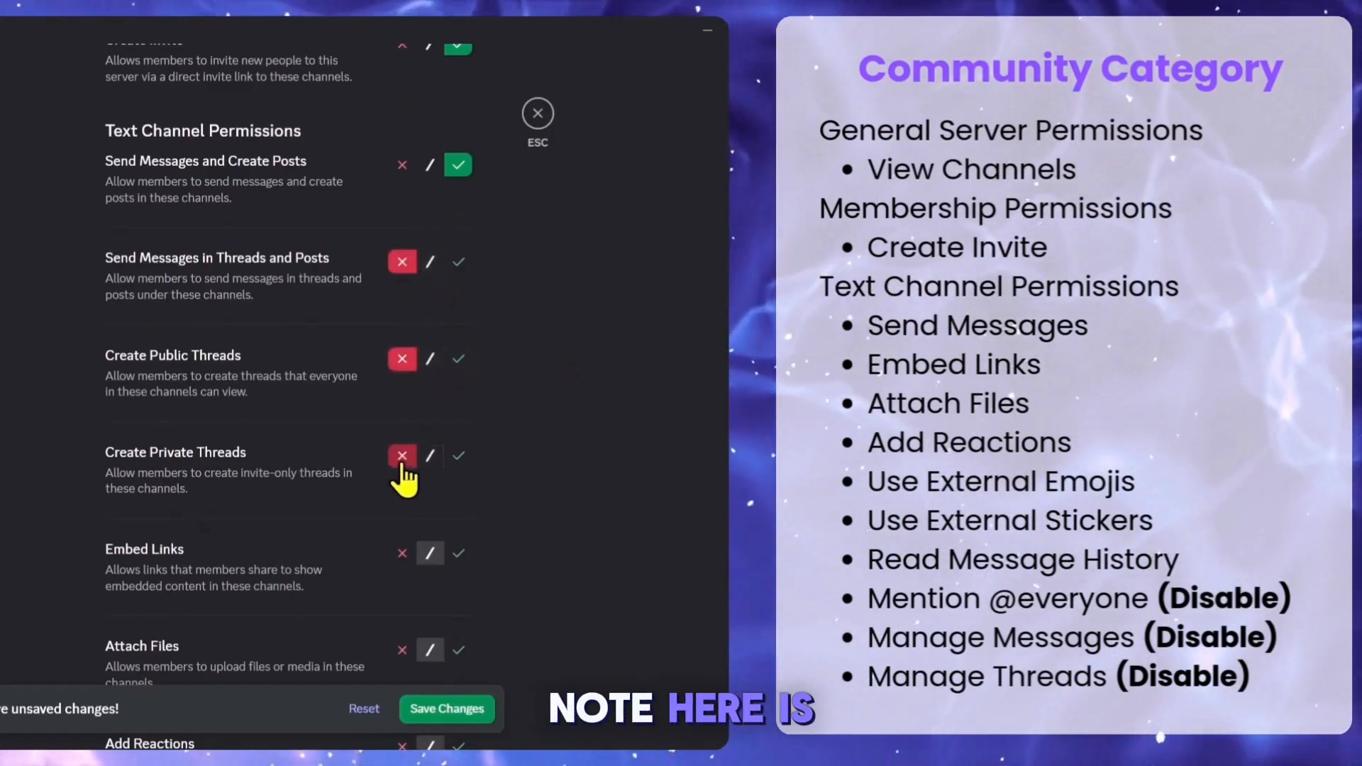
pyautogui.scroll(-7, 559, 386)
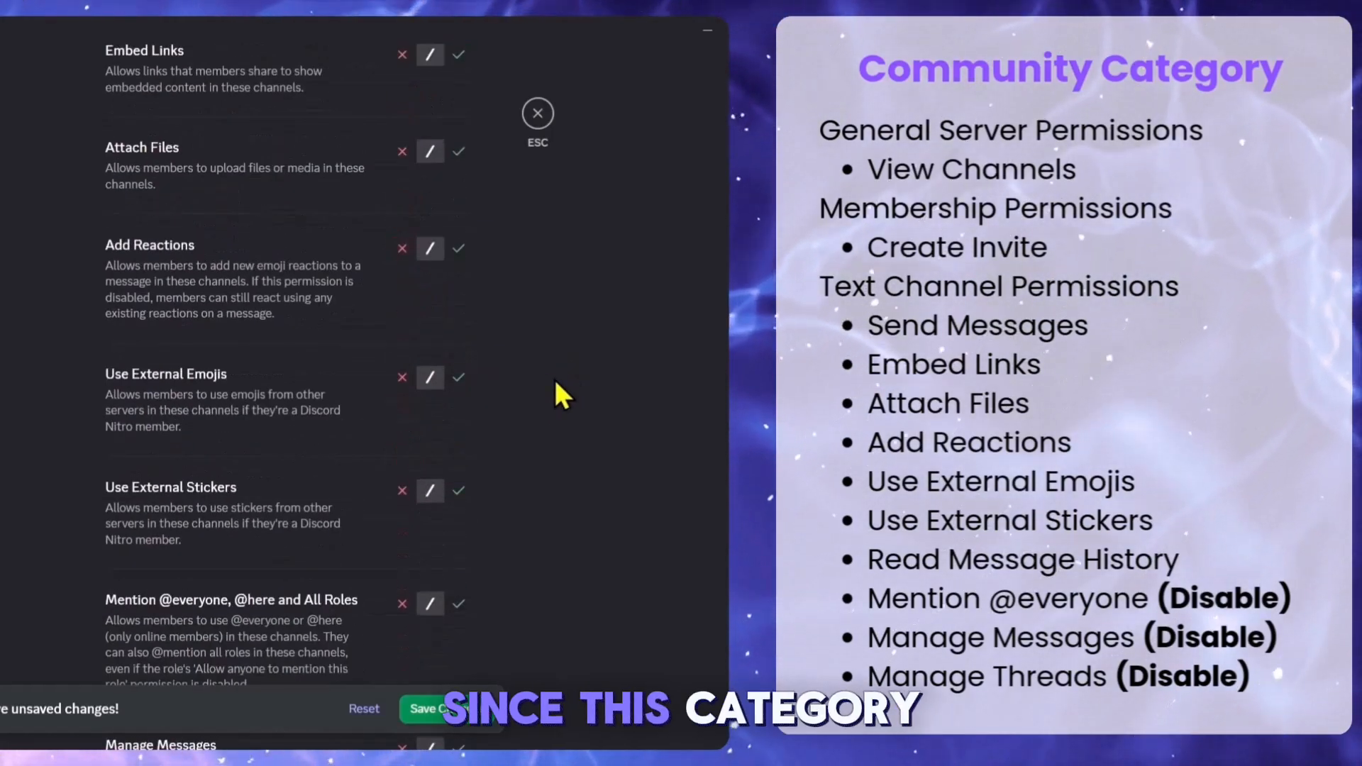
pyautogui.scroll(-15, 557, 387)
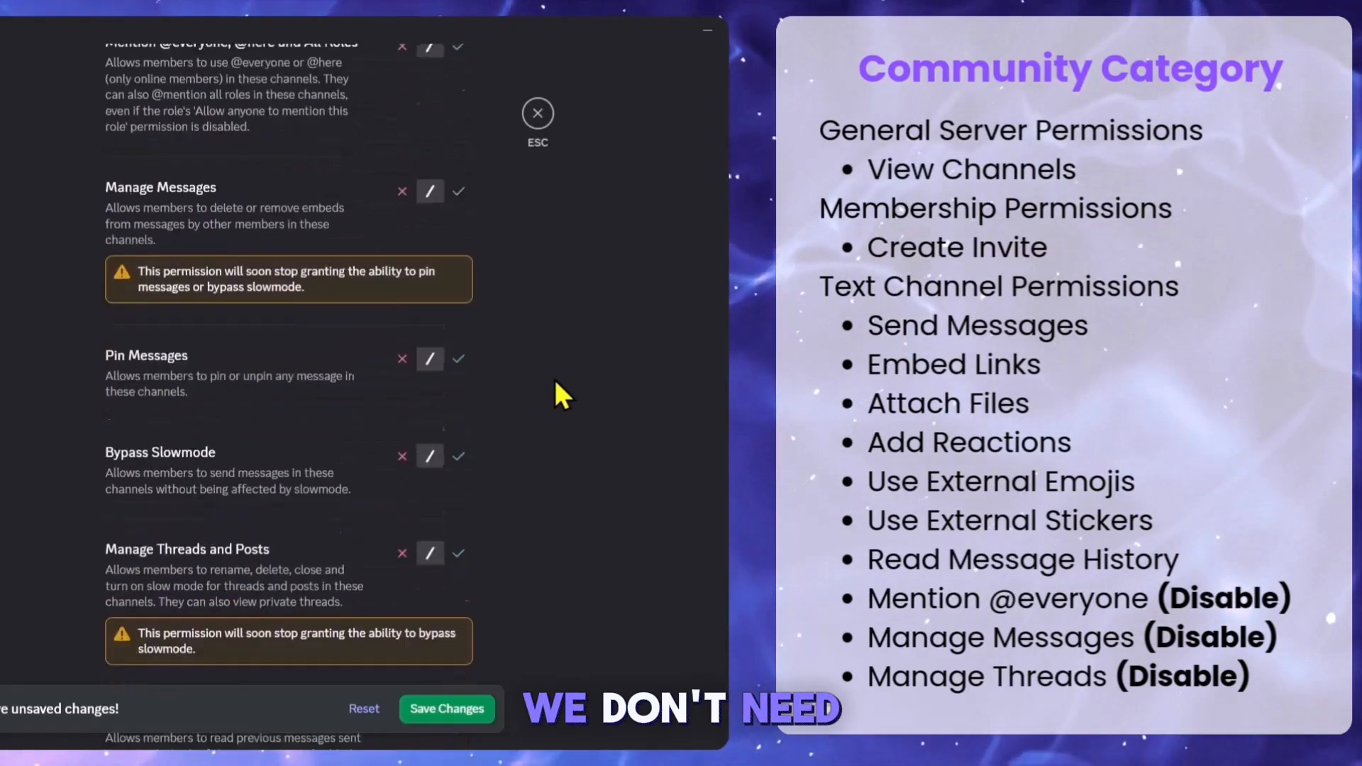
pyautogui.scroll(-16, 561, 393)
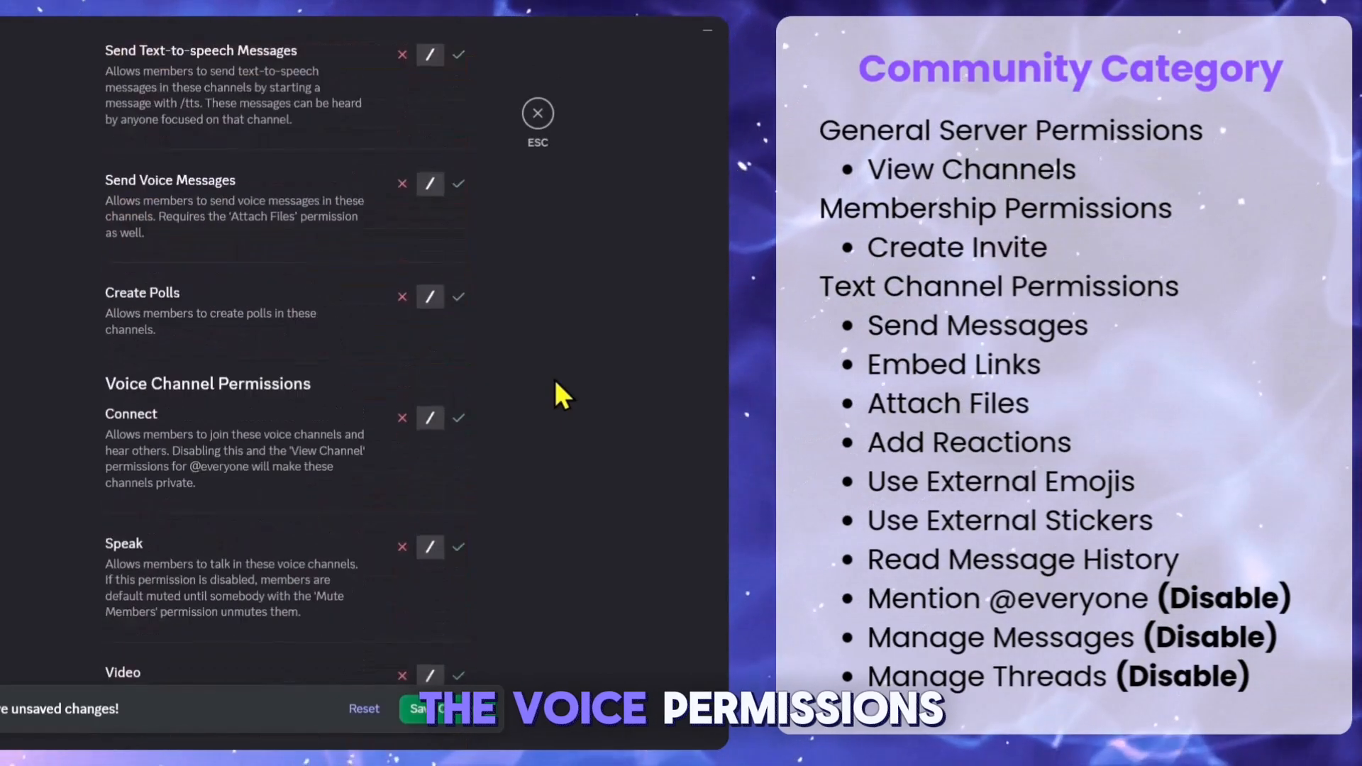
pyautogui.scroll(4, 561, 393)
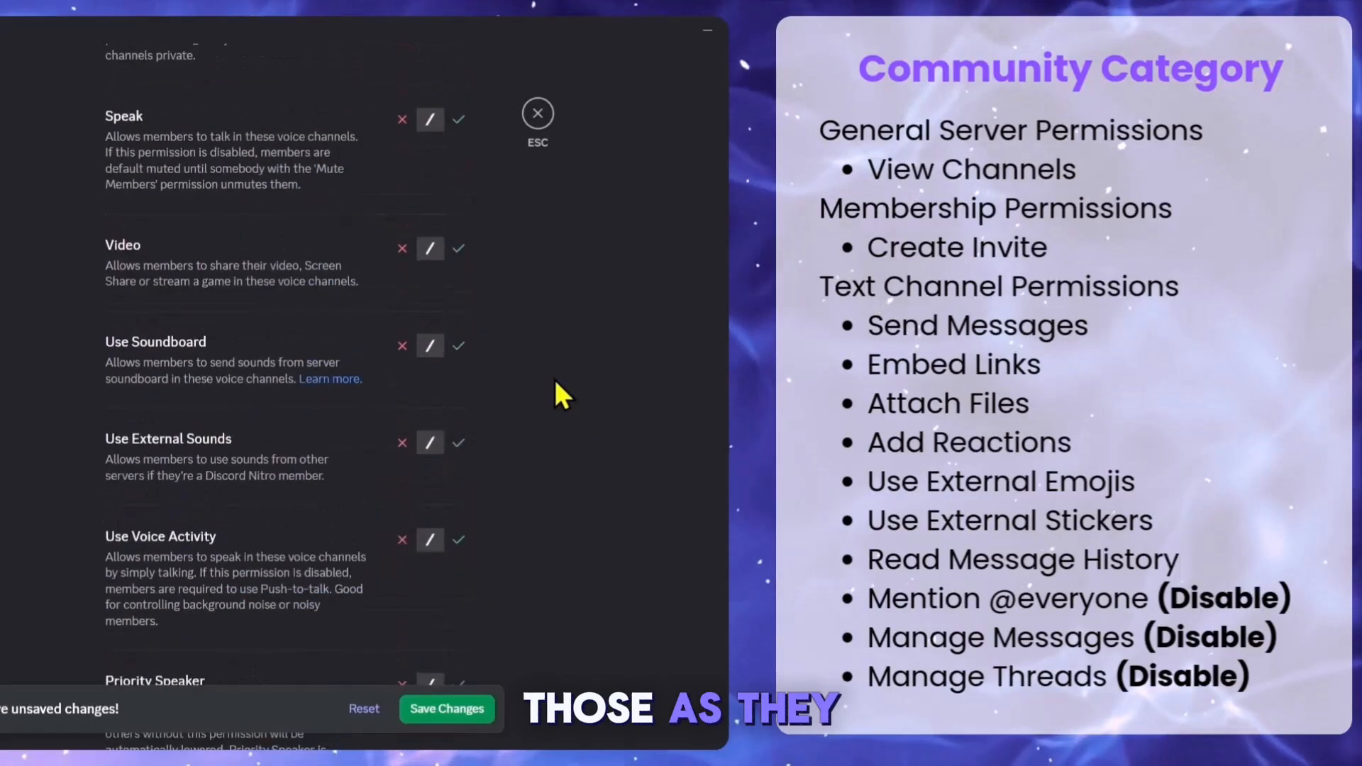
pyautogui.scroll(-17, 561, 393)
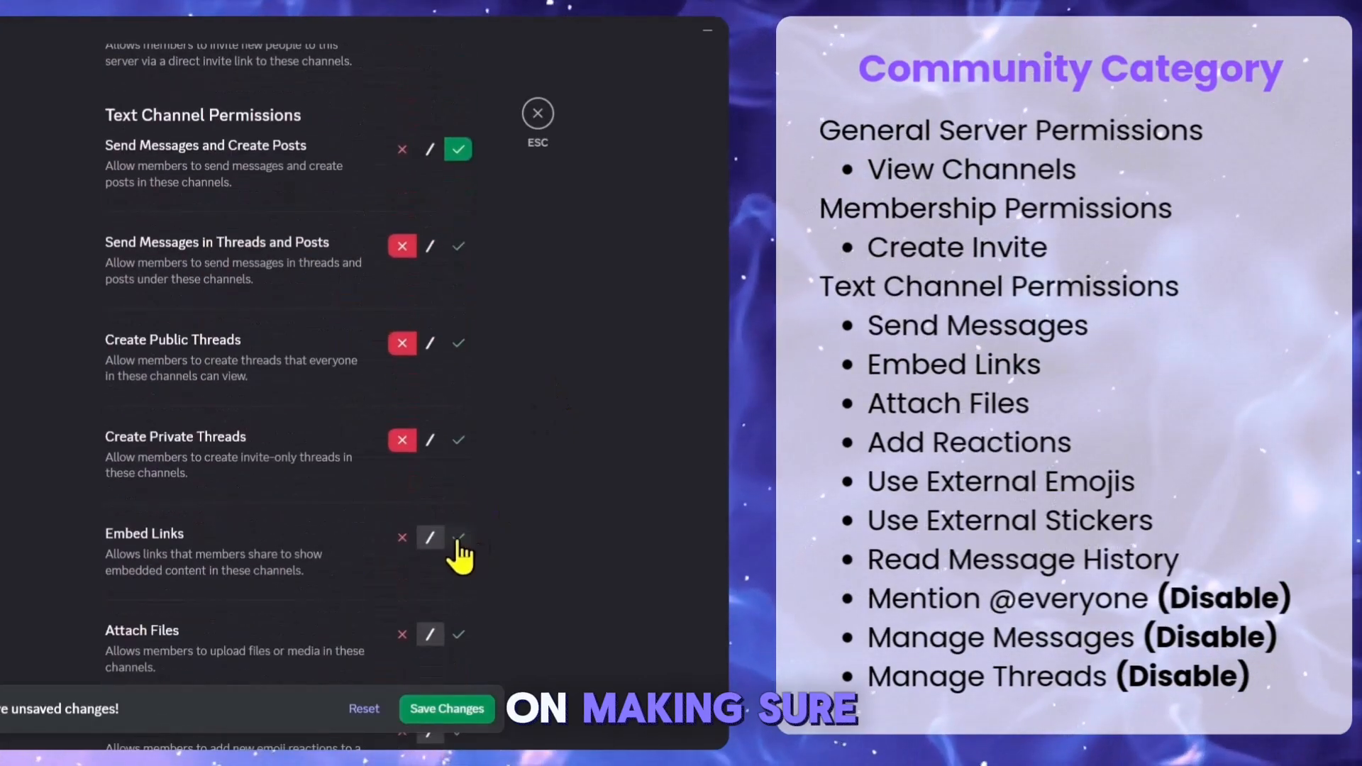
pyautogui.click(459, 537)
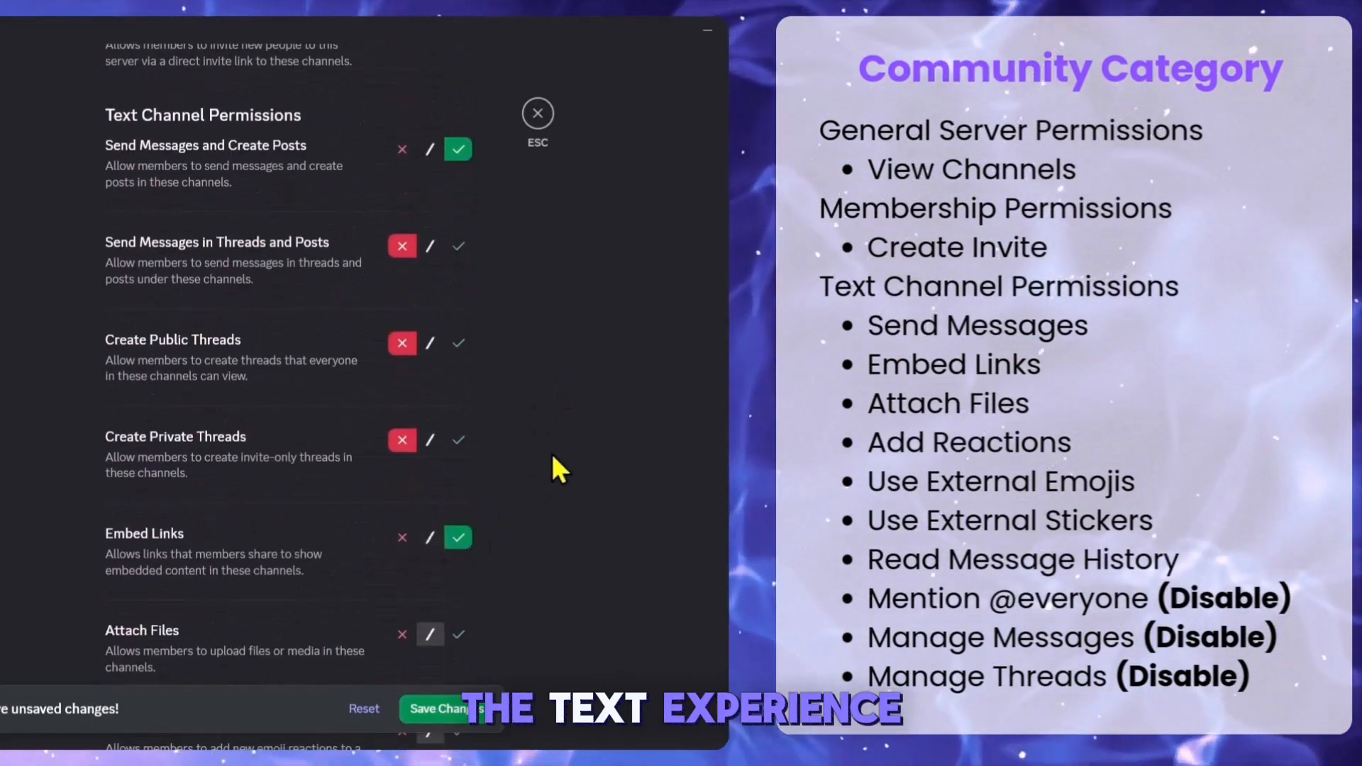
pyautogui.scroll(-1, 511, 518)
pyautogui.click(460, 565)
pyautogui.scroll(-2, 588, 490)
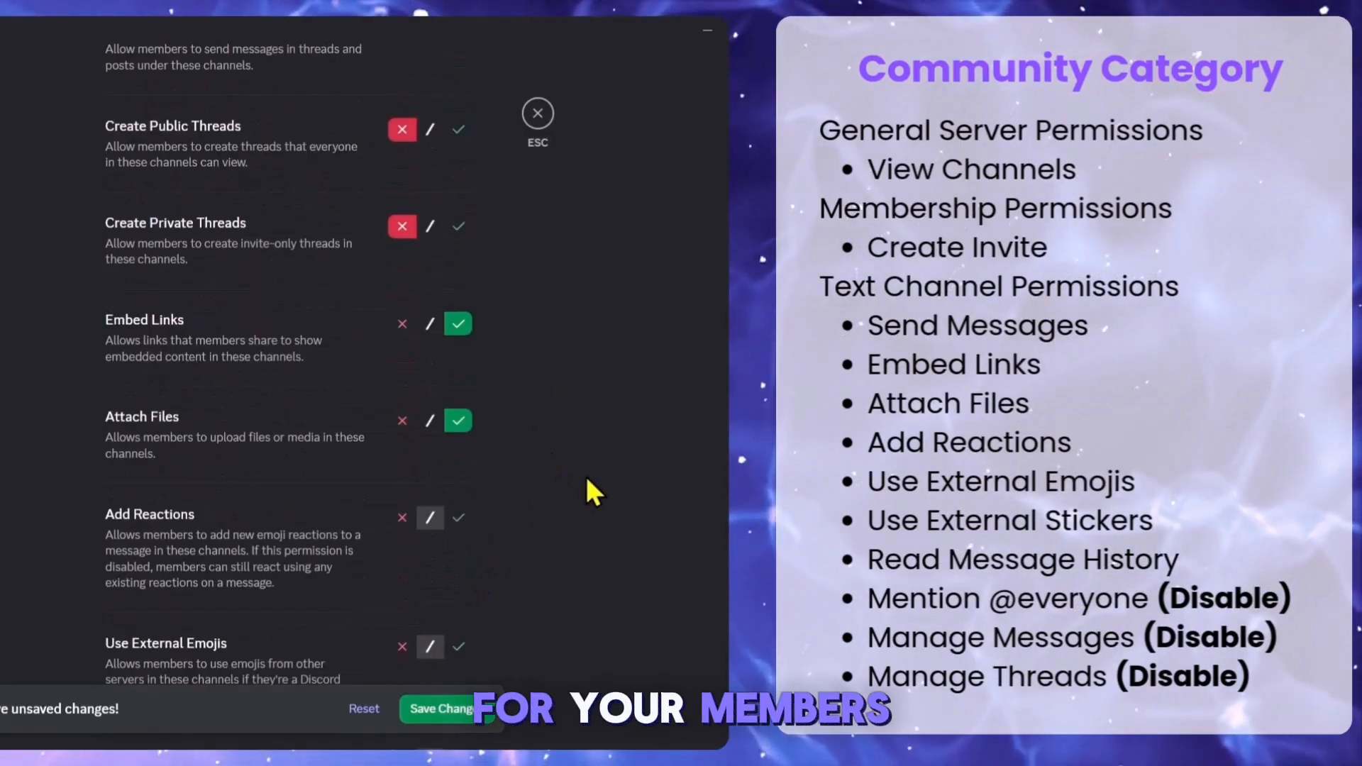
pyautogui.scroll(-2, 568, 482)
pyautogui.click(458, 504)
pyautogui.scroll(-2, 561, 489)
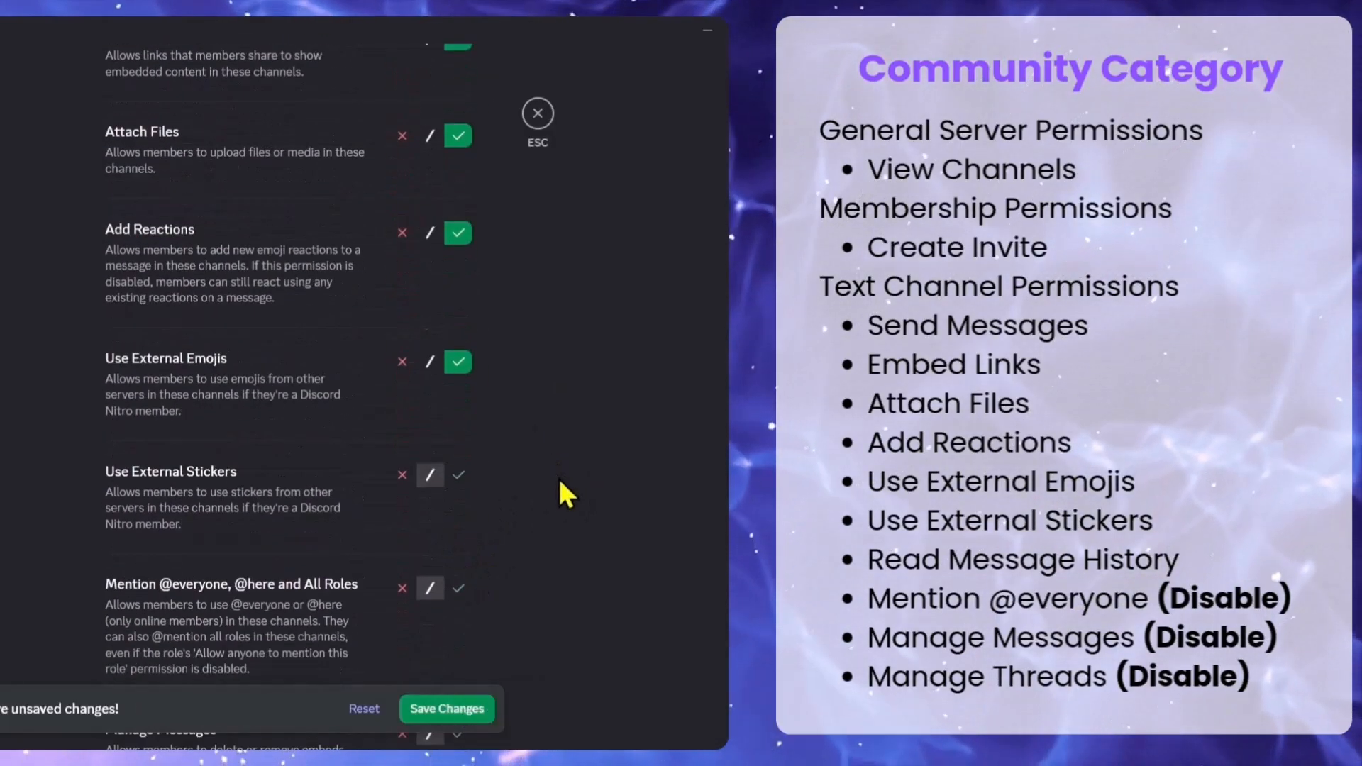
pyautogui.click(458, 475)
pyautogui.scroll(-10, 547, 477)
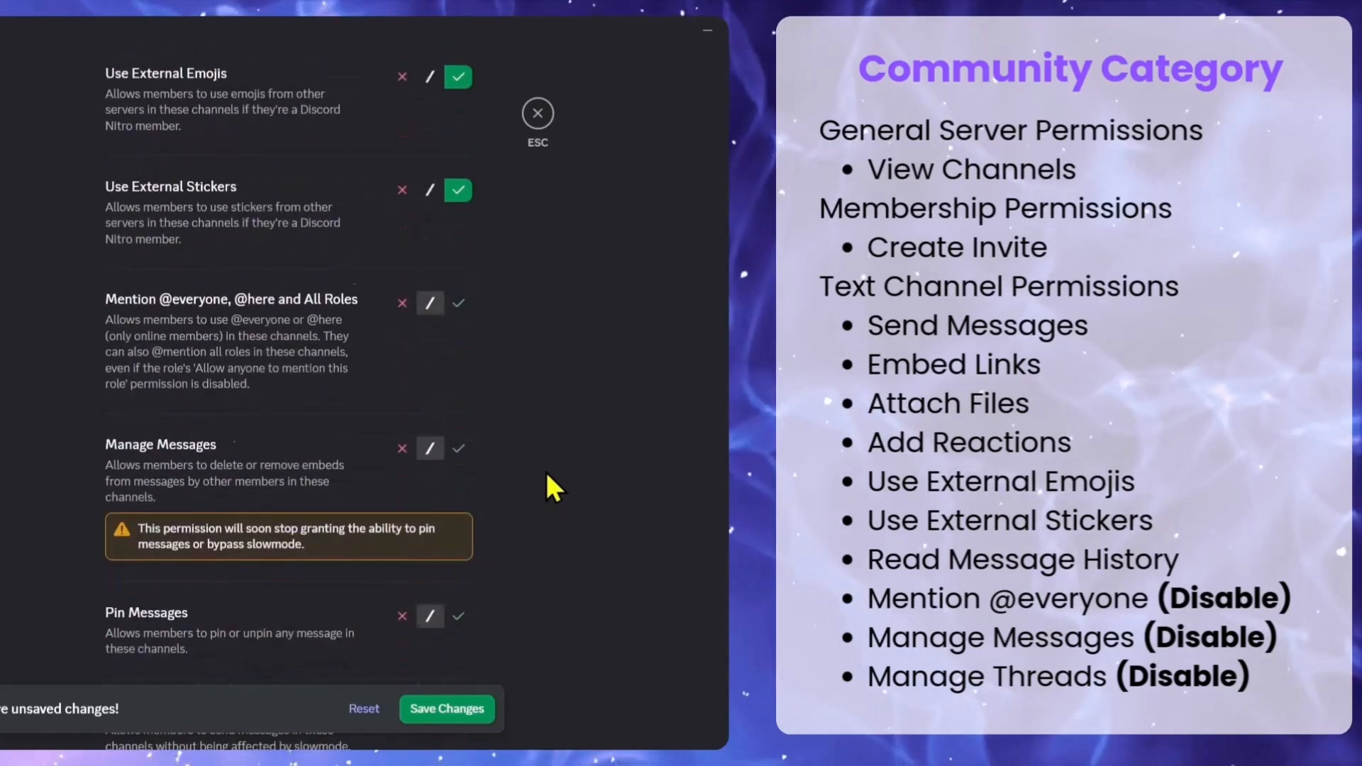
pyautogui.scroll(-2, 553, 488)
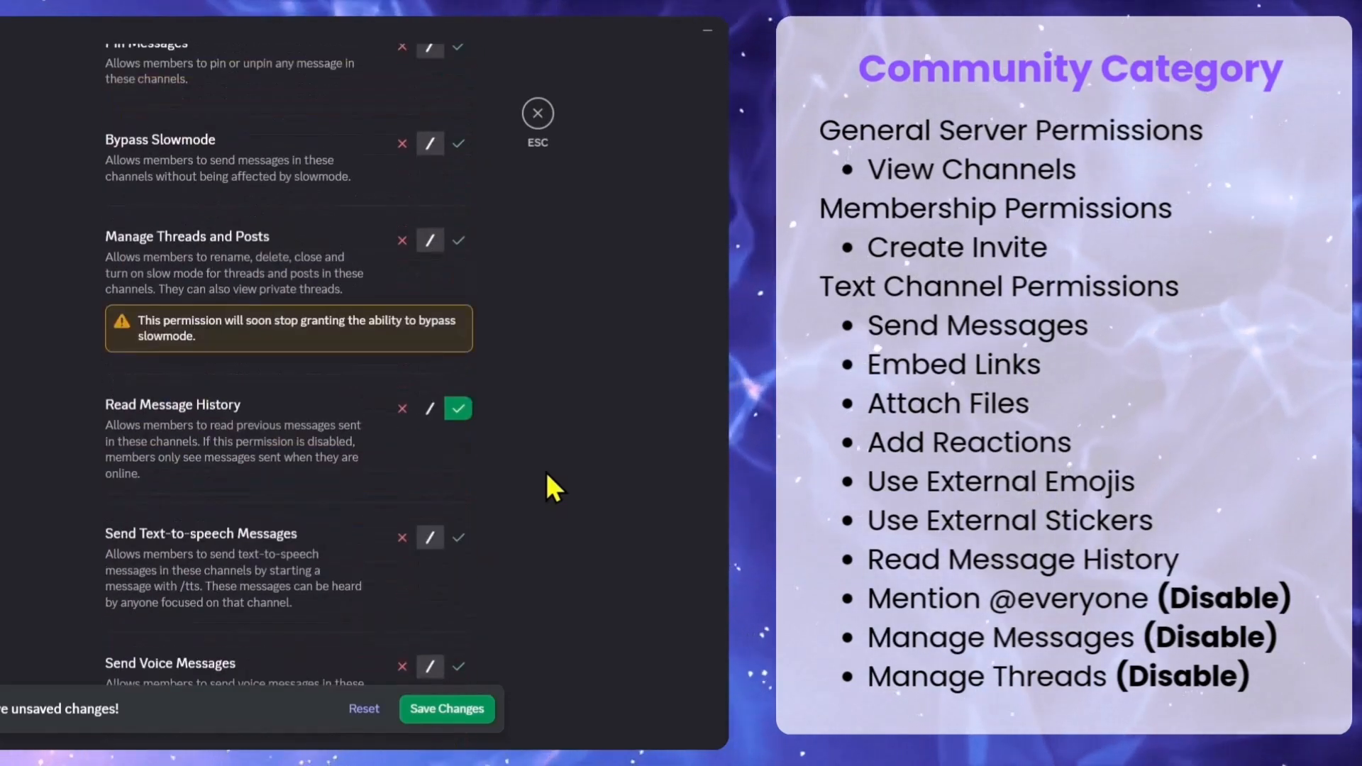
pyautogui.scroll(6, 561, 486)
pyautogui.scroll(6, 564, 476)
pyautogui.scroll(-1, 553, 477)
pyautogui.click(403, 511)
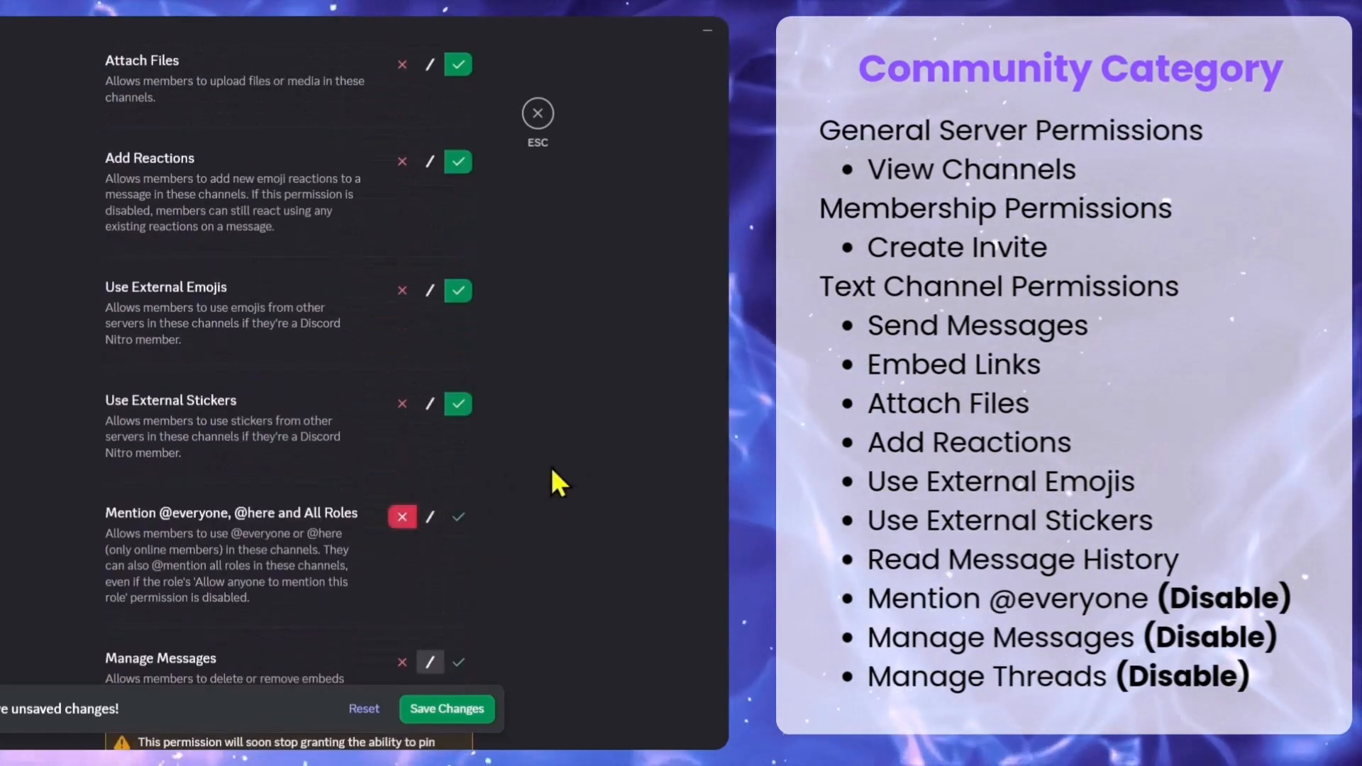
pyautogui.scroll(-2, 469, 528)
pyautogui.click(402, 519)
pyautogui.scroll(-3, 556, 478)
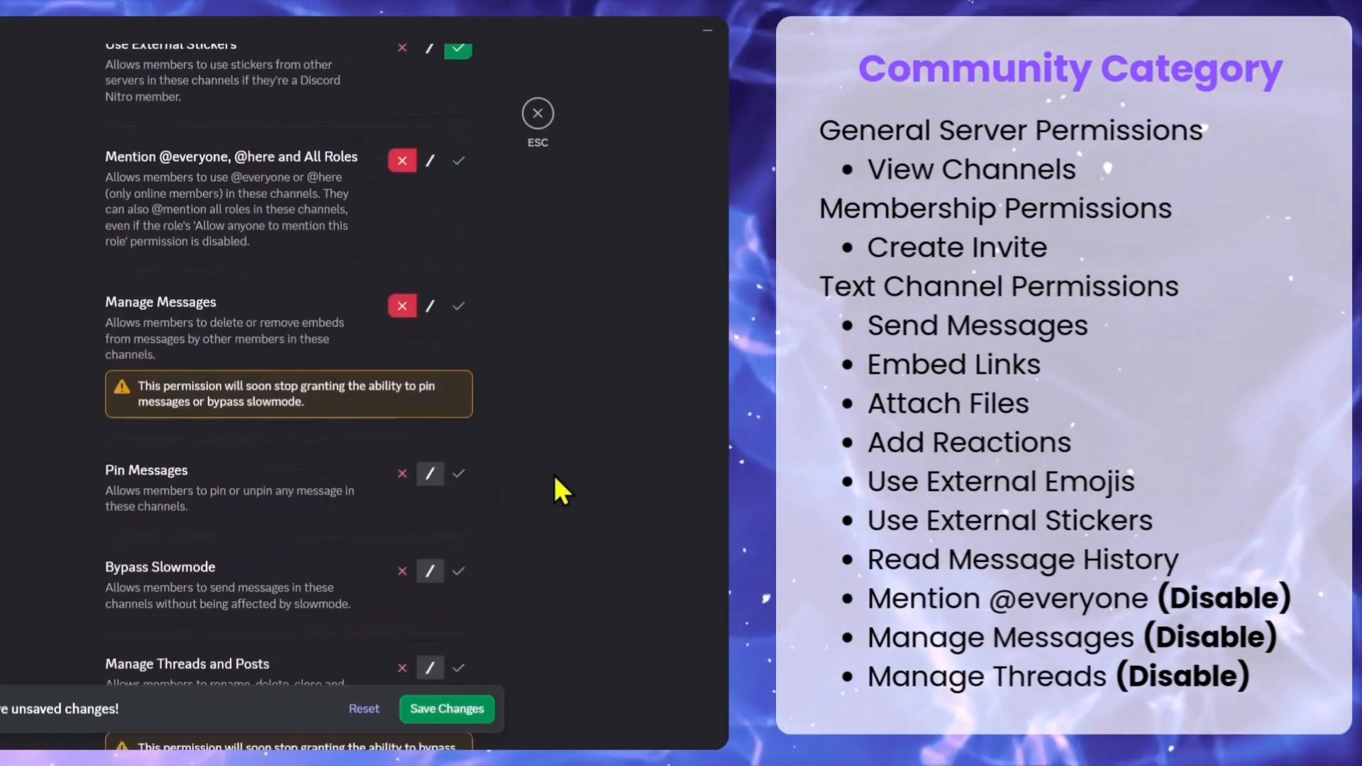
pyautogui.scroll(1, 557, 486)
pyautogui.scroll(-4, 560, 487)
pyautogui.click(402, 383)
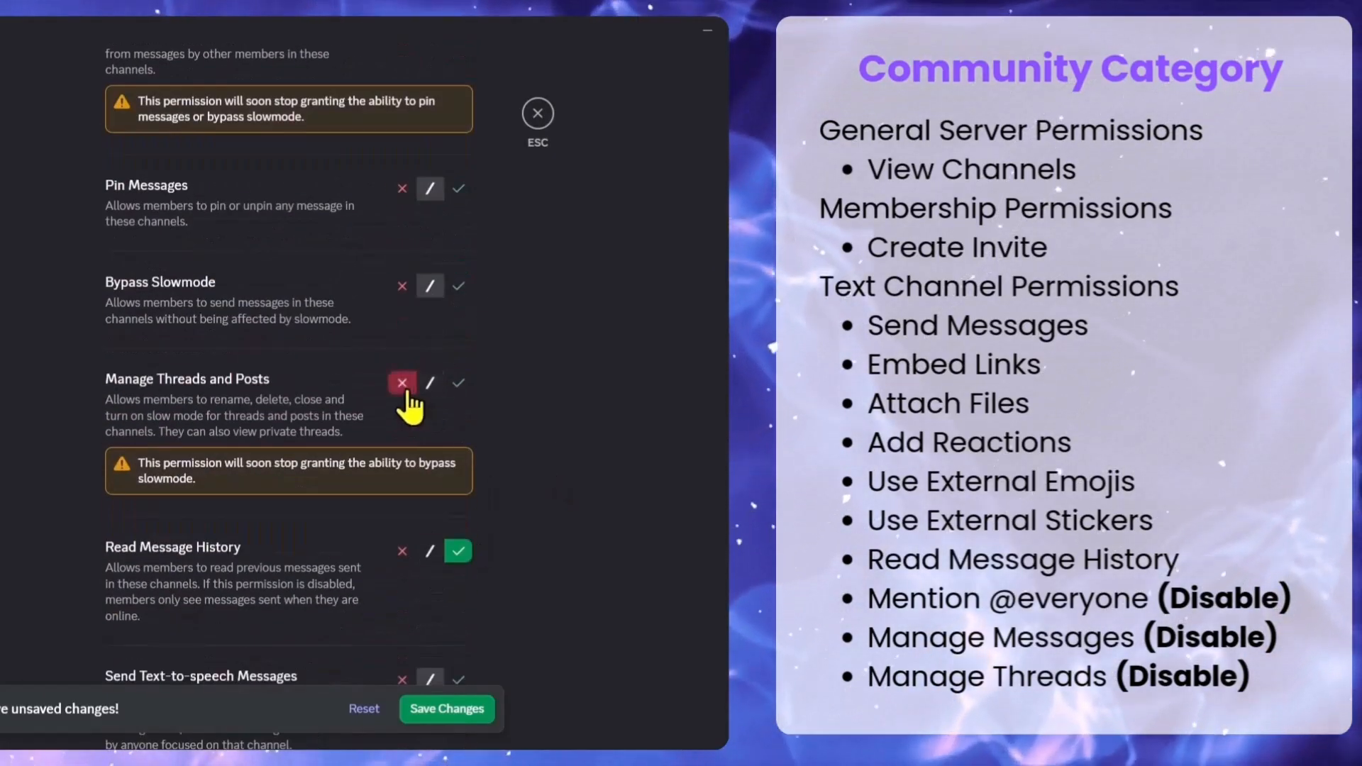
pyautogui.click(450, 710)
# Step: Add another role to the COMMUNITY category's permissions and allow View Channels for it
pyautogui.scroll(10, 18, 442)
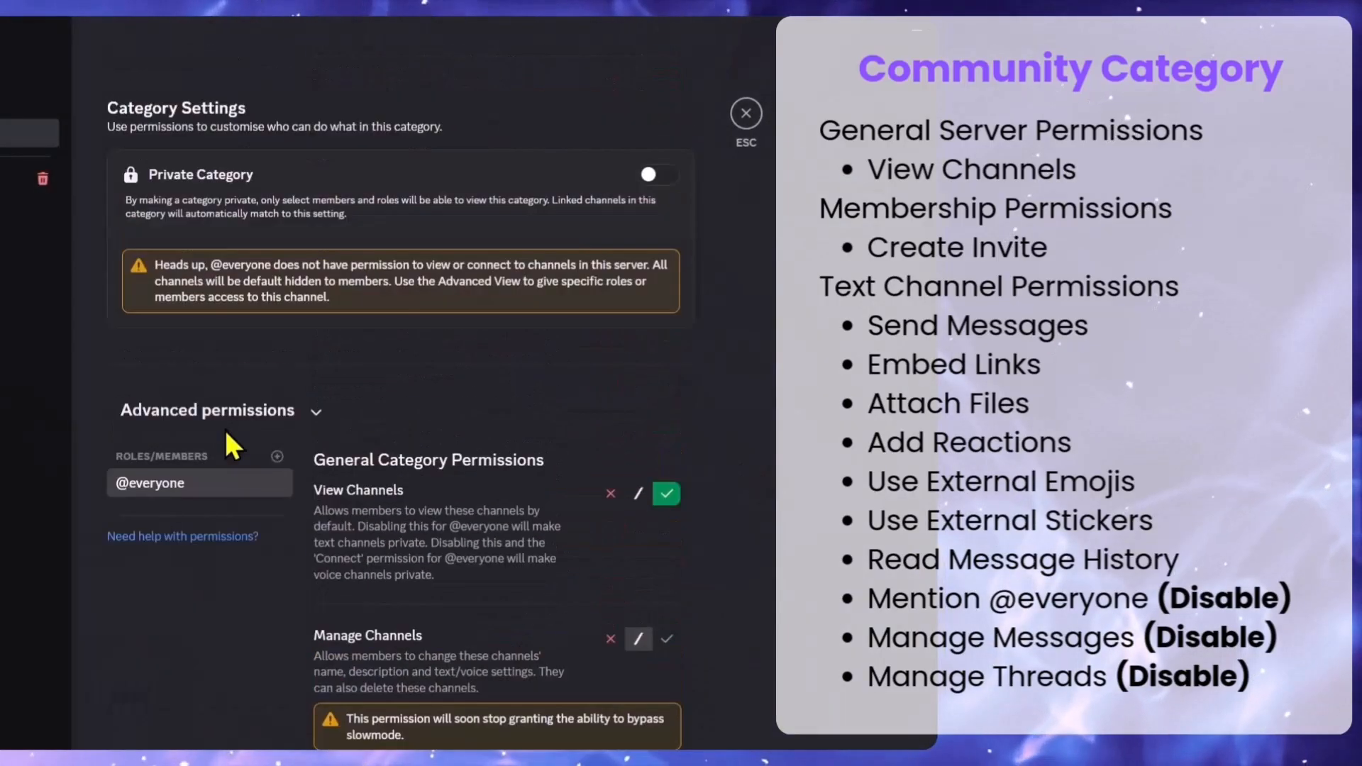
pyautogui.click(277, 456)
pyautogui.click(146, 693)
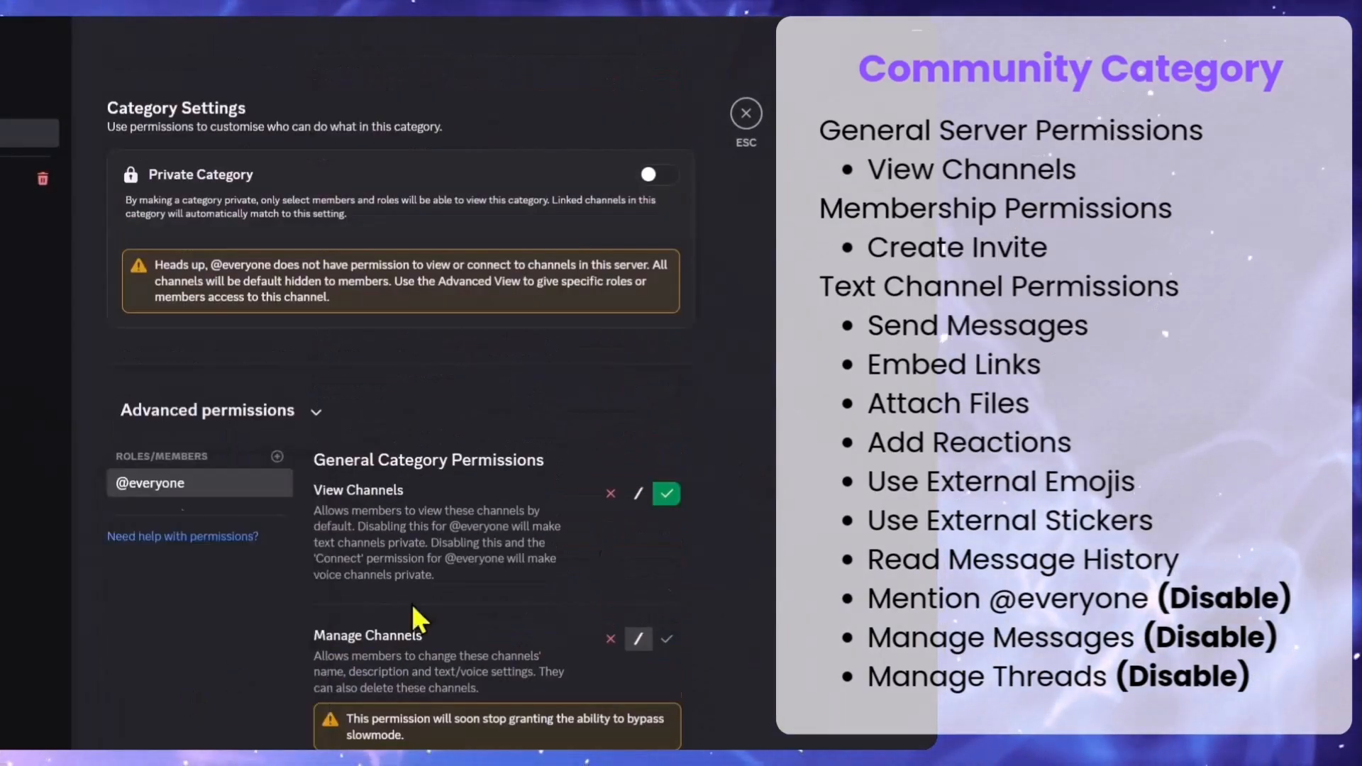
pyautogui.scroll(-1, 717, 496)
pyautogui.click(667, 428)
# Step: Allow the added COMMUNITY role Create Invite, Send Messages and Create Posts, and Send Messages in Threads and Posts
pyautogui.scroll(-4, 777, 500)
pyautogui.scroll(-5, 773, 489)
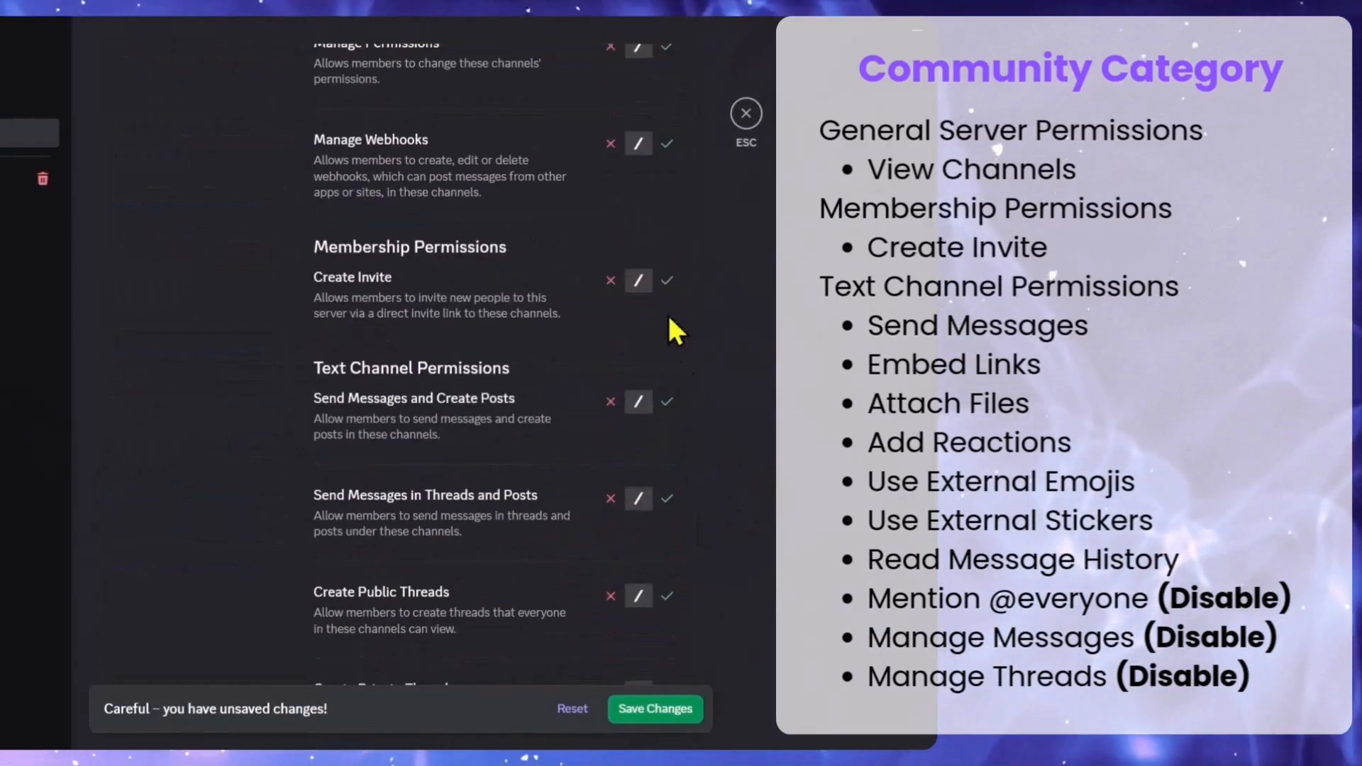
pyautogui.click(667, 500)
pyautogui.scroll(-2, 709, 493)
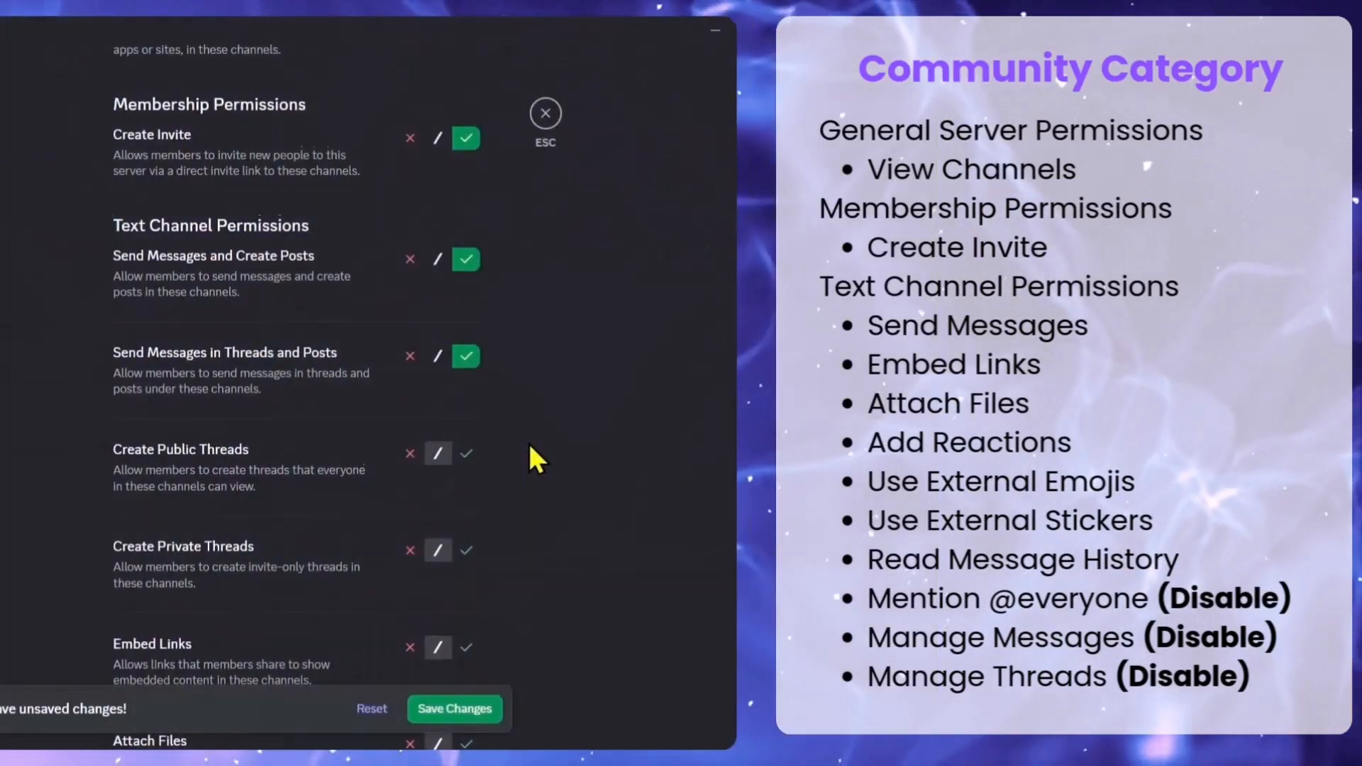
# Step: Allow Embed Links, Attach Files, Add Reactions, Use External Emojis and Use External Stickers for the added role in COMMUNITY
pyautogui.scroll(-3, 528, 451)
pyautogui.click(466, 436)
pyautogui.scroll(-1, 466, 447)
pyautogui.click(466, 460)
pyautogui.scroll(-2, 468, 462)
pyautogui.click(467, 415)
pyautogui.scroll(-2, 470, 418)
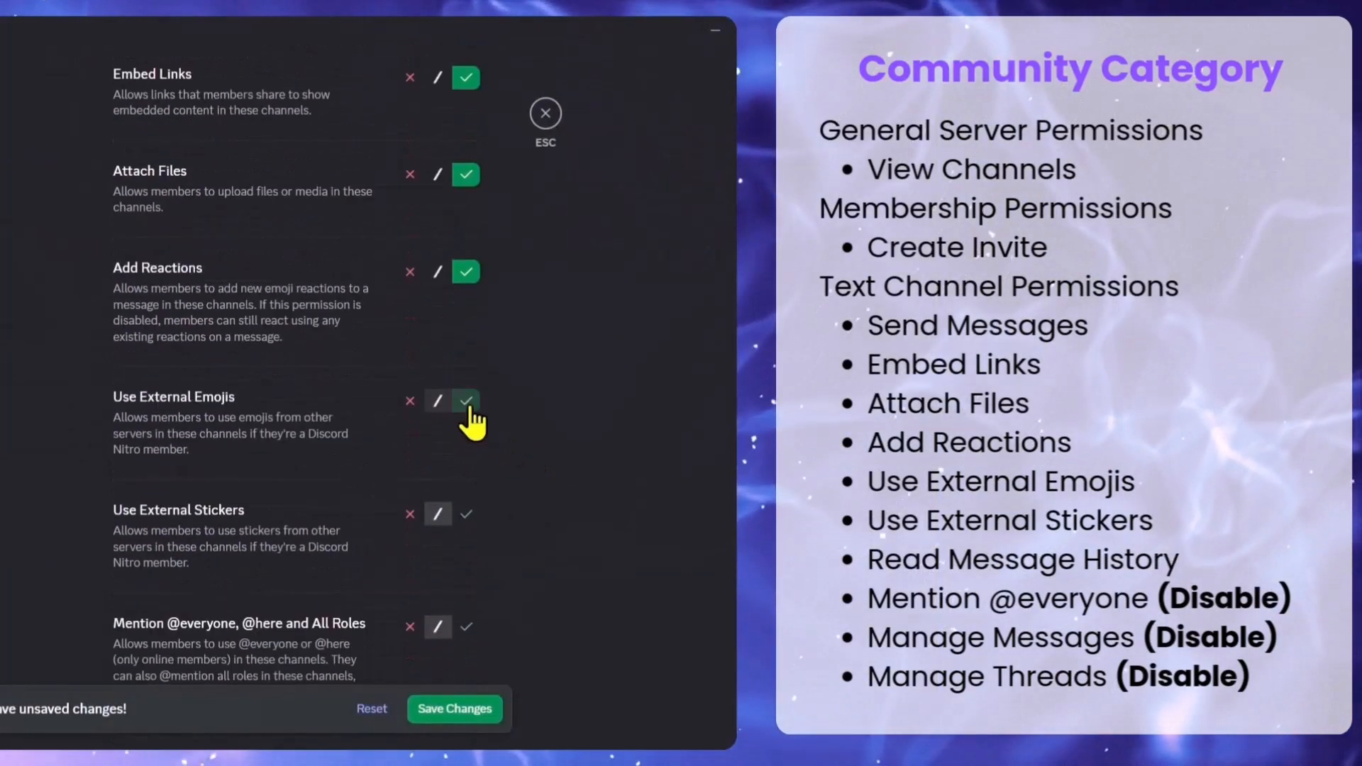
pyautogui.click(466, 513)
pyautogui.scroll(-2, 454, 508)
pyautogui.click(410, 490)
pyautogui.scroll(-3, 425, 497)
pyautogui.click(410, 414)
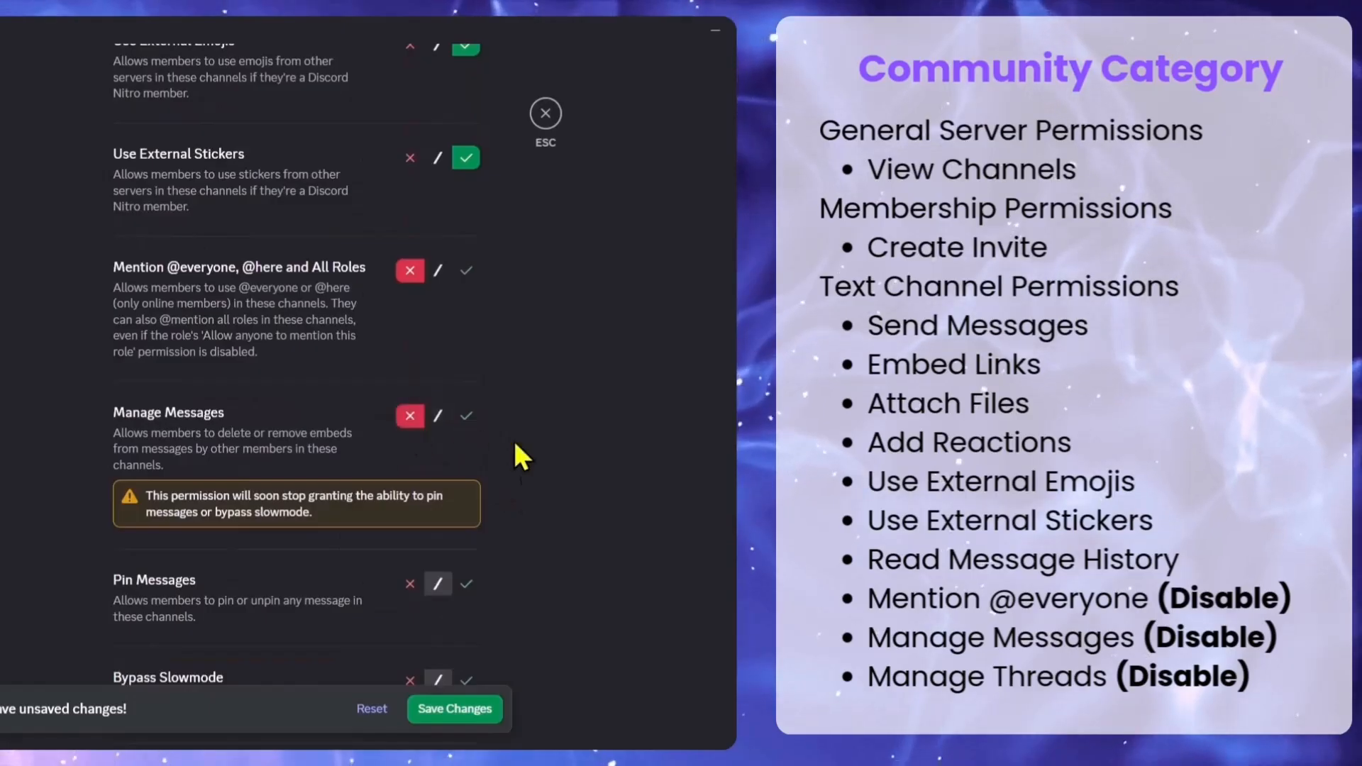
# Step: Deny Manage Threads and Posts and allow Read Message History for the added role in COMMUNITY
pyautogui.scroll(-1, 522, 460)
pyautogui.scroll(-6, 523, 461)
pyautogui.click(410, 352)
pyautogui.scroll(-3, 440, 327)
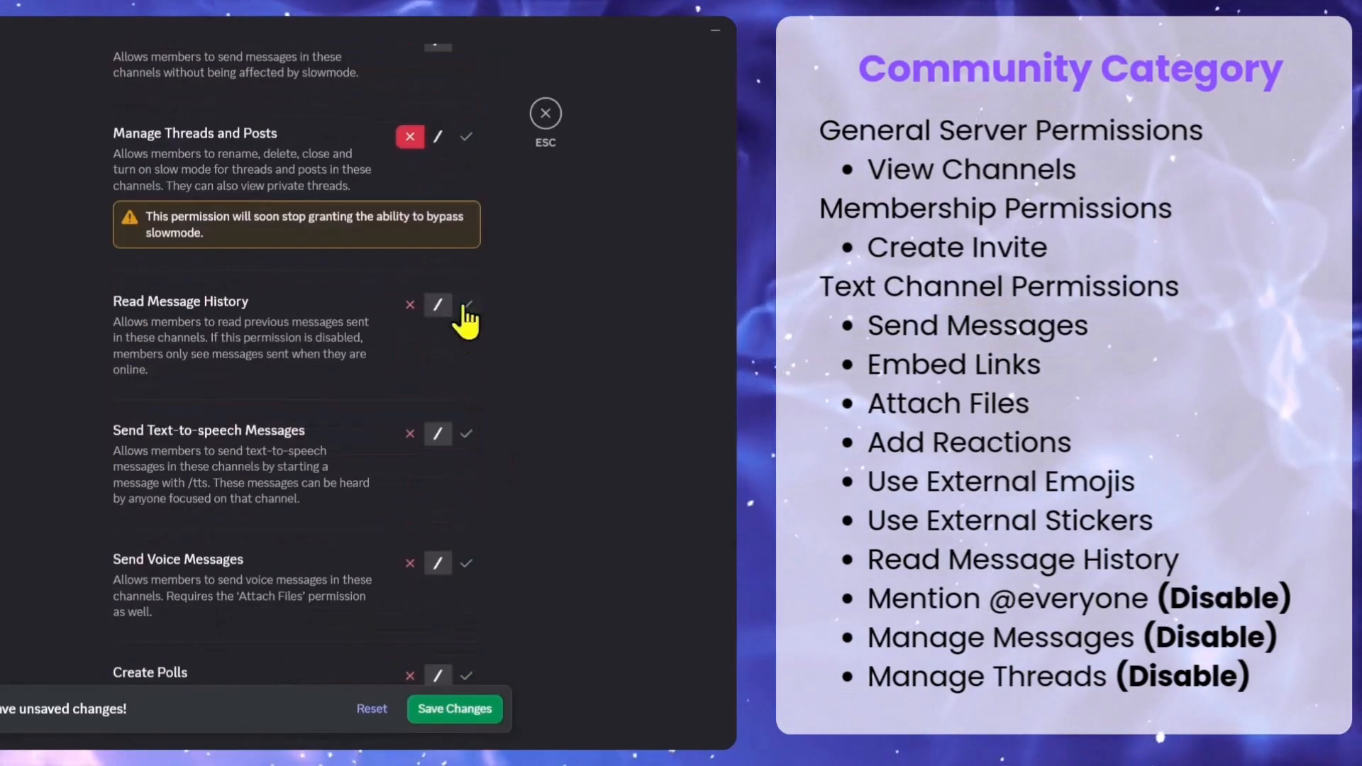
pyautogui.click(466, 304)
pyautogui.scroll(-1, 497, 369)
pyautogui.scroll(-5, 524, 438)
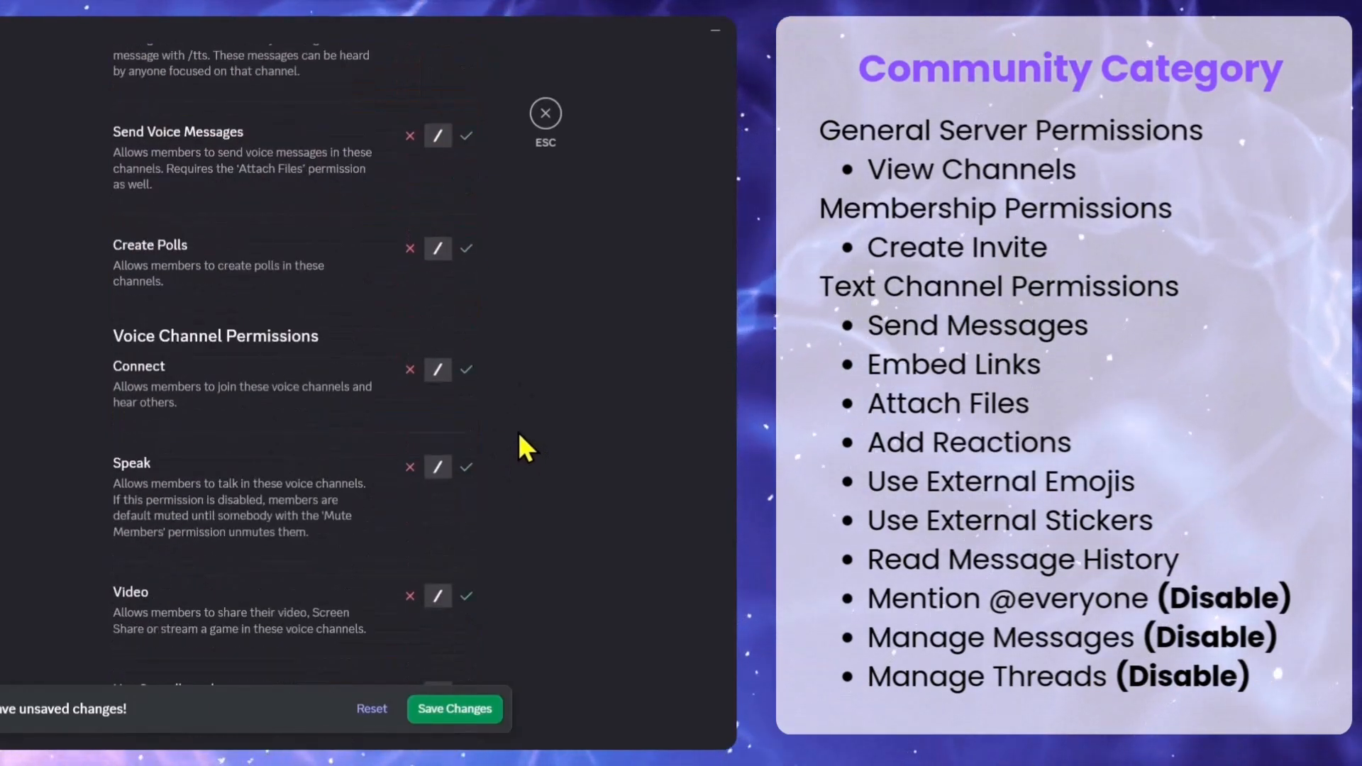
# Step: Review the added role's COMMUNITY permissions, save the changes and close the category settings
pyautogui.scroll(-7, 518, 434)
pyautogui.scroll(-9, 519, 435)
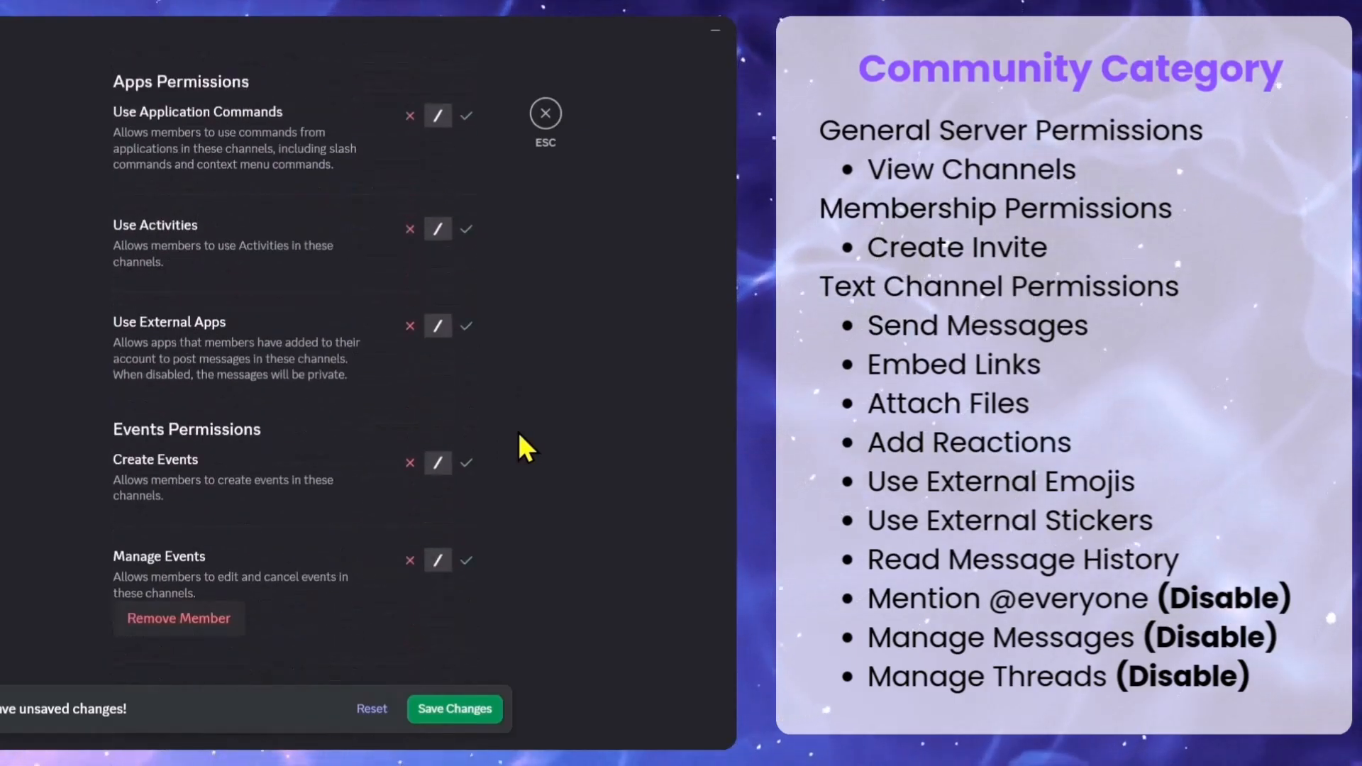
pyautogui.scroll(20, 519, 434)
pyautogui.scroll(15, 519, 434)
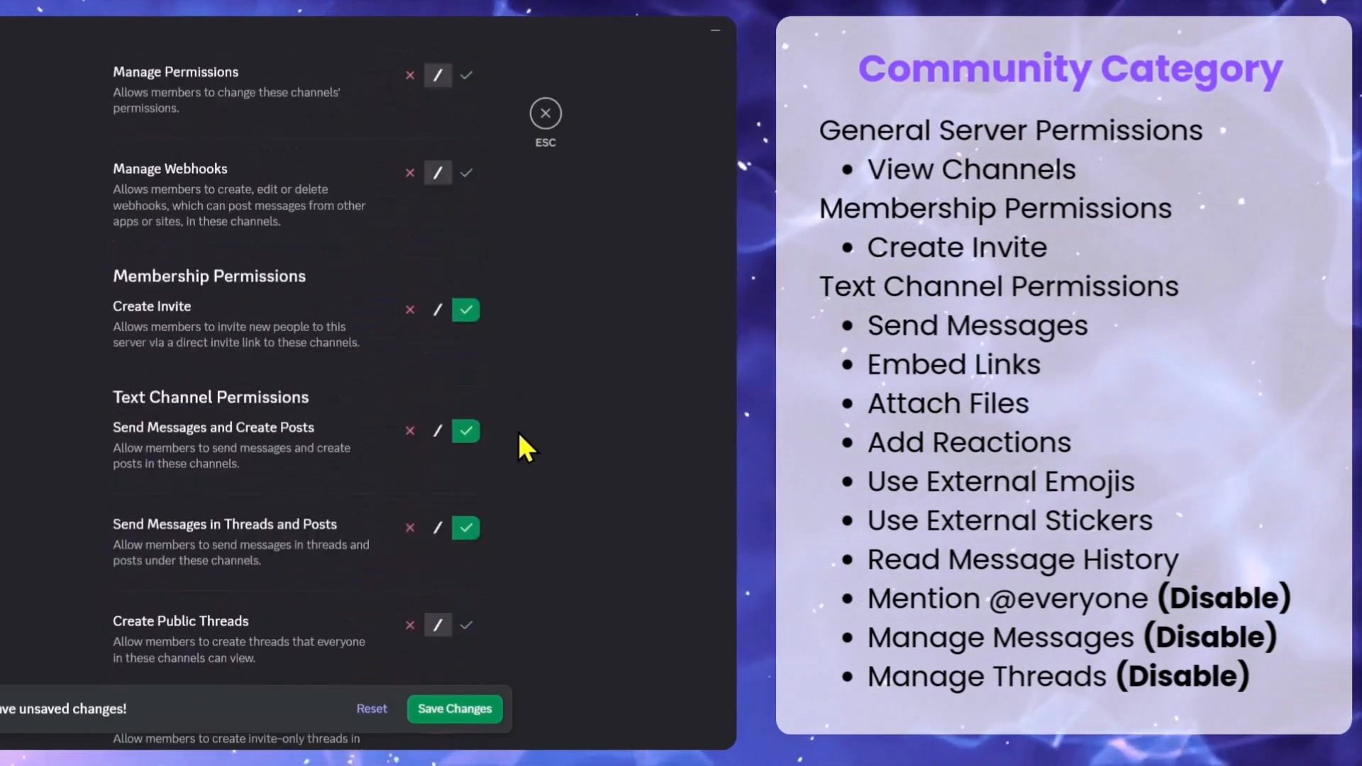
pyautogui.scroll(3, 518, 434)
pyautogui.scroll(-15, 519, 434)
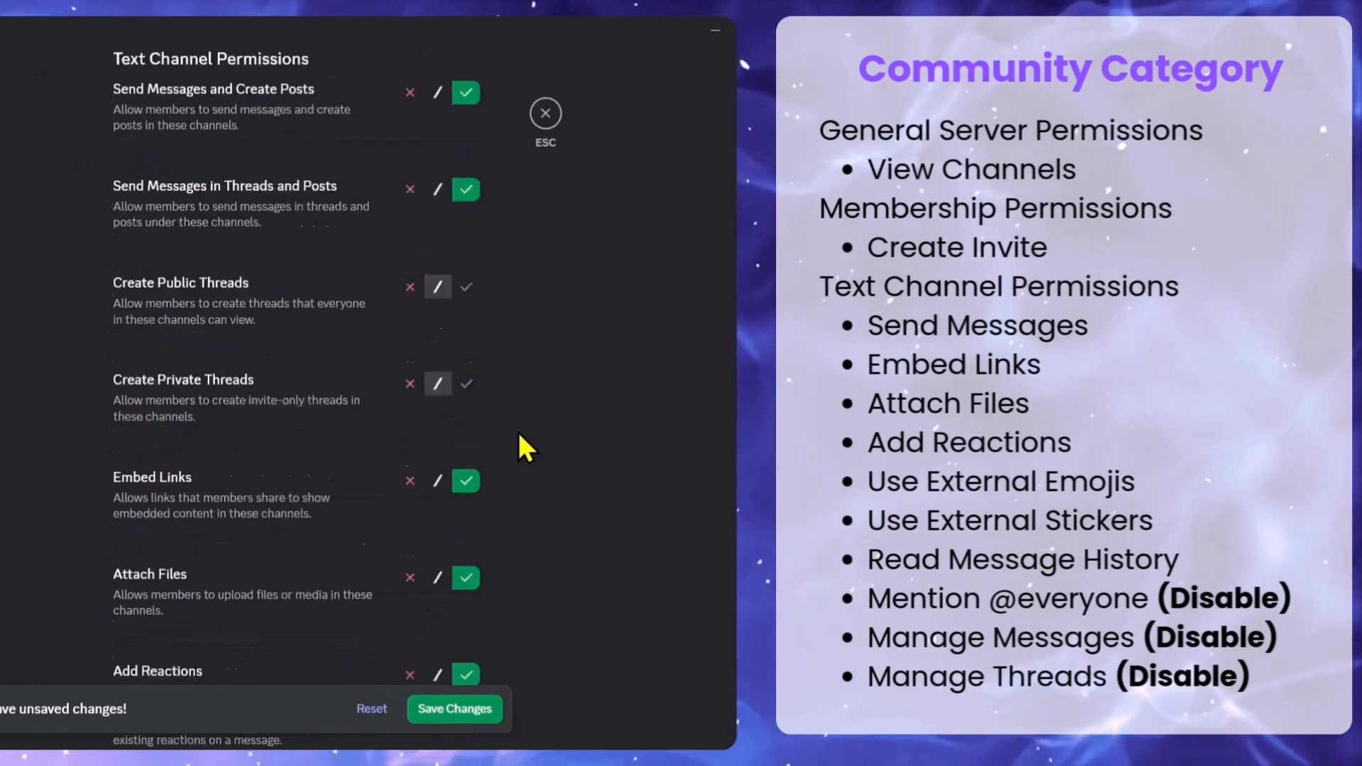
pyautogui.scroll(-3, 519, 434)
pyautogui.scroll(-4, 519, 434)
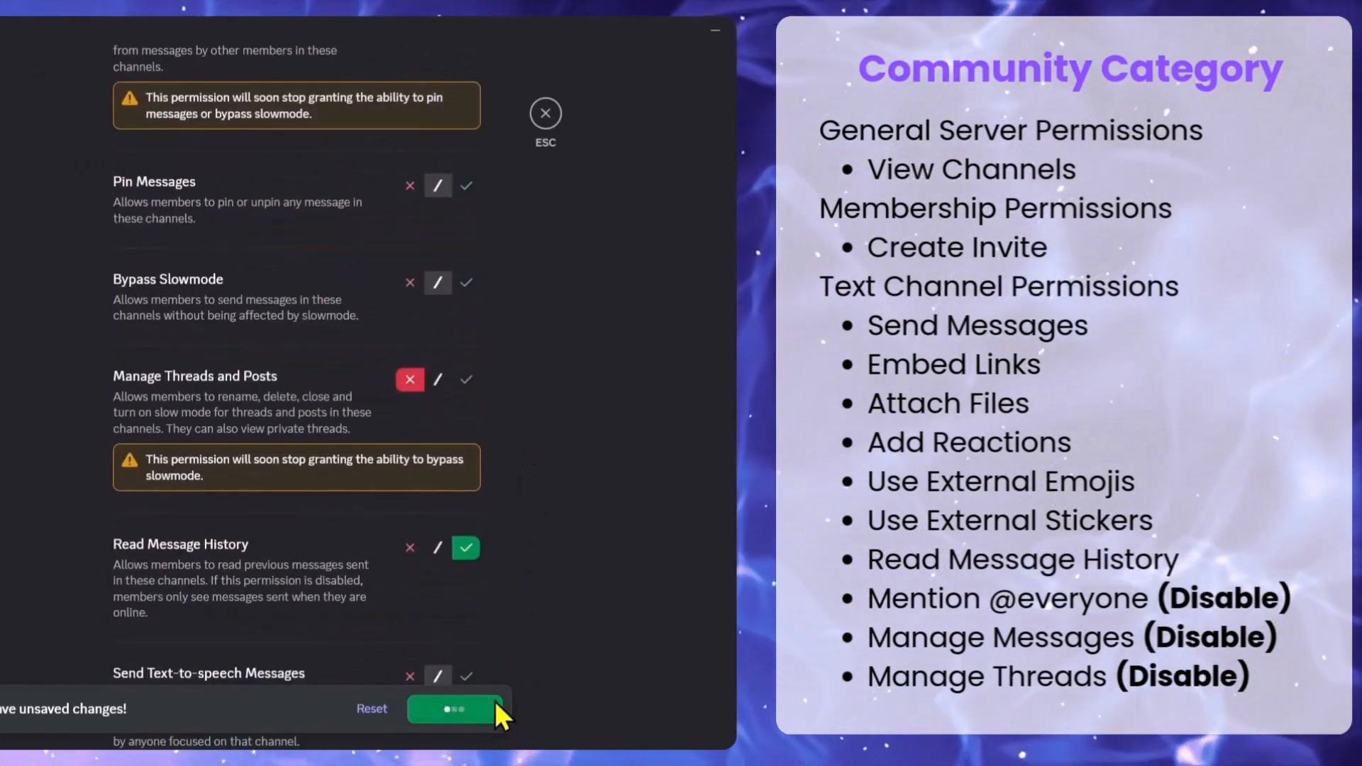
pyautogui.press('Escape')
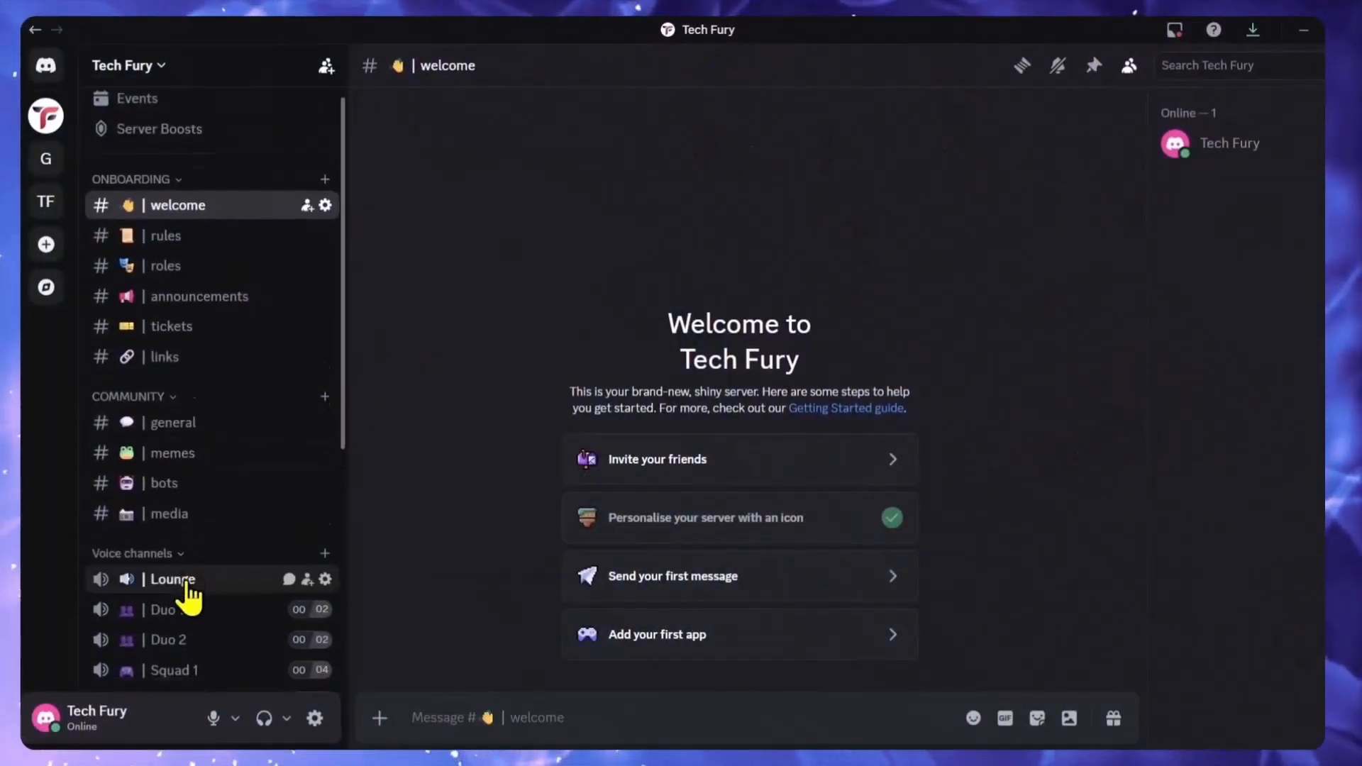
pyautogui.scroll(-2, 149, 461)
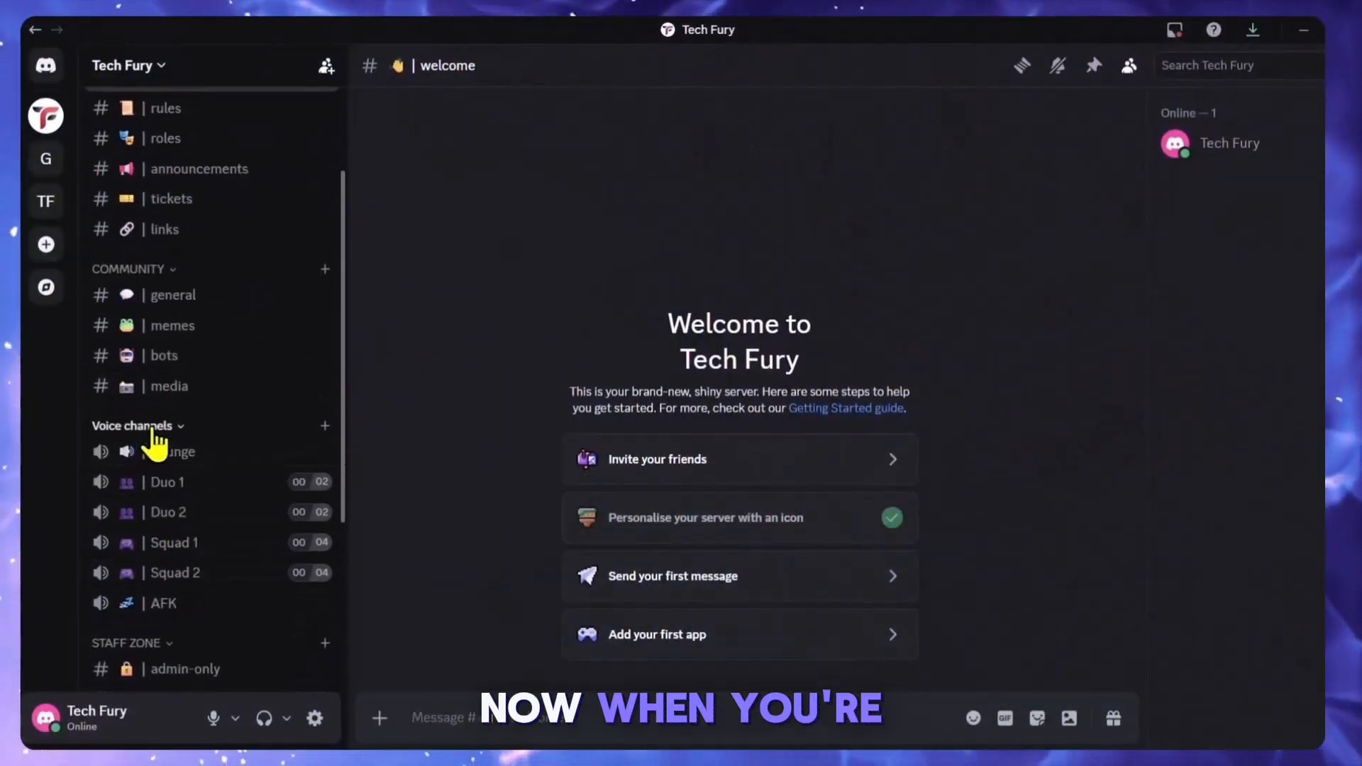
pyautogui.rightClick(153, 431)
pyautogui.click(216, 658)
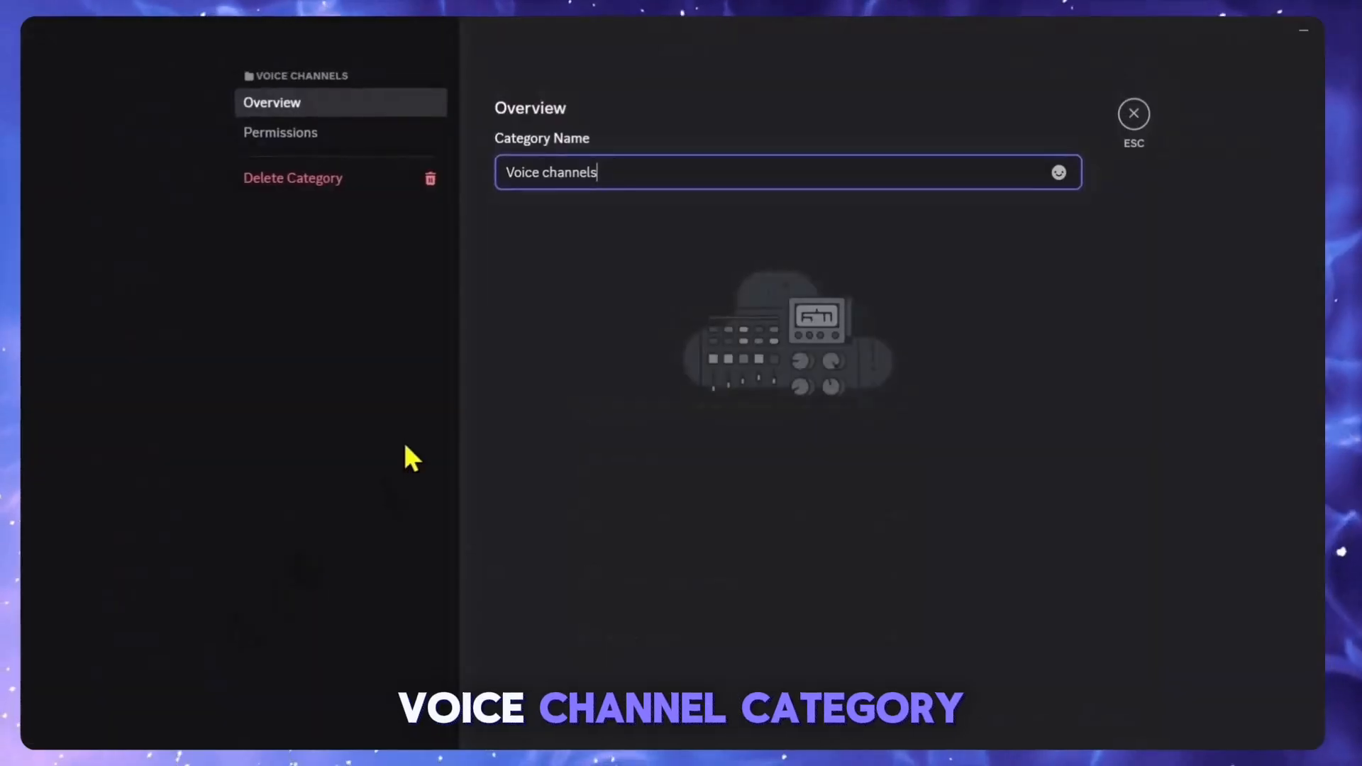
pyautogui.click(331, 132)
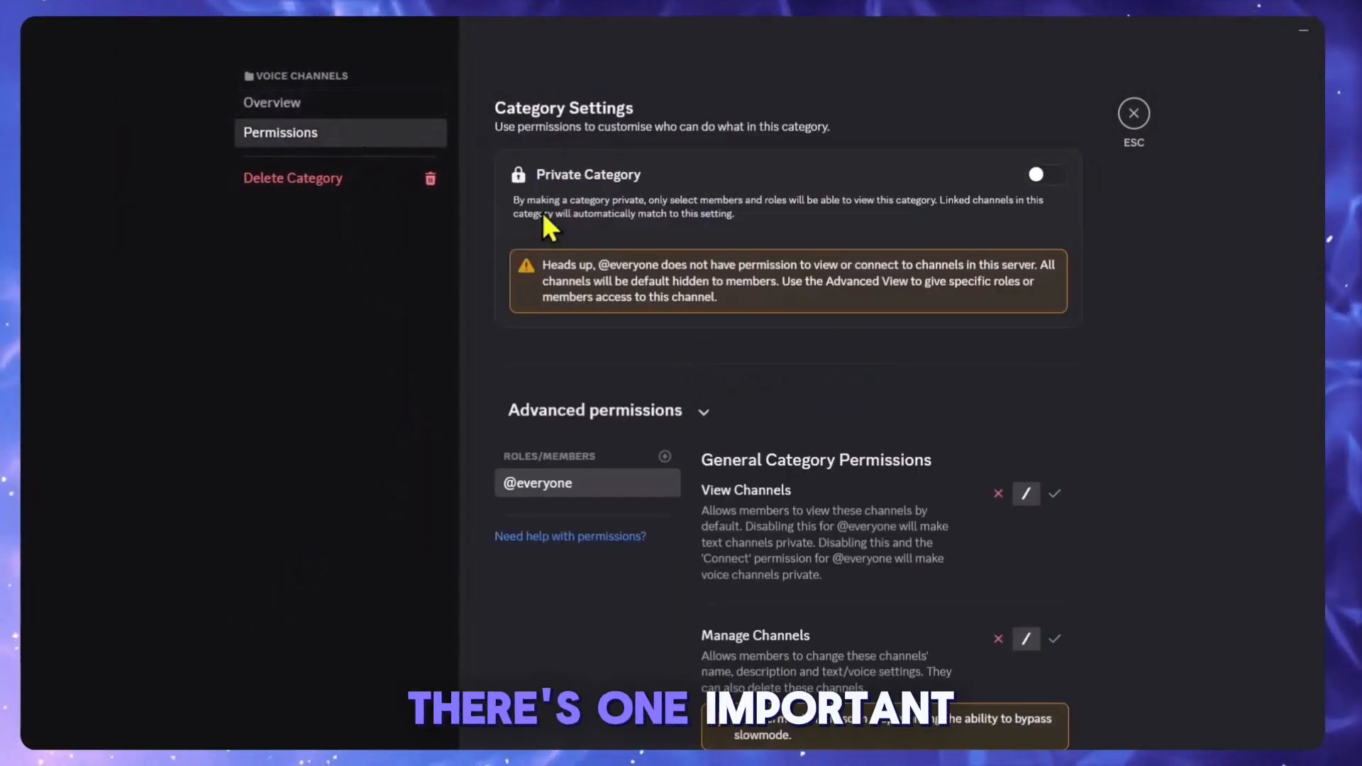
pyautogui.scroll(-3, 734, 294)
pyautogui.scroll(-1, 735, 292)
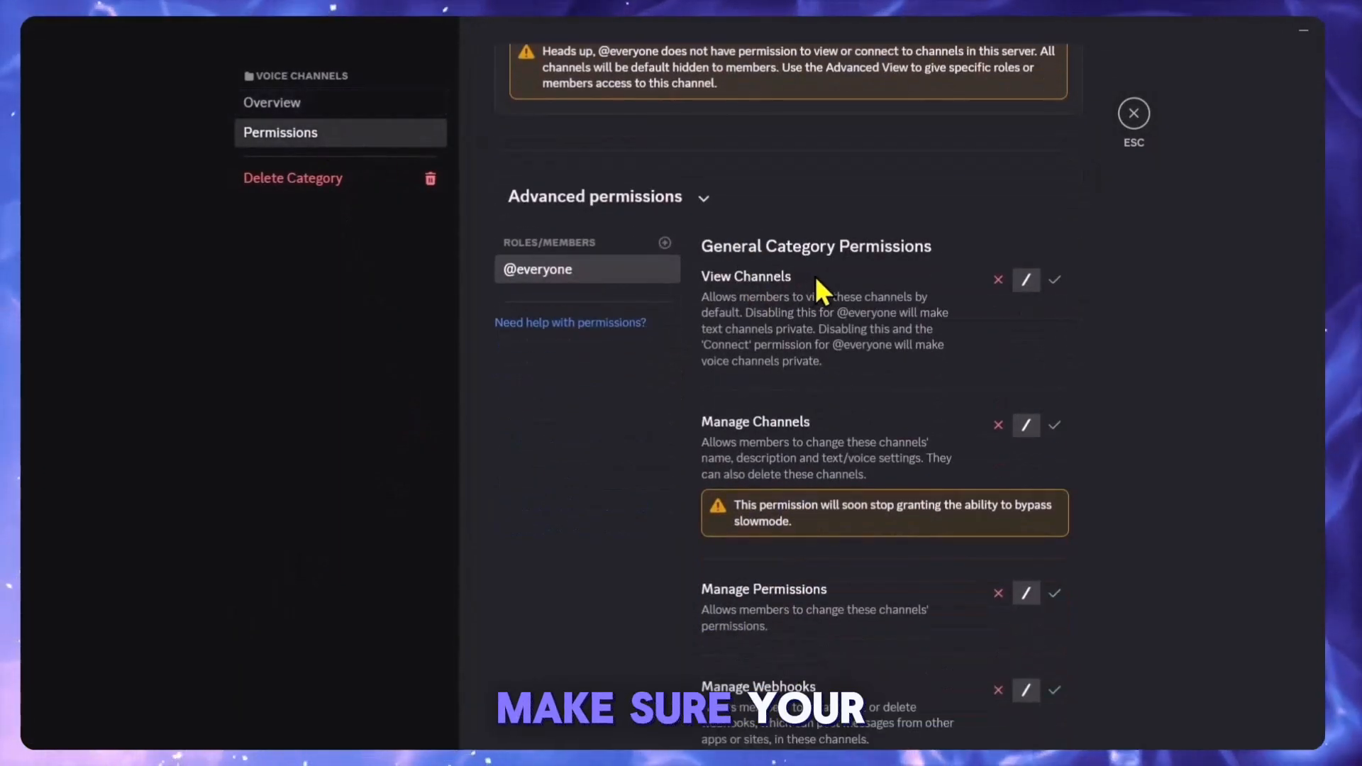
pyautogui.scroll(-1, 1123, 284)
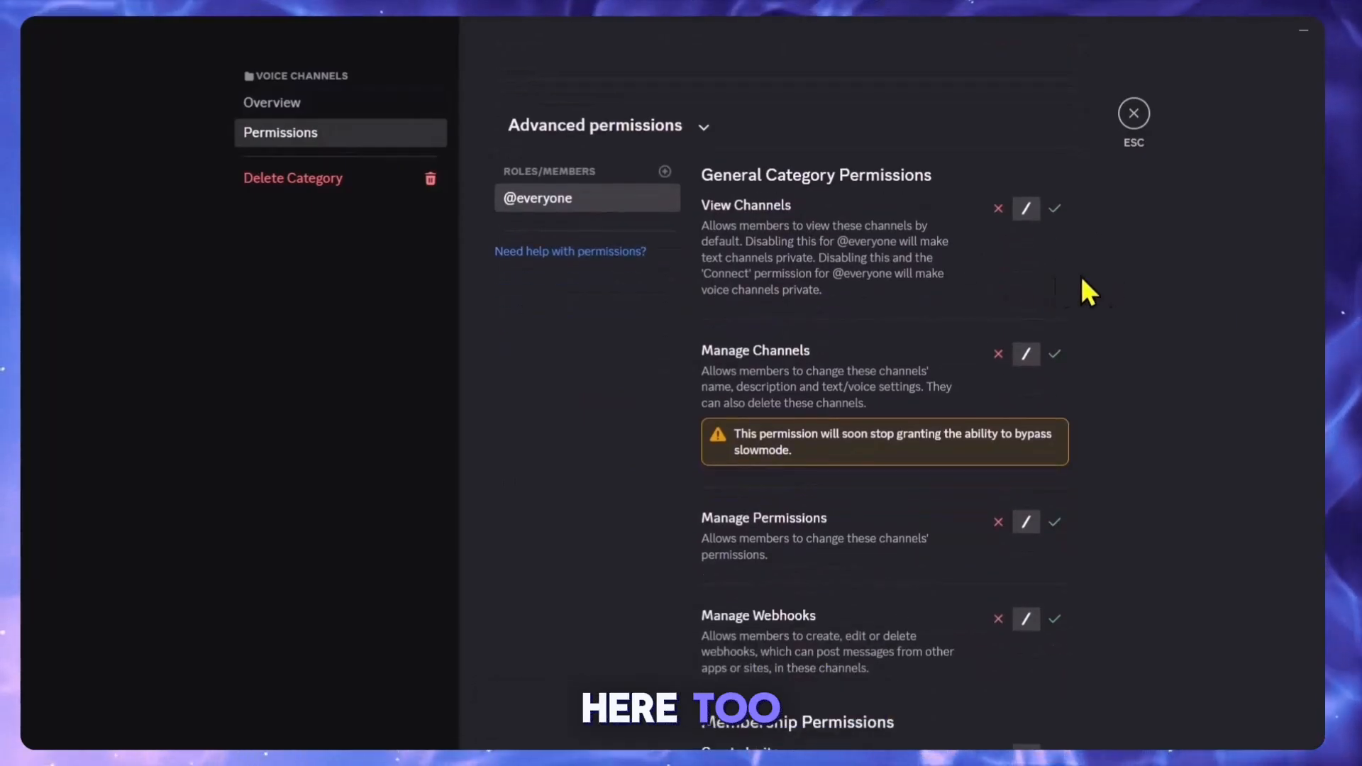
pyautogui.click(1054, 209)
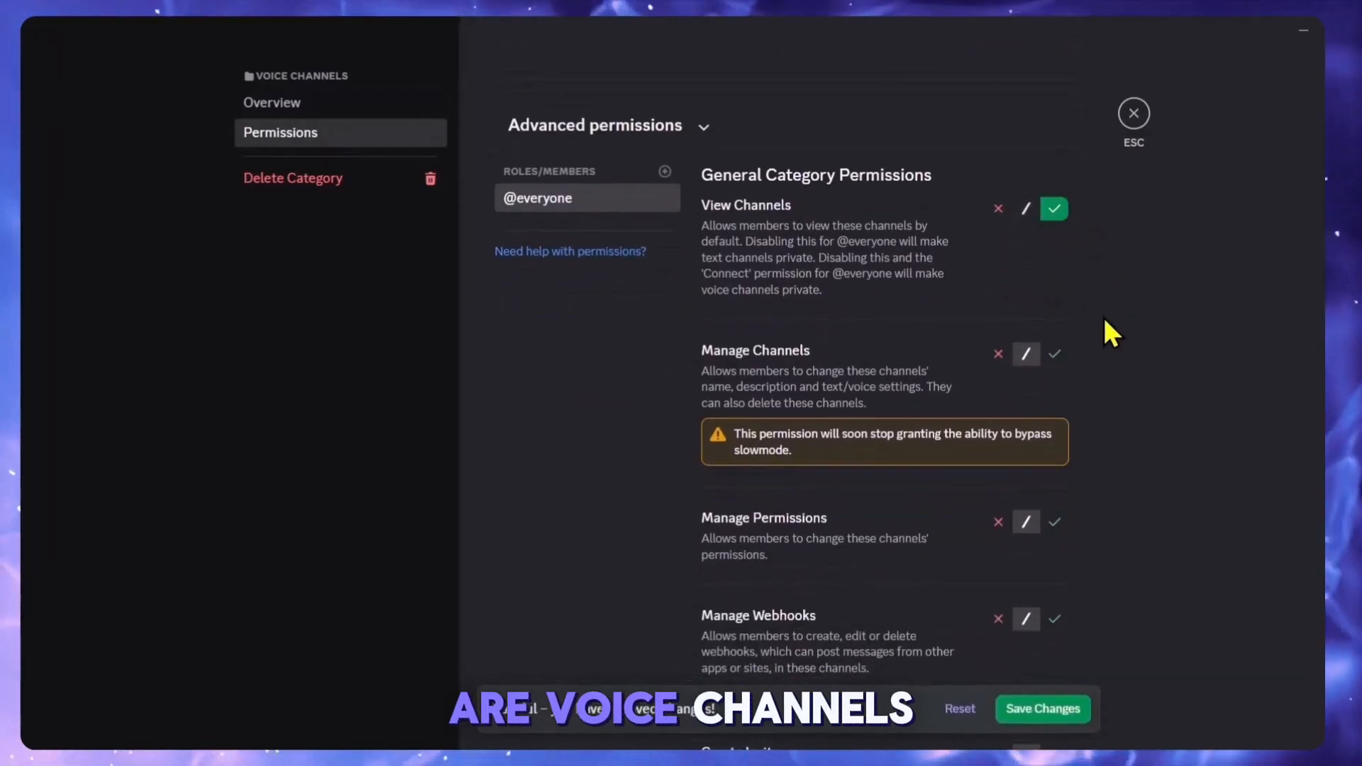
pyautogui.scroll(-1, 1104, 318)
pyautogui.scroll(-2, 1103, 318)
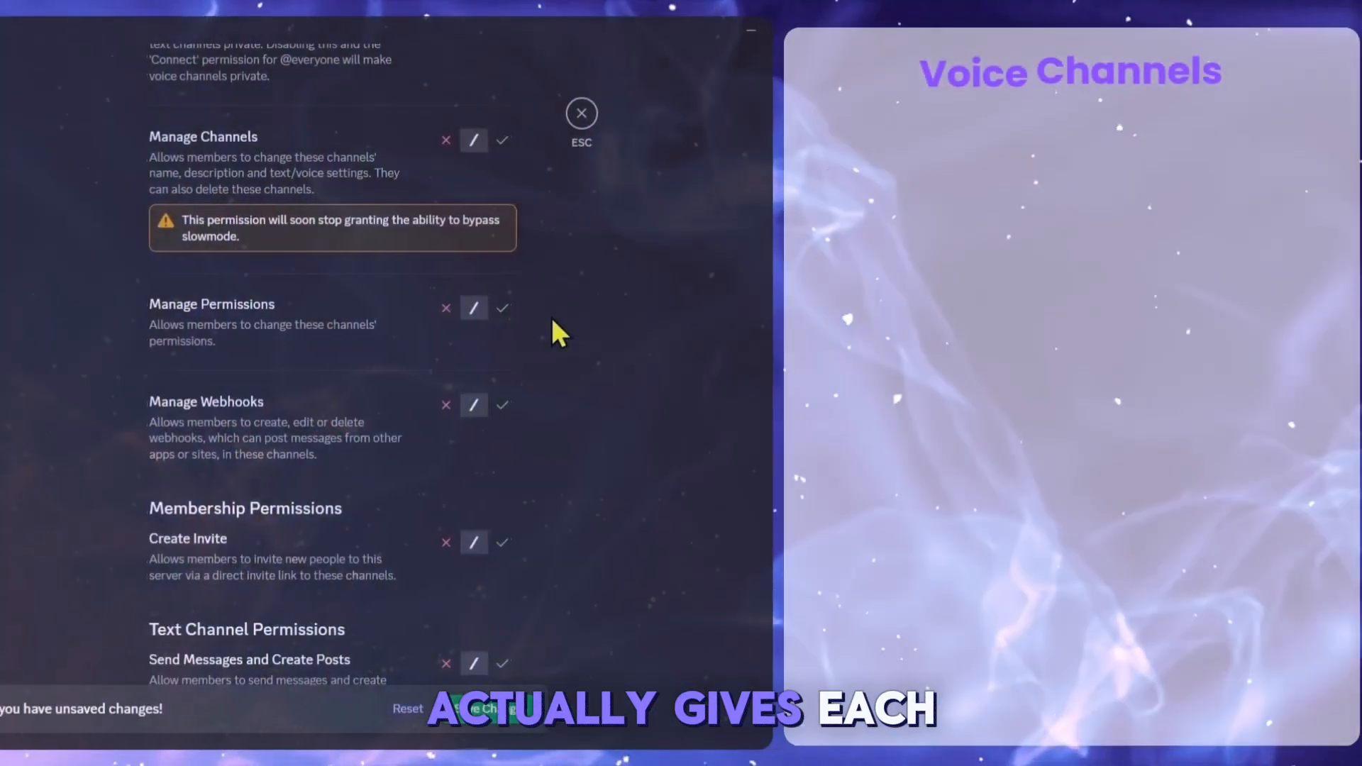
pyautogui.scroll(-5, 552, 319)
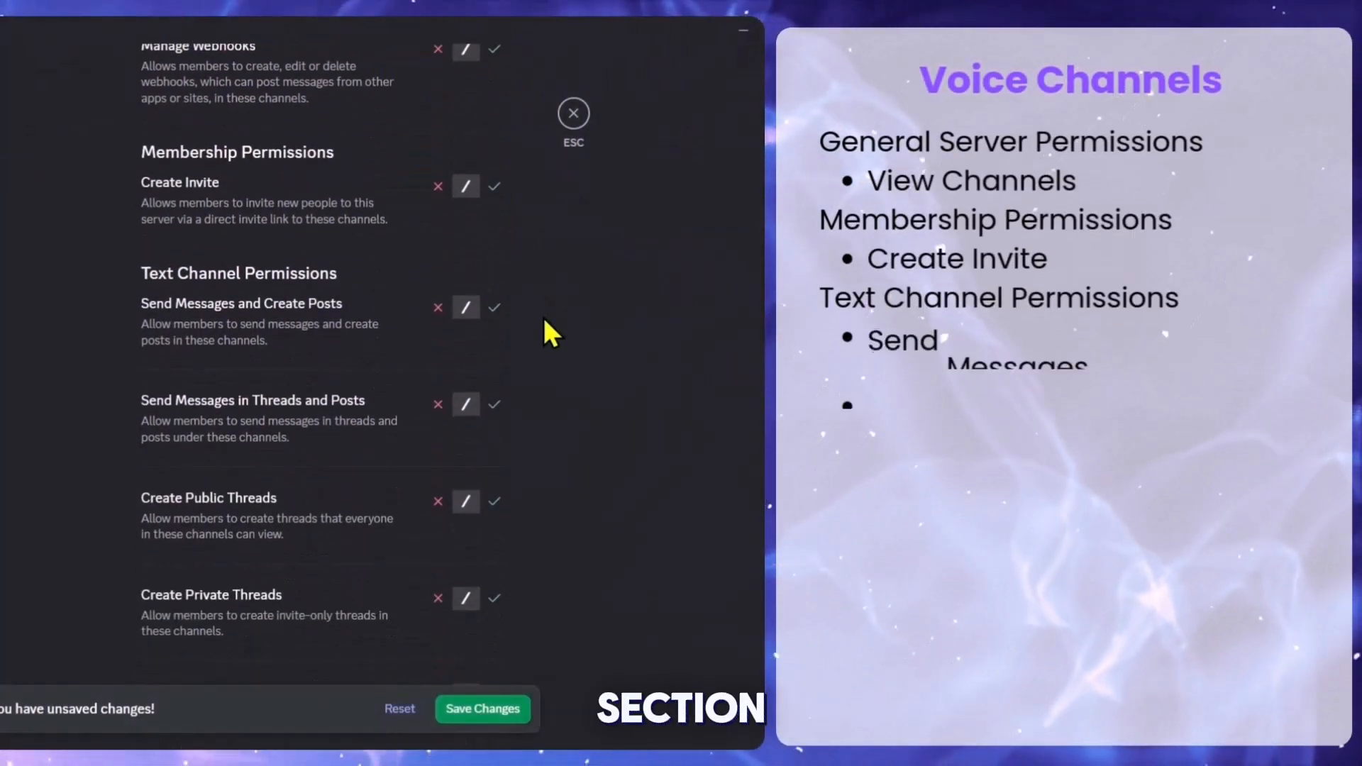
pyautogui.scroll(-3, 542, 315)
pyautogui.scroll(9, 542, 315)
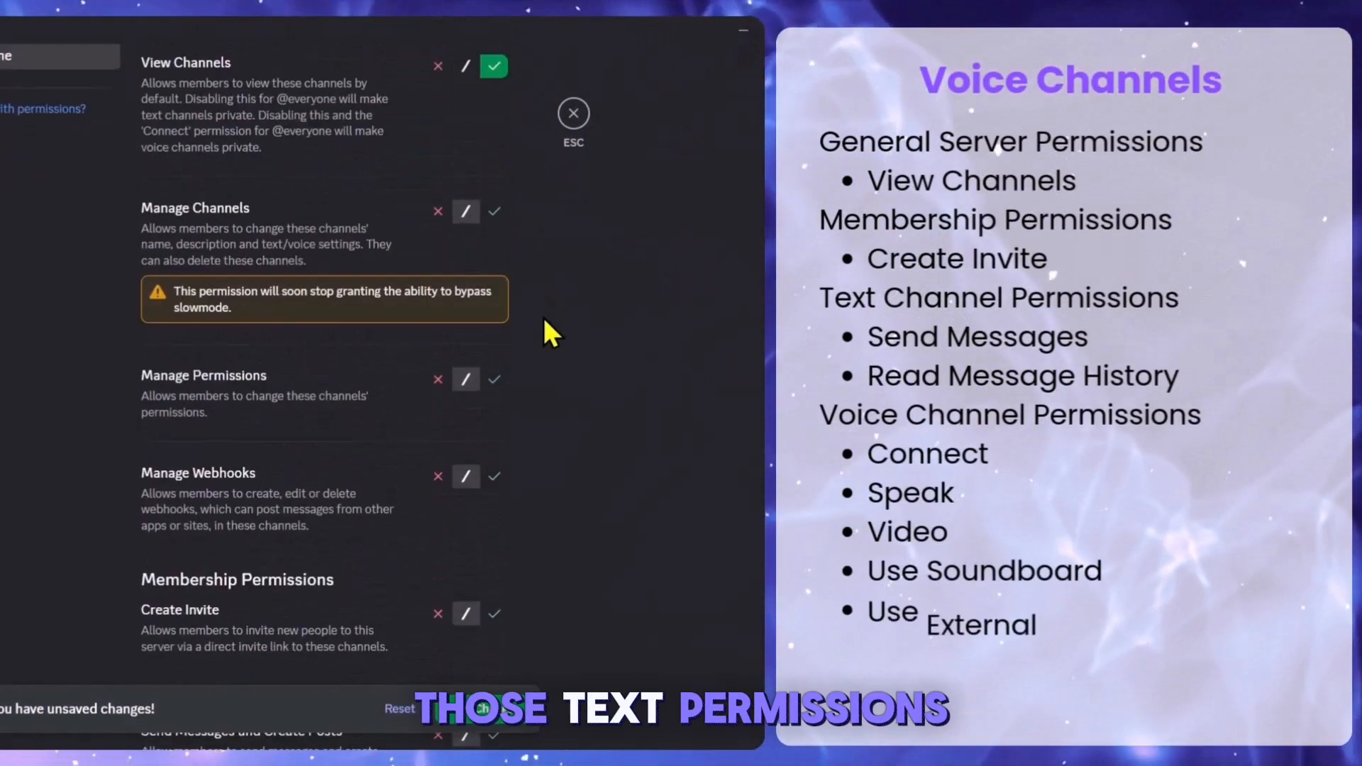
pyautogui.scroll(2, 544, 320)
pyautogui.scroll(-4, 545, 320)
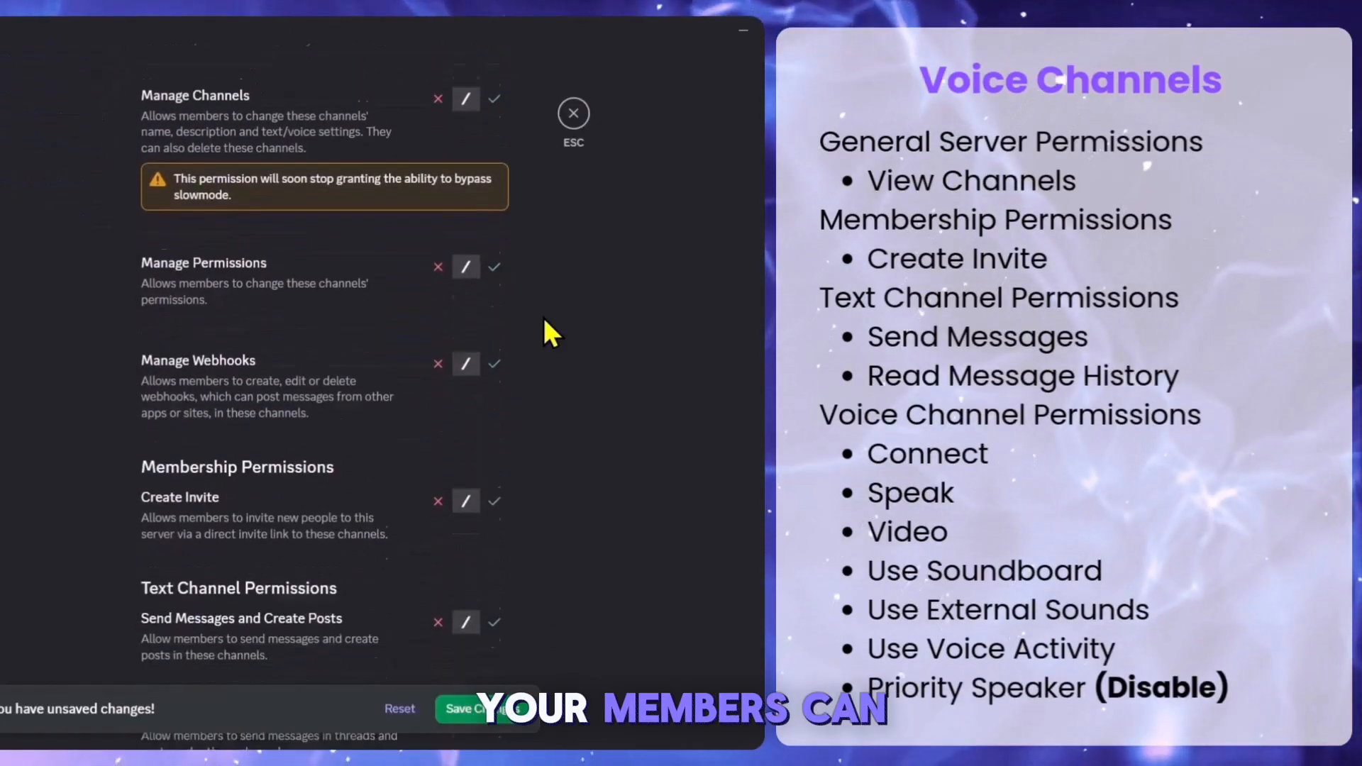
pyautogui.scroll(-3, 542, 315)
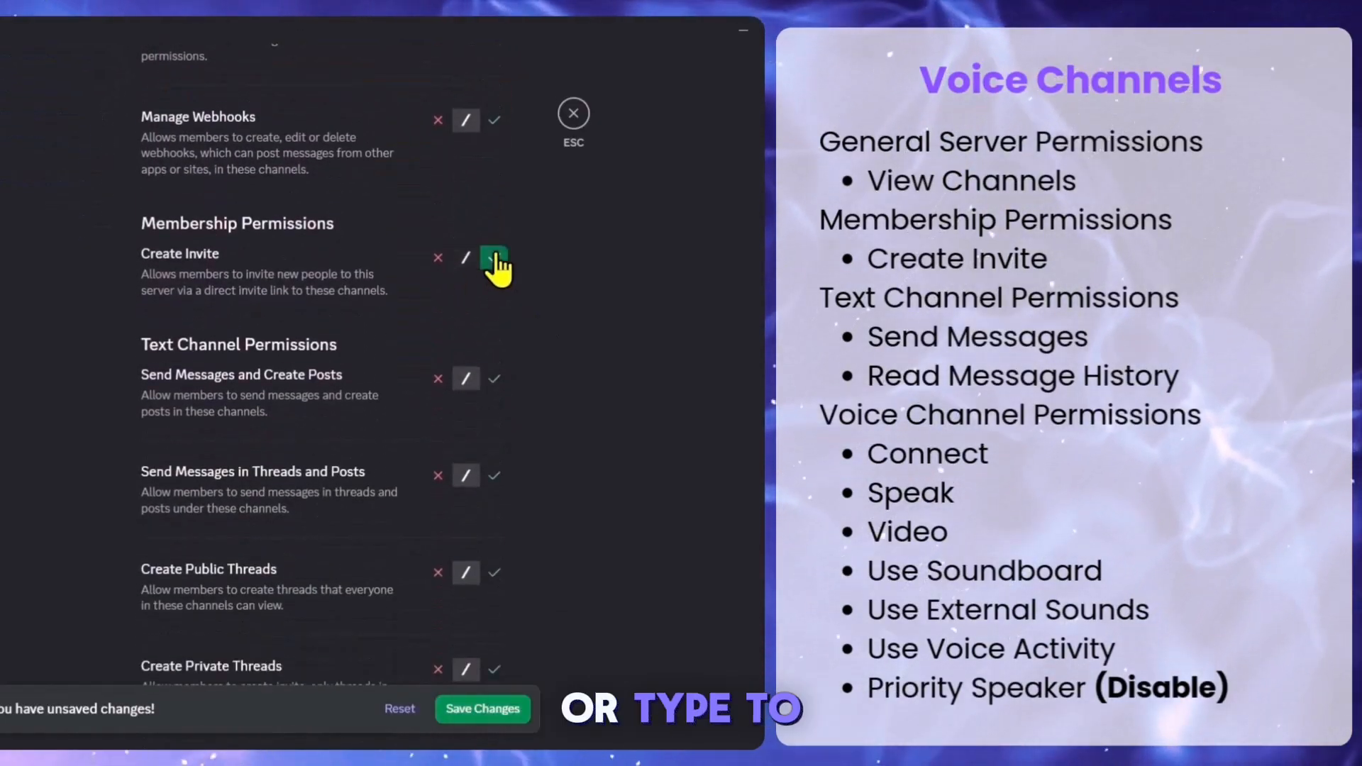
pyautogui.scroll(-3, 539, 329)
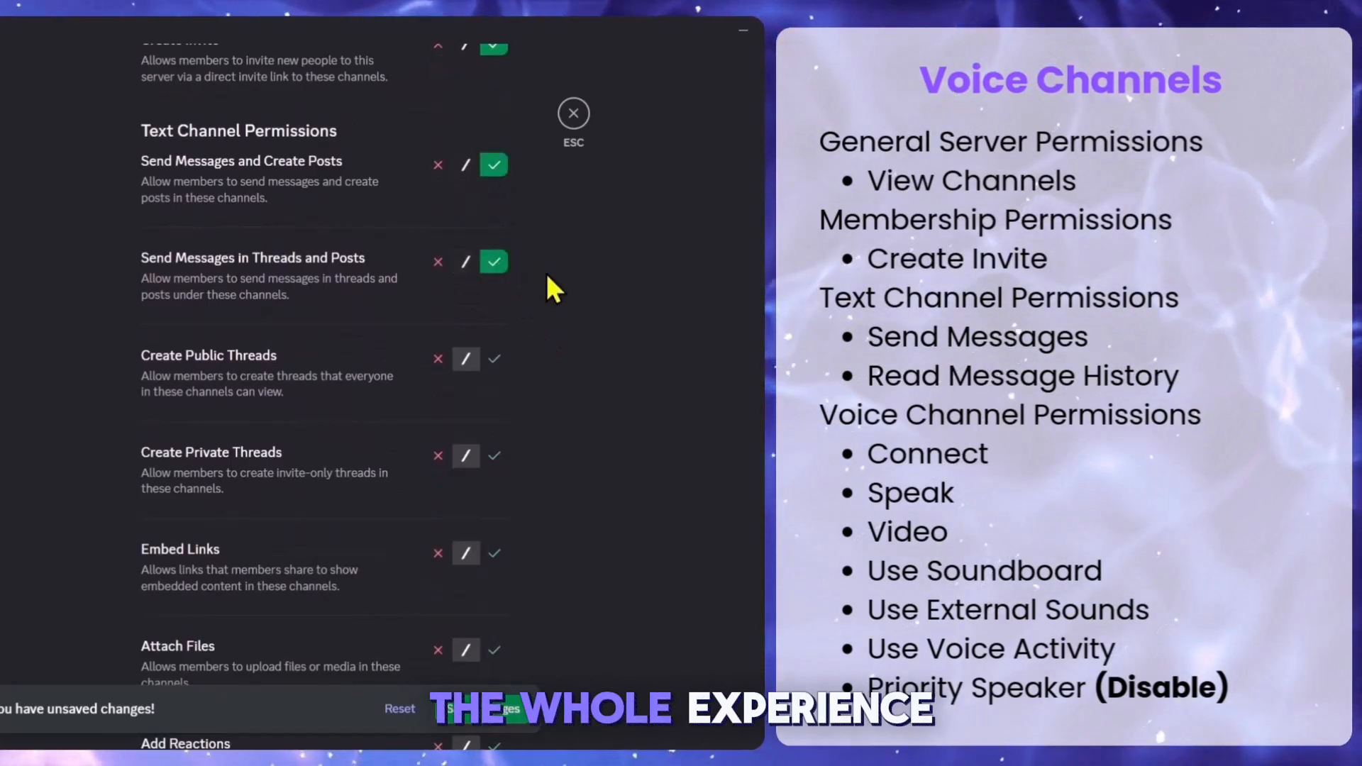
pyautogui.scroll(-7, 547, 278)
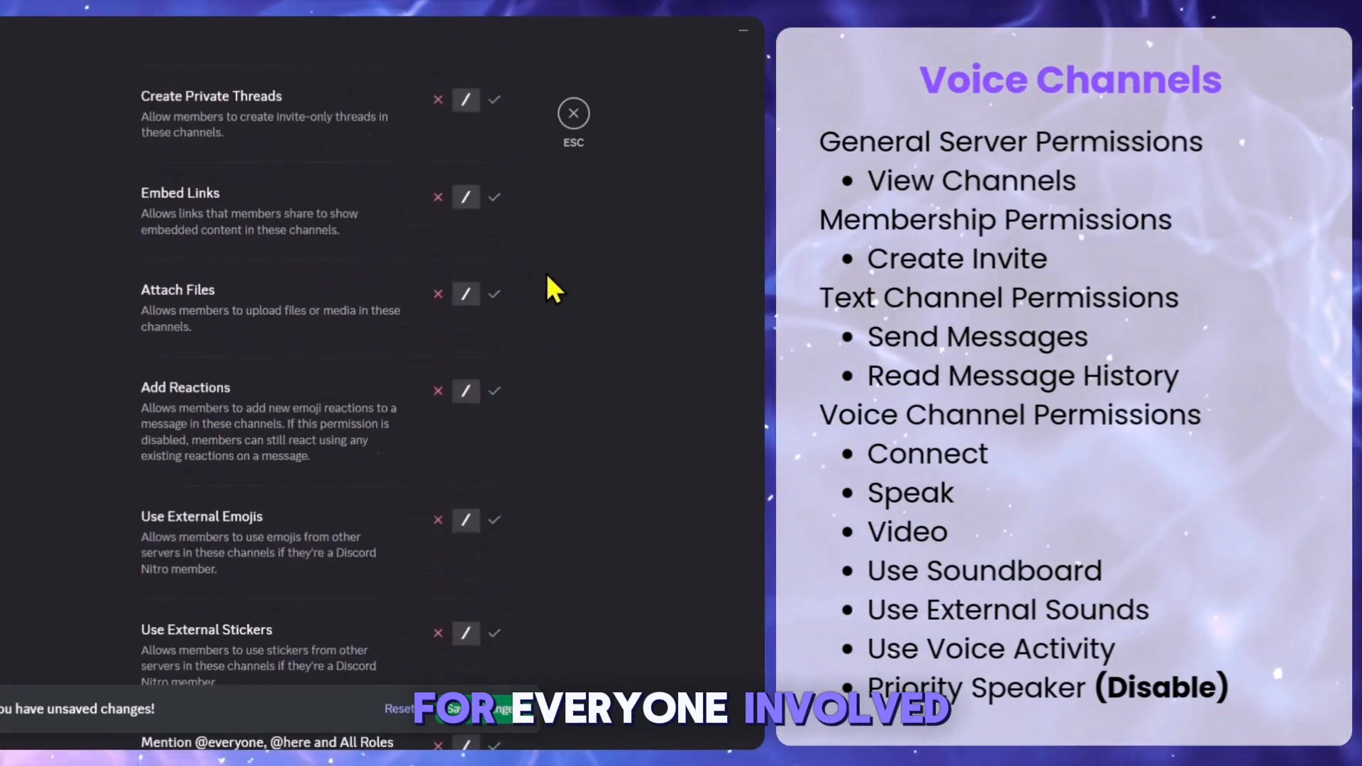
pyautogui.scroll(-10, 547, 281)
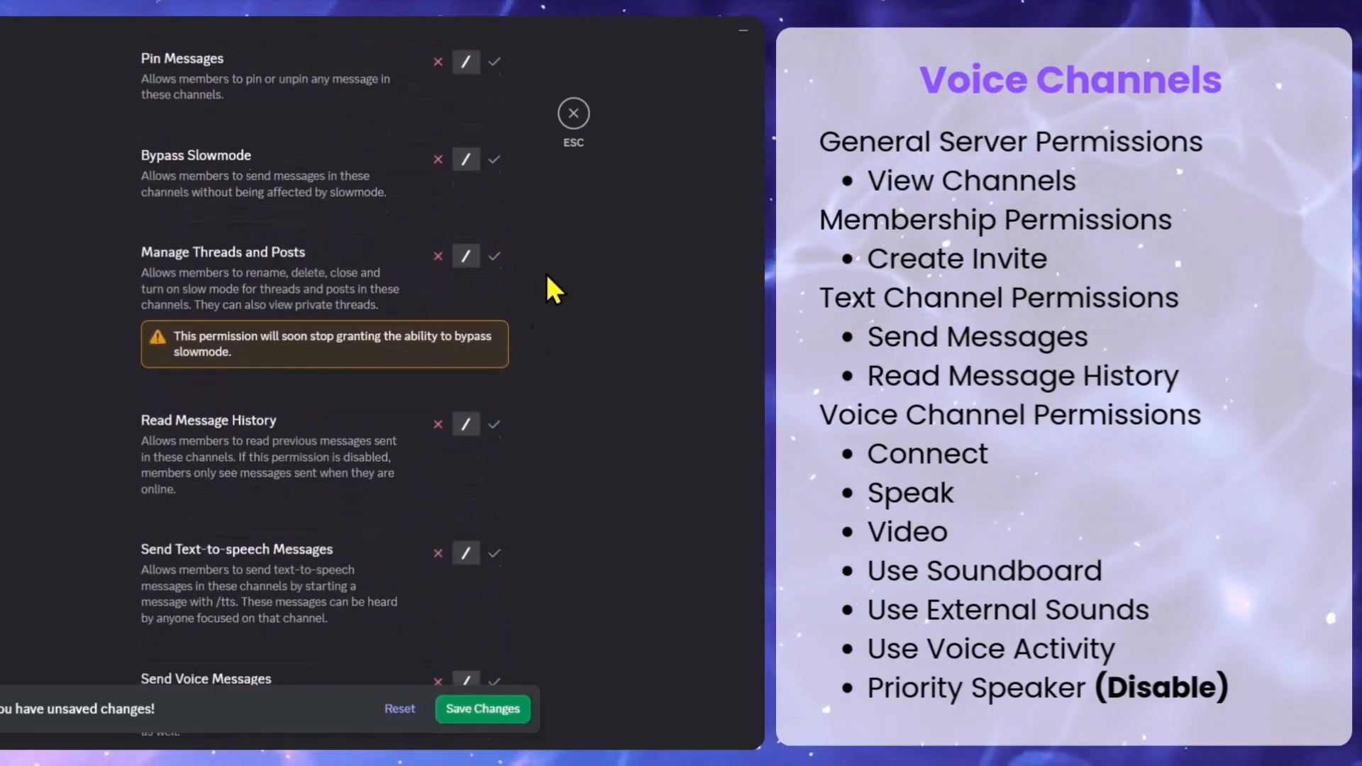
pyautogui.click(494, 424)
pyautogui.scroll(-7, 548, 369)
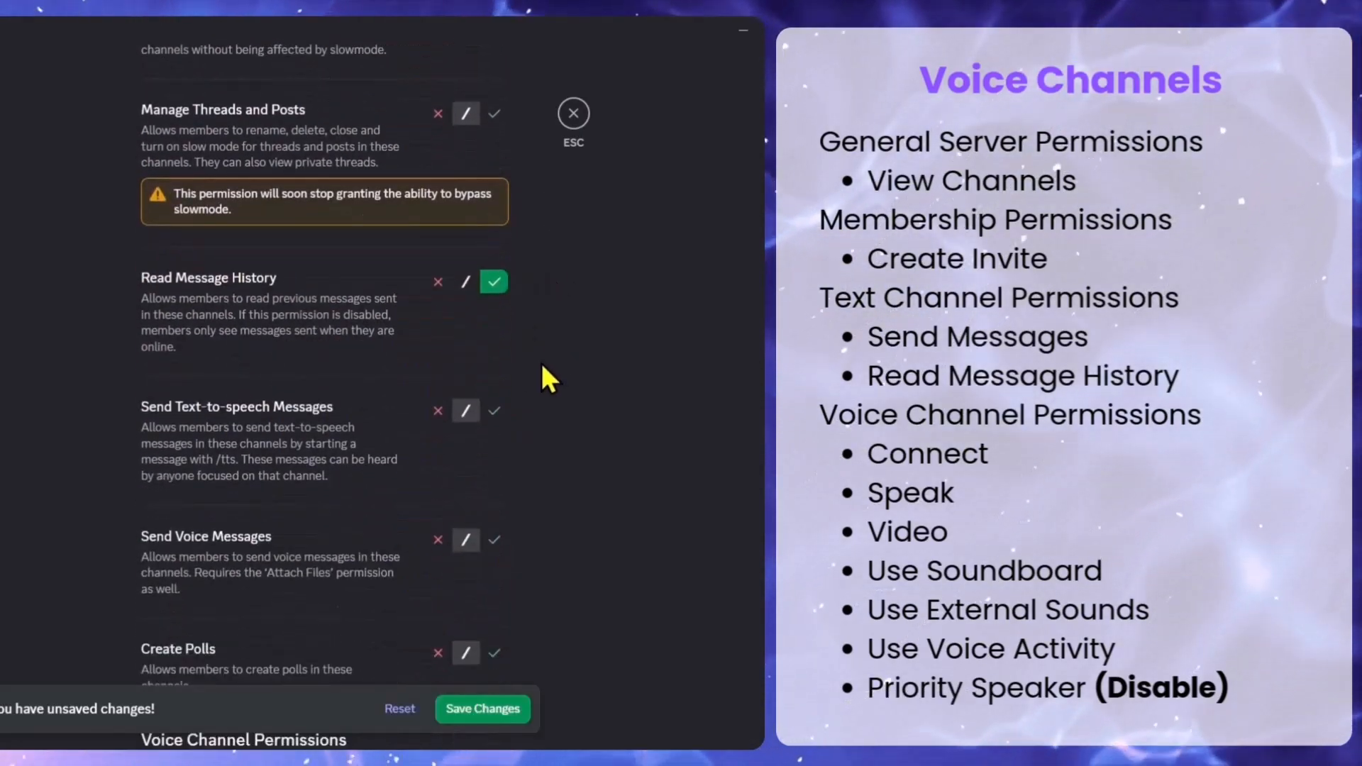
pyautogui.scroll(-4, 540, 367)
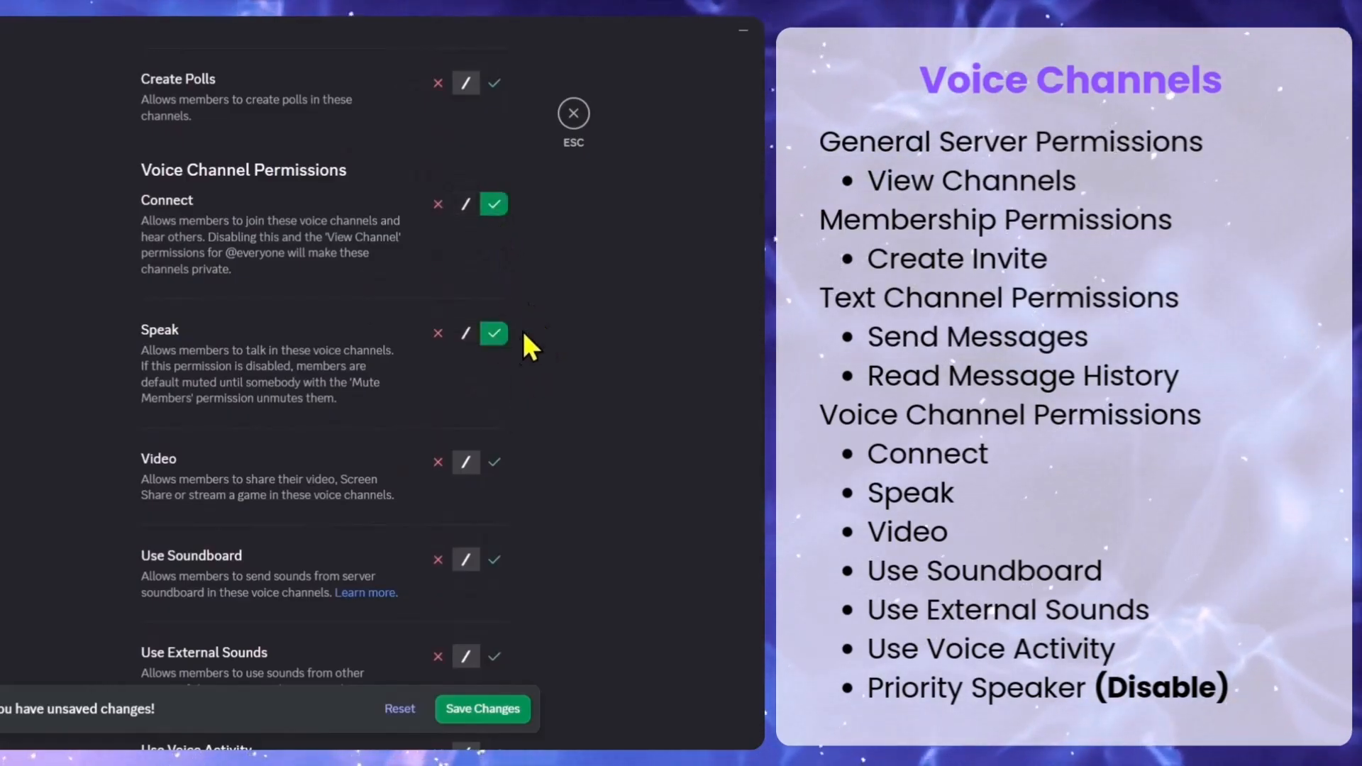
pyautogui.click(494, 462)
pyautogui.scroll(-2, 542, 390)
pyautogui.click(495, 416)
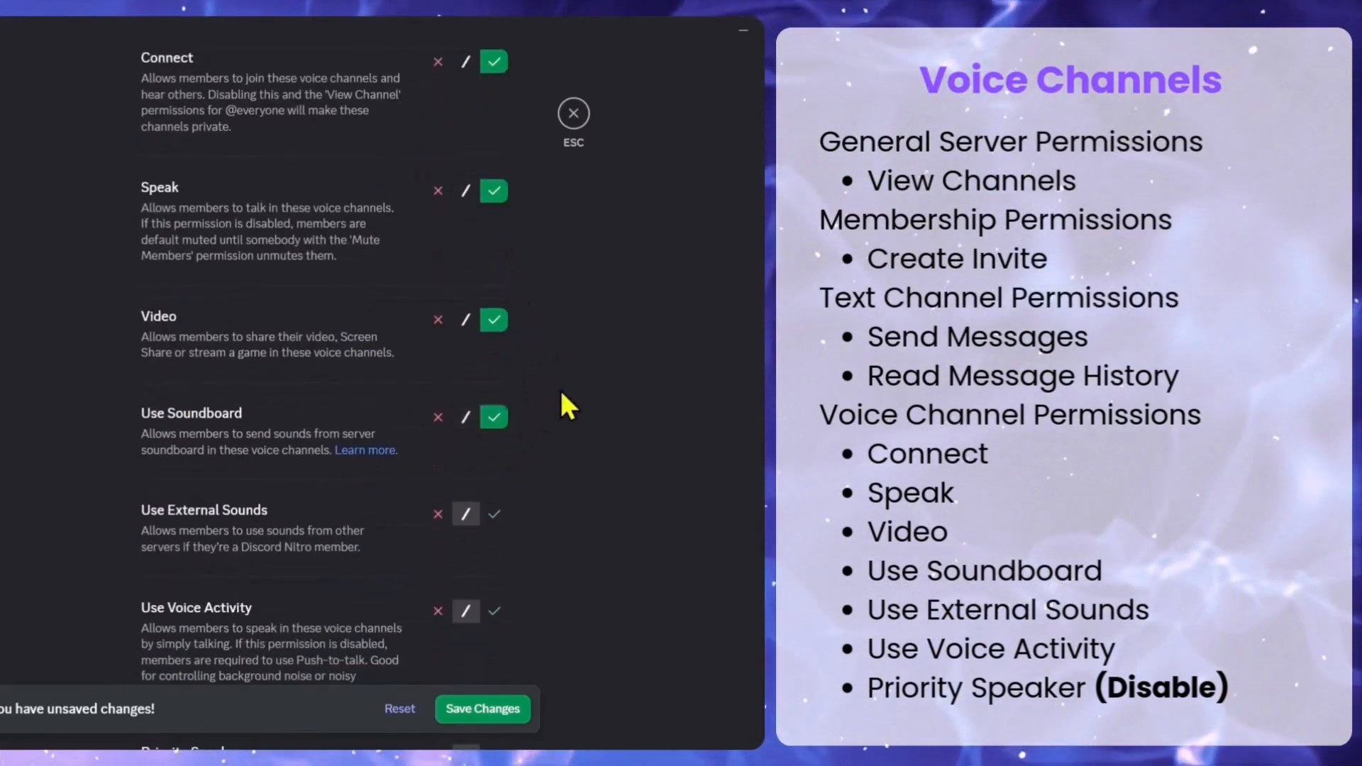
pyautogui.scroll(-2, 561, 390)
pyautogui.click(495, 371)
pyautogui.scroll(-1, 575, 355)
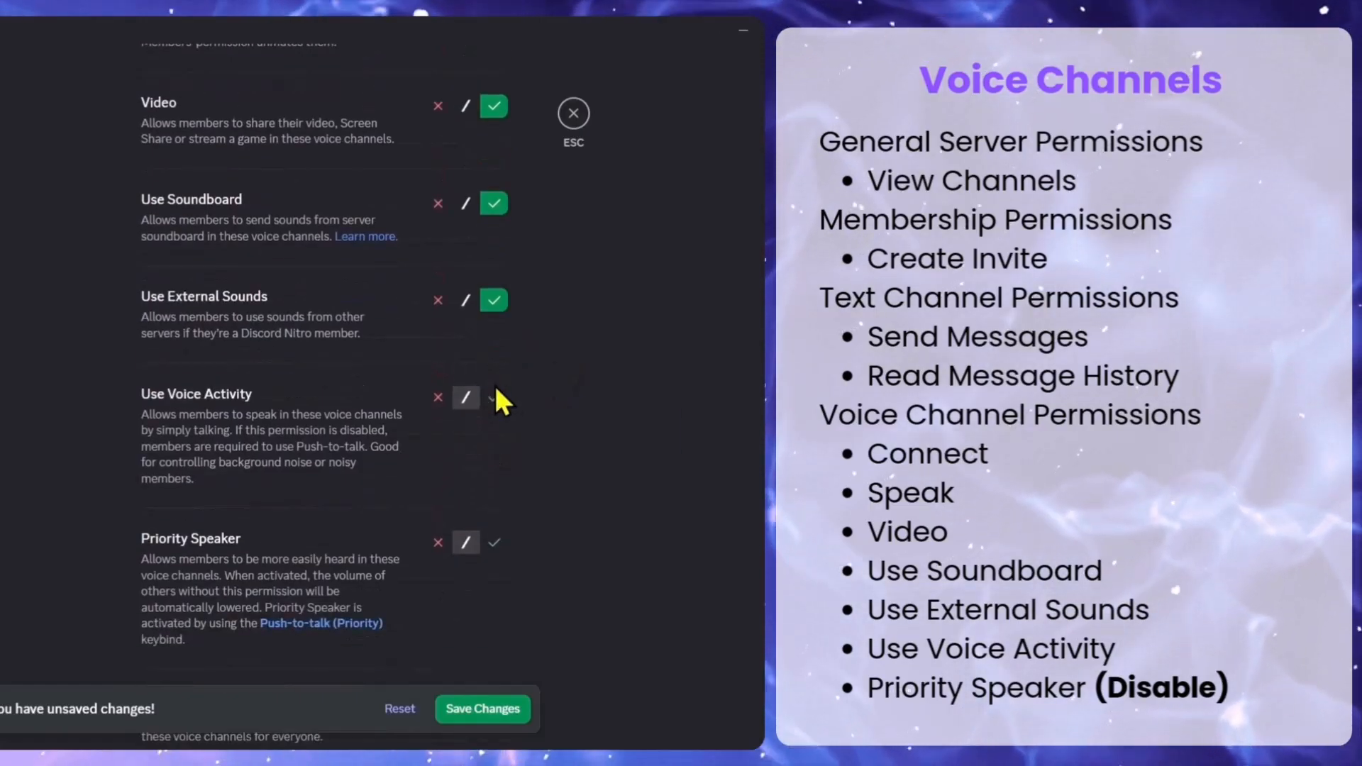
pyautogui.click(495, 396)
pyautogui.scroll(-2, 555, 376)
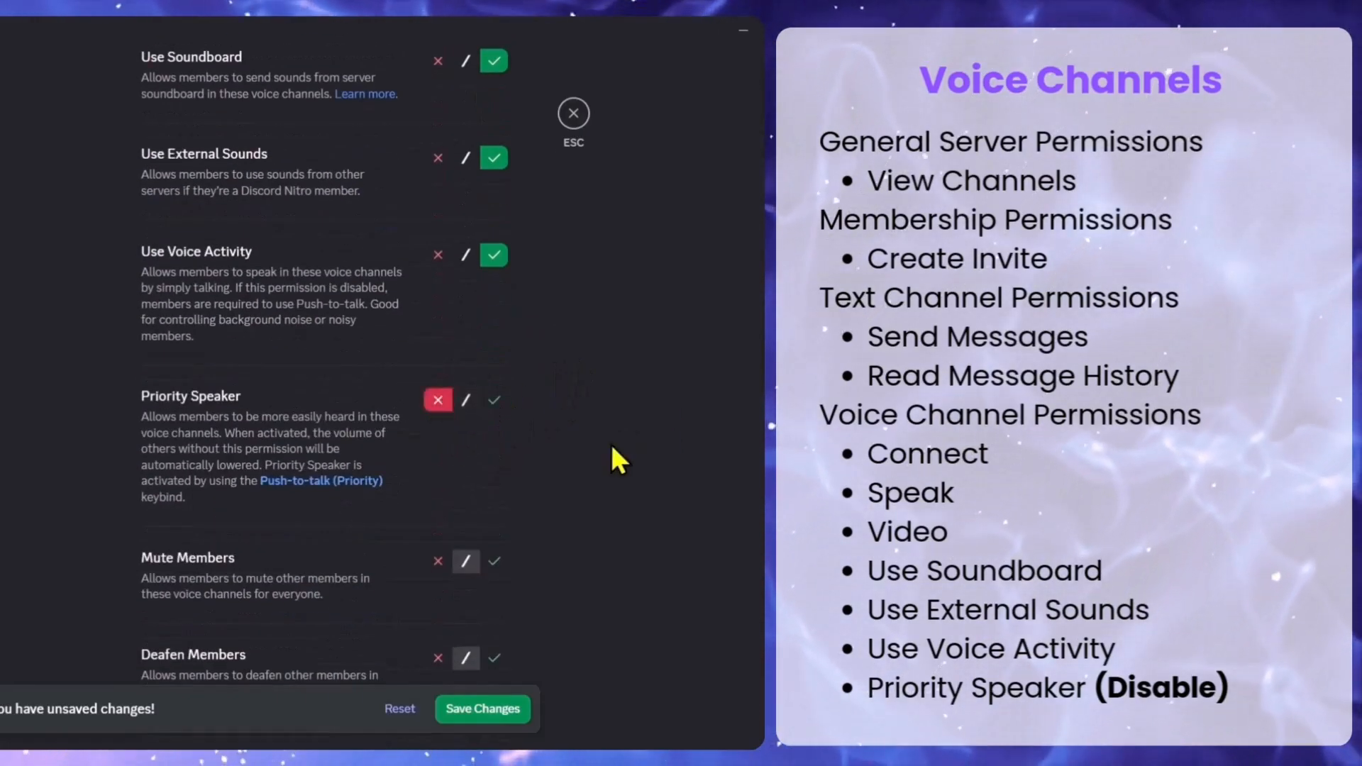
pyautogui.scroll(-2, 589, 476)
# Step: Add the member role to the Voice channels category's permissions and allow View Channels for it
pyautogui.scroll(6, 43, 376)
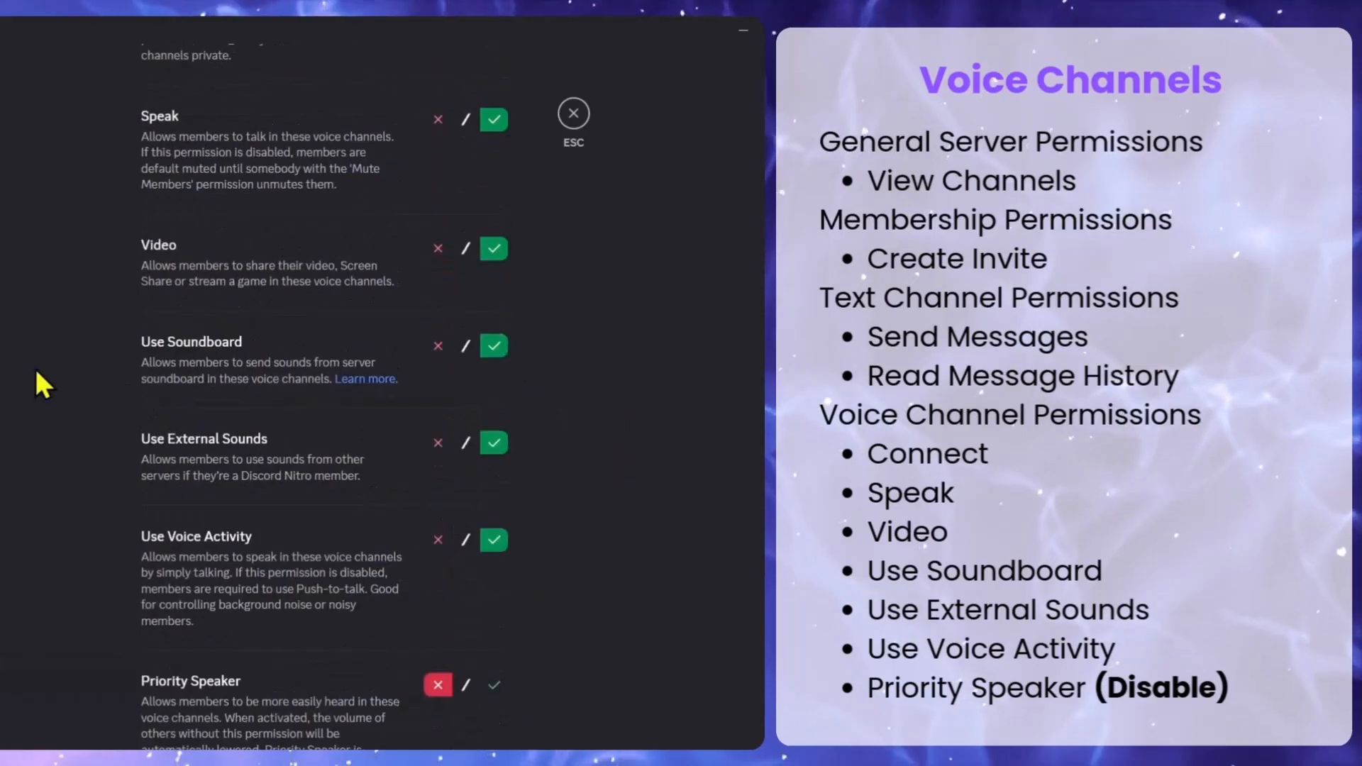
pyautogui.scroll(10, 36, 384)
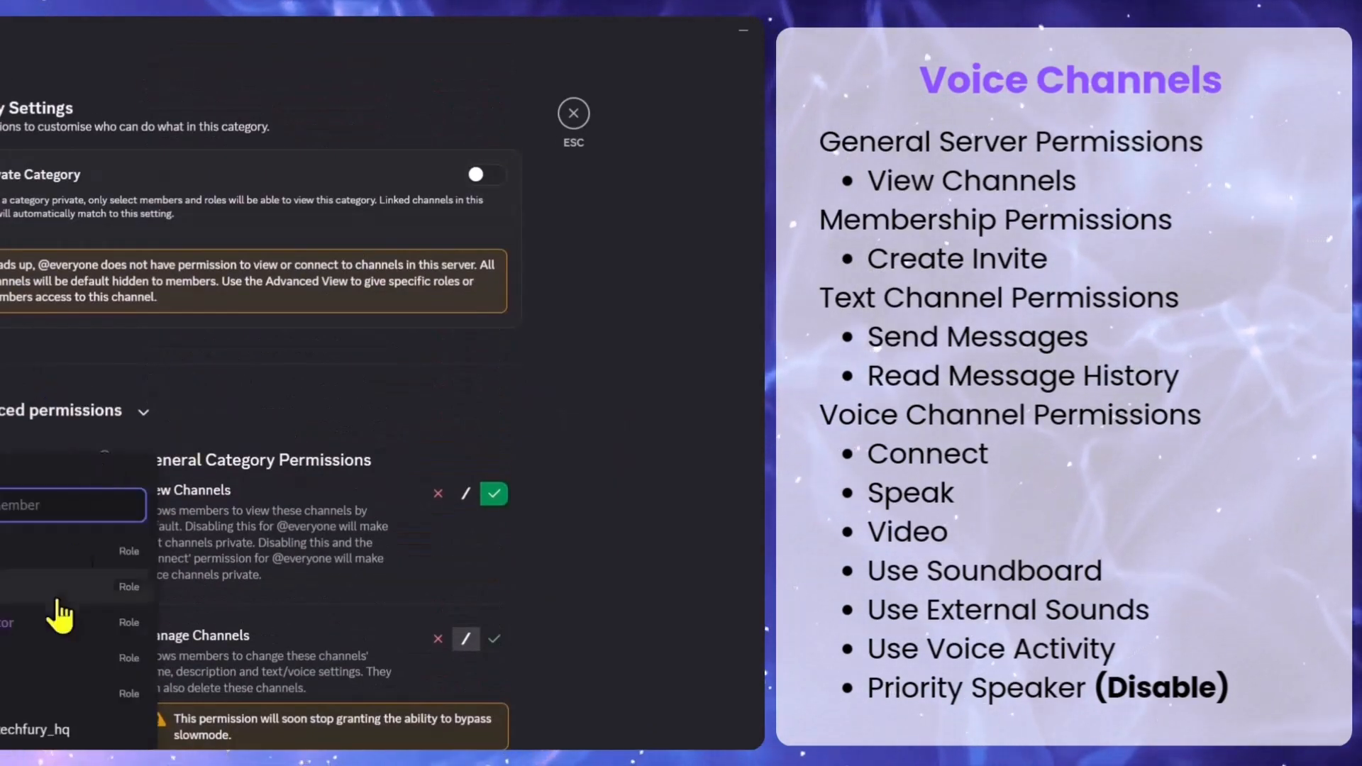
pyautogui.click(61, 618)
pyautogui.click(496, 429)
# Step: Allow the member role Create Invite, Send Messages and Create Posts, and Send Messages in Threads and Posts in Voice channels
pyautogui.scroll(-3, 508, 432)
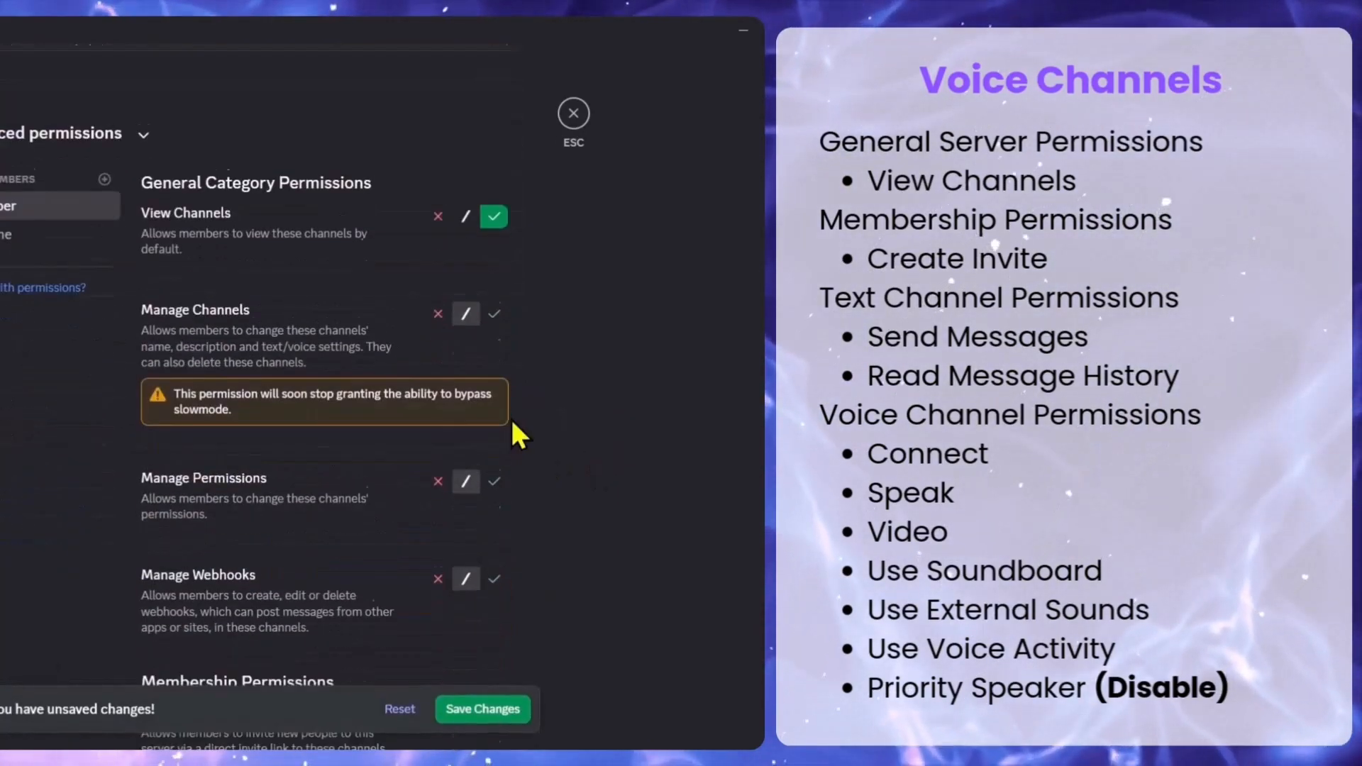
pyautogui.scroll(-5, 512, 424)
pyautogui.click(496, 361)
pyautogui.scroll(-2, 504, 341)
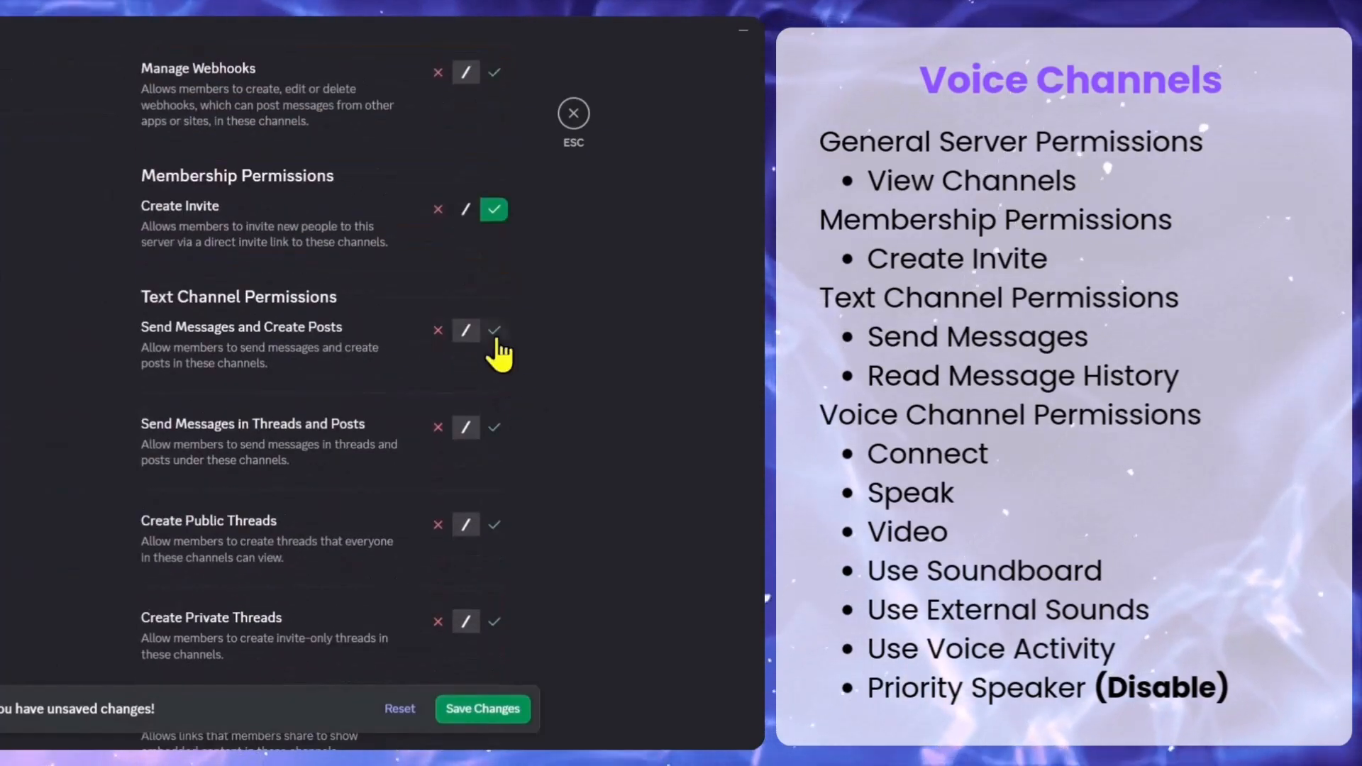
pyautogui.click(495, 427)
pyautogui.scroll(-2, 508, 423)
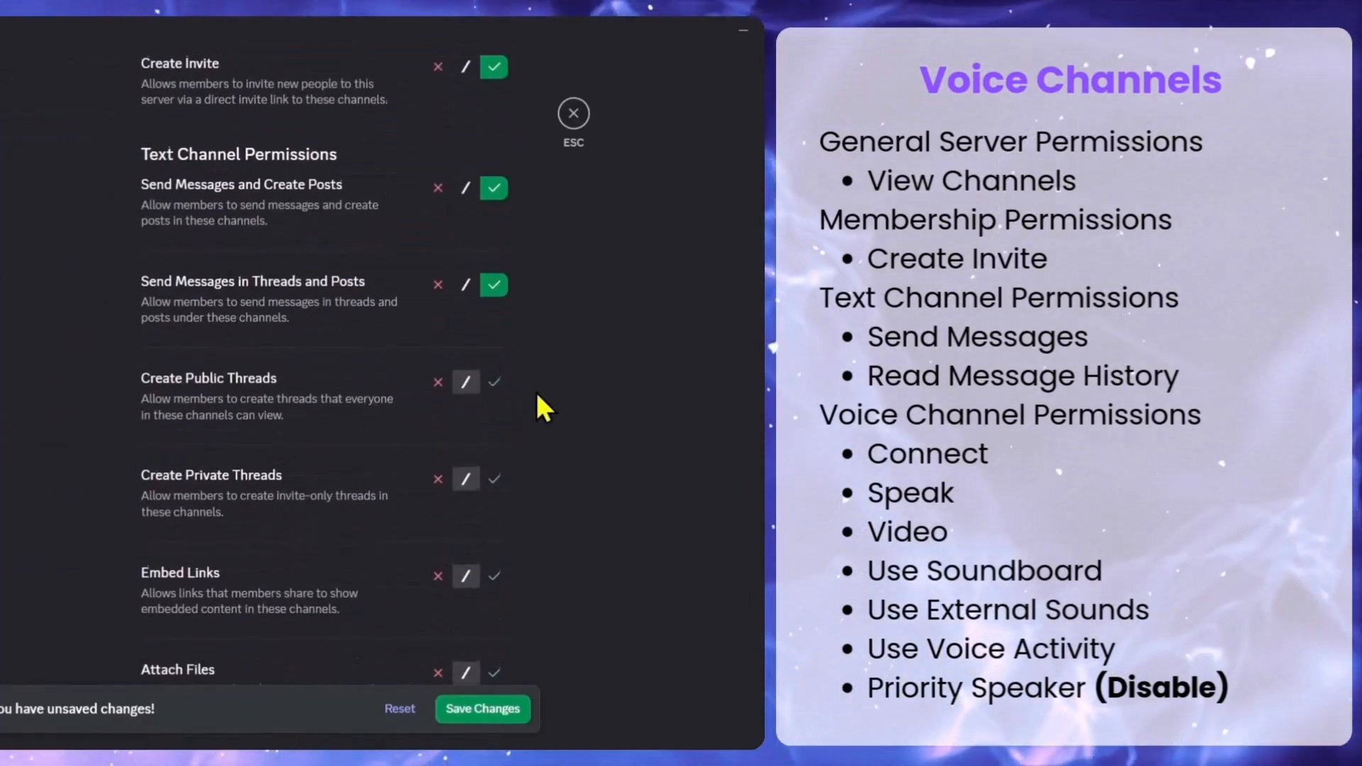
# Step: Allow Read Message History for the member role in the Voice channels category
pyautogui.scroll(-12, 538, 397)
pyautogui.scroll(-6, 535, 389)
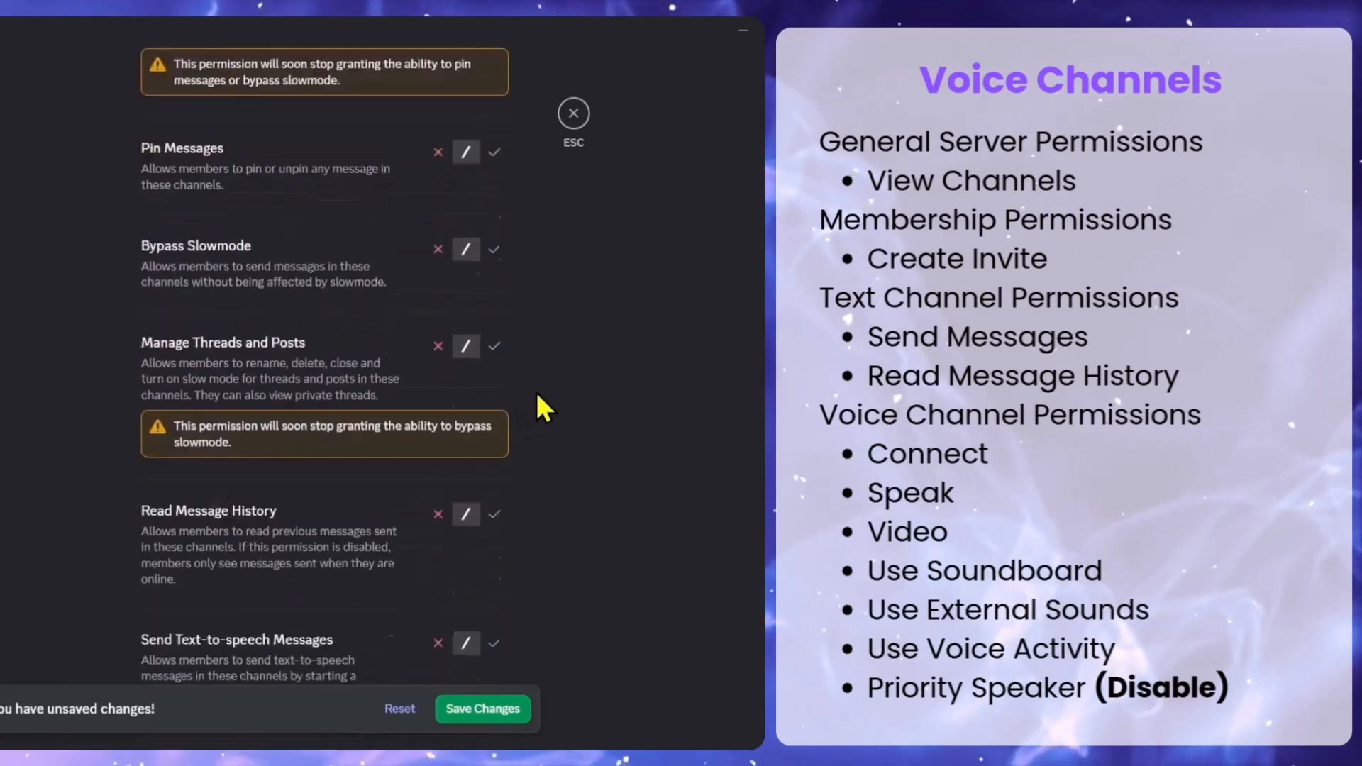
pyautogui.click(493, 379)
# Step: Allow Connect, Speak, Video and Use Soundboard for the member role in the Voice channels category
pyautogui.scroll(-6, 581, 381)
pyautogui.scroll(-3, 582, 384)
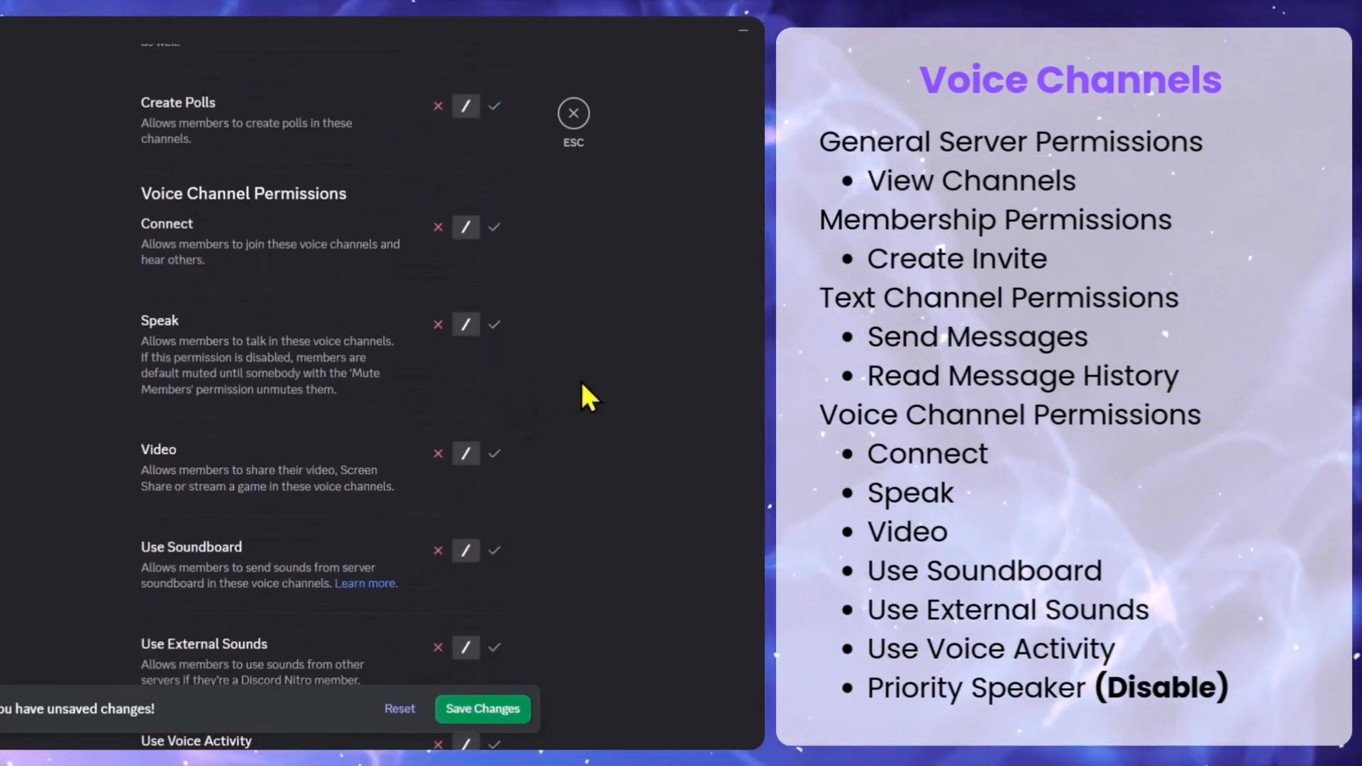
pyautogui.click(495, 227)
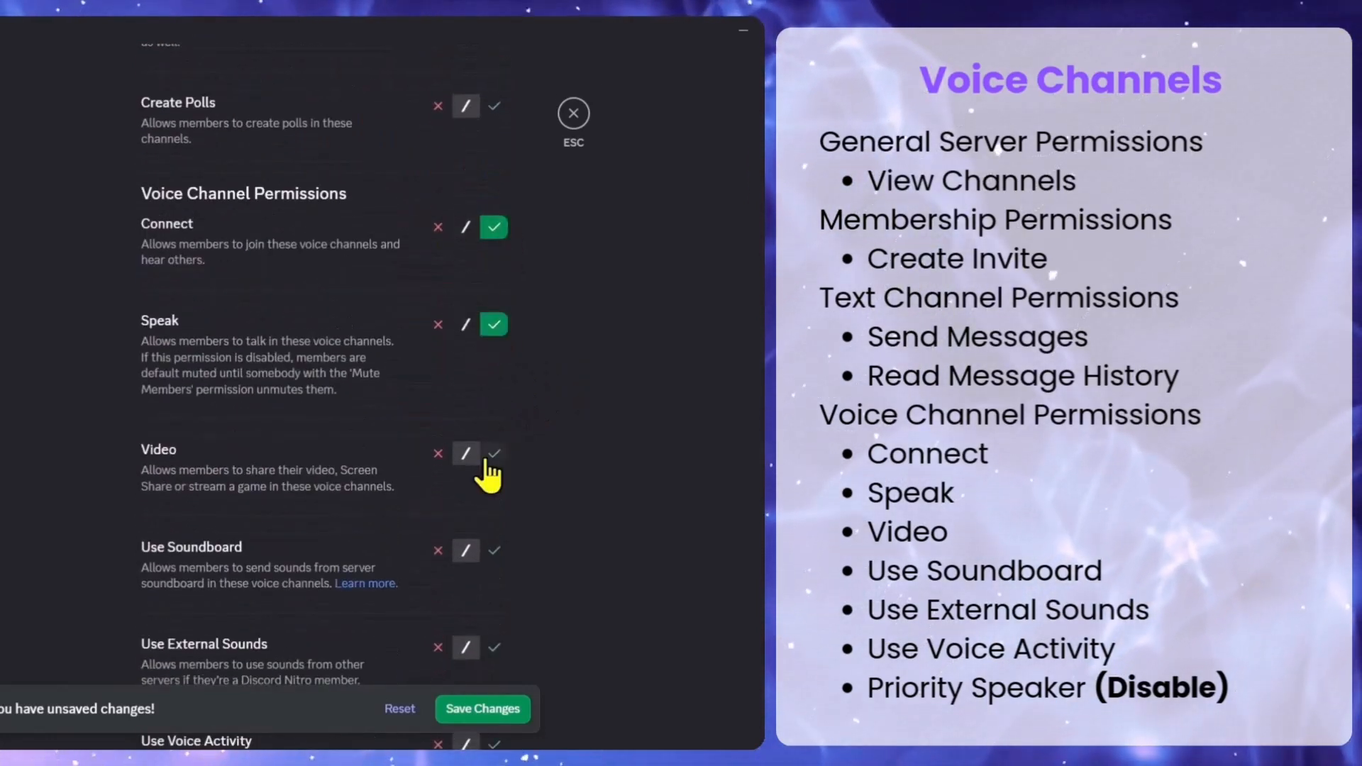
pyautogui.click(489, 460)
pyautogui.scroll(-3, 543, 426)
pyautogui.click(494, 337)
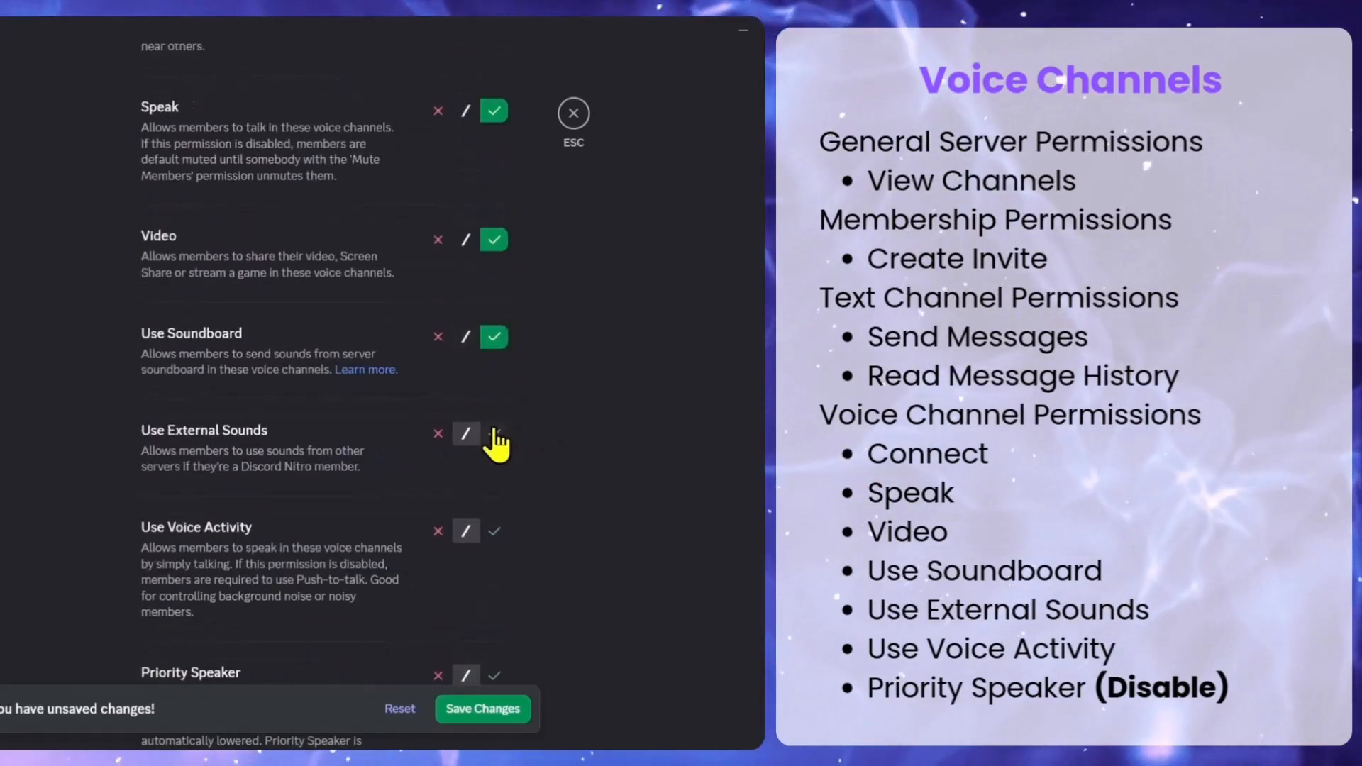
# Step: Allow Use External Sounds and Use Voice Activity, deny Priority Speaker for the member role in Voice channels, and save the changes
pyautogui.click(495, 435)
pyautogui.scroll(-2, 489, 419)
pyautogui.click(493, 390)
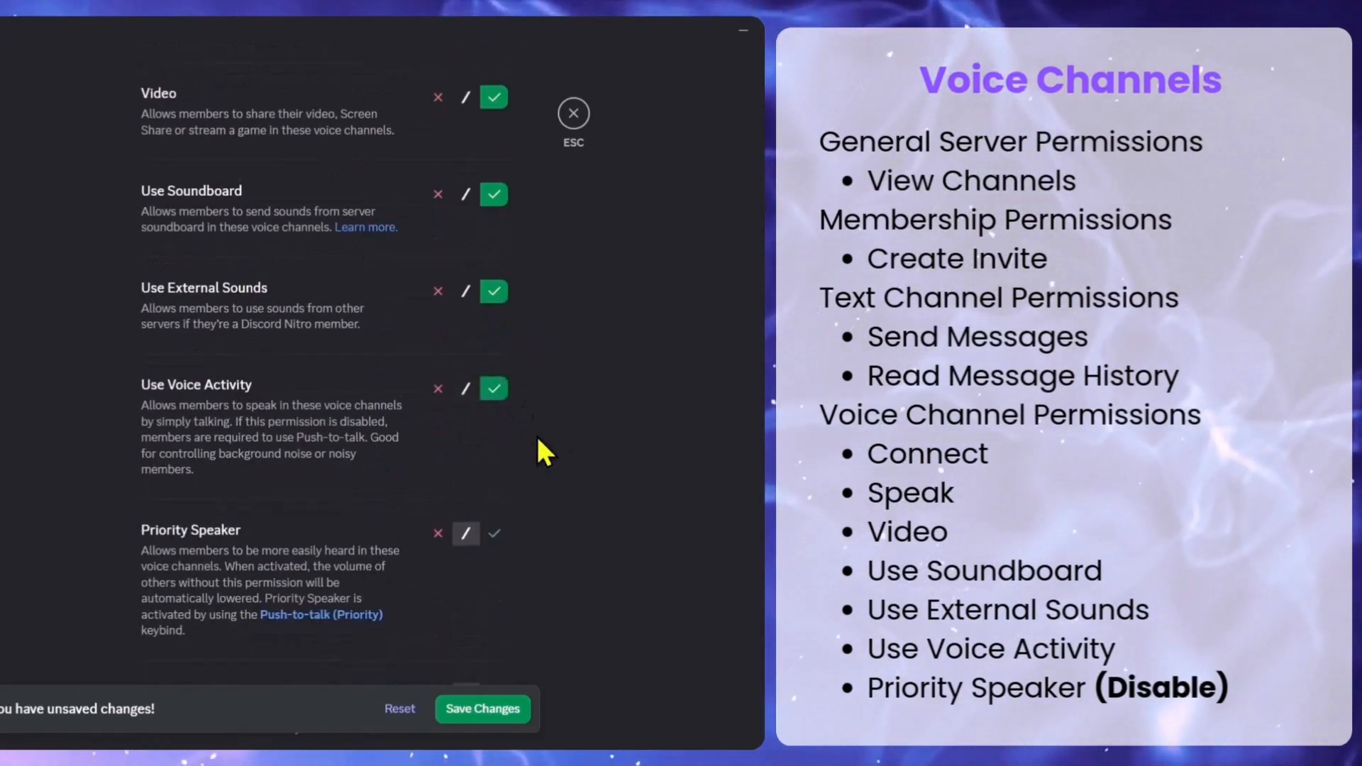
pyautogui.scroll(-2, 537, 447)
pyautogui.click(438, 390)
pyautogui.click(482, 709)
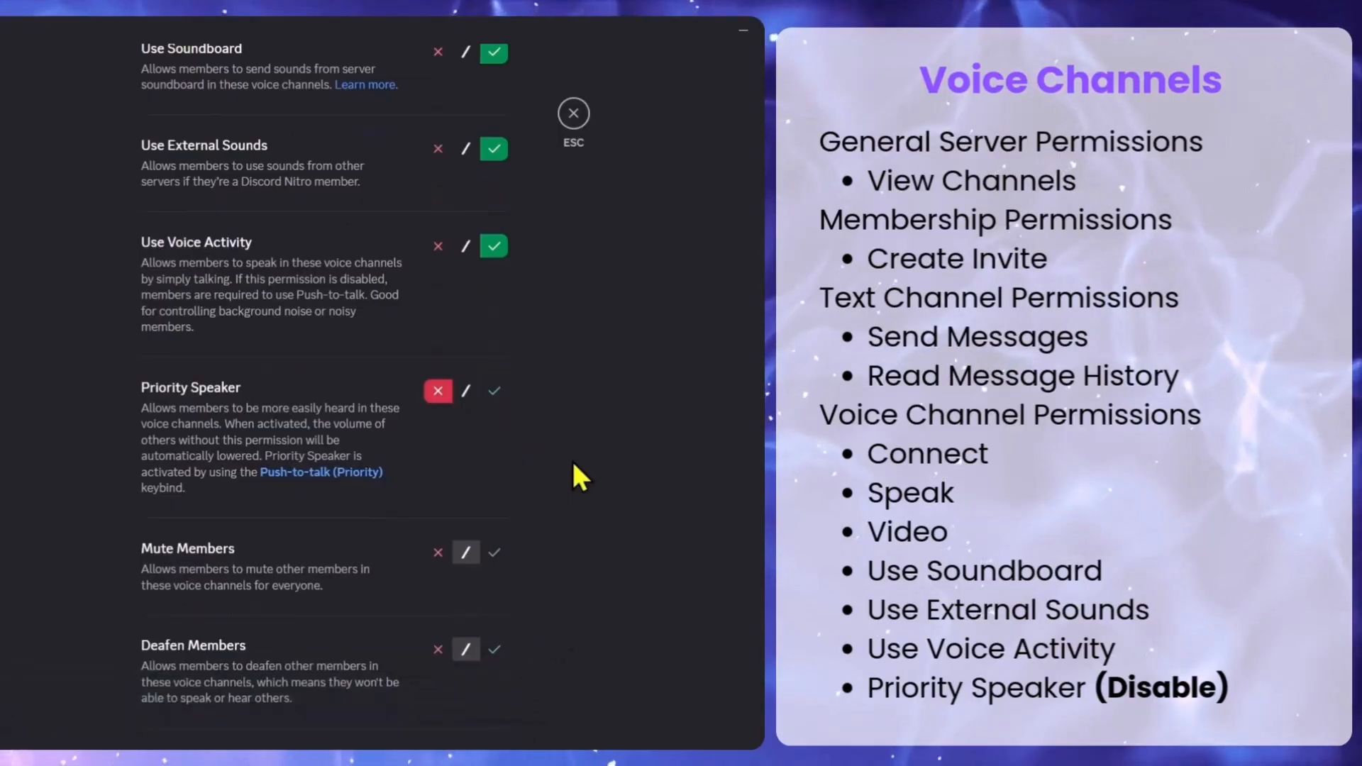
pyautogui.scroll(15, 571, 465)
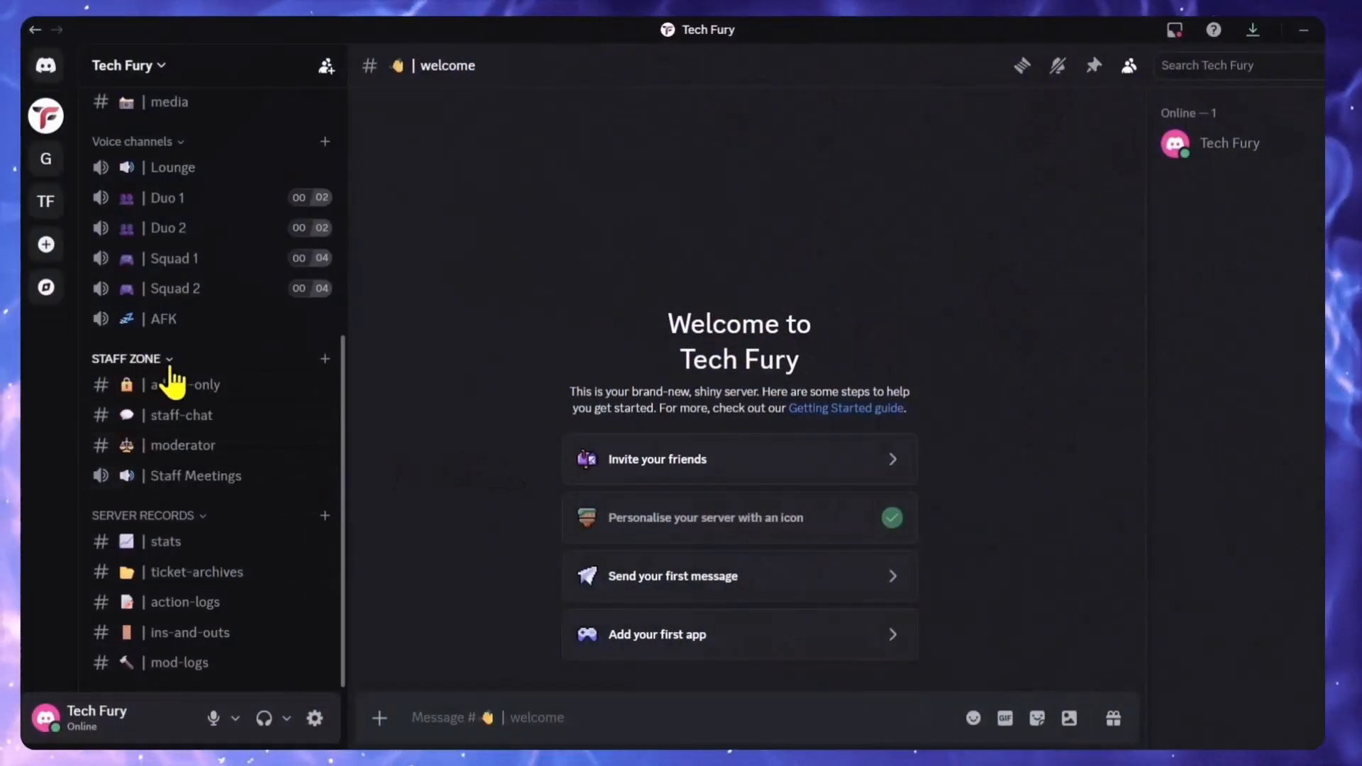
pyautogui.rightClick(171, 369)
pyautogui.click(221, 600)
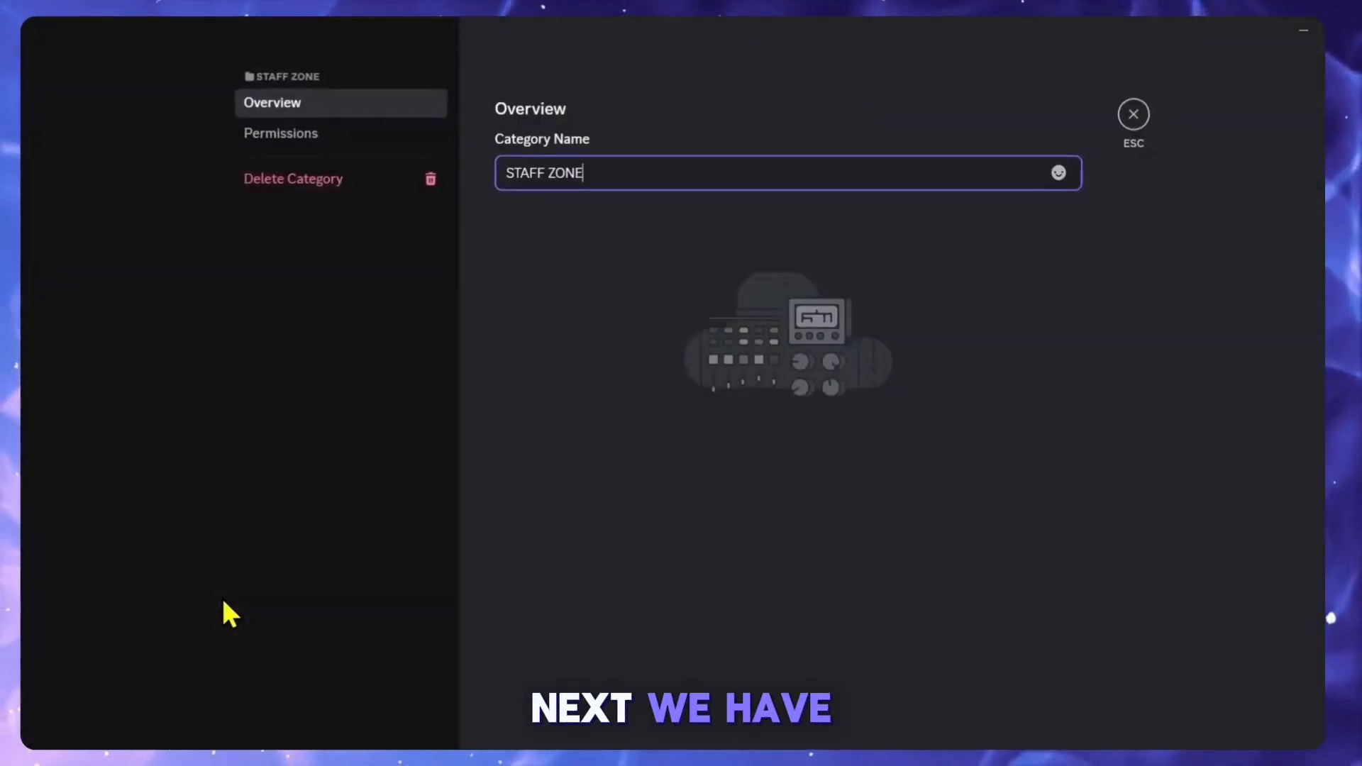
pyautogui.click(348, 138)
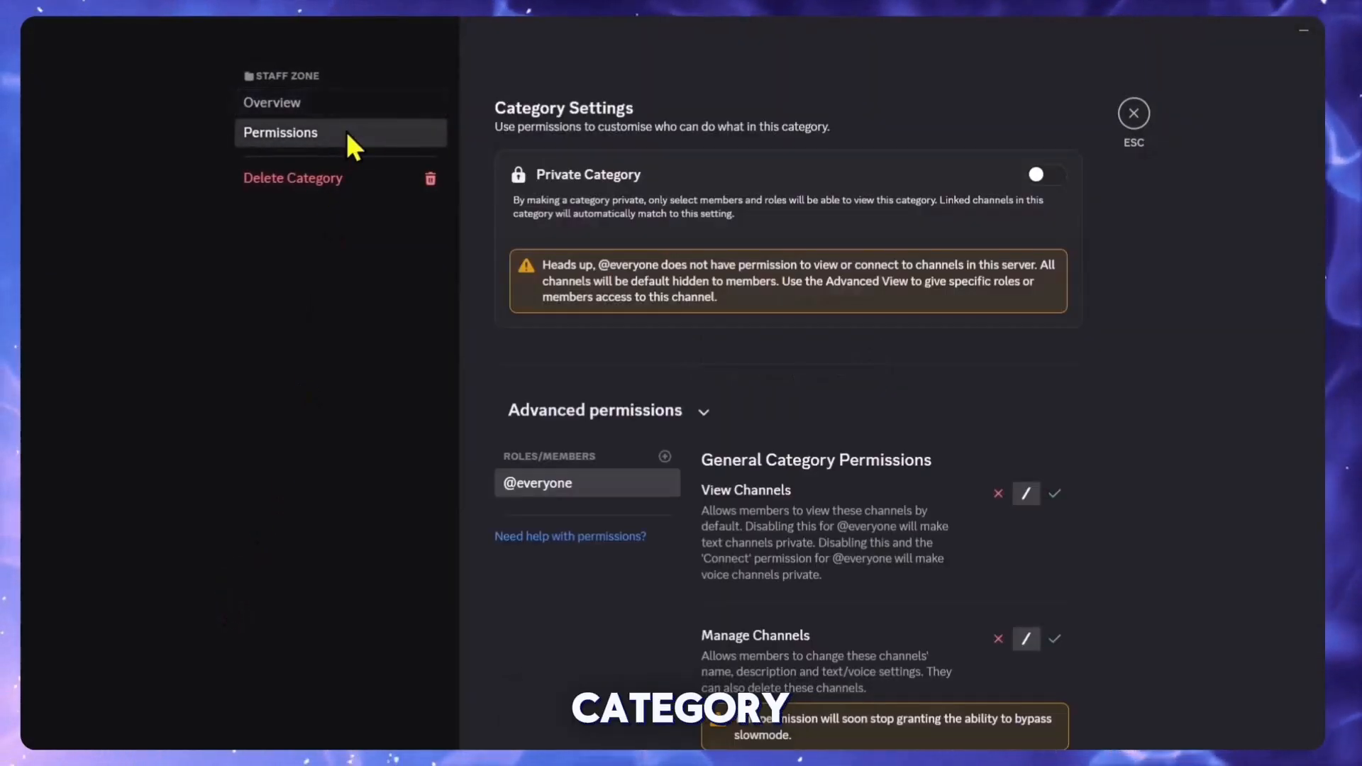
pyautogui.scroll(-2, 811, 433)
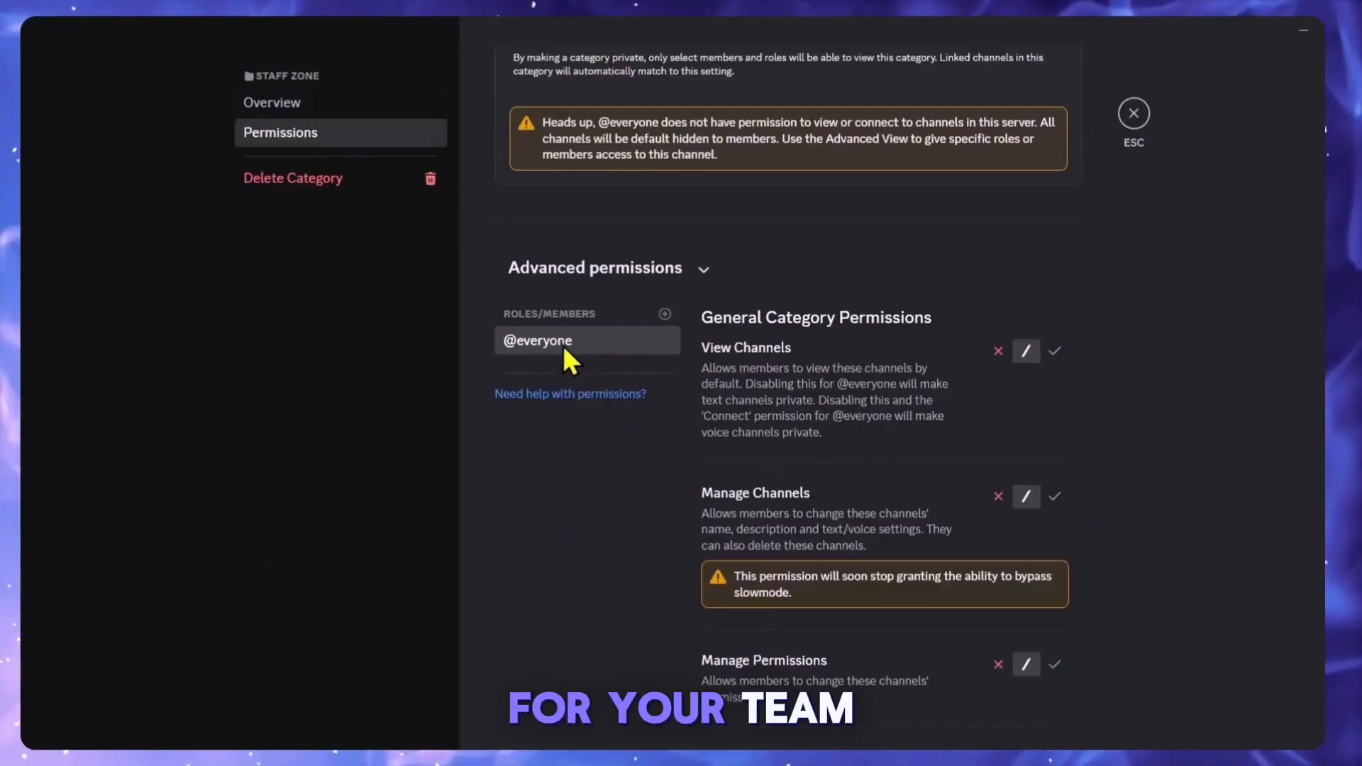
pyautogui.click(999, 351)
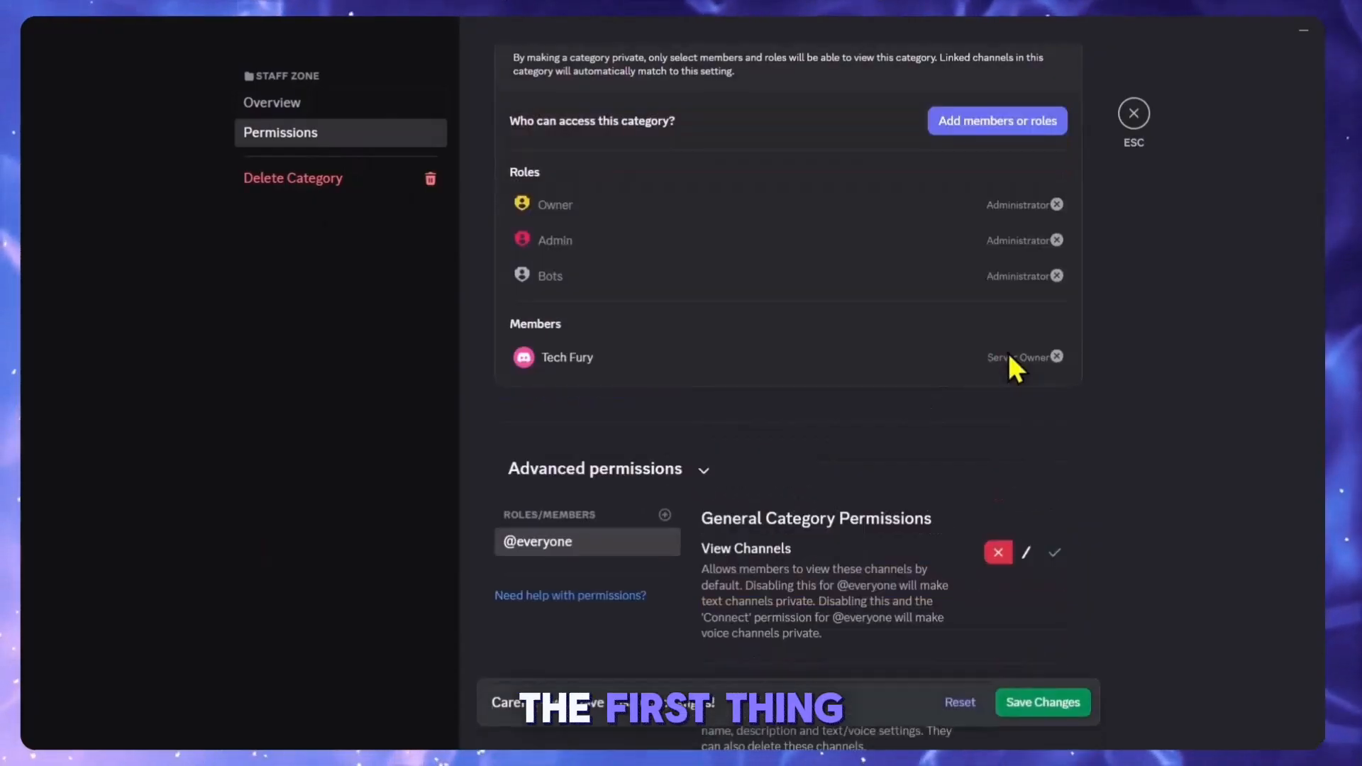
pyautogui.scroll(-3, 1160, 491)
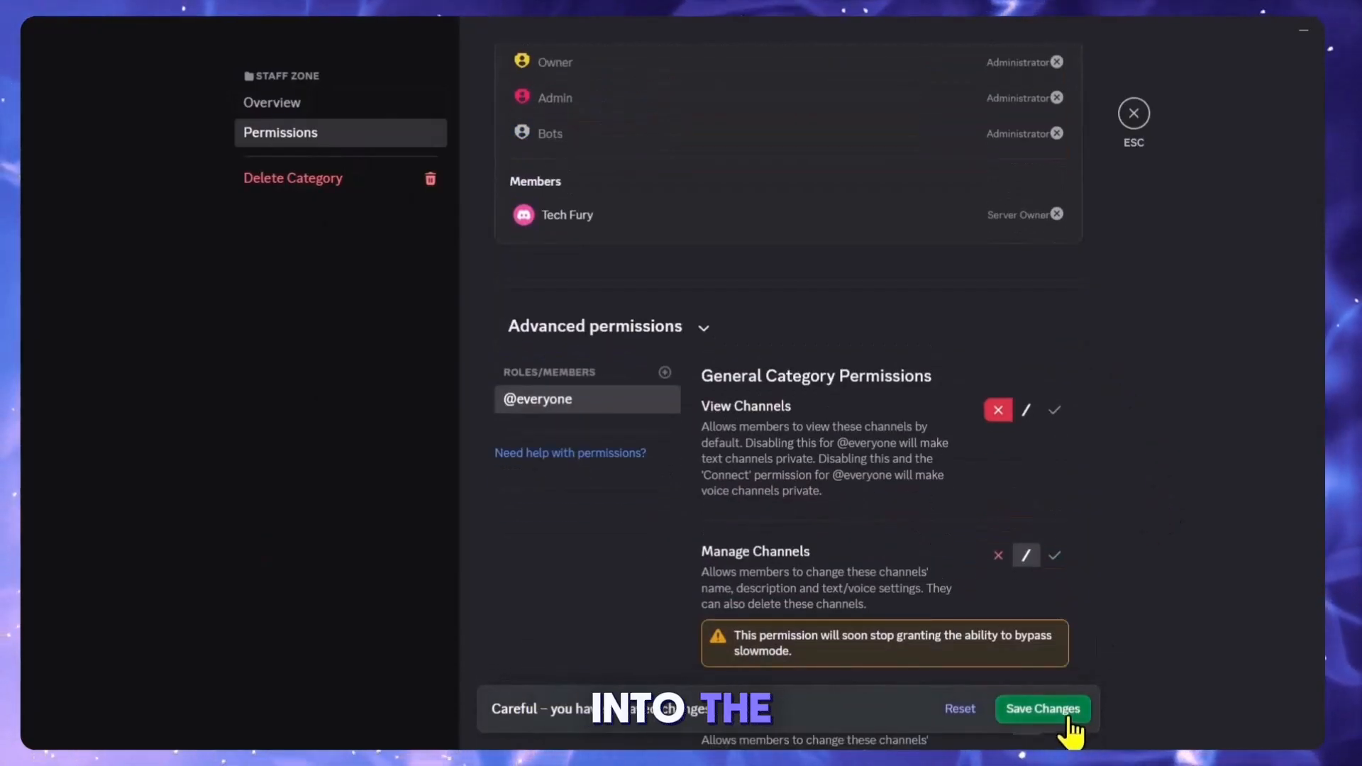
pyautogui.click(1071, 718)
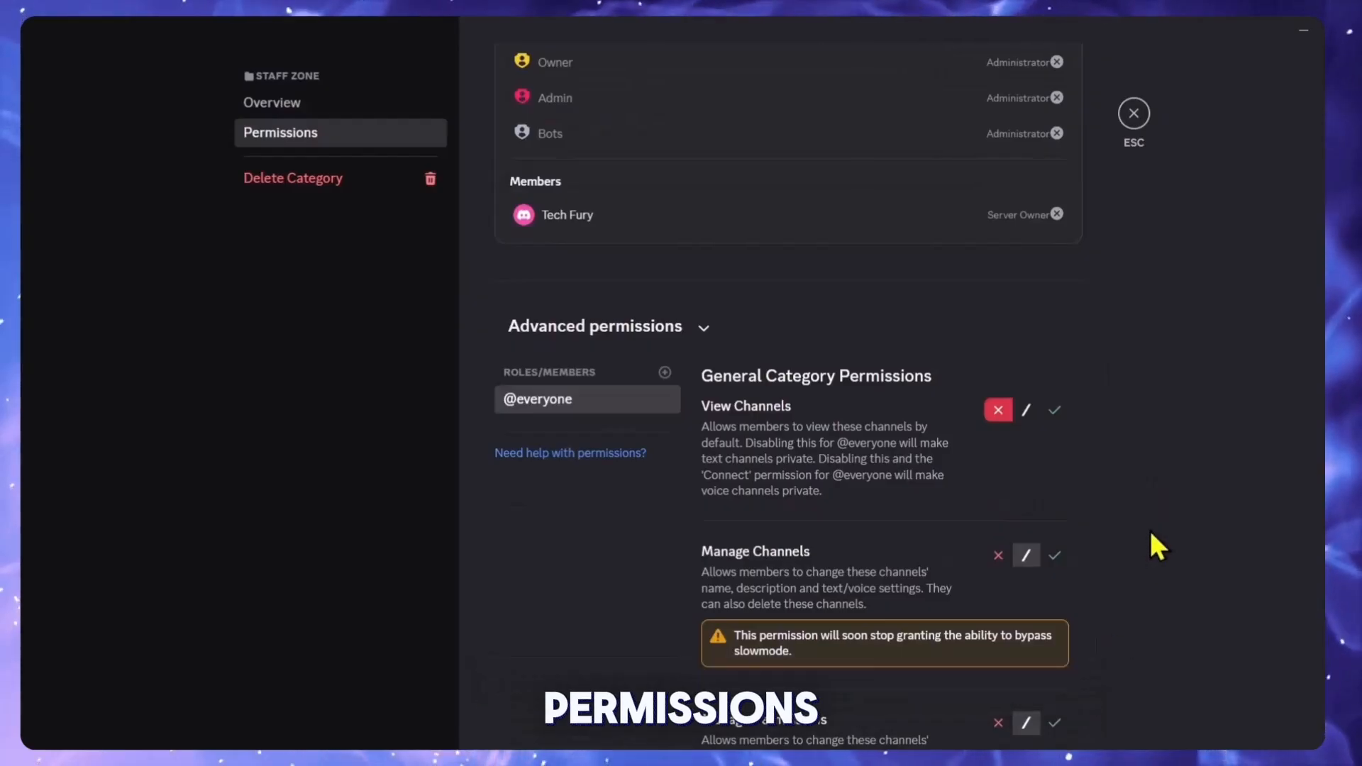
pyautogui.click(1133, 115)
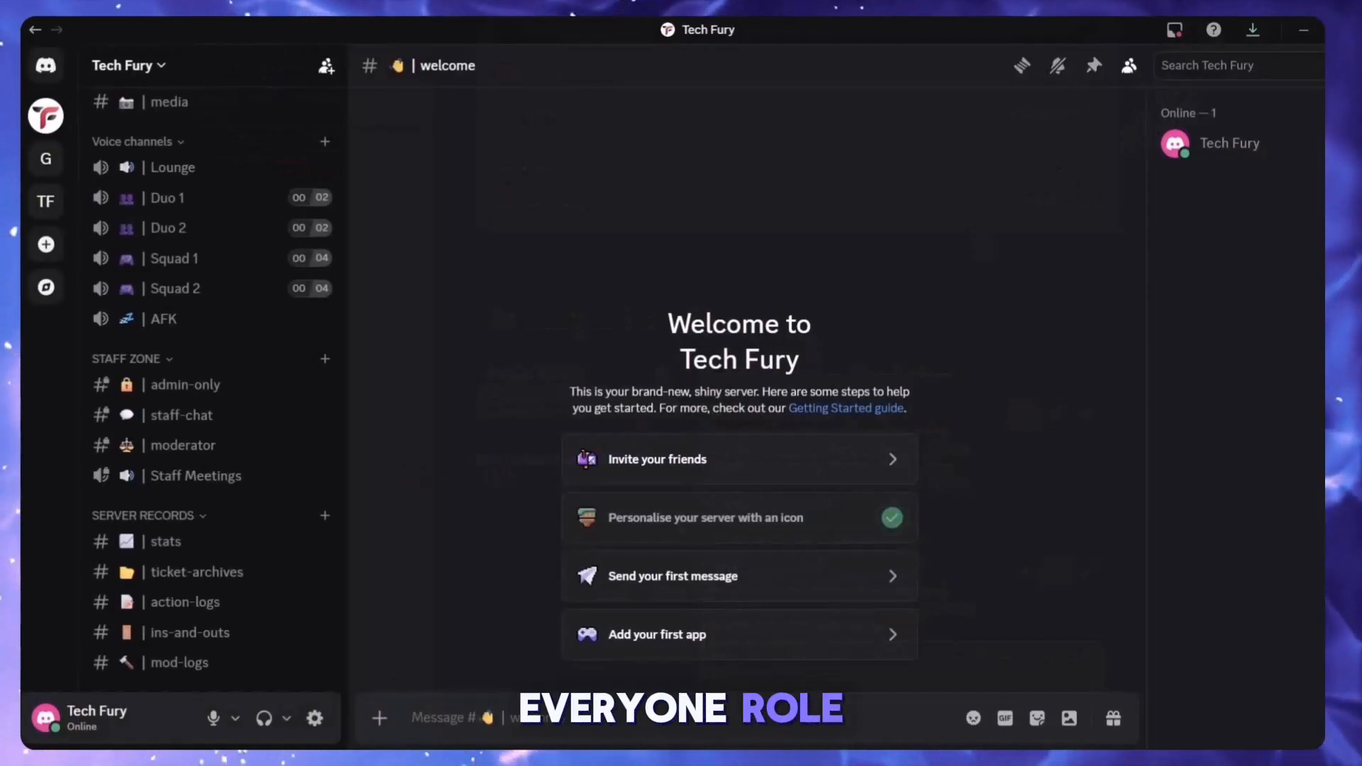
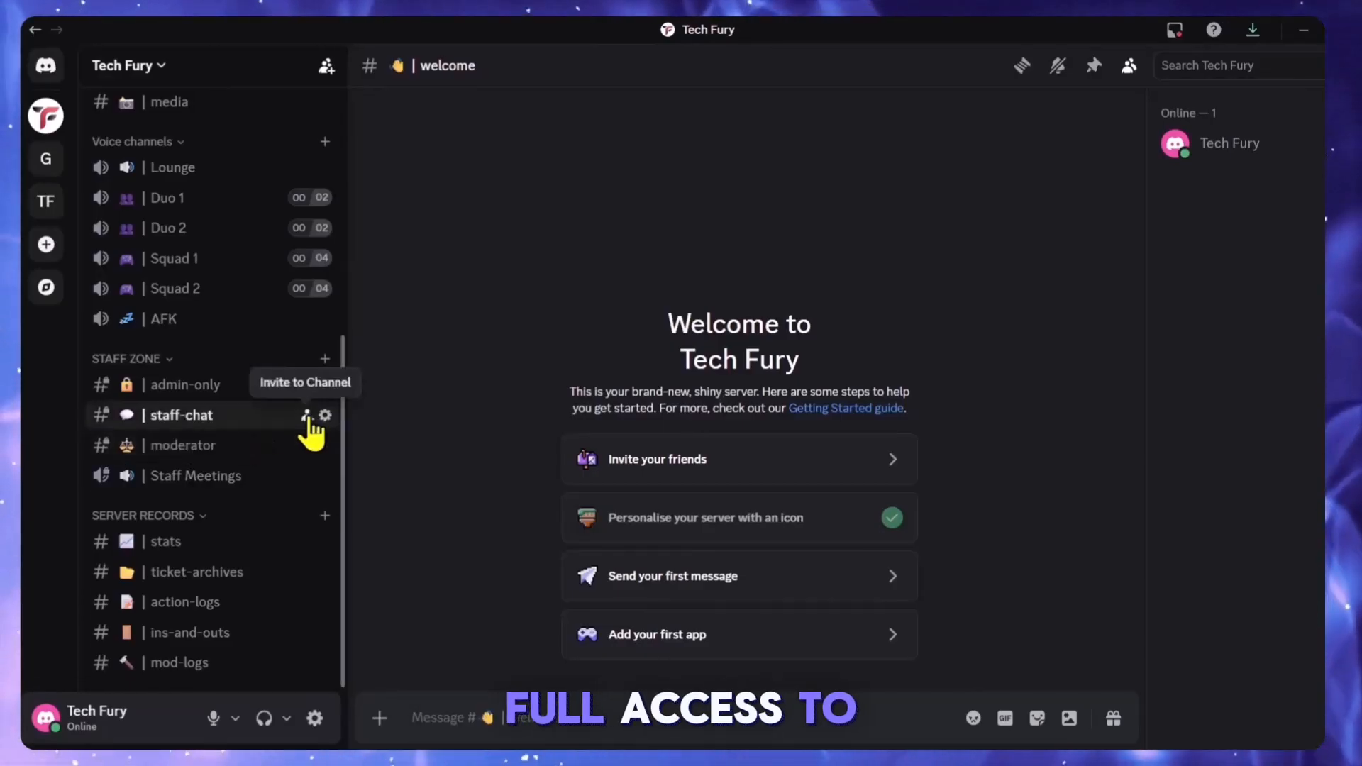
# Step: Add the Moderator role to the staff-chat channel's permissions and allow View Channel for it
pyautogui.click(325, 415)
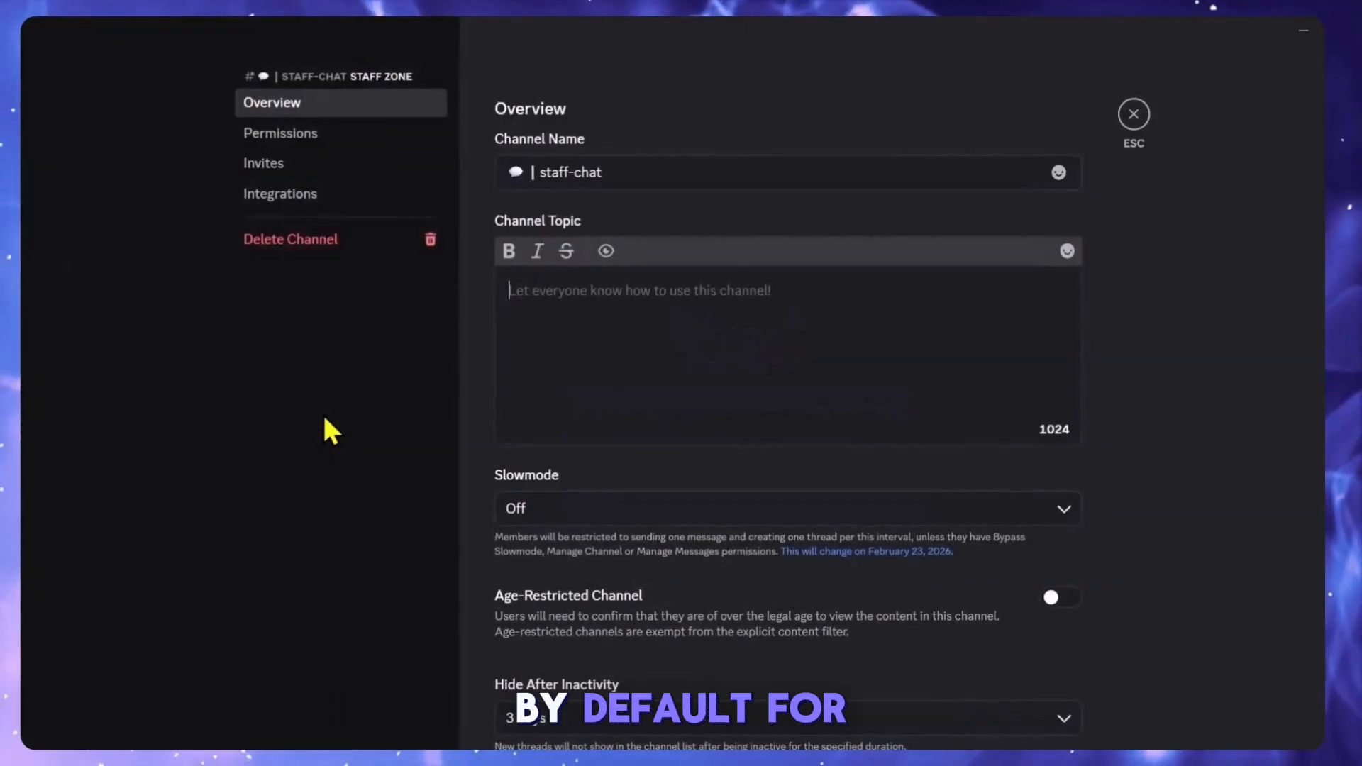
pyautogui.click(302, 135)
pyautogui.scroll(-4, 593, 334)
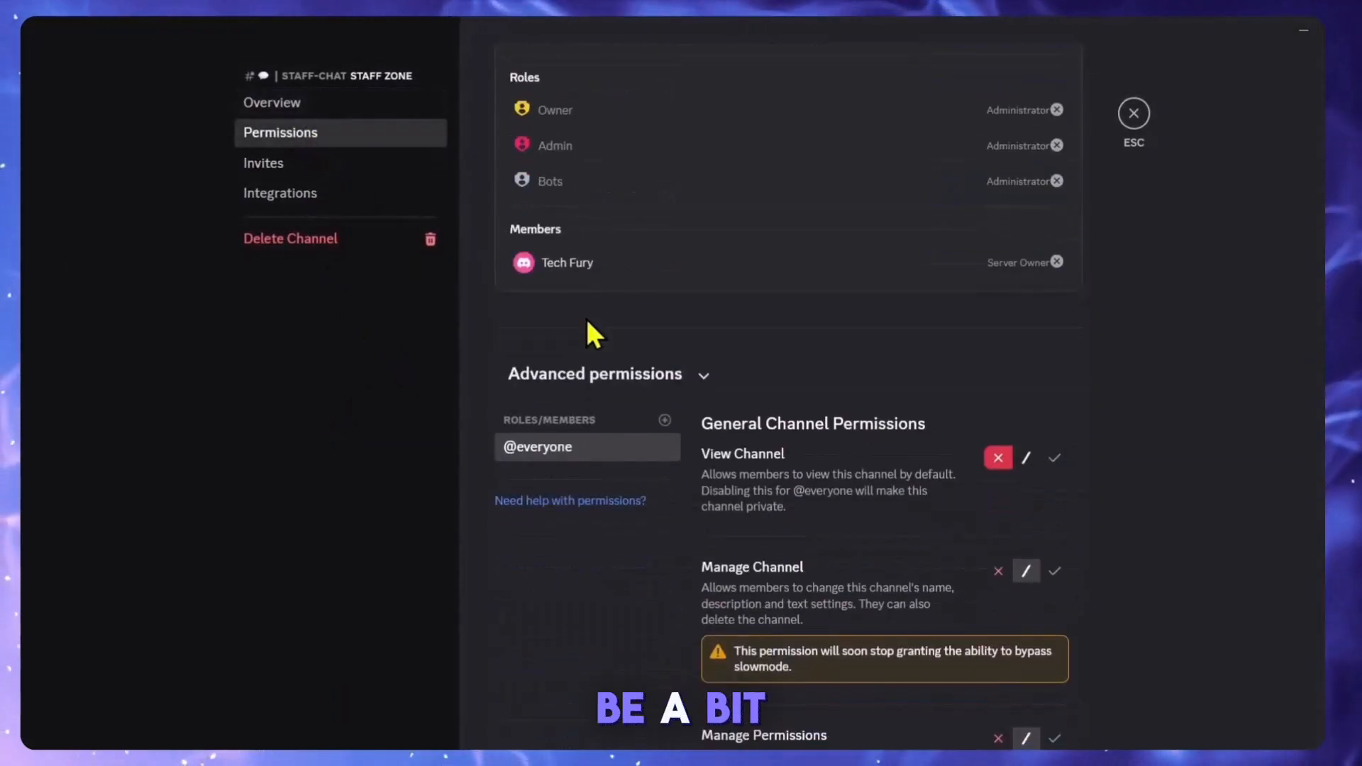
pyautogui.click(665, 420)
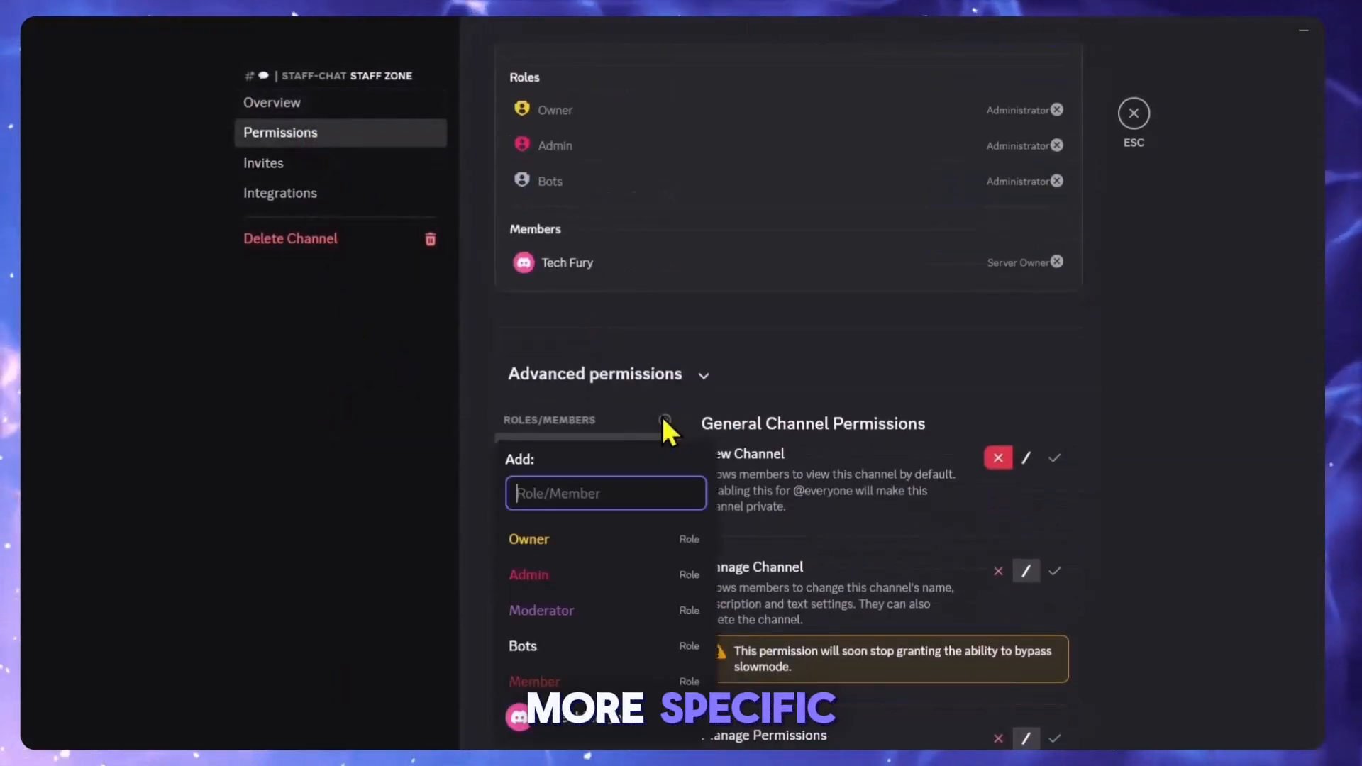
pyautogui.click(605, 612)
pyautogui.scroll(-3, 1136, 426)
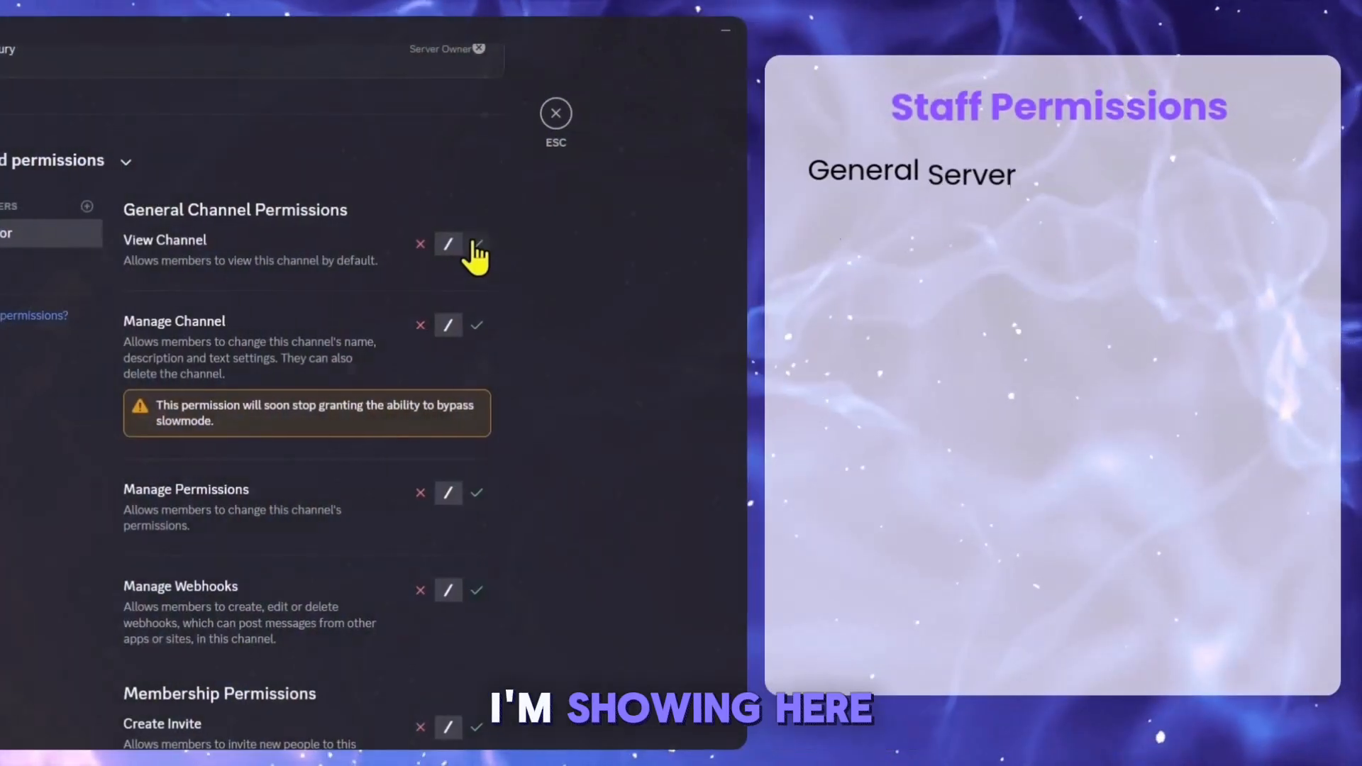
pyautogui.click(1054, 279)
# Step: Allow Create Invite, Send Messages and Send Messages in Threads for the Moderator role in staff-chat
pyautogui.scroll(-5, 523, 377)
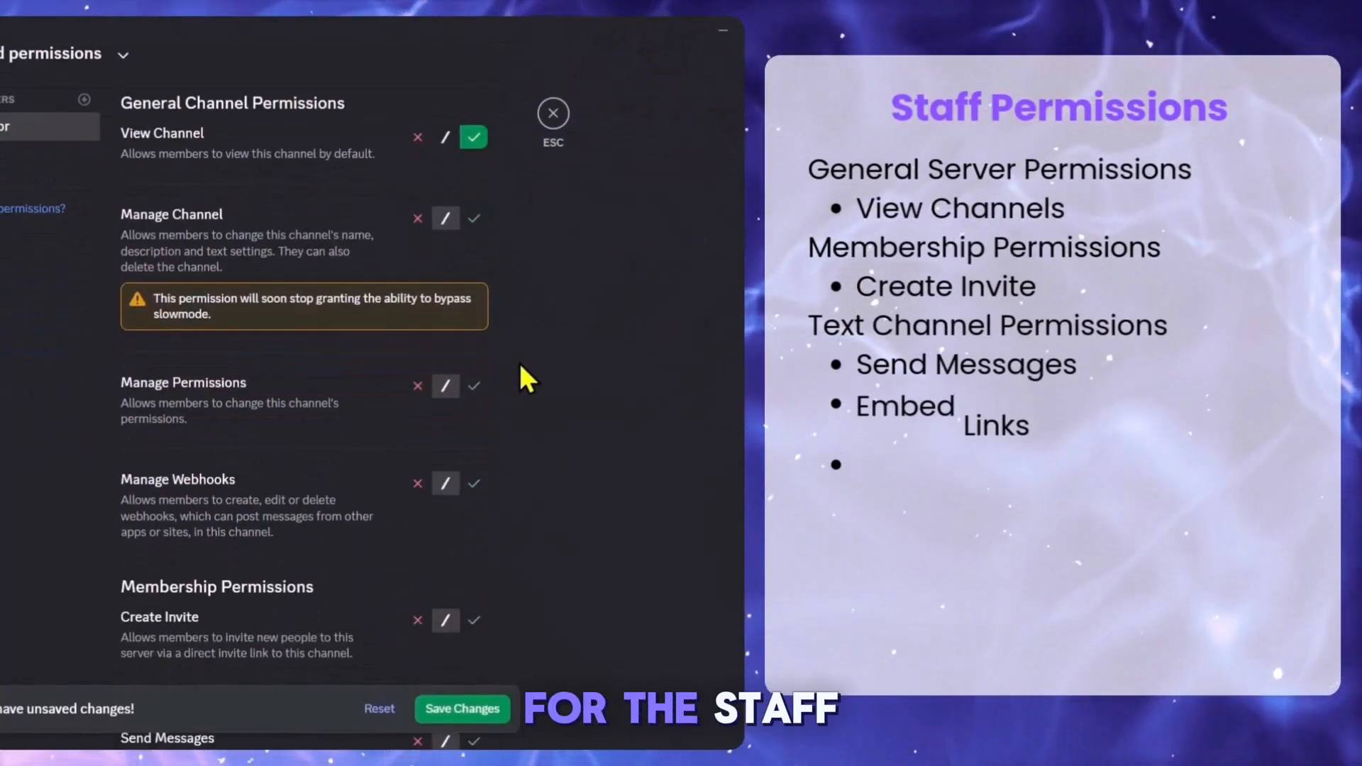
pyautogui.click(473, 408)
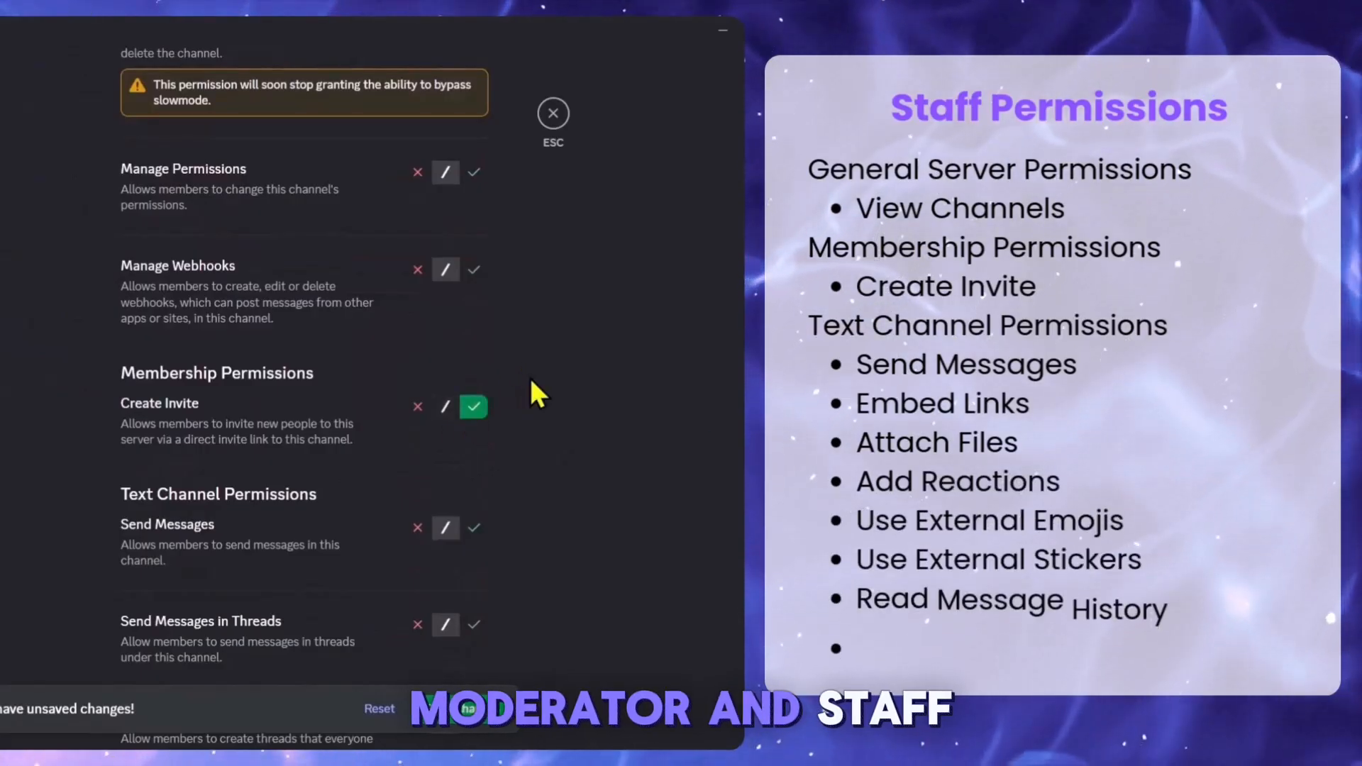
pyautogui.scroll(-2, 533, 387)
pyautogui.scroll(-2, 532, 383)
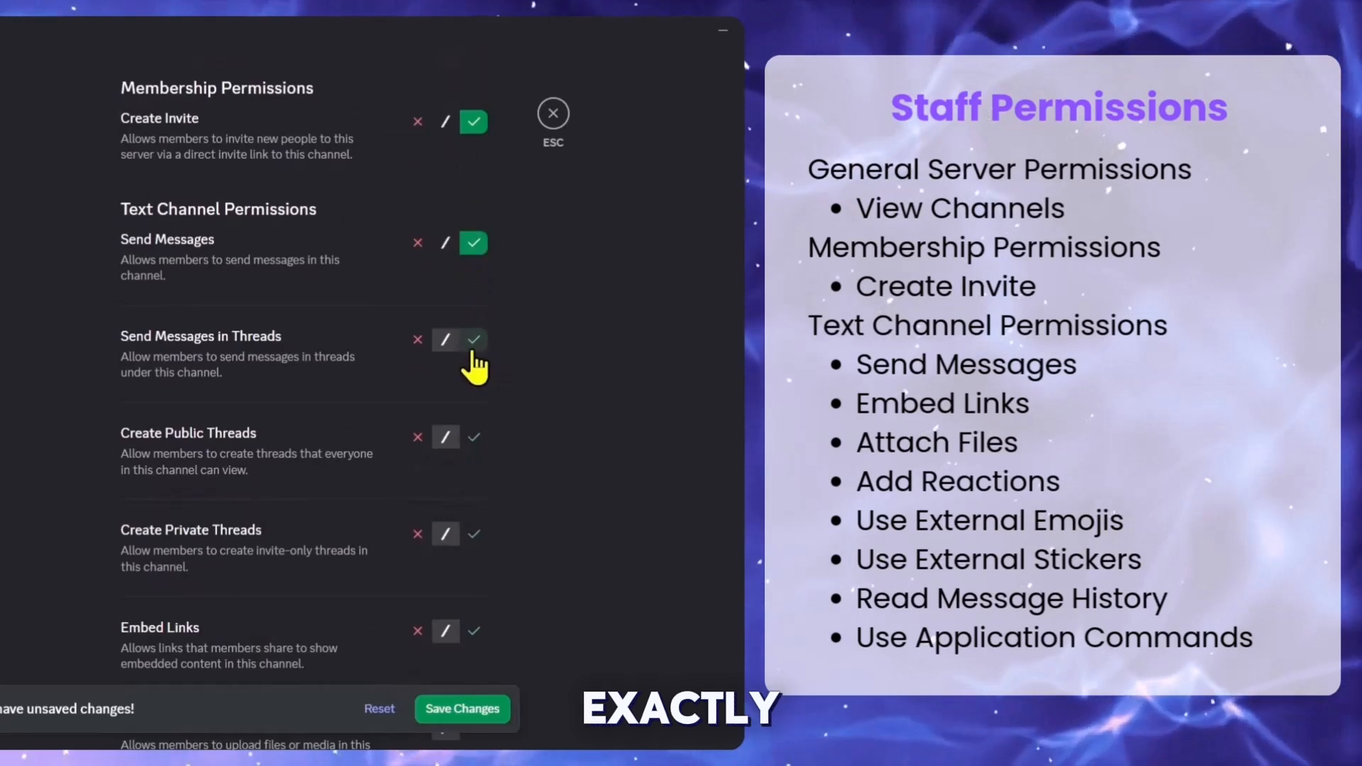
pyautogui.scroll(-7, 507, 349)
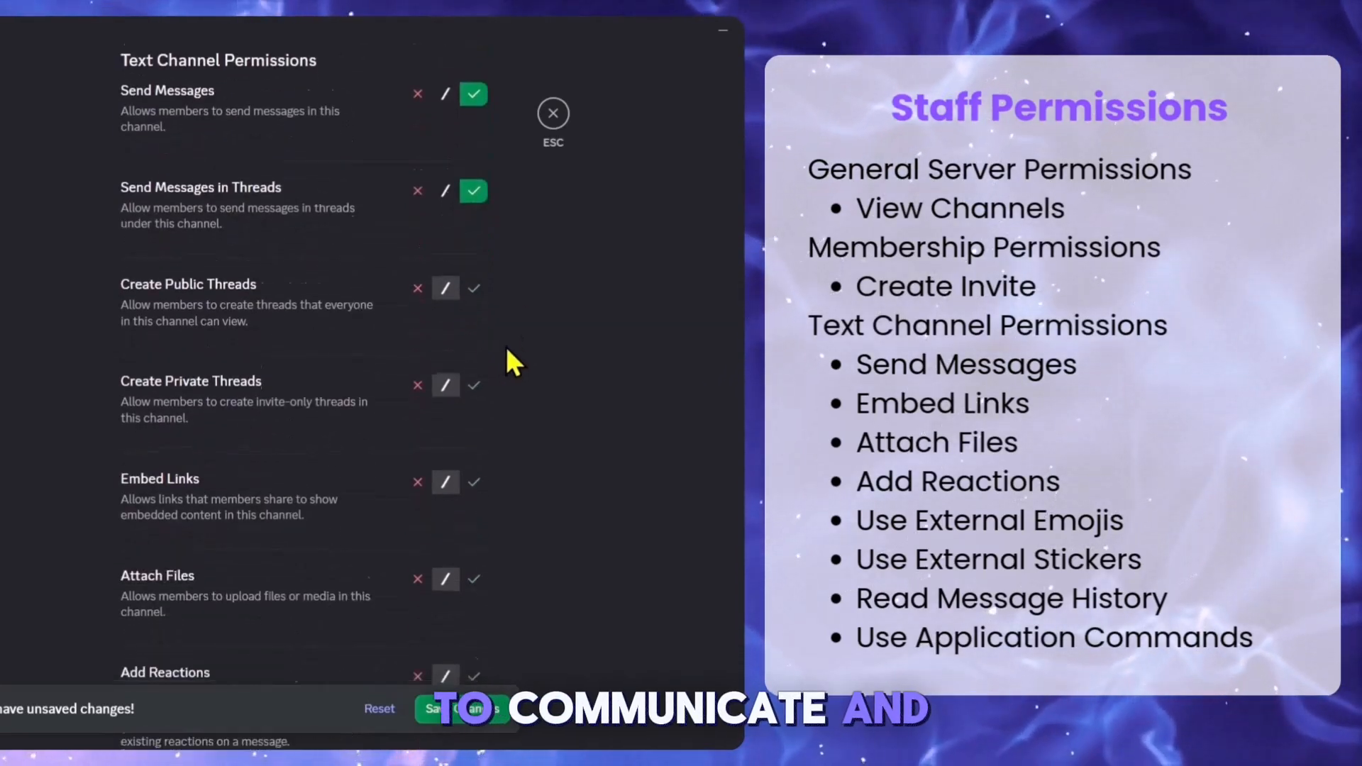
# Step: Allow Embed Links, Attach Files, Add Reactions, Use External Emojis and Use External Stickers for the Moderator role in staff-chat
pyautogui.scroll(-2, 504, 344)
pyautogui.scroll(3, 510, 359)
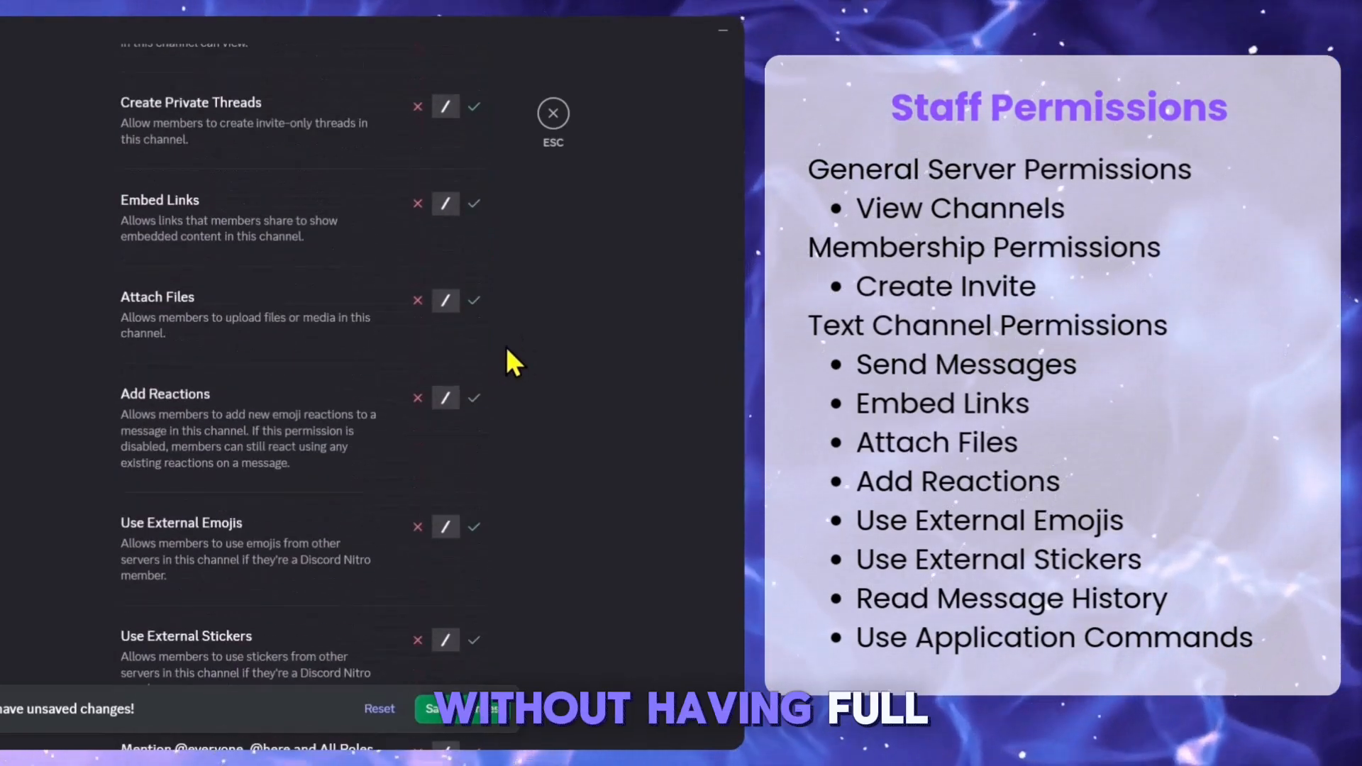
pyautogui.click(476, 206)
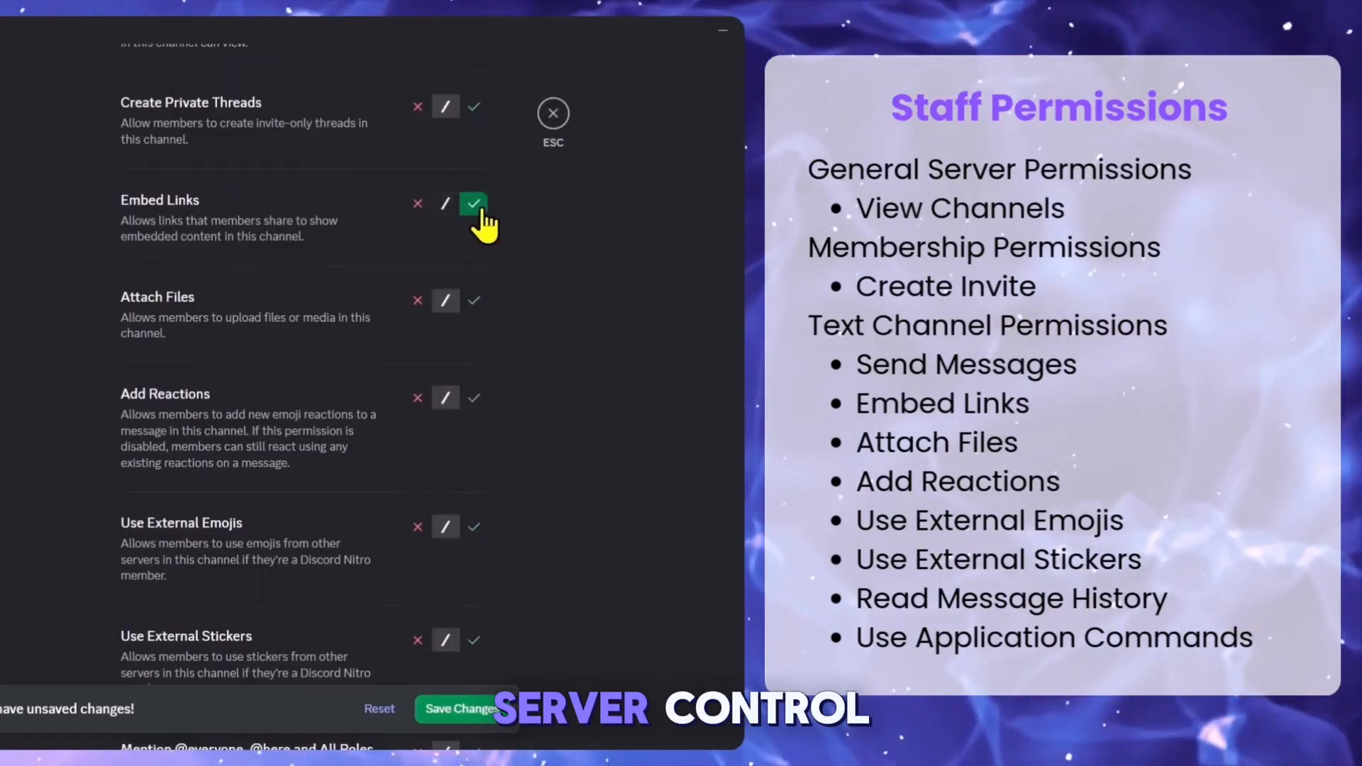
pyautogui.click(472, 301)
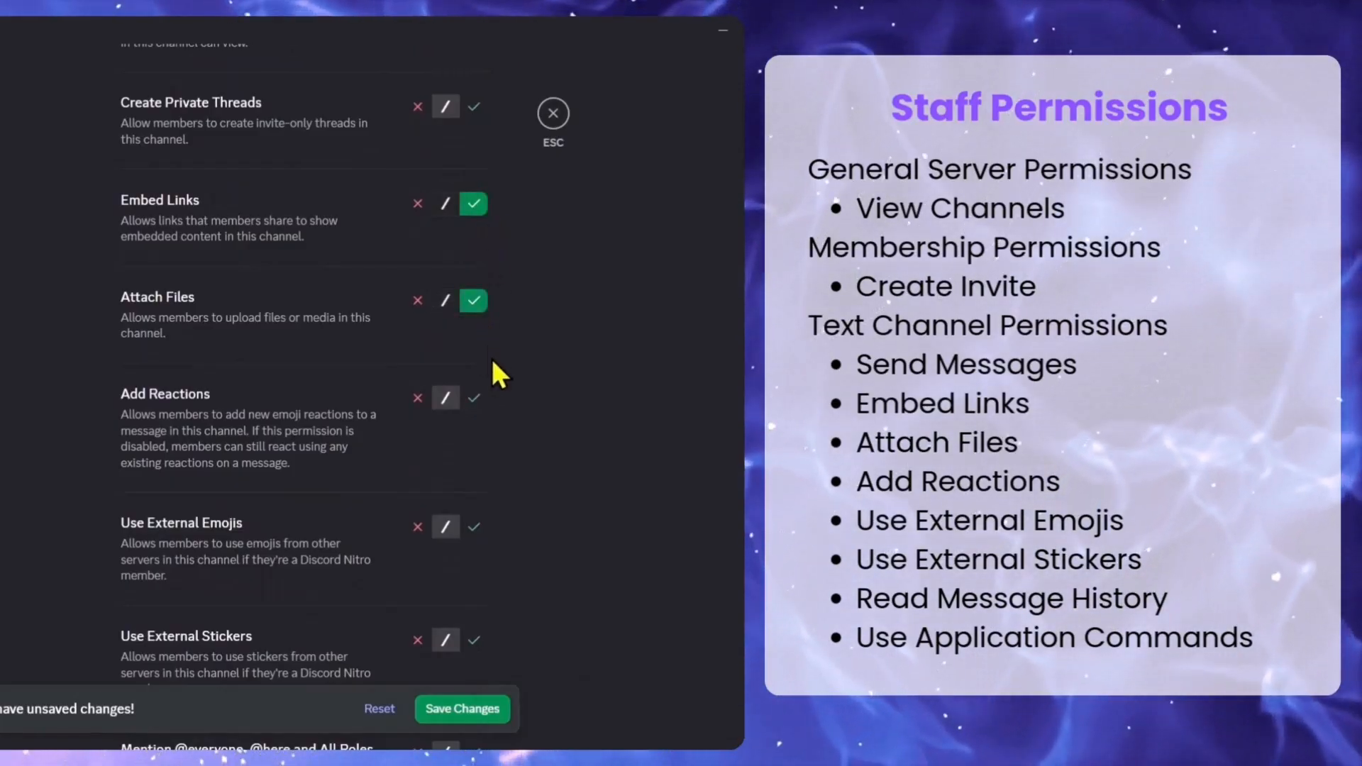
pyautogui.click(474, 398)
pyautogui.scroll(-3, 540, 365)
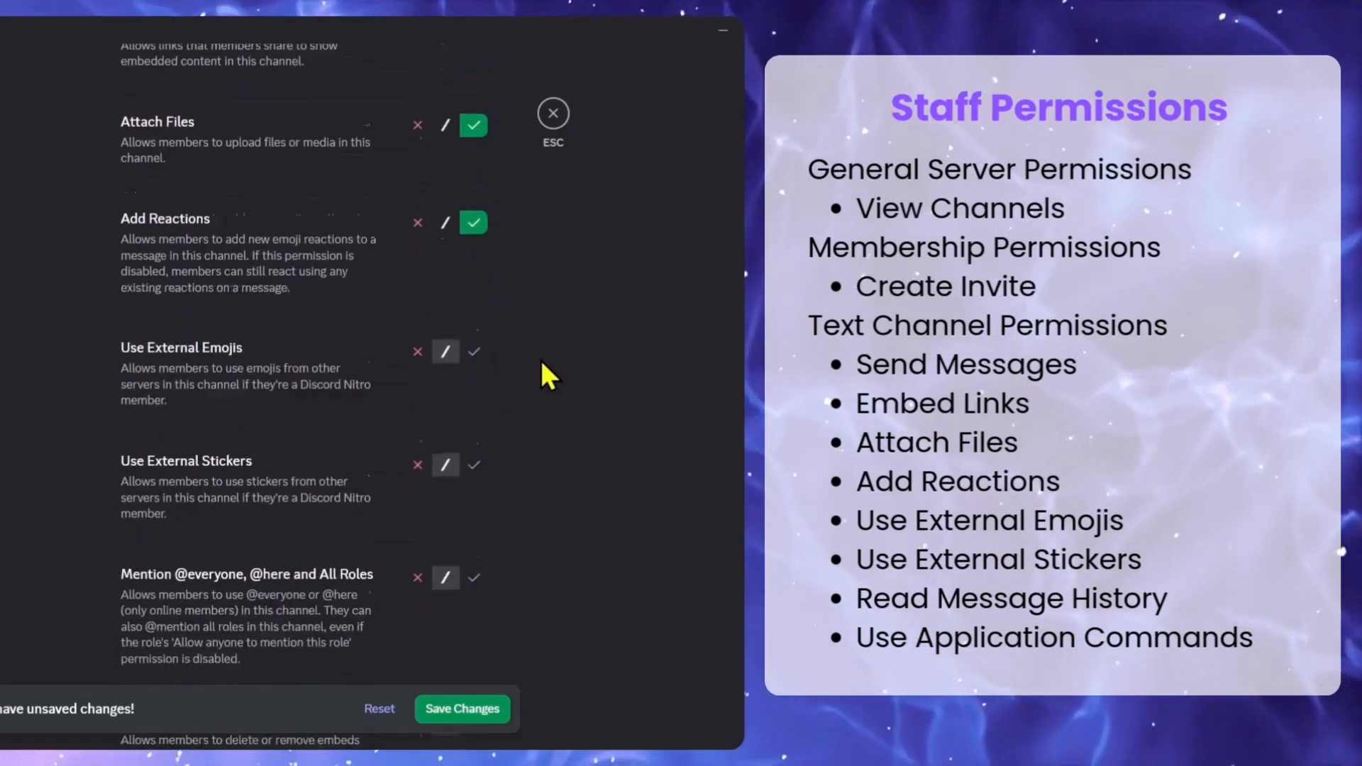
pyautogui.click(474, 315)
pyautogui.click(474, 426)
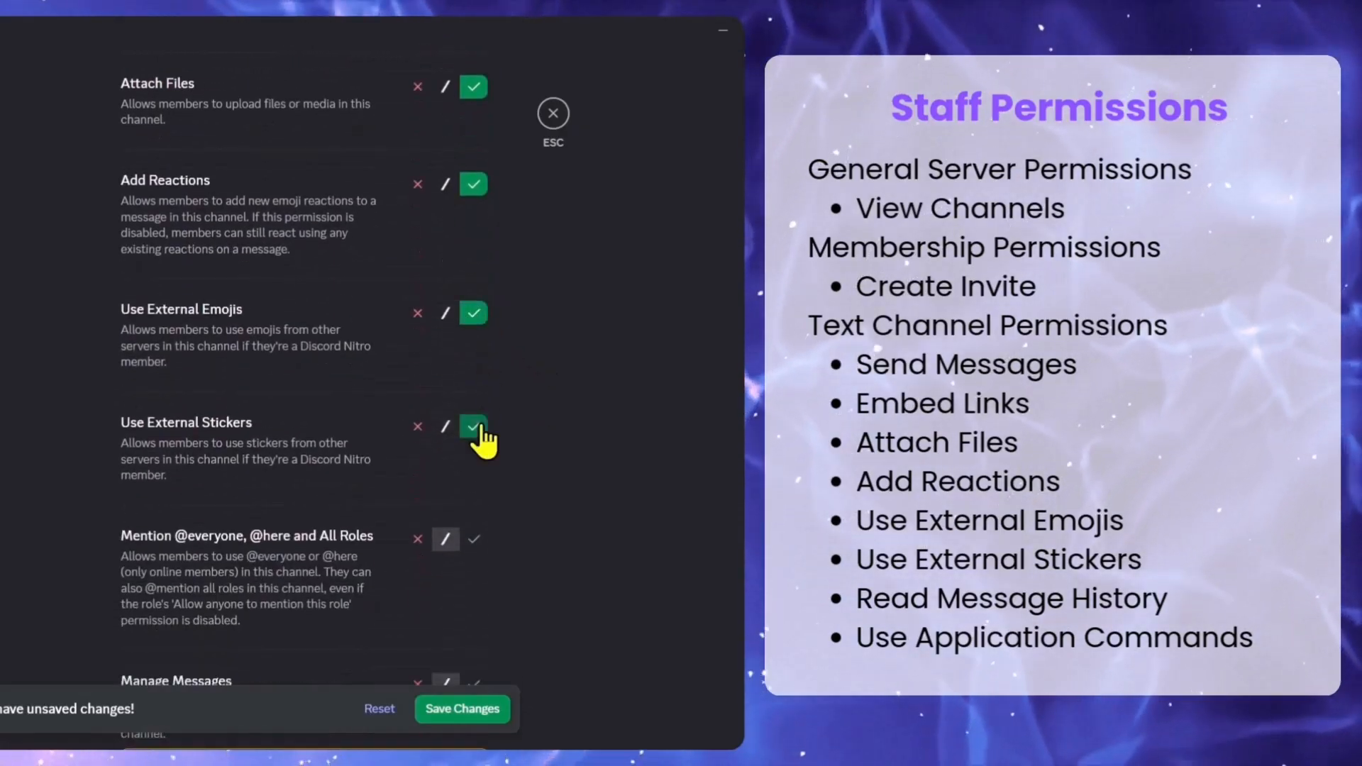
# Step: Allow Read Message History and Use Application Commands for the Moderator role in staff-chat, save the changes and close the settings
pyautogui.scroll(-2, 570, 412)
pyautogui.scroll(-6, 561, 404)
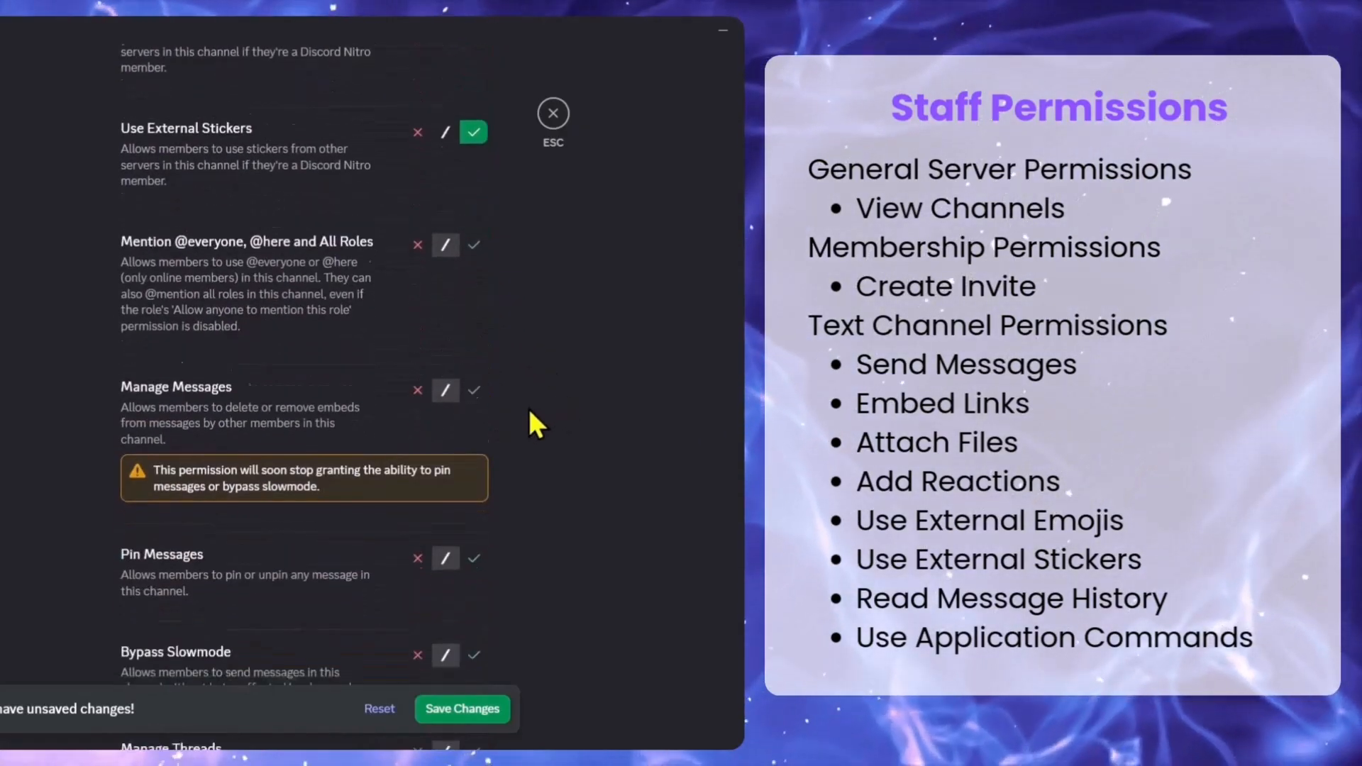
pyautogui.scroll(-5, 529, 411)
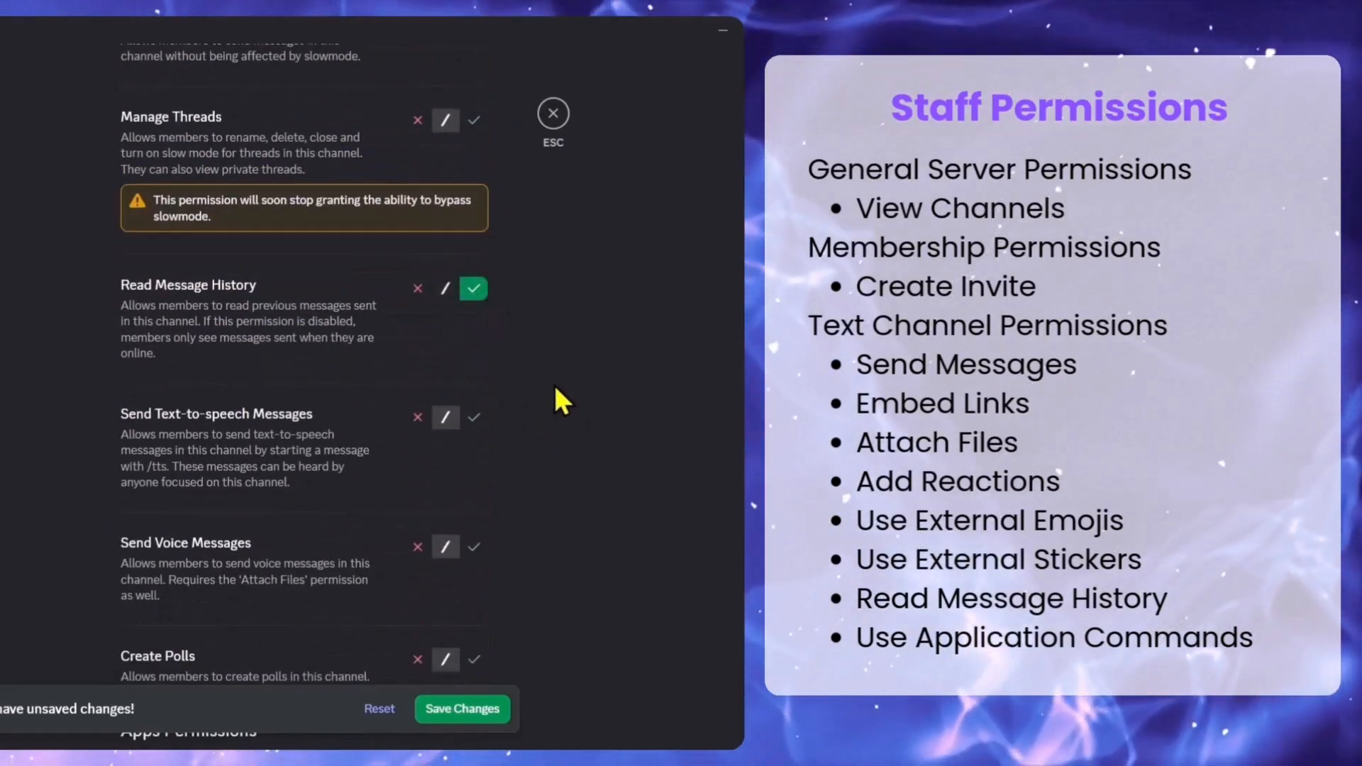
pyautogui.scroll(-5, 555, 388)
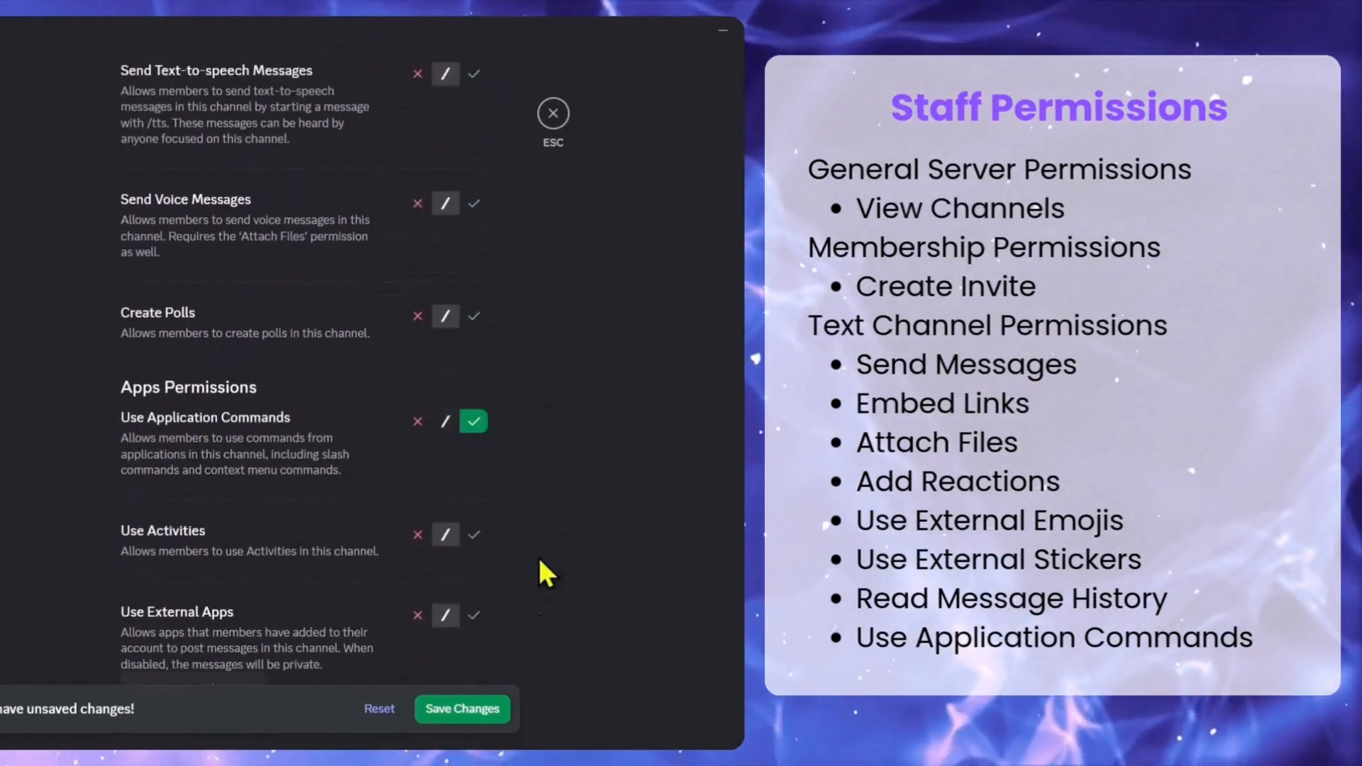
pyautogui.click(469, 709)
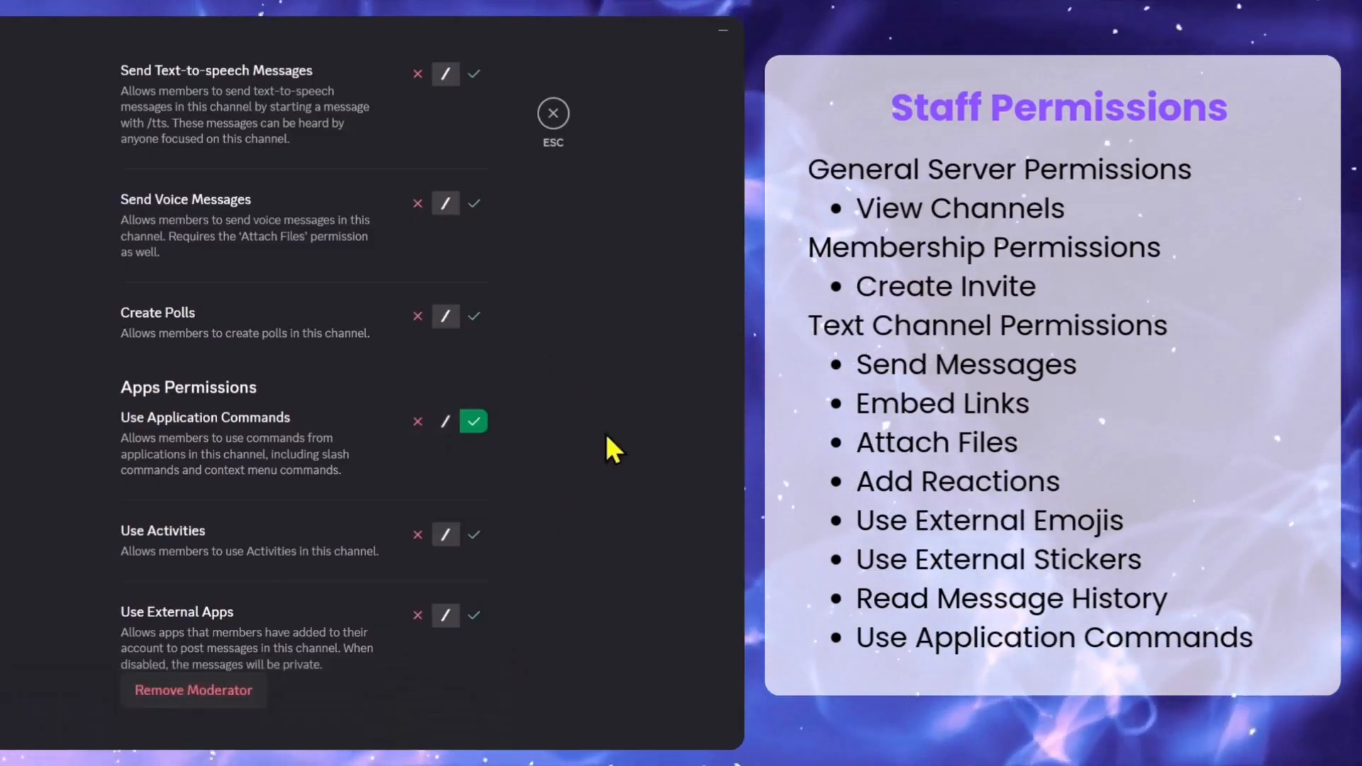
pyautogui.click(554, 113)
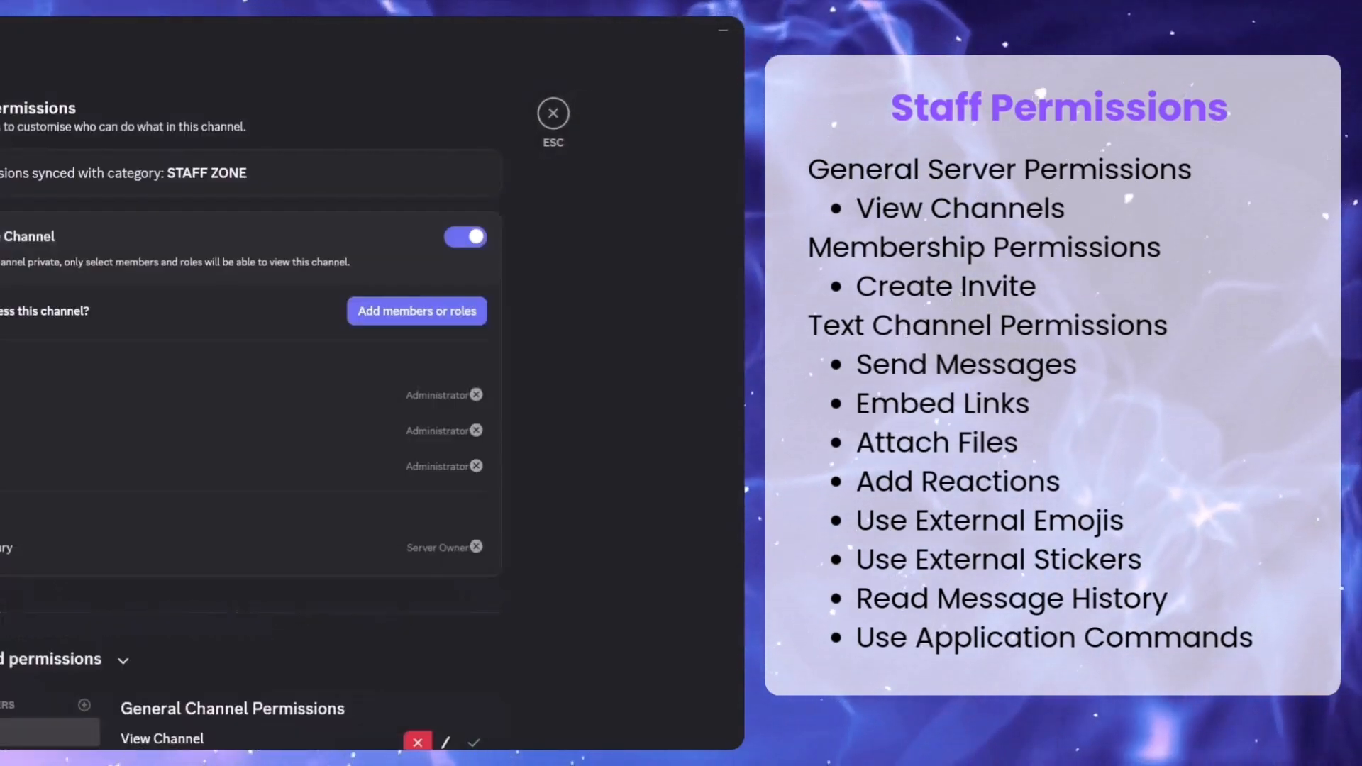
# Step: Add the Moderator role to the next STAFF ZONE text channel's permissions and allow View Channel for it
pyautogui.scroll(-2, 248, 426)
pyautogui.scroll(-2, 83, 369)
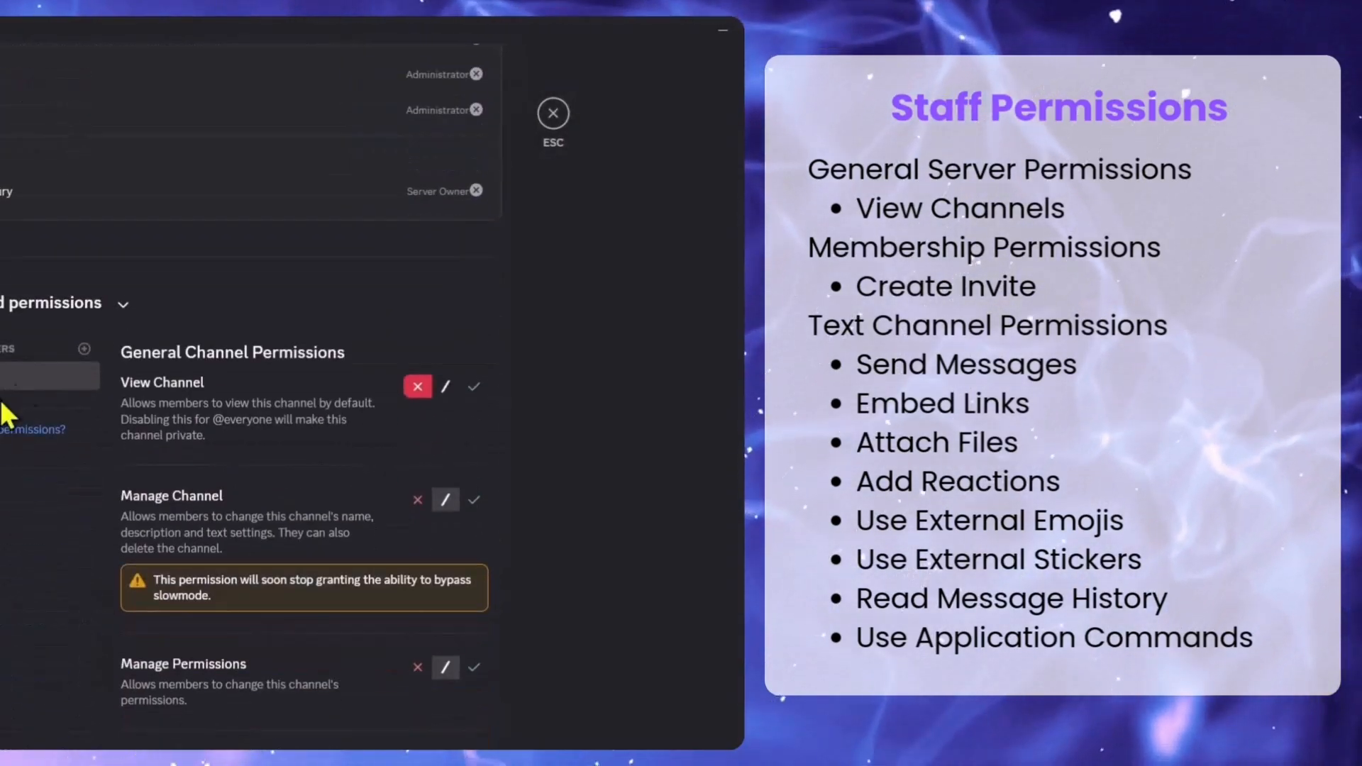
pyautogui.click(84, 349)
pyautogui.click(15, 560)
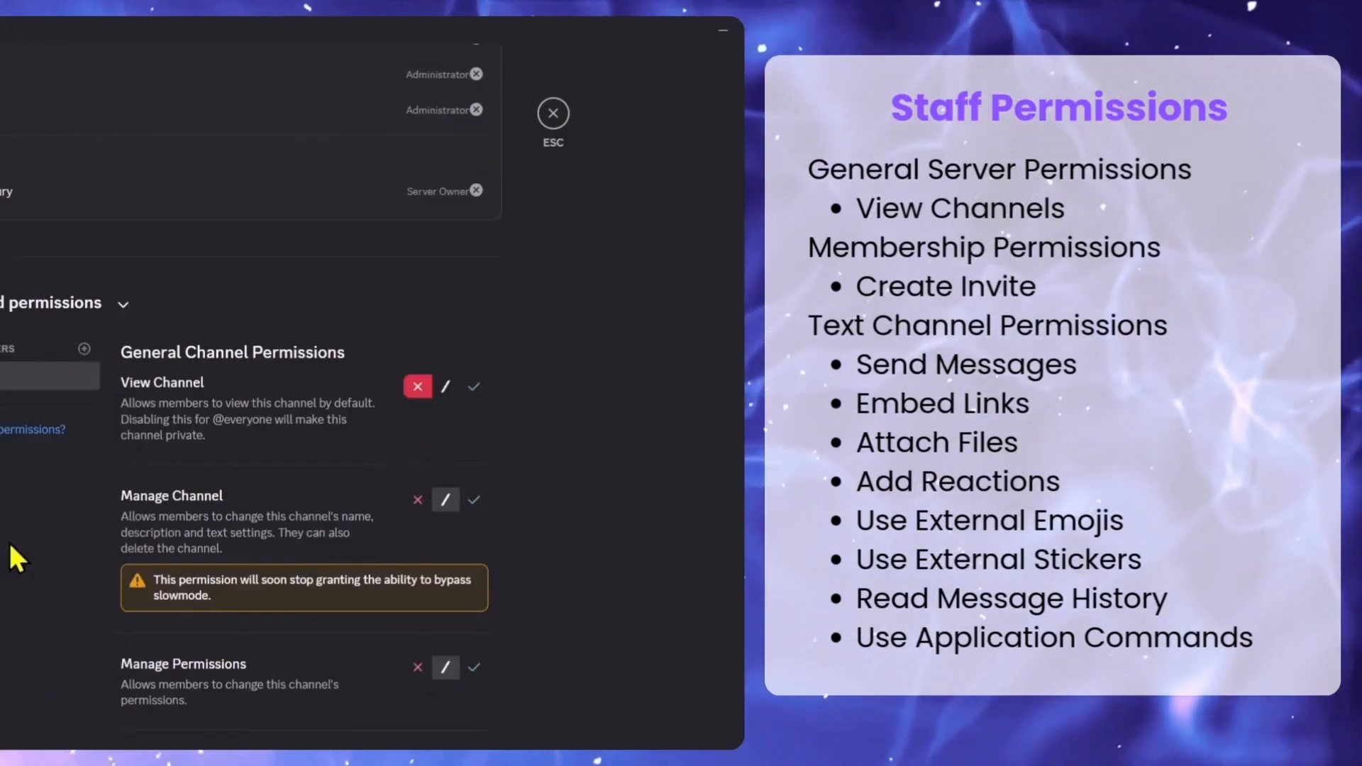
pyautogui.scroll(-1, 518, 415)
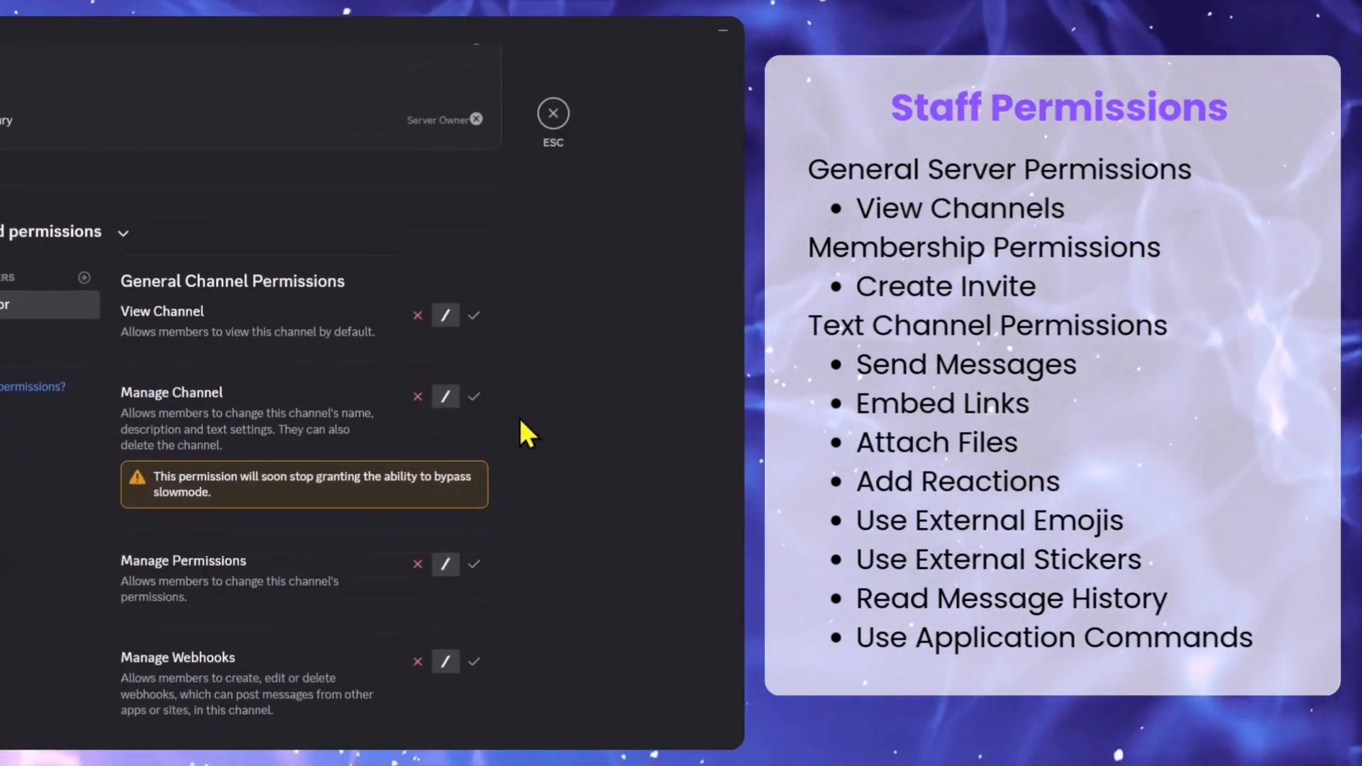
pyautogui.click(475, 317)
# Step: Allow Create Invite, Send Messages and Send Messages in Threads for the Moderator role in this STAFF ZONE text channel
pyautogui.scroll(-2, 513, 372)
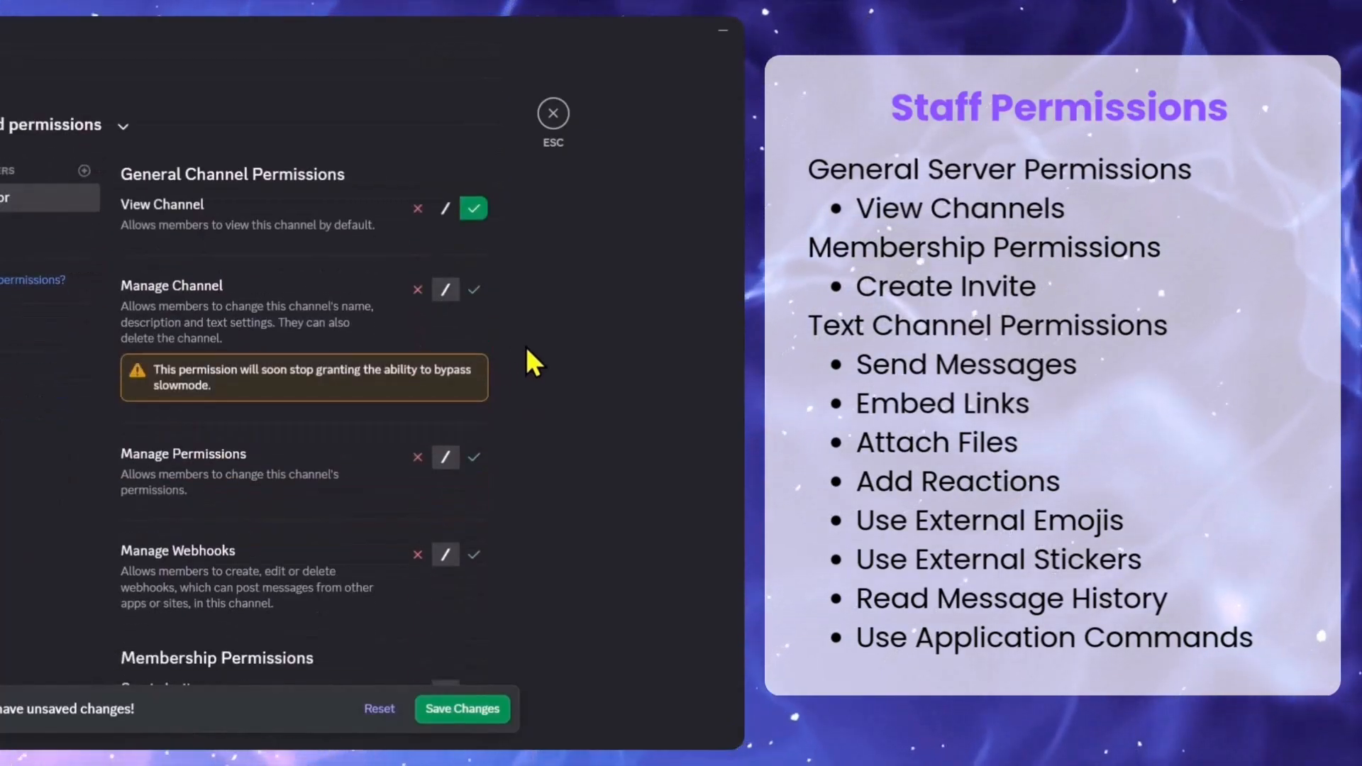
pyautogui.scroll(-2, 526, 351)
pyautogui.scroll(-2, 525, 343)
pyautogui.click(474, 399)
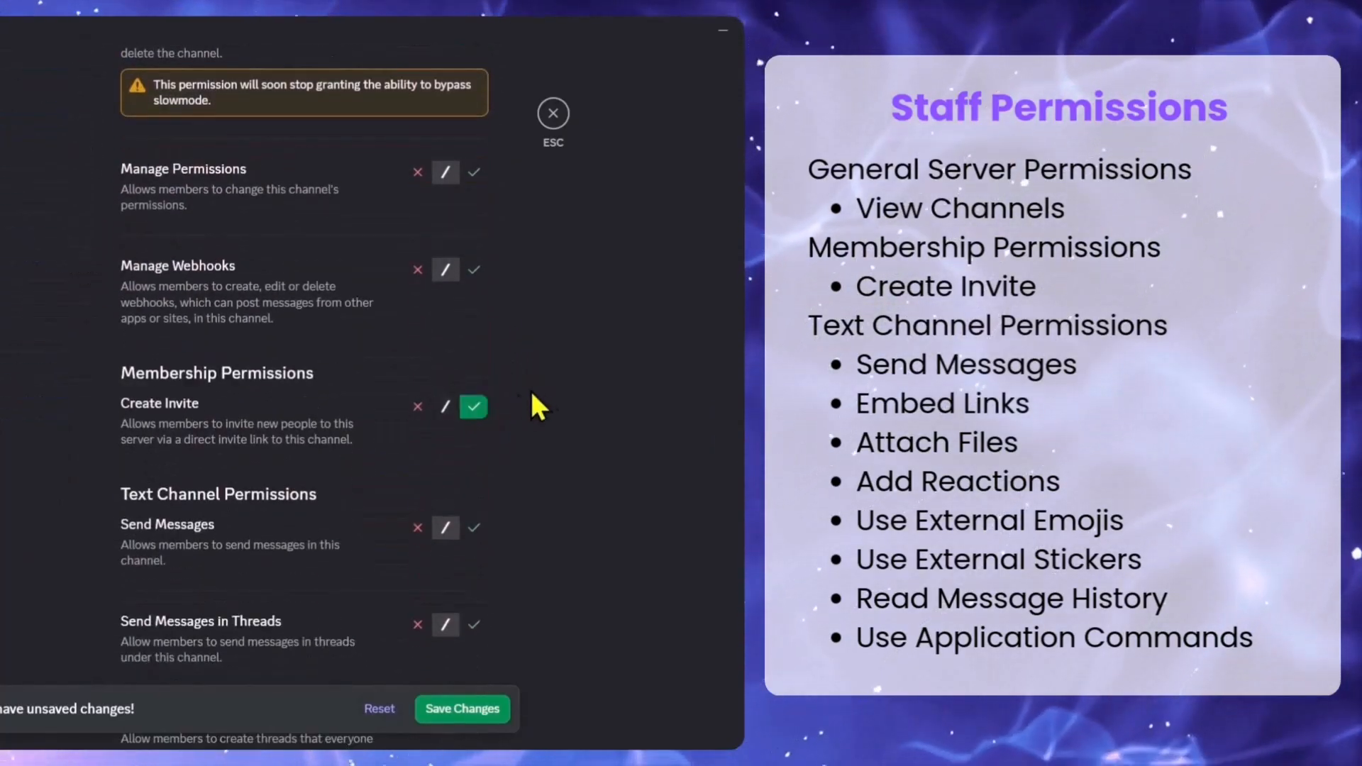
pyautogui.scroll(-2, 533, 392)
pyautogui.scroll(-1, 535, 389)
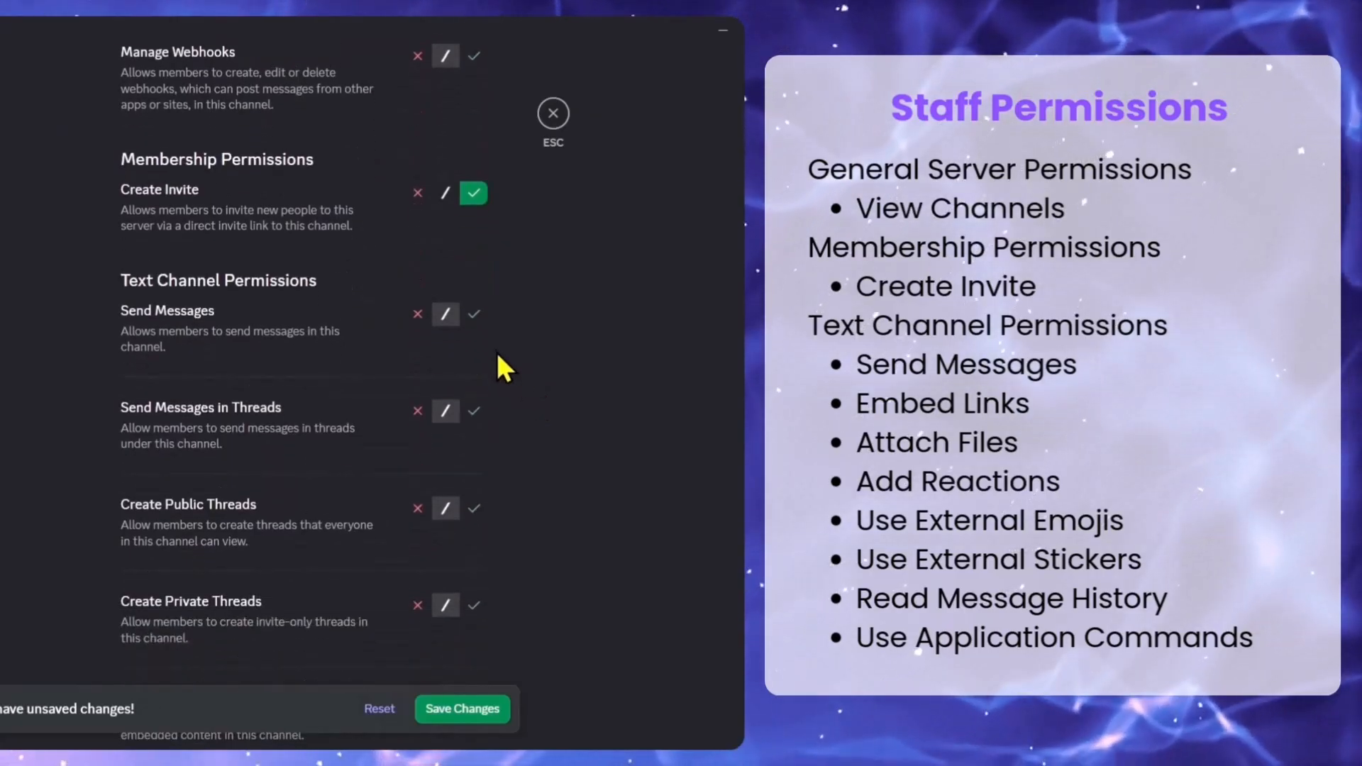
pyautogui.click(474, 315)
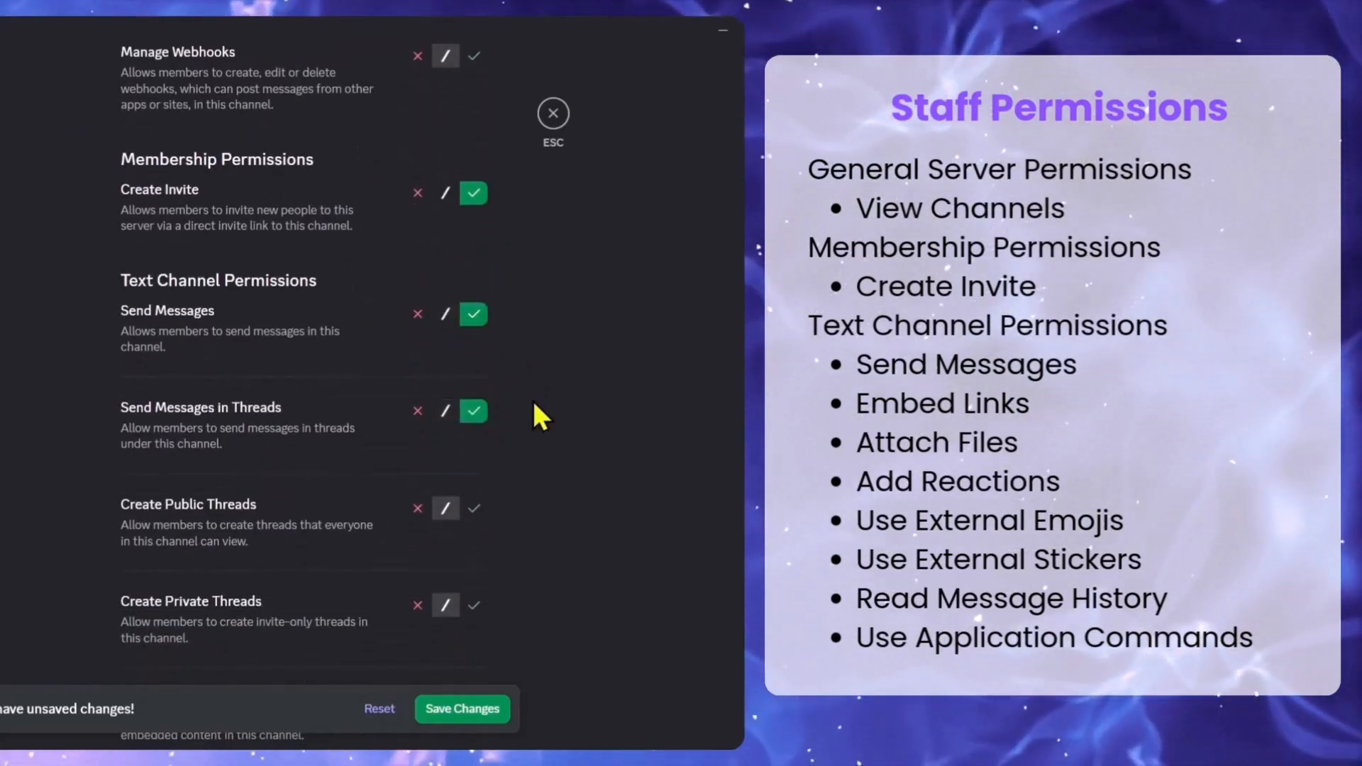
# Step: Allow Embed Links, Attach Files, Add Reactions, Use External Emojis and Use External Stickers for the Moderator role in this channel
pyautogui.scroll(-4, 496, 390)
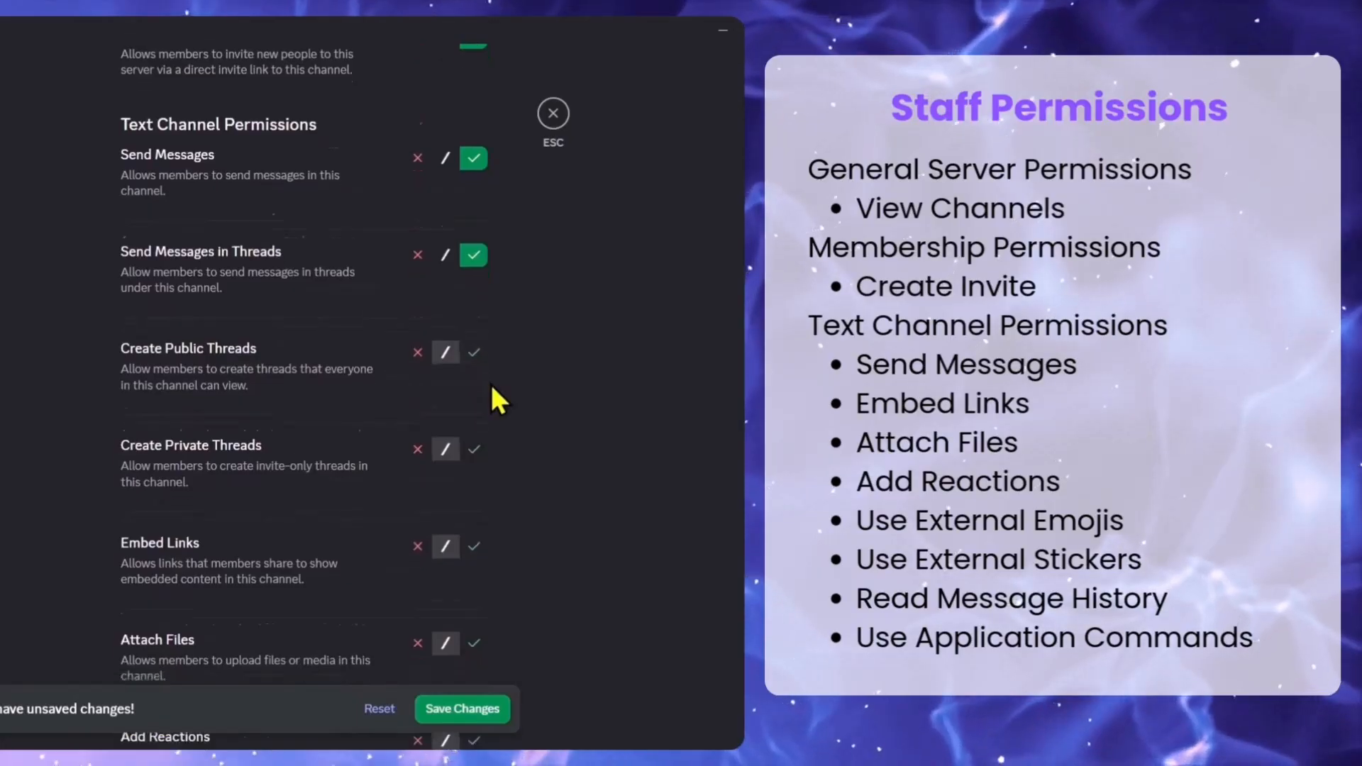
pyautogui.click(474, 417)
pyautogui.scroll(-1, 511, 433)
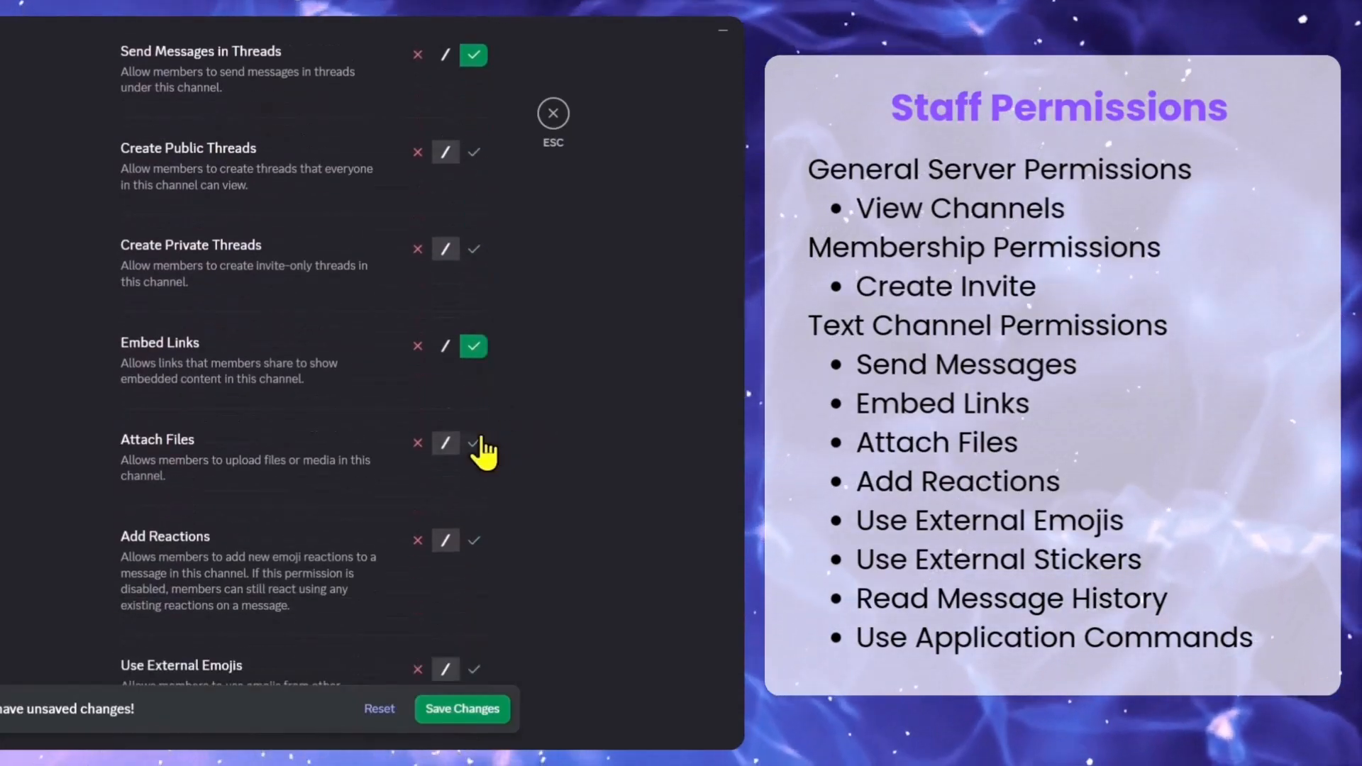
pyautogui.click(474, 443)
pyautogui.scroll(-2, 483, 433)
pyautogui.click(473, 398)
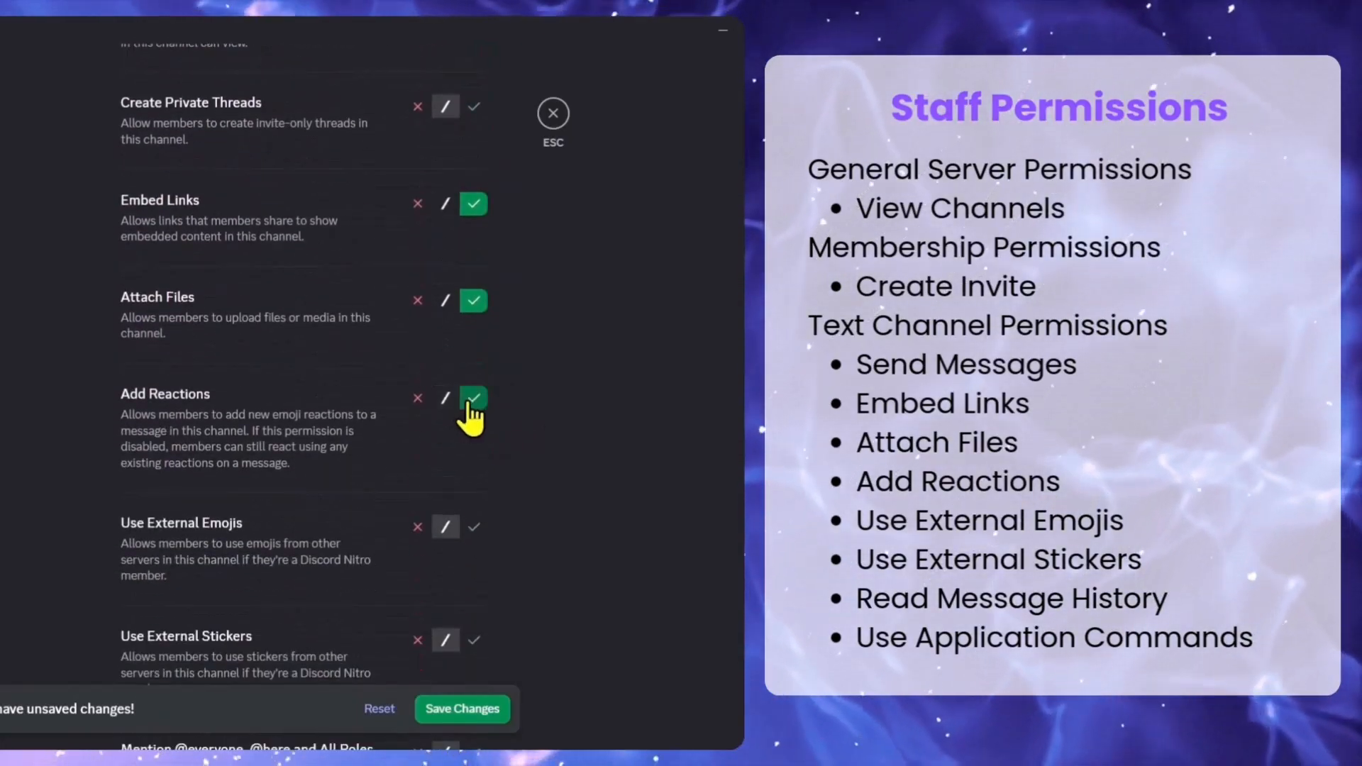
pyautogui.click(474, 527)
pyautogui.scroll(-3, 504, 510)
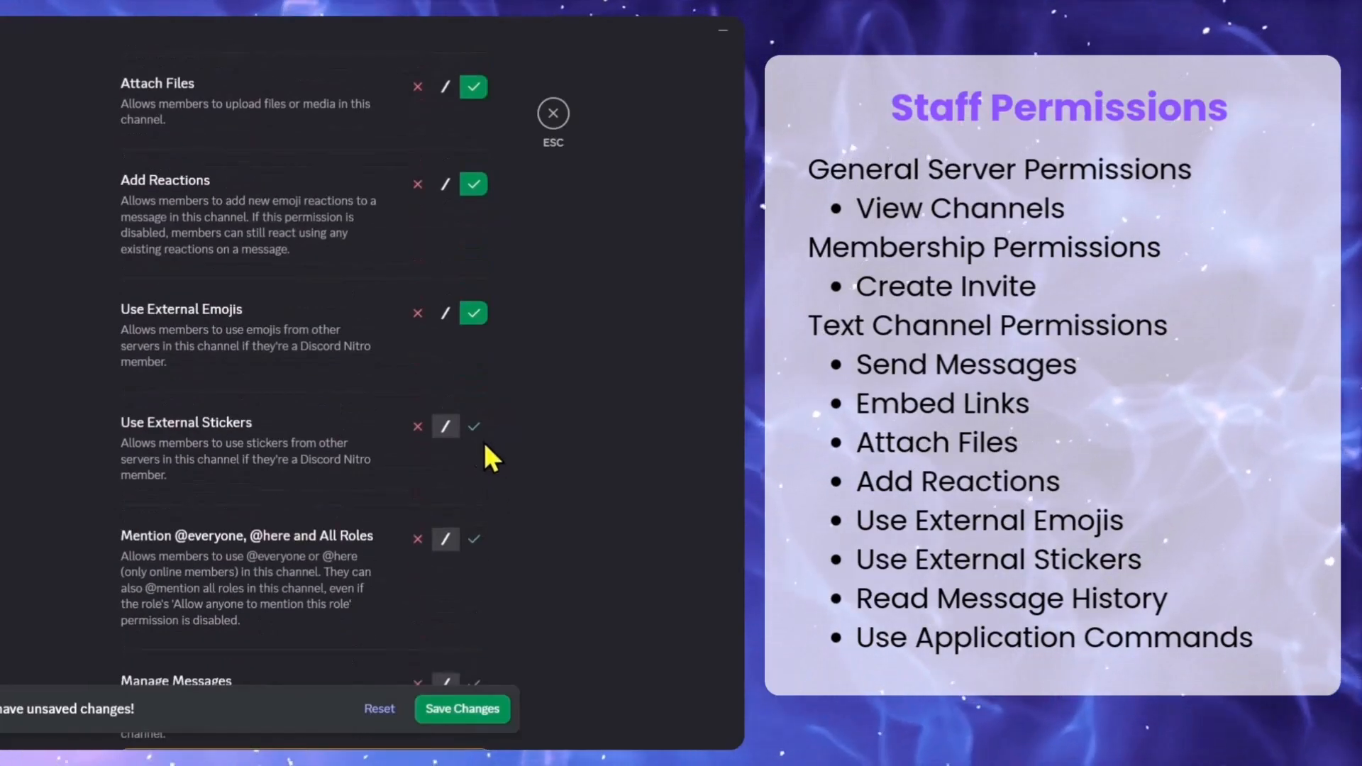
pyautogui.click(474, 426)
# Step: Allow Read Message History for the Moderator role in this STAFF ZONE channel
pyautogui.scroll(-2, 540, 448)
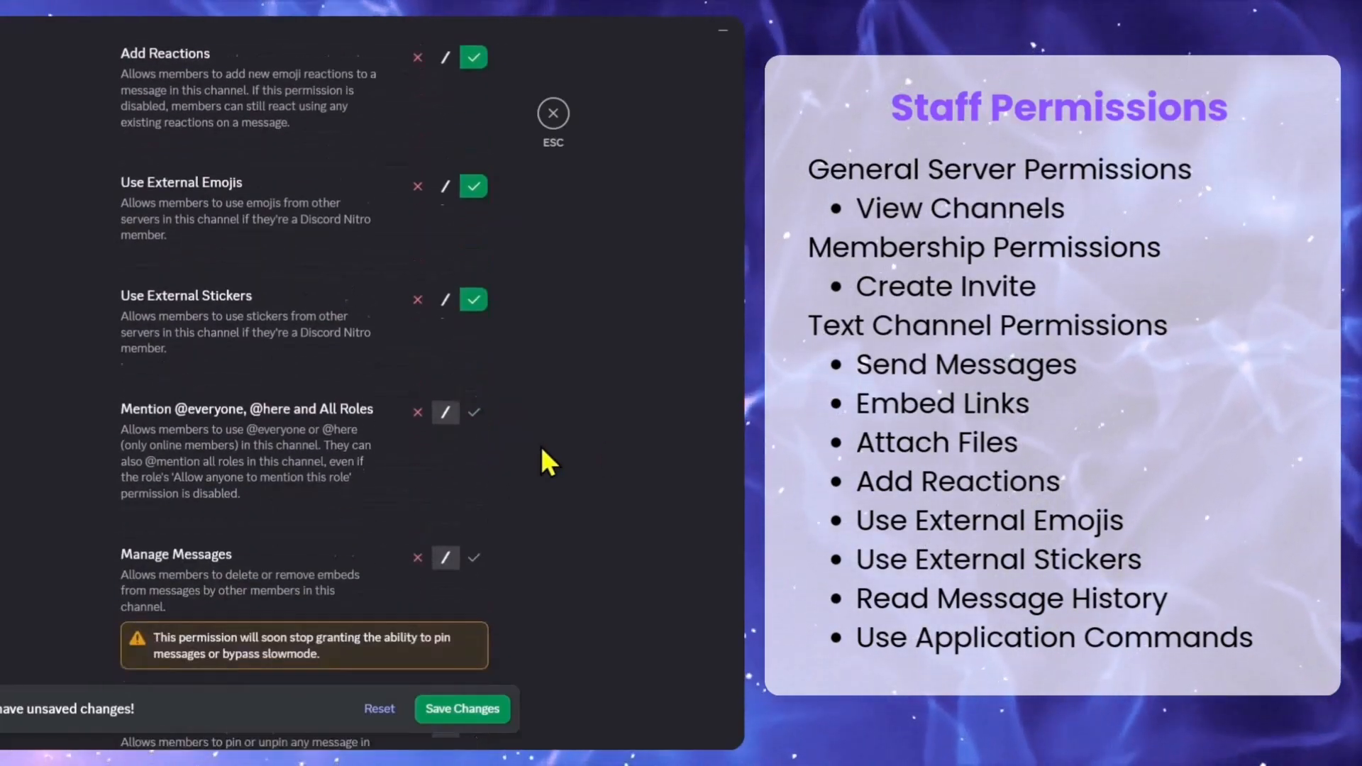
pyautogui.scroll(-10, 541, 461)
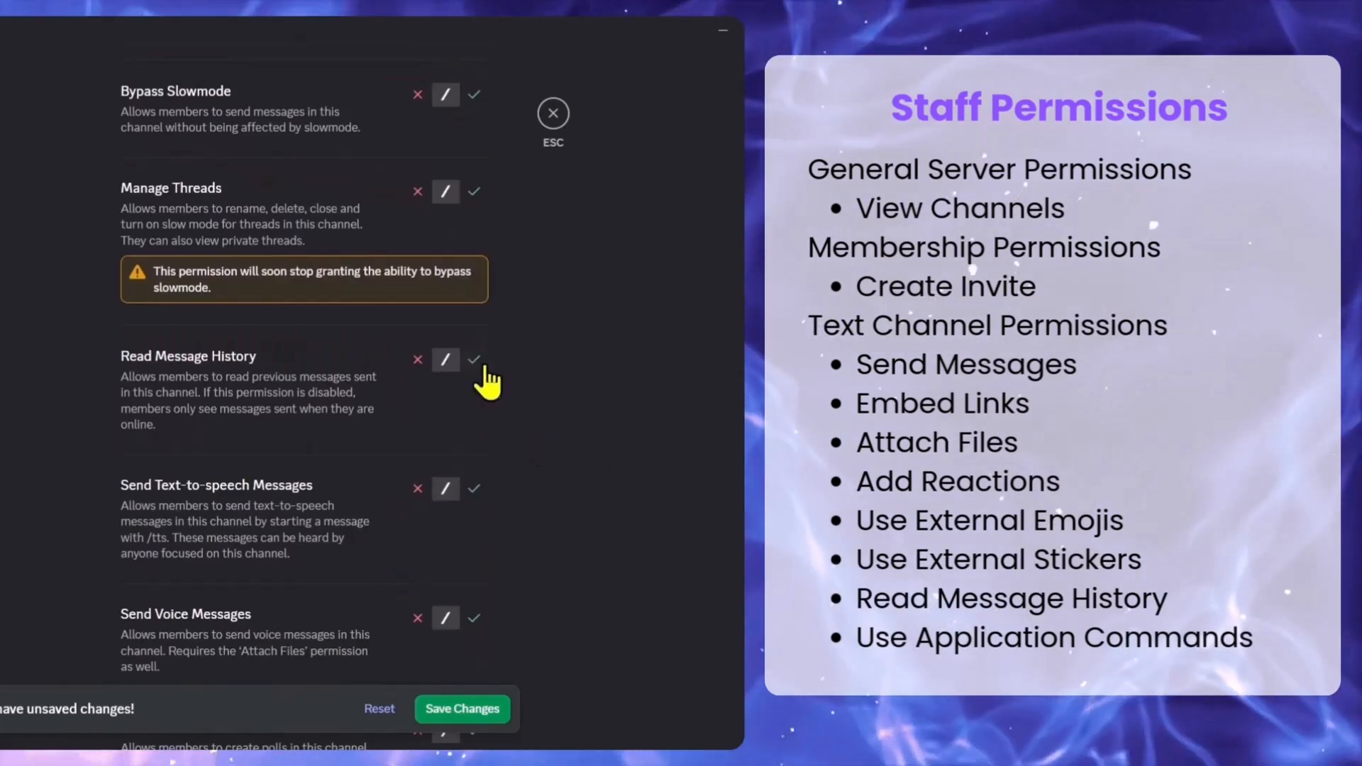
pyautogui.click(474, 359)
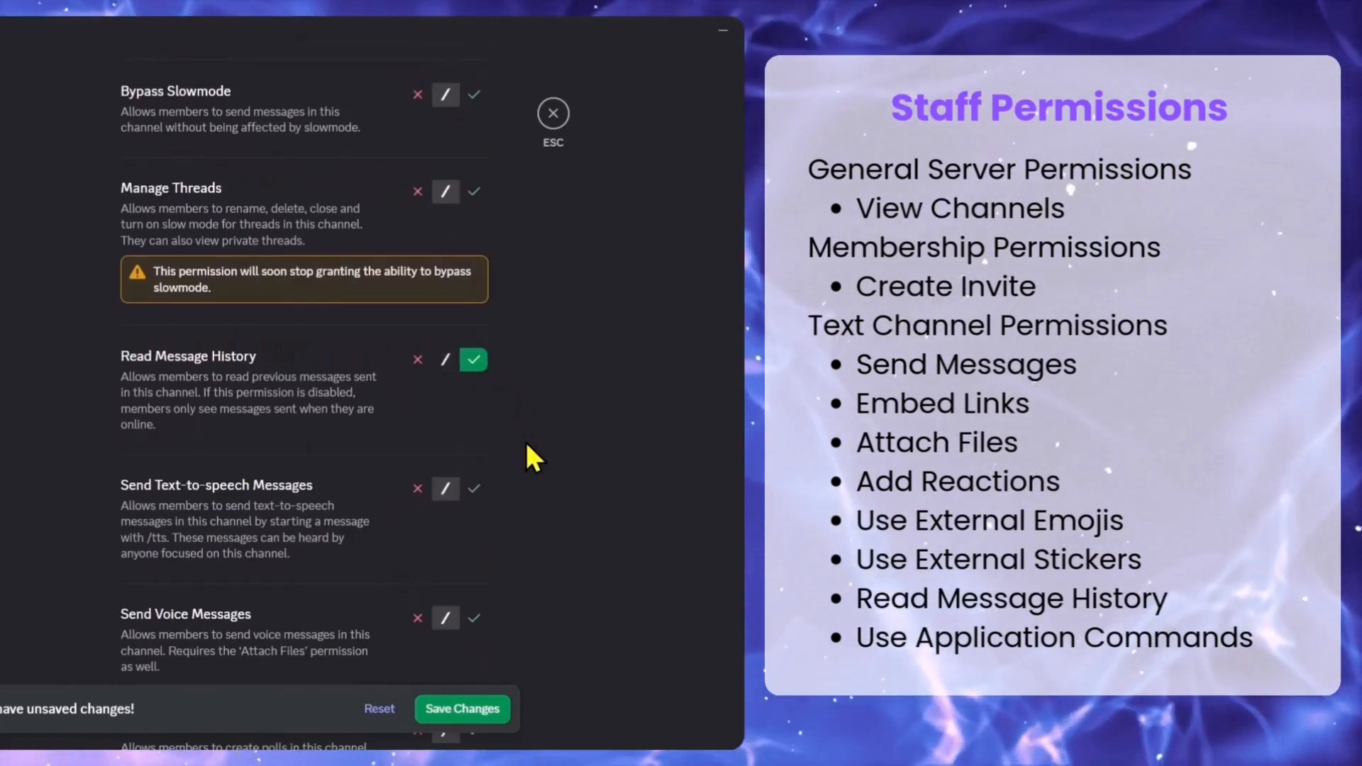
pyautogui.scroll(9, 528, 458)
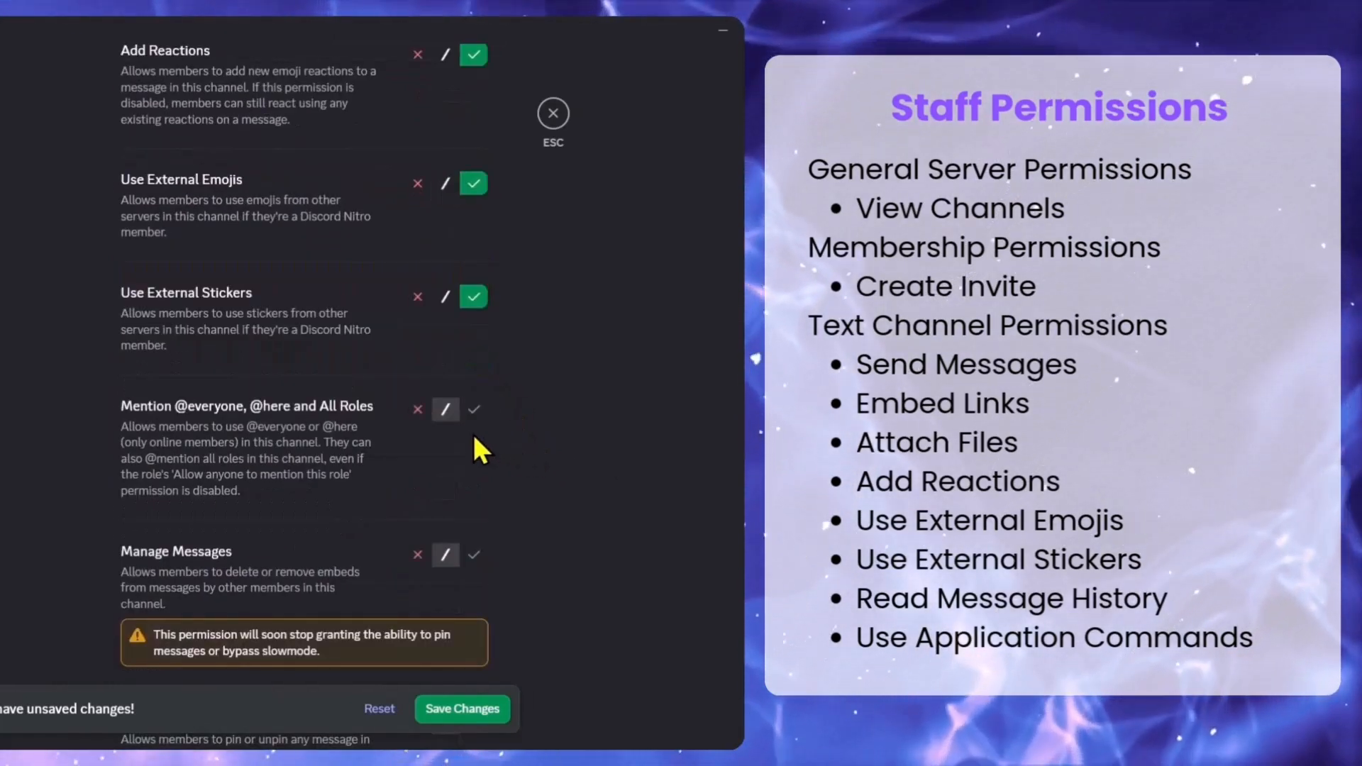
pyautogui.click(417, 412)
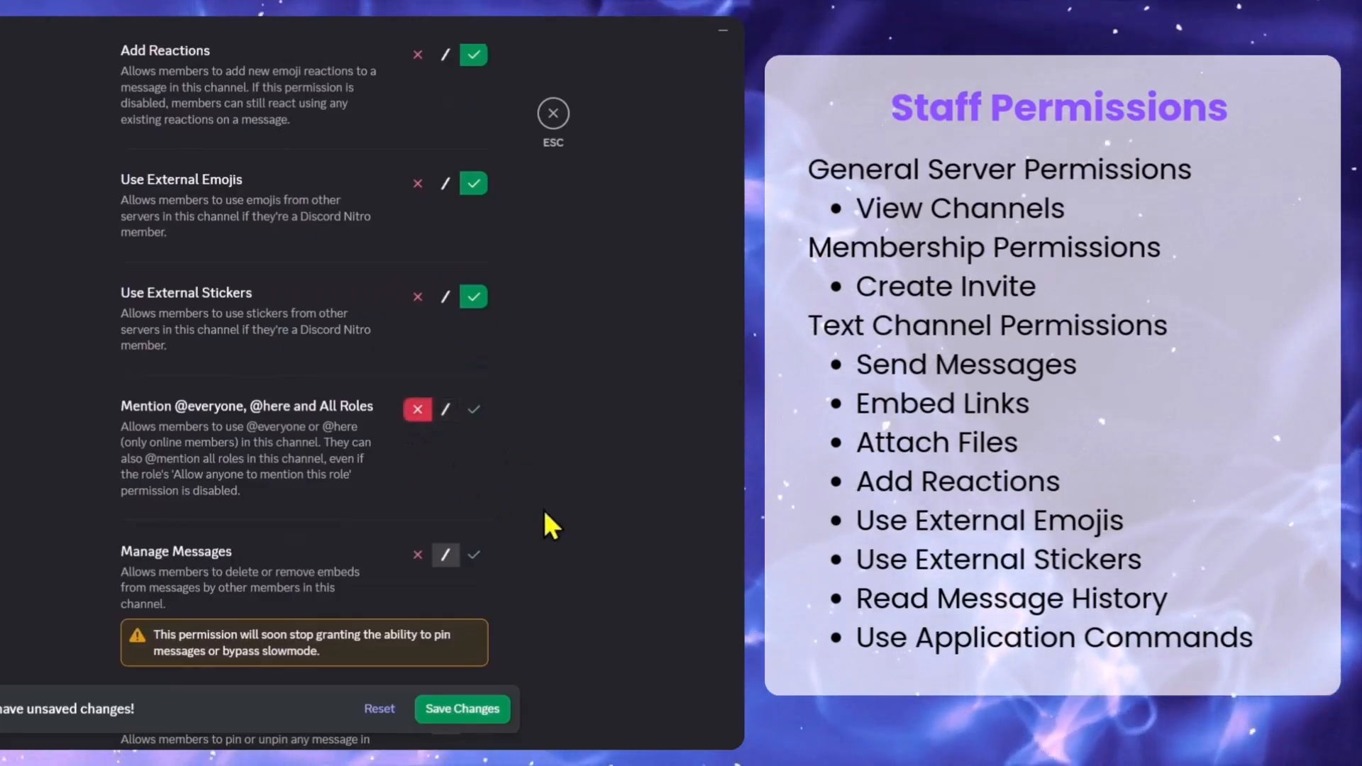
pyautogui.click(418, 555)
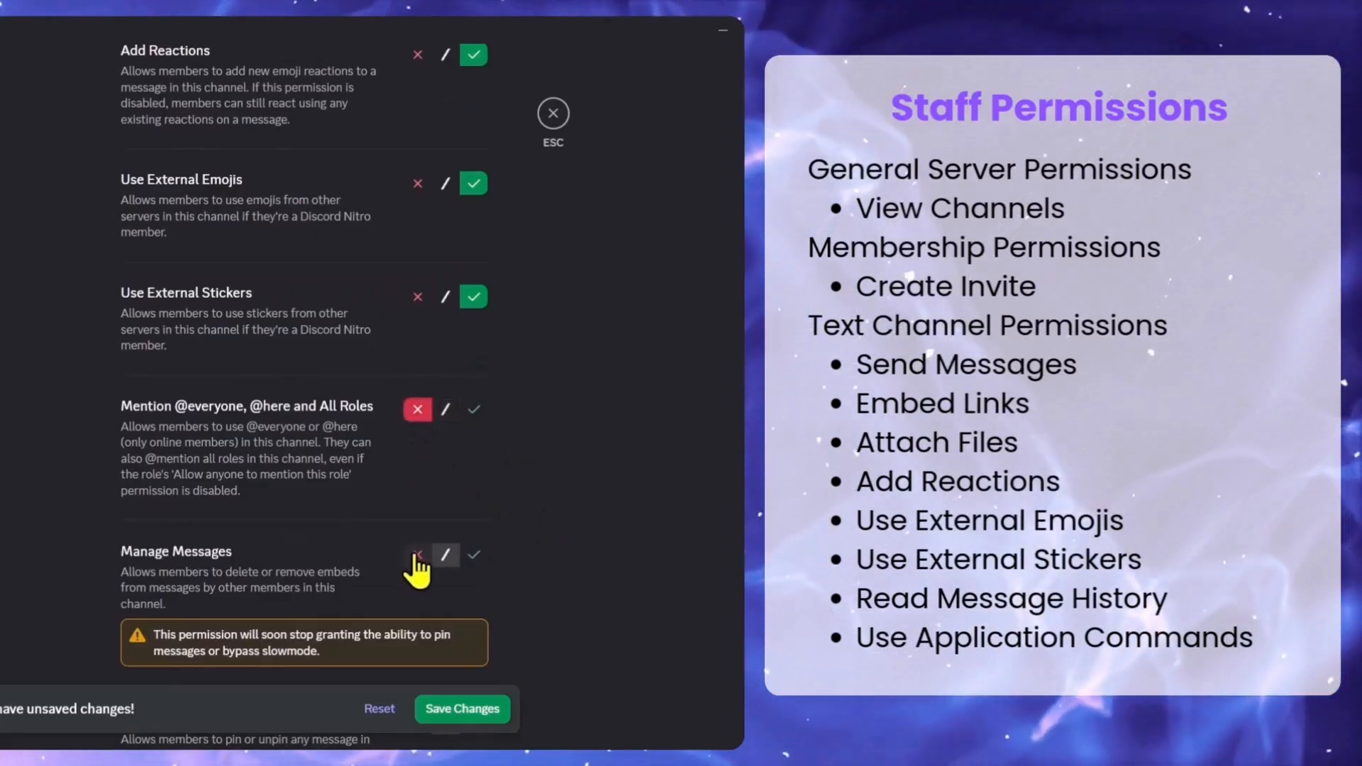
pyautogui.scroll(-3, 546, 525)
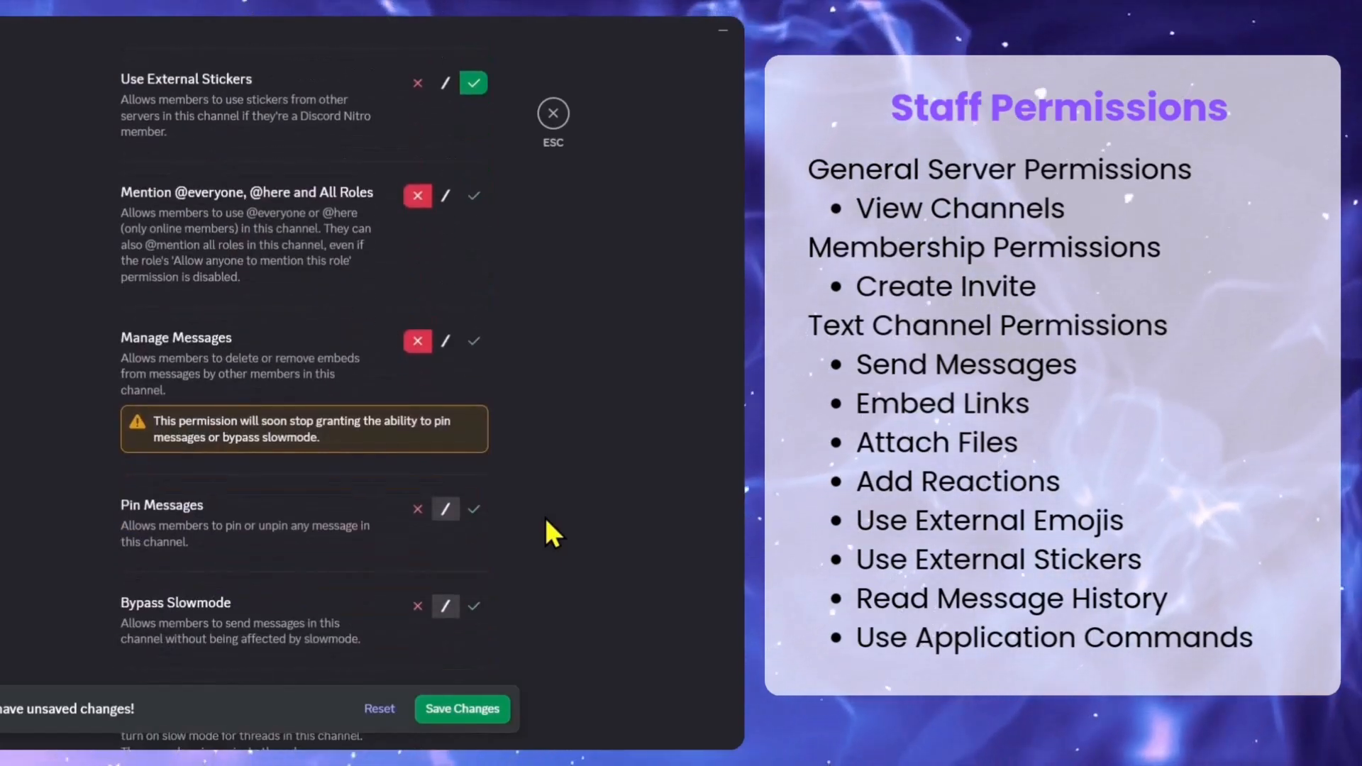
pyautogui.scroll(3, 546, 525)
pyautogui.scroll(-6, 546, 525)
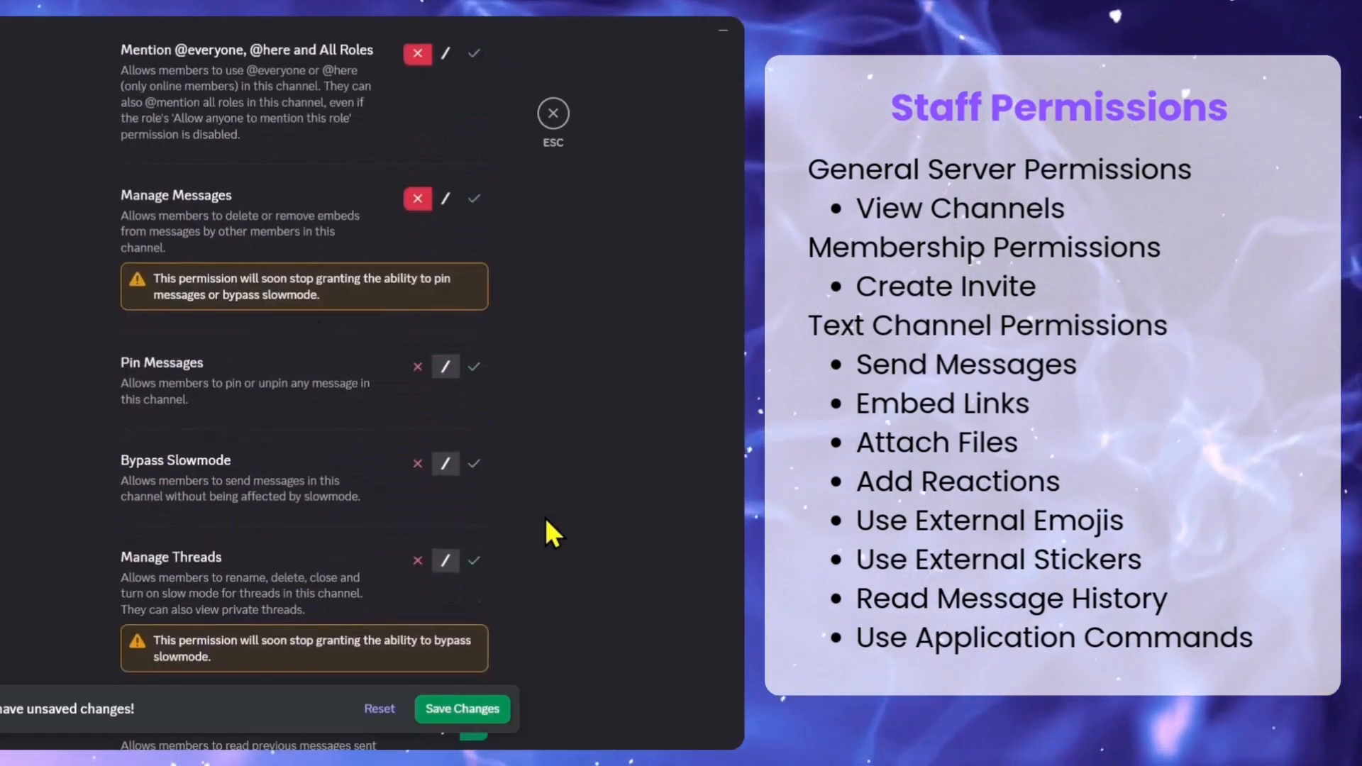
# Step: Deny the Manage Threads permission for this channel, save the changes and leave the channel settings
pyautogui.click(417, 560)
pyautogui.click(462, 709)
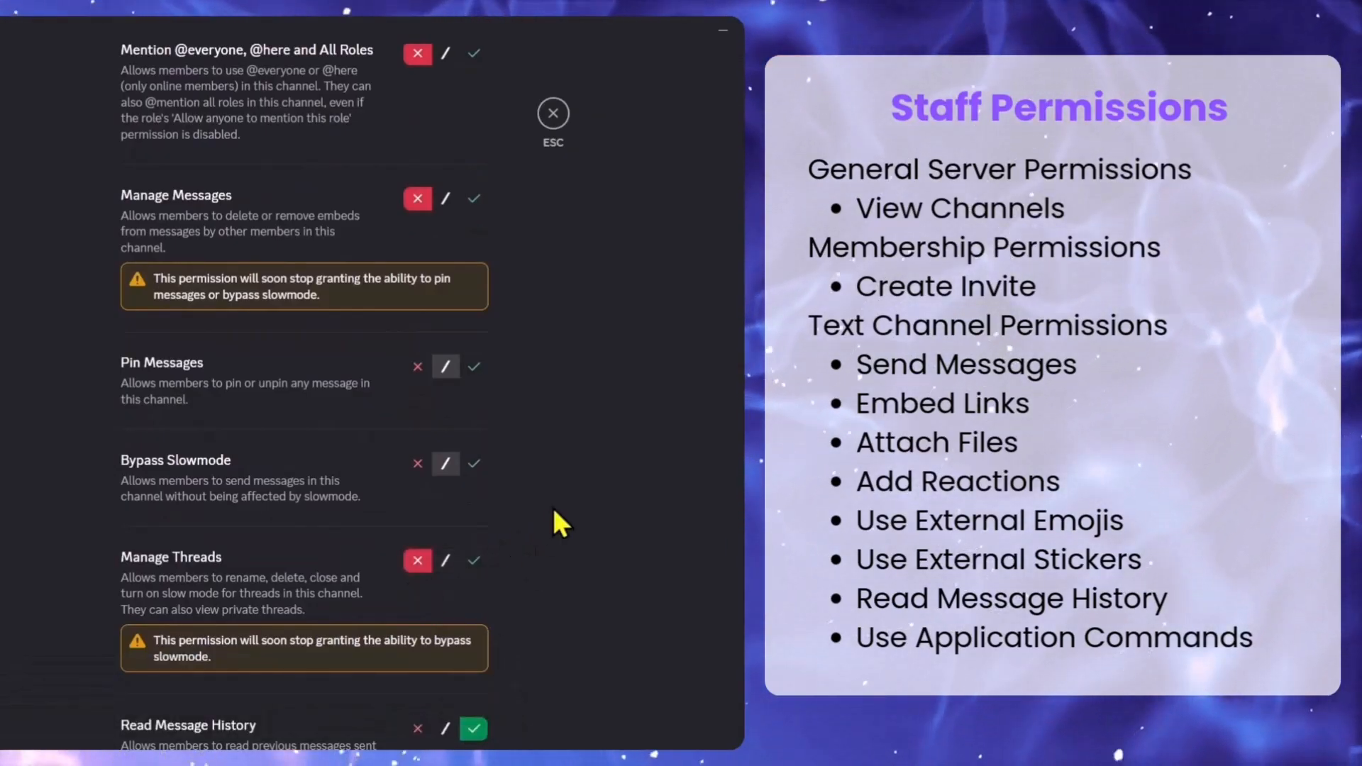
pyautogui.press('Escape')
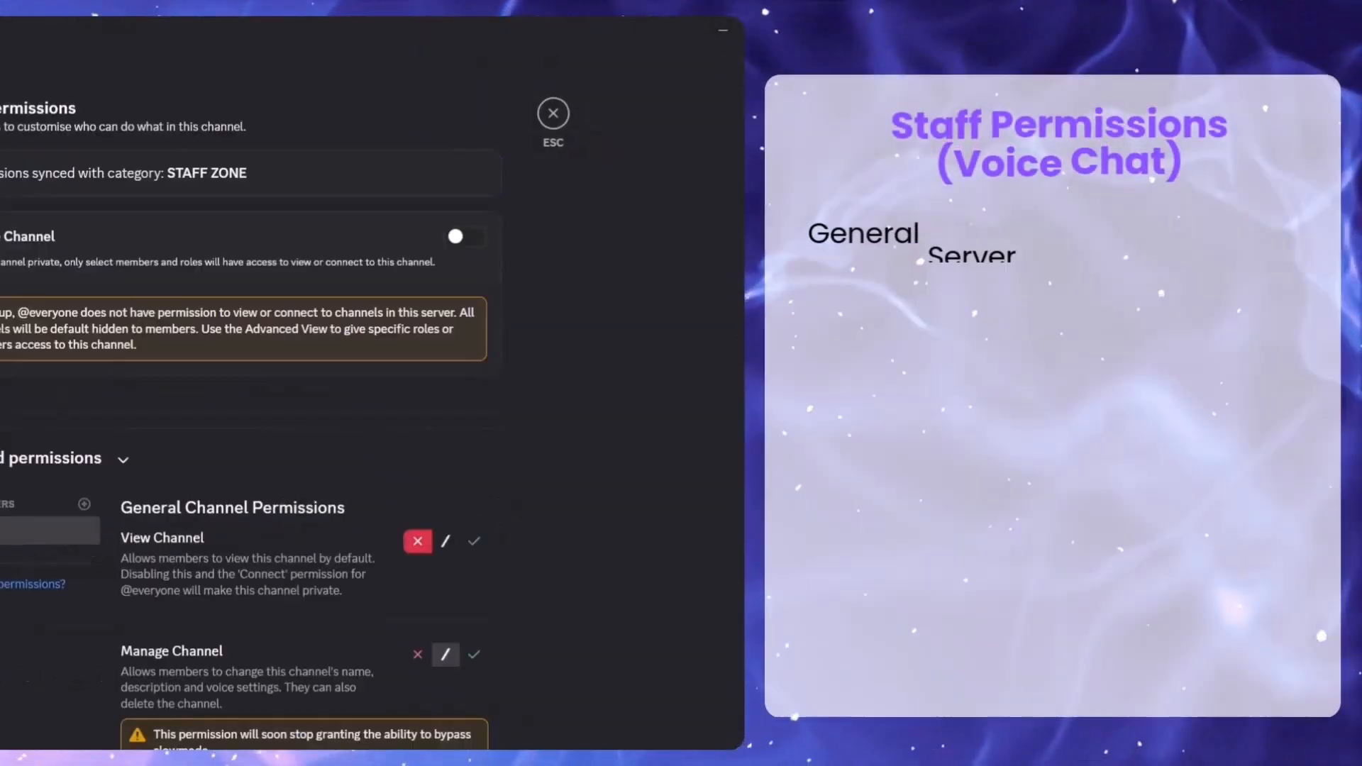
# Step: Add the Moderator role to the STAFF ZONE voice channel's permissions, allowing View Channel and Create Invite
pyautogui.scroll(-1, 67, 455)
pyautogui.click(84, 435)
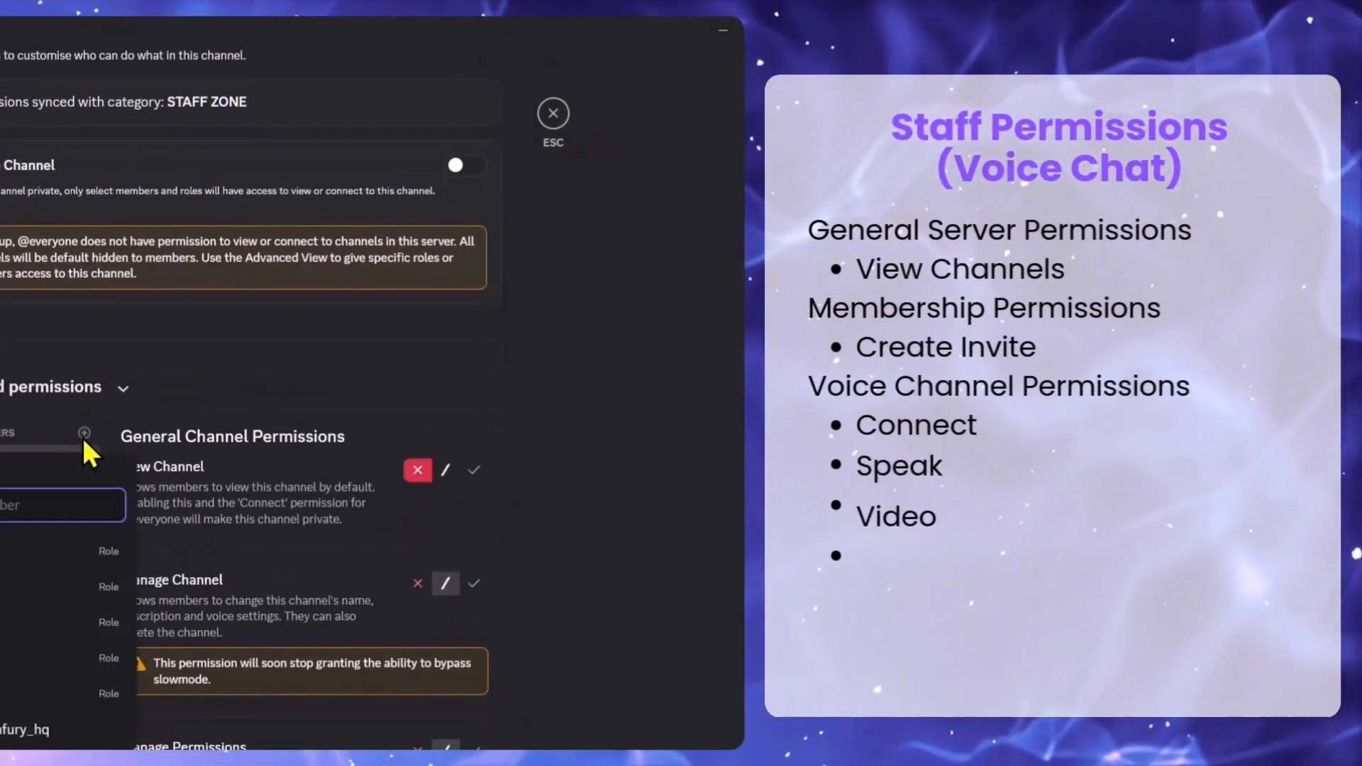
pyautogui.click(14, 628)
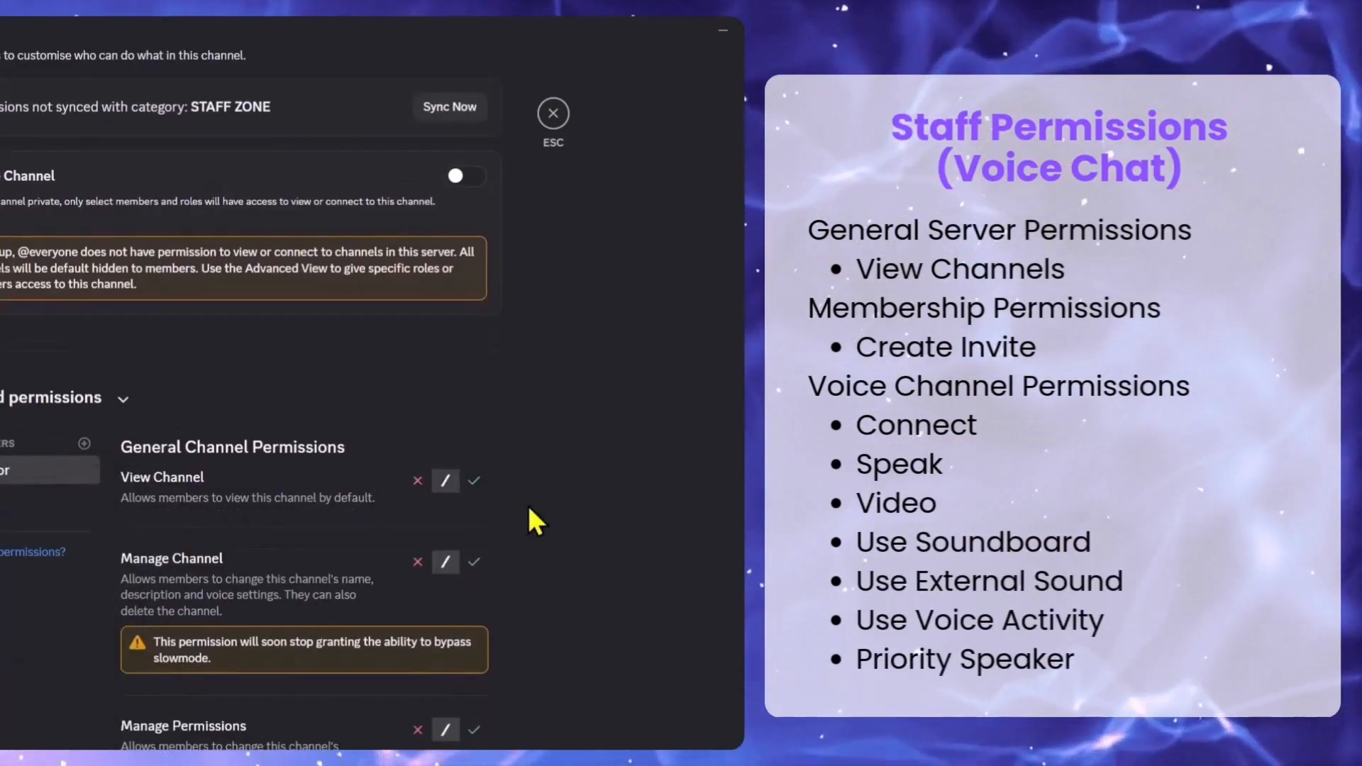
pyautogui.scroll(-1, 532, 522)
pyautogui.click(473, 404)
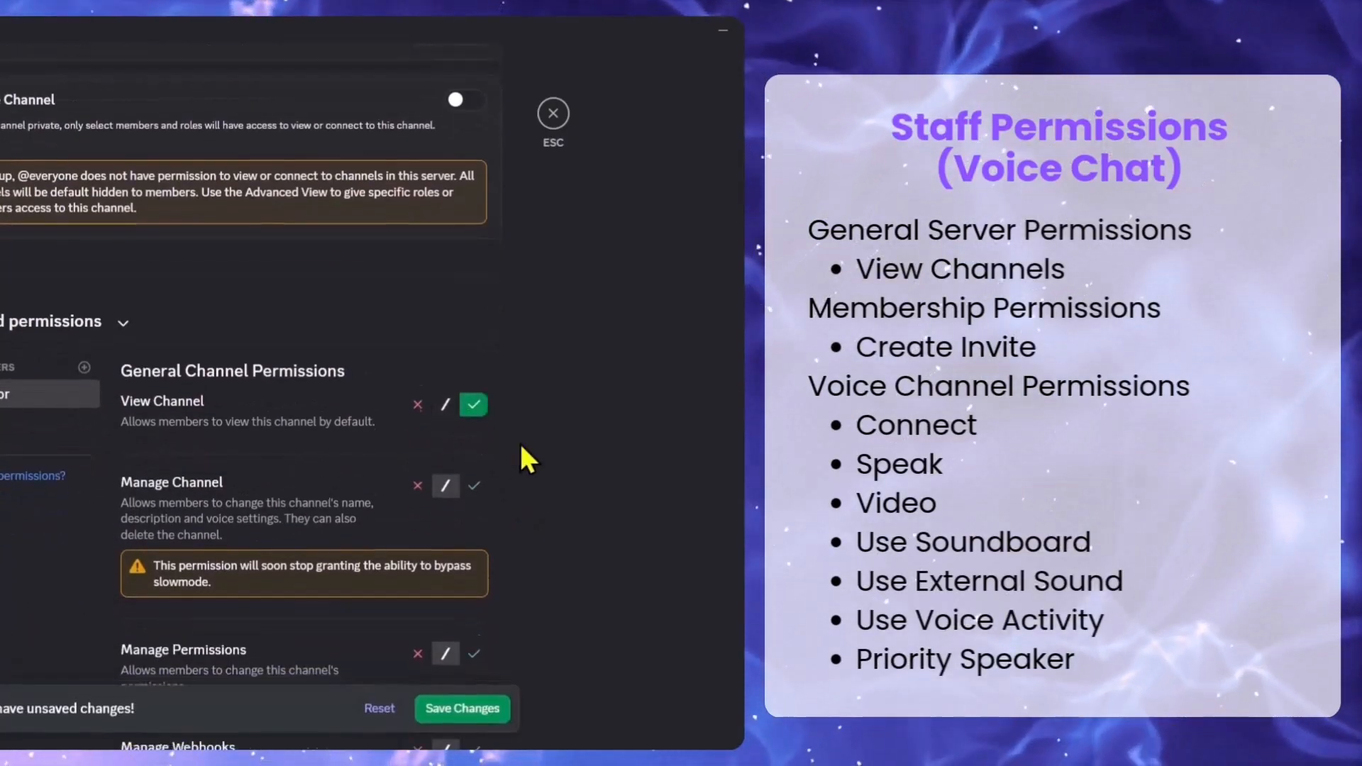
pyautogui.scroll(-7, 521, 446)
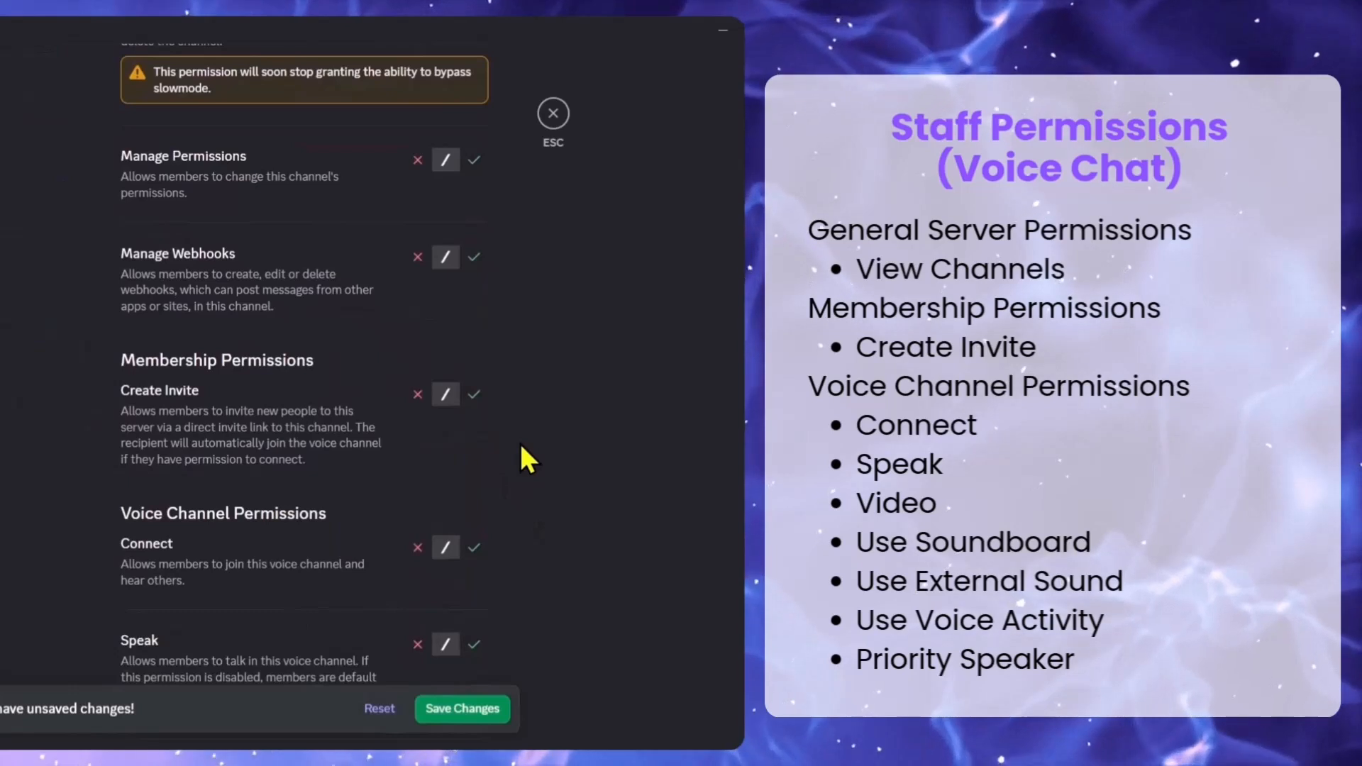
pyautogui.click(474, 394)
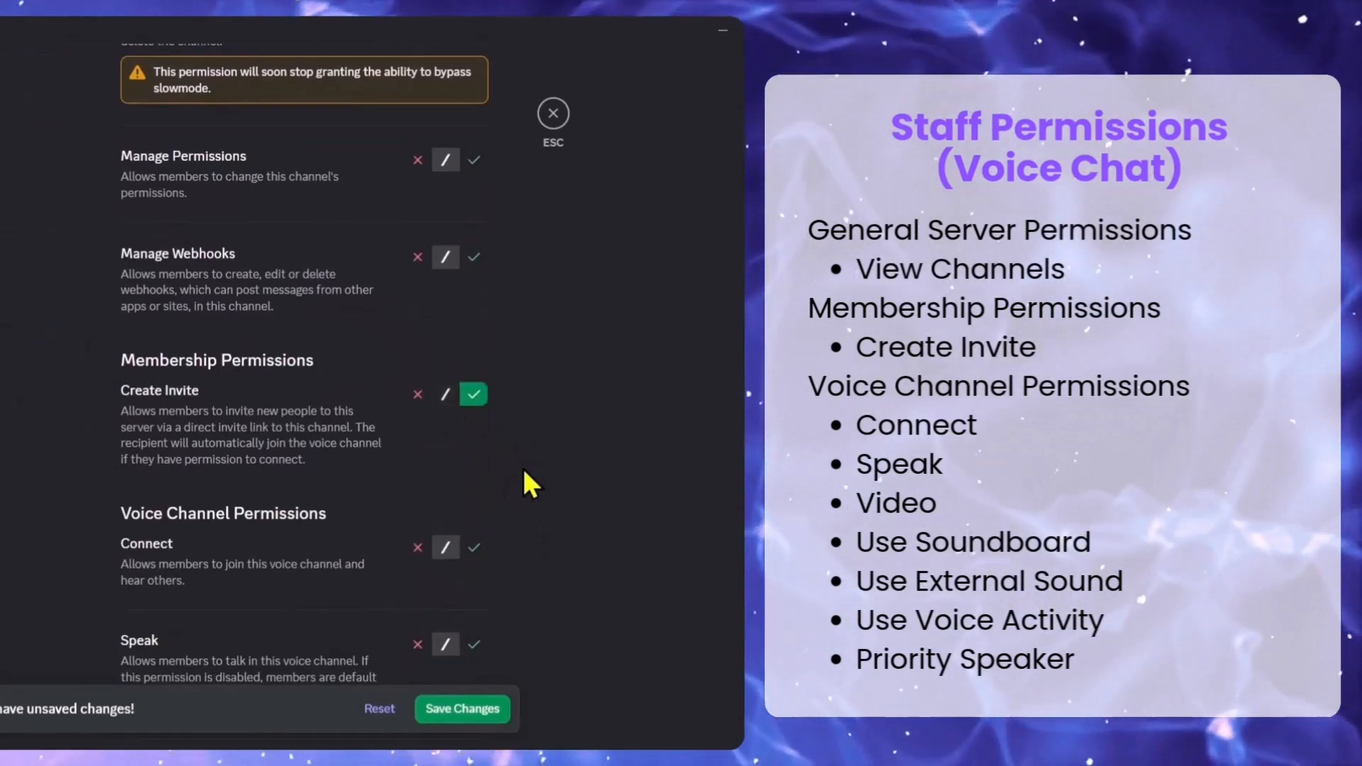
# Step: Allow Connect, Speak, Video, Use Soundboard and Use External Sounds for the Moderator role in the voice channel
pyautogui.scroll(-3, 524, 471)
pyautogui.click(474, 335)
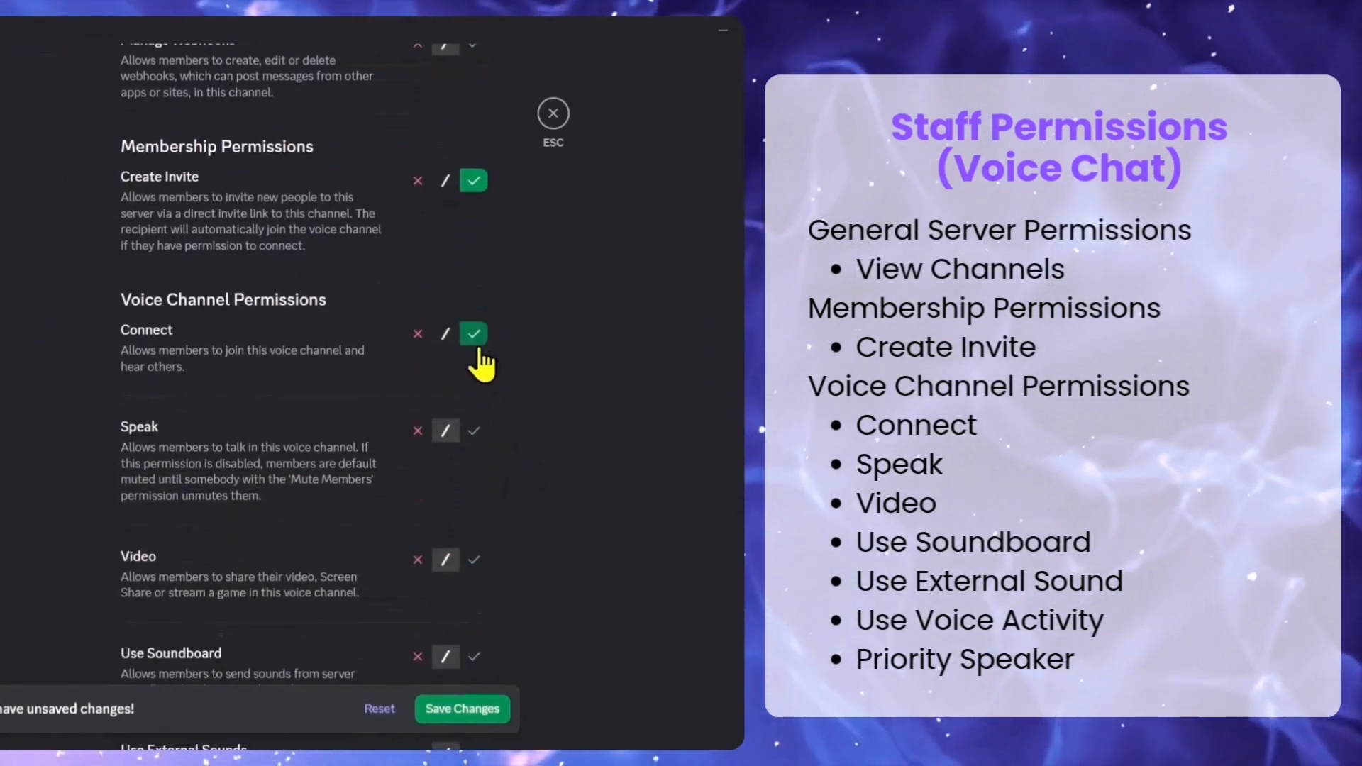
pyautogui.click(474, 431)
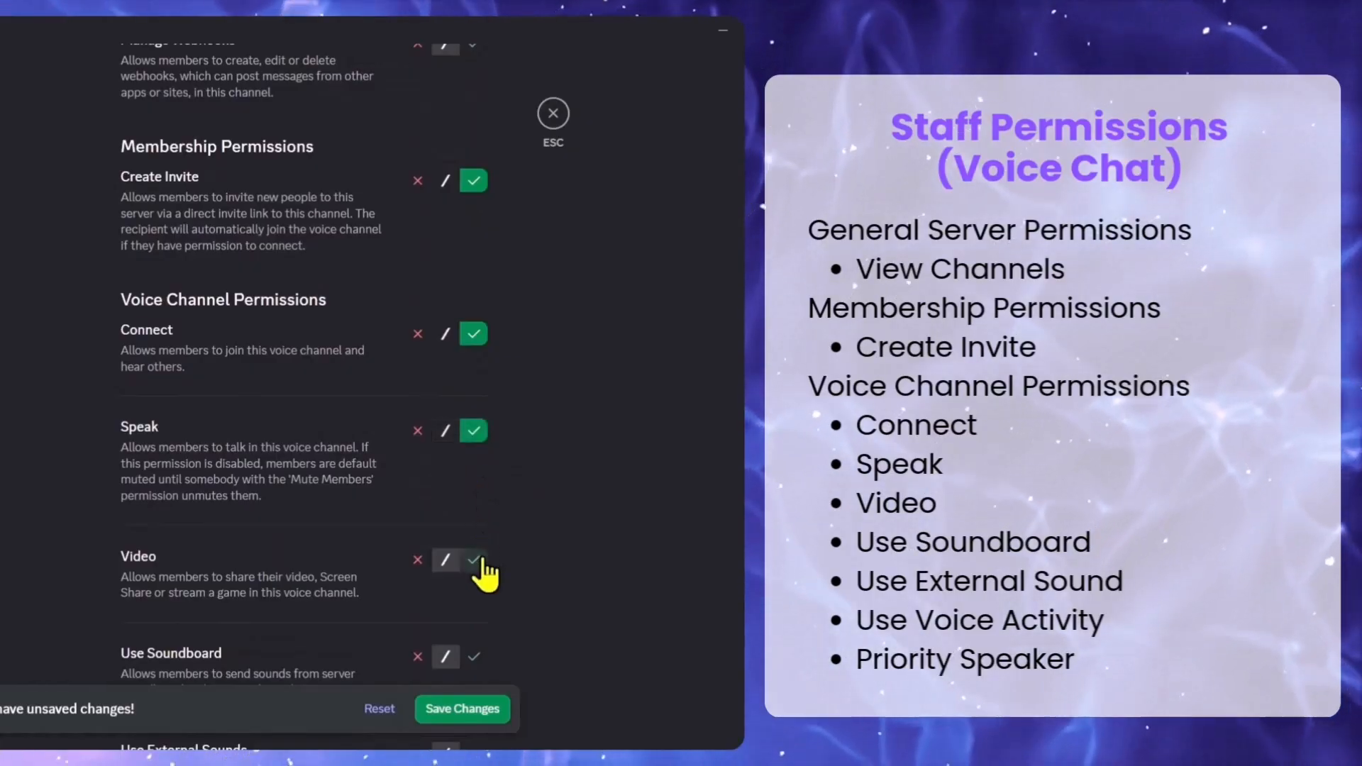
pyautogui.click(474, 560)
pyautogui.scroll(-3, 518, 496)
pyautogui.click(474, 443)
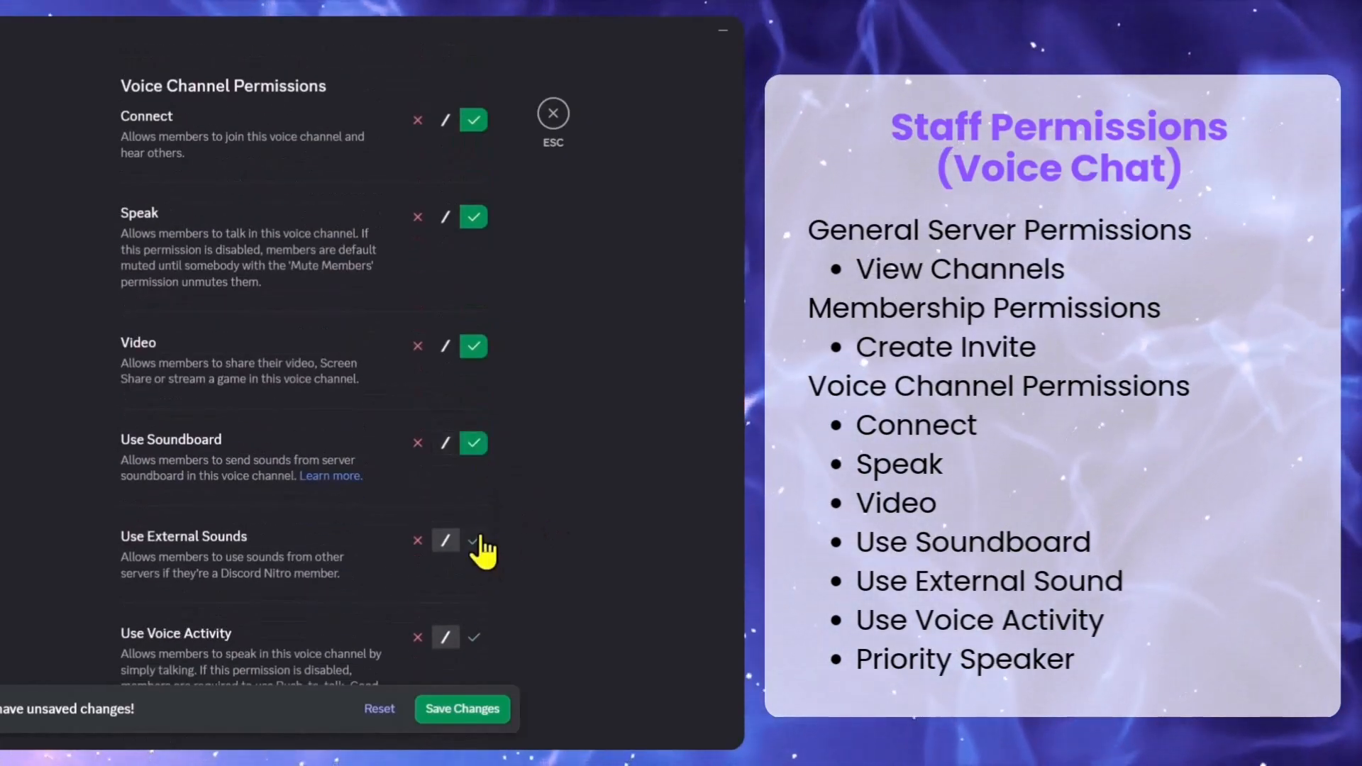
pyautogui.click(474, 541)
# Step: Allow Use Voice Activity and Priority Speaker for the Moderator role, then save and close the voice channel settings
pyautogui.scroll(-3, 490, 525)
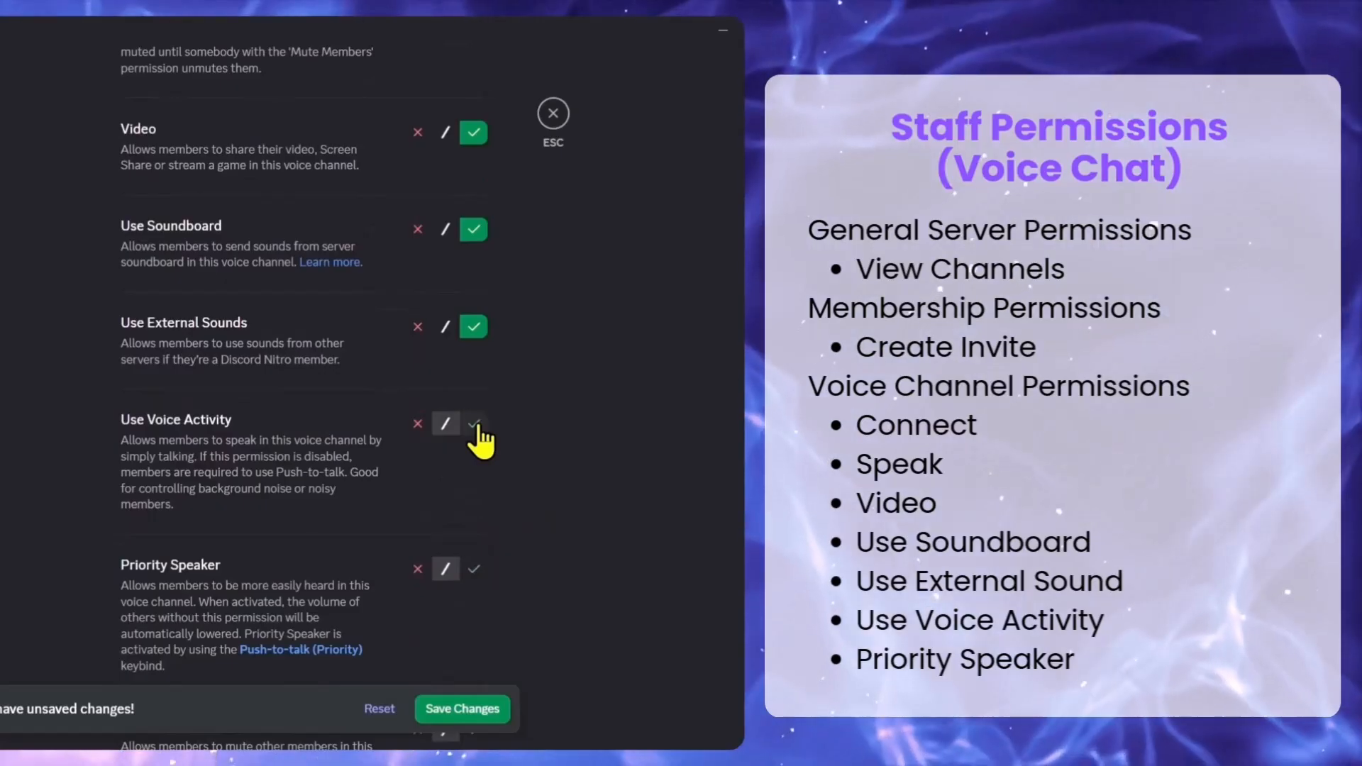
pyautogui.click(476, 426)
pyautogui.scroll(-2, 547, 468)
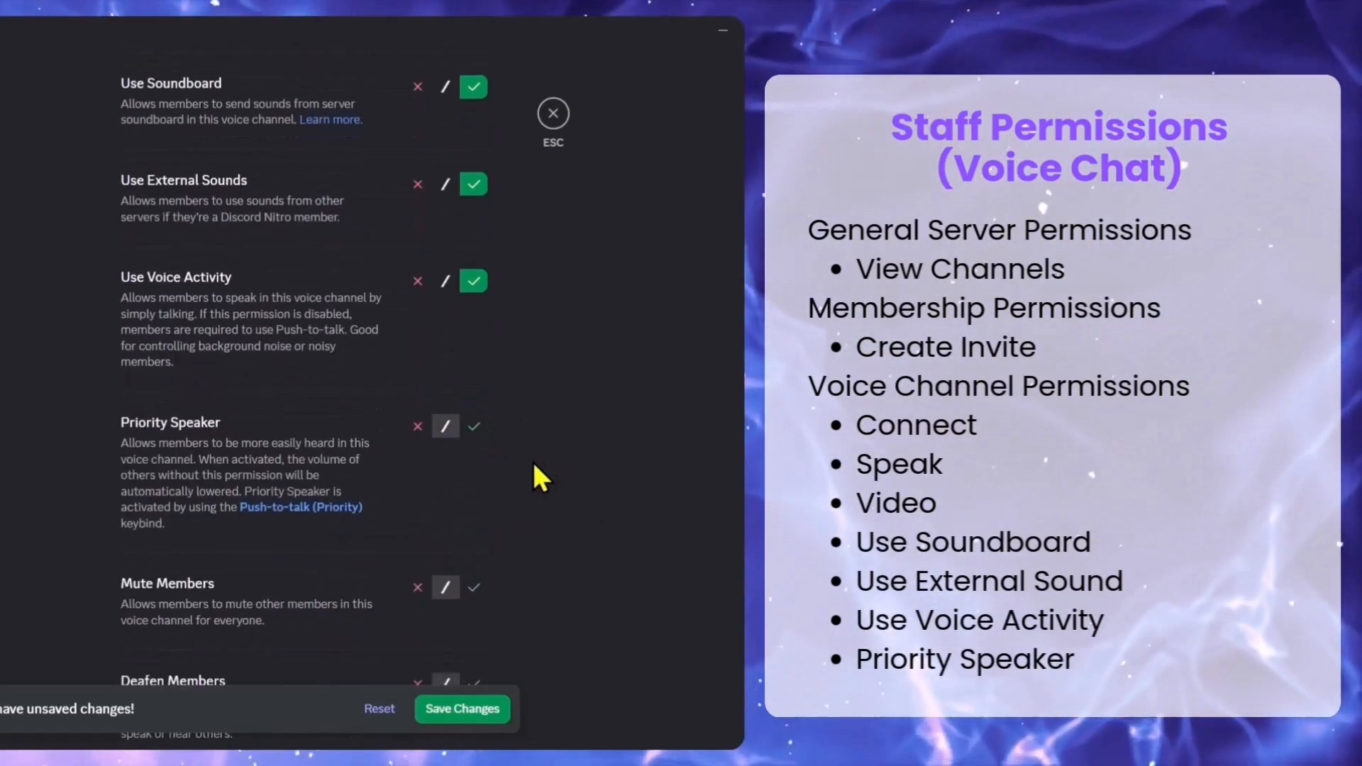
pyautogui.click(485, 430)
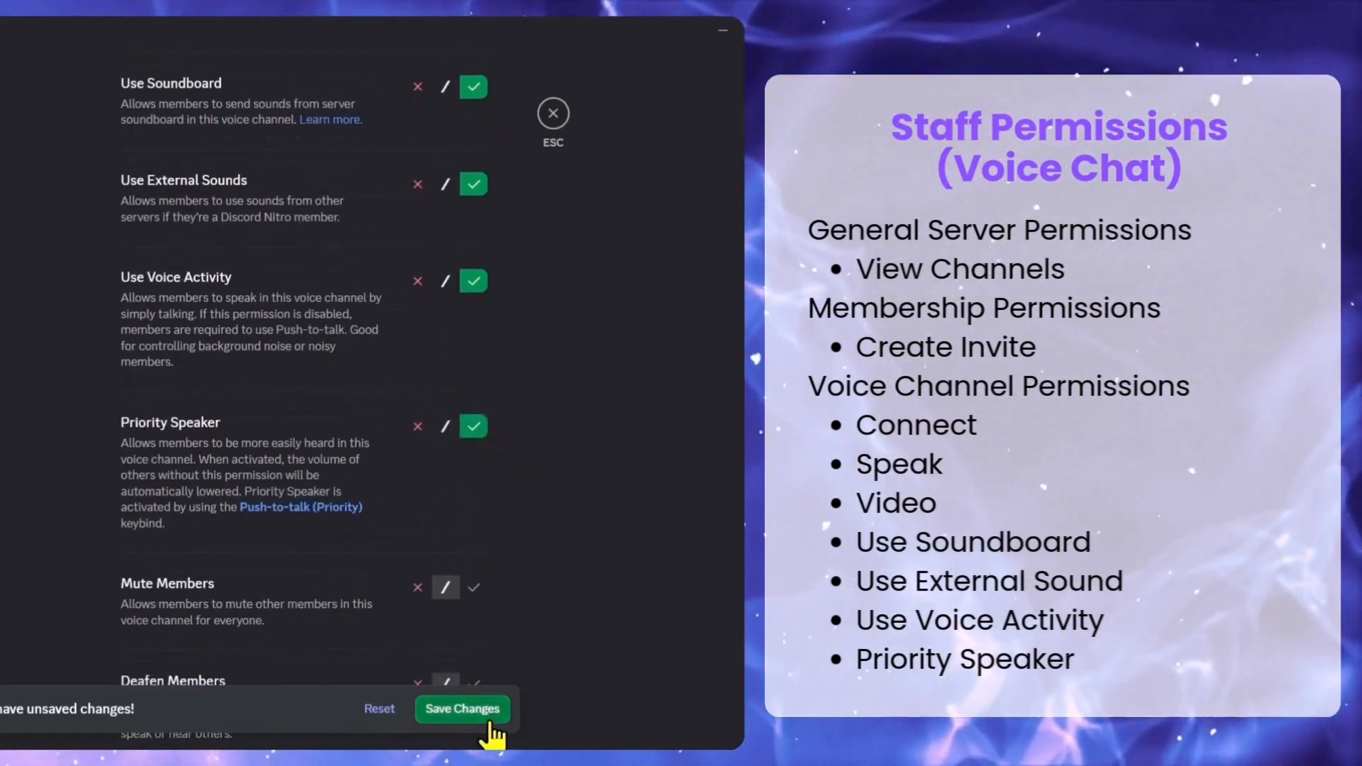
pyautogui.click(463, 710)
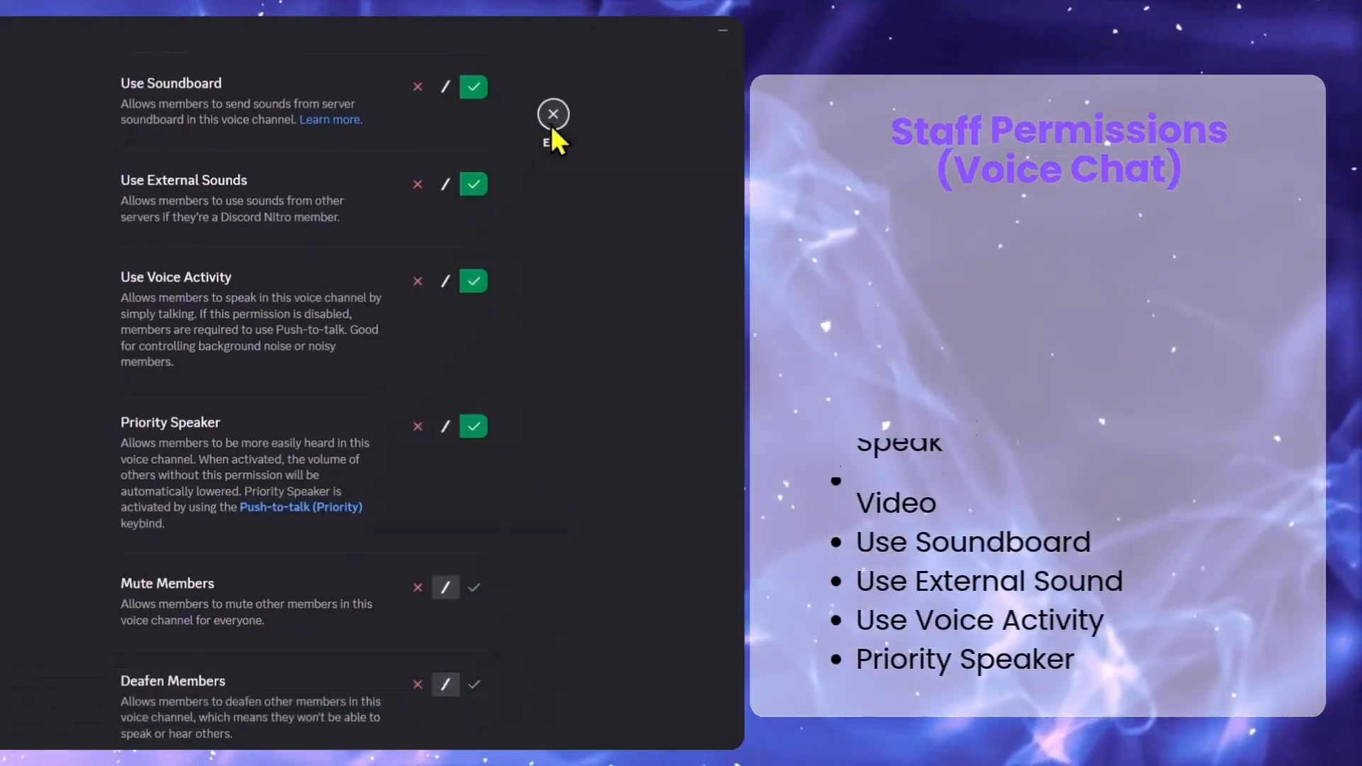
pyautogui.click(553, 120)
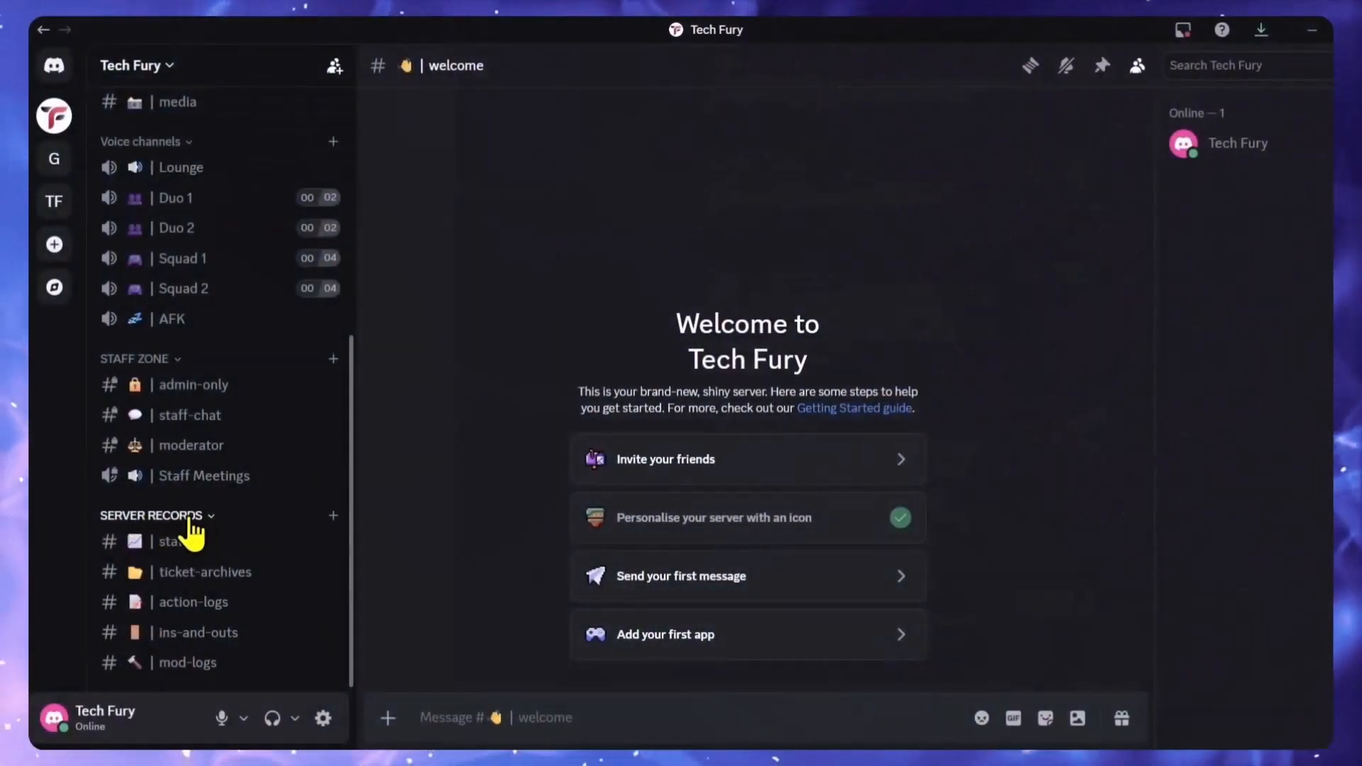
pyautogui.rightClick(188, 515)
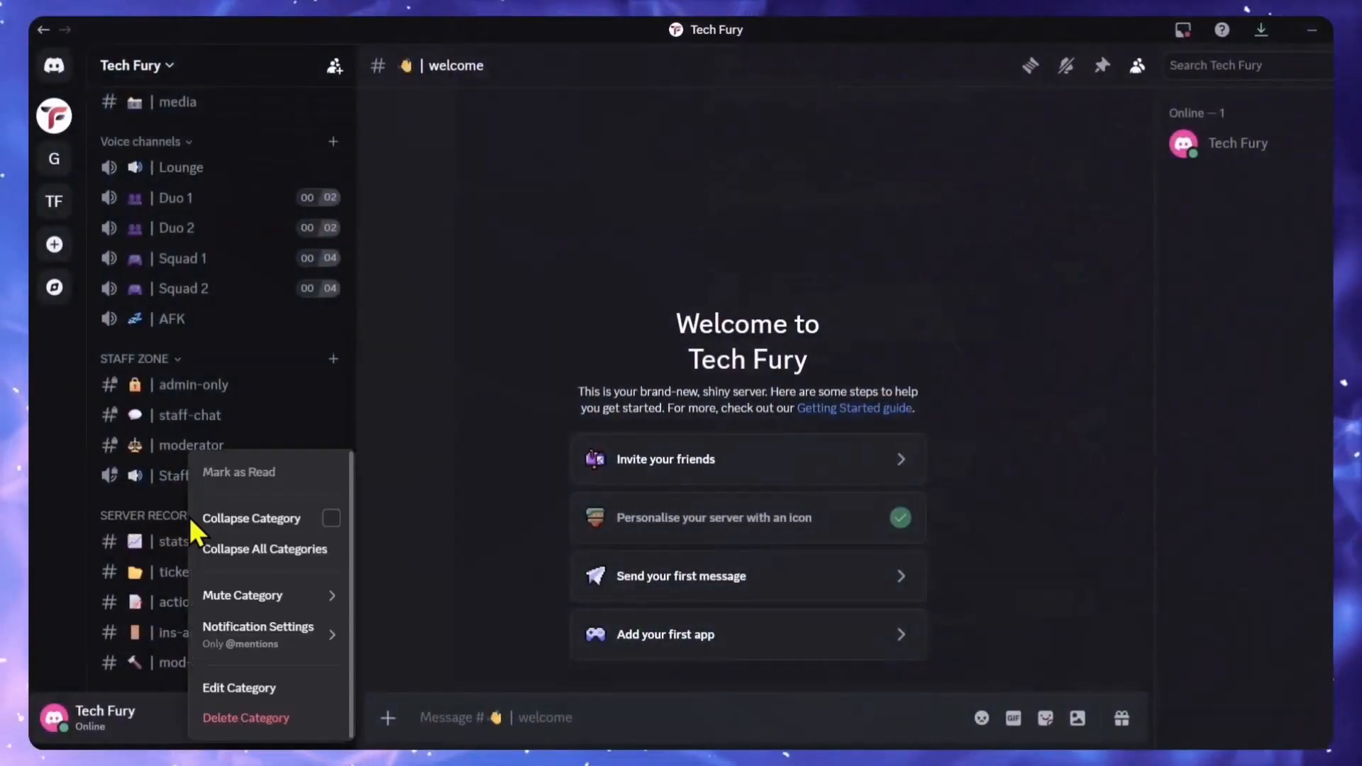
pyautogui.click(241, 689)
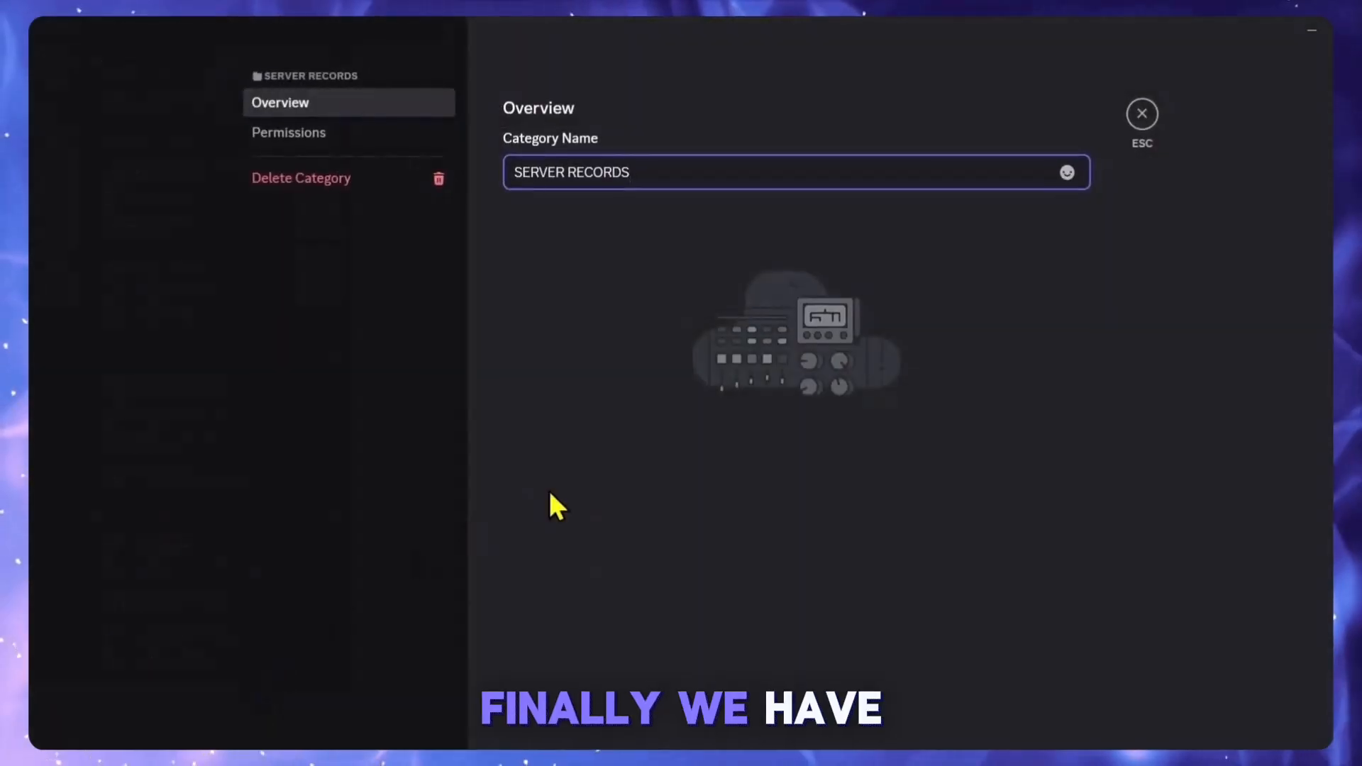
pyautogui.click(353, 142)
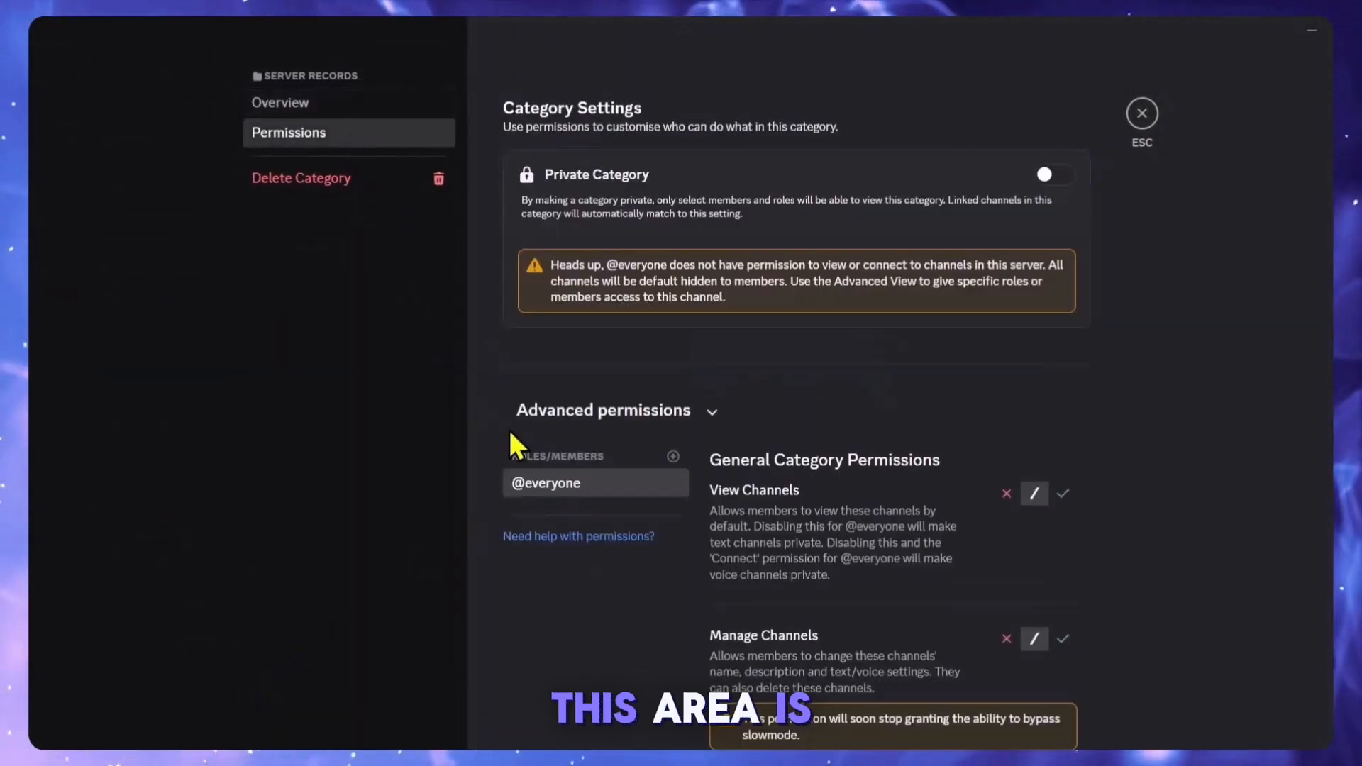
pyautogui.click(672, 456)
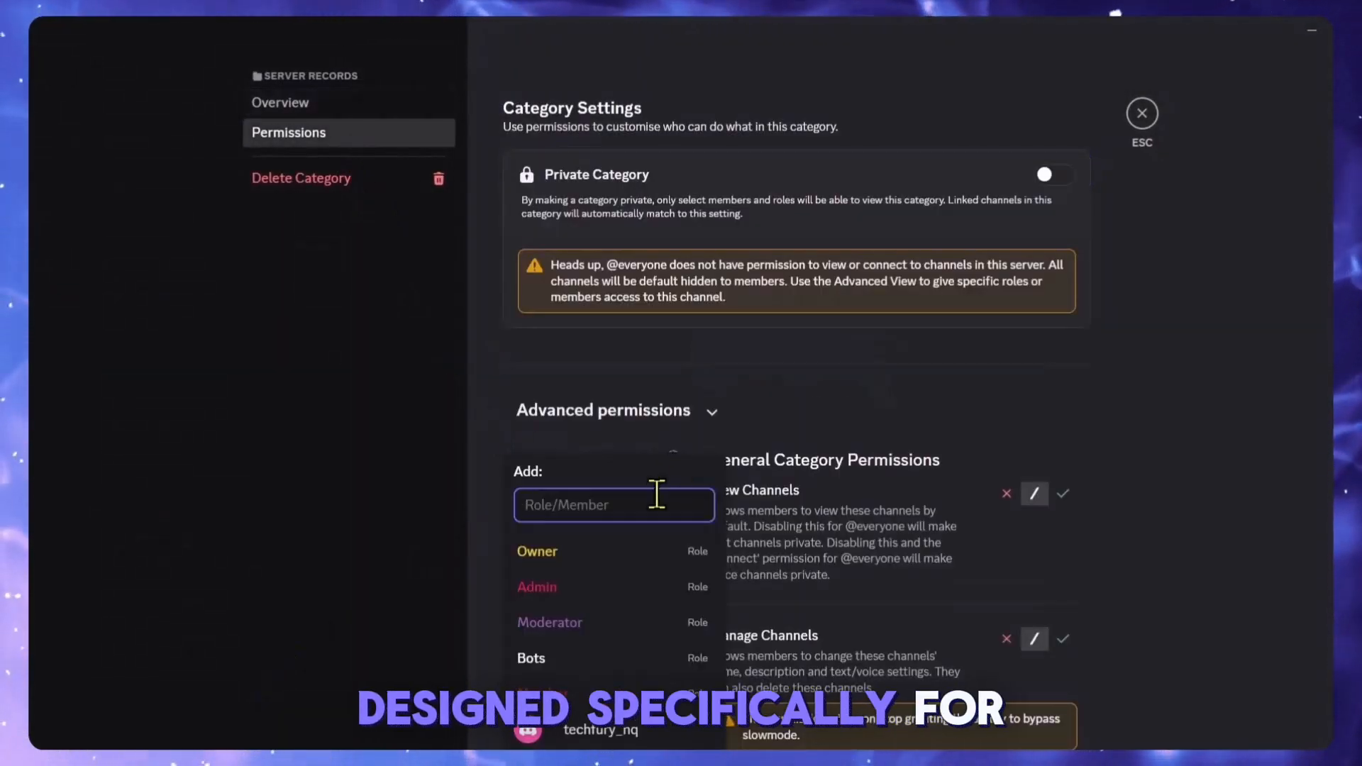
pyautogui.click(631, 434)
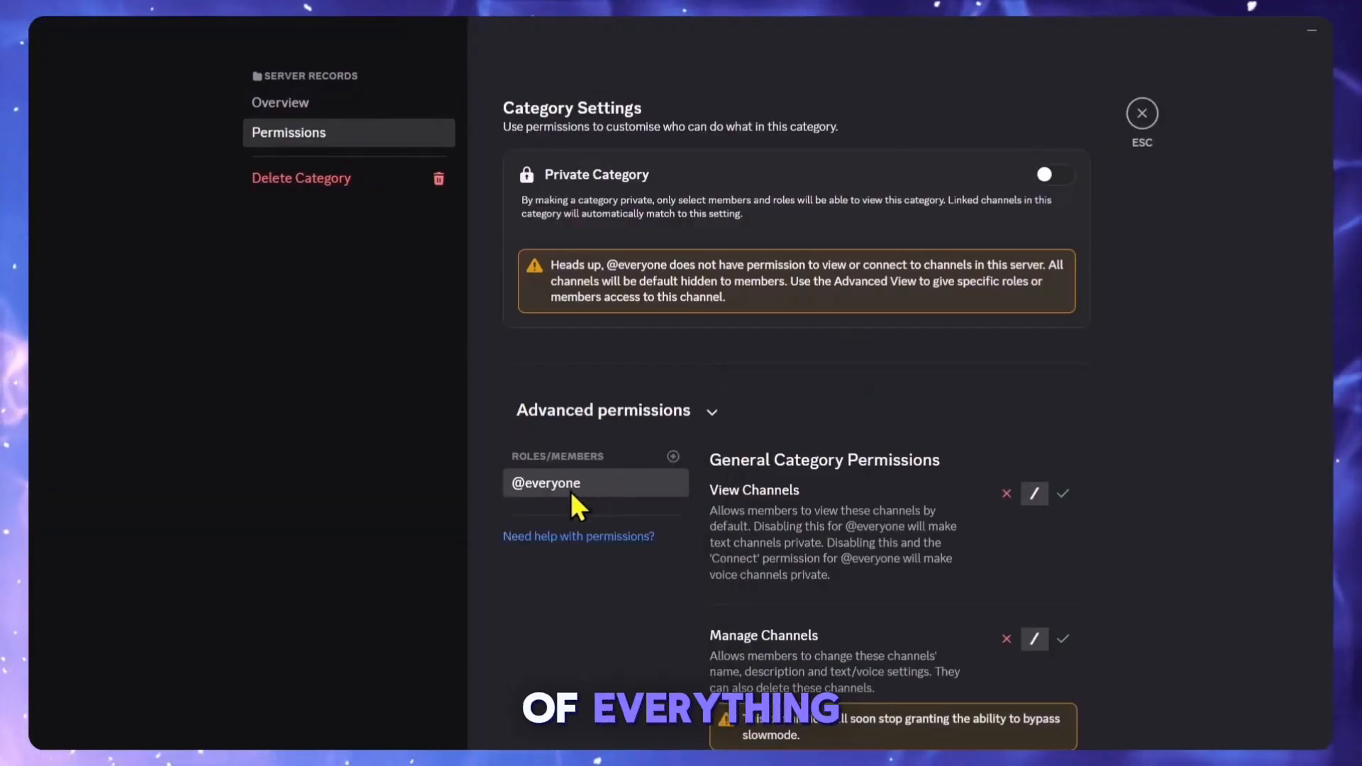
pyautogui.click(1008, 495)
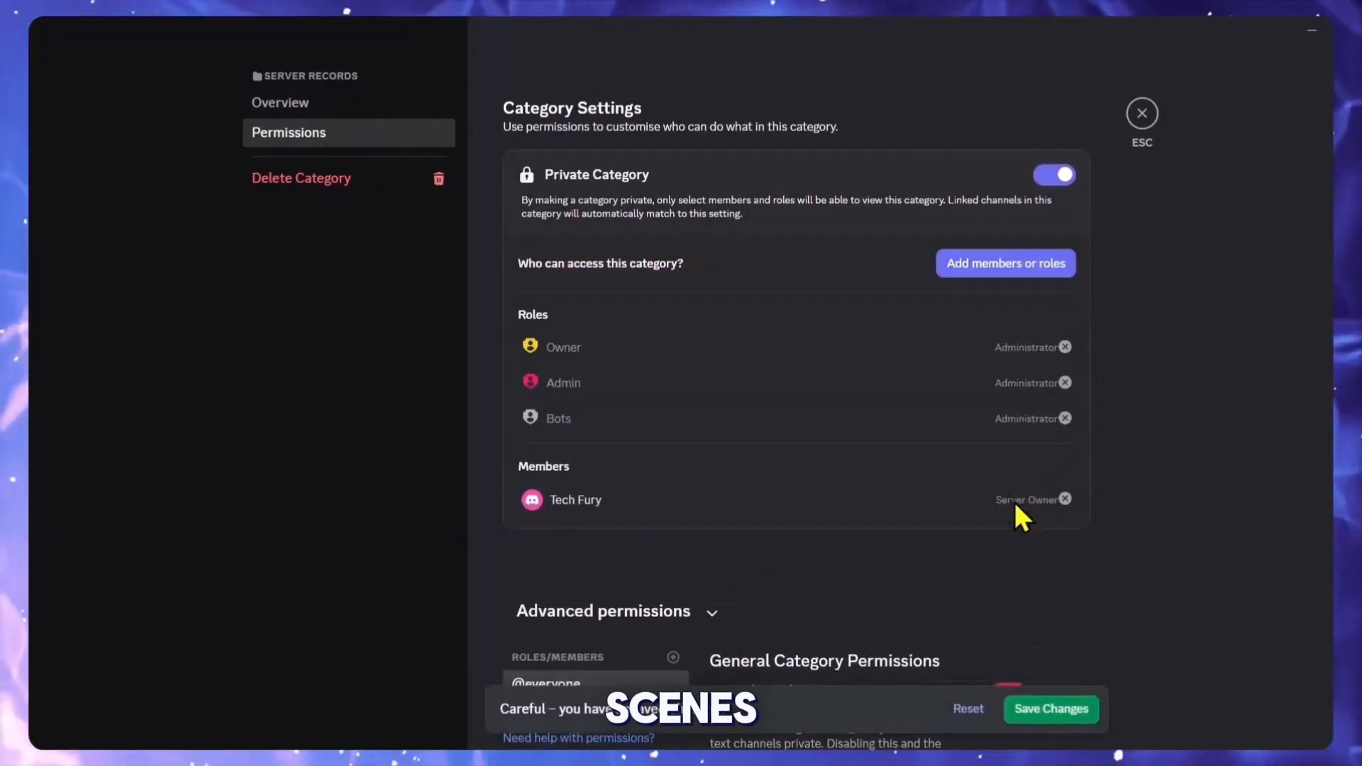
# Step: Add the Moderator role to the SERVER RECORDS category's advanced permissions and allow View Channels for it
pyautogui.scroll(-3, 1074, 538)
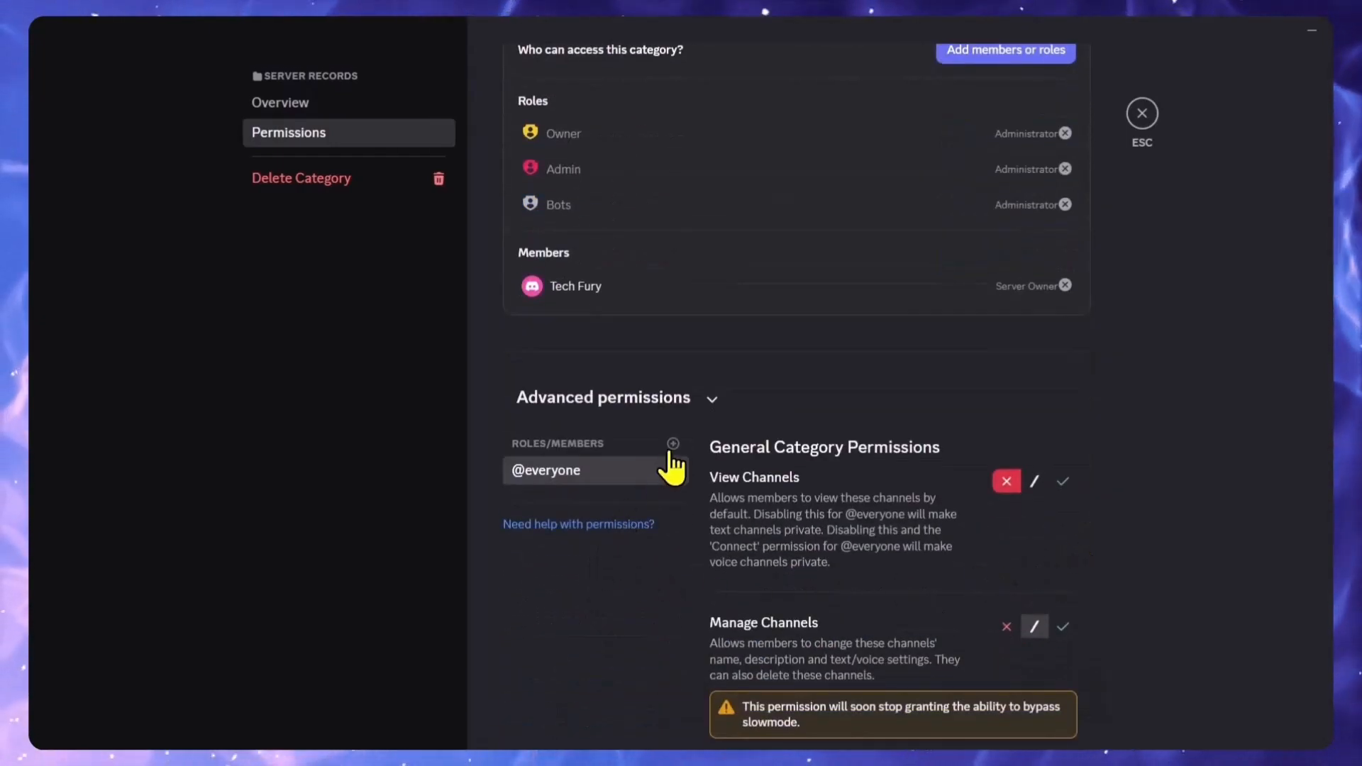
pyautogui.click(673, 444)
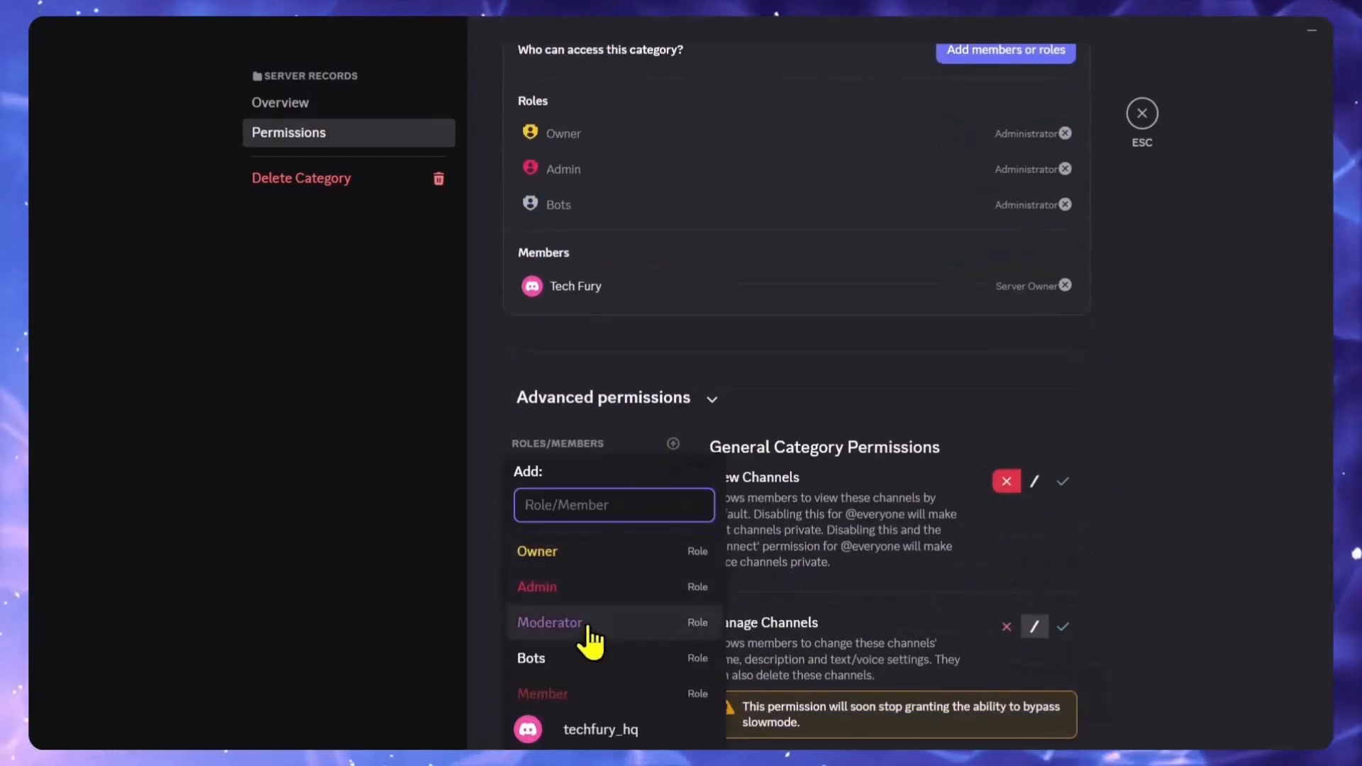
pyautogui.press('Escape')
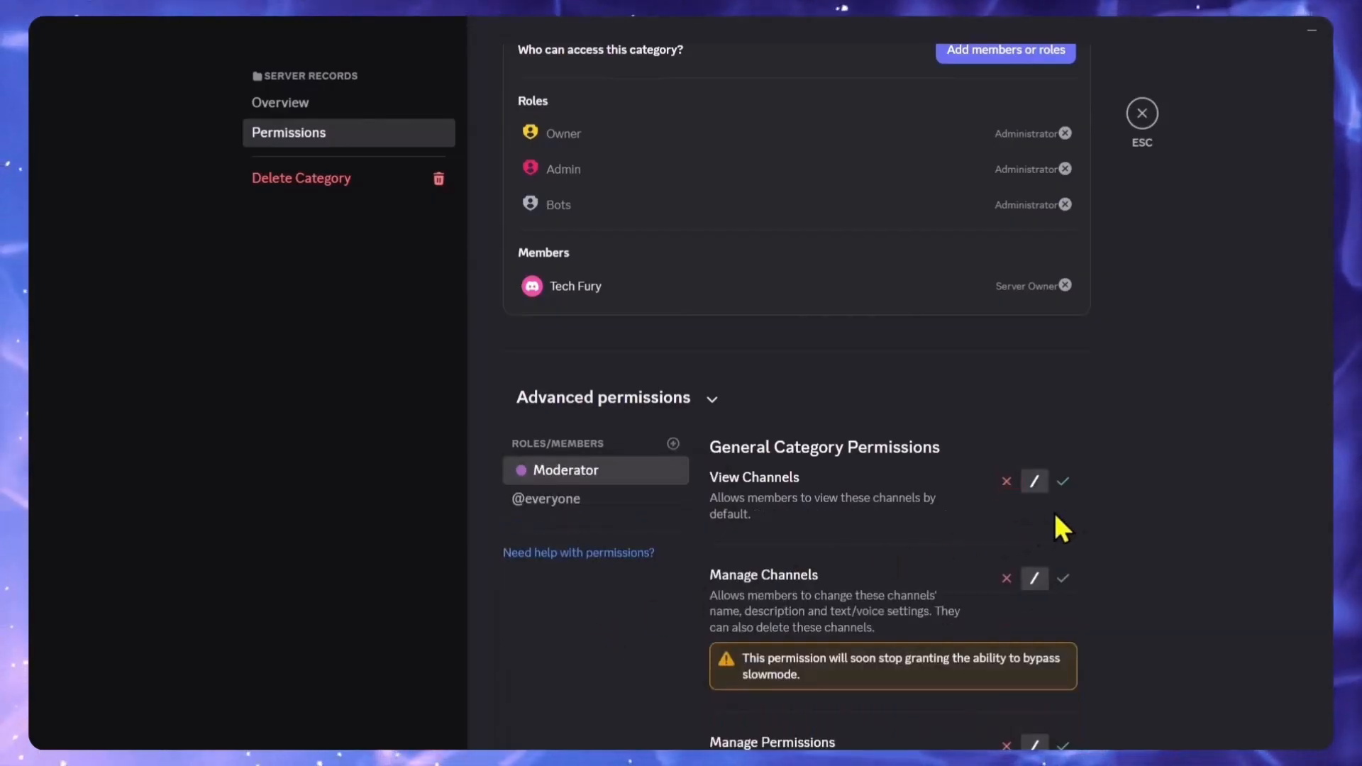
pyautogui.click(1064, 482)
# Step: Allow Read Message History for the Moderator role in the SERVER RECORDS category, save the changes and leave the category settings
pyautogui.scroll(-6, 1184, 507)
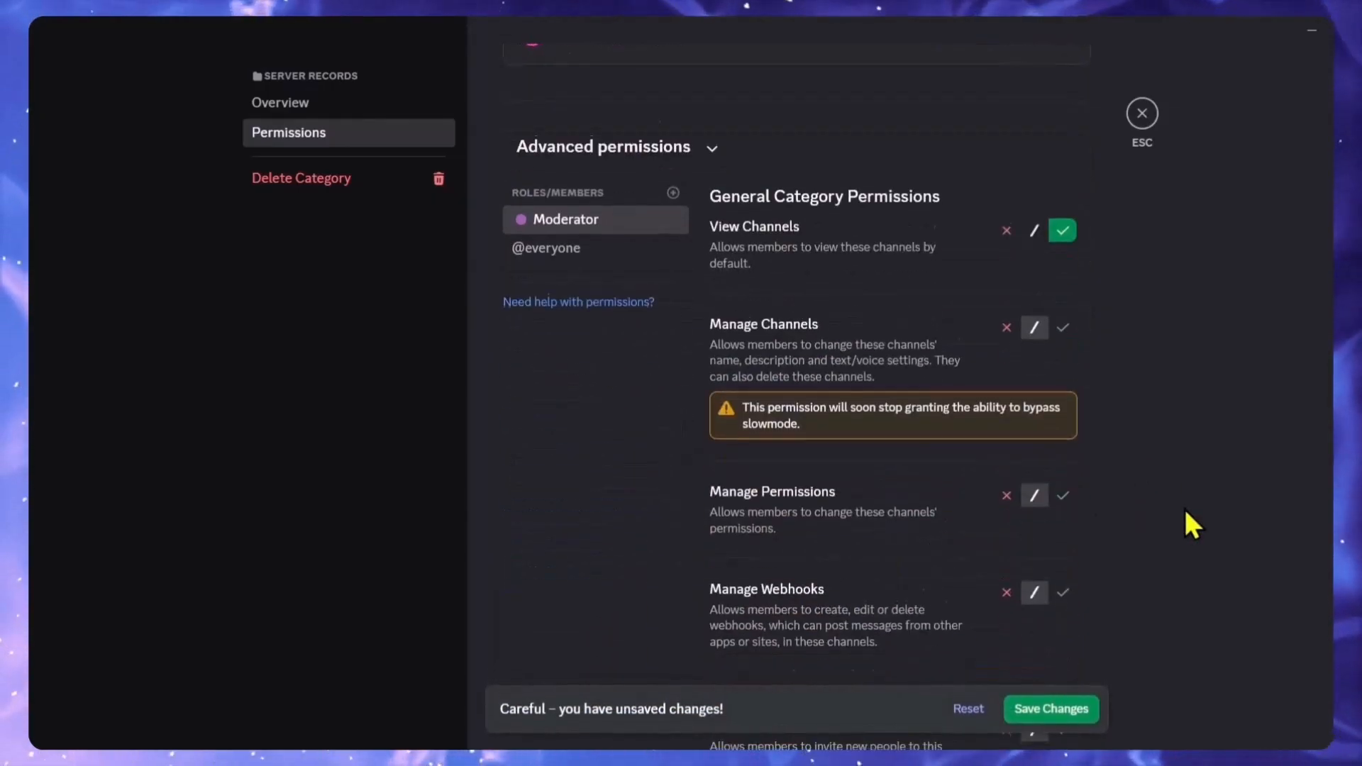
pyautogui.scroll(-3, 1184, 506)
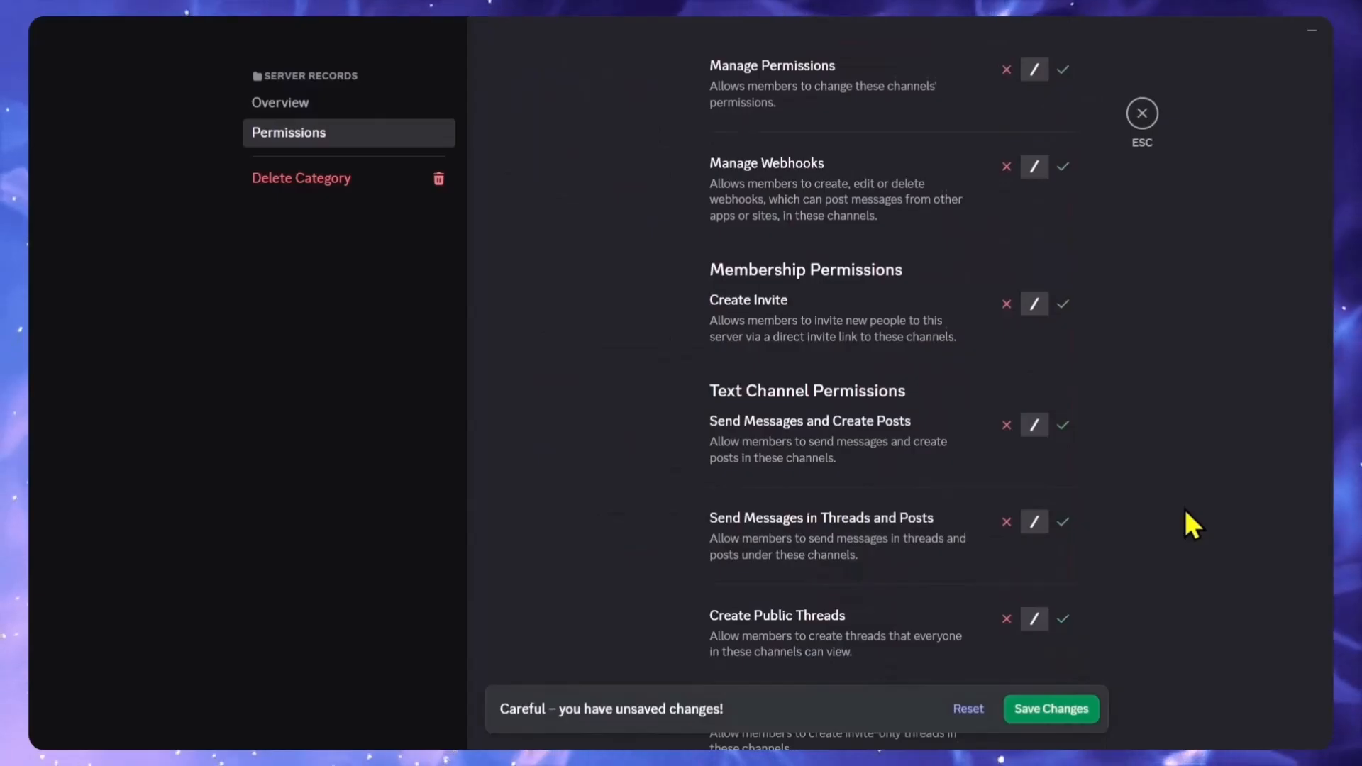
pyautogui.scroll(-3, 1184, 506)
pyautogui.scroll(2, 1170, 499)
pyautogui.scroll(-9, 1169, 499)
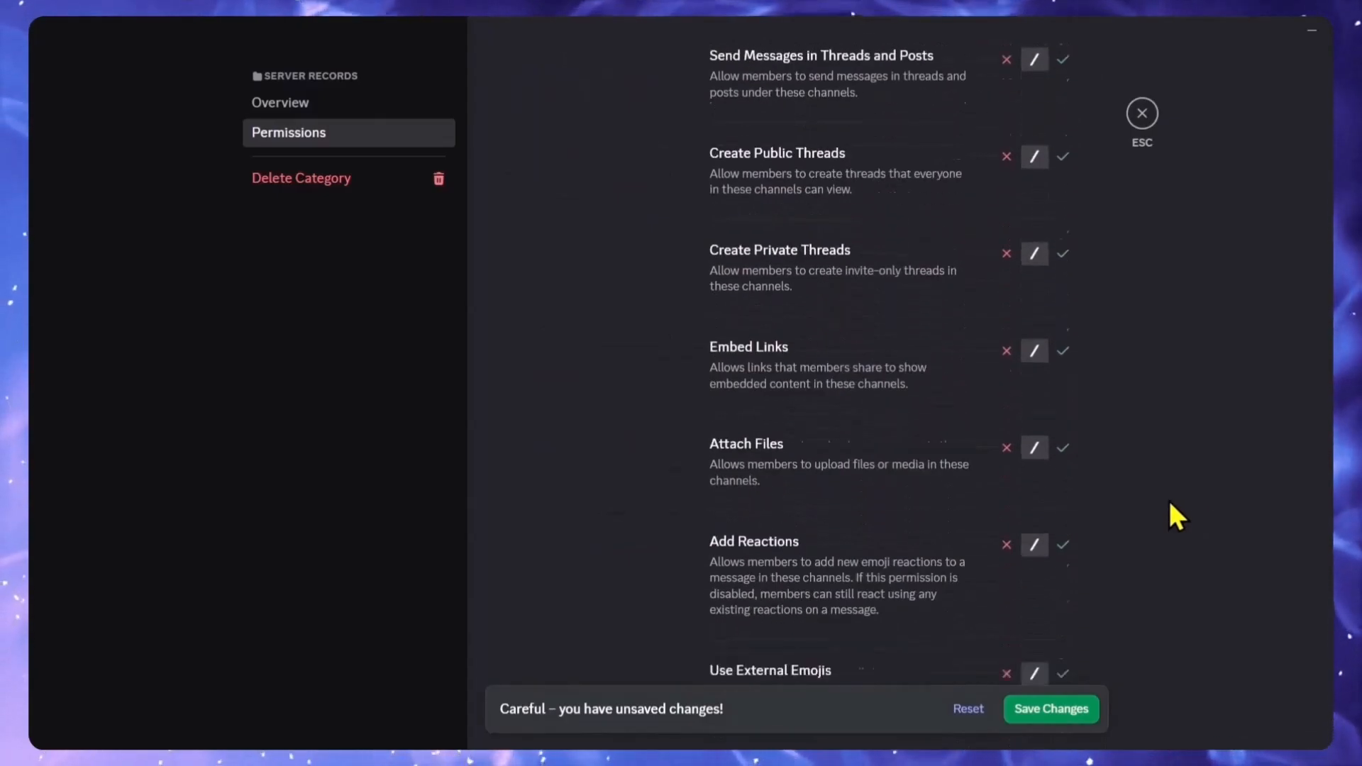
pyautogui.scroll(-10, 1170, 504)
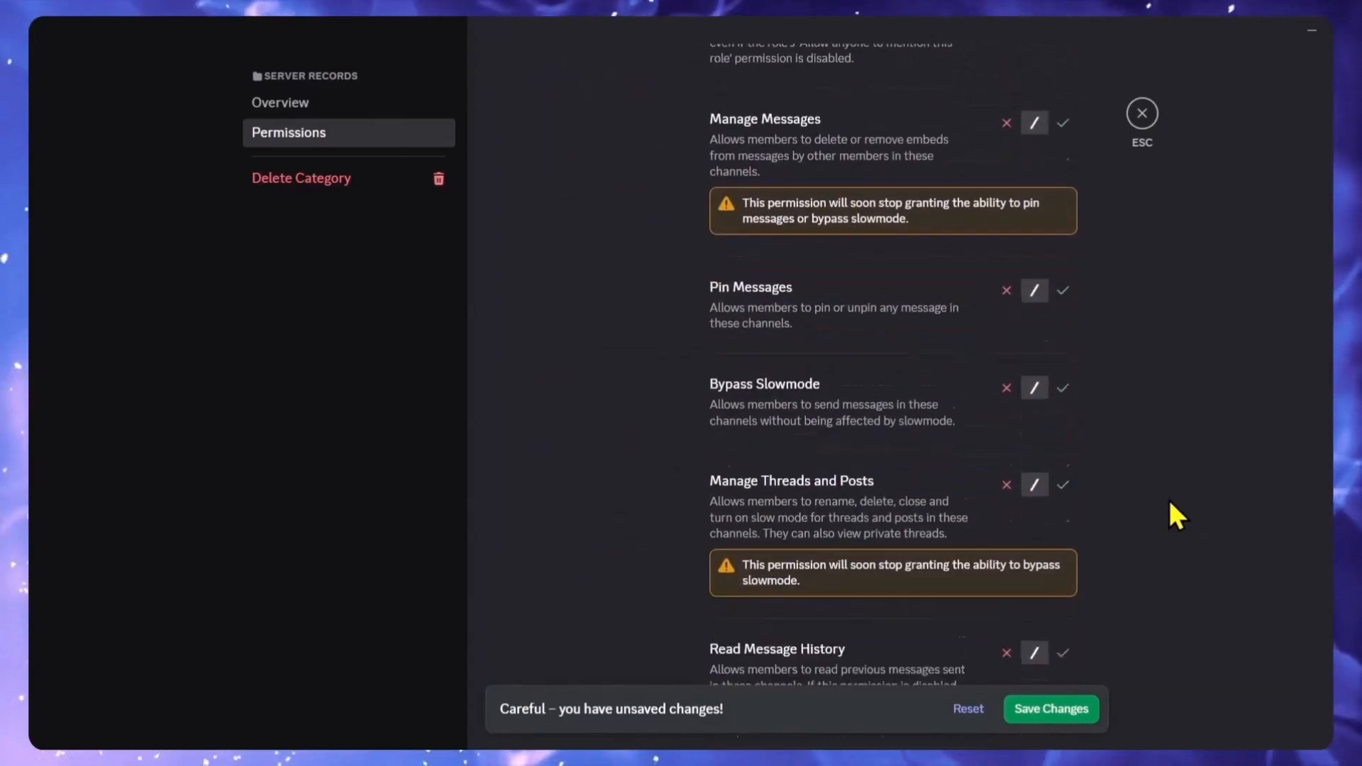
pyautogui.scroll(-1, 1168, 496)
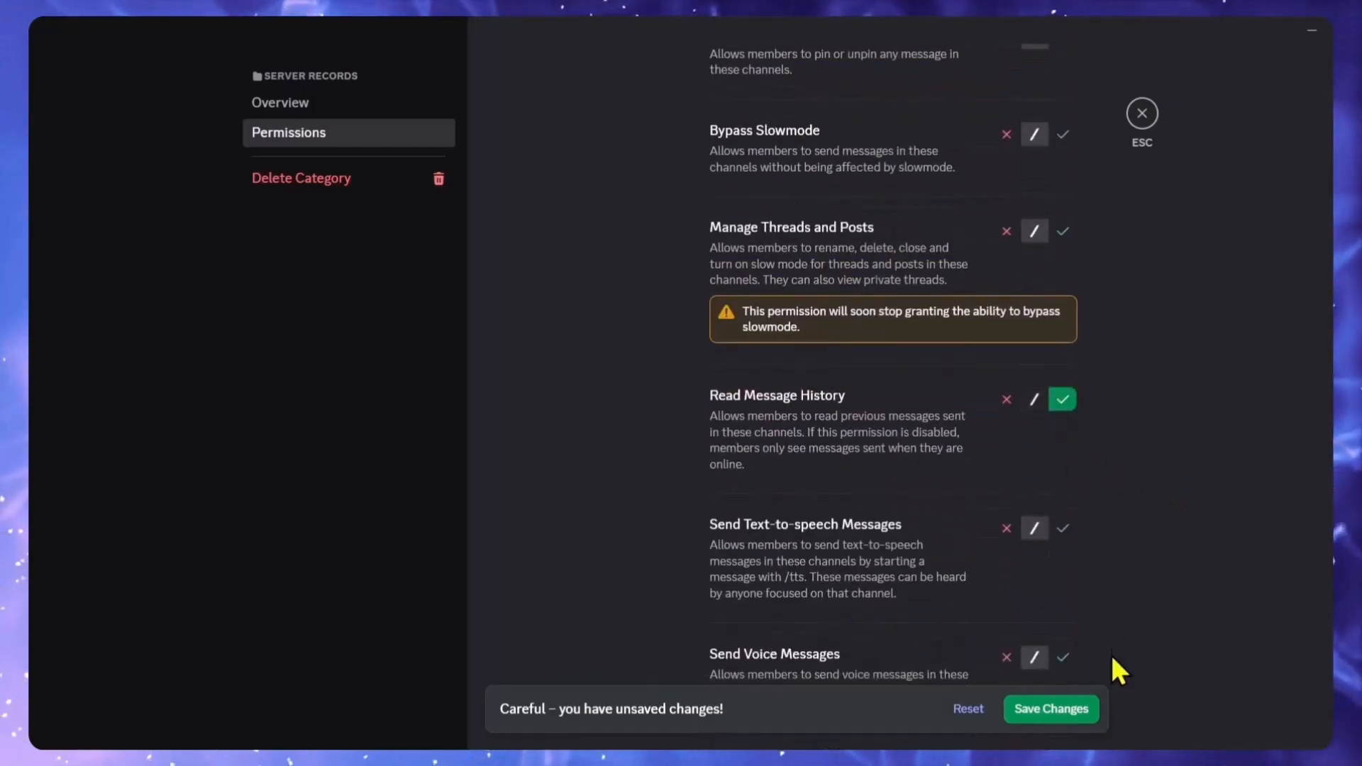
pyautogui.click(1062, 711)
pyautogui.scroll(5, 1167, 518)
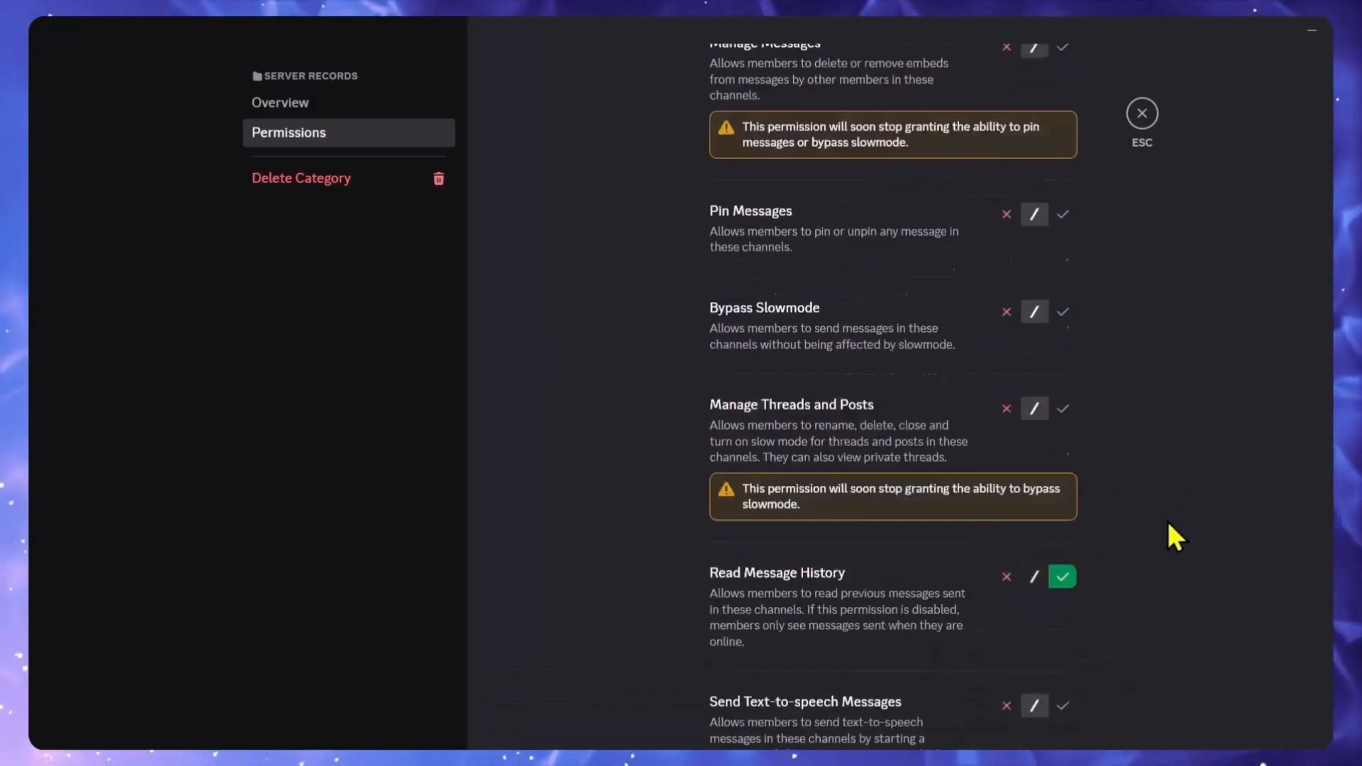
pyautogui.scroll(5, 1166, 518)
pyautogui.press('Escape')
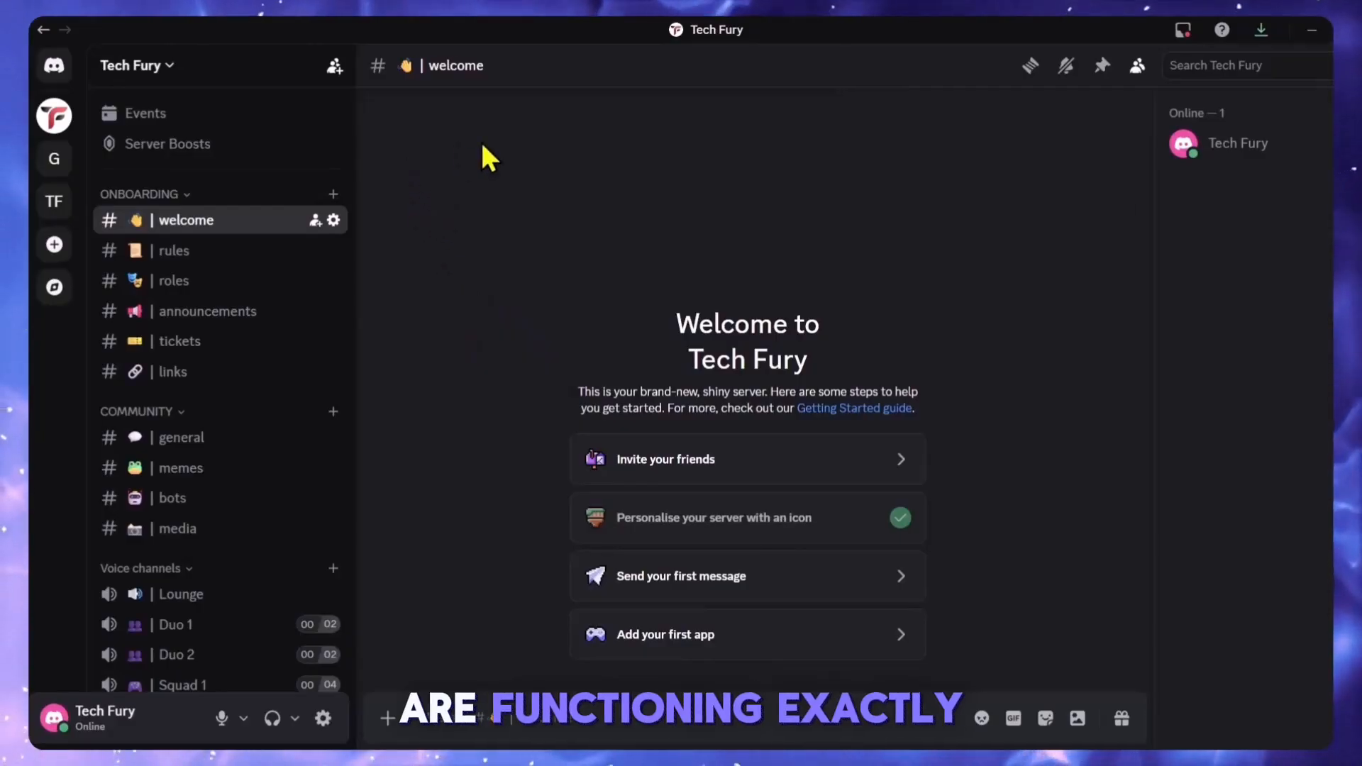
pyautogui.click(135, 71)
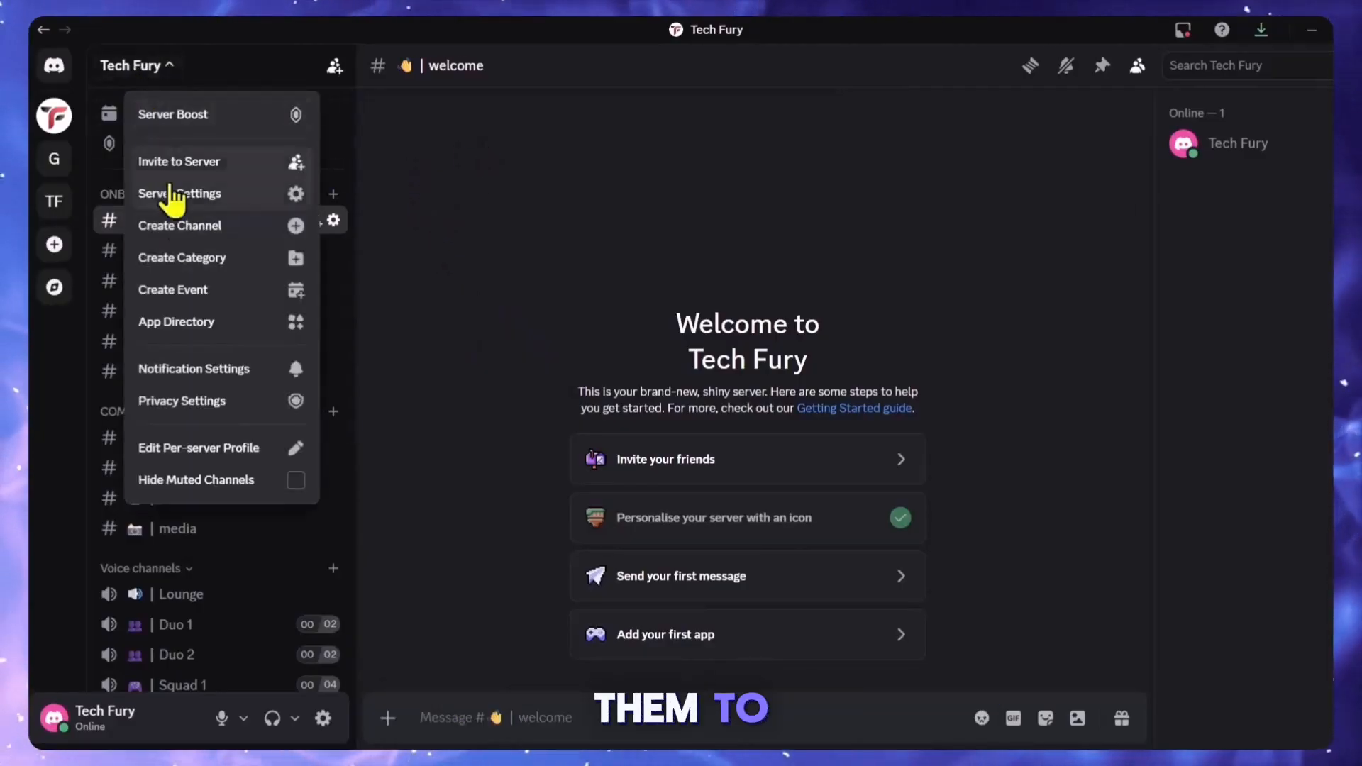
pyautogui.click(201, 196)
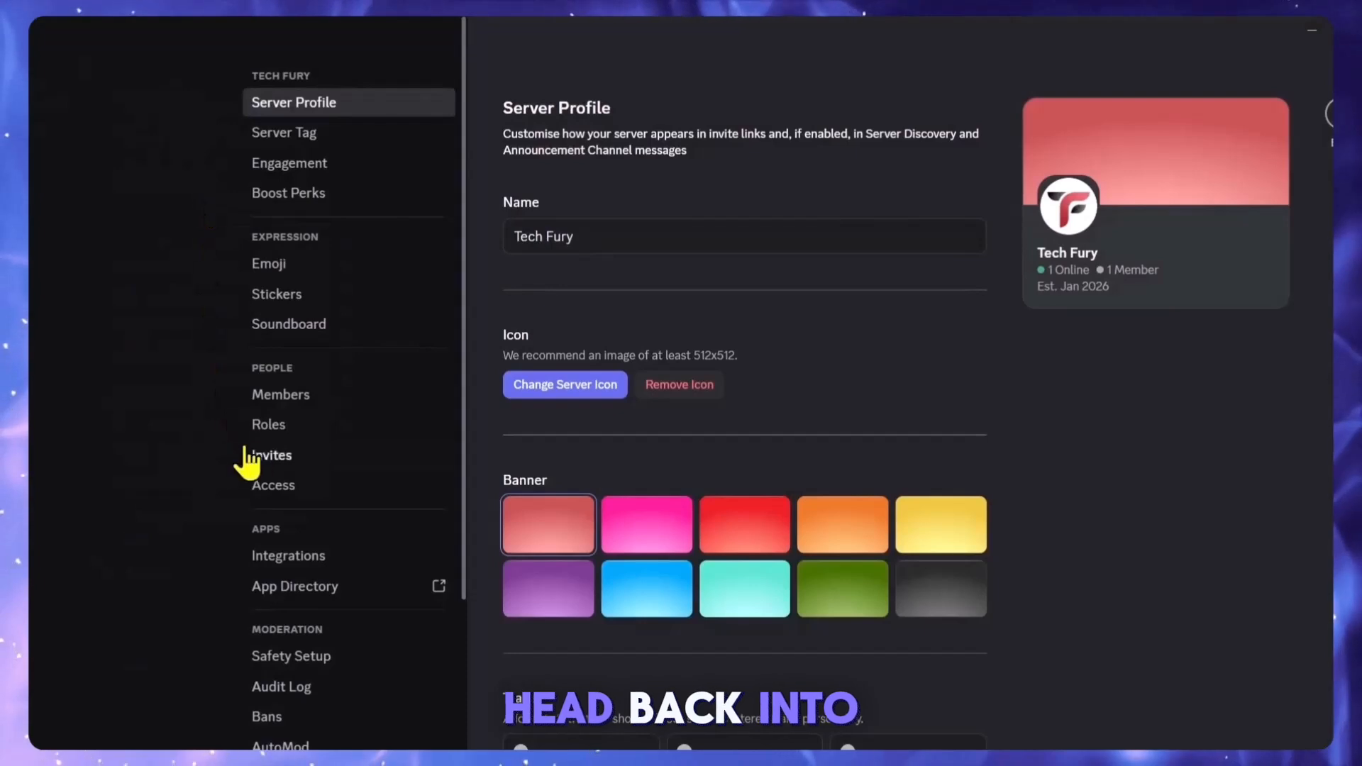
pyautogui.click(312, 424)
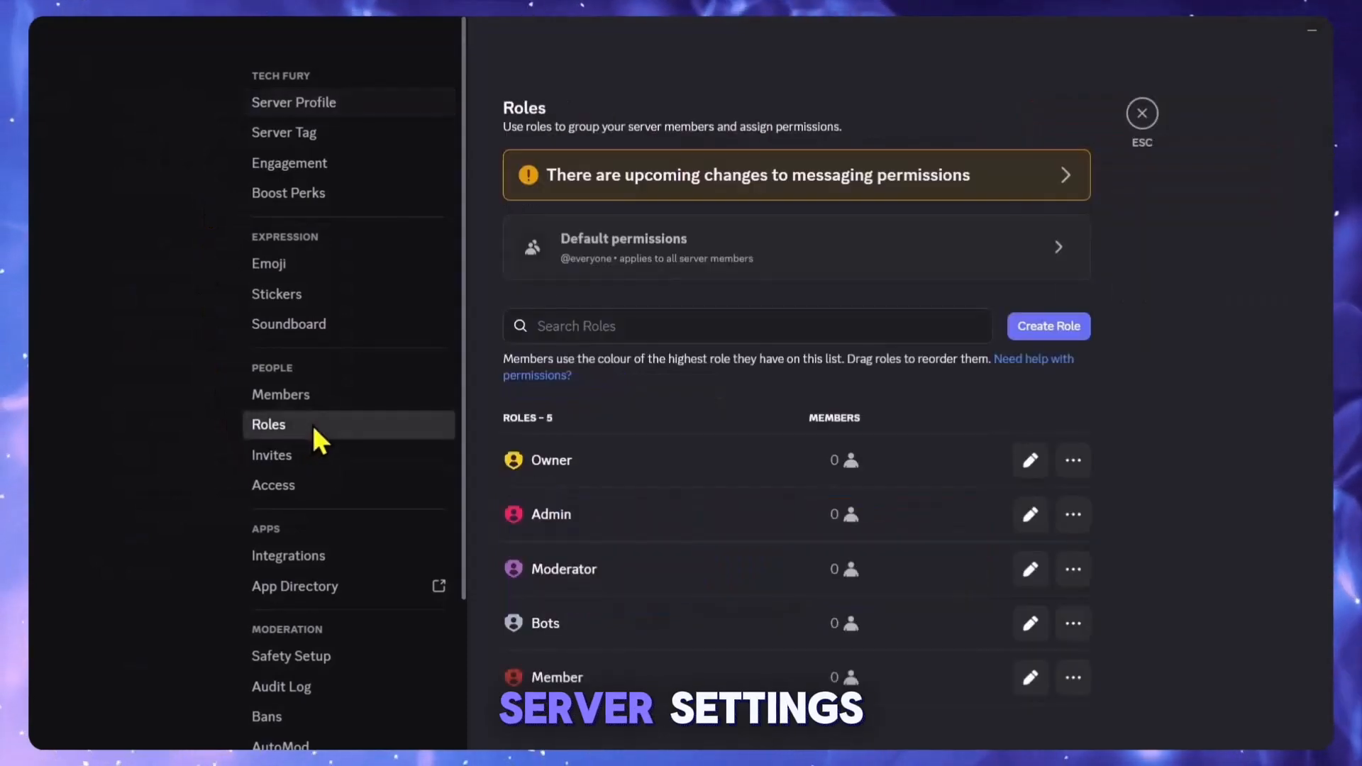
pyautogui.click(611, 252)
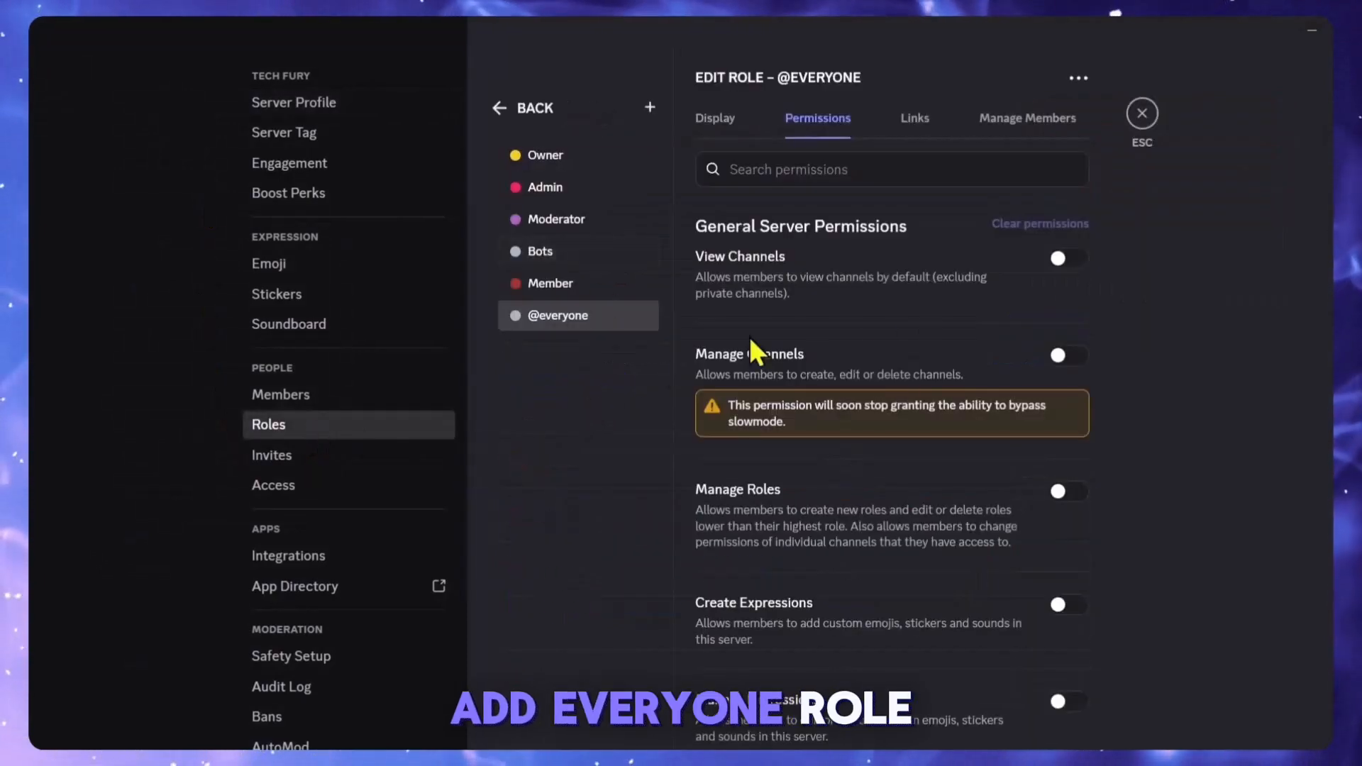
pyautogui.click(1080, 79)
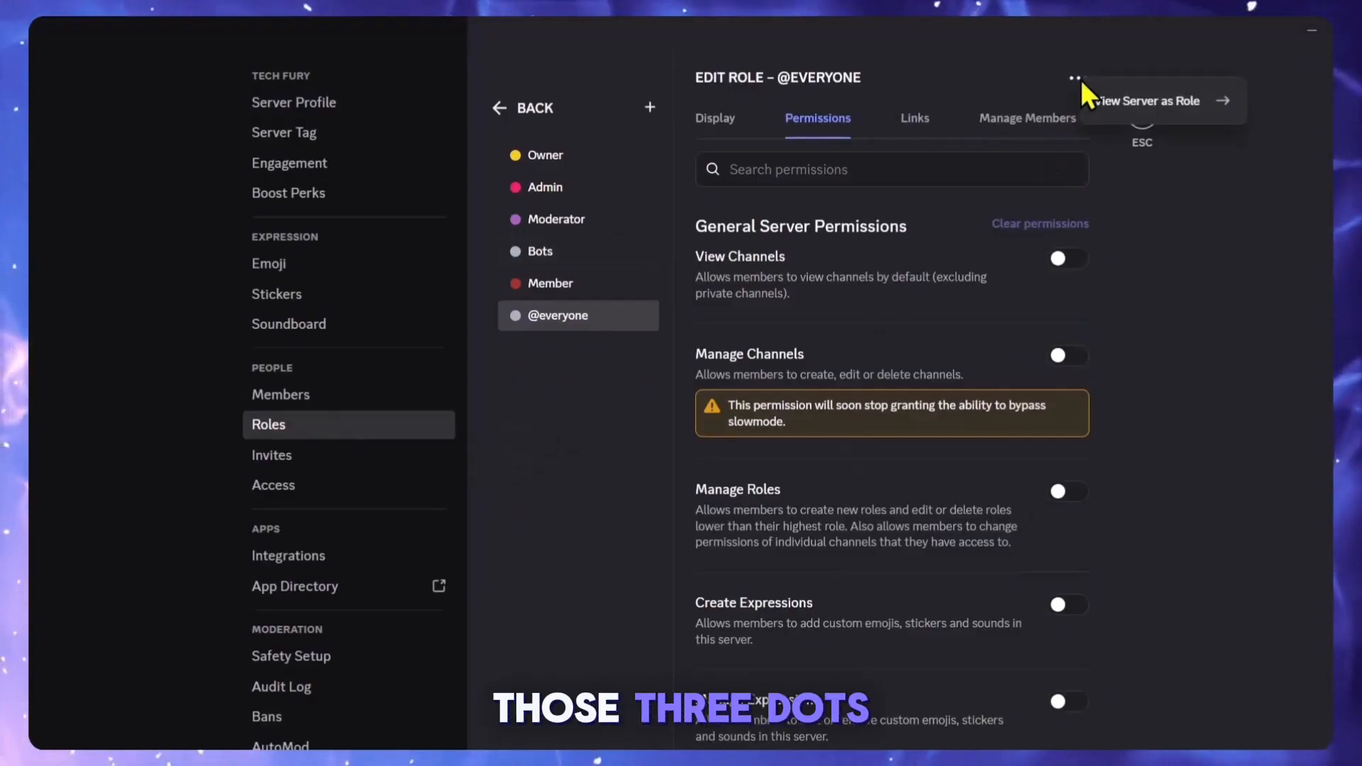
pyautogui.click(1132, 108)
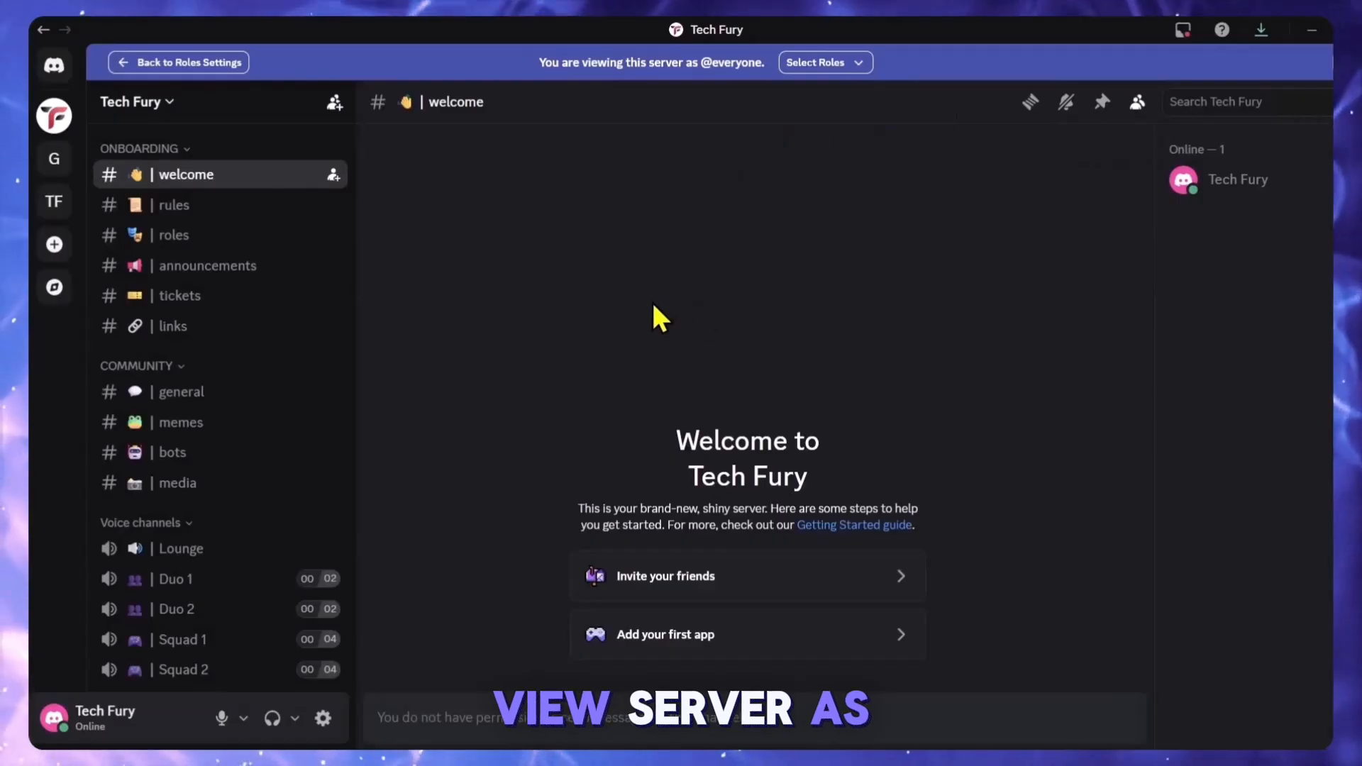
pyautogui.scroll(-1, 310, 380)
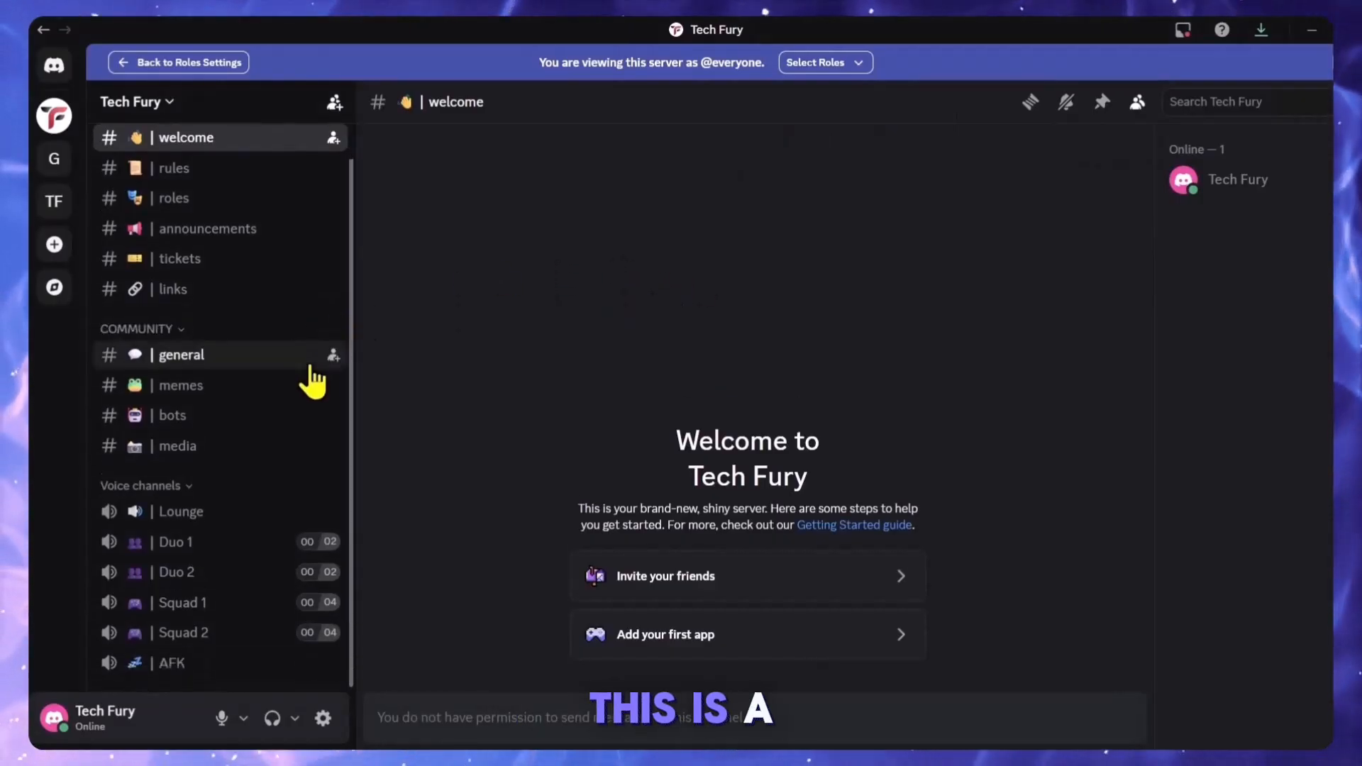
pyautogui.scroll(1, 308, 380)
pyautogui.scroll(-1, 310, 380)
pyautogui.scroll(1, 317, 364)
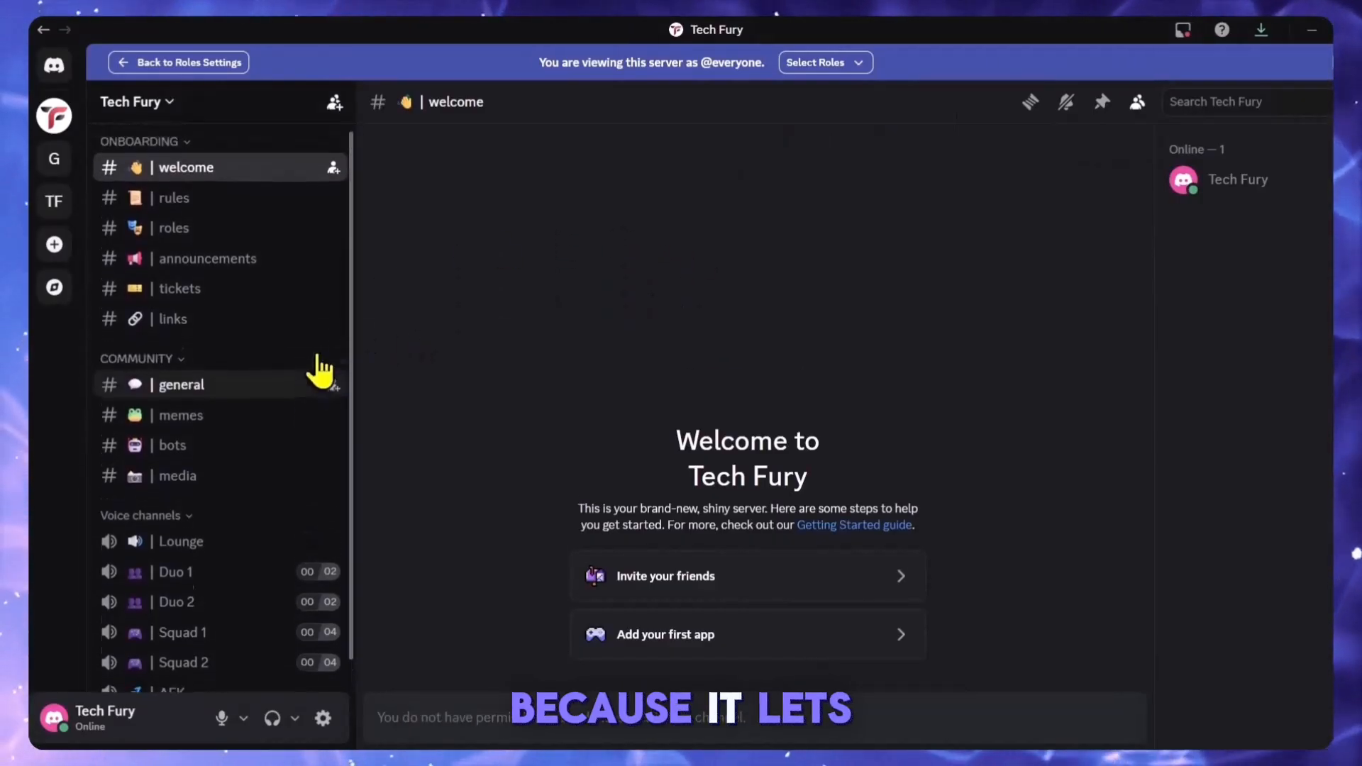
# Step: Switch the server preview to the Admin role and examine the channel list down to STAFF ZONE and SERVER RECORDS
pyautogui.click(857, 65)
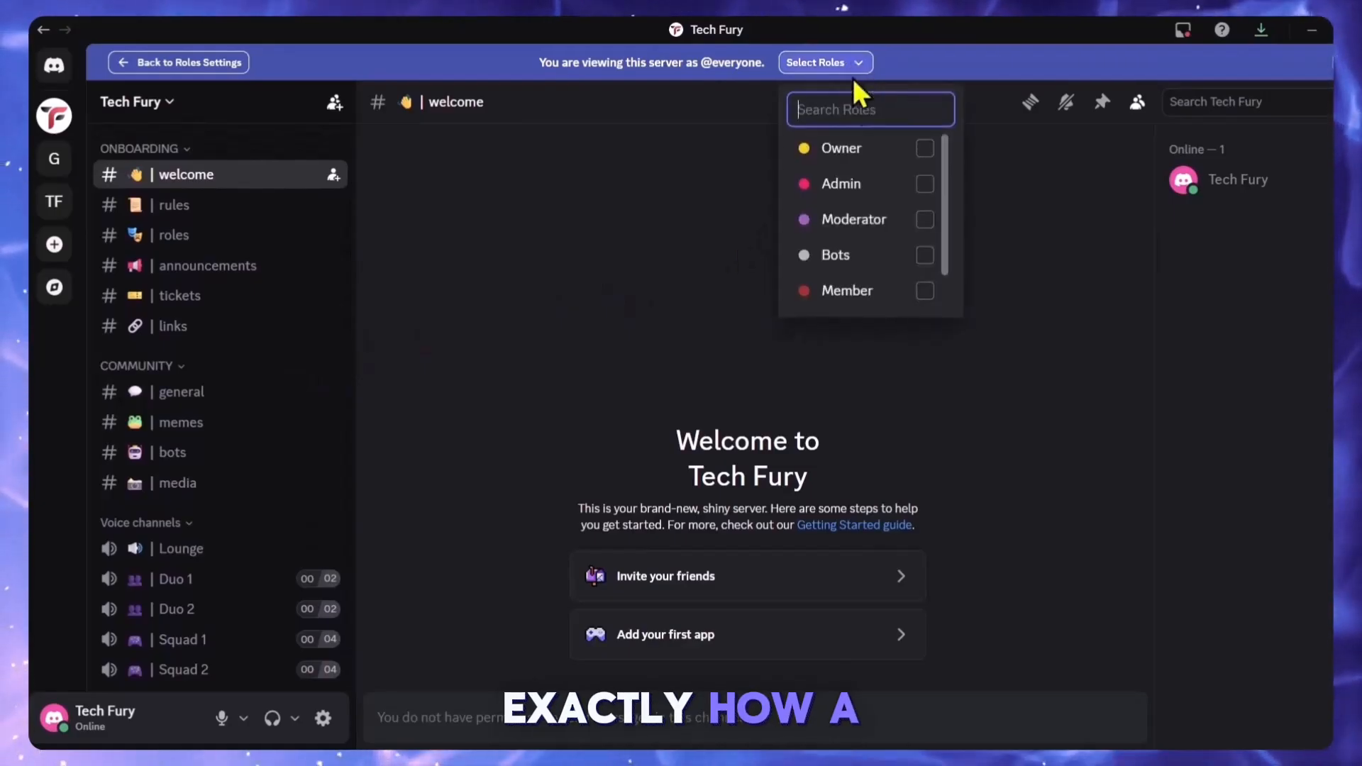
pyautogui.scroll(-1, 915, 259)
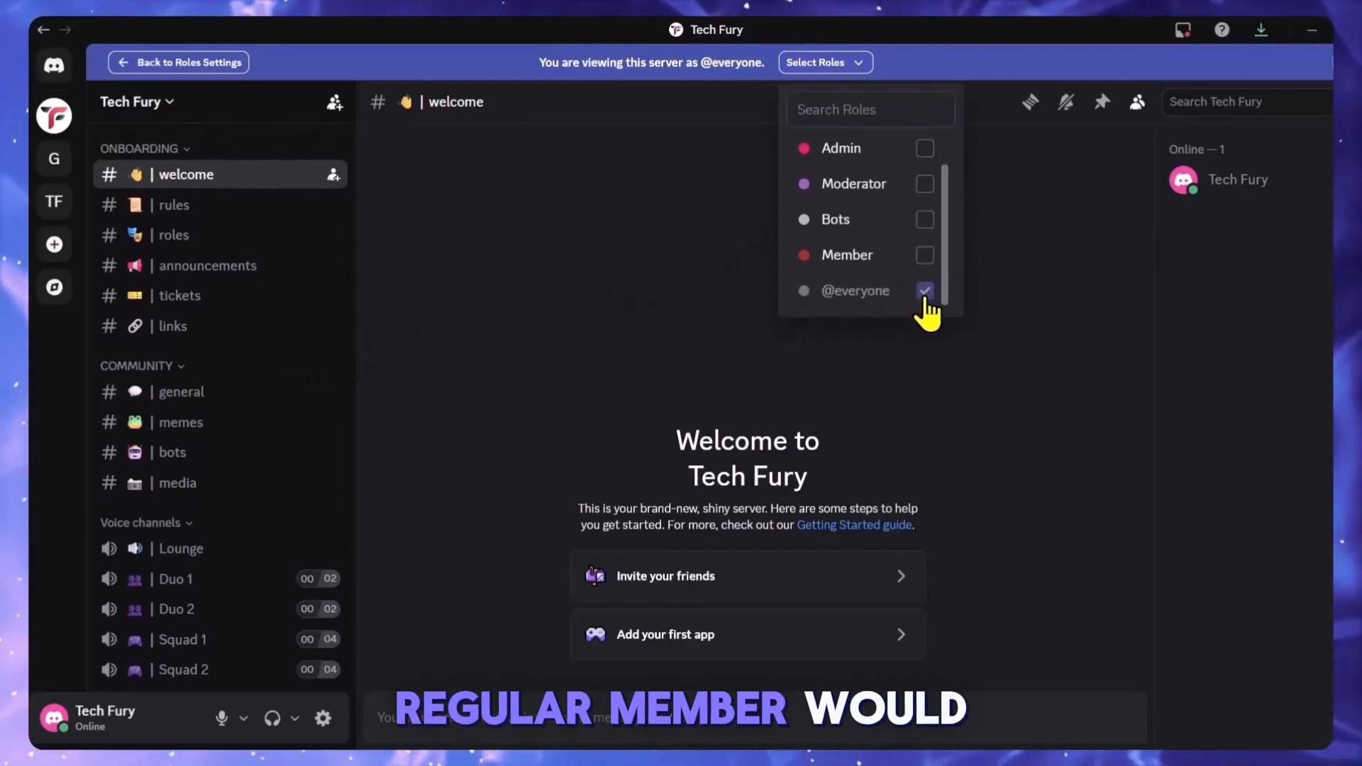
pyautogui.click(925, 257)
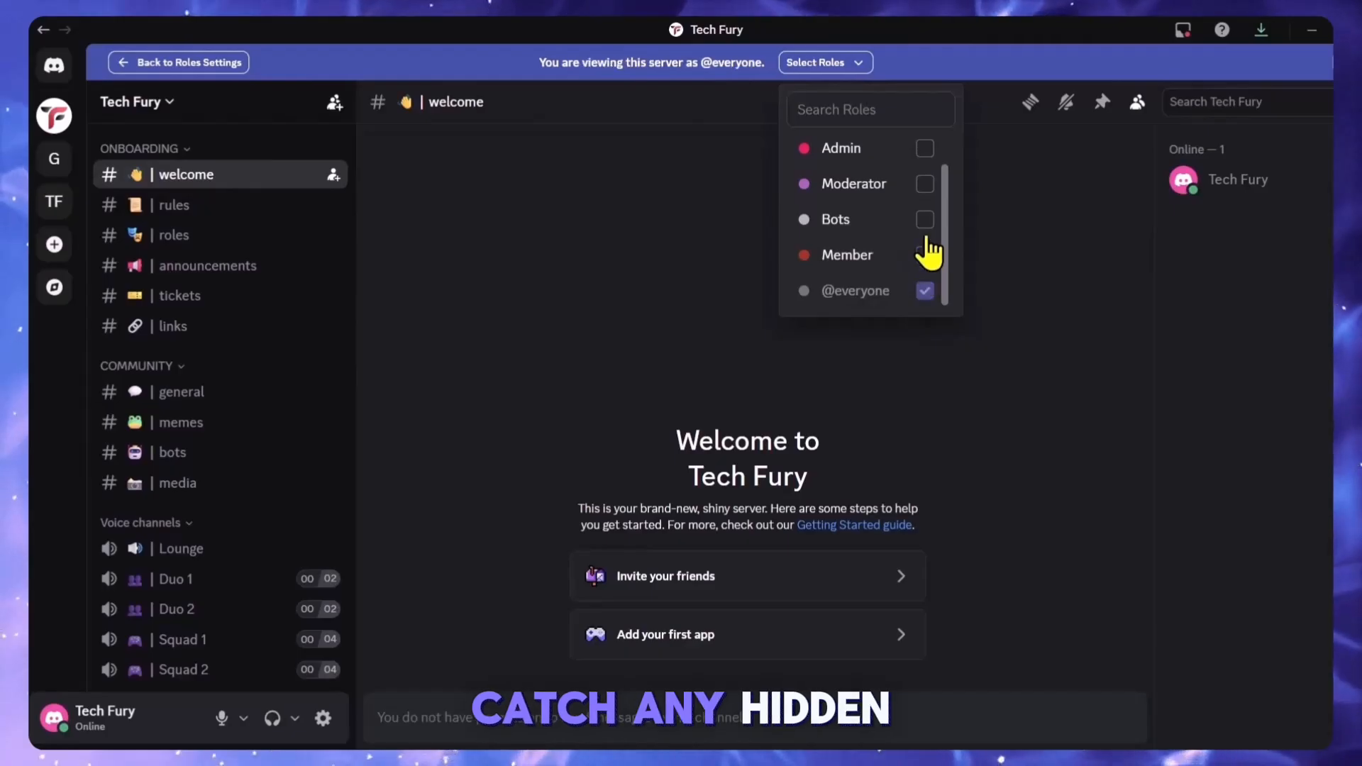
pyautogui.click(925, 150)
pyautogui.scroll(-10, 254, 406)
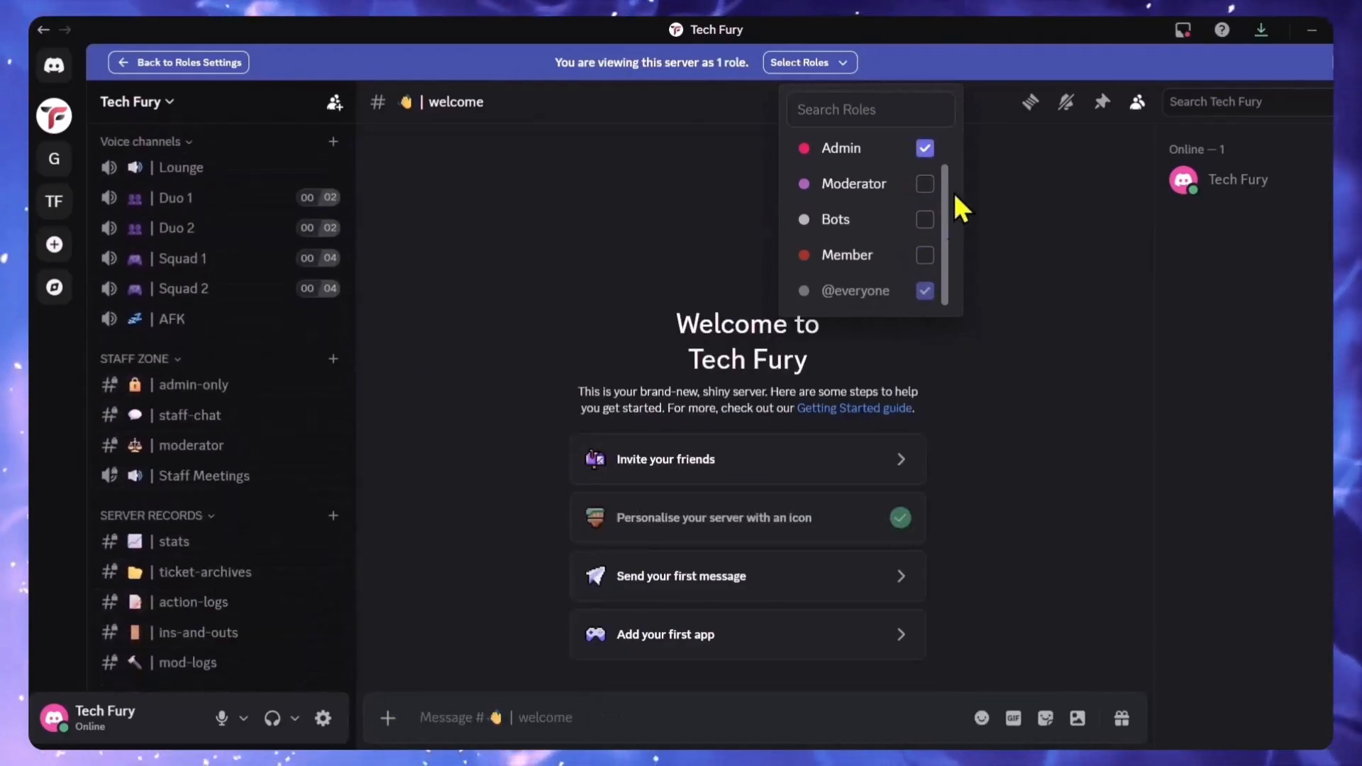
# Step: Preview the server as the Moderator role instead of Admin, check its channel list, then deselect the role and exit the preview and server settings
pyautogui.click(925, 149)
pyautogui.click(926, 185)
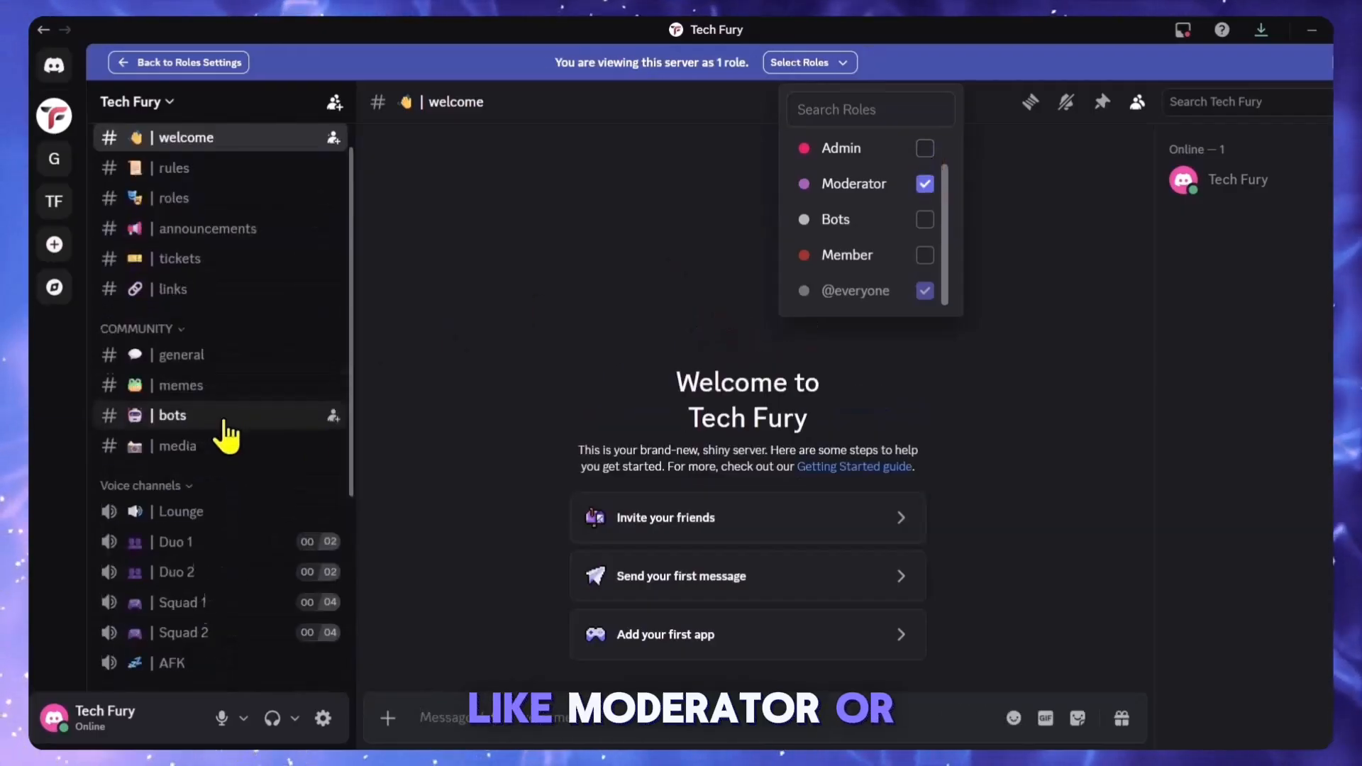
pyautogui.scroll(-5, 222, 435)
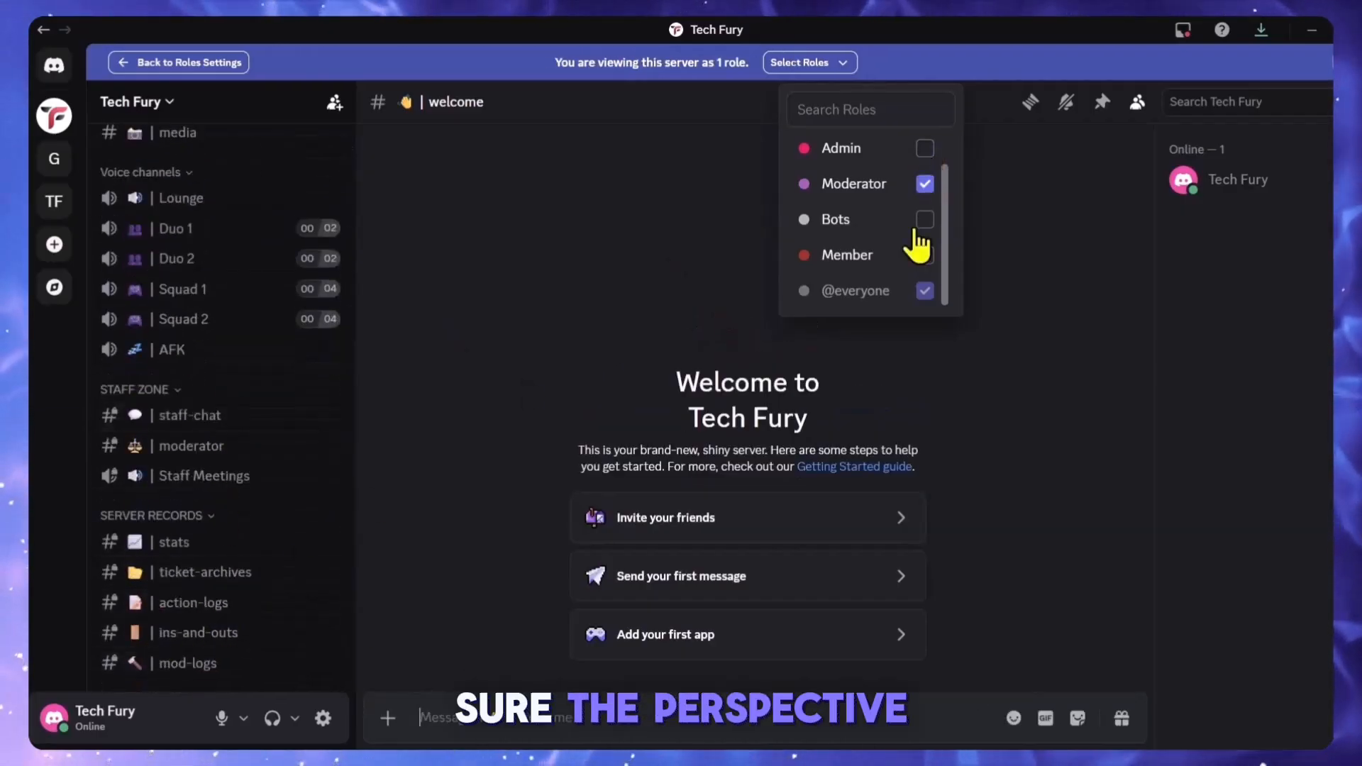
pyautogui.click(926, 184)
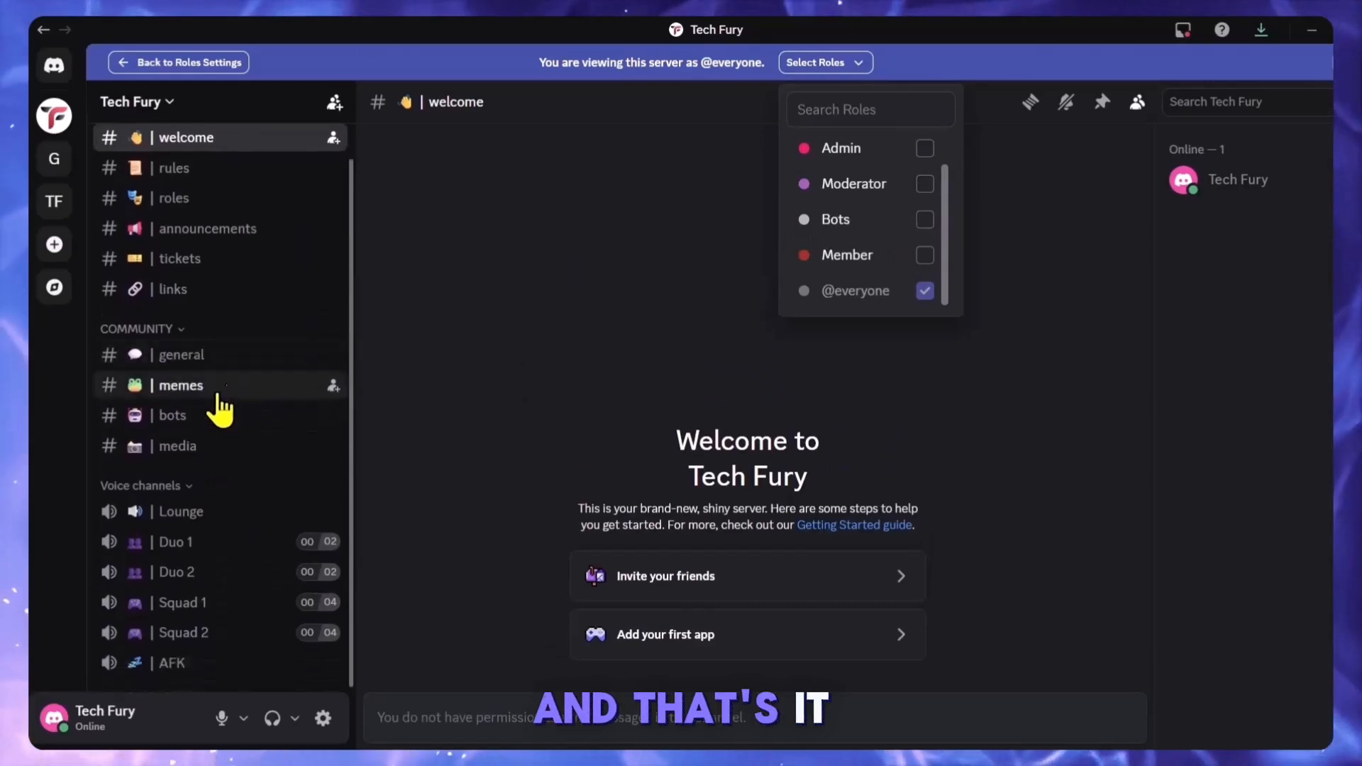
pyautogui.click(237, 66)
pyautogui.click(1142, 113)
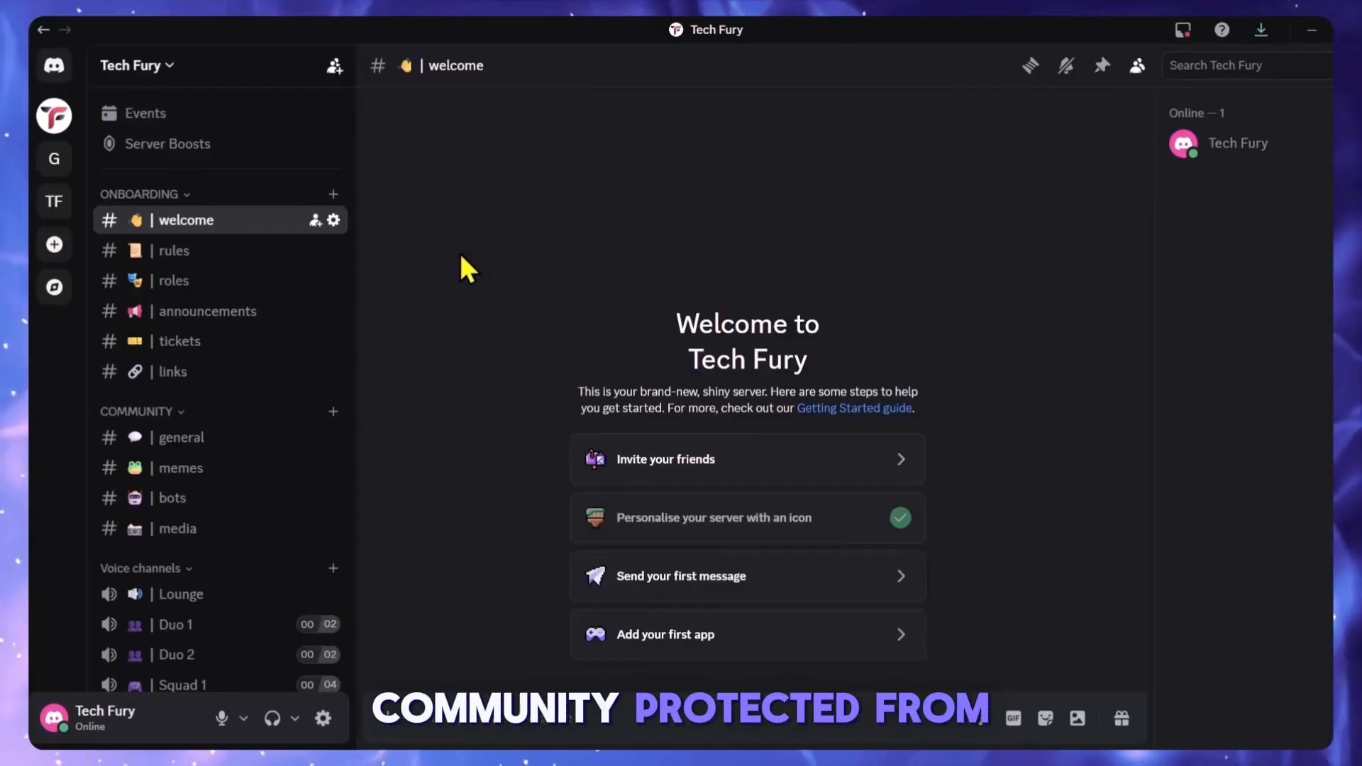
# Step: Set the server's verification level to Medium in the Safety Setup settings
pyautogui.click(142, 77)
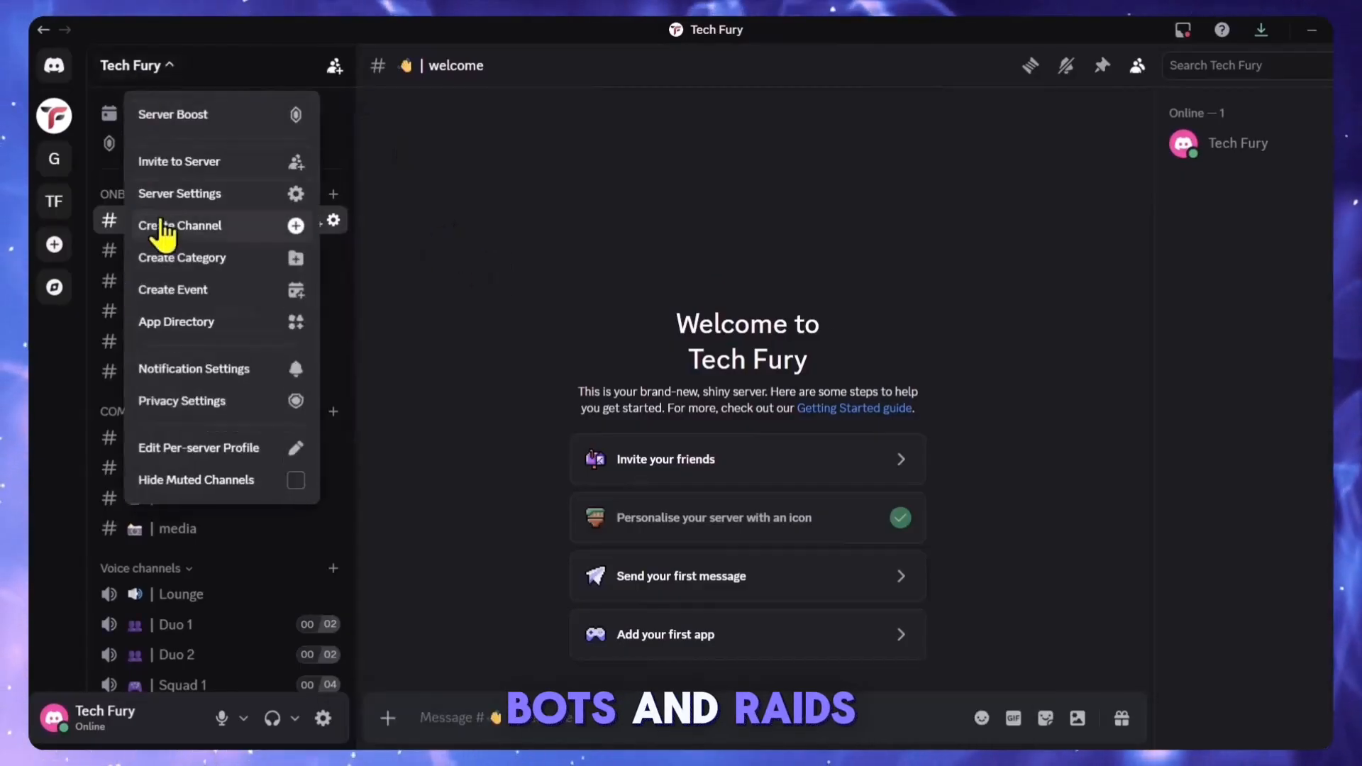
pyautogui.click(173, 192)
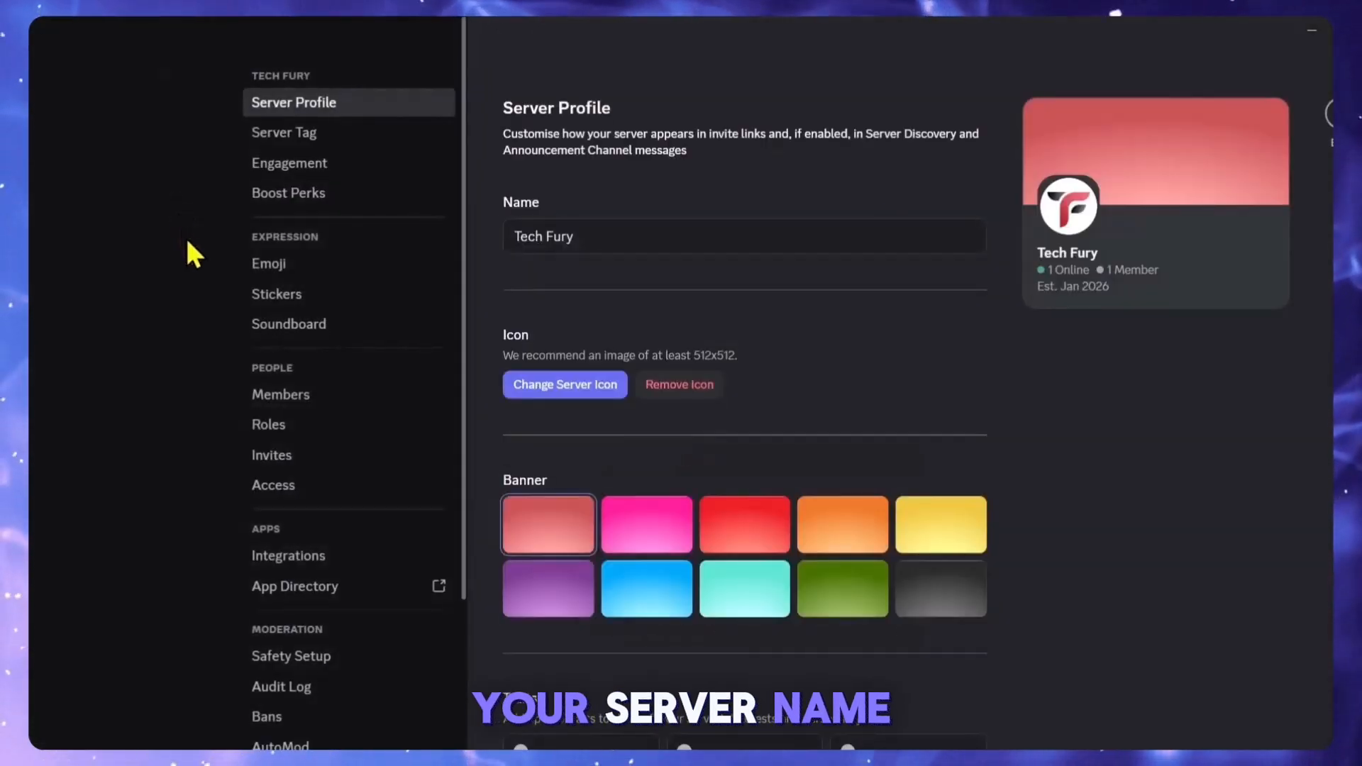
pyautogui.scroll(-3, 349, 340)
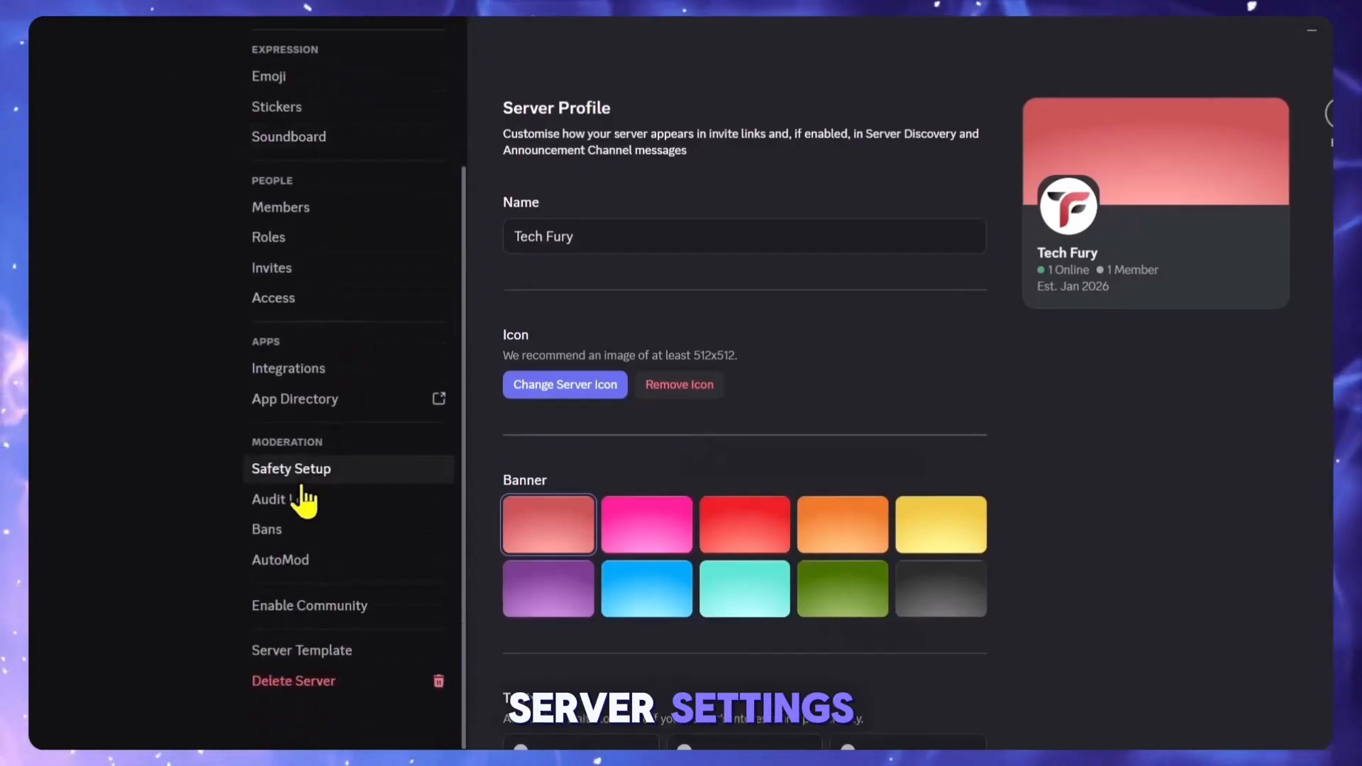
pyautogui.click(357, 476)
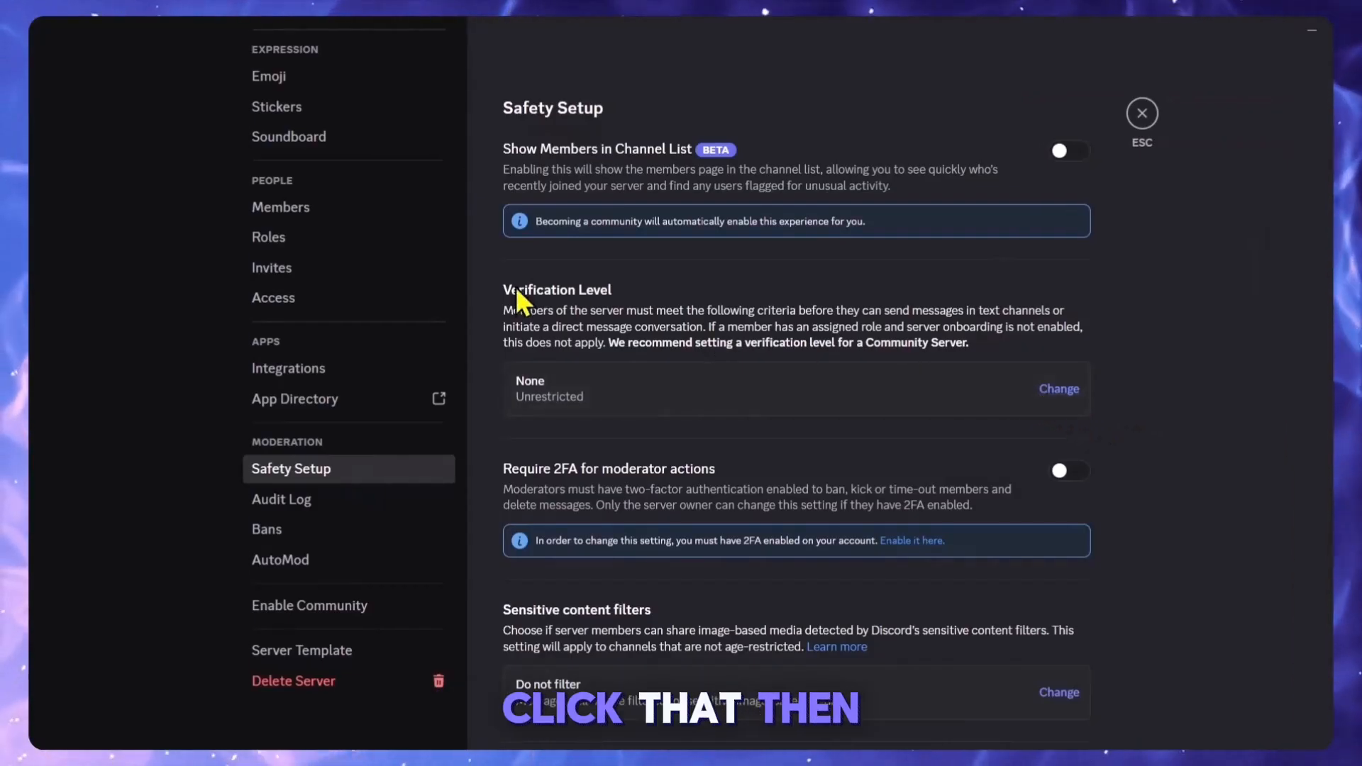
pyautogui.click(1058, 389)
pyautogui.scroll(-2, 1148, 399)
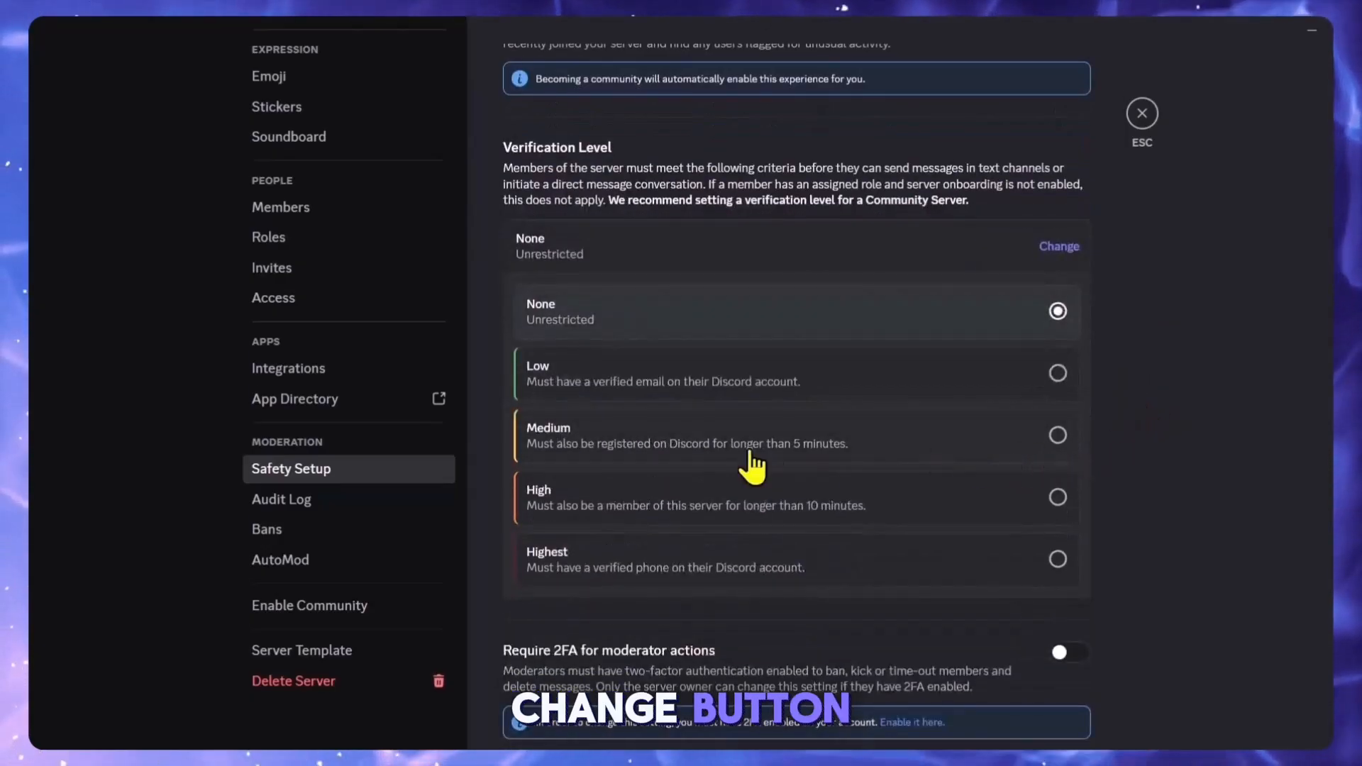
pyautogui.click(957, 441)
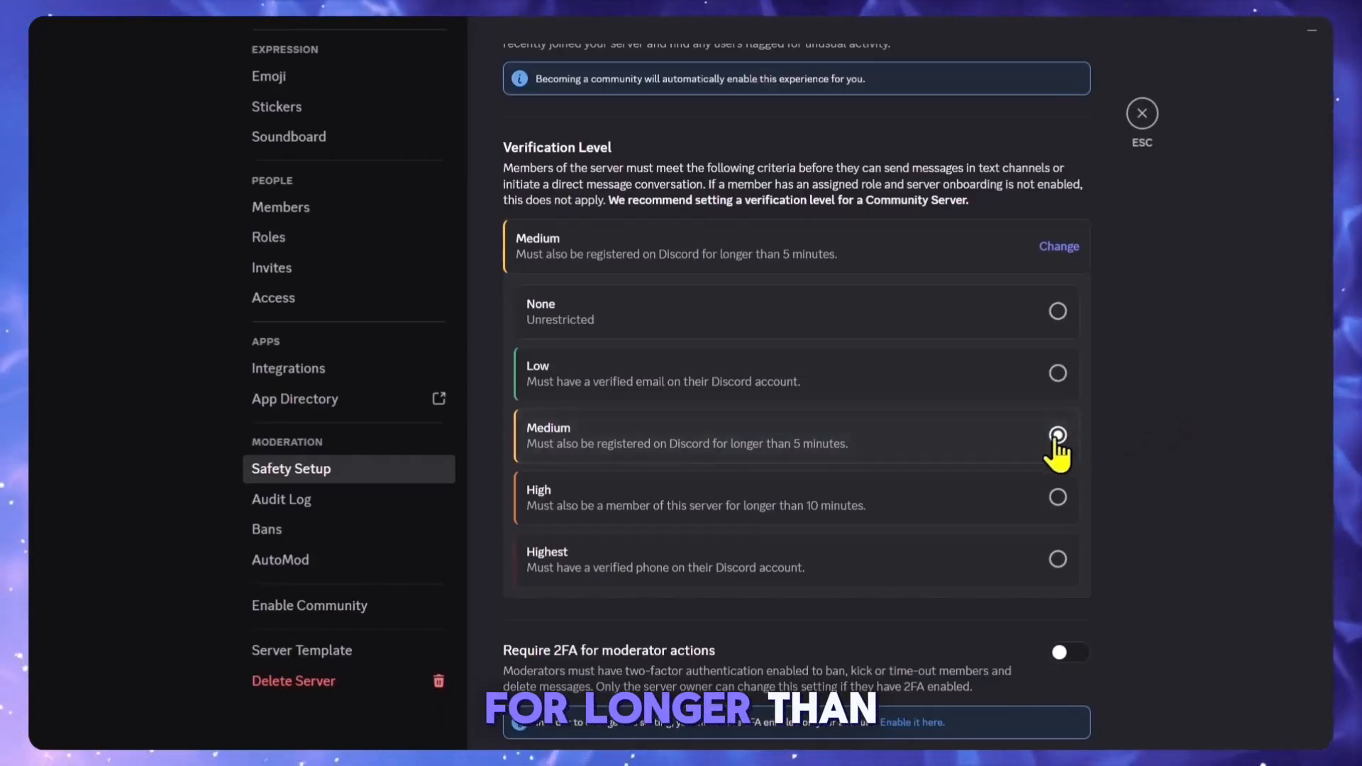
# Step: Turn on Server Rules in the server's Access settings so members must agree to rules before chatting
pyautogui.scroll(3, 383, 395)
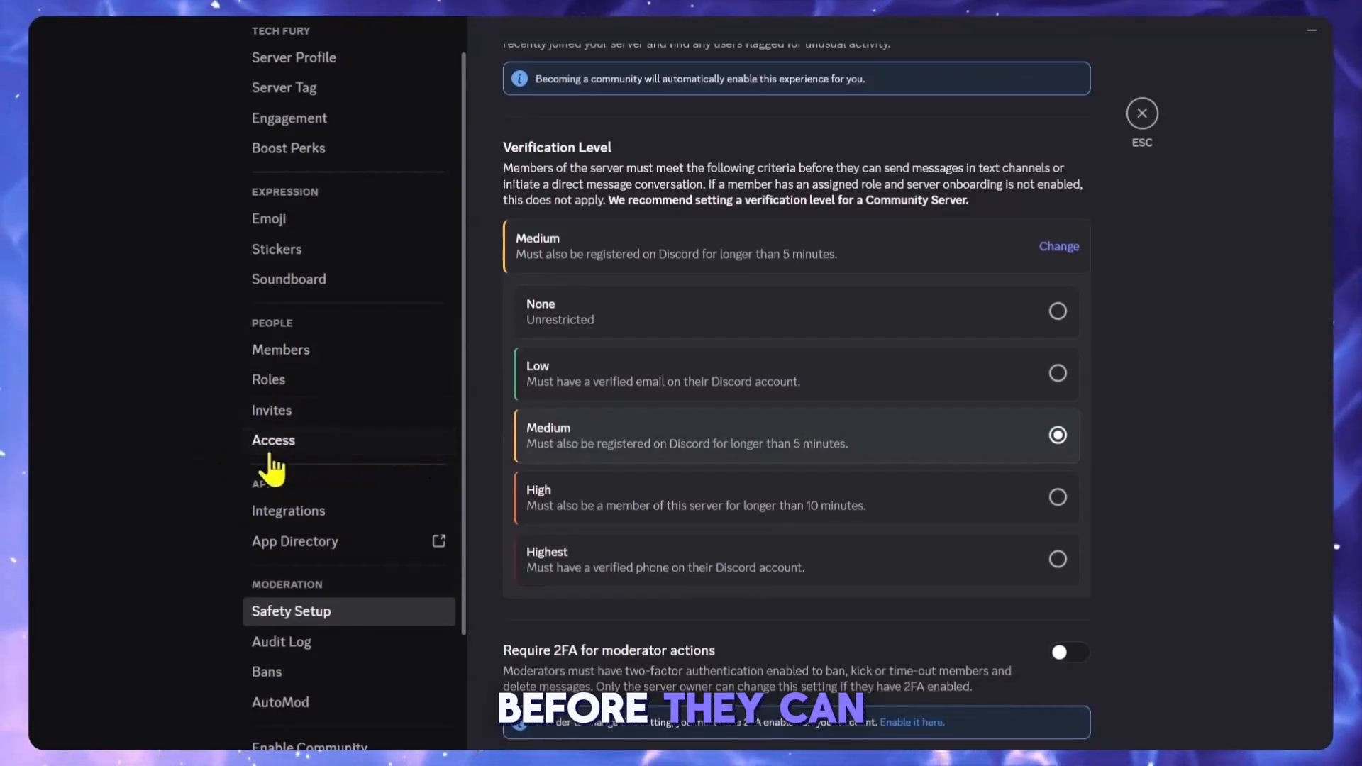
pyautogui.click(383, 459)
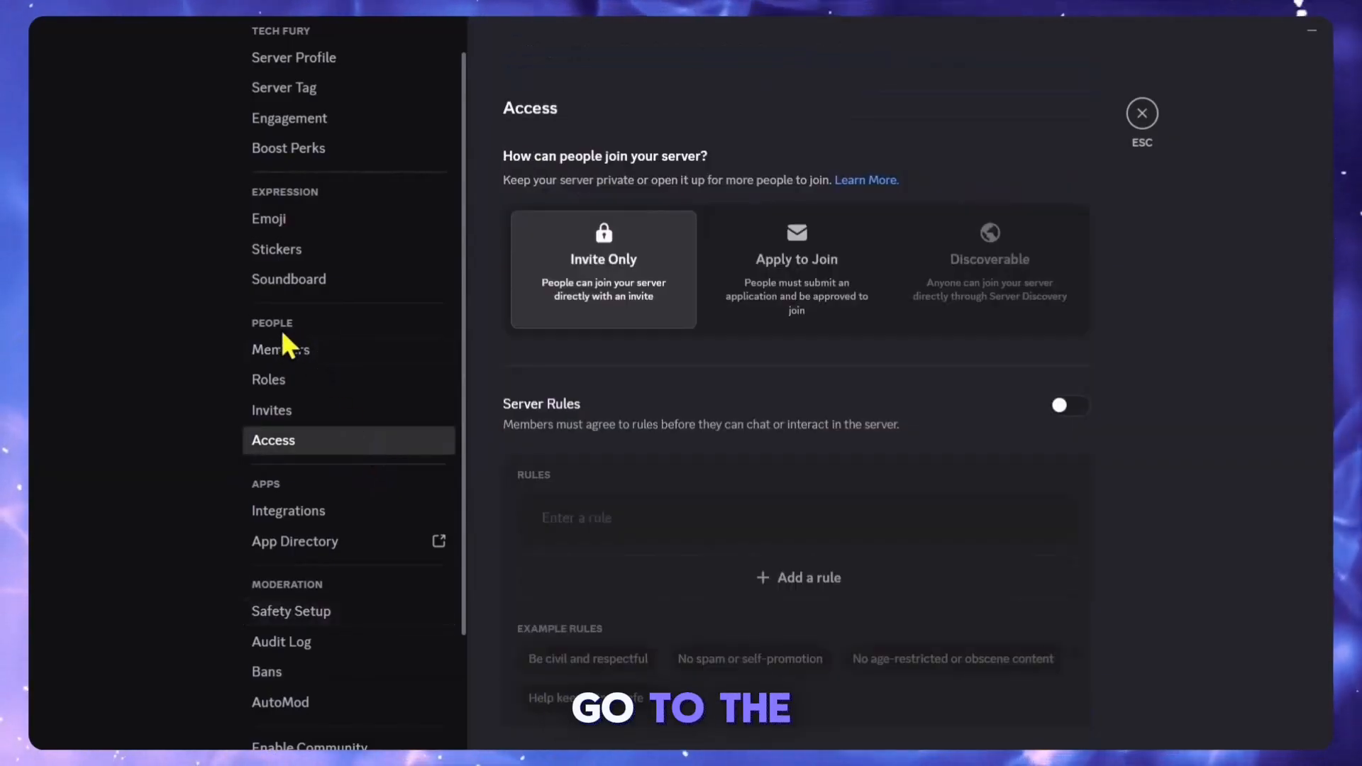
pyautogui.scroll(-1, 1178, 366)
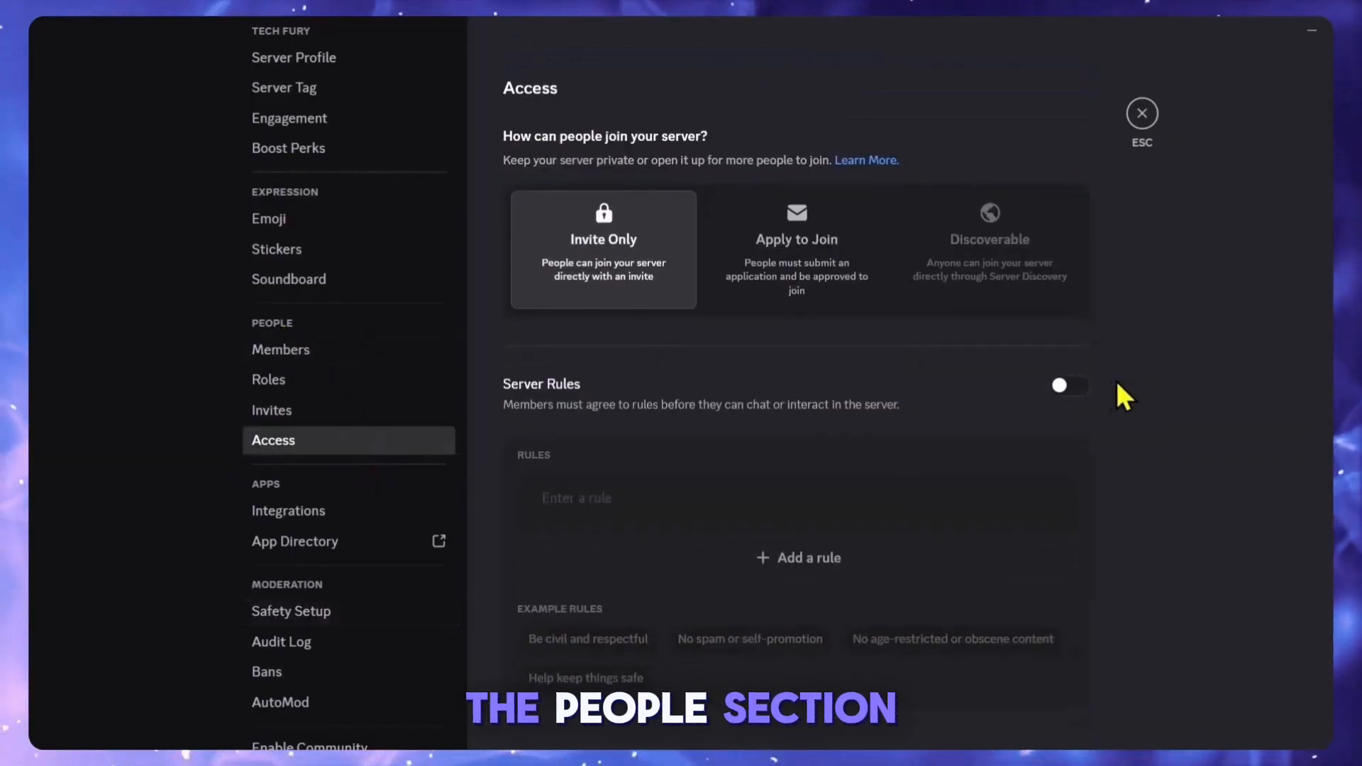
pyautogui.click(1069, 391)
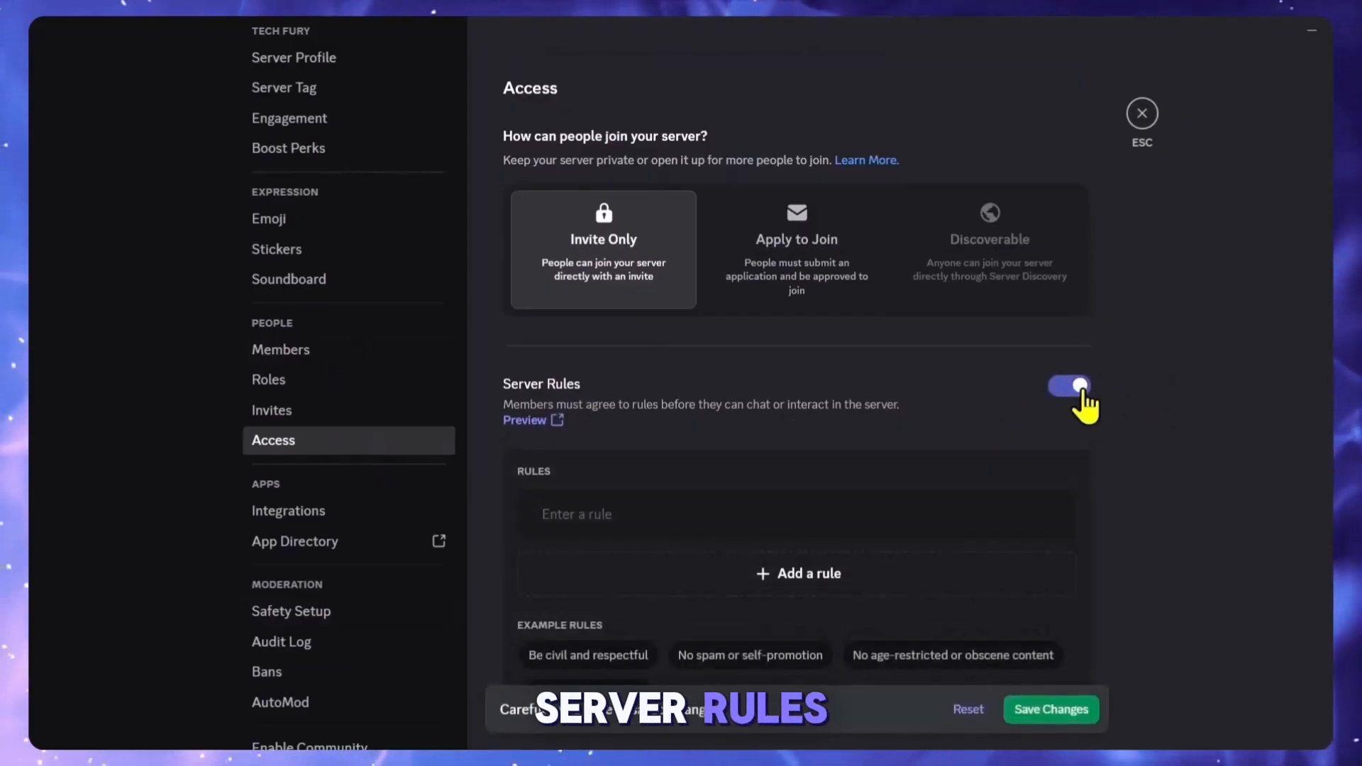
pyautogui.scroll(-1, 1192, 425)
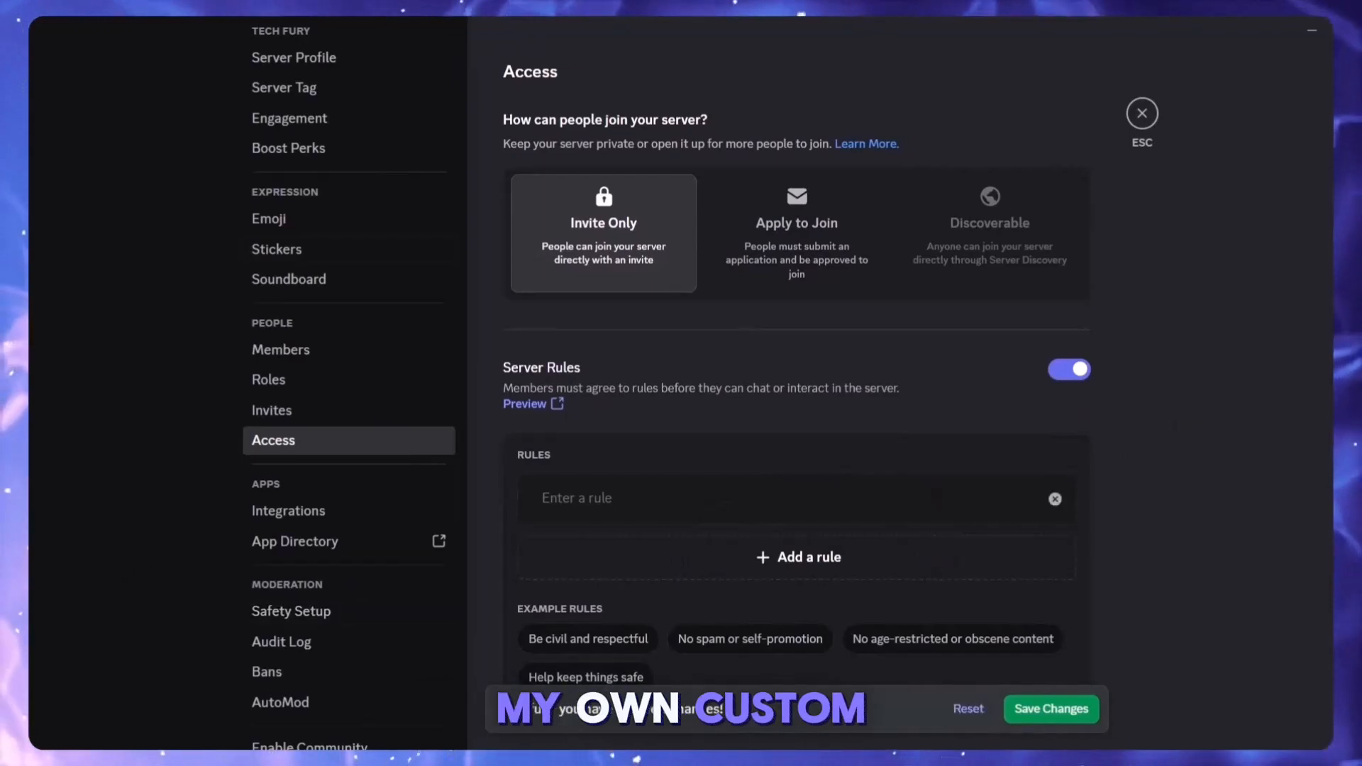
# Step: Enter a "Be Respectful" rule against harassment and discrimination, and a "No Drama" rule directing personal issues to DMs or a Moderator
pyautogui.click(707, 518)
pyautogui.write('Be Respectful: Treat others with kindness. Harassment, hate speech, bullying, or discrimination based on race, gender, religion, or orientation will not be tolerated.')
pyautogui.click(744, 598)
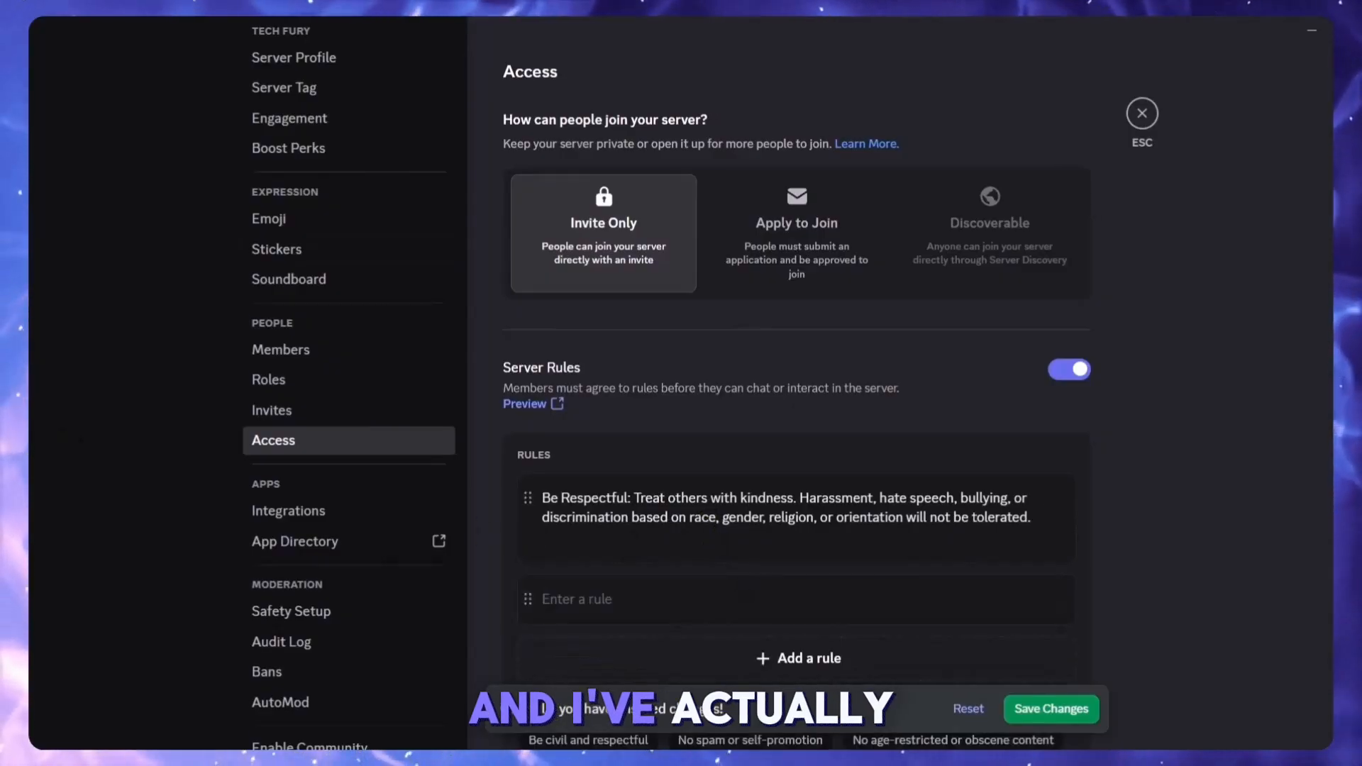
pyautogui.click(745, 608)
pyautogui.write('No Drama: Keep personal beefs out of public channels. If you have an issue with someone, take it to DMs or report it to a Moderator.')
pyautogui.click(624, 547)
pyautogui.press('BackSpace')
# Step: Add a "No Spamming" rule covering mass-pinging and repeated messages, and a "Keep Content in the Right Channels" rule about using channels as labeled
pyautogui.click(788, 659)
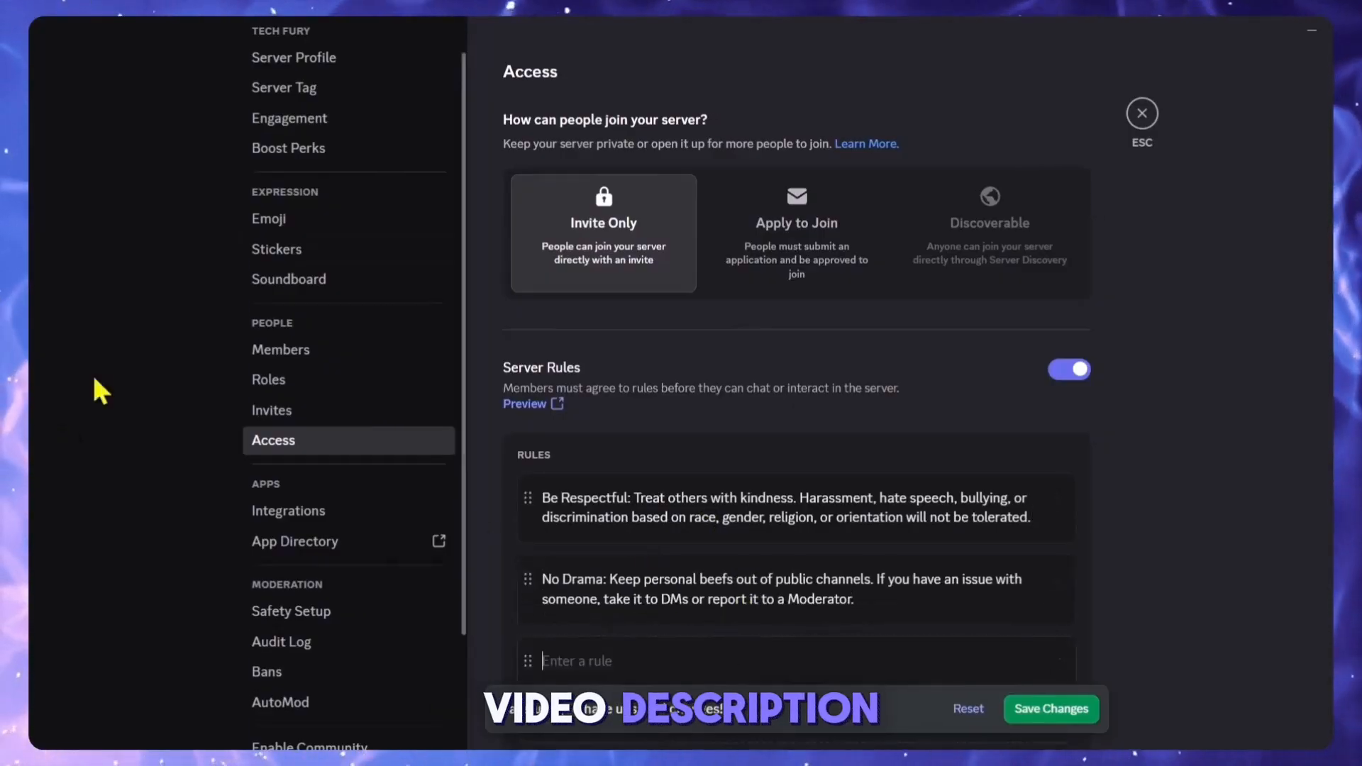
pyautogui.scroll(-2, 797, 461)
pyautogui.write('No Spamming: This includes wall-of-text posts, excessive emoji usage, mass-pinging (mentioning @everyone / @here), or repeated messages.')
pyautogui.click(693, 575)
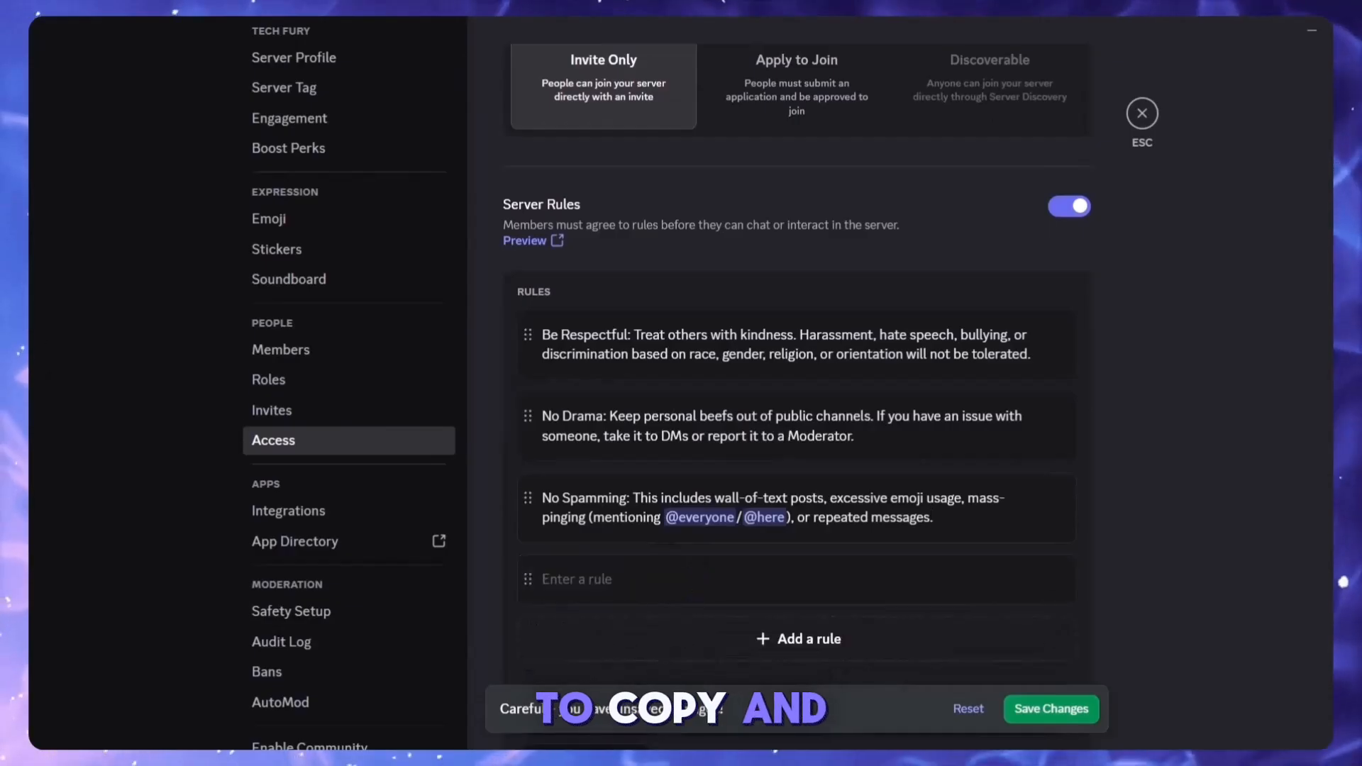
pyautogui.write("Keep Content in the Right Channels: Please use the channels as they are labeled (e.g., don't post memes in the #serious-discussion channel).")
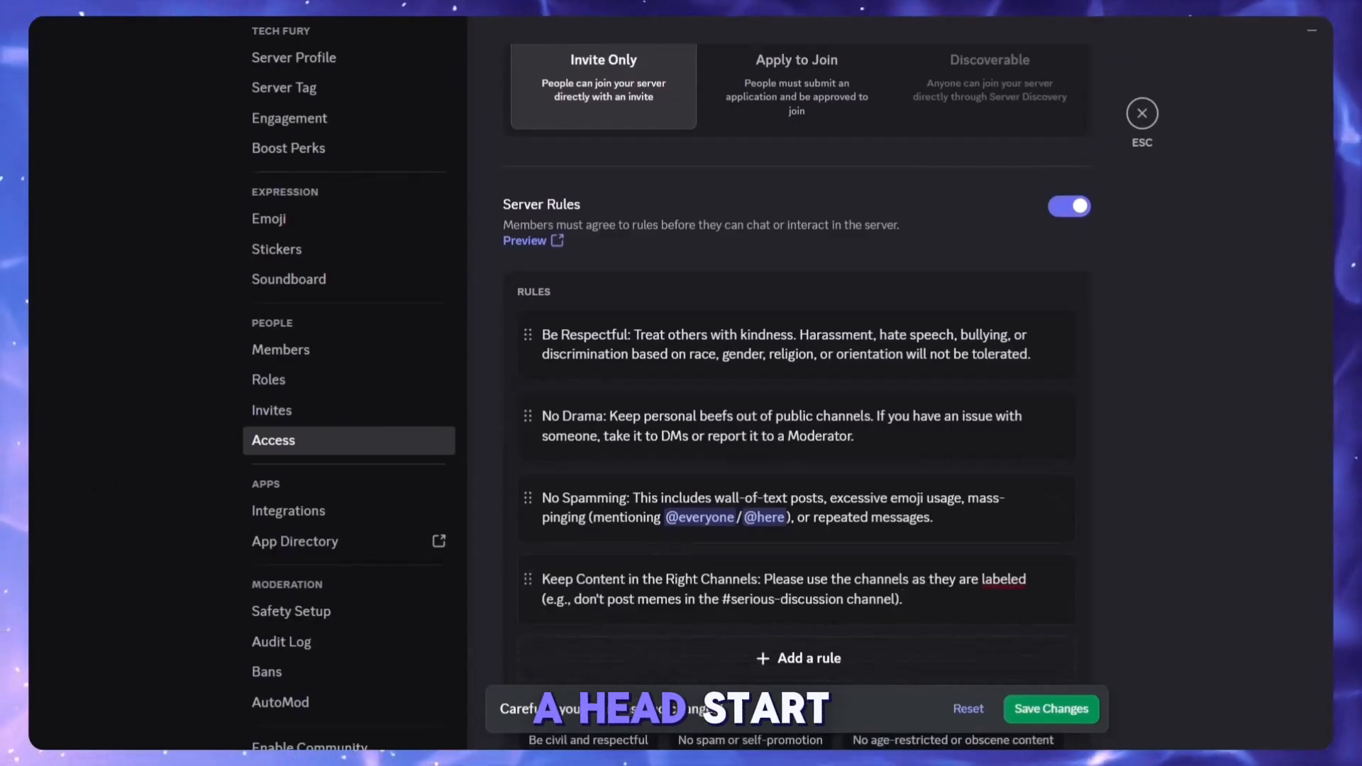
# Step: Add a "No NSFW Content" rule declaring a Safe For Work server, and a "Follow Discord TOS" rule requiring members to be 13+
pyautogui.press('Return')
pyautogui.scroll(-2, 626, 539)
pyautogui.write('No NSFW Content: This is a SFW (Safe For Work) server. No gore, sexual content, or "edgy" offensive media.')
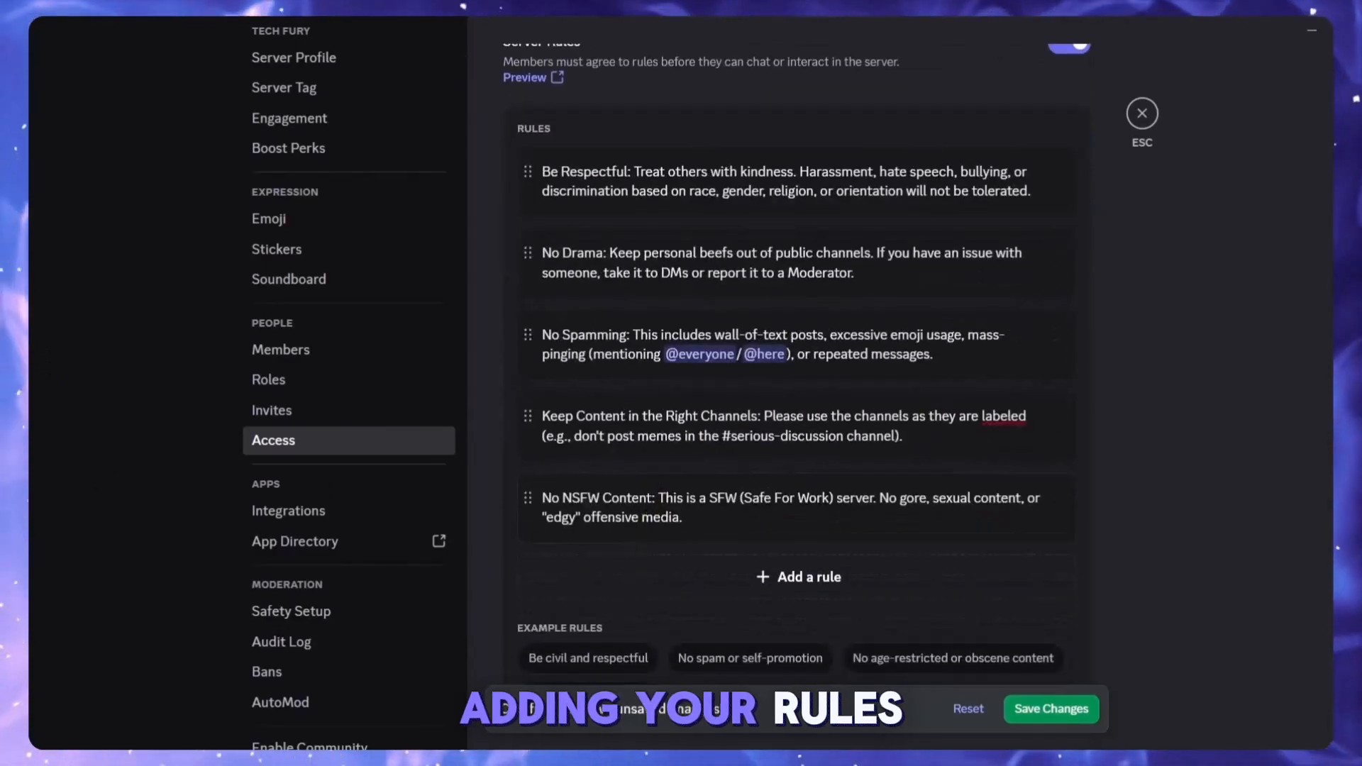
pyautogui.press('Return')
pyautogui.write("Follow Discord TOS: You must be 13+ to be on Discord. Any discussion of illegal activities or breaking Discord's Terms of Service will result in an immediate ban.")
# Step: Add a "No Unsolicited Self-Promotion" rule about Twitch, YouTube and Discord server links, then preview the rules screen members must agree to
pyautogui.click(694, 657)
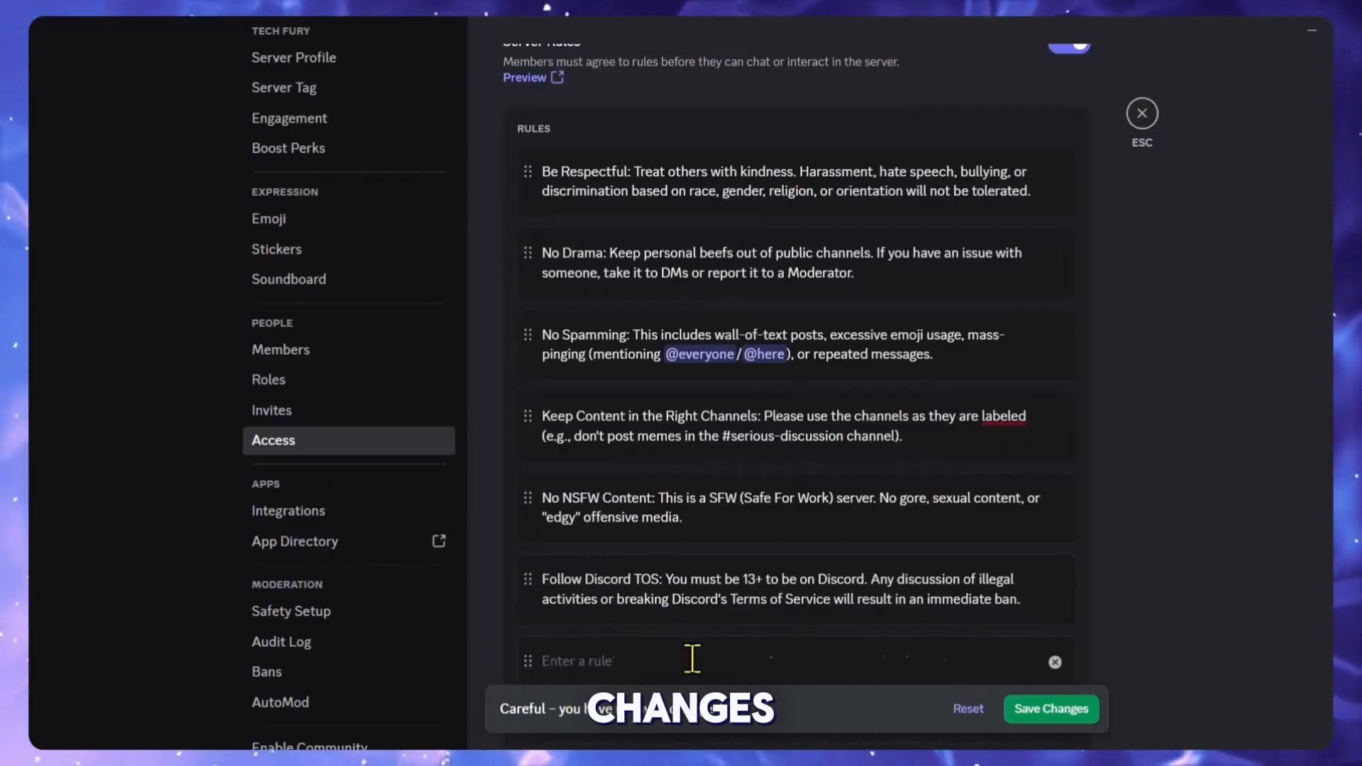
pyautogui.write('No Unsolicited Self-Promotion: Do not post your Twitch, YouTube, or other Discord server links without permission from a Moderator. This includes DMing members without their consent.')
pyautogui.scroll(-3, 693, 657)
pyautogui.scroll(6, 1164, 435)
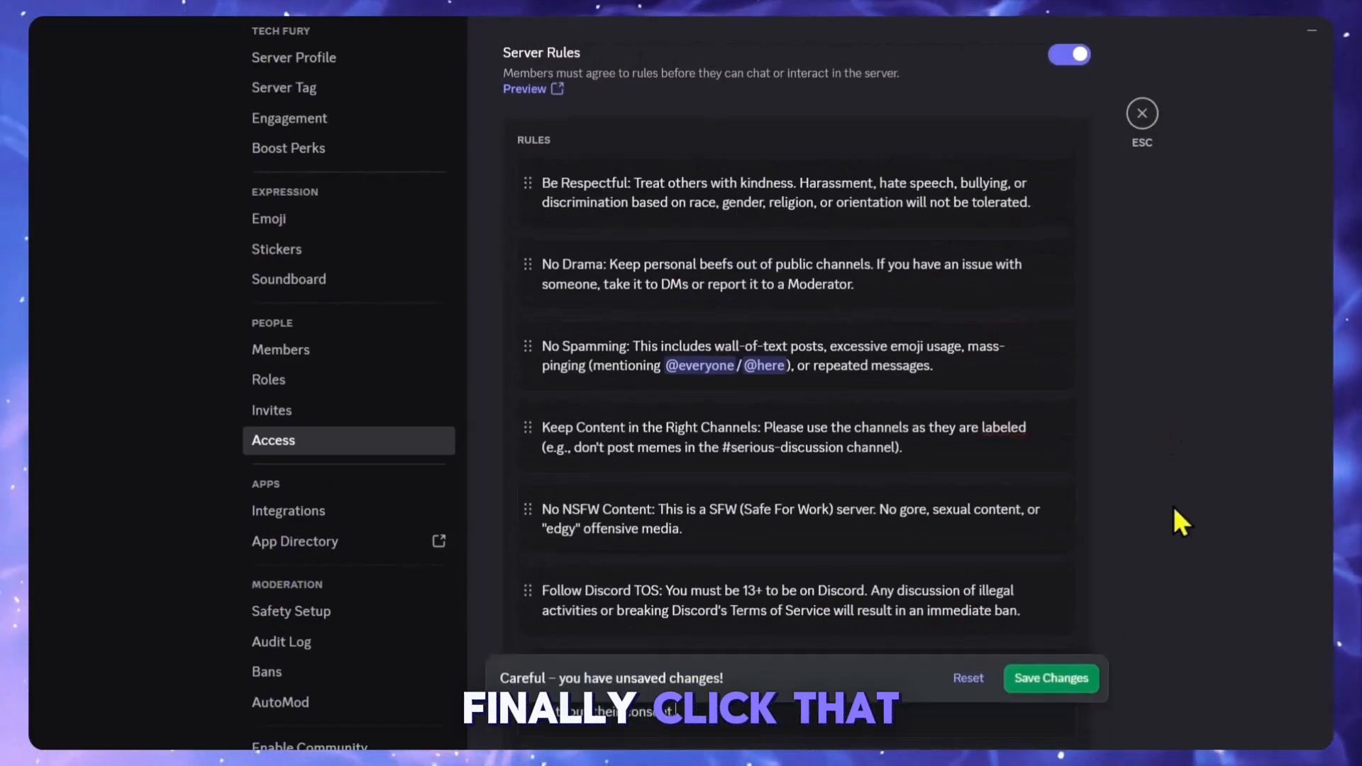
pyautogui.click(525, 303)
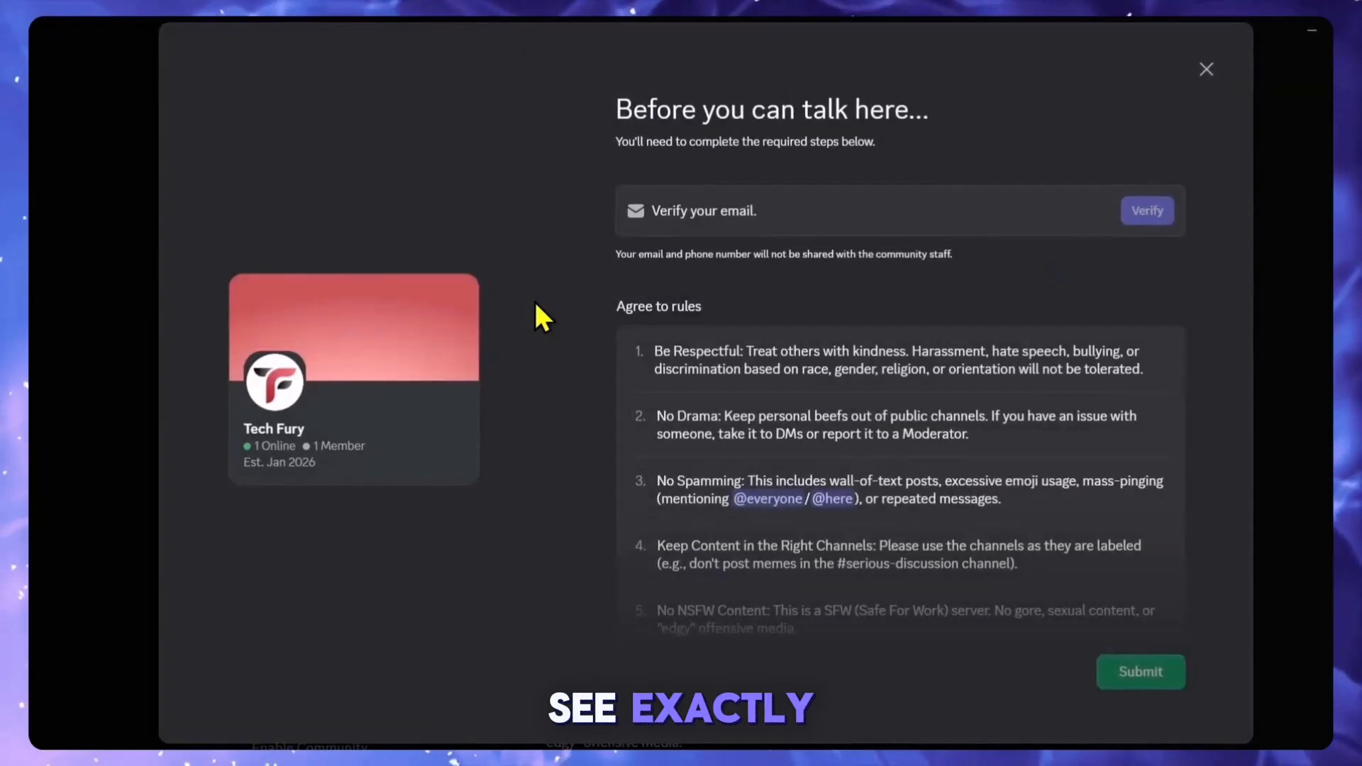
# Step: Read through all the rules in the new-member preview, agree to them and submit the form
pyautogui.scroll(-3, 787, 448)
pyautogui.scroll(3, 781, 432)
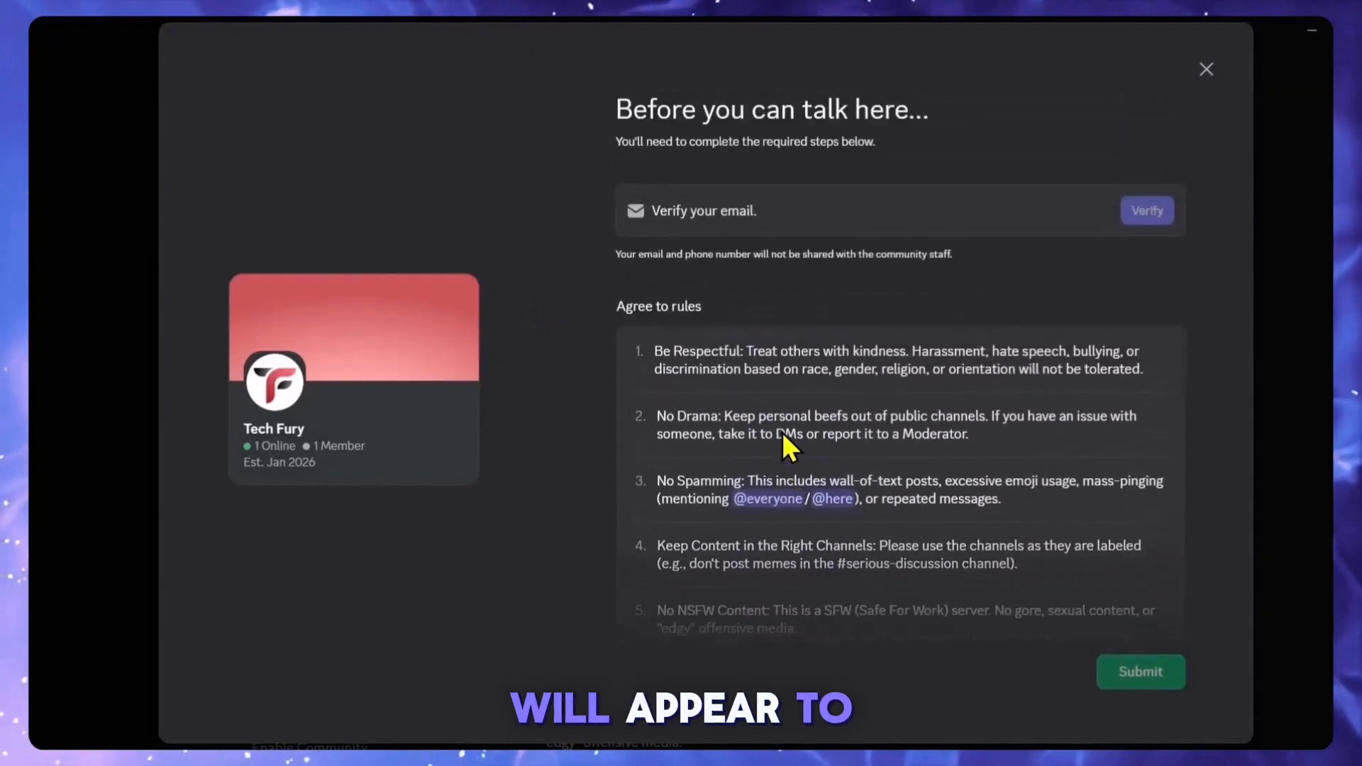
pyautogui.scroll(-3, 782, 432)
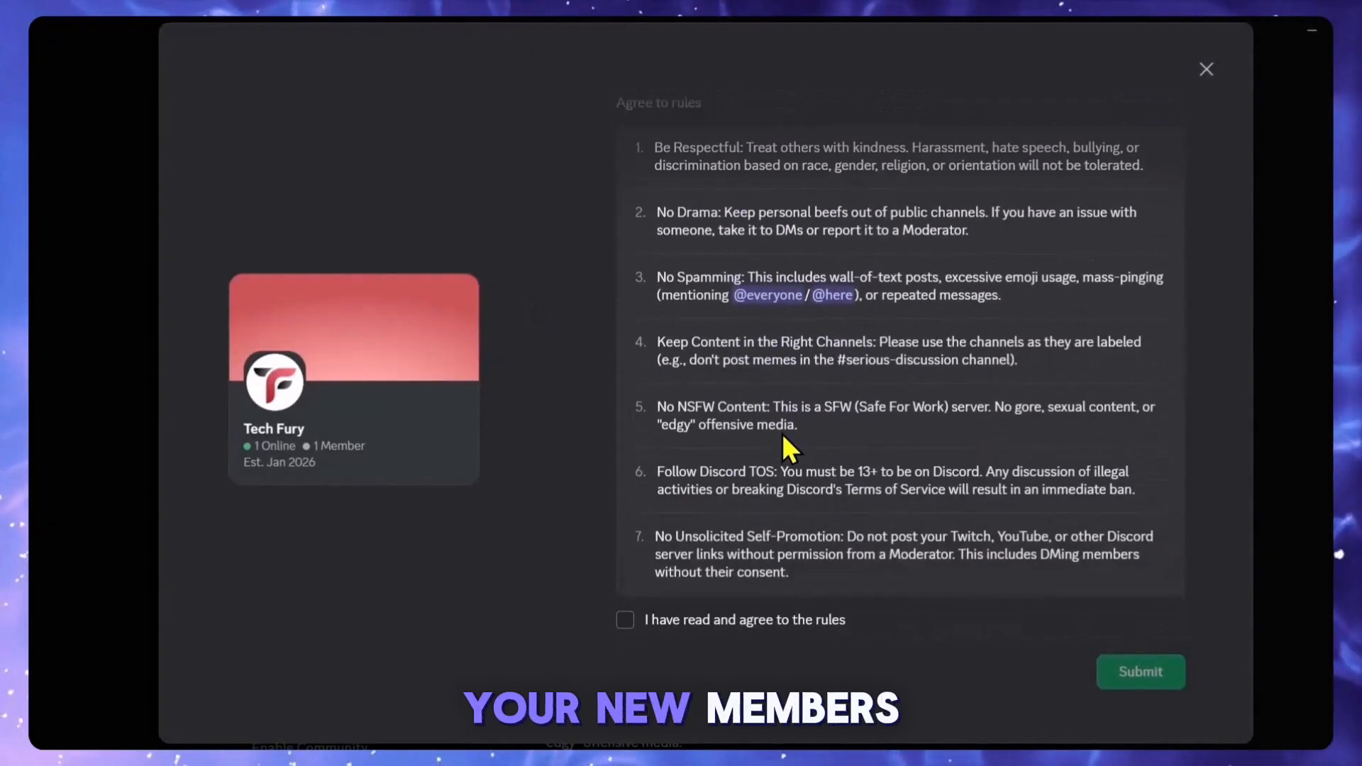
pyautogui.click(652, 622)
pyautogui.click(1123, 679)
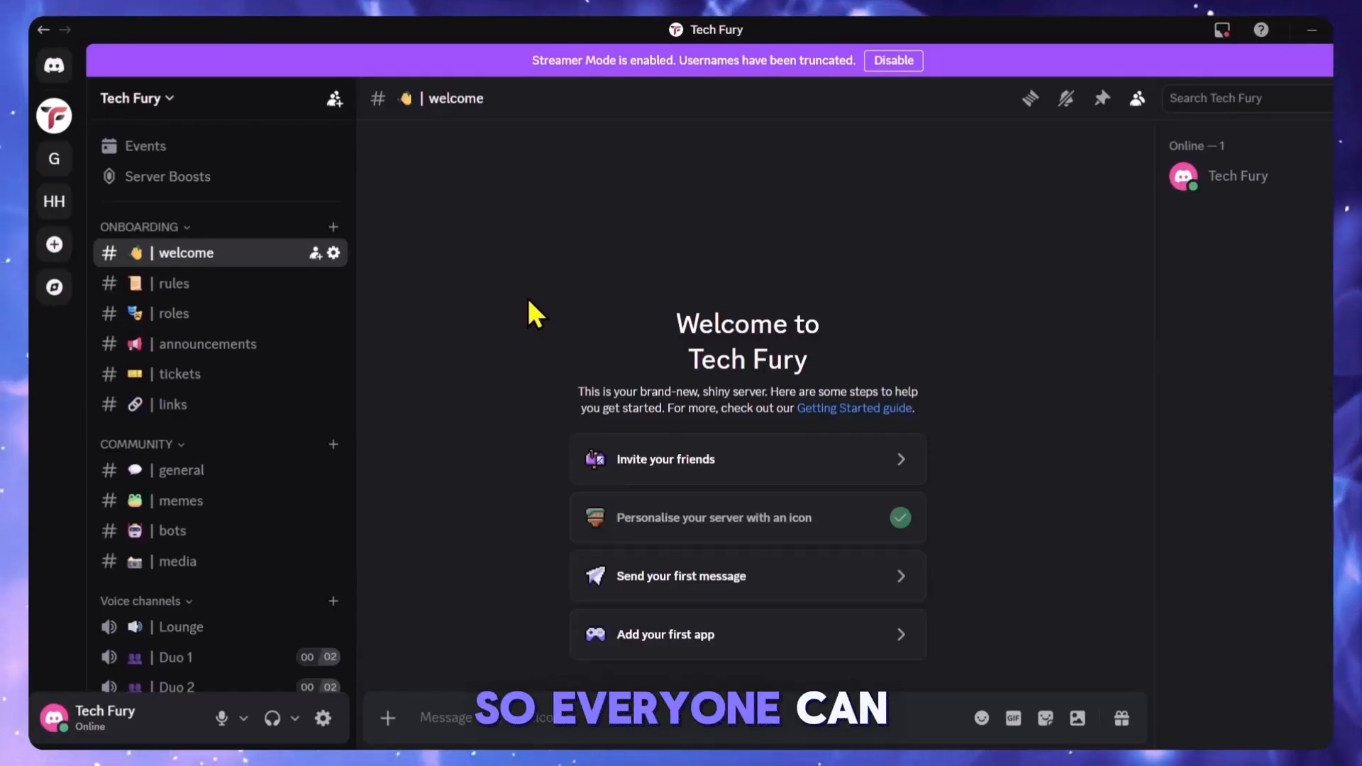
# Step: Search the App Directory for "server stats" and open the ServerStats bot's page
pyautogui.click(169, 100)
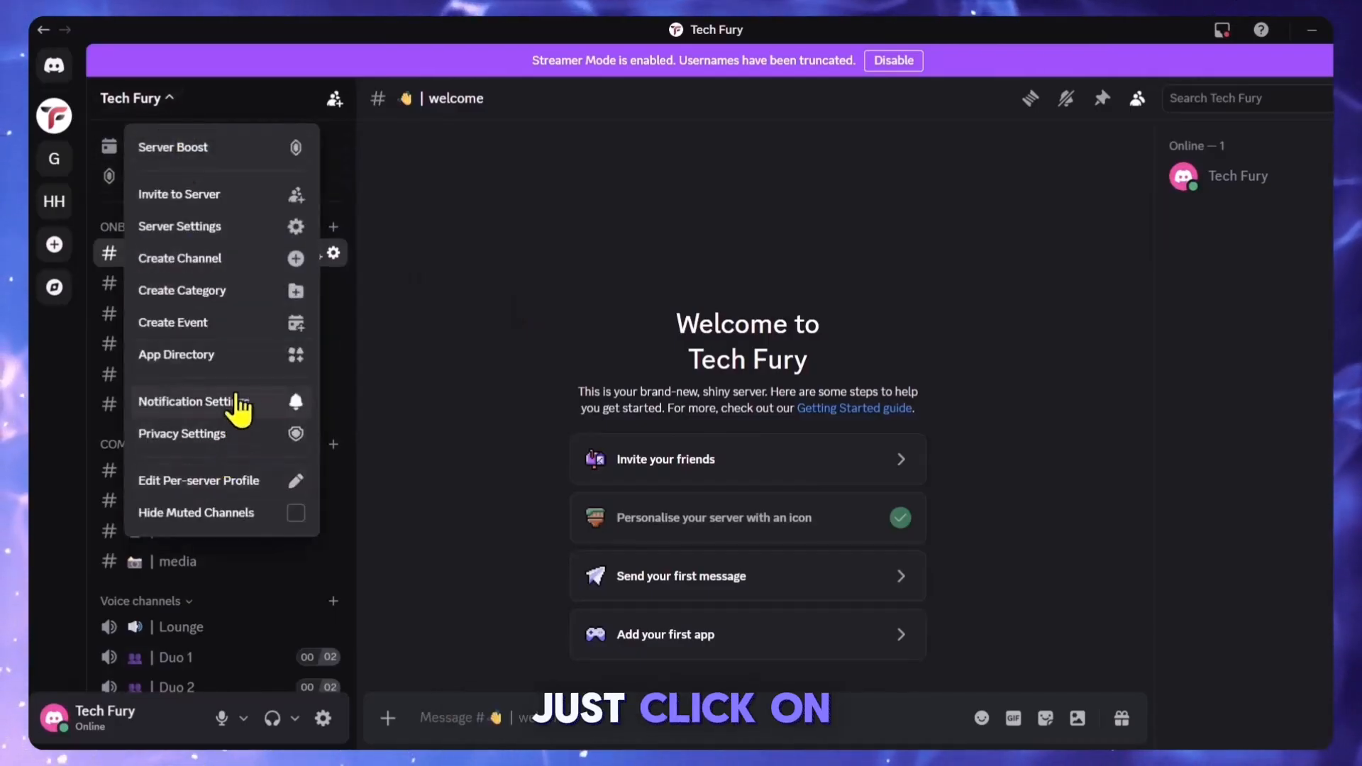
pyautogui.click(248, 356)
pyautogui.click(1188, 93)
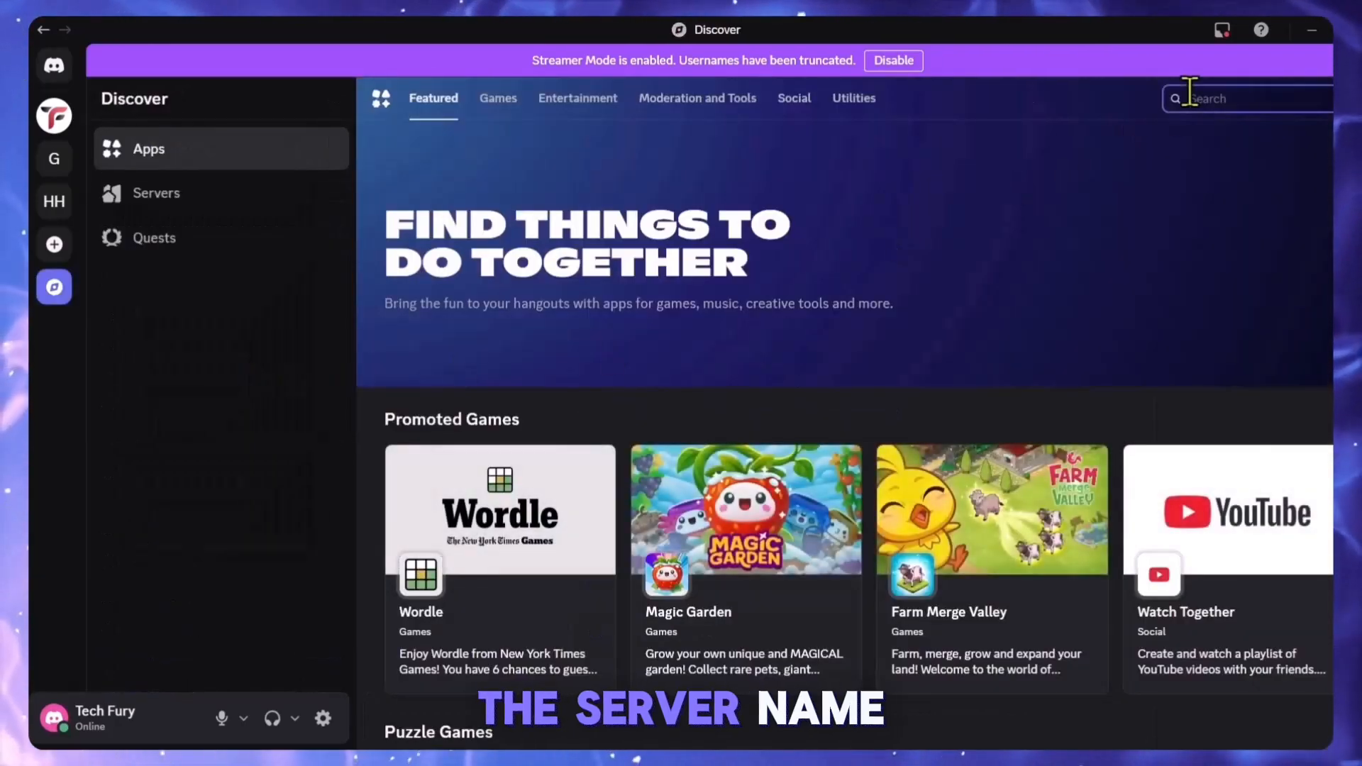
pyautogui.write('server')
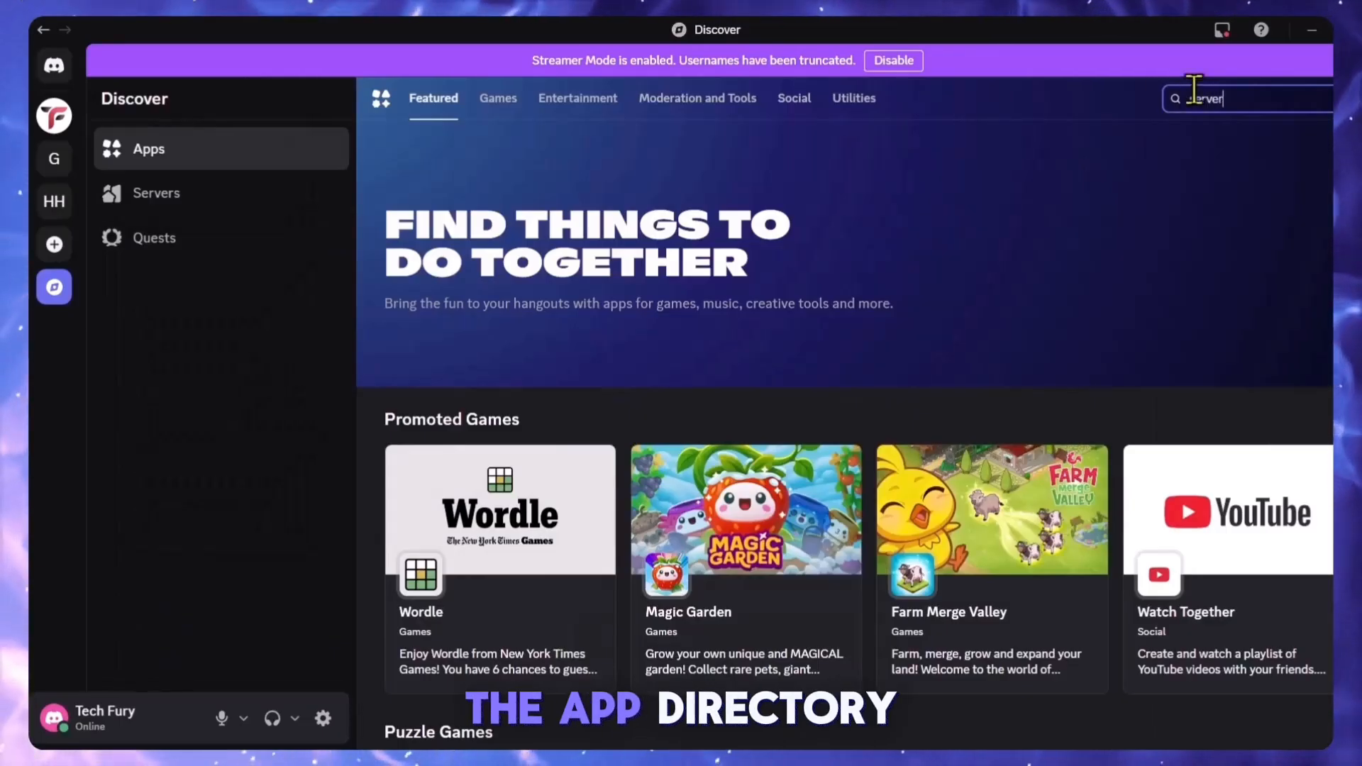
pyautogui.write(' stats')
pyautogui.press('Return')
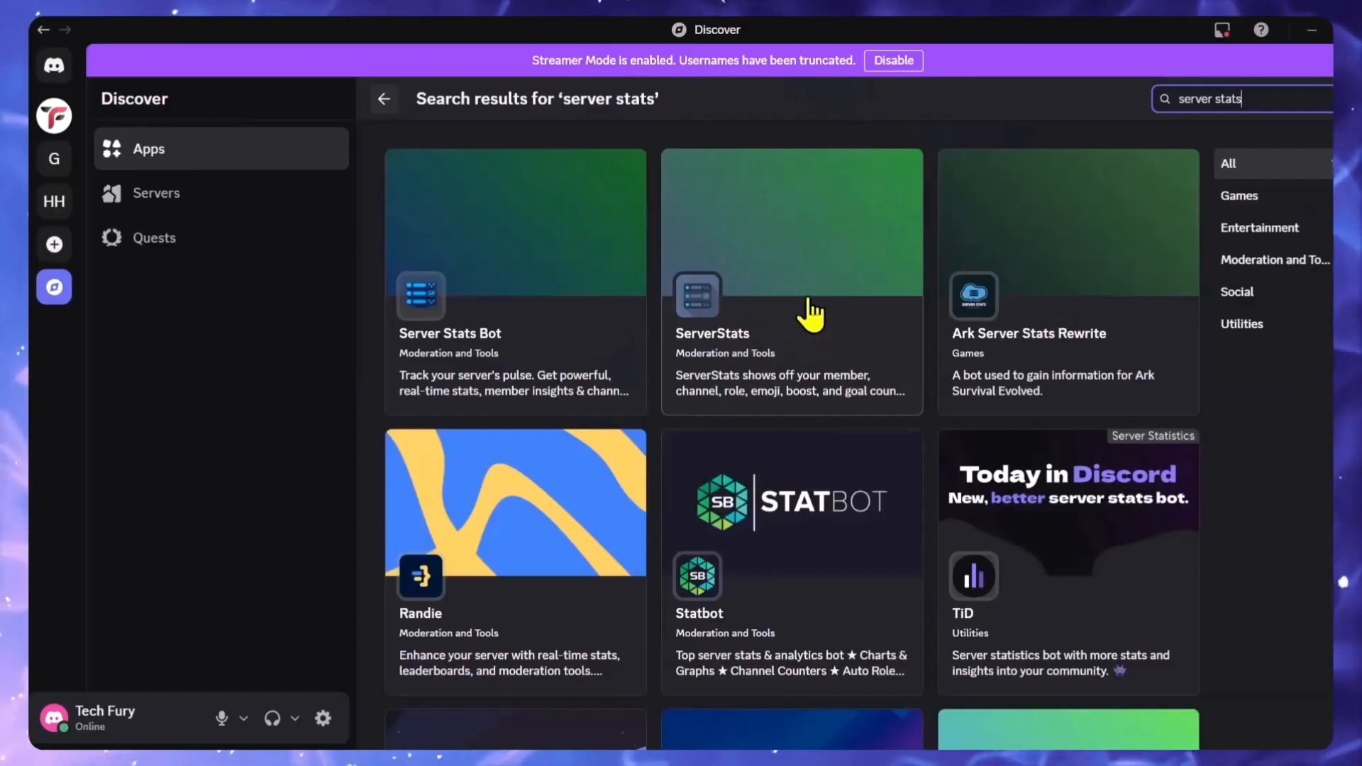
pyautogui.click(823, 219)
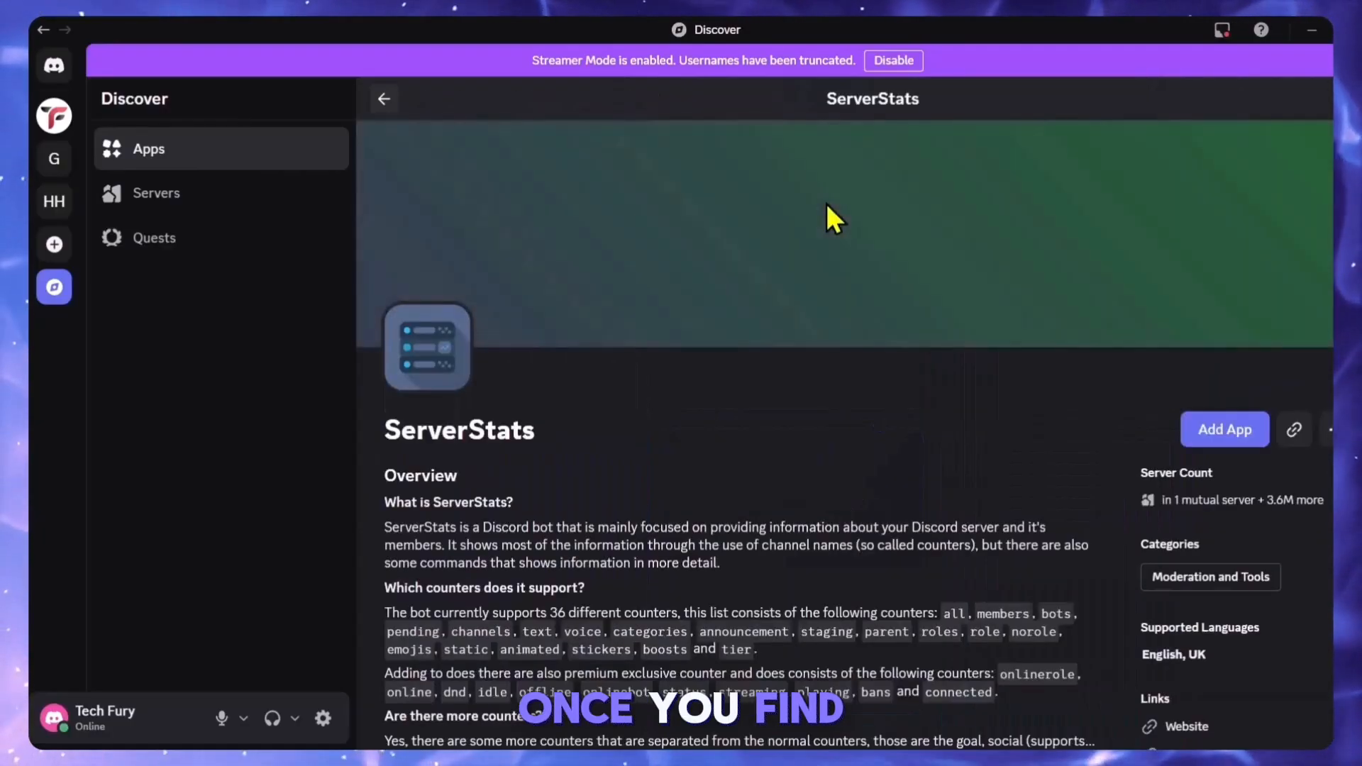
# Step: Add the ServerStats bot to the Tech Fury server, authorise all its requested permissions and return to the server
pyautogui.click(1211, 431)
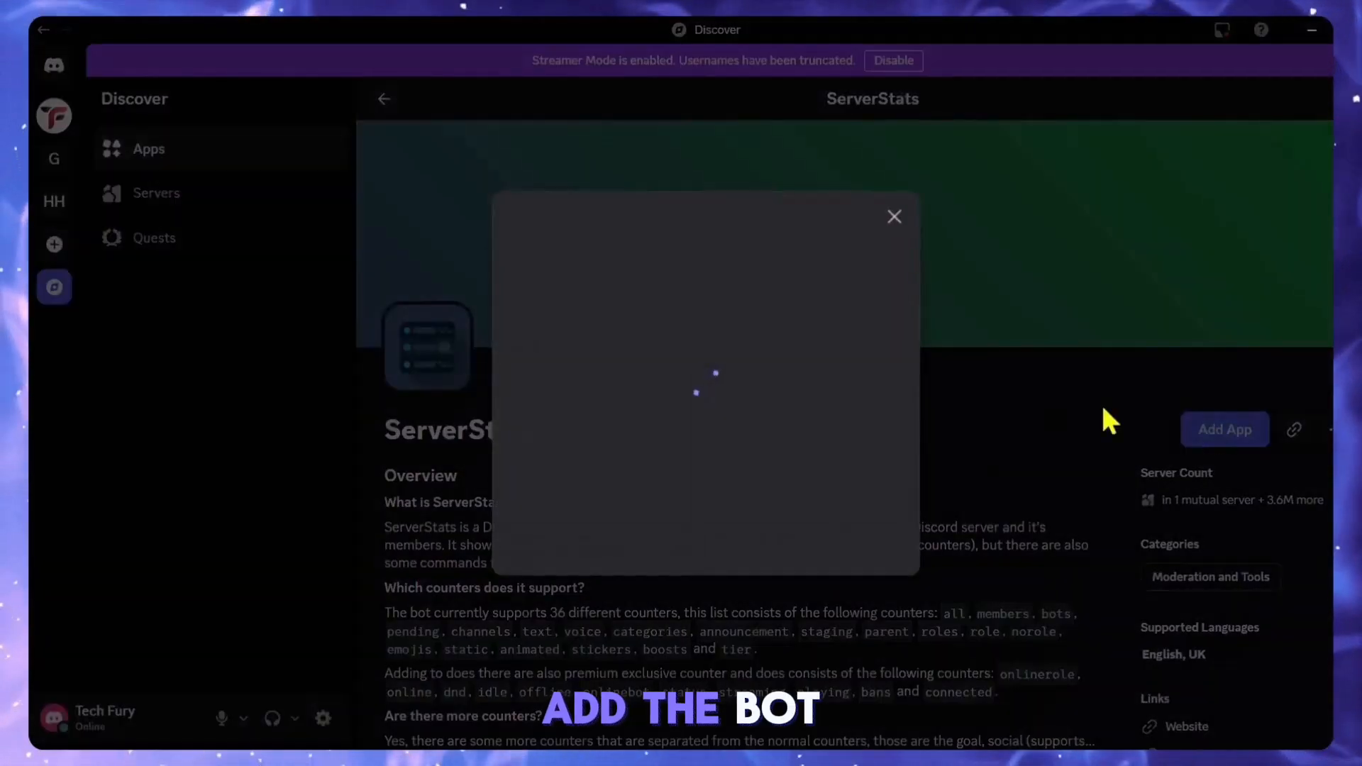
pyautogui.click(821, 638)
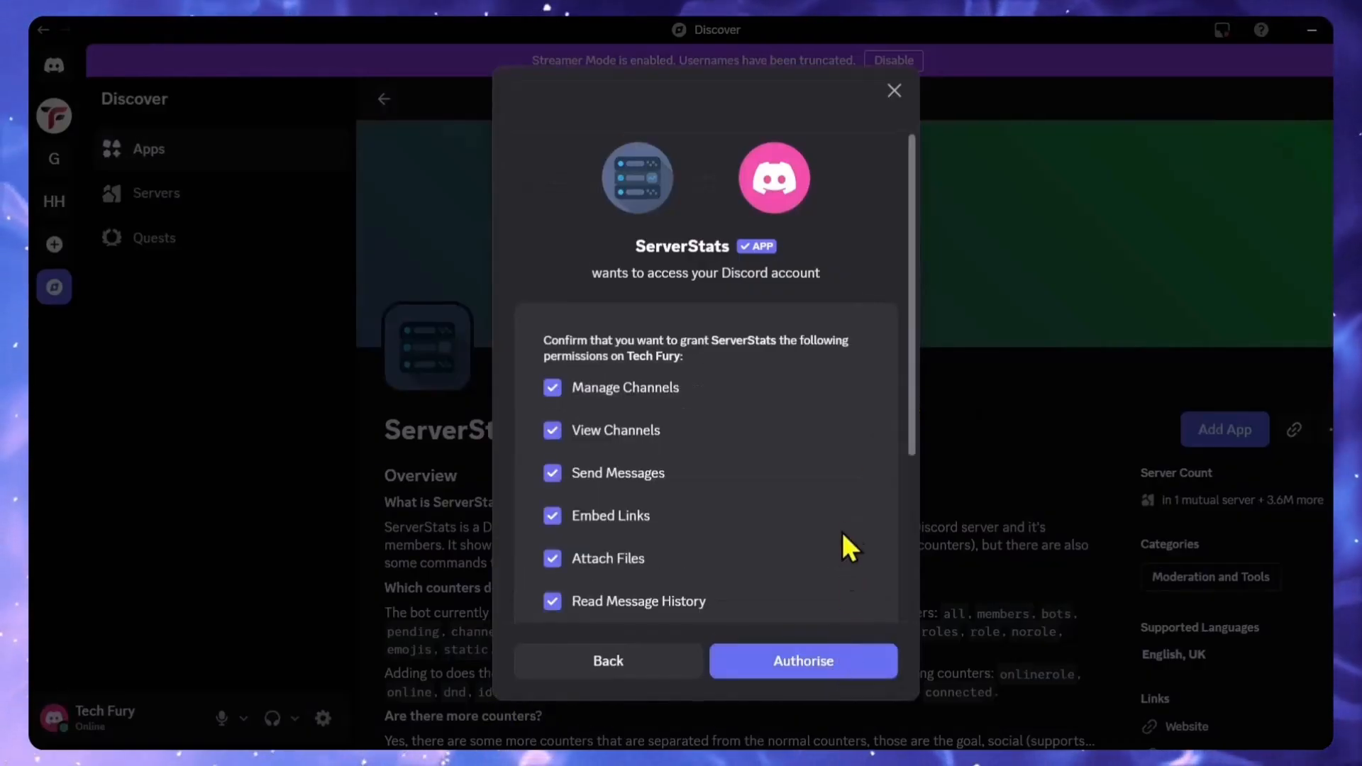
pyautogui.scroll(-3, 843, 521)
pyautogui.click(835, 677)
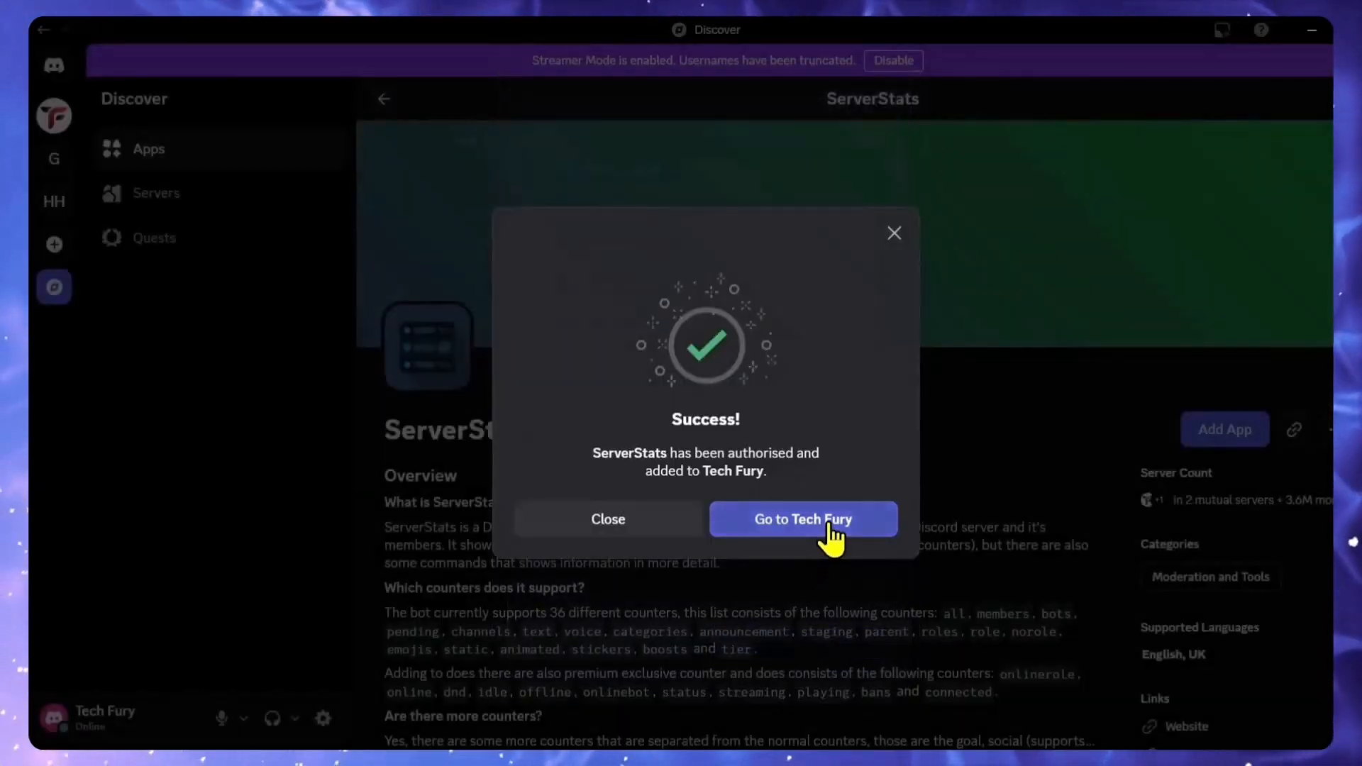
pyautogui.click(831, 536)
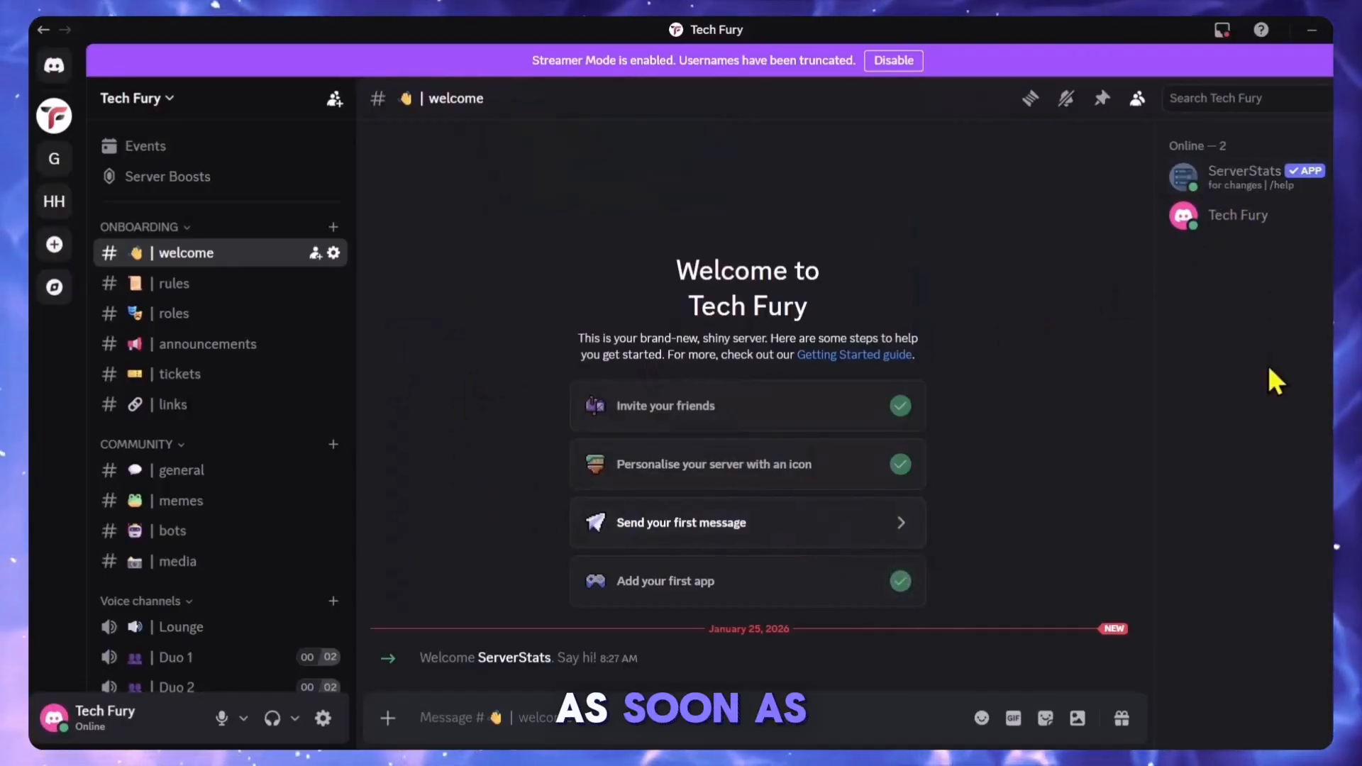
# Step: Assign the Bots role to the ServerStats app in the member list
pyautogui.rightClick(1245, 179)
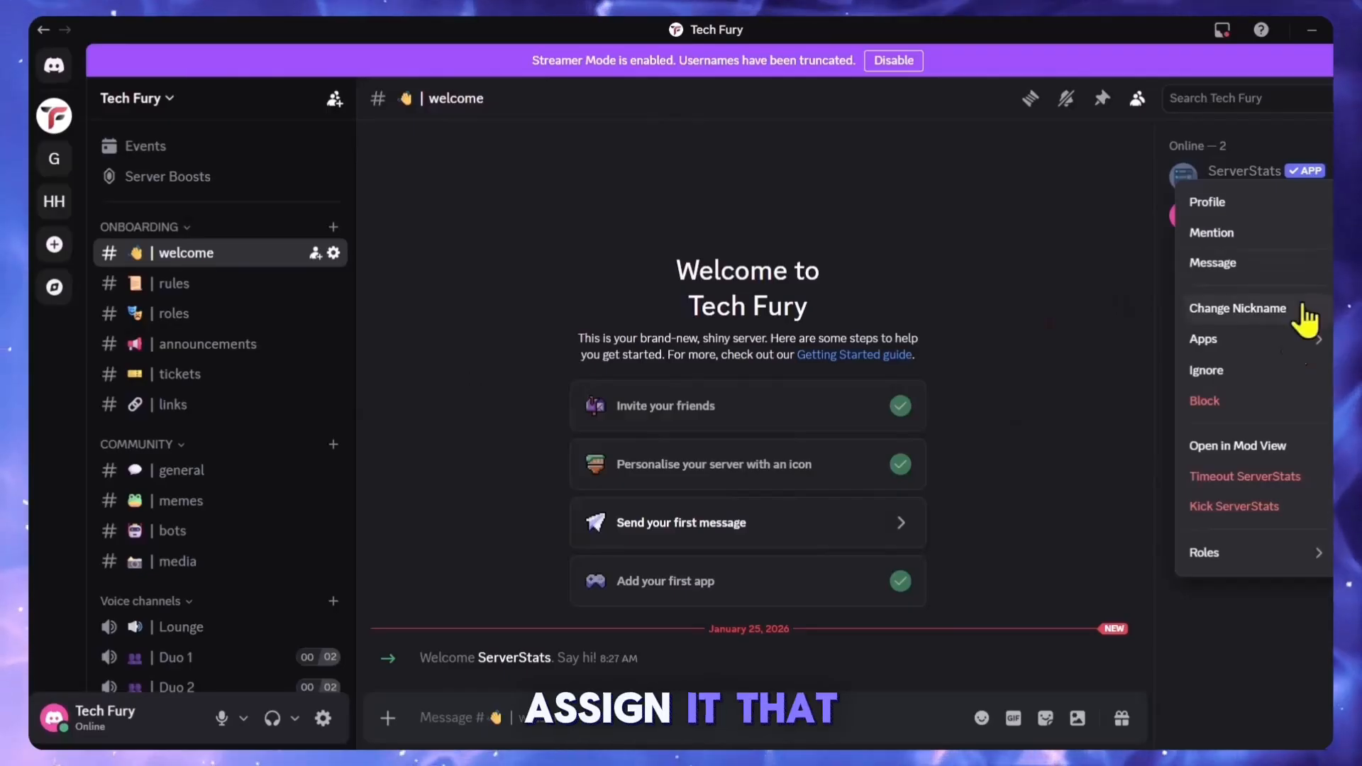
pyautogui.moveTo(1263, 553)
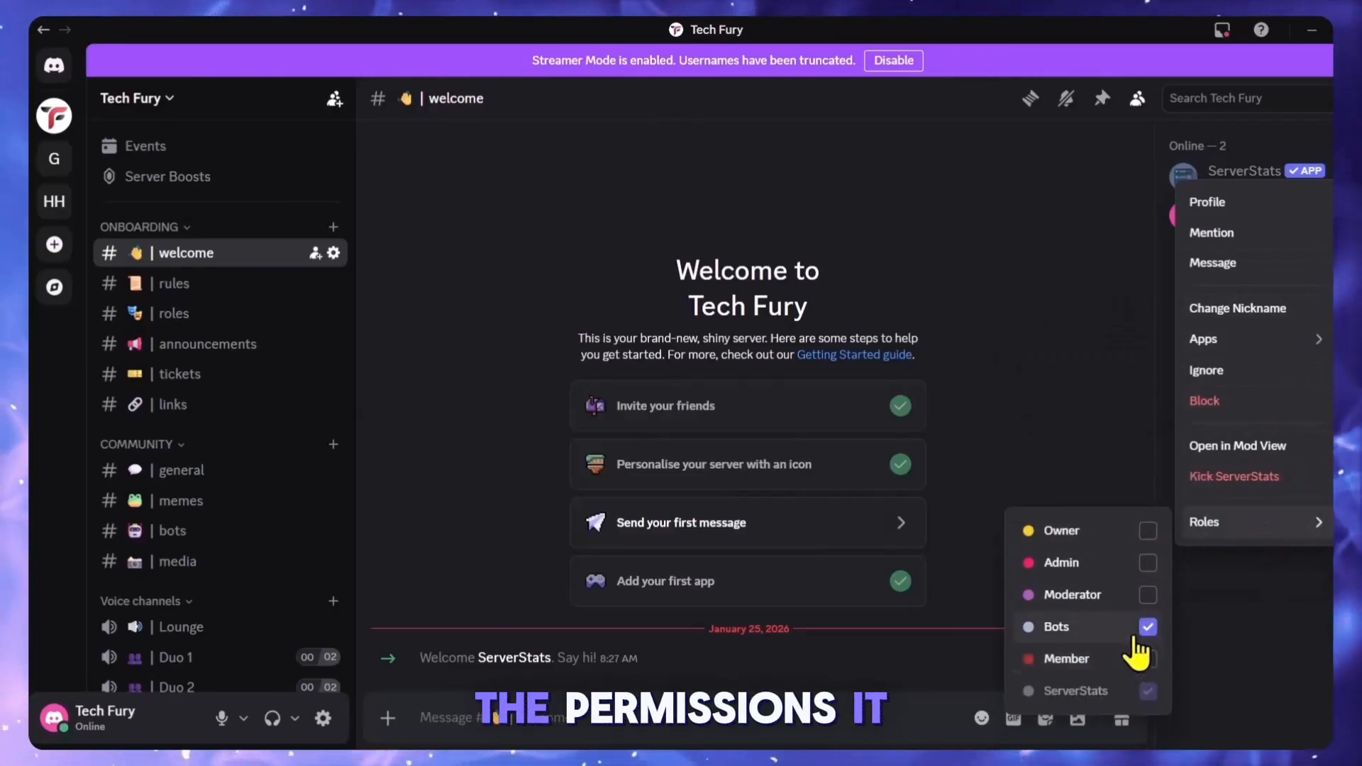
pyautogui.click(1083, 429)
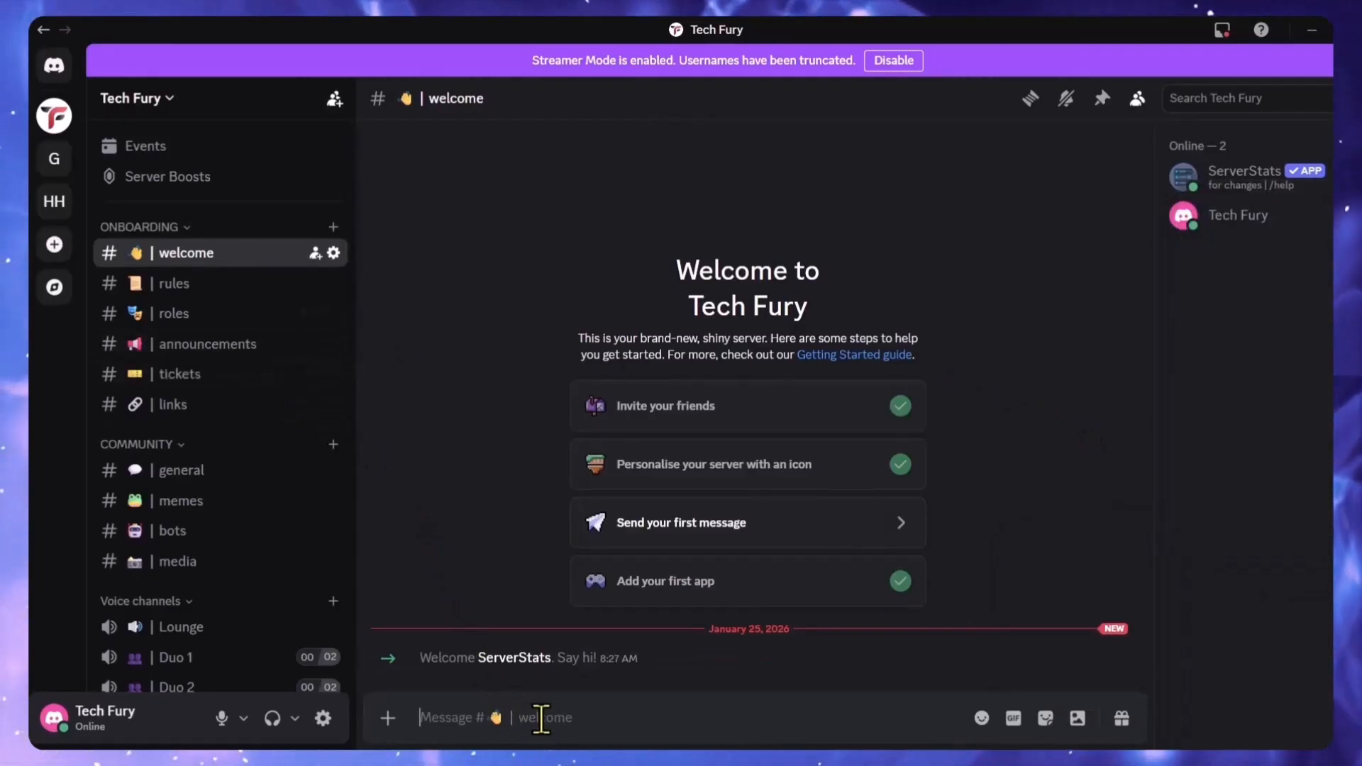
# Step: Run ServerStats' /counter create command in the welcome channel with counter "members and bots" and channel type "voice channel (recommended)"
pyautogui.write('/')
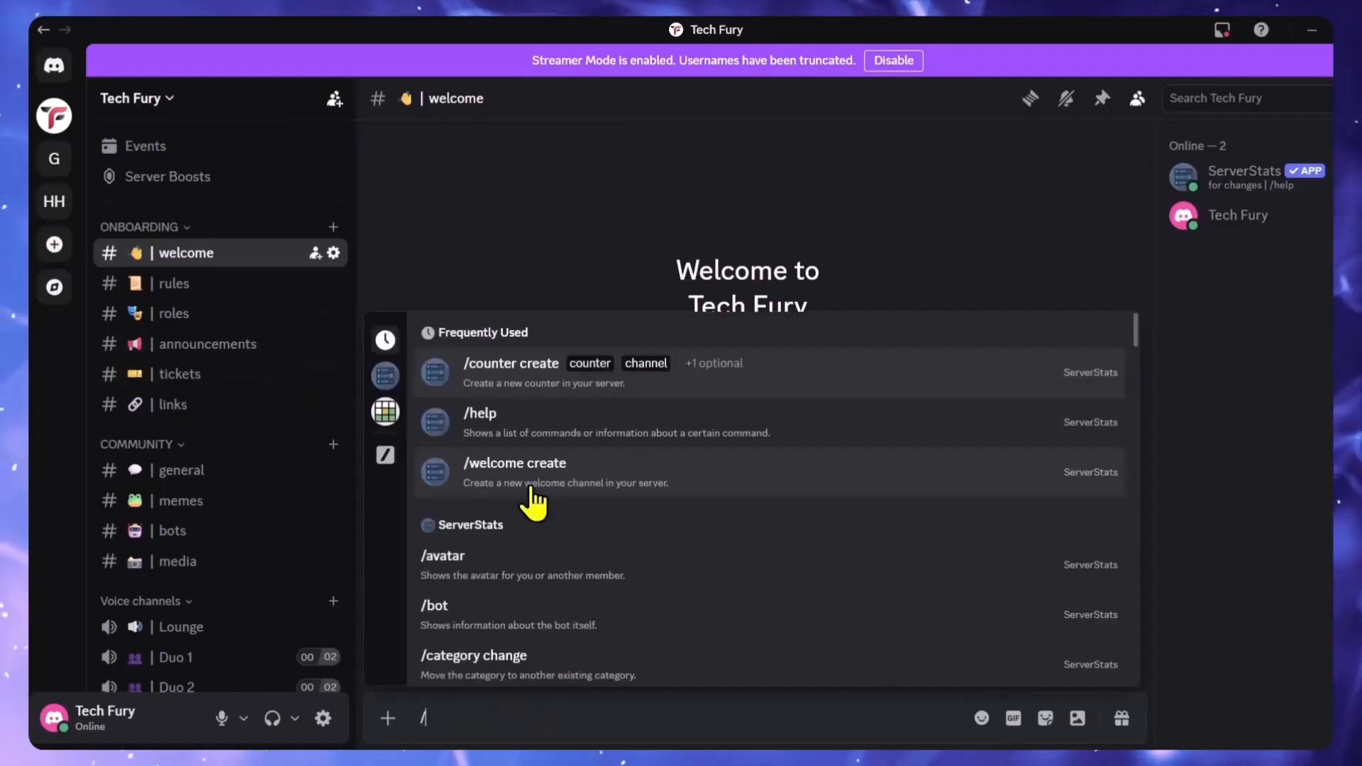
pyautogui.write('counte')
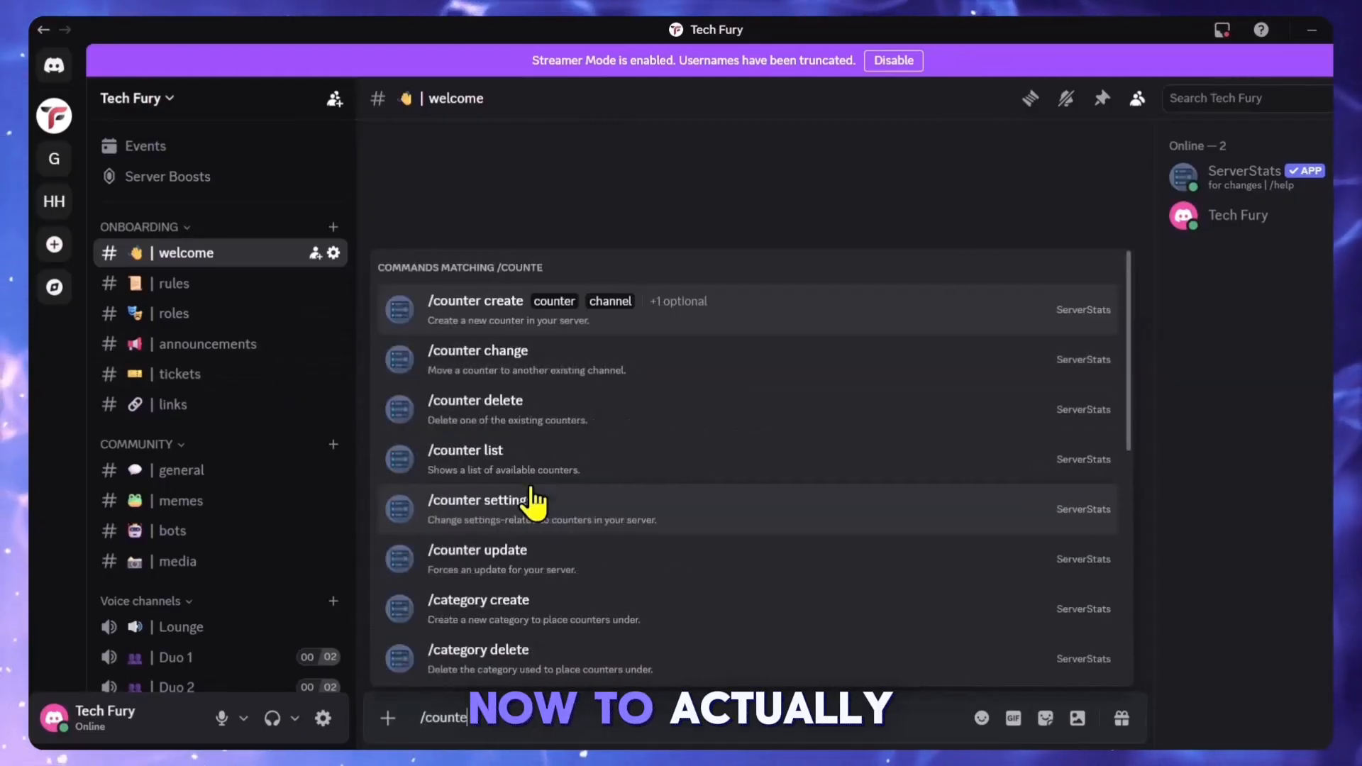
pyautogui.write('r create')
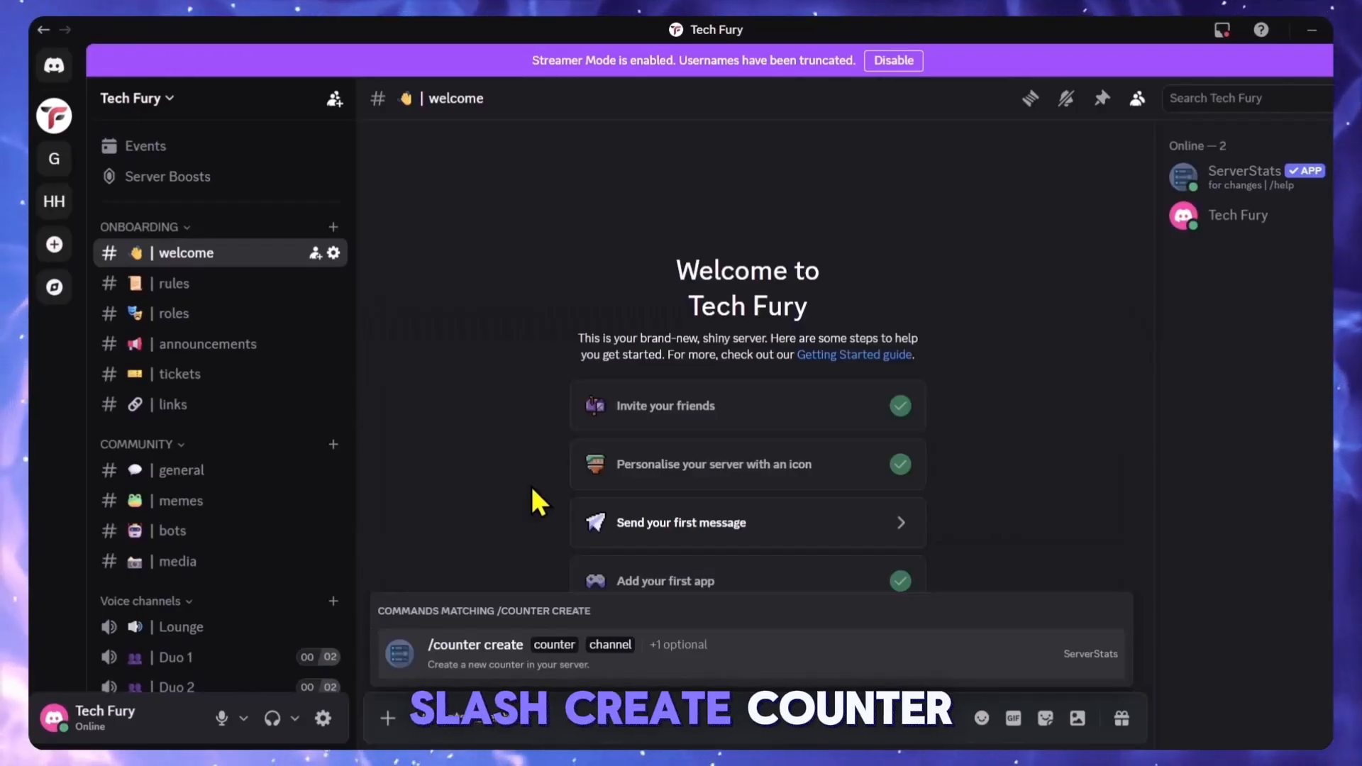
pyautogui.press('Tab')
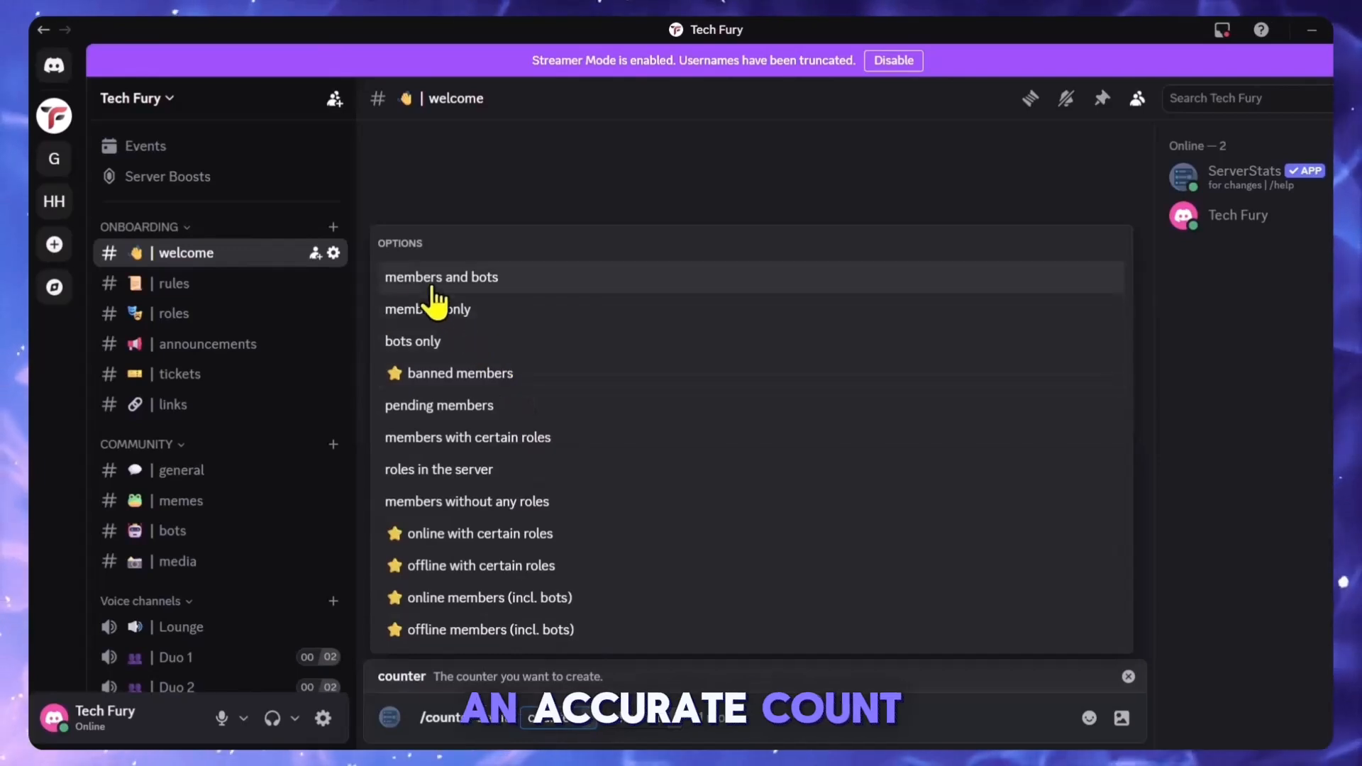
pyautogui.click(564, 284)
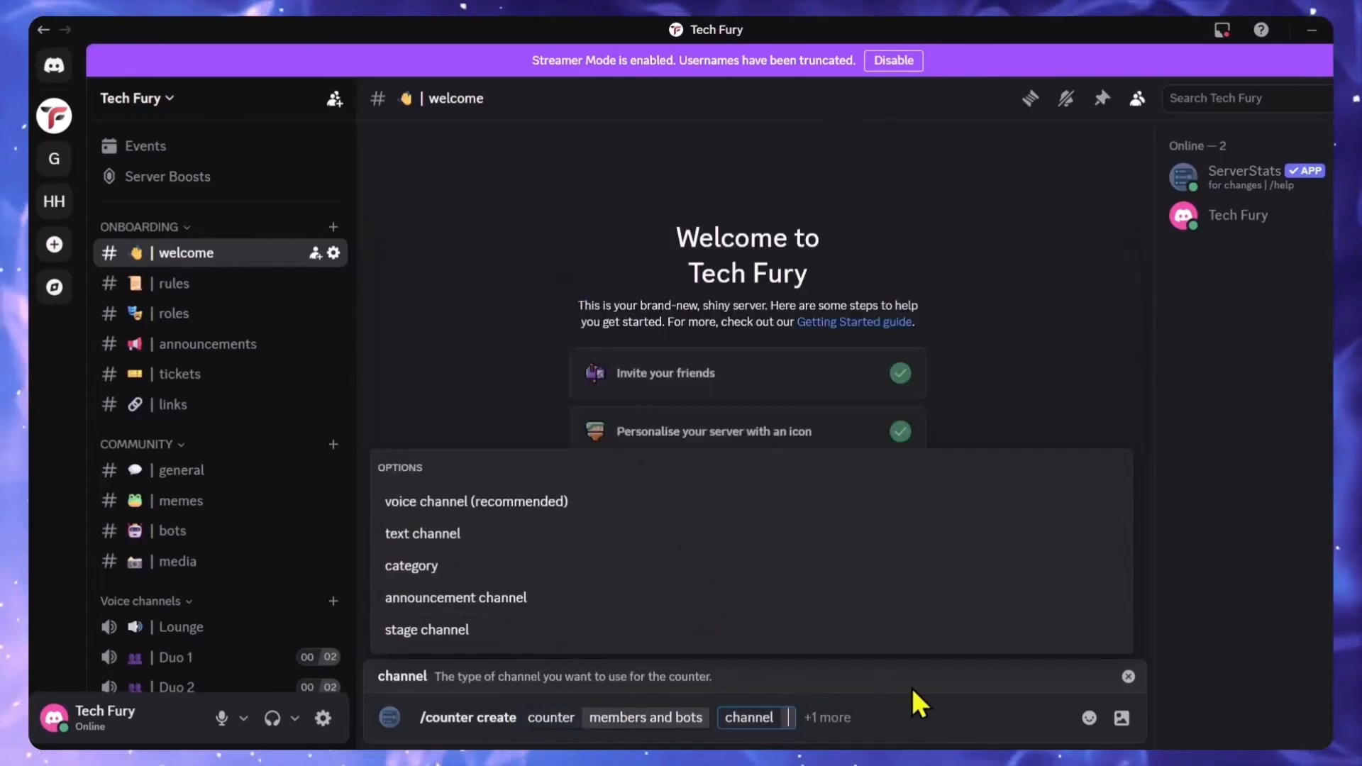
pyautogui.write('v')
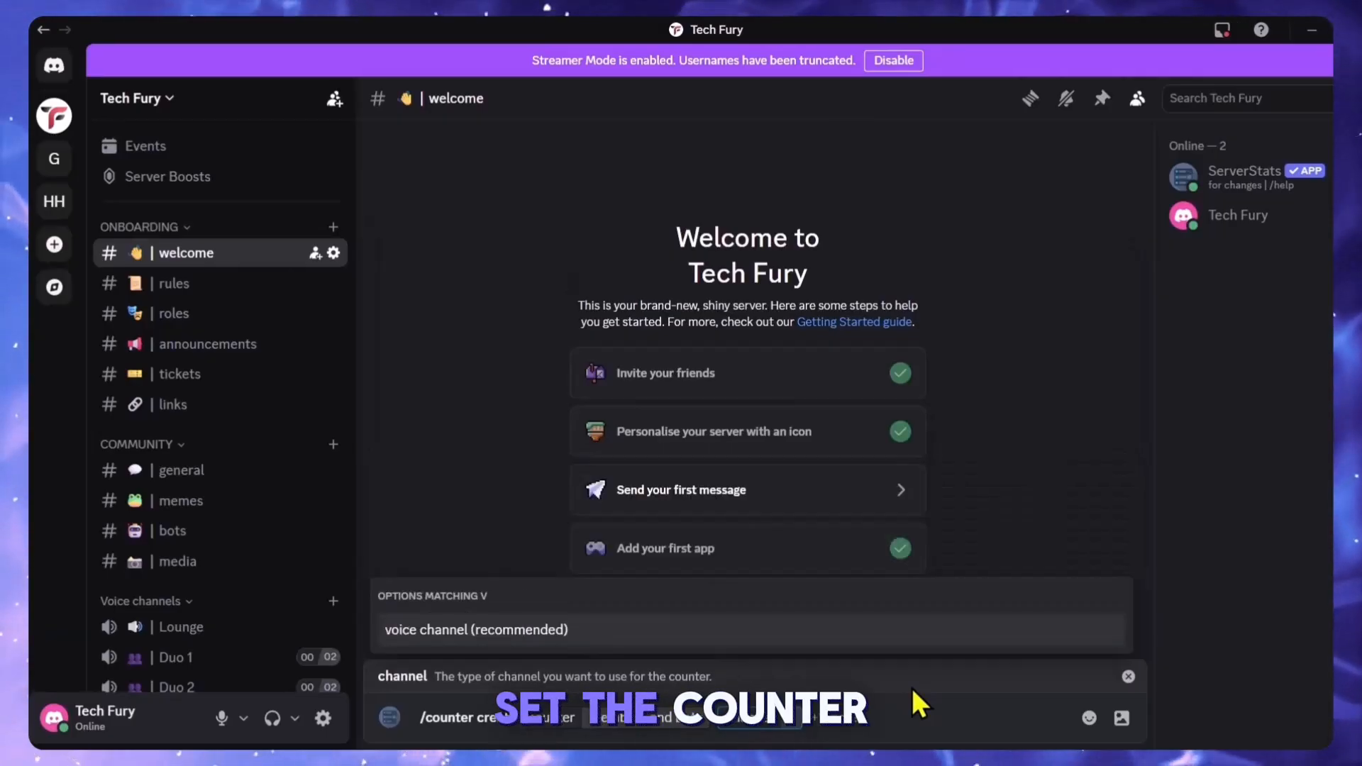
pyautogui.press('BackSpace')
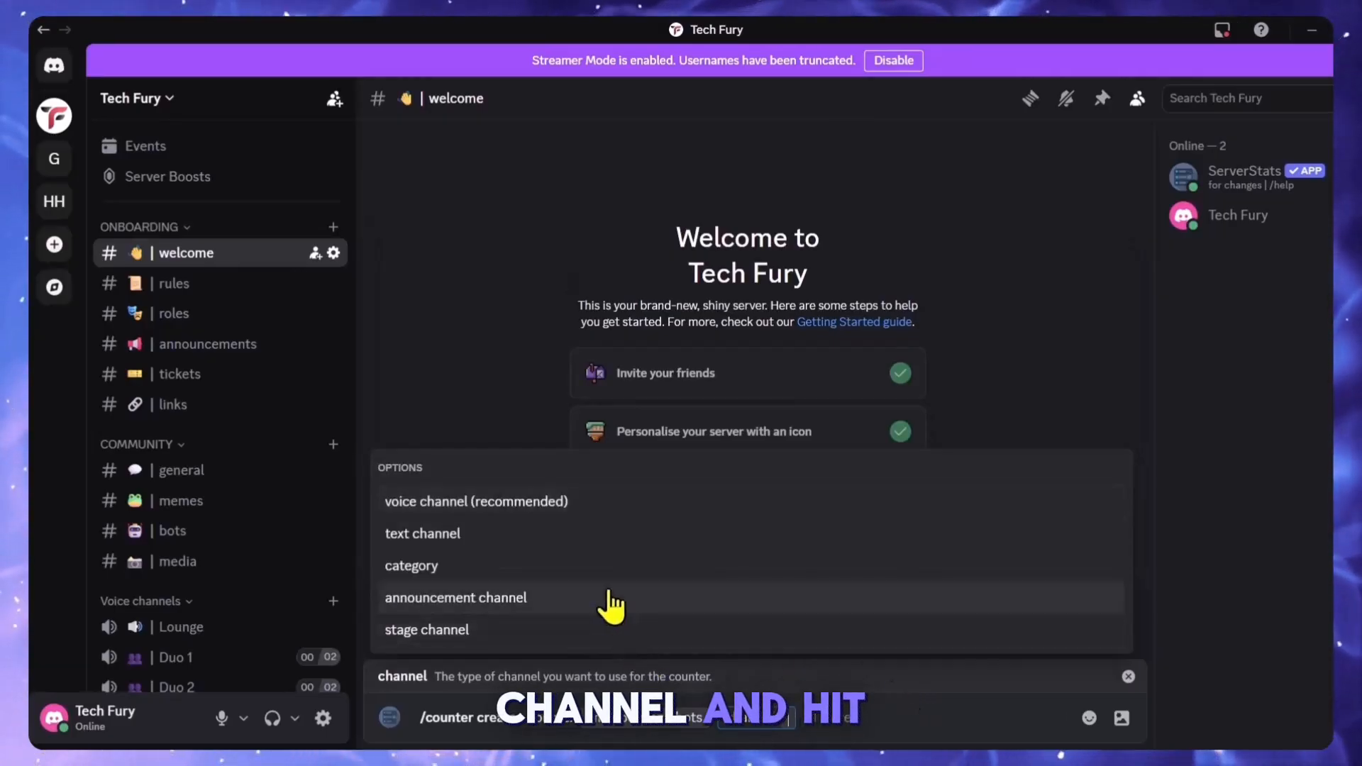
pyautogui.click(546, 504)
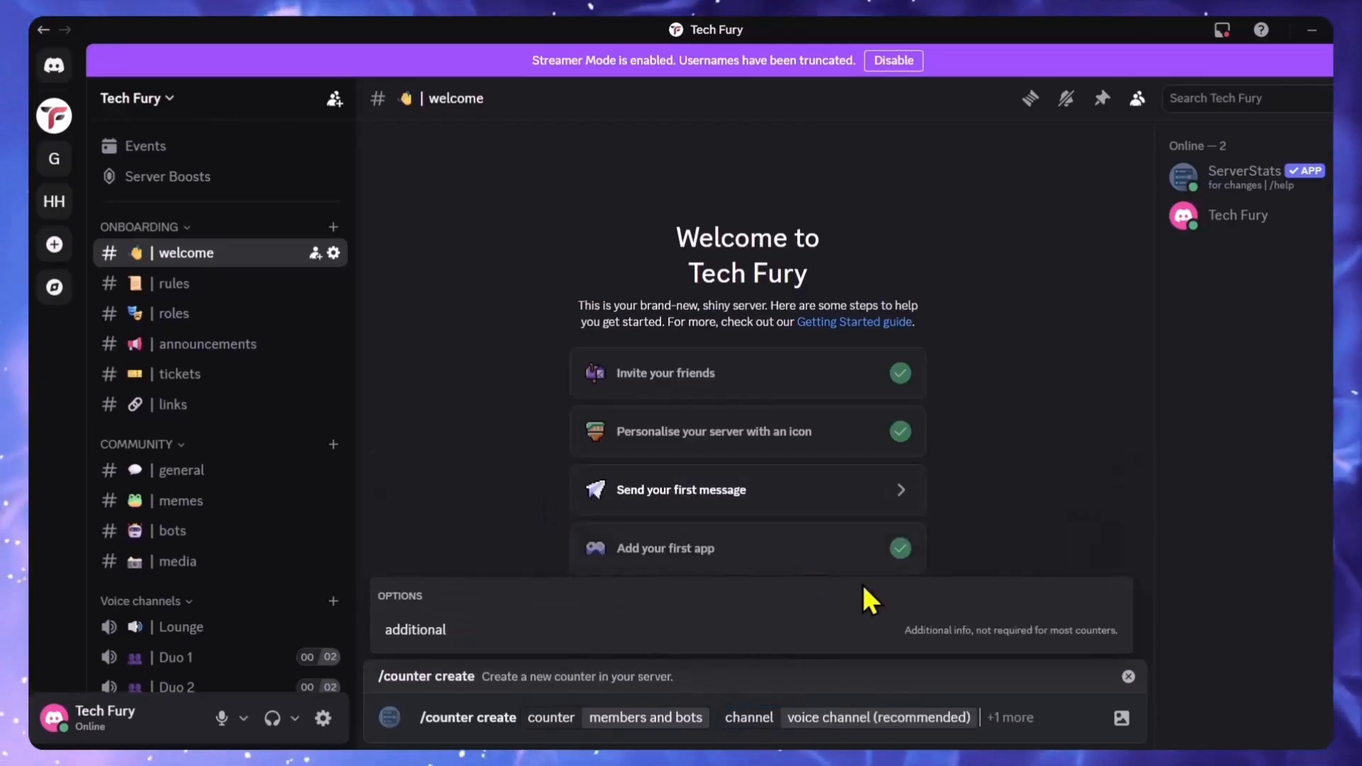
pyautogui.press('Return')
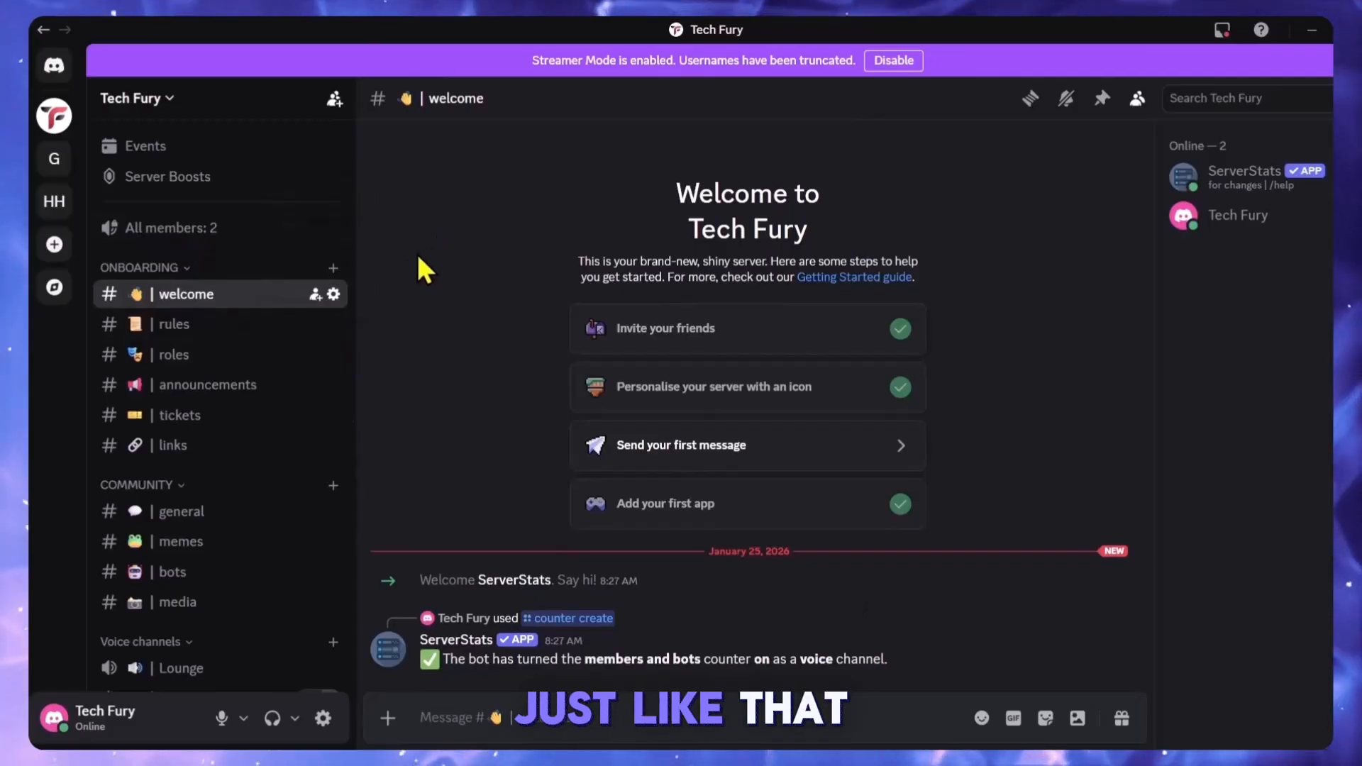
# Step: Rename the new member counter channel to "👥 | Members : 2" and save the change
pyautogui.rightClick(138, 226)
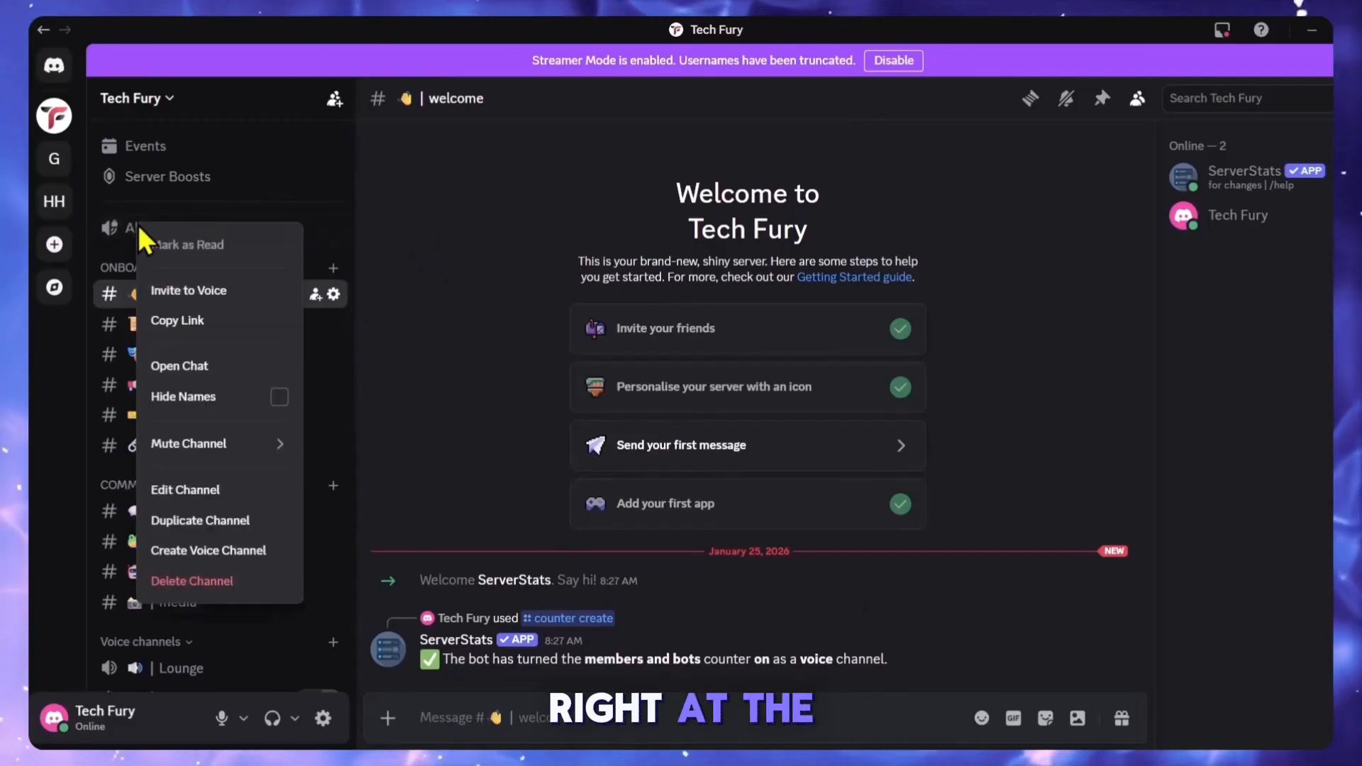
pyautogui.click(220, 491)
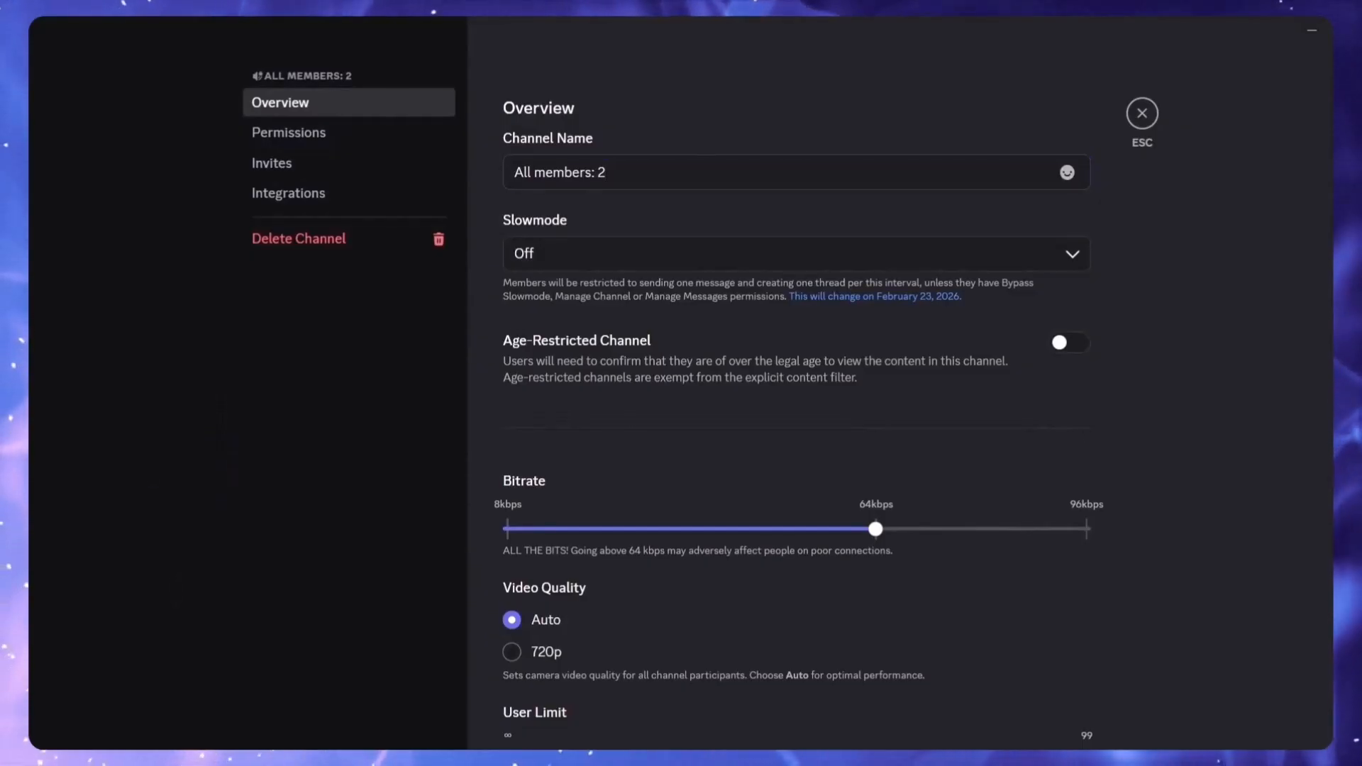
pyautogui.click(581, 172)
pyautogui.write('👥 | Members')
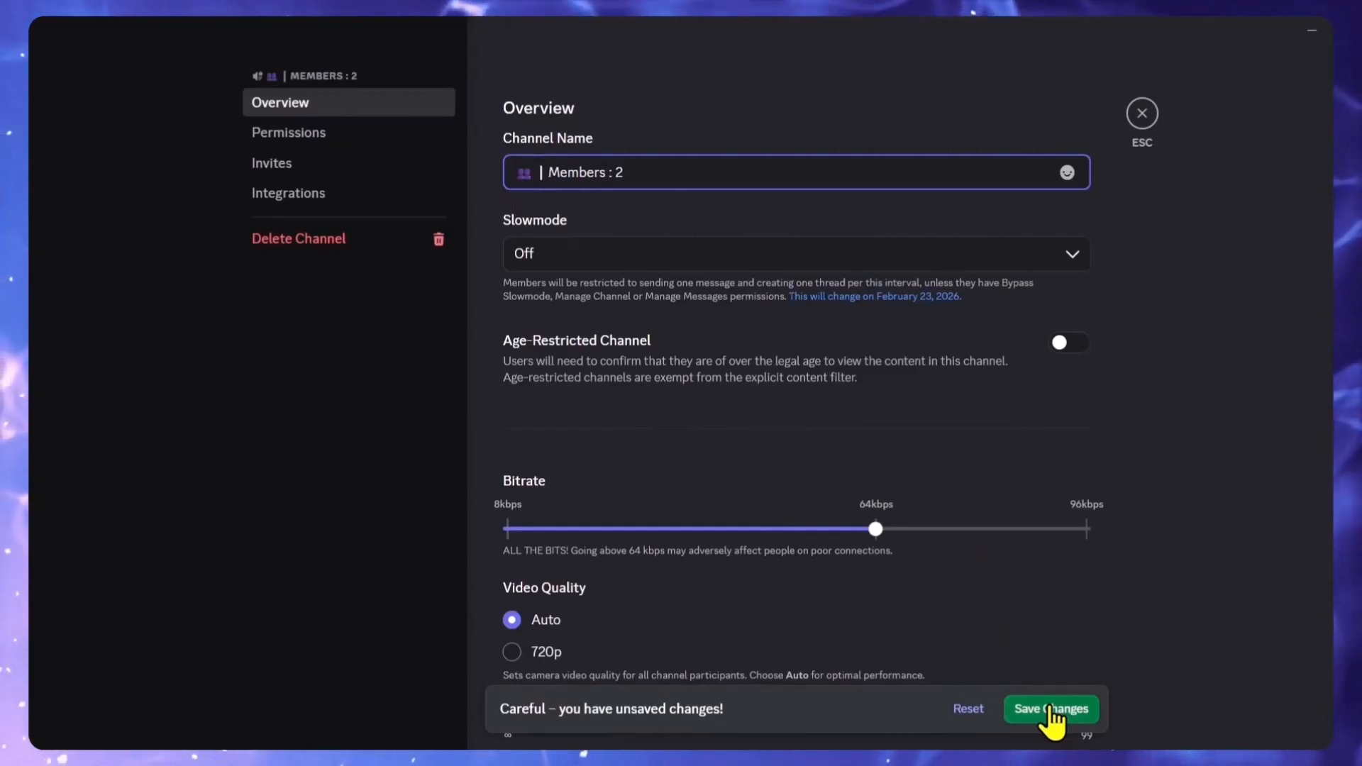
pyautogui.click(1051, 710)
pyautogui.click(1142, 116)
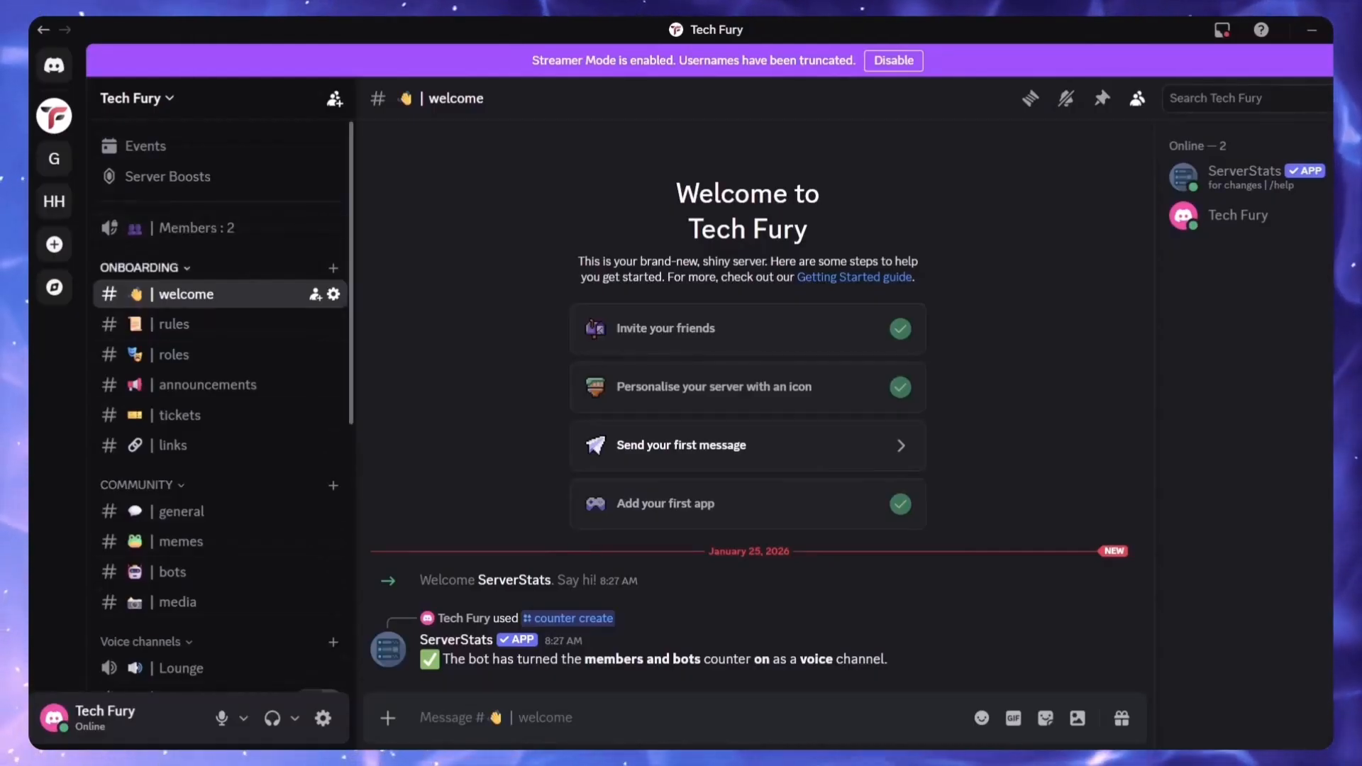
# Step: Create a non-private category named "⭐ | Stats"
pyautogui.click(135, 98)
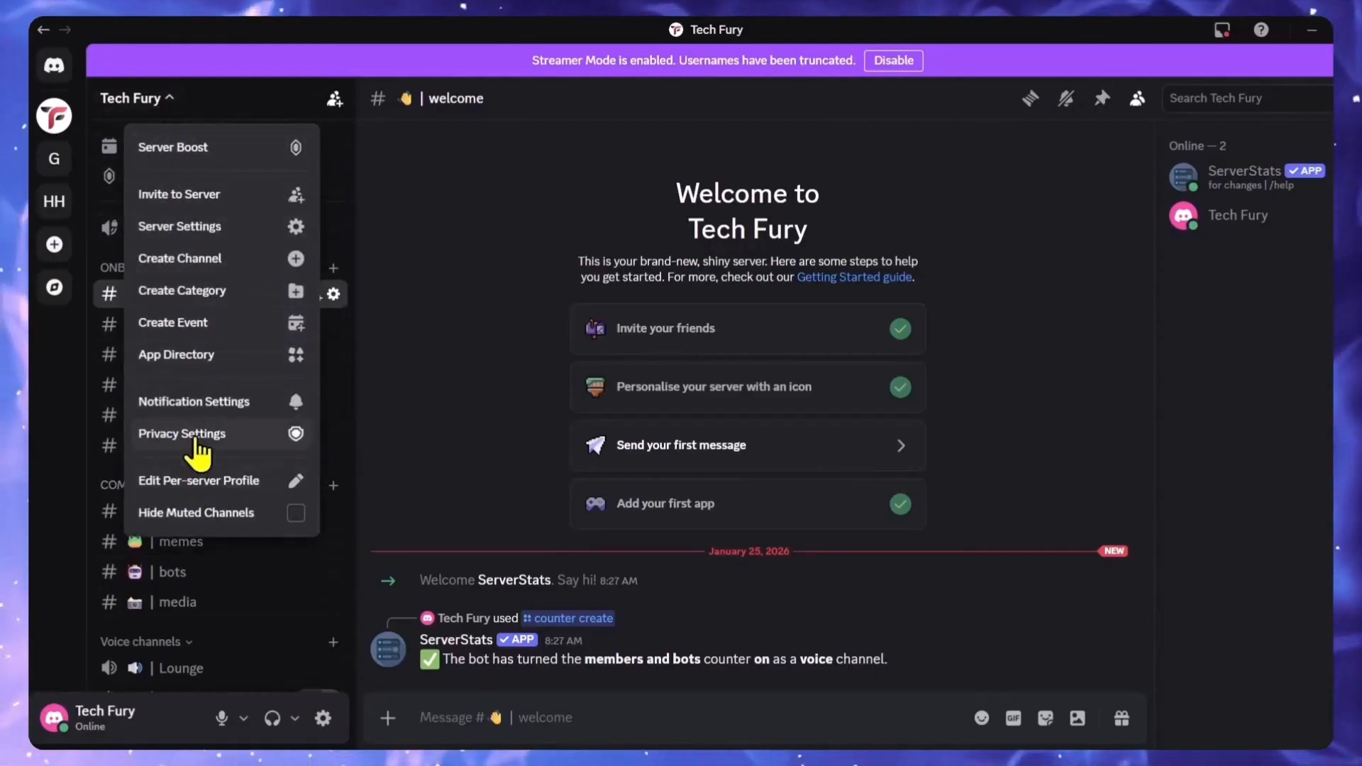
pyautogui.click(208, 291)
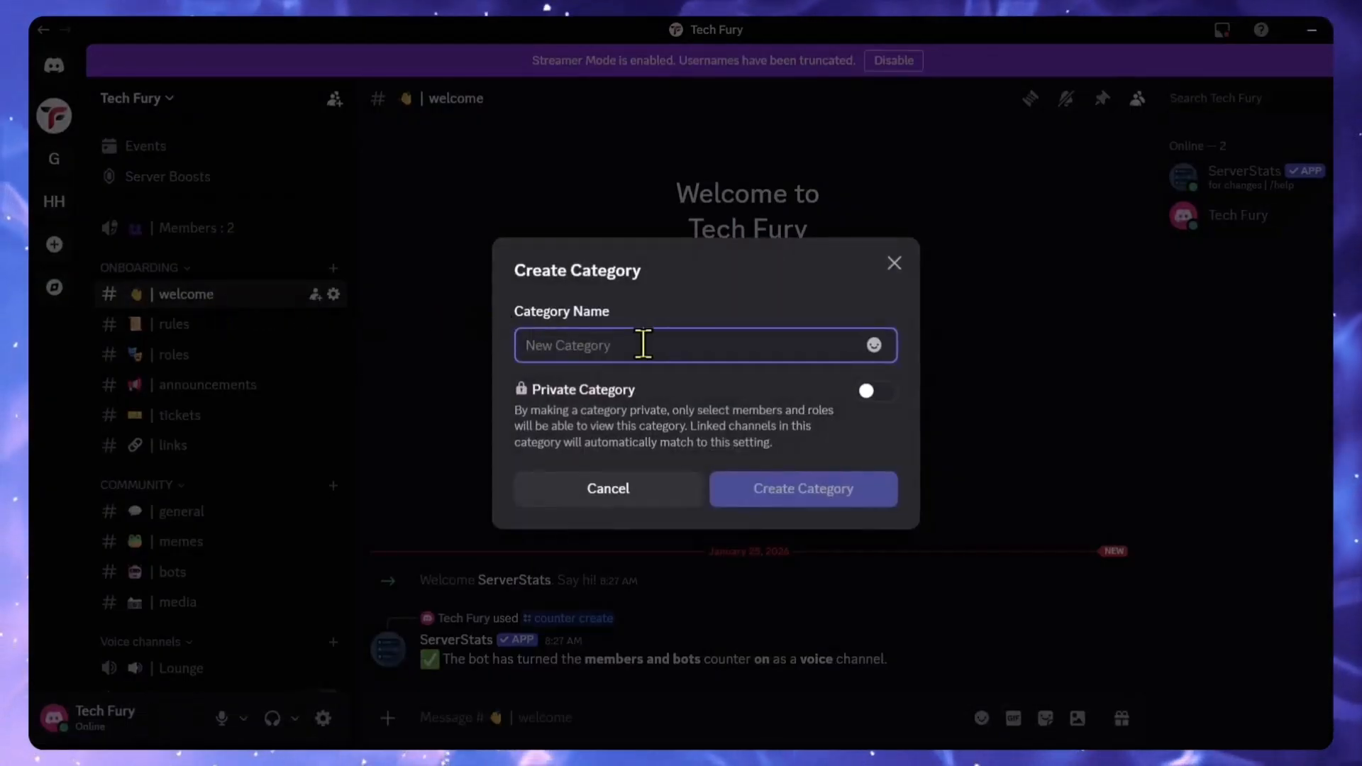
pyautogui.write('⭐ | Stats')
pyautogui.click(794, 503)
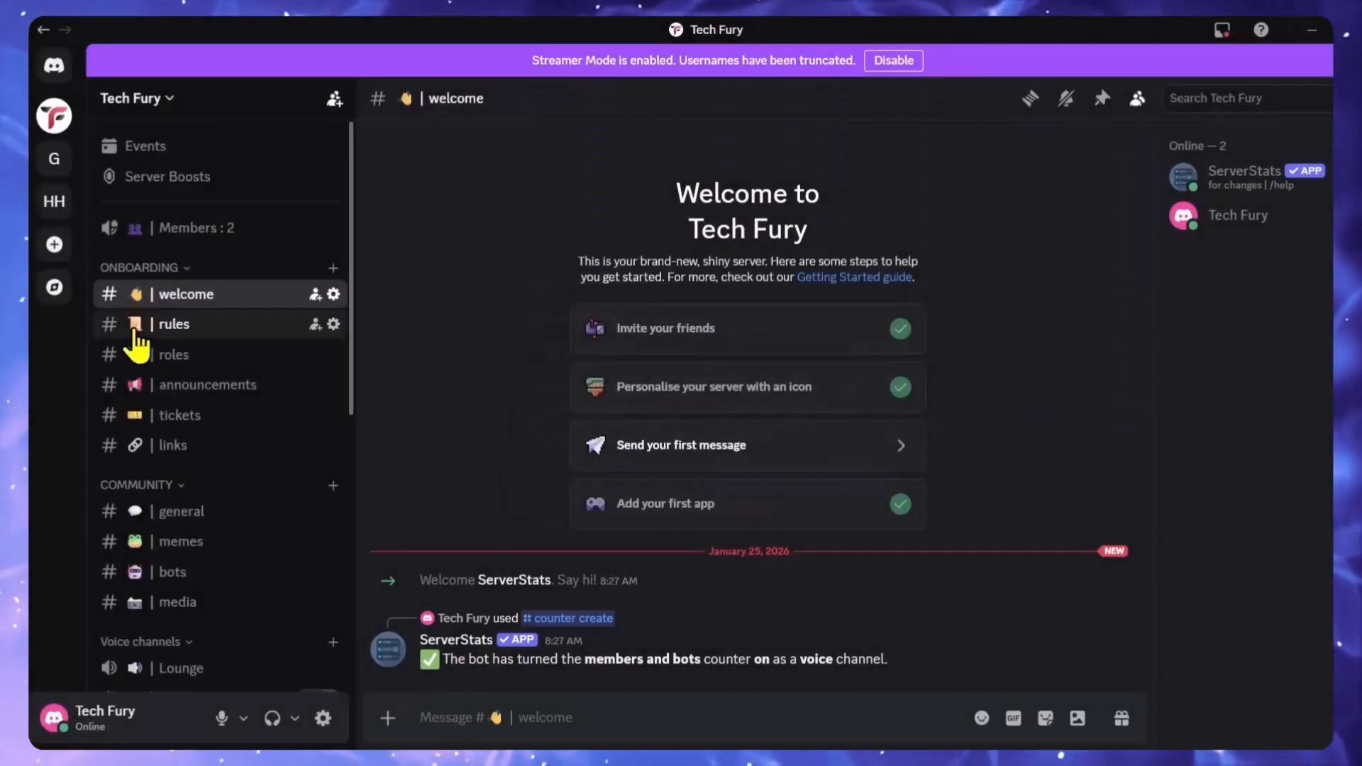
# Step: Move the Stats category above Onboarding in the channel list, with the Members counter channel placed under it
pyautogui.scroll(-8, 227, 480)
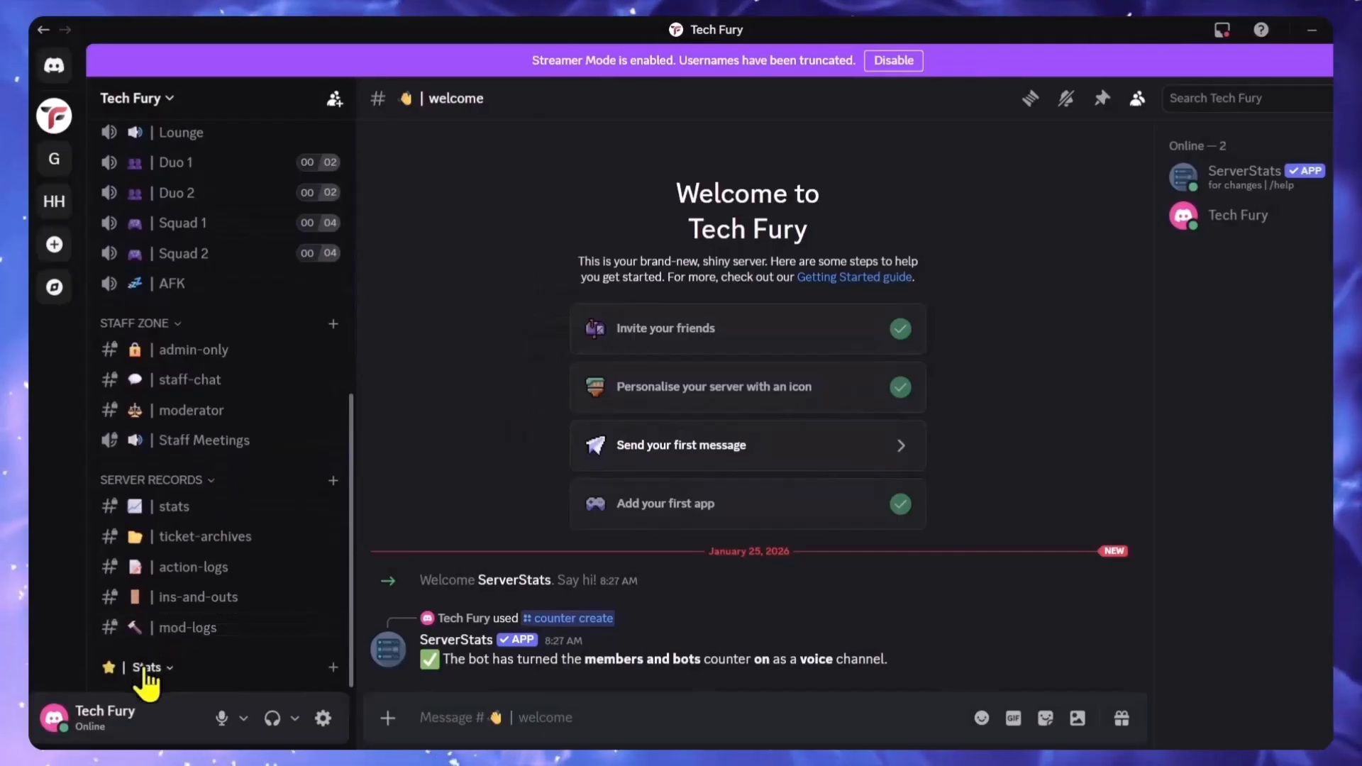
pyautogui.moveTo(145, 681); pyautogui.dragTo(152, 322)
pyautogui.scroll(4, 154, 543)
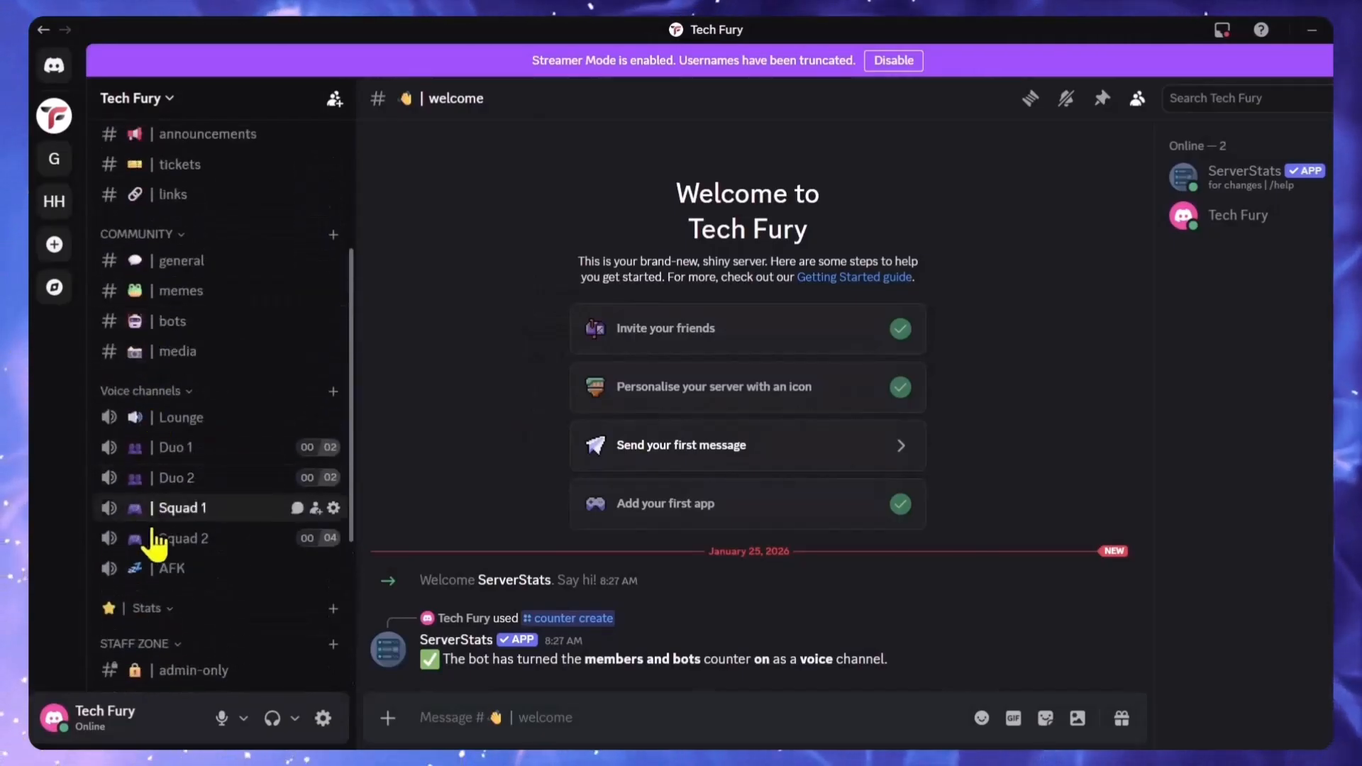
pyautogui.moveTo(147, 610); pyautogui.dragTo(151, 243)
pyautogui.scroll(4, 154, 283)
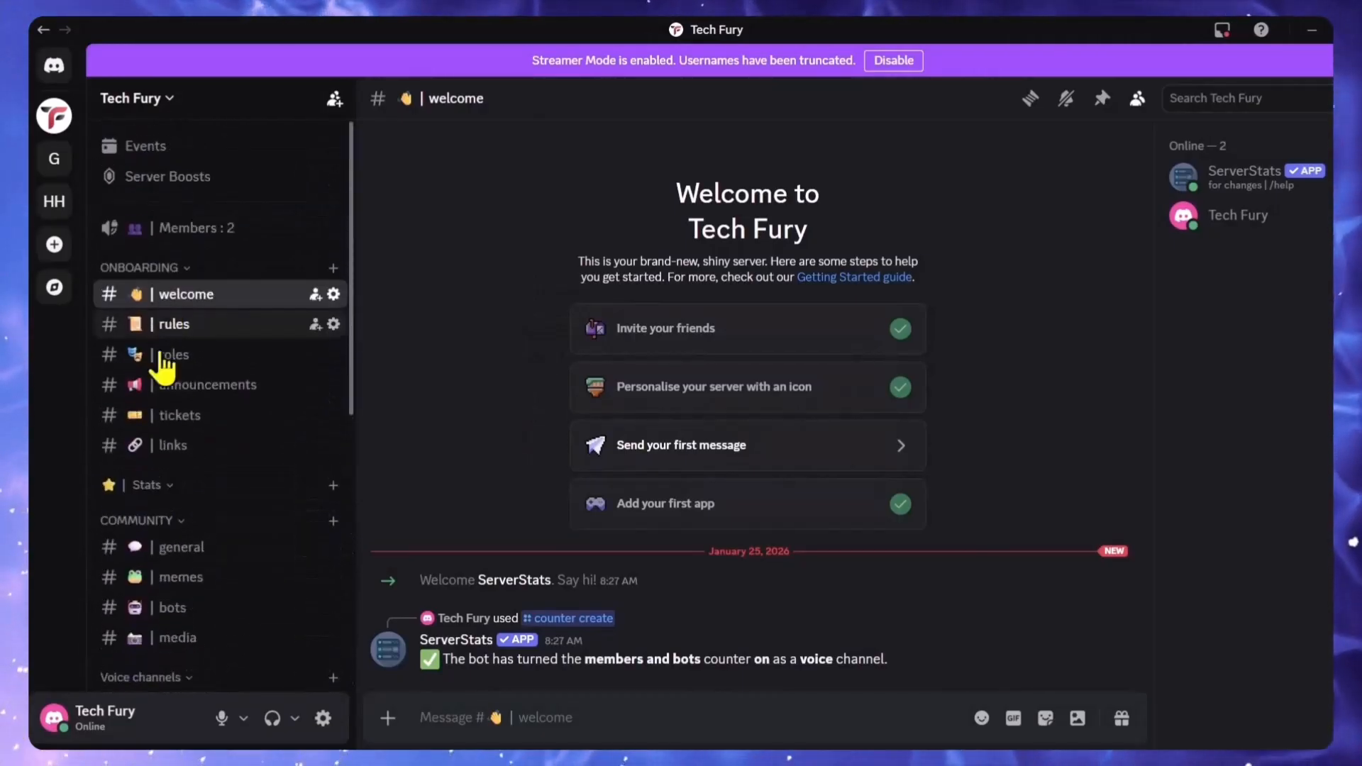
pyautogui.moveTo(146, 486)
pyautogui.mouseDown()
pyautogui.moveTo(139, 216)
pyautogui.moveTo(140, 245)
pyautogui.moveTo(182, 259)
pyautogui.mouseUp()
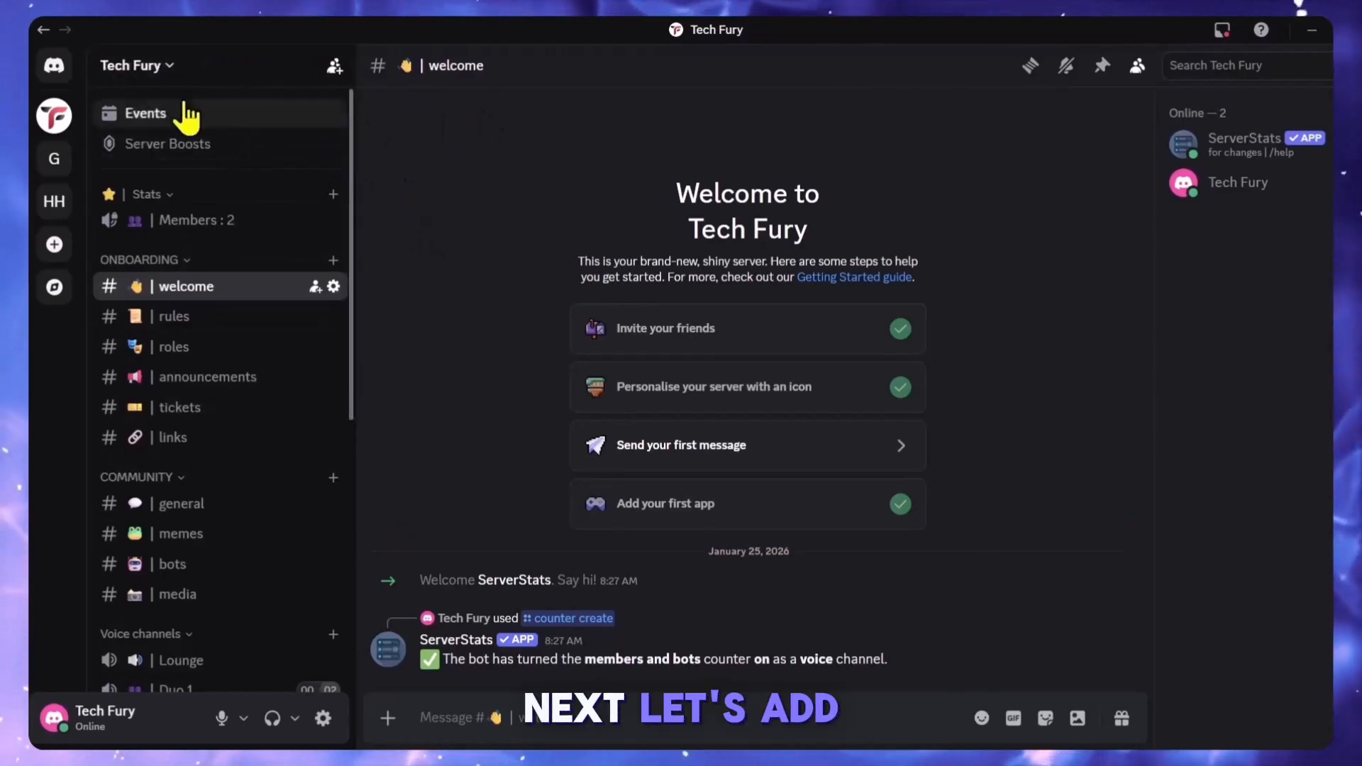
# Step: Search the App Directory for "sapphaire" and open the page of the multi-purpose Sapphire bot
pyautogui.click(135, 64)
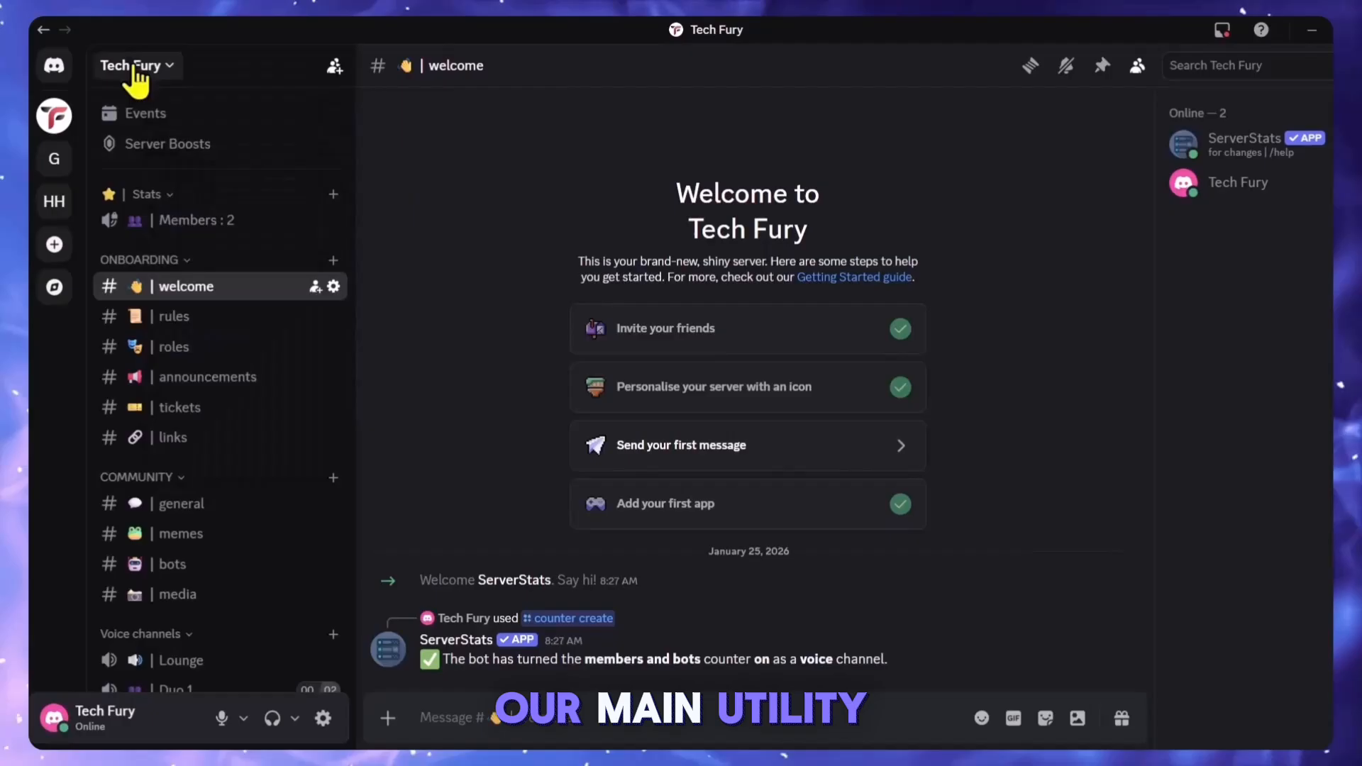
pyautogui.click(128, 65)
pyautogui.click(199, 321)
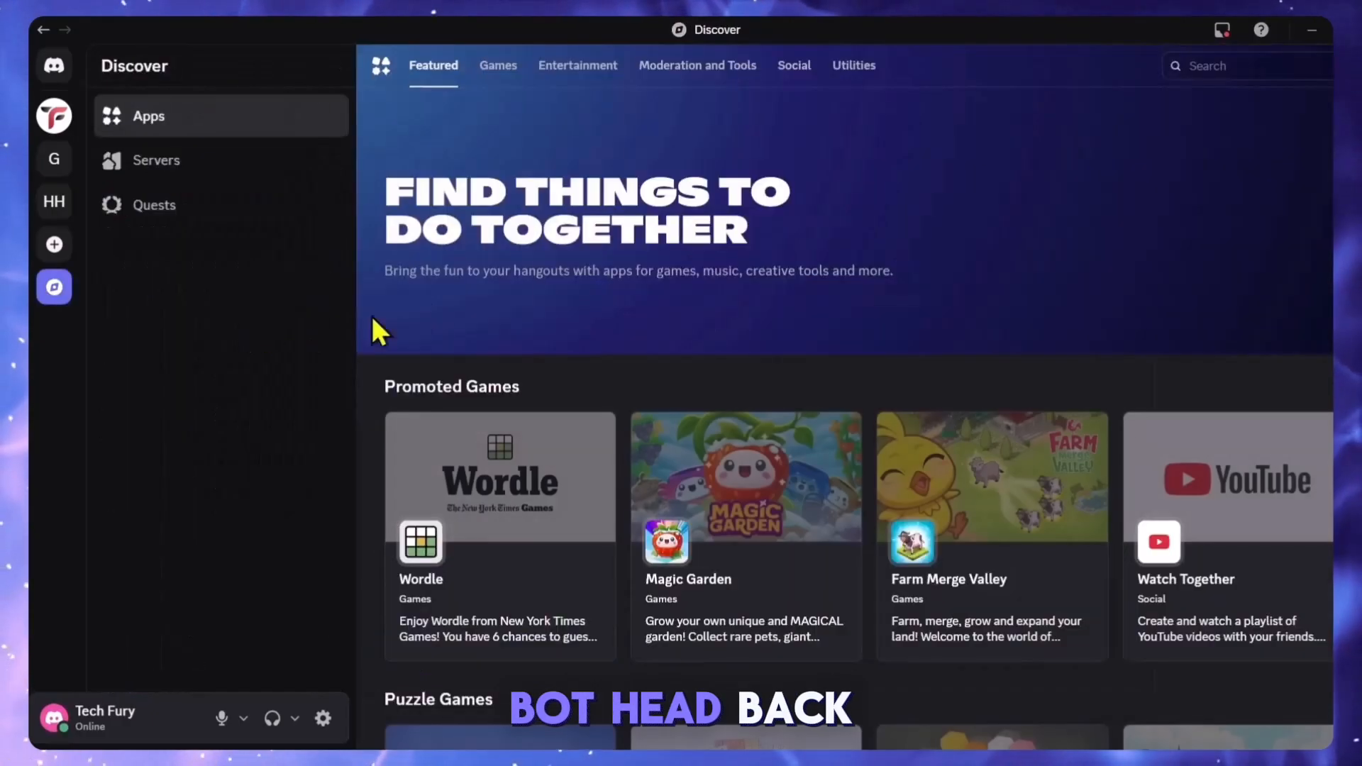
pyautogui.click(1248, 69)
pyautogui.write('s')
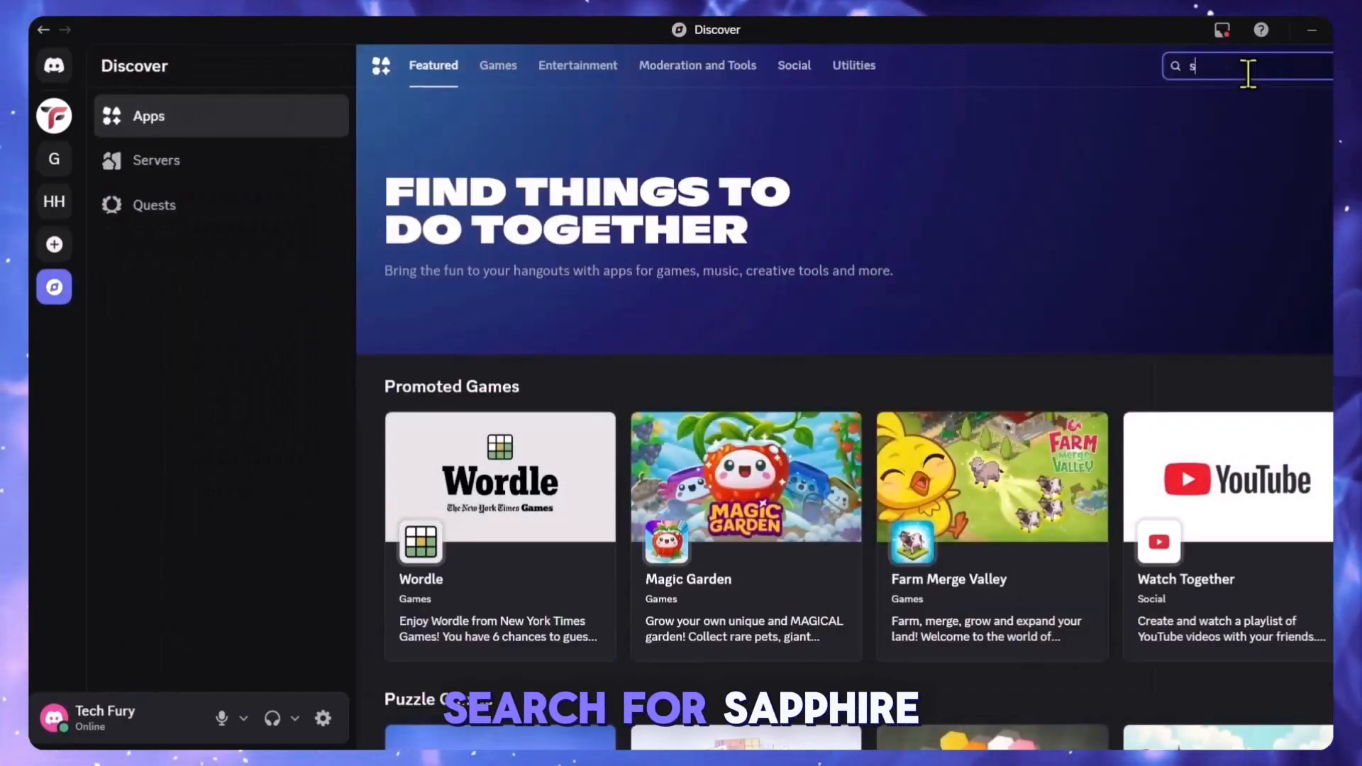
pyautogui.write('apph')
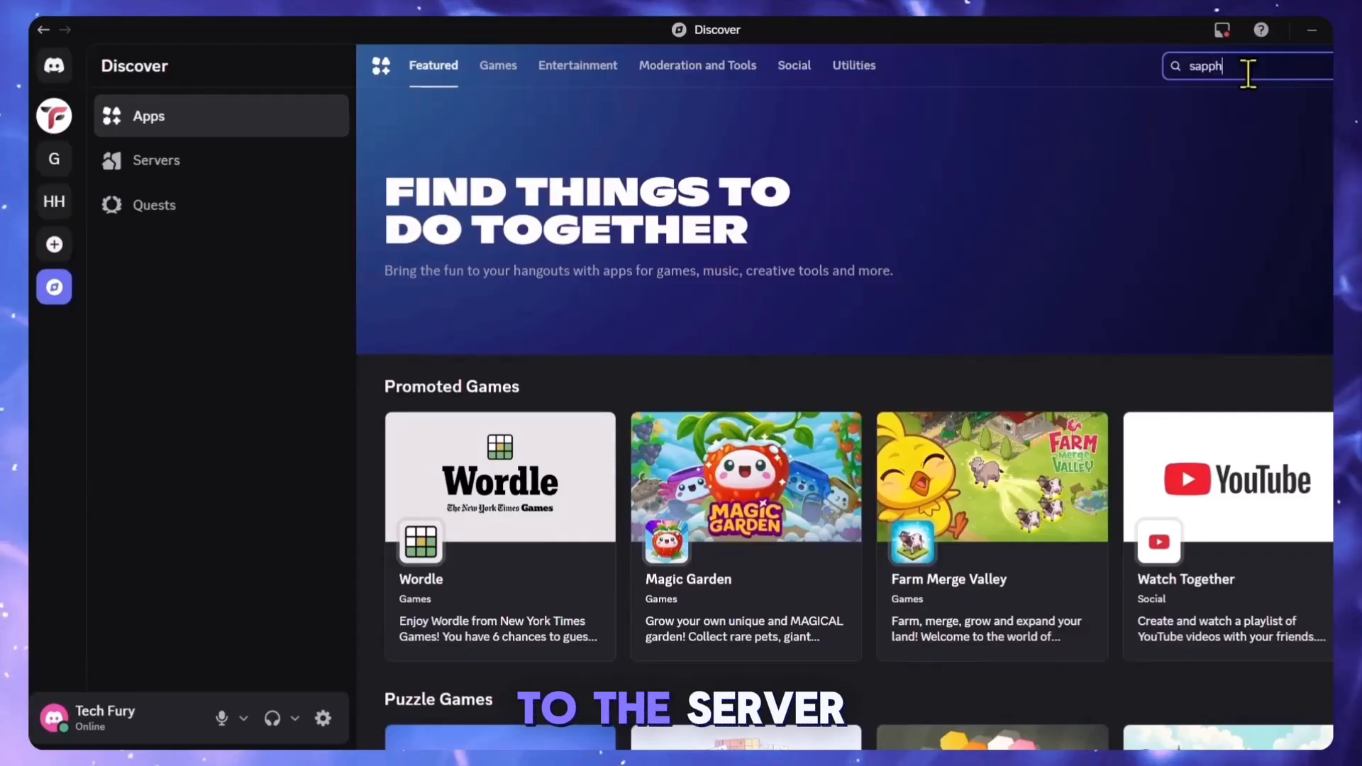
pyautogui.write('aire')
pyautogui.press('Return')
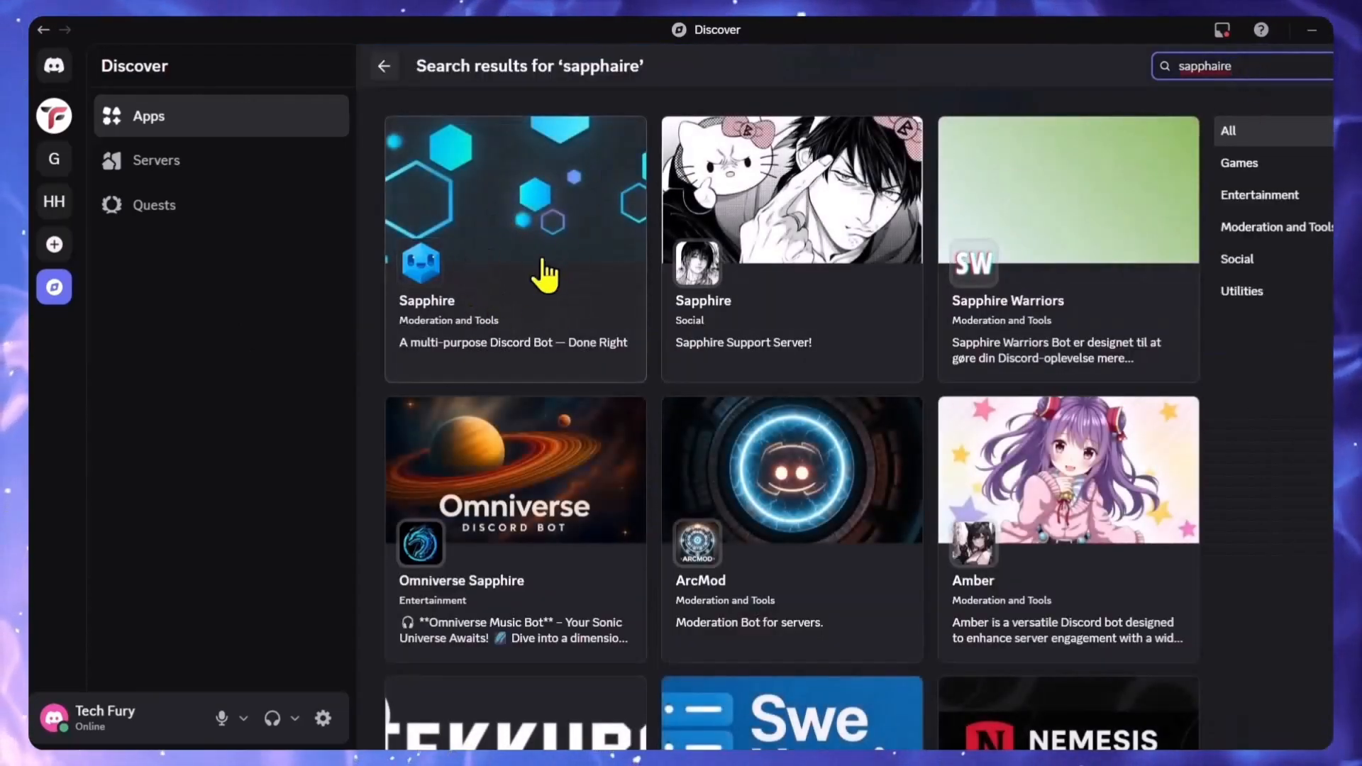
pyautogui.click(571, 260)
pyautogui.click(572, 260)
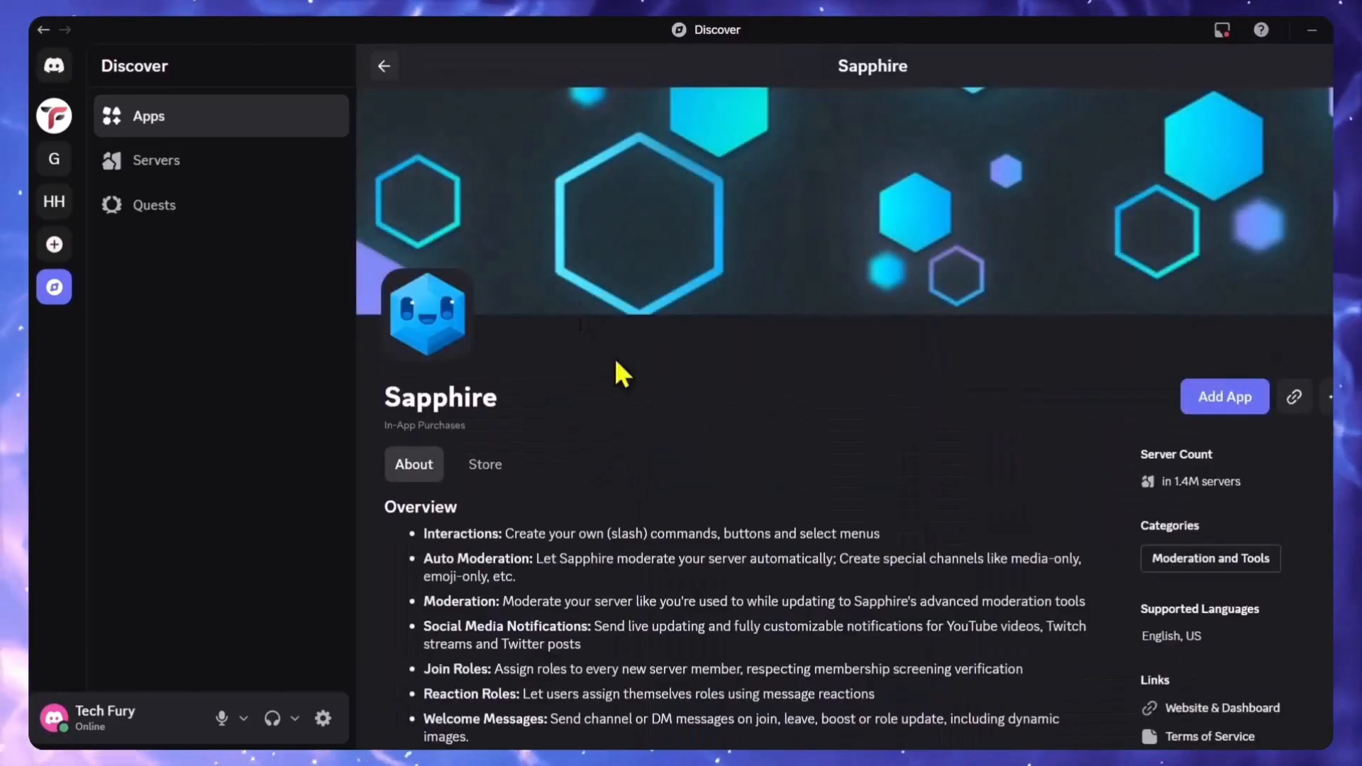
# Step: Add the Sapphire app to the Tech Fury server through its external site and authorise all of its requested permissions
pyautogui.click(1242, 408)
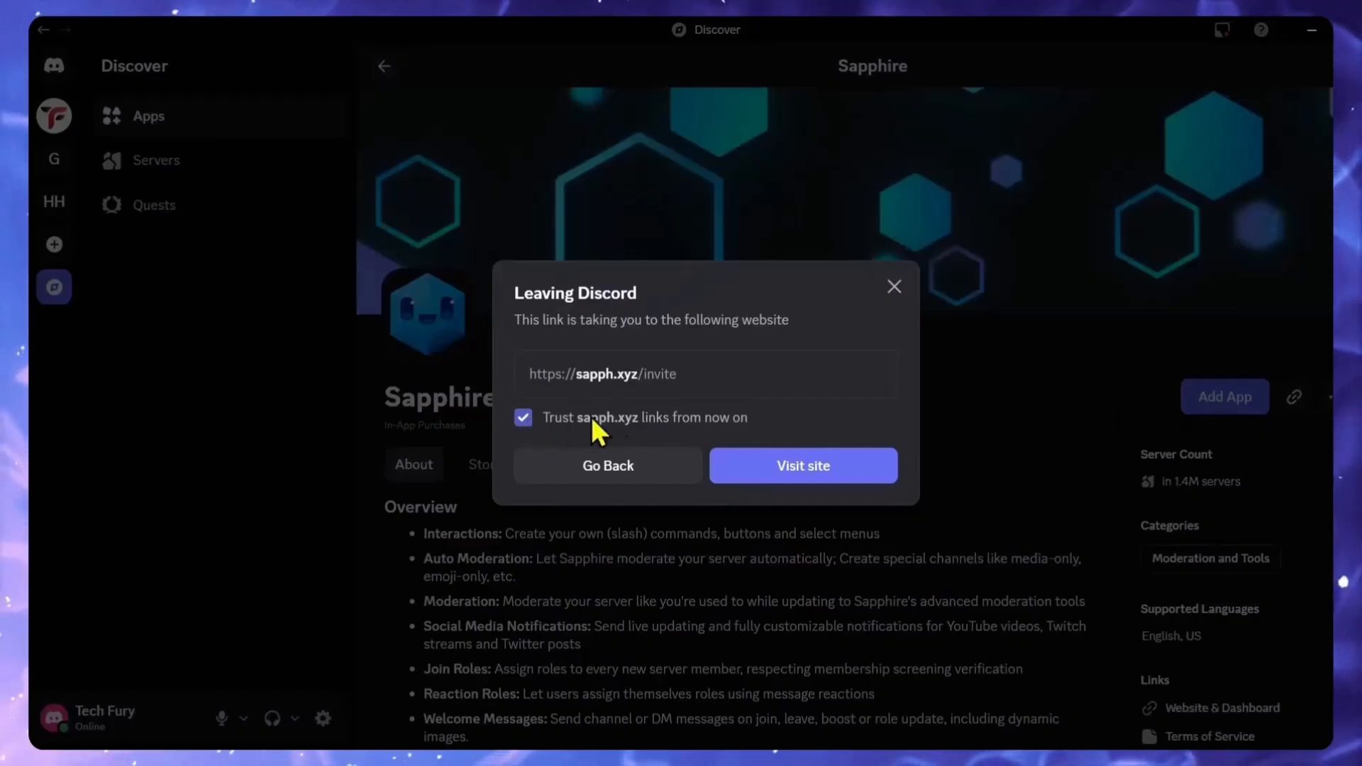
pyautogui.click(787, 467)
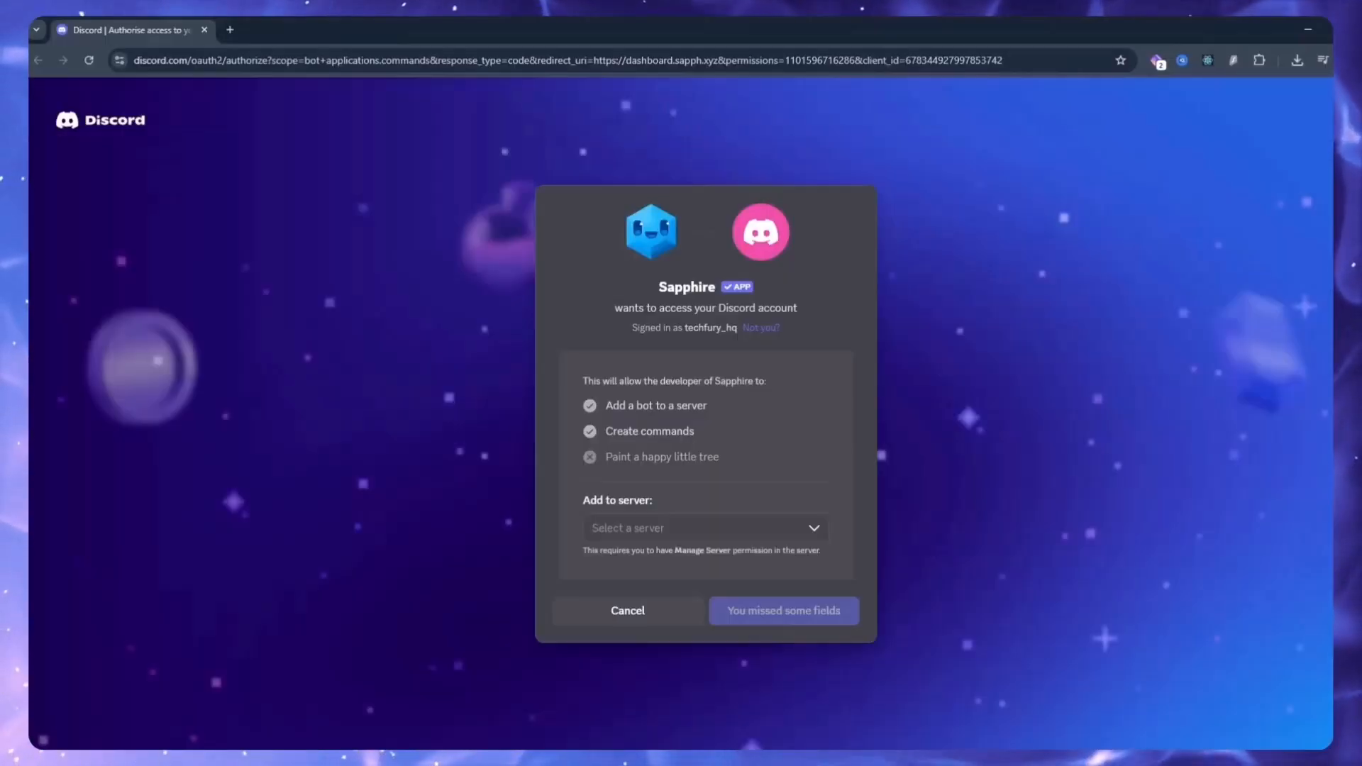
pyautogui.click(786, 525)
pyautogui.click(685, 620)
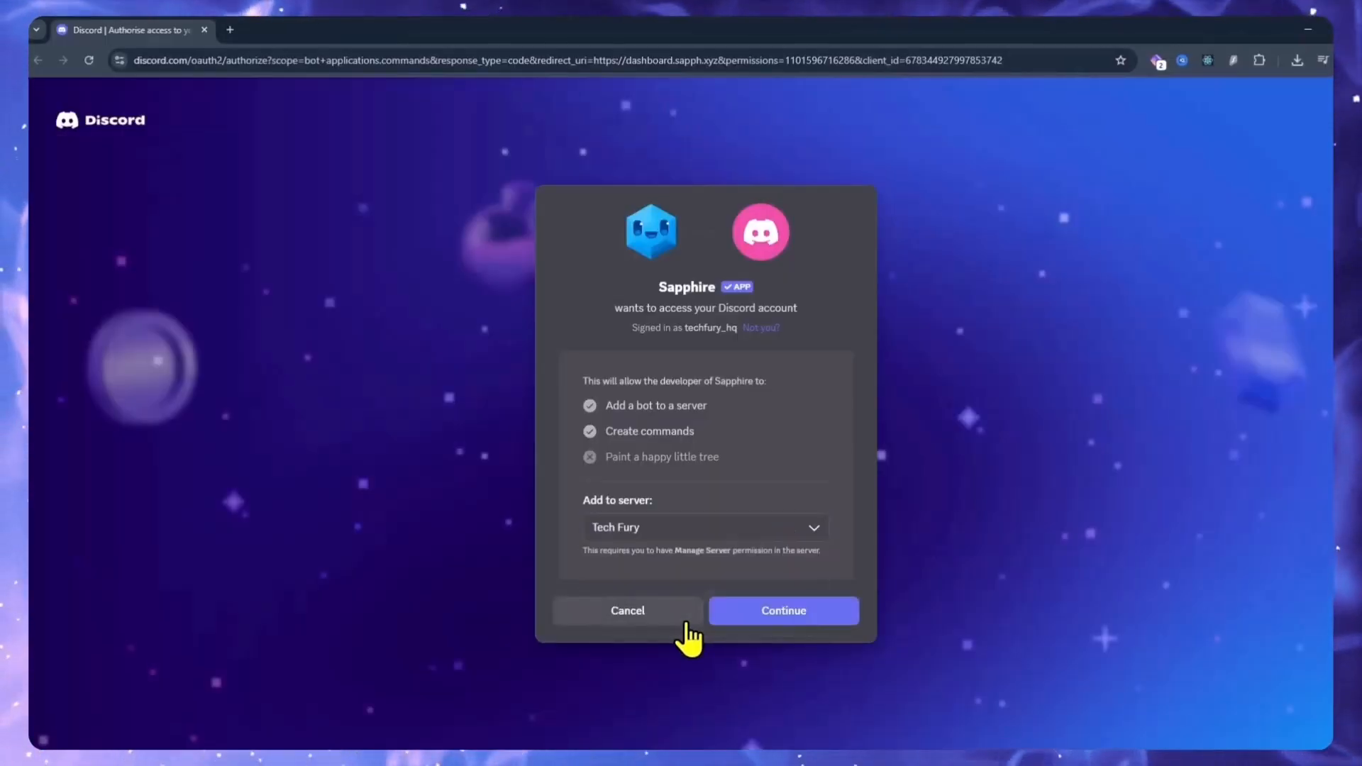
pyautogui.click(783, 612)
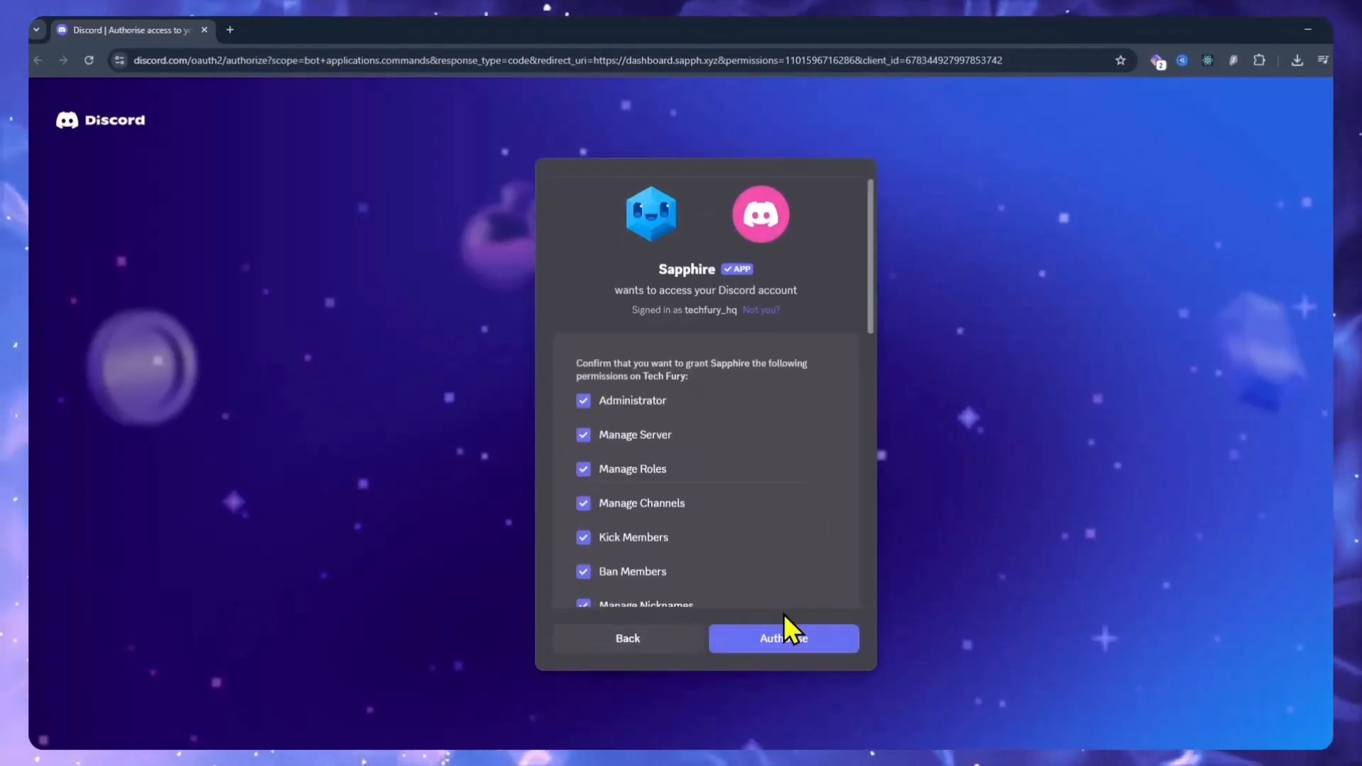
pyautogui.moveTo(874, 326); pyautogui.dragTo(879, 612)
pyautogui.click(798, 638)
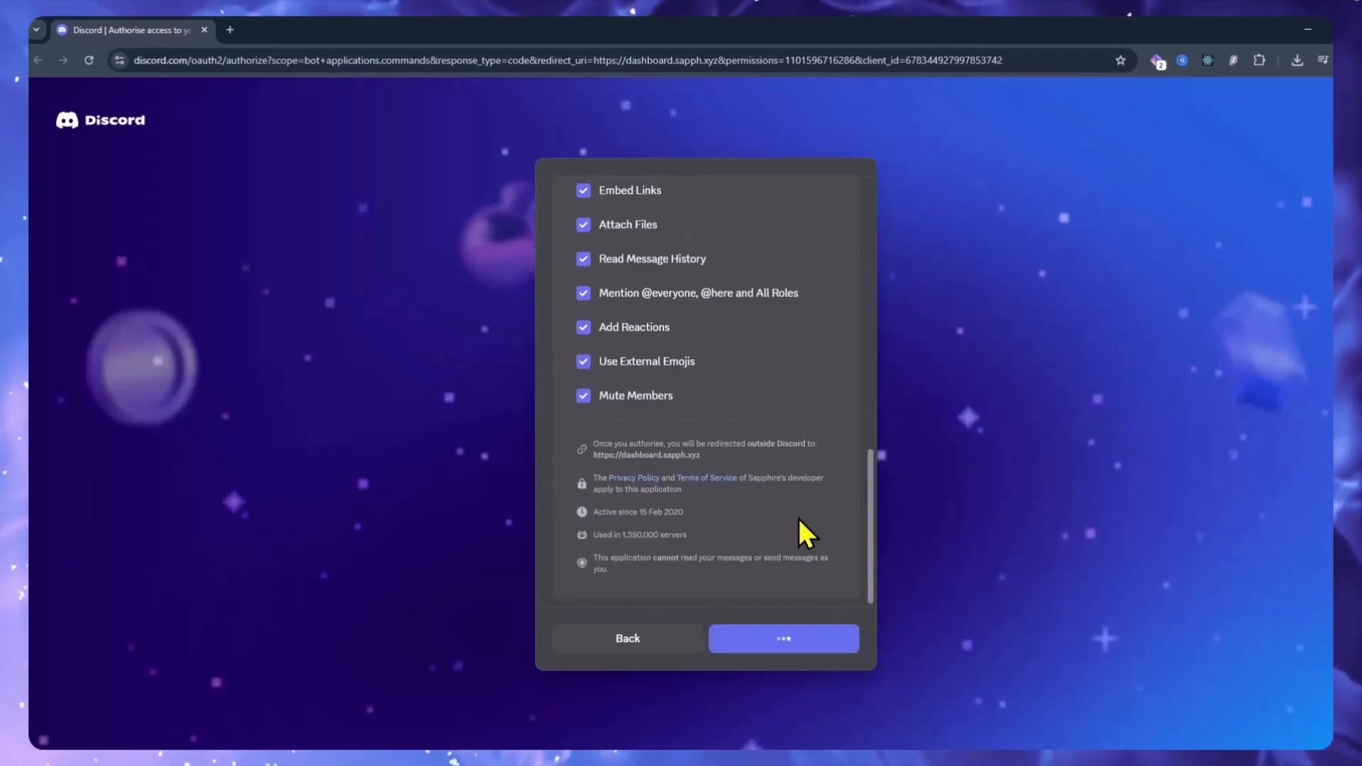
pyautogui.click(621, 513)
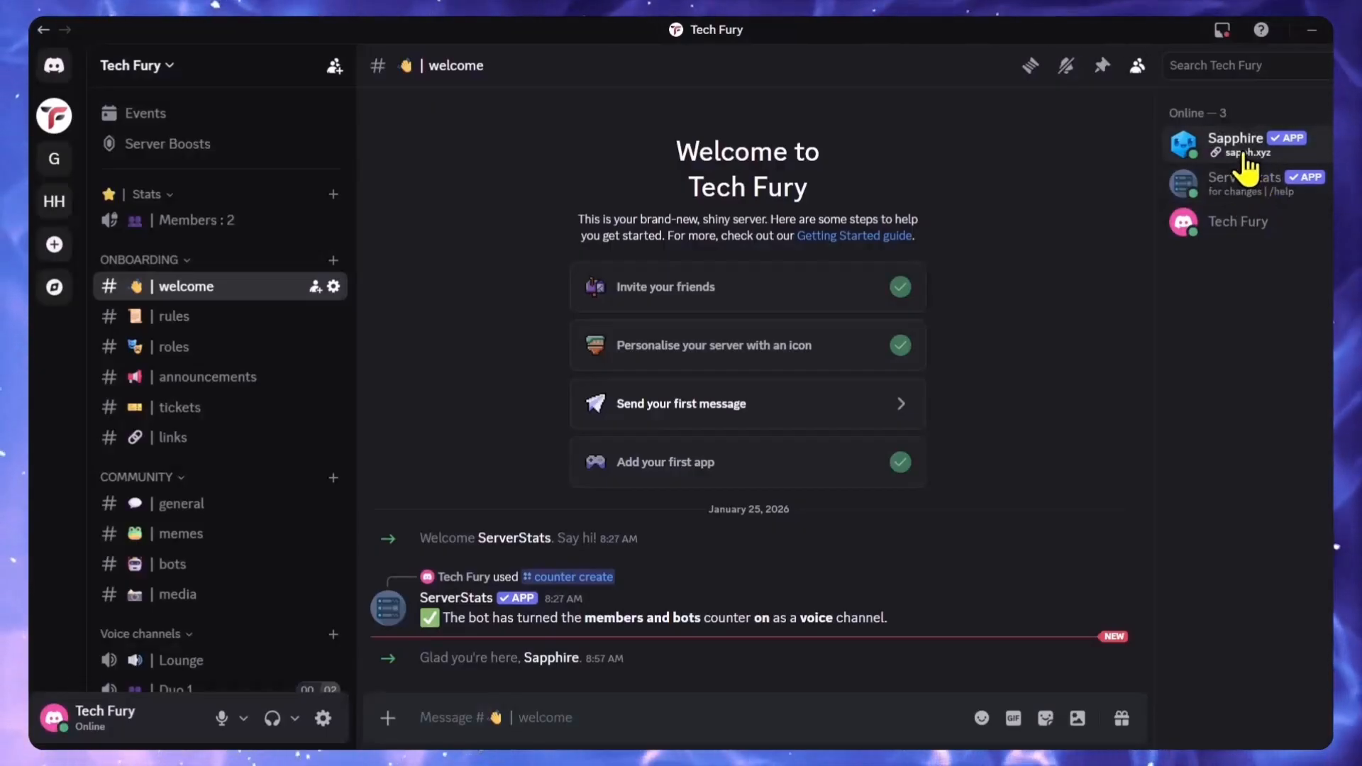
# Step: Assign the Bots role to the Sapphire app in the Tech Fury server
pyautogui.rightClick(1240, 158)
pyautogui.moveTo(1150, 491)
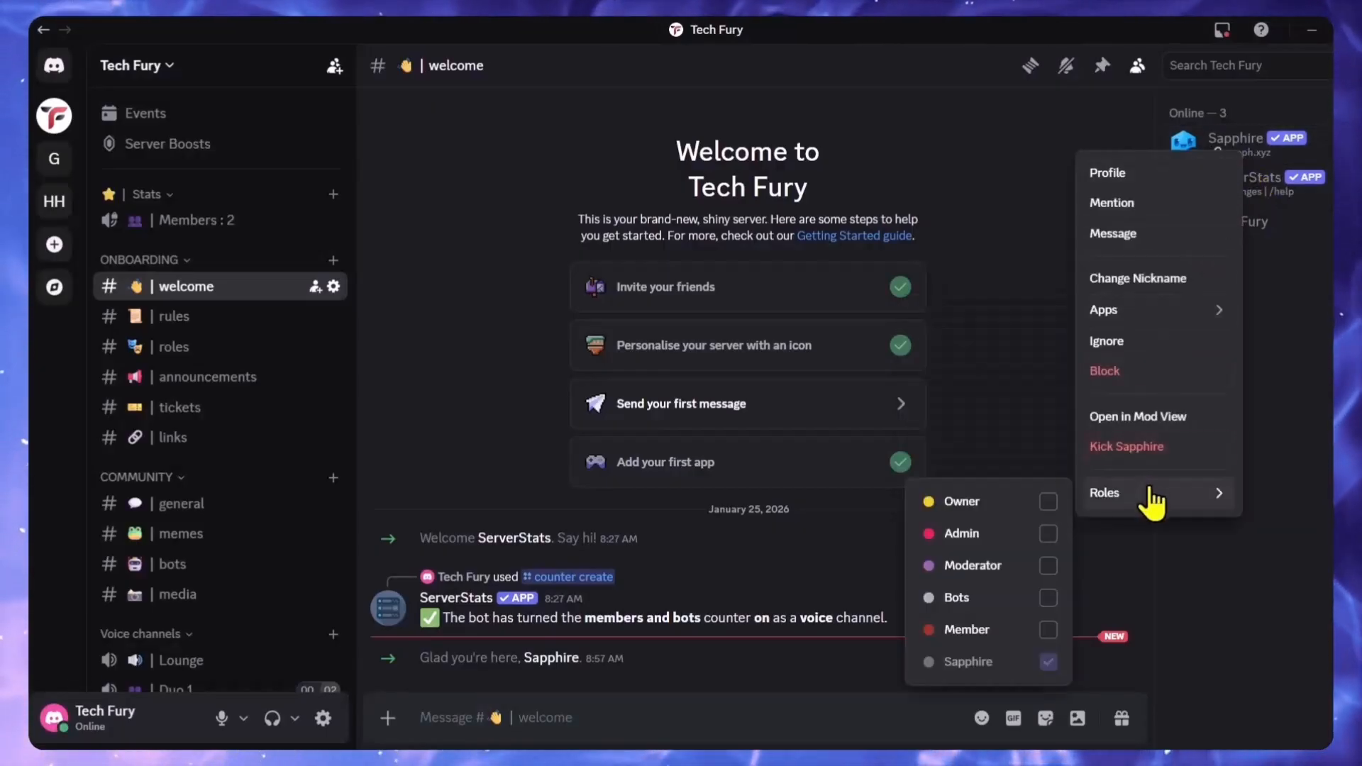
pyautogui.click(995, 601)
pyautogui.click(1004, 404)
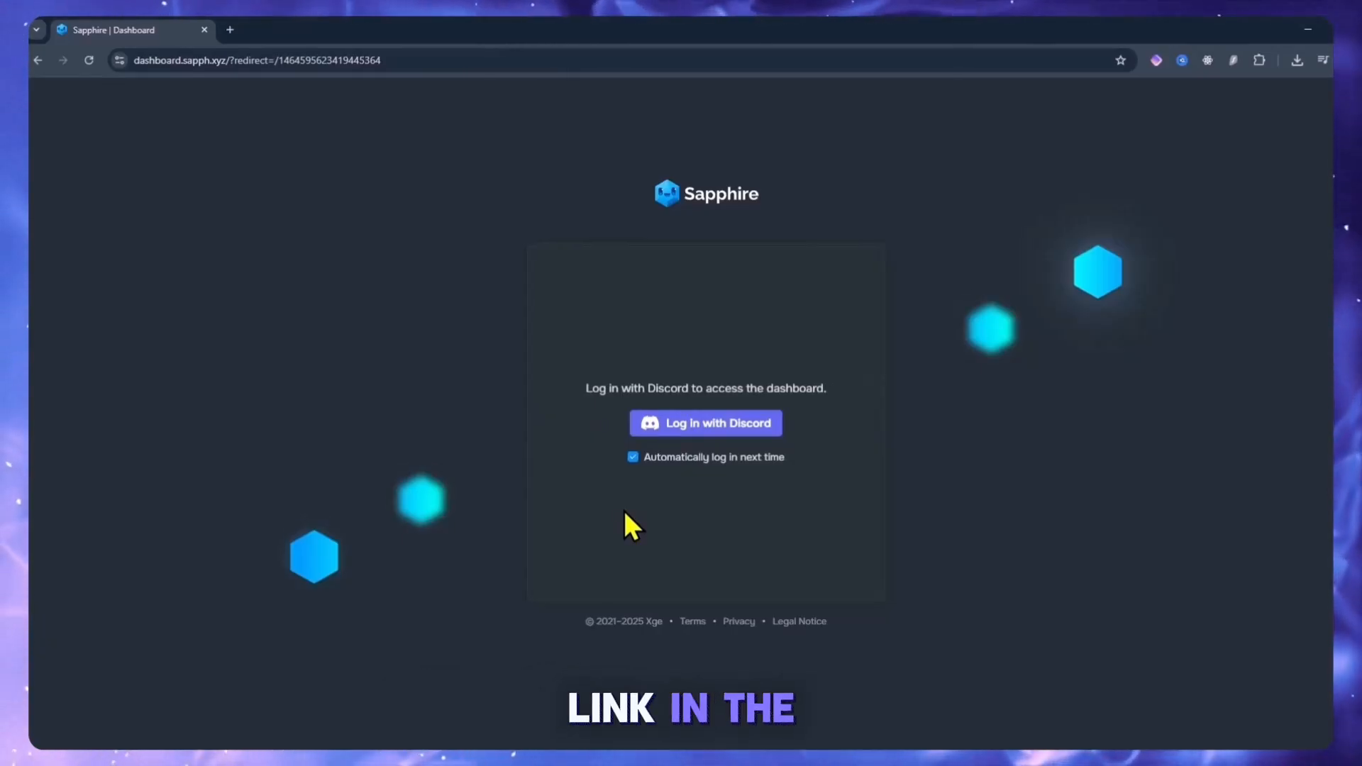
# Step: Log in to the Sapphire dashboard with Discord, authorise access, open the Tech Fury server and dismiss the changelog notice
pyautogui.click(731, 441)
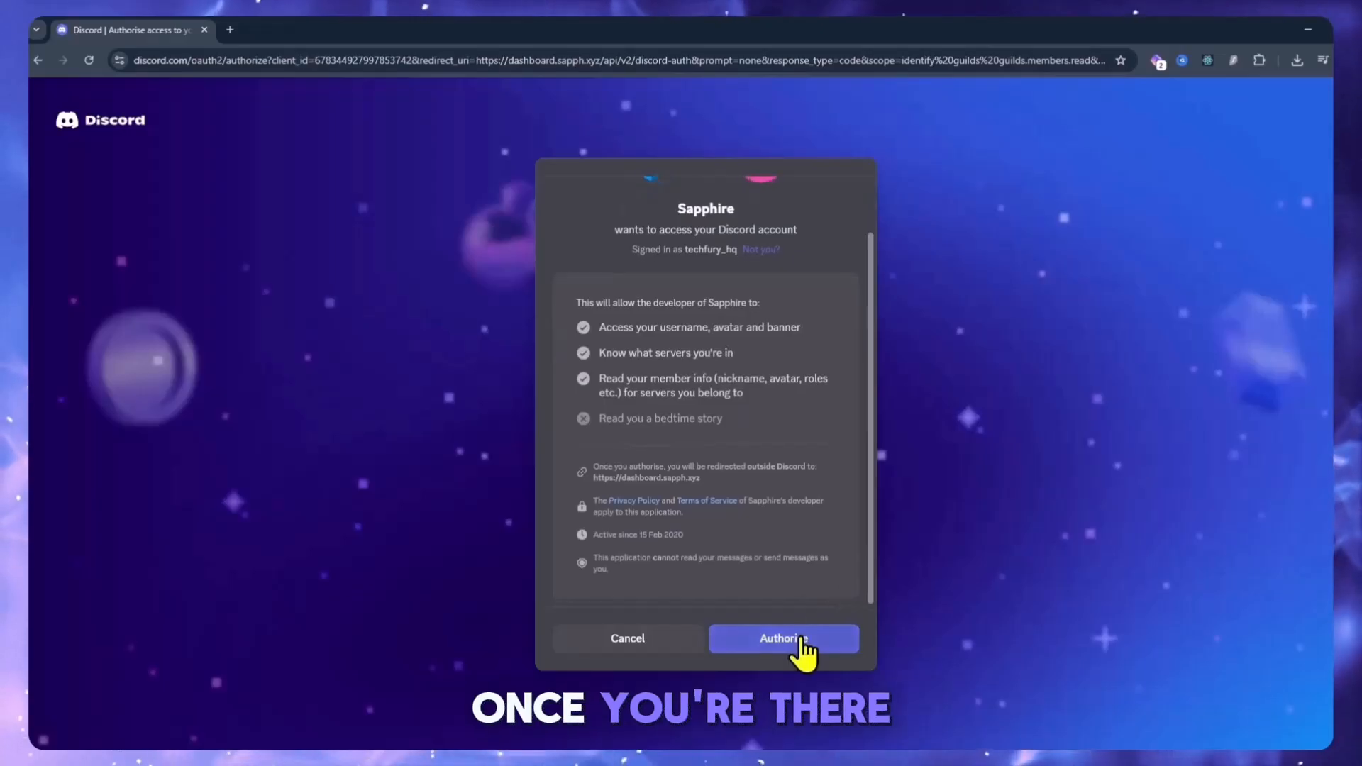
pyautogui.click(803, 638)
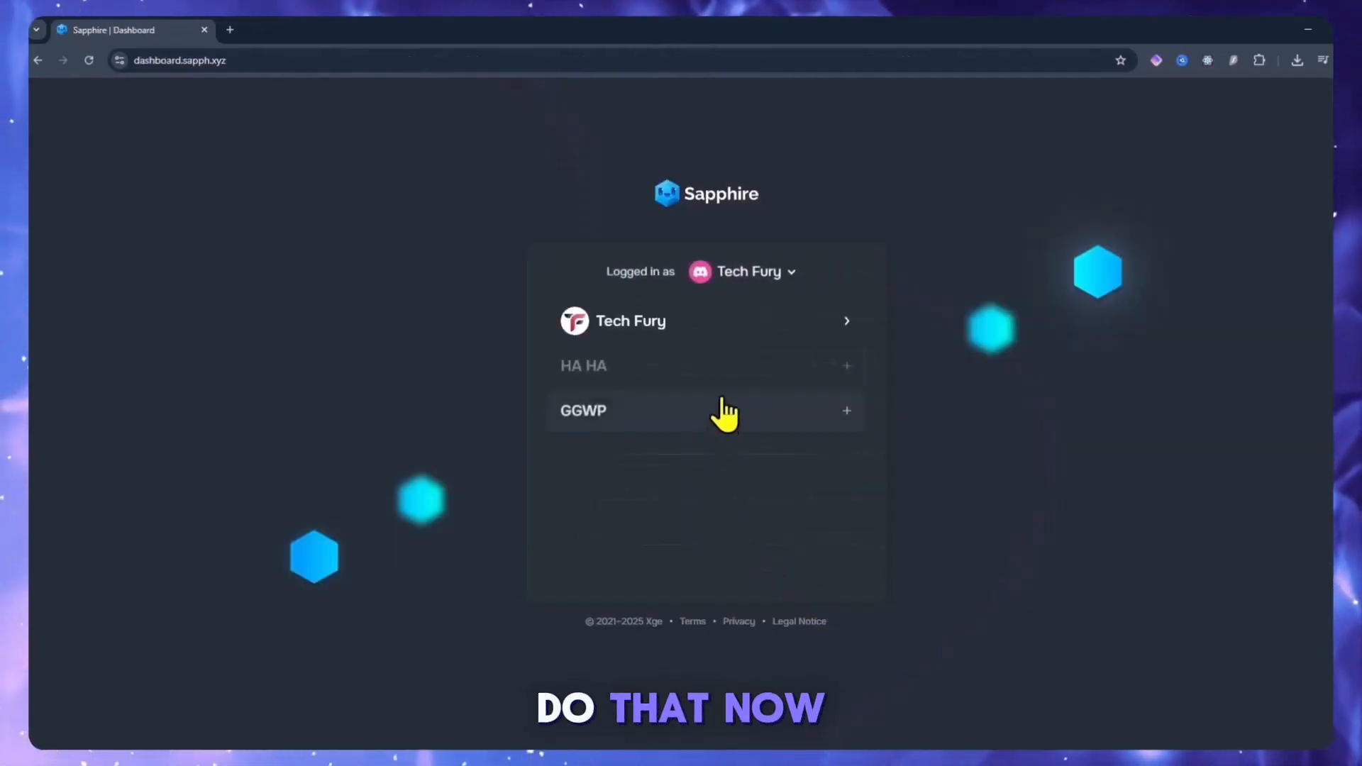
pyautogui.click(745, 327)
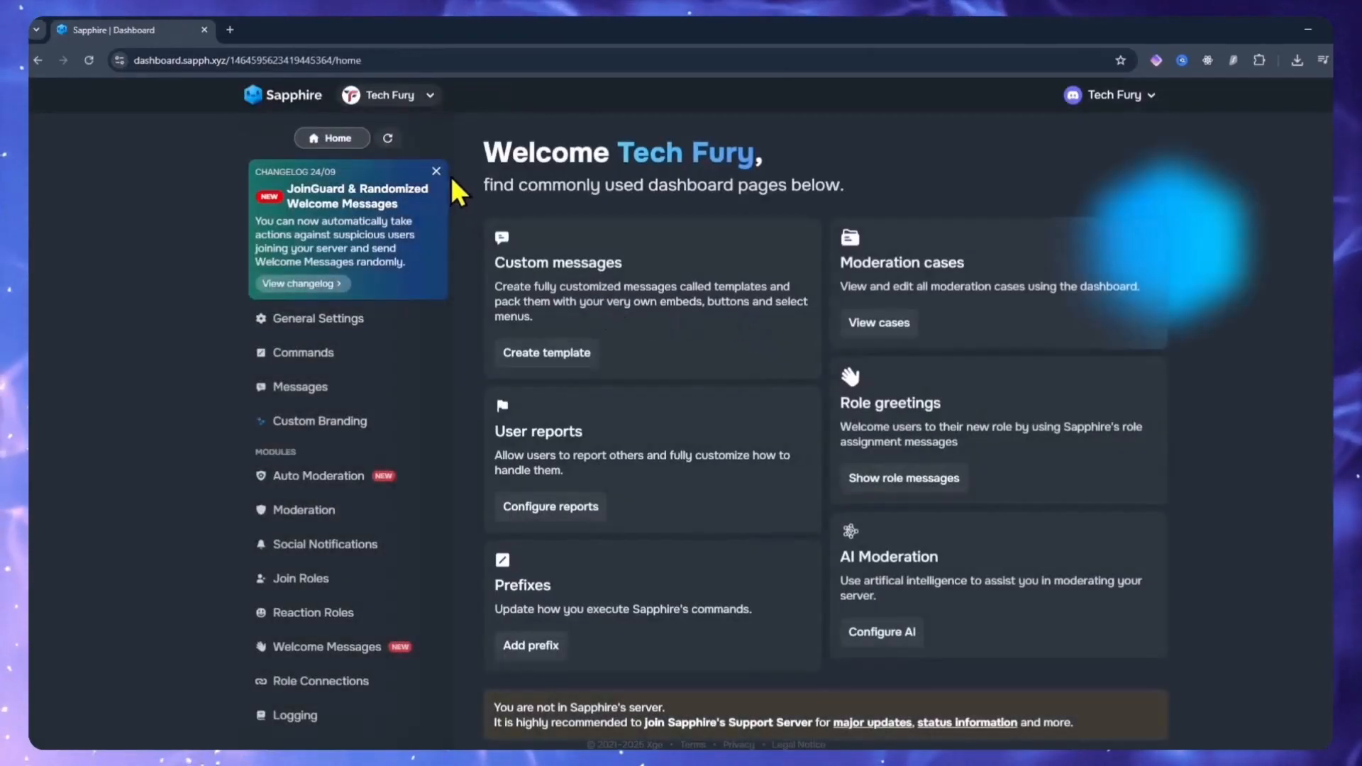
pyautogui.click(436, 172)
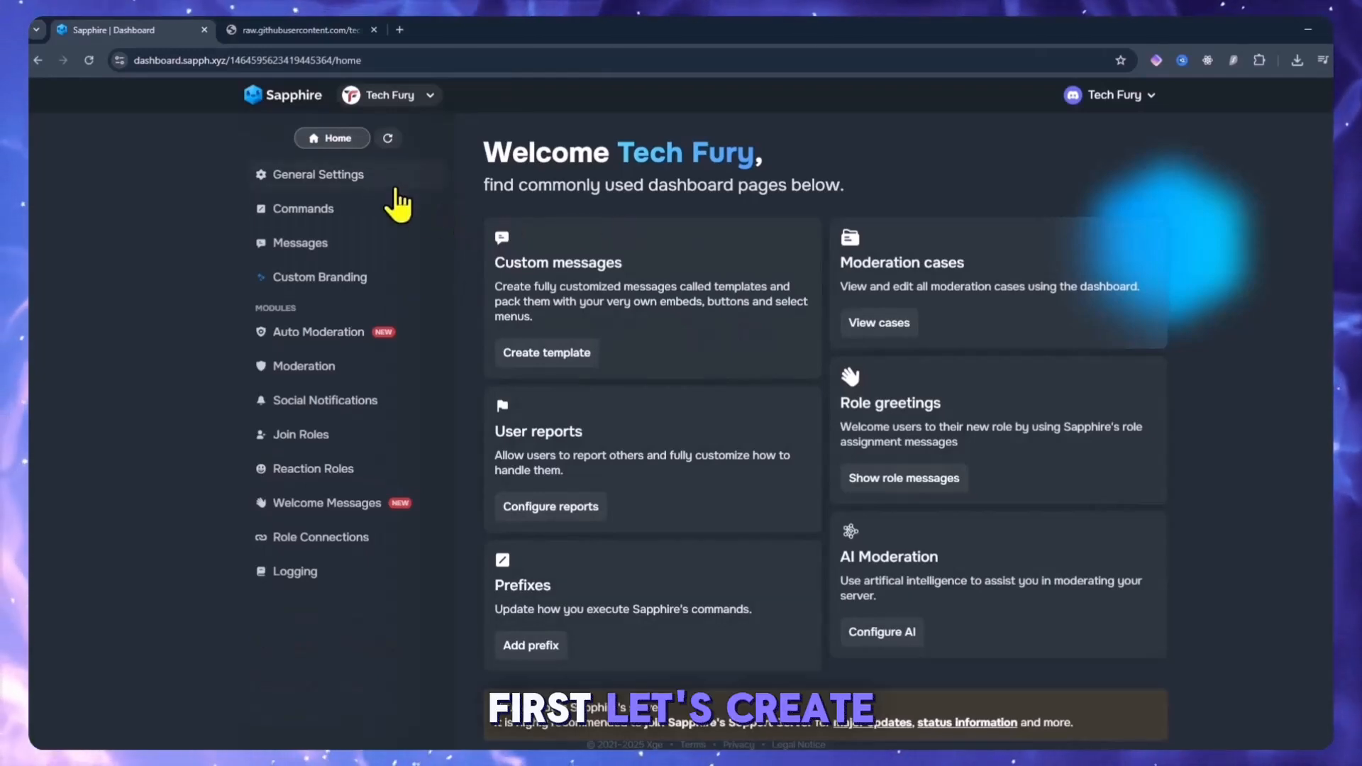
# Step: Create a message template named "server rules" and open it for editing
pyautogui.click(347, 246)
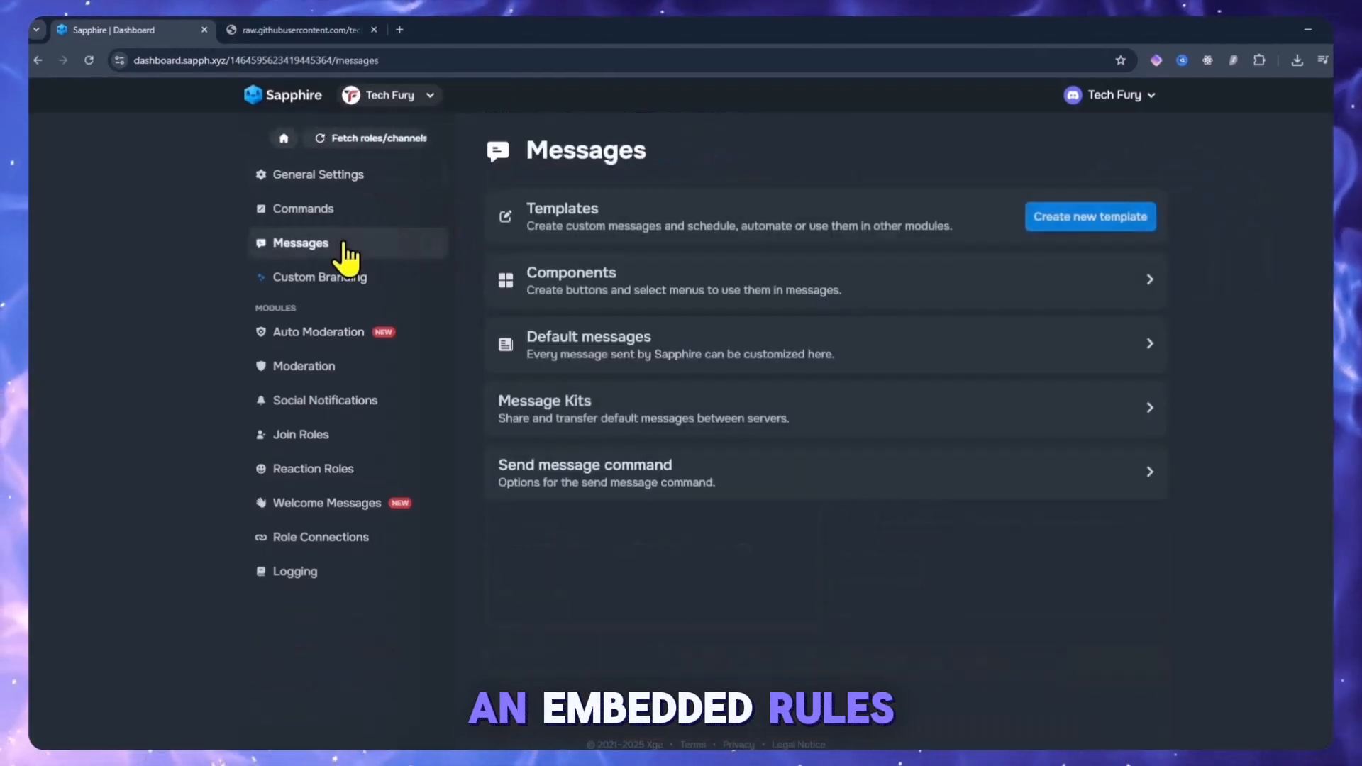
pyautogui.click(1068, 219)
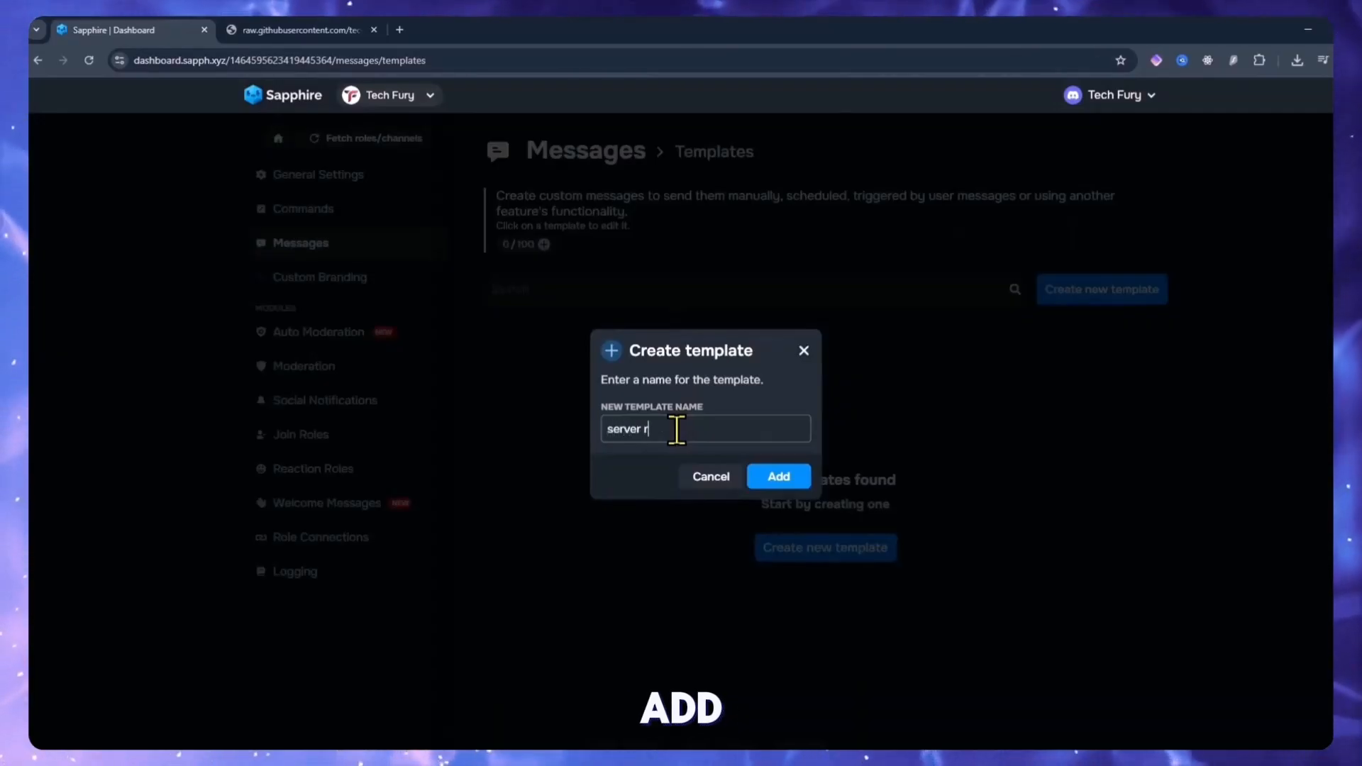
pyautogui.write('server rules')
pyautogui.press('Return')
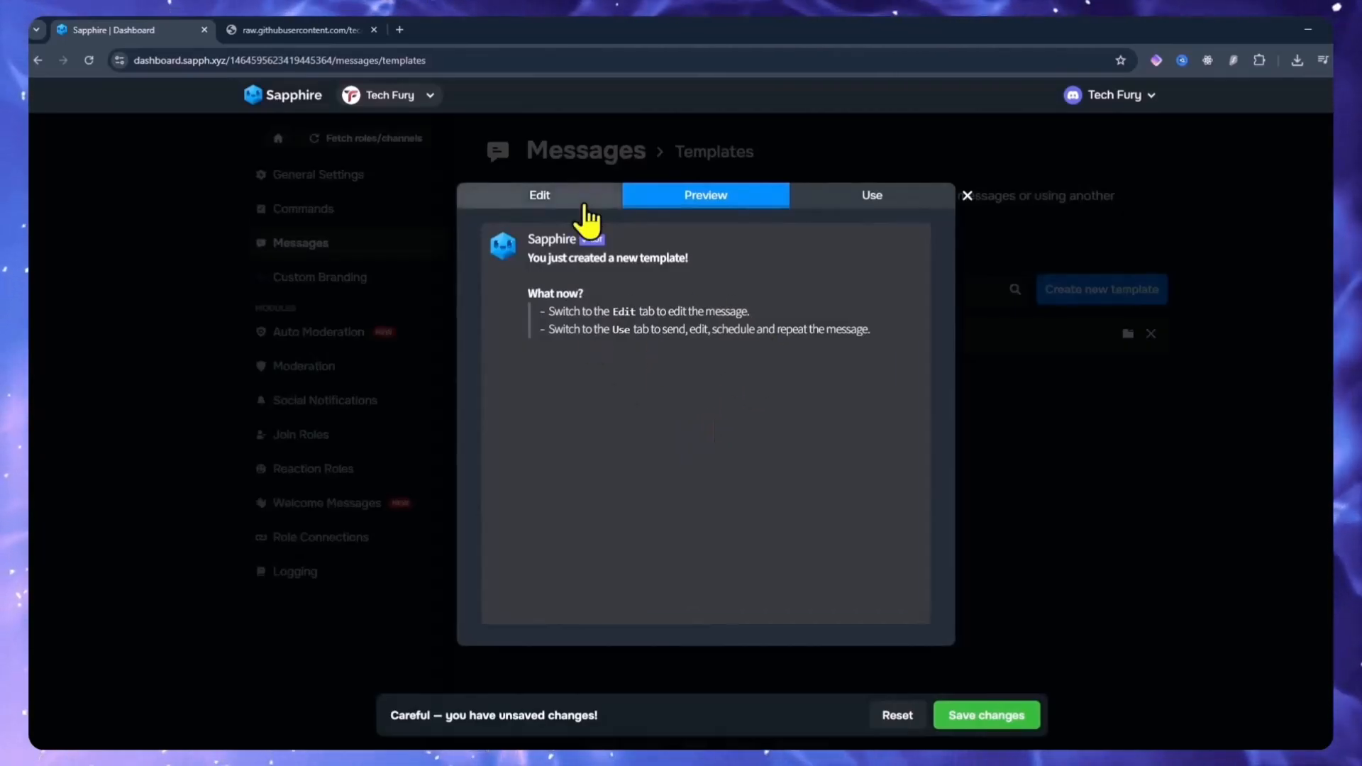
pyautogui.click(584, 207)
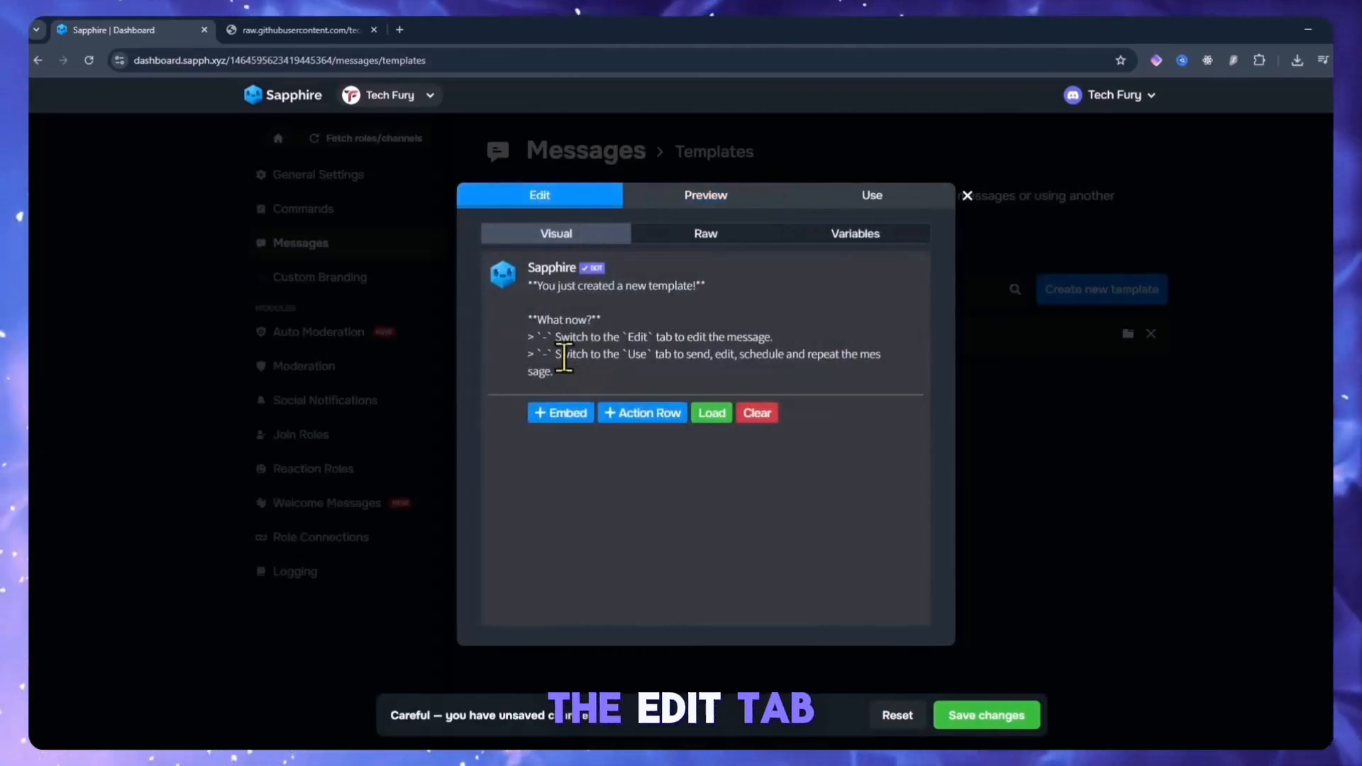
# Step: Add a blank embed to the server rules template
pyautogui.click(561, 413)
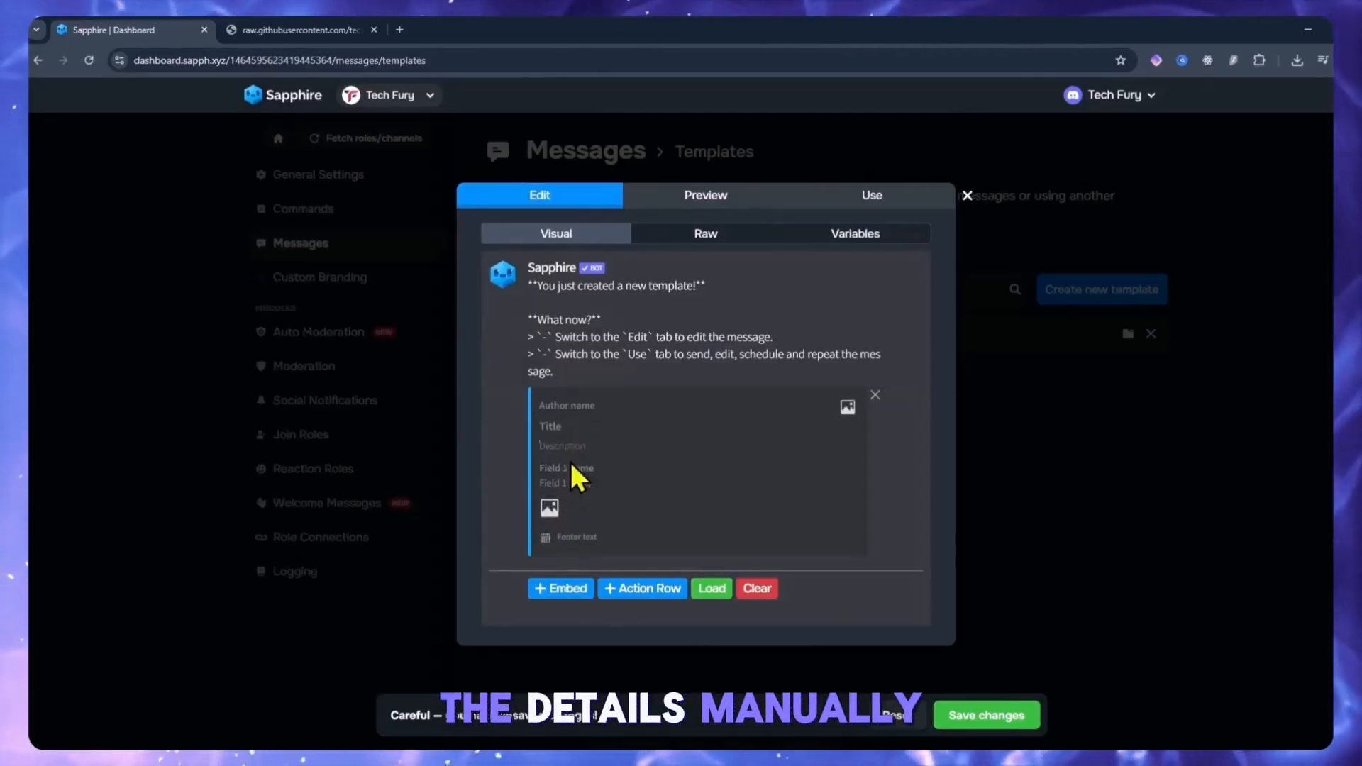
pyautogui.click(573, 482)
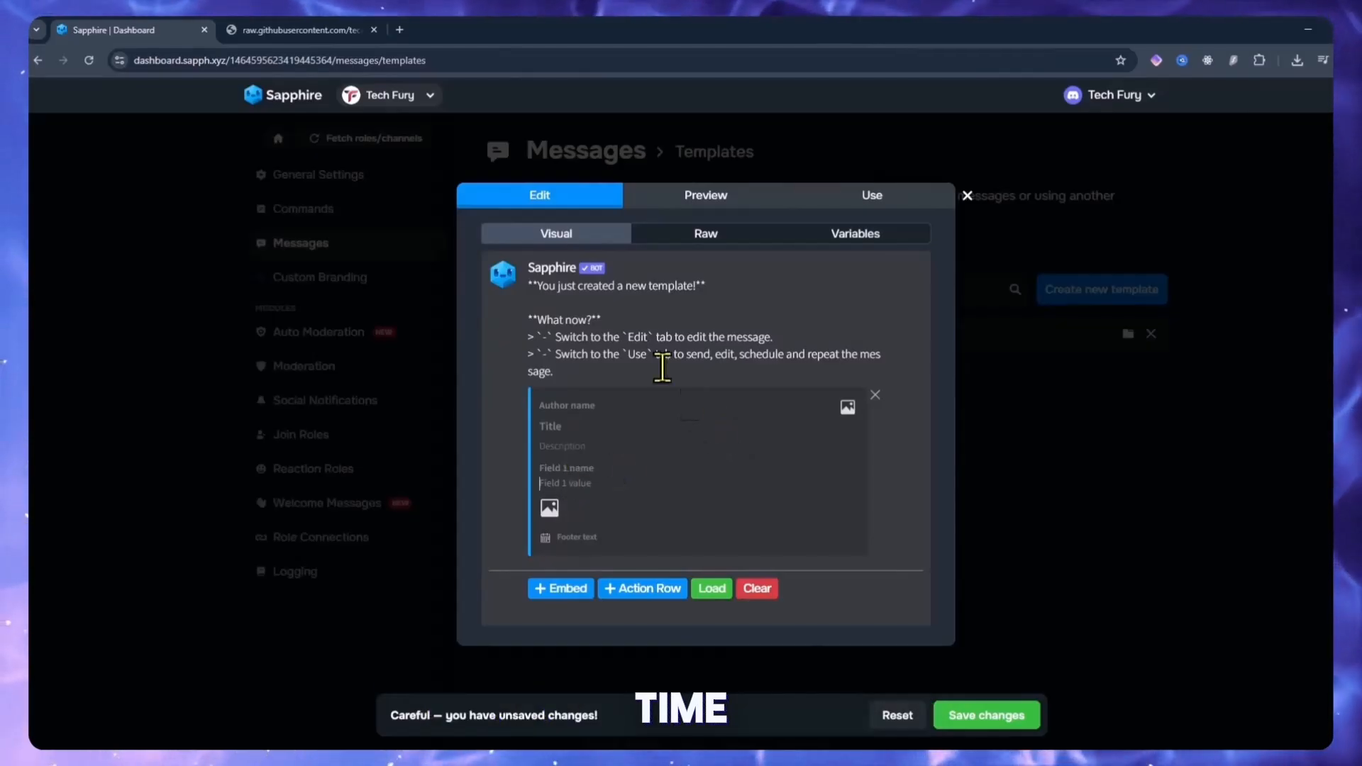
# Step: Replace the template's raw code with the full Server Rules JSON copied from the GitHub text file in the other browser tab
pyautogui.click(710, 237)
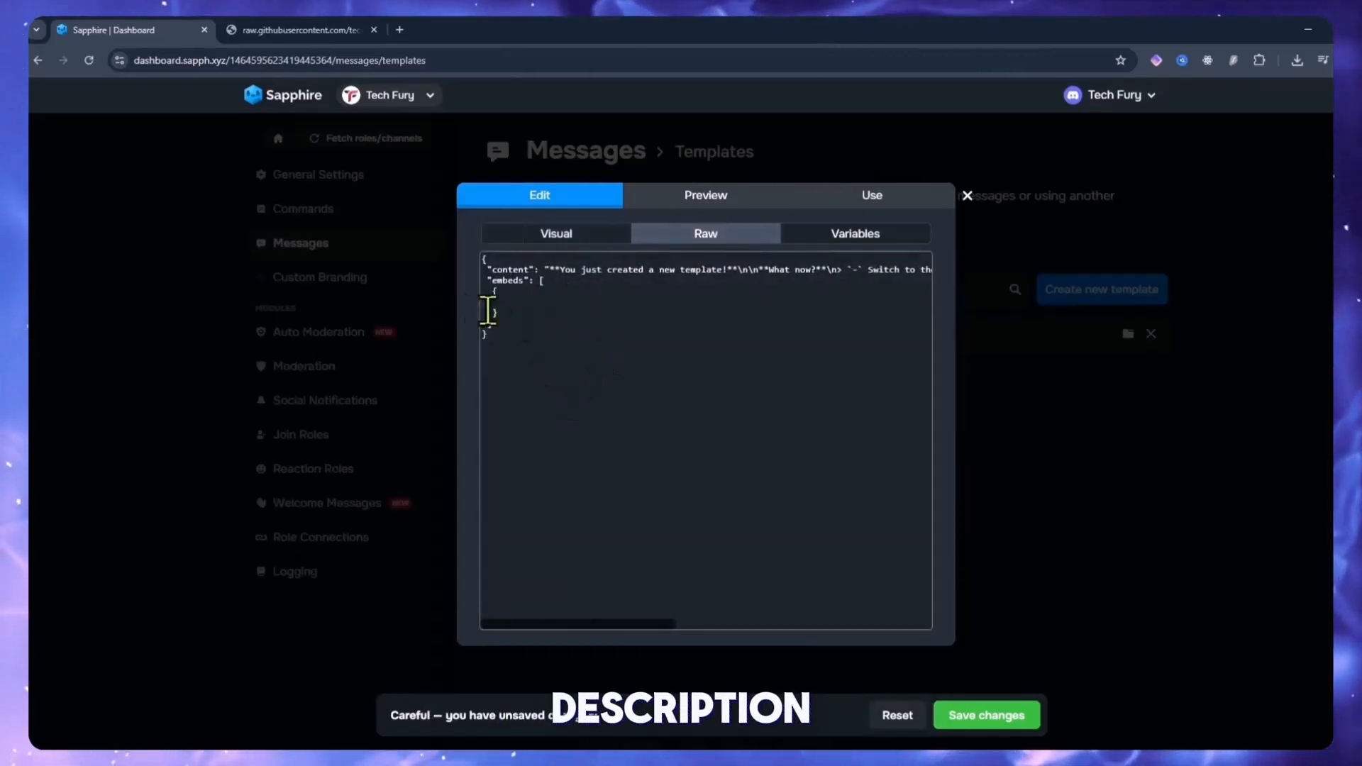
pyautogui.click(289, 30)
pyautogui.hotkey('ctrl', 'a')
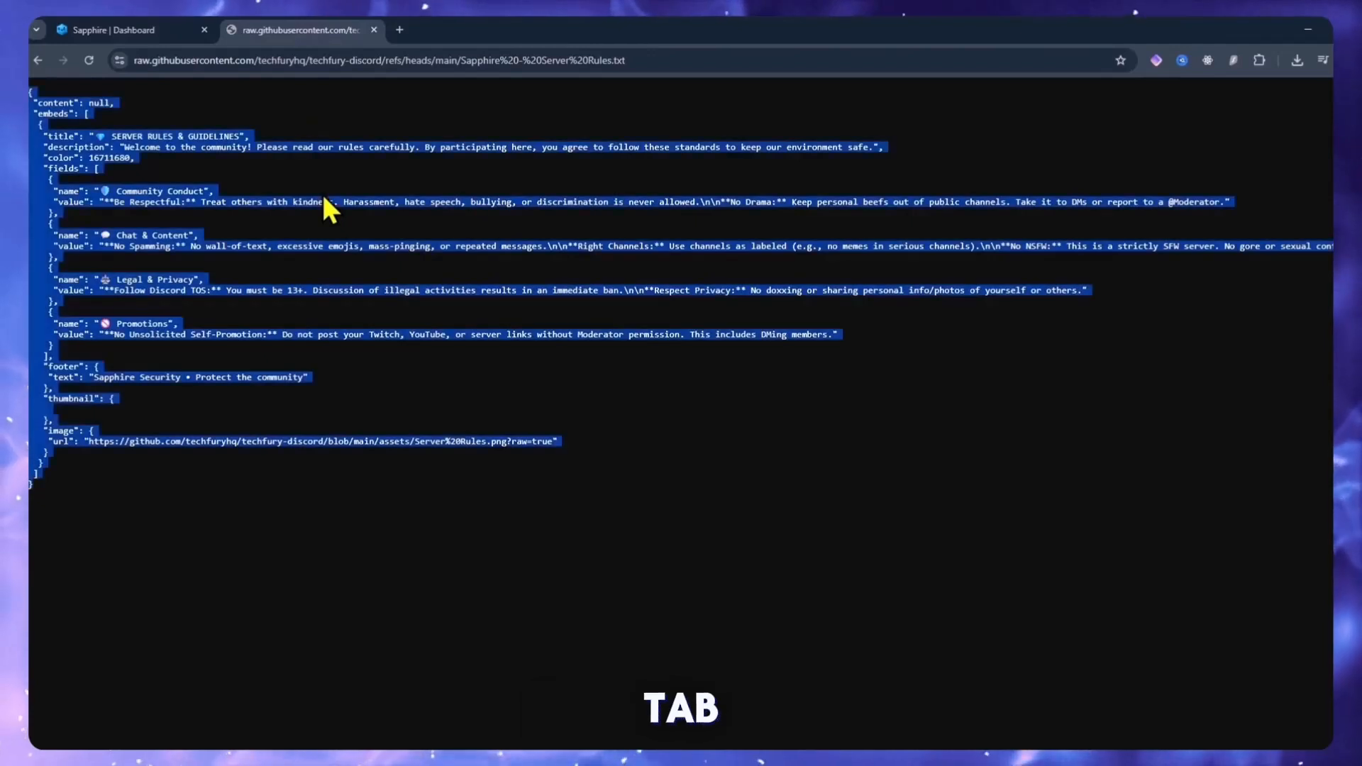
pyautogui.click(178, 30)
pyautogui.click(638, 300)
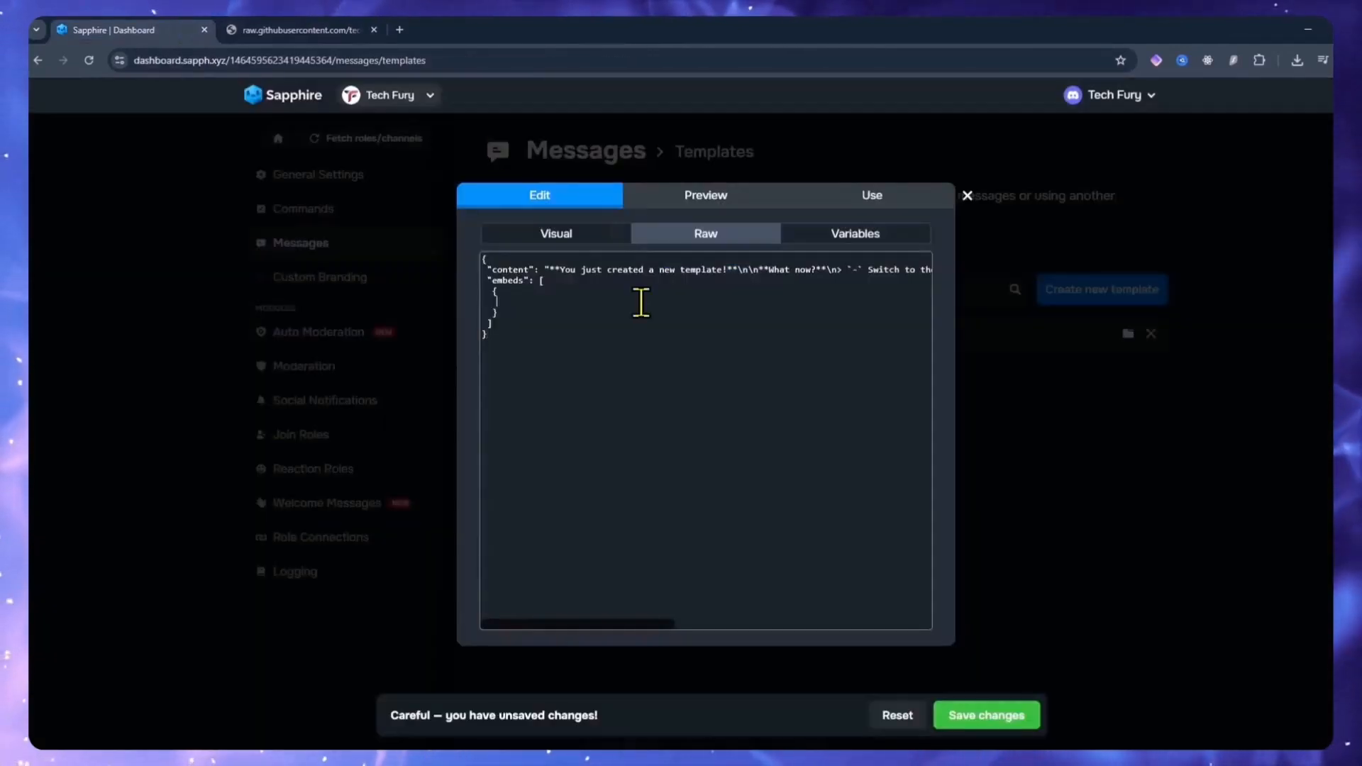
pyautogui.hotkey('ctrl', 'a')
pyautogui.hotkey('ctrl', 'v')
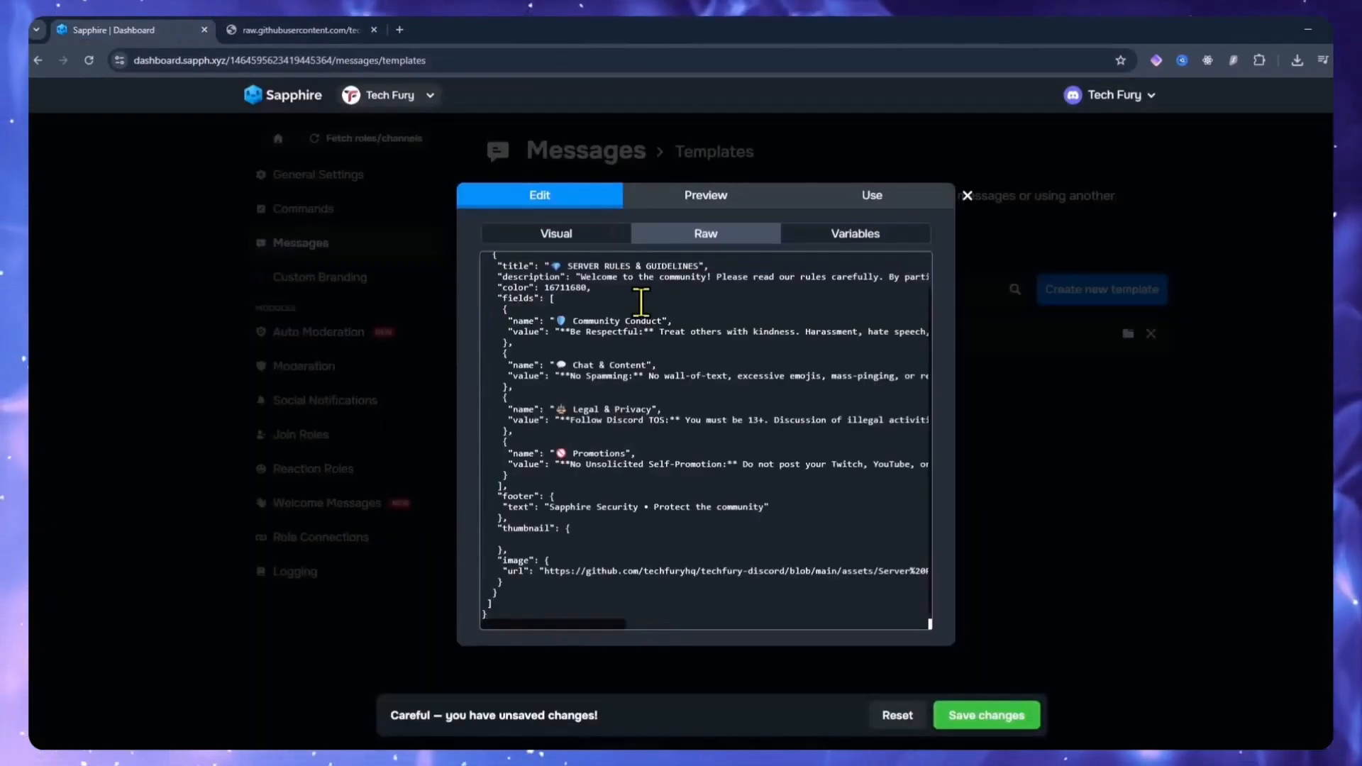
# Step: Review the whole server rules embed in the preview and its editable text in the visual editor
pyautogui.click(708, 199)
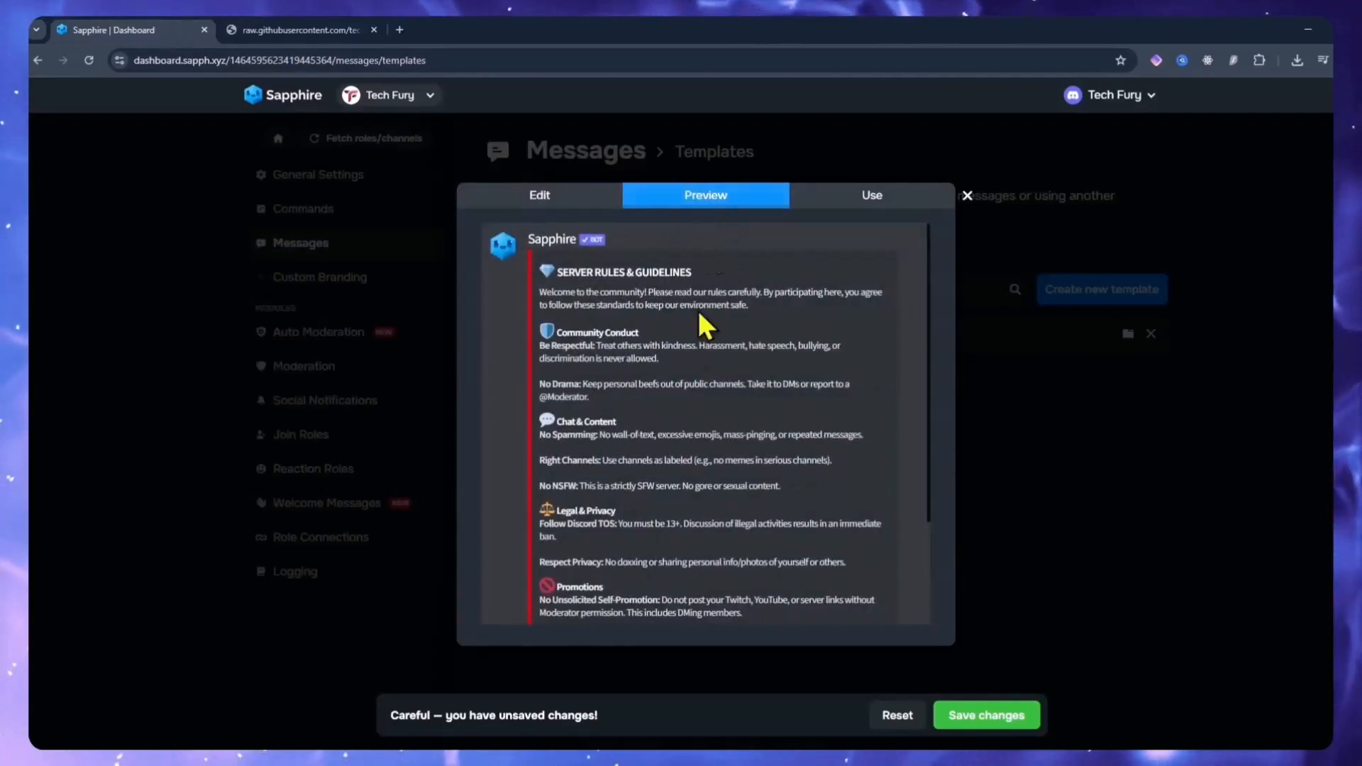
pyautogui.scroll(-5, 669, 404)
pyautogui.scroll(5, 674, 408)
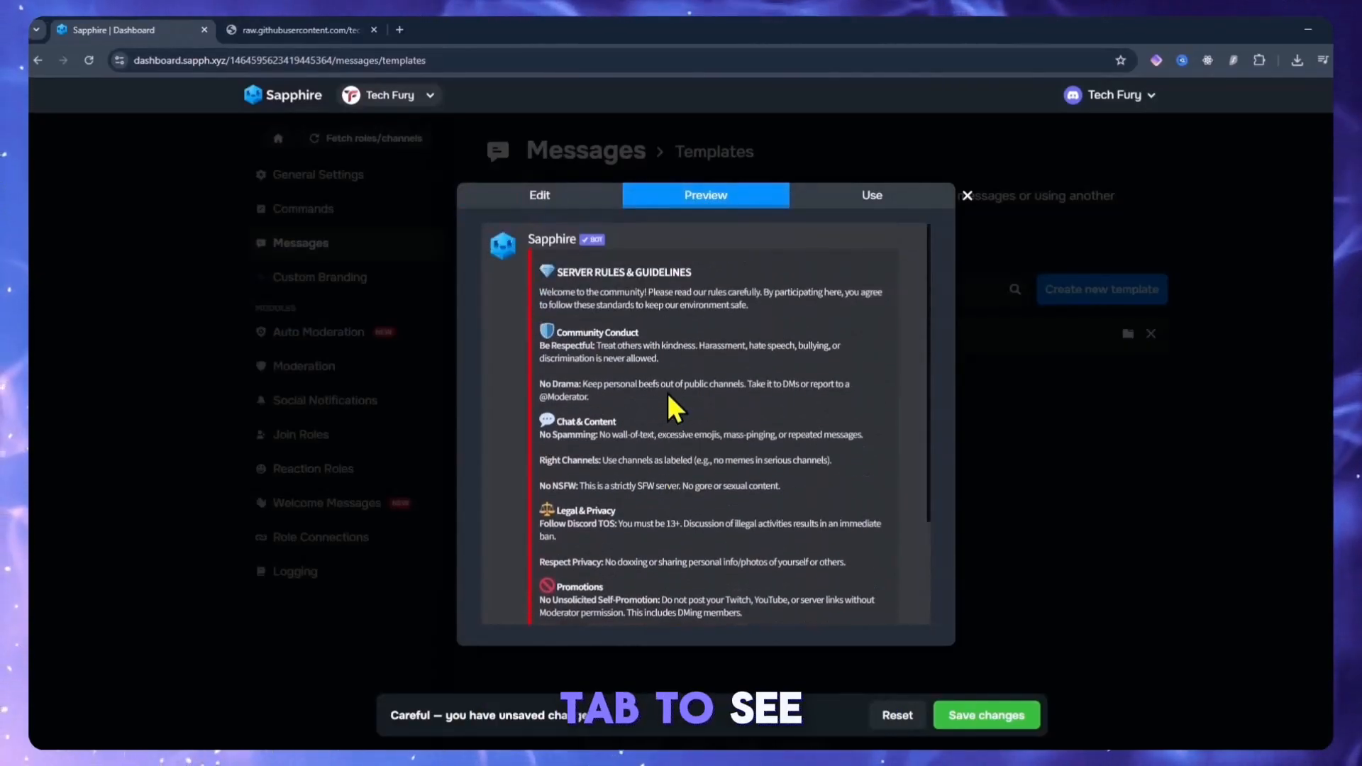
pyautogui.scroll(-5, 670, 406)
pyautogui.scroll(5, 669, 404)
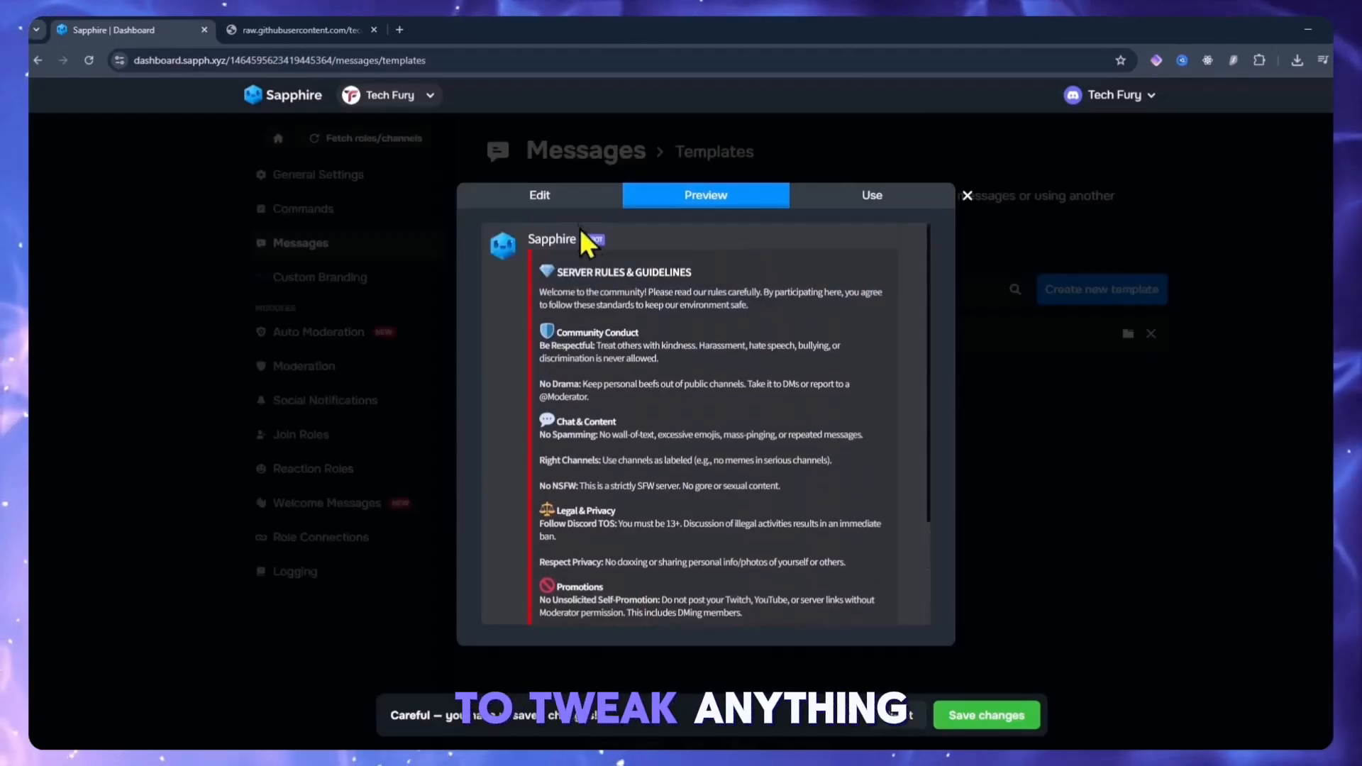
pyautogui.click(574, 202)
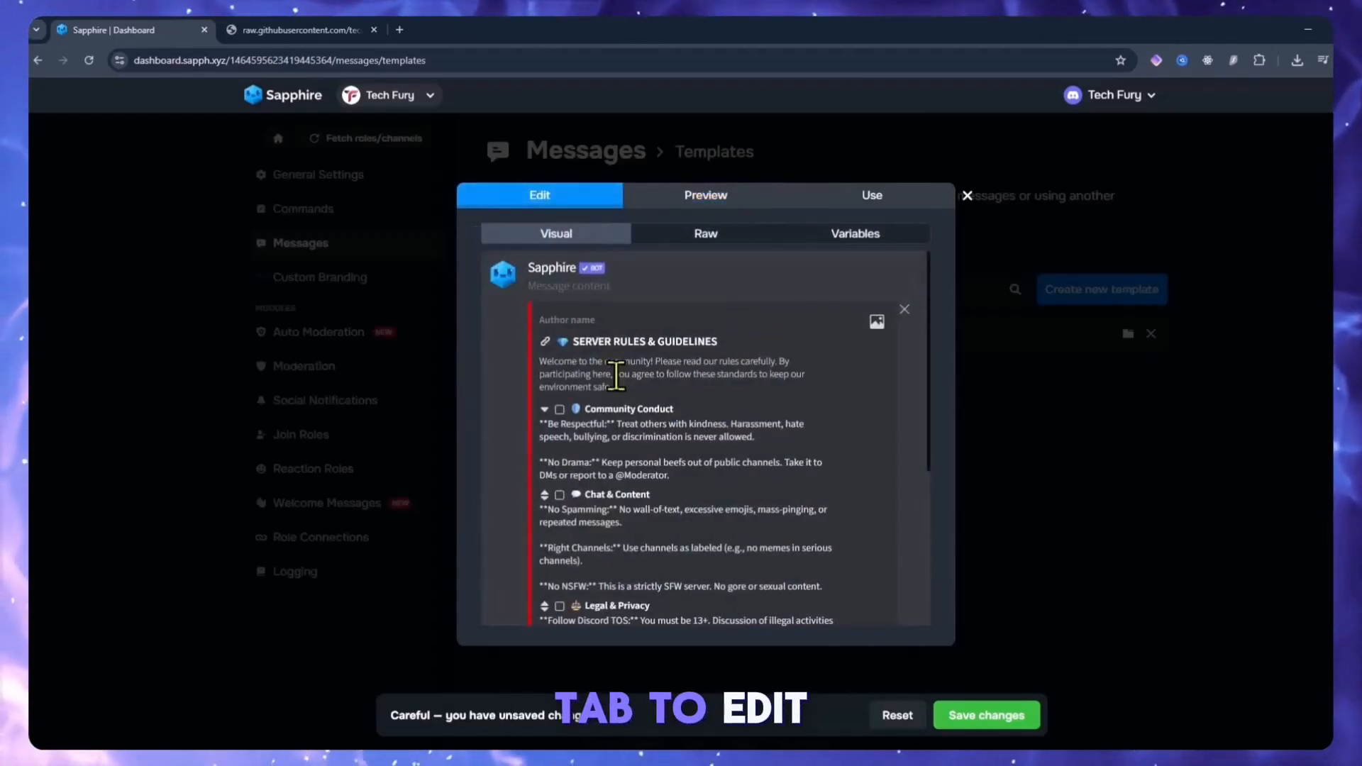
pyautogui.moveTo(690, 426); pyautogui.dragTo(755, 437)
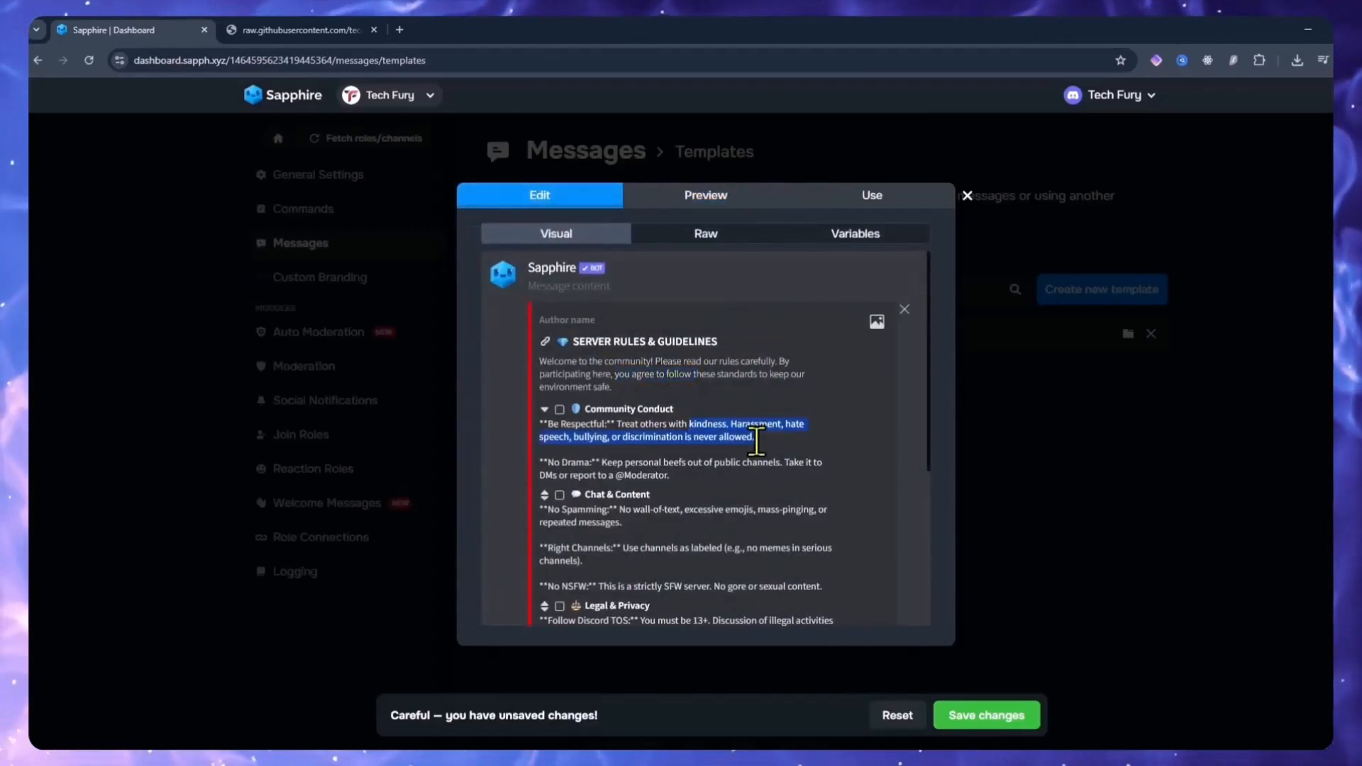
pyautogui.click(773, 438)
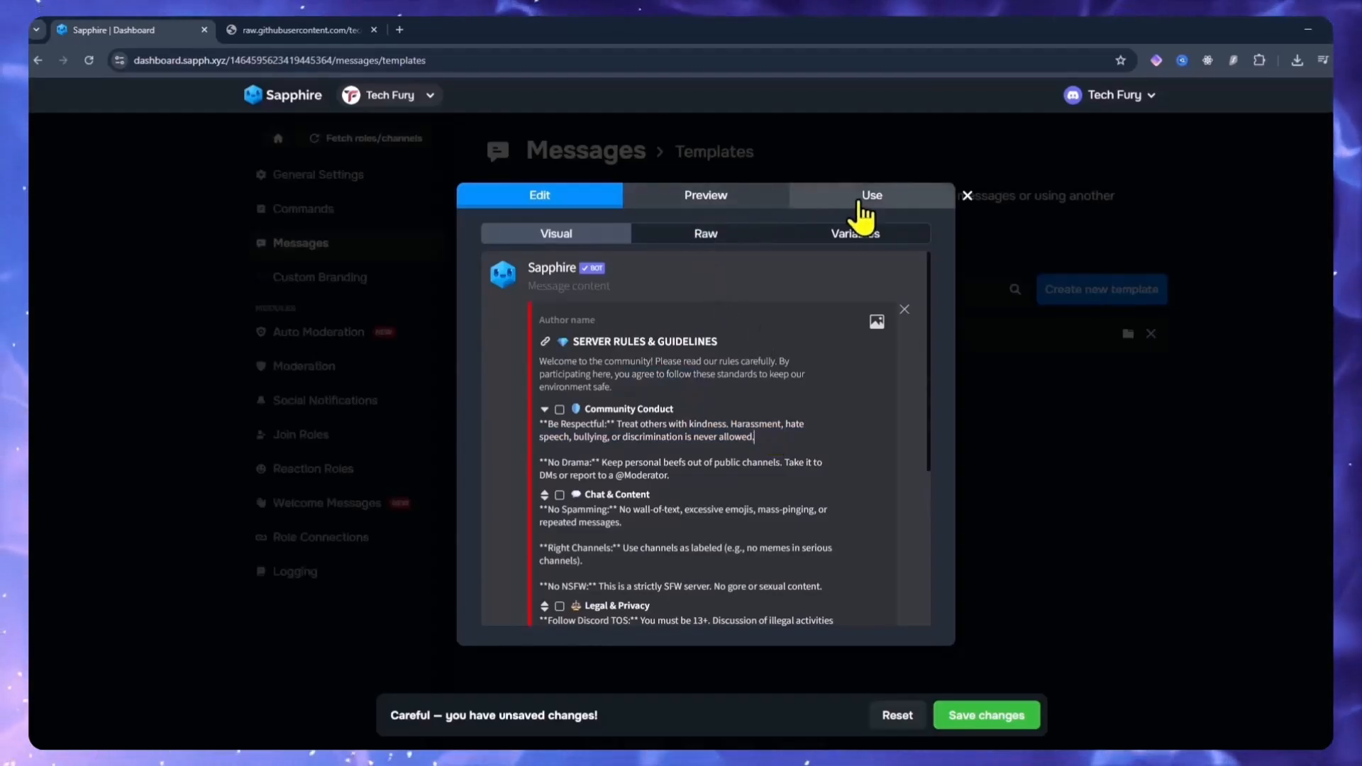
# Step: Send the server rules template as a message into the rules channel
pyautogui.click(860, 207)
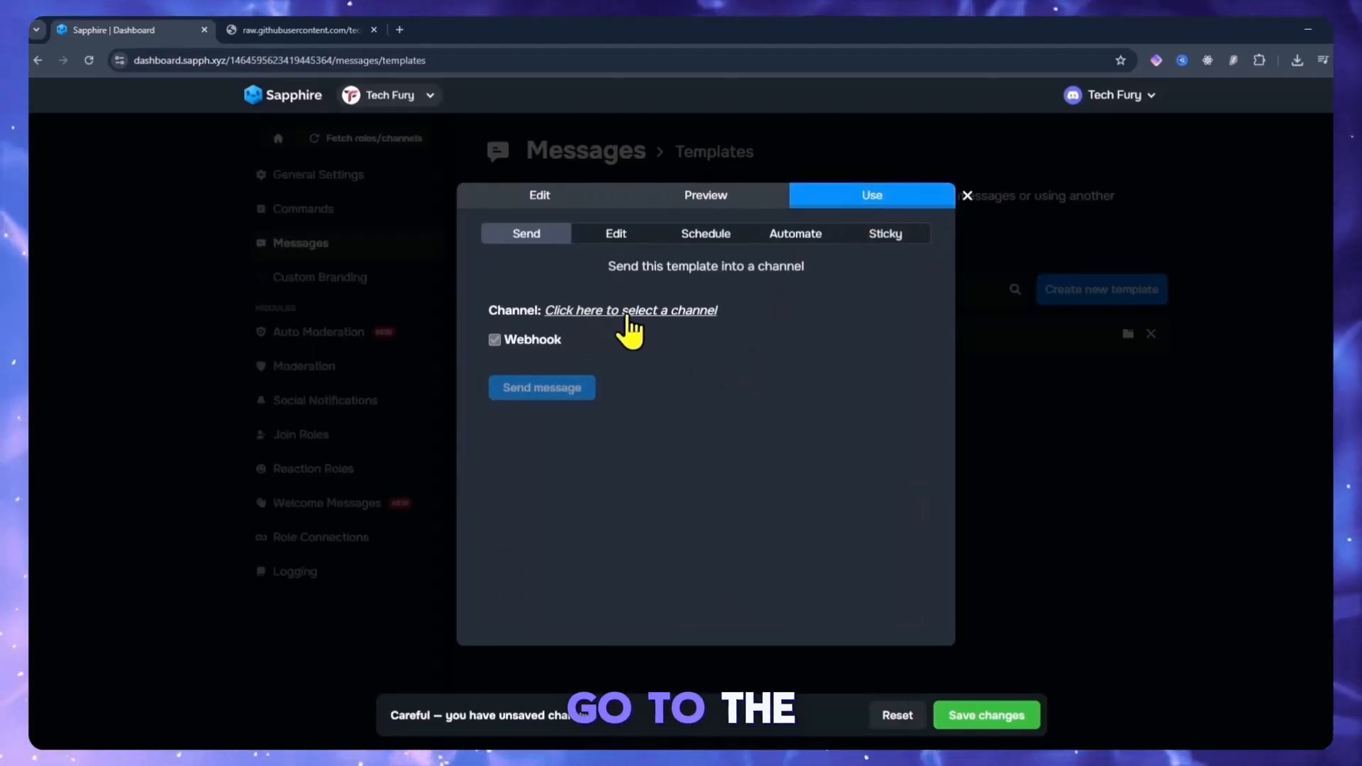
pyautogui.click(628, 312)
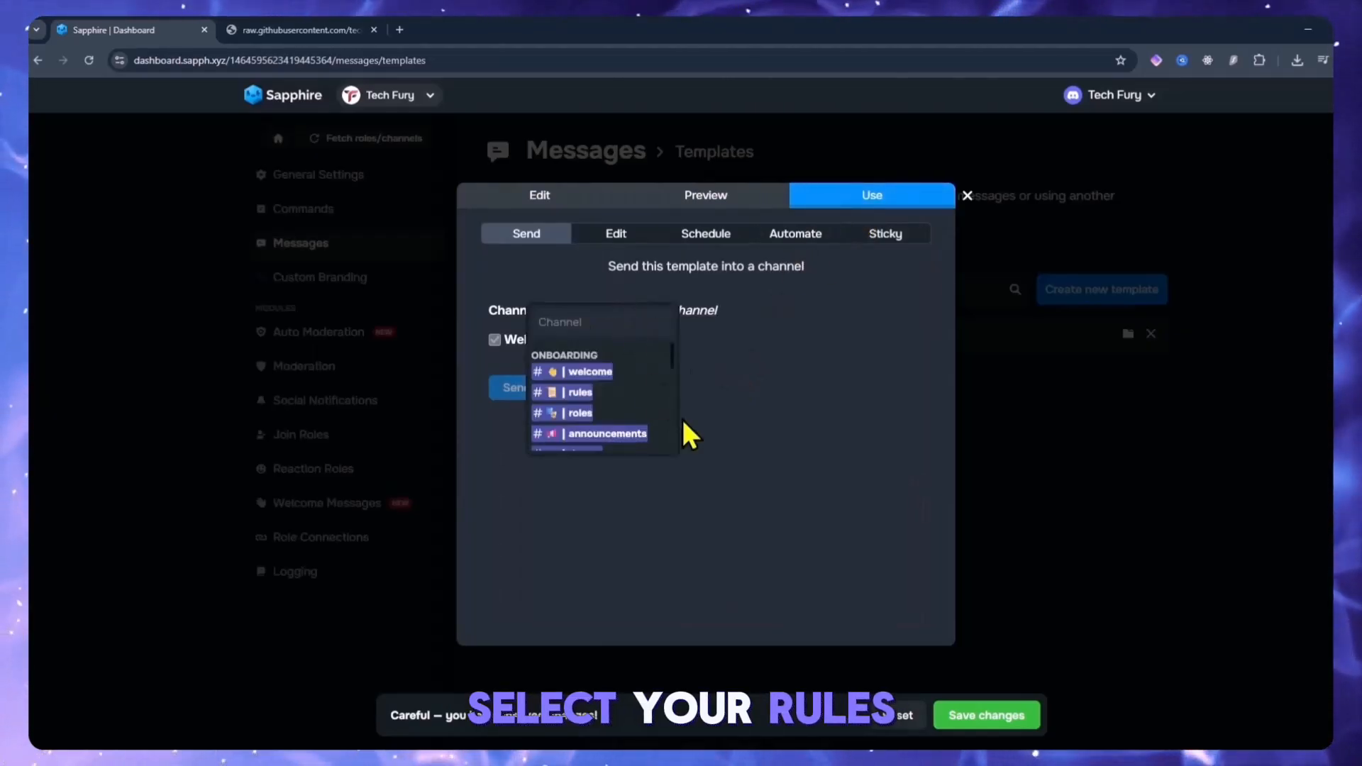
pyautogui.click(574, 394)
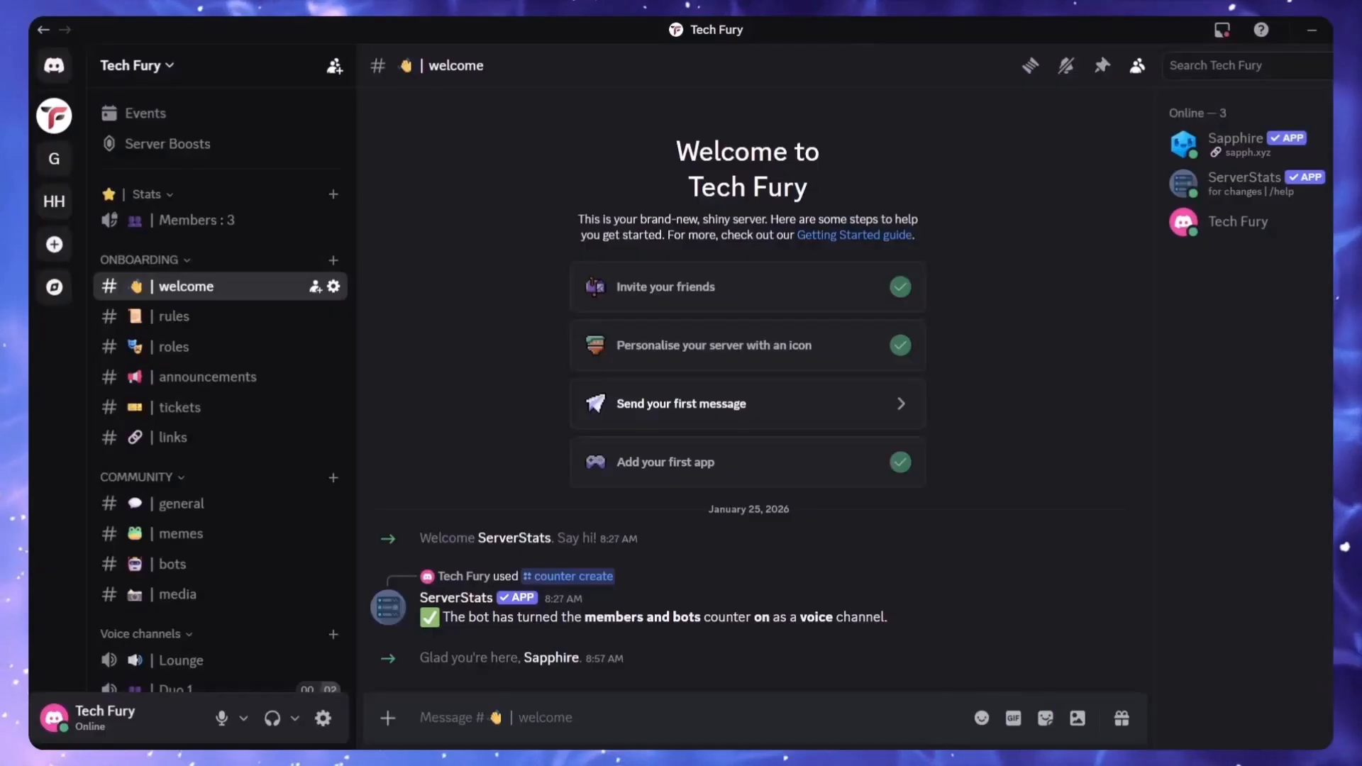
# Step: Switch to Discord and review the posted rules embed in the rules channel from start to end
pyautogui.click(219, 329)
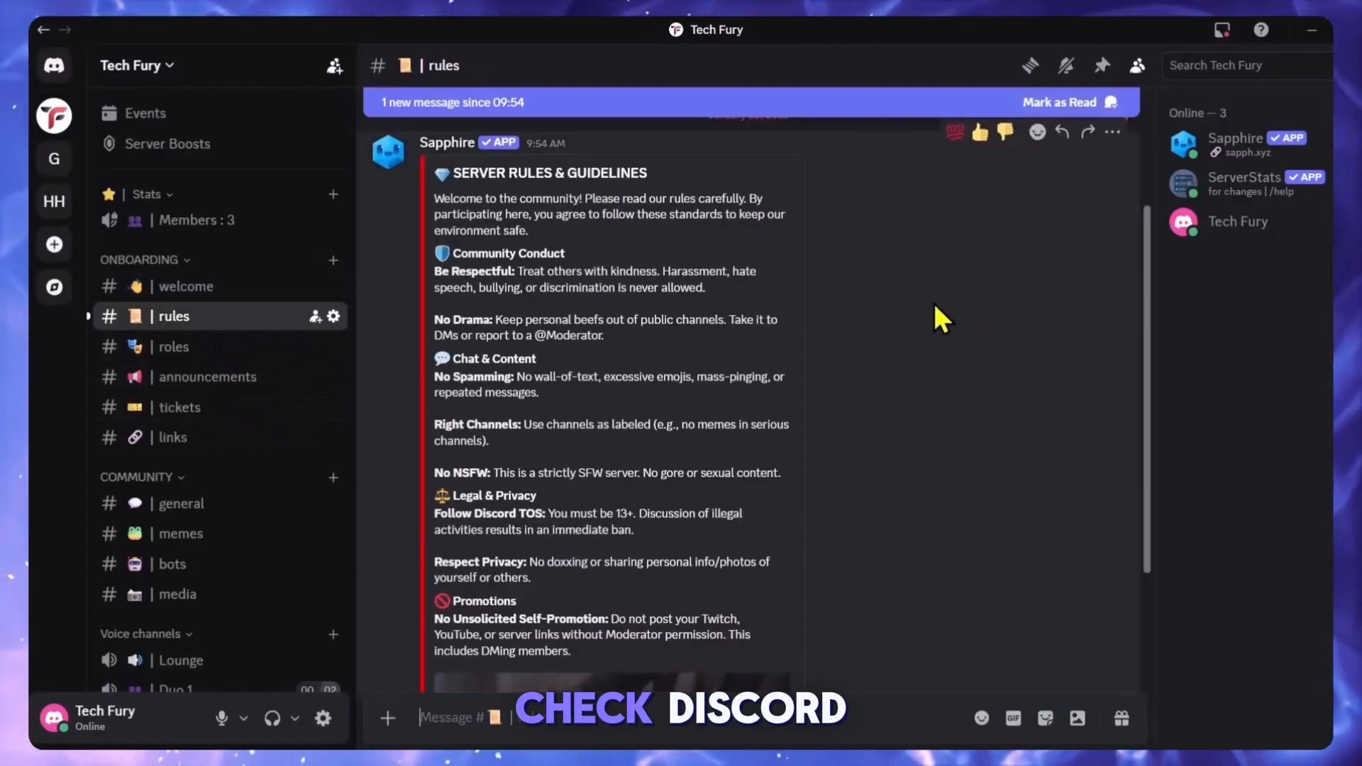
pyautogui.scroll(-3, 935, 312)
pyautogui.scroll(4, 934, 319)
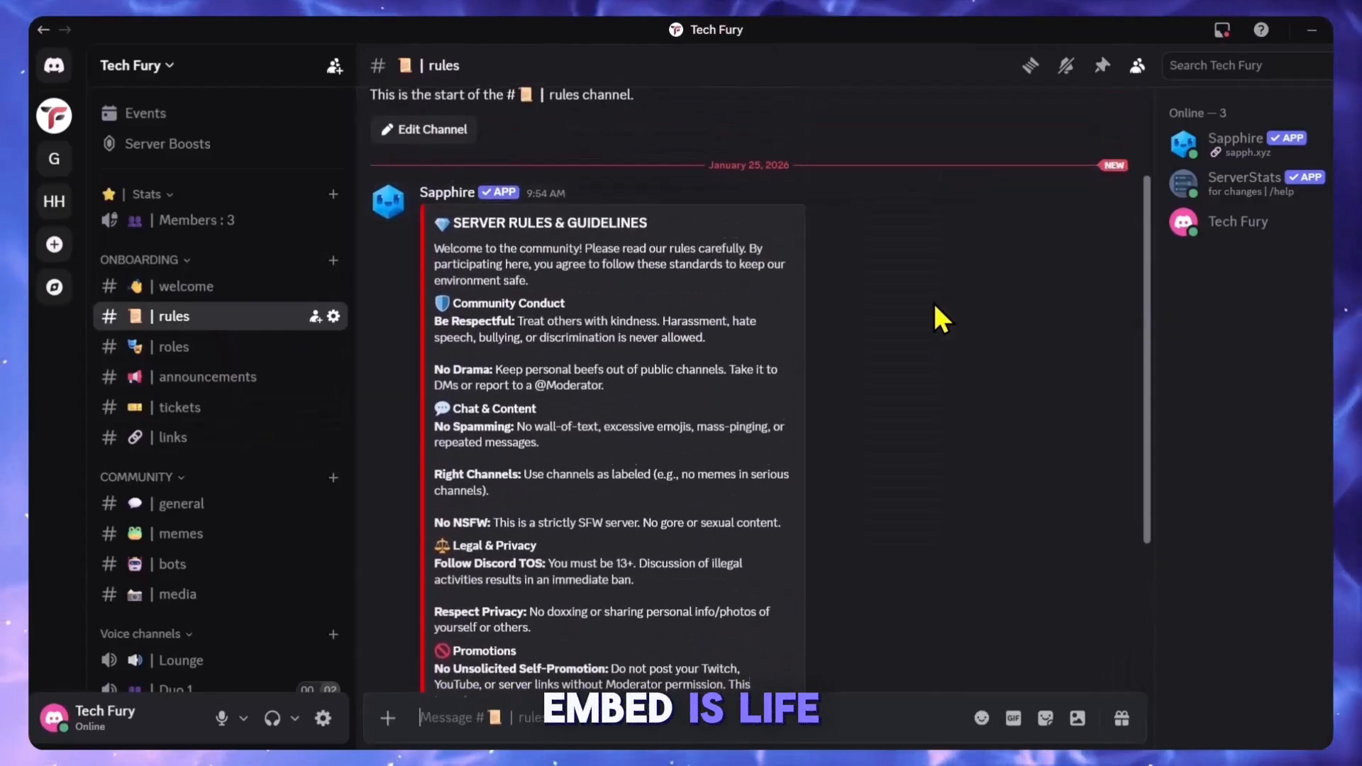
pyautogui.scroll(-4, 934, 319)
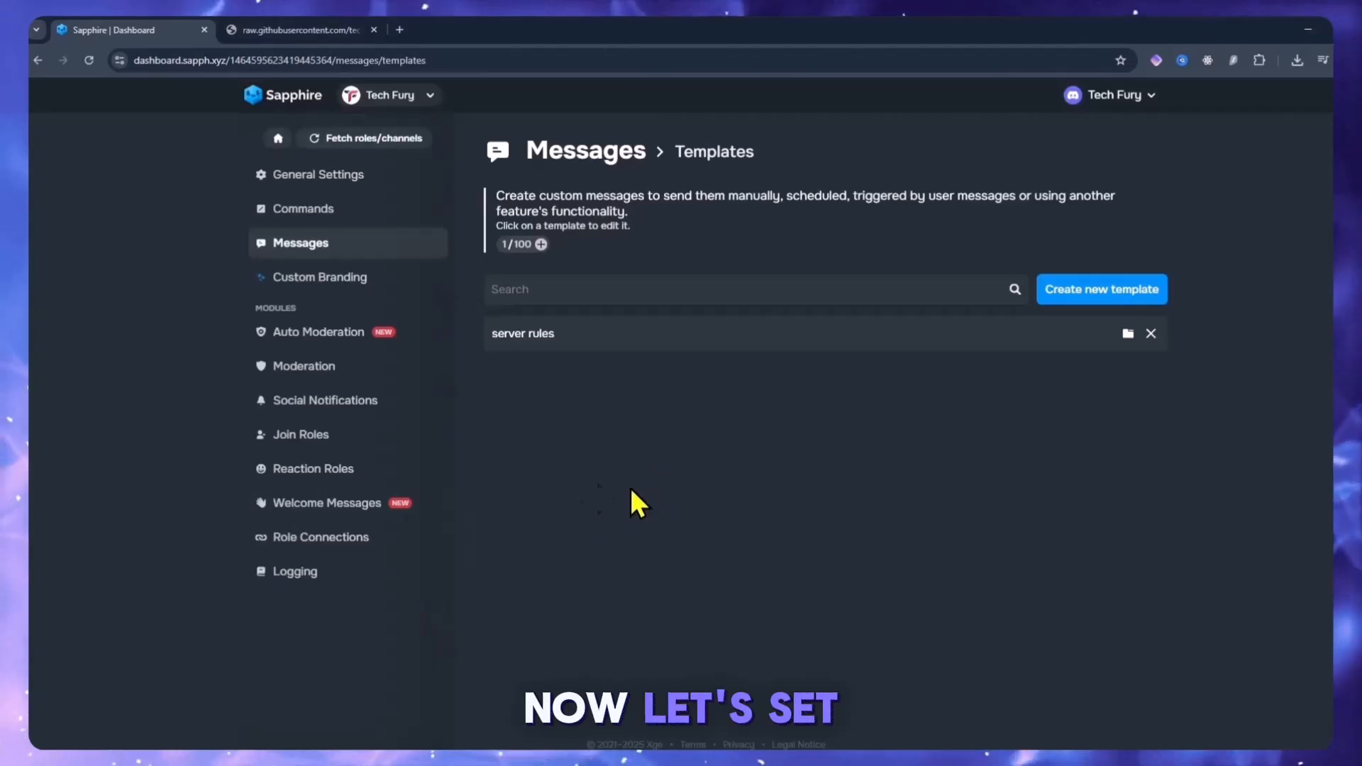
pyautogui.click(367, 411)
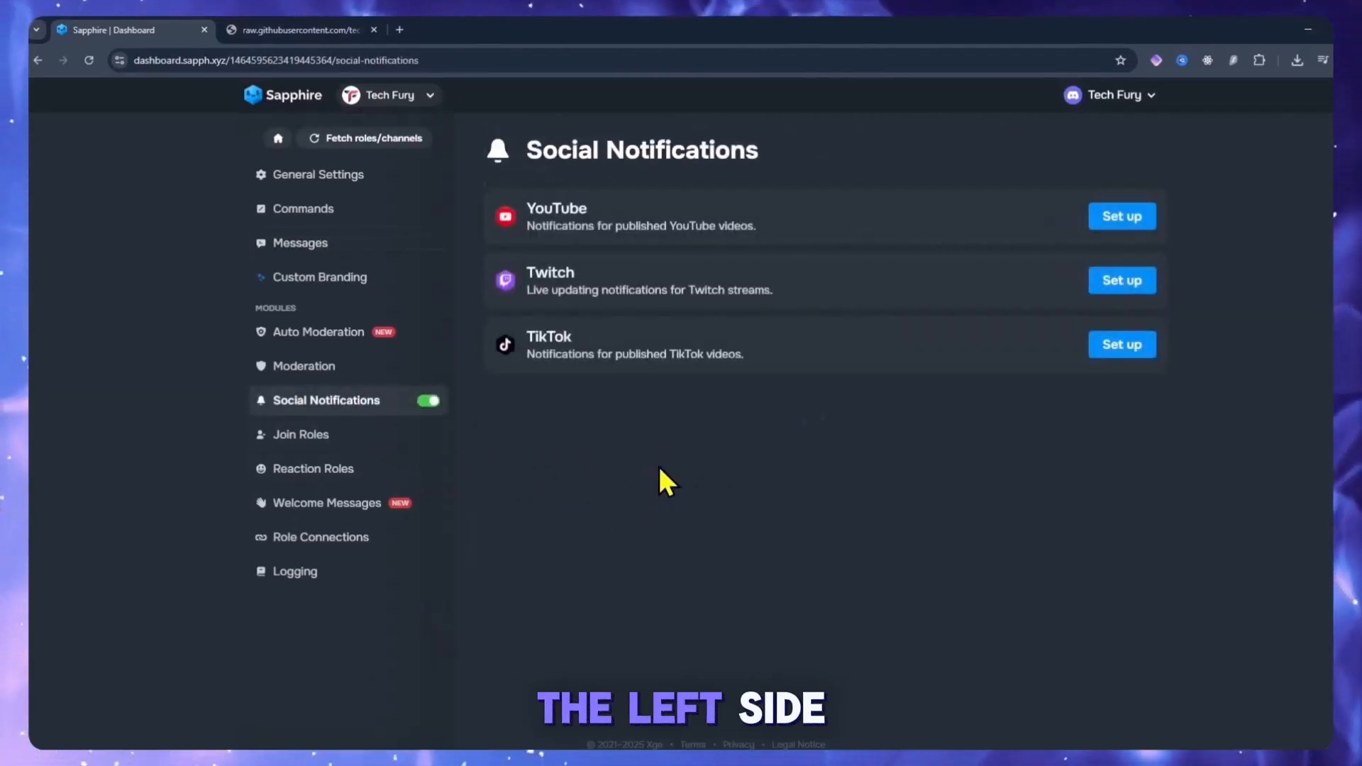
pyautogui.click(1148, 224)
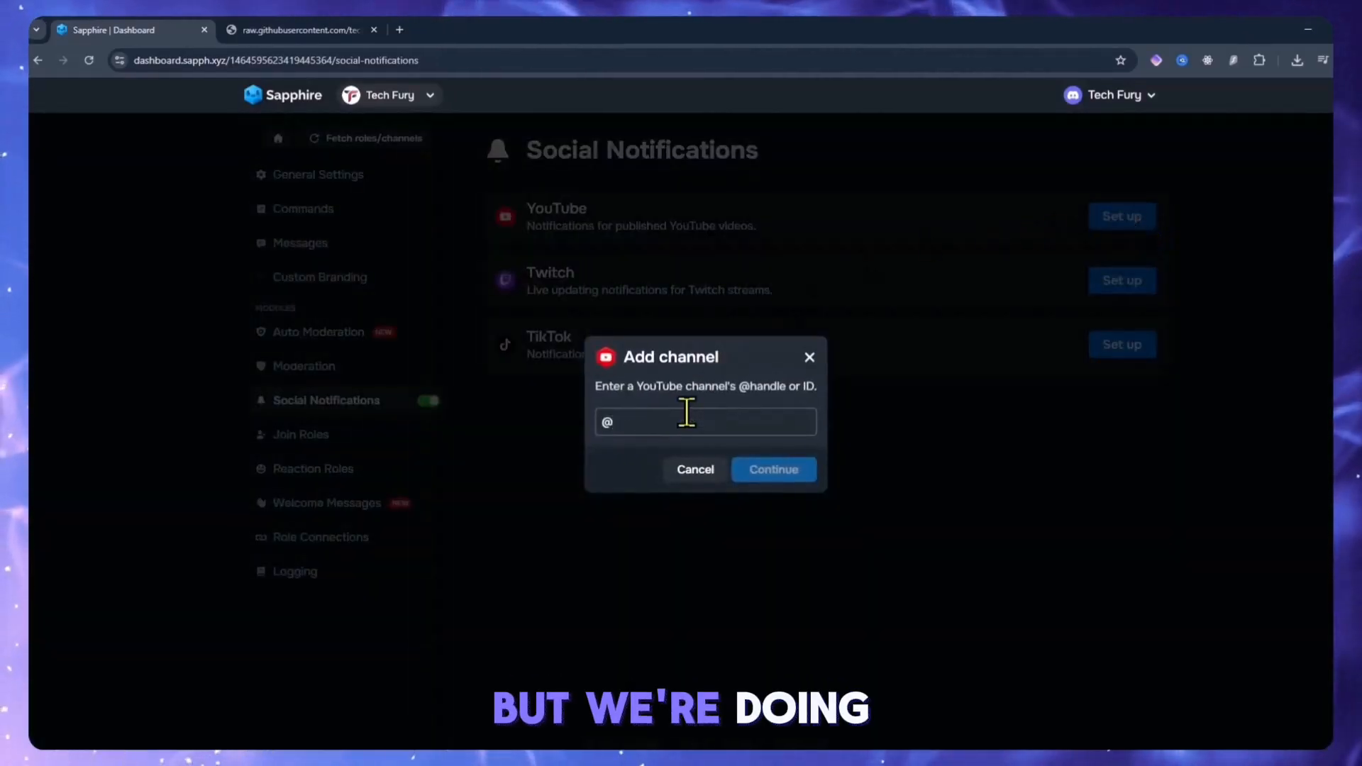
pyautogui.write('@techfuryh')
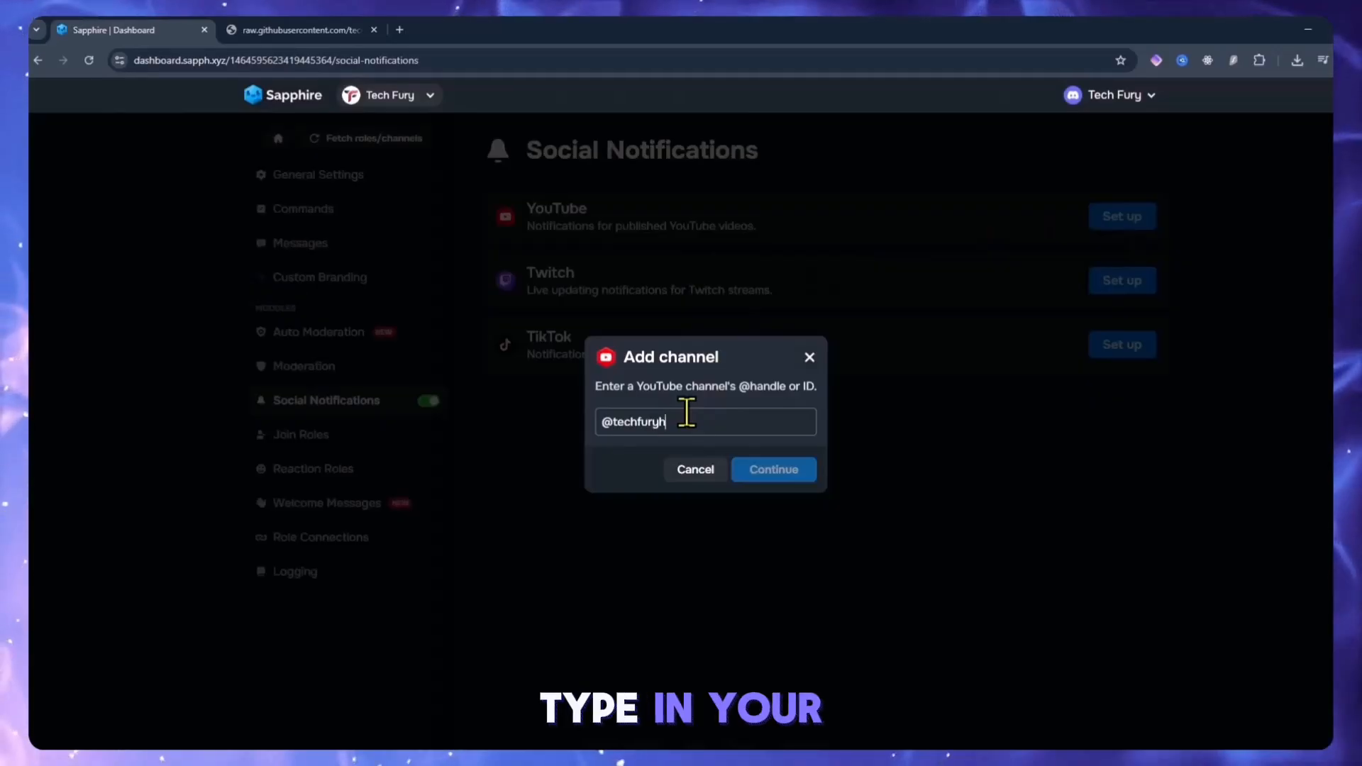
pyautogui.press('BackSpace')
pyautogui.write('tips')
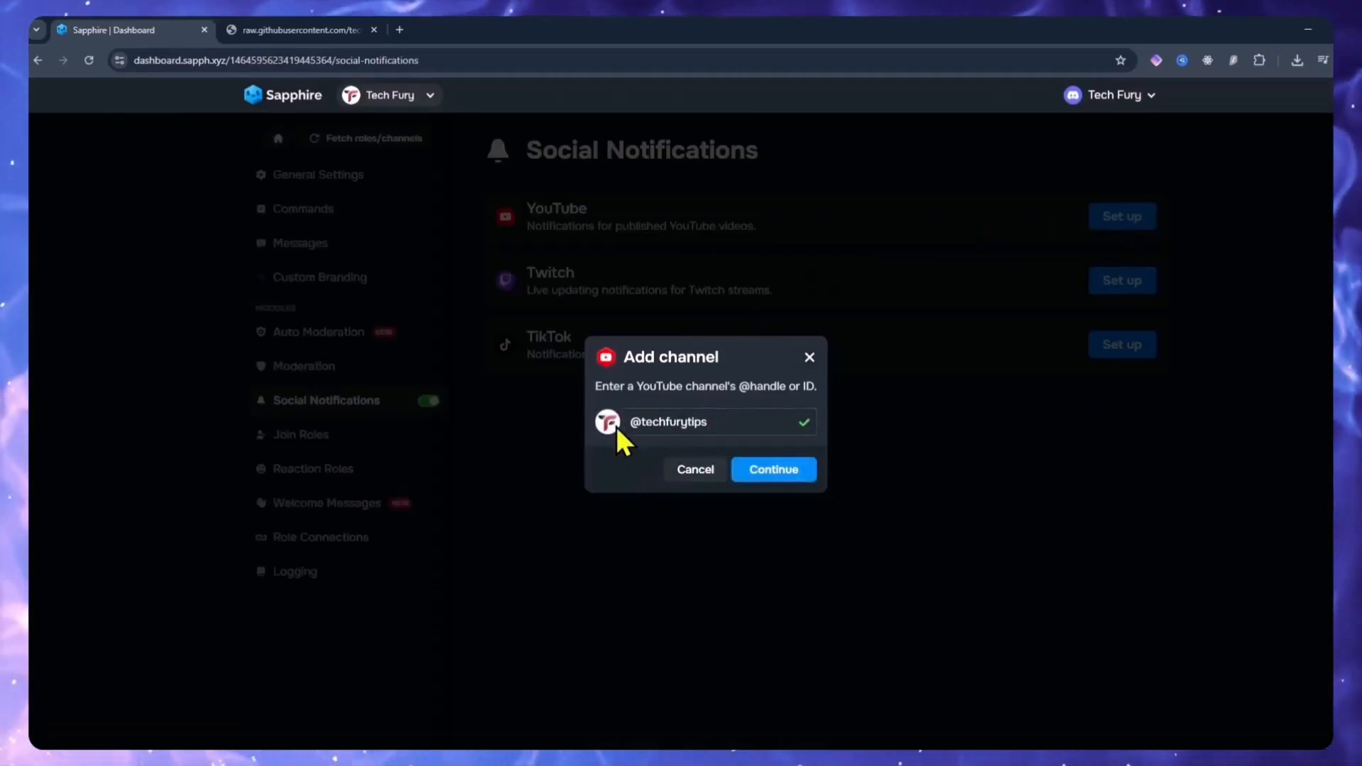
pyautogui.click(776, 471)
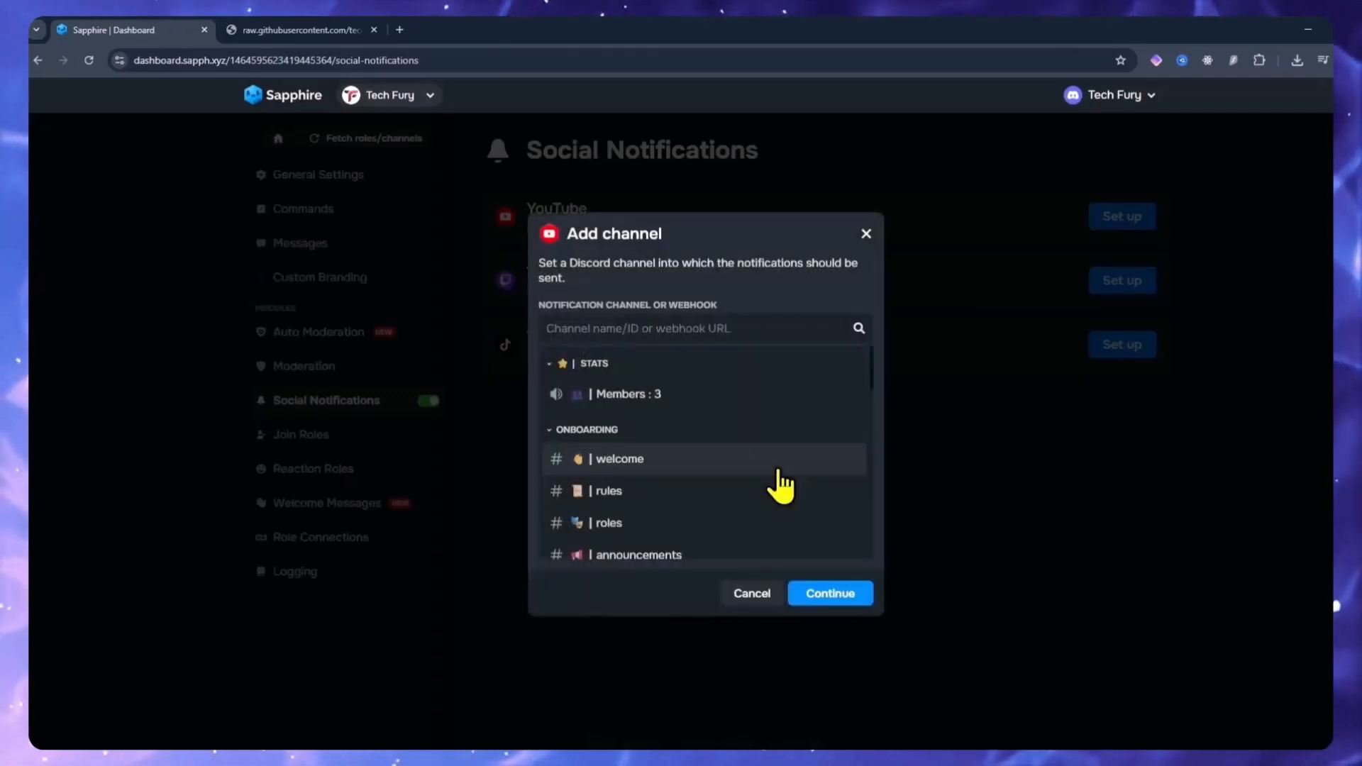
# Step: Choose the links channel as the destination for the YouTube notifications and finish adding the channel
pyautogui.scroll(-3, 754, 395)
pyautogui.scroll(2, 754, 395)
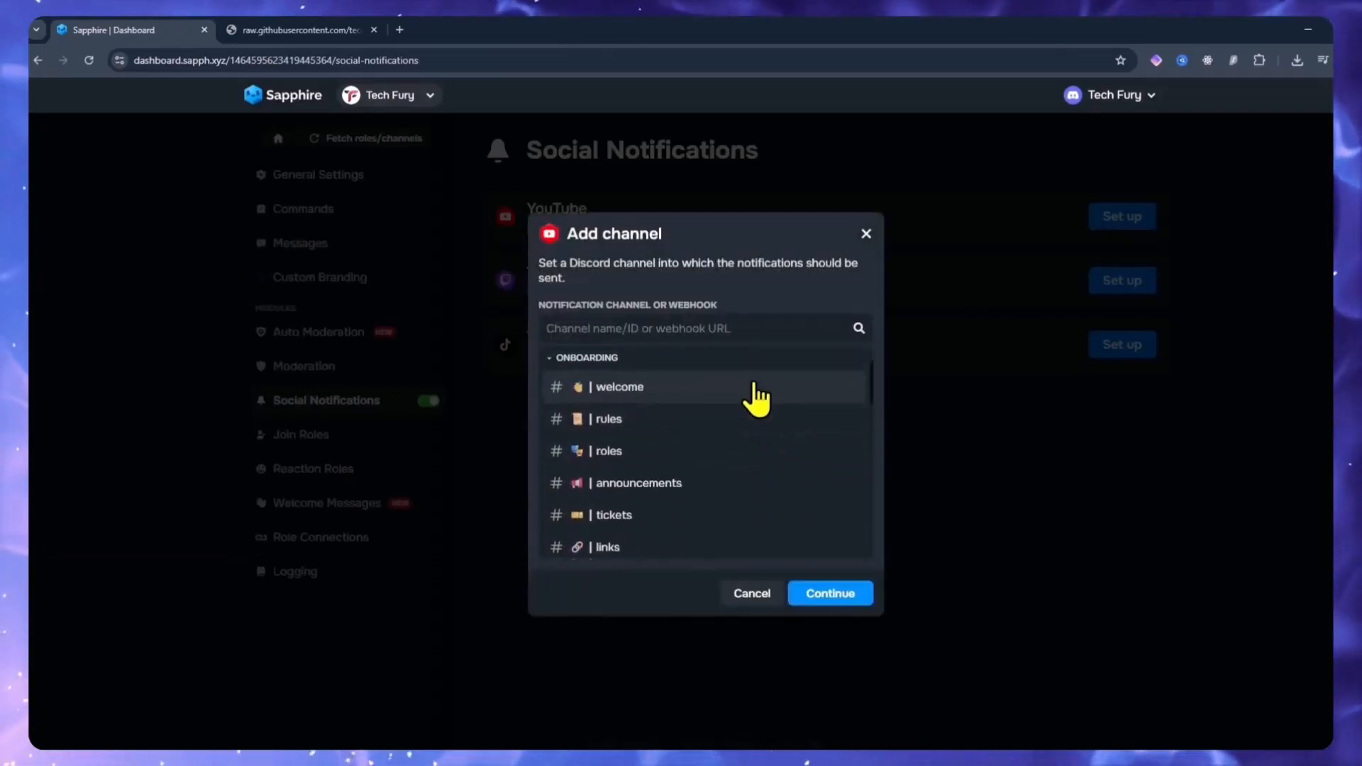
pyautogui.scroll(-1, 754, 395)
pyautogui.scroll(-1, 755, 398)
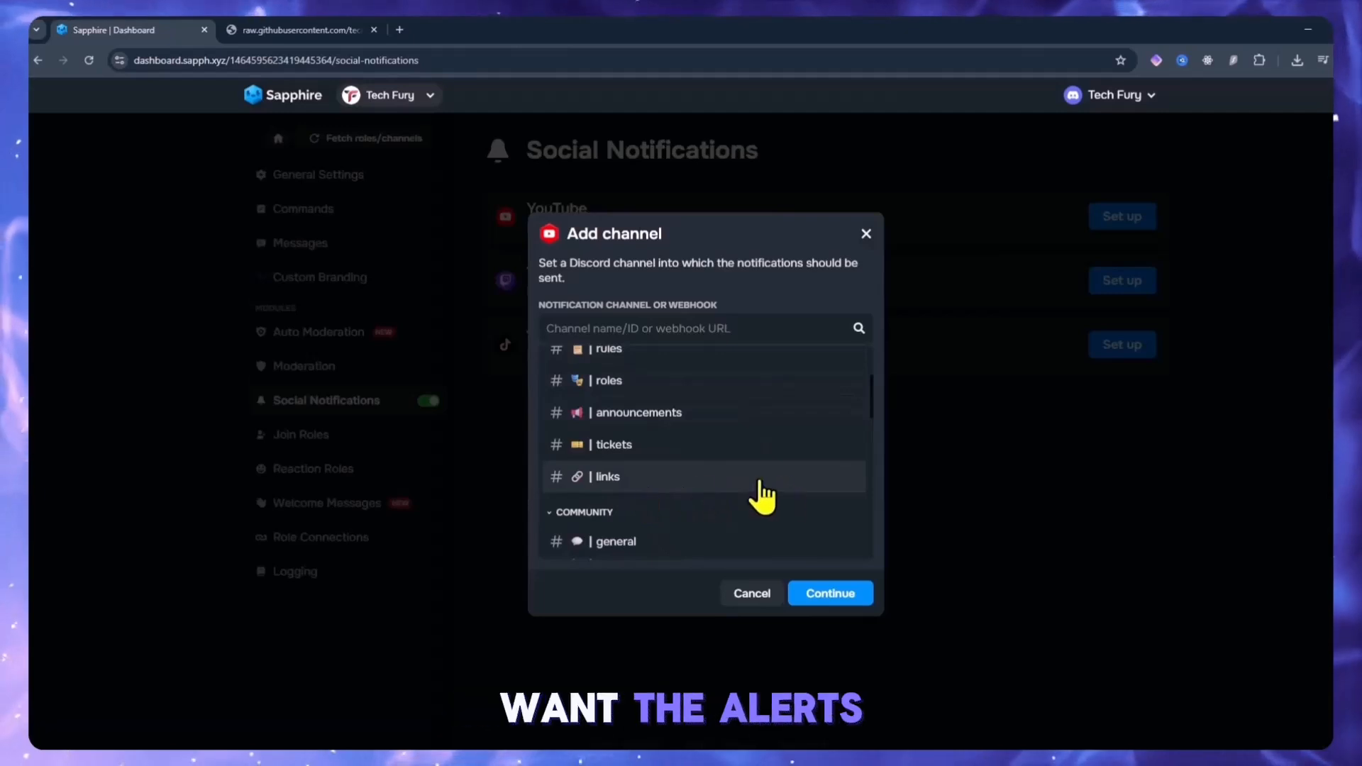
pyautogui.click(793, 477)
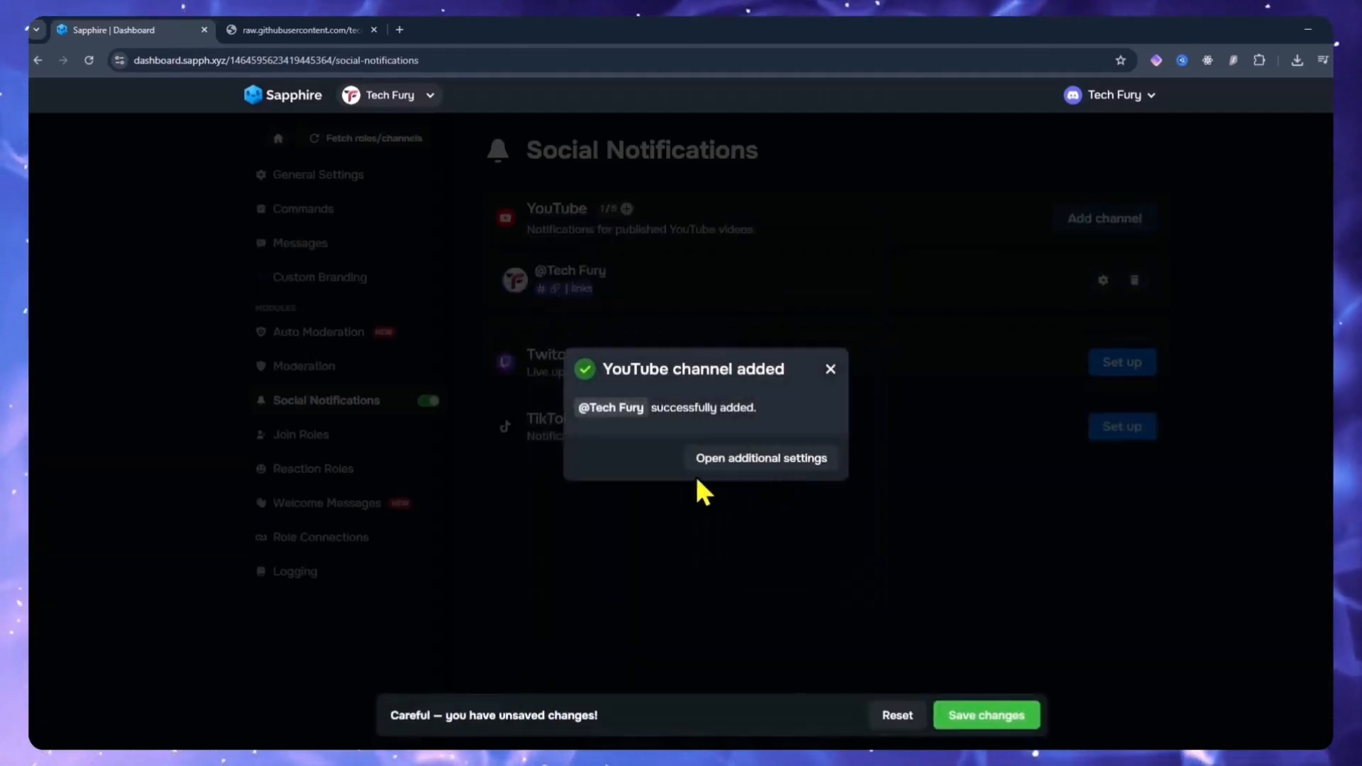
# Step: Enable auto publish and the custom message option in the added YouTube channel's additional settings
pyautogui.click(781, 468)
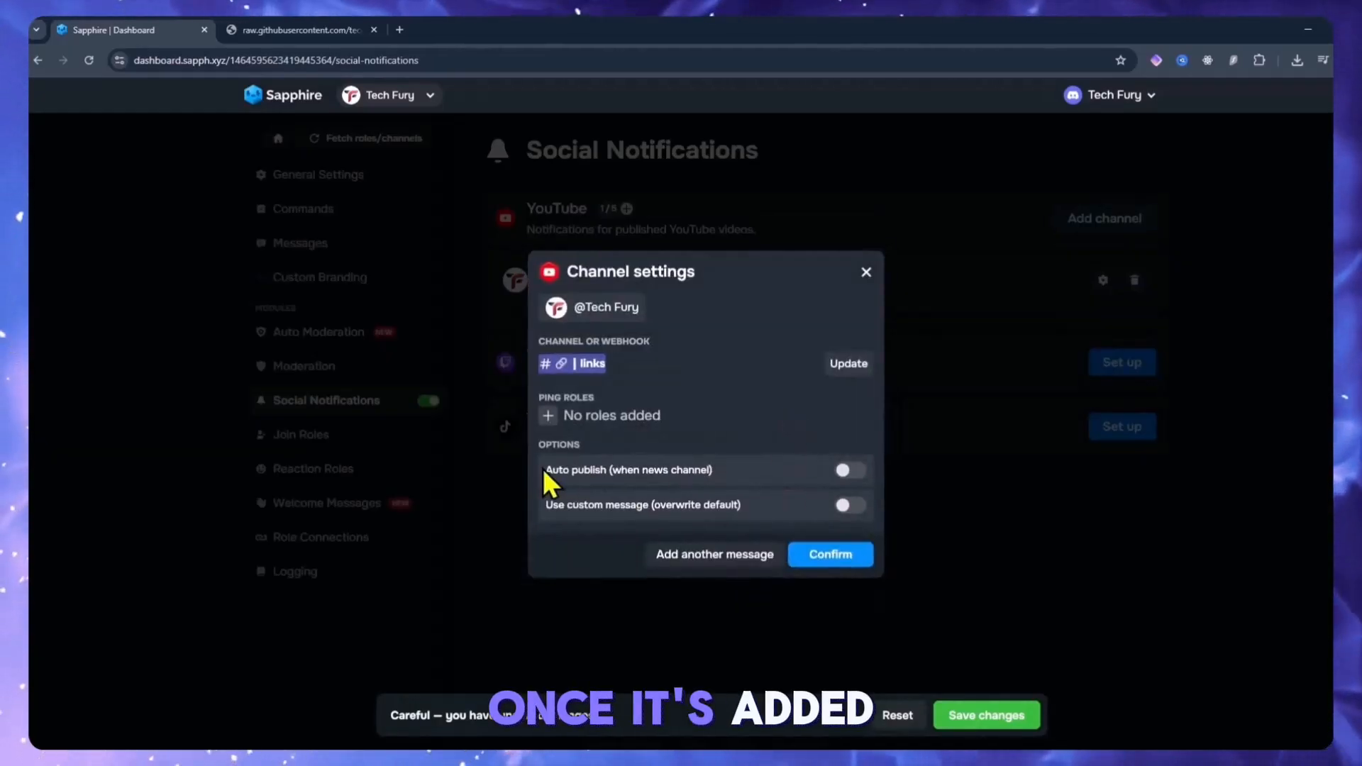
pyautogui.click(848, 471)
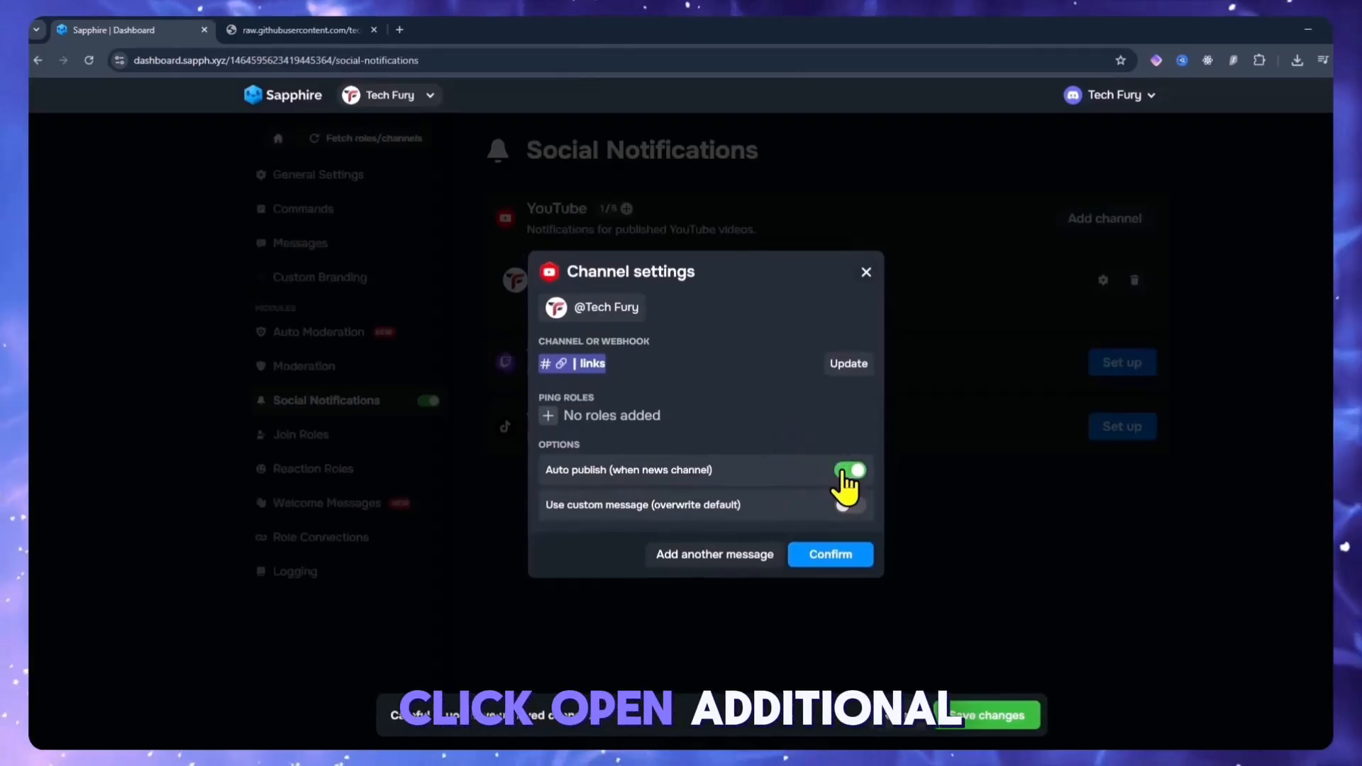
pyautogui.click(844, 506)
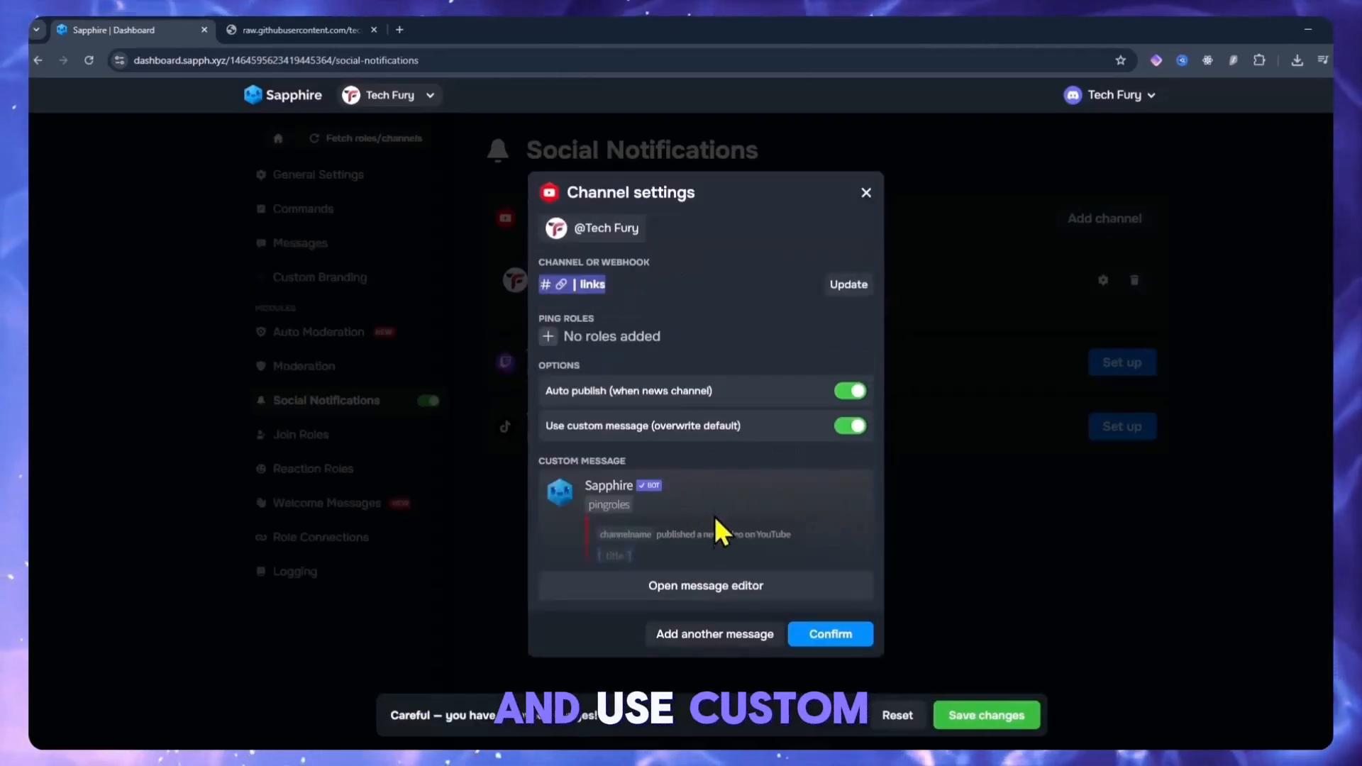
# Step: Replace the custom notification message's raw code with the Sapphire YouTube Notification Template JSON from the GitHub browser tab
pyautogui.click(805, 587)
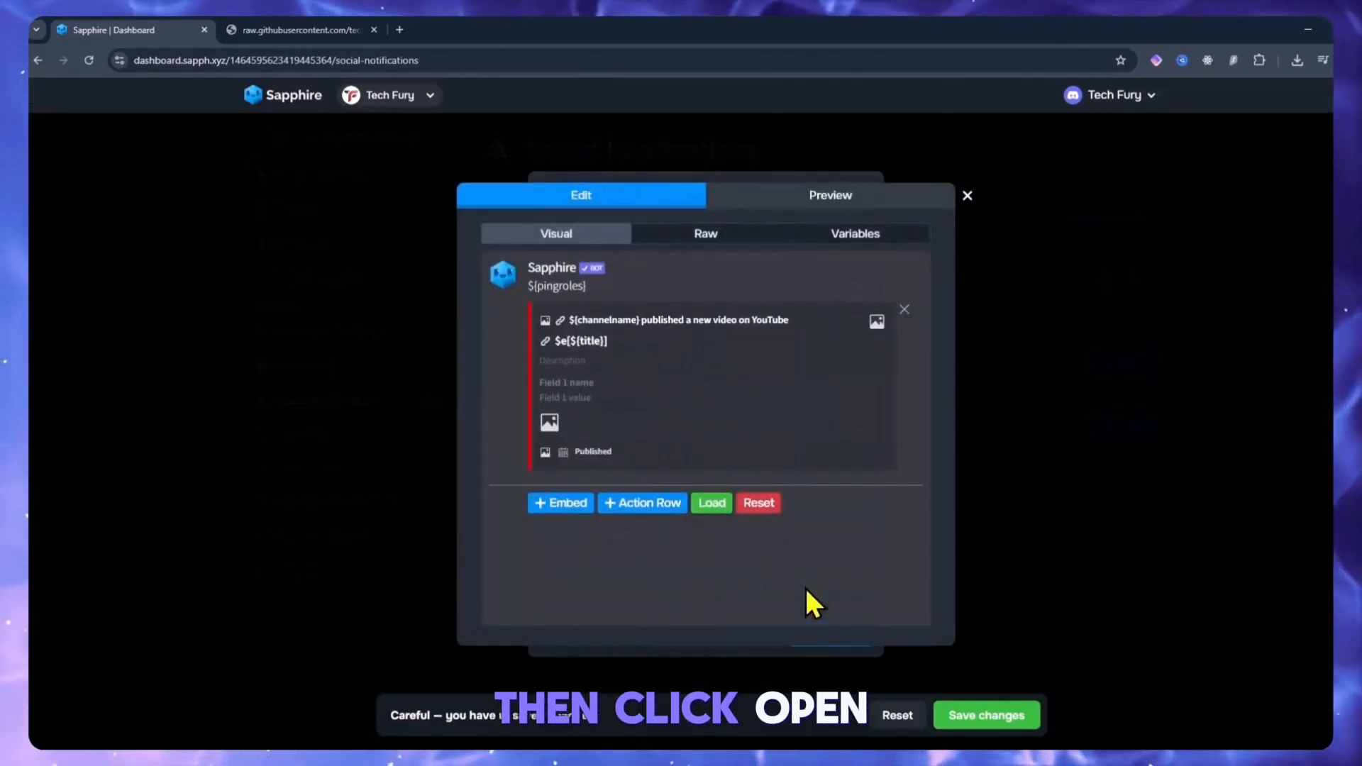
pyautogui.click(833, 204)
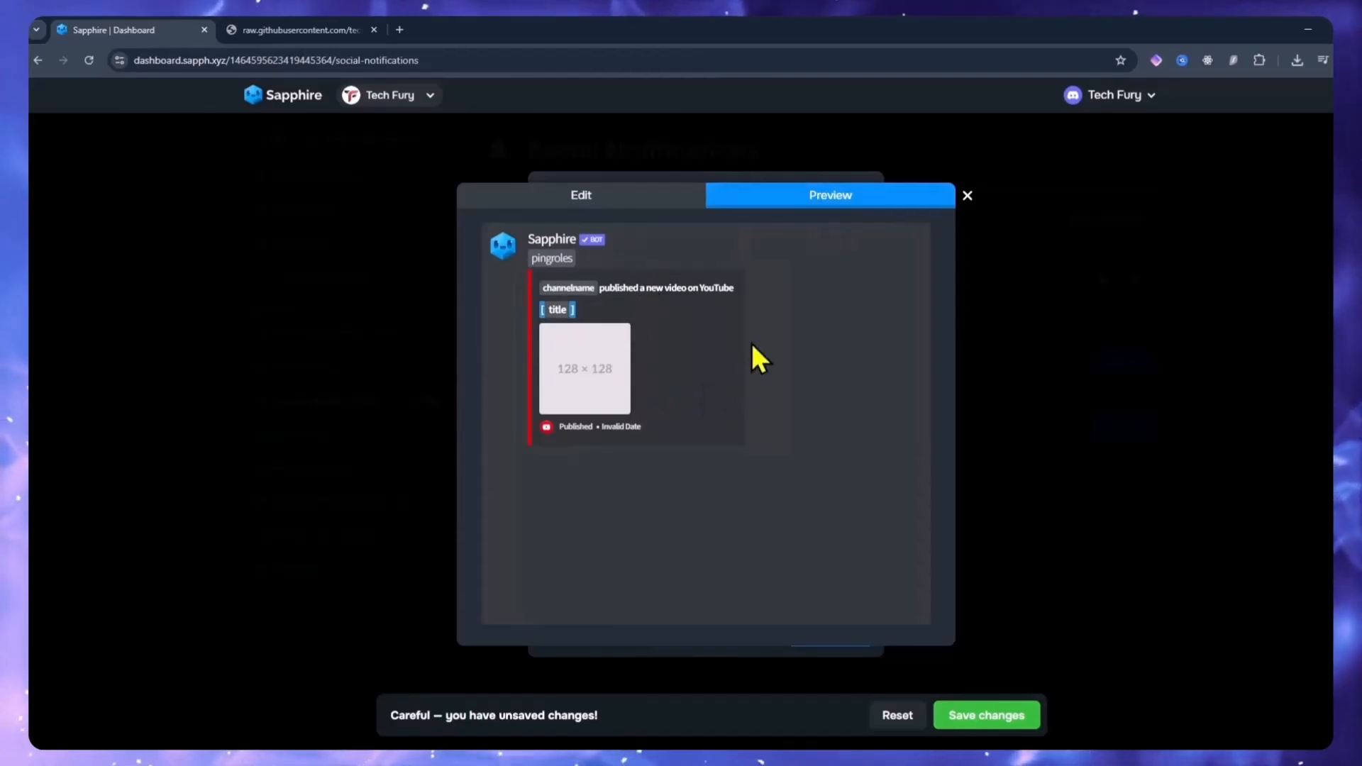
pyautogui.click(628, 213)
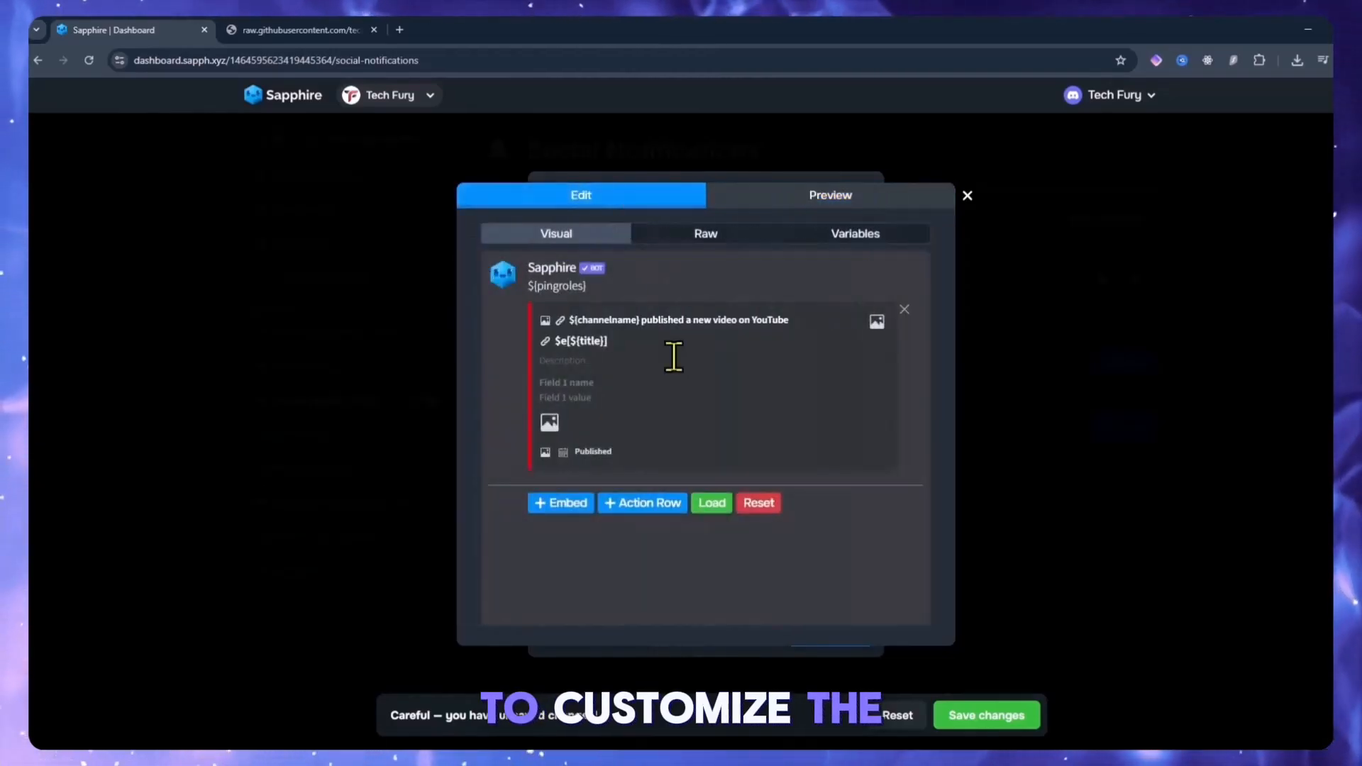
pyautogui.click(711, 238)
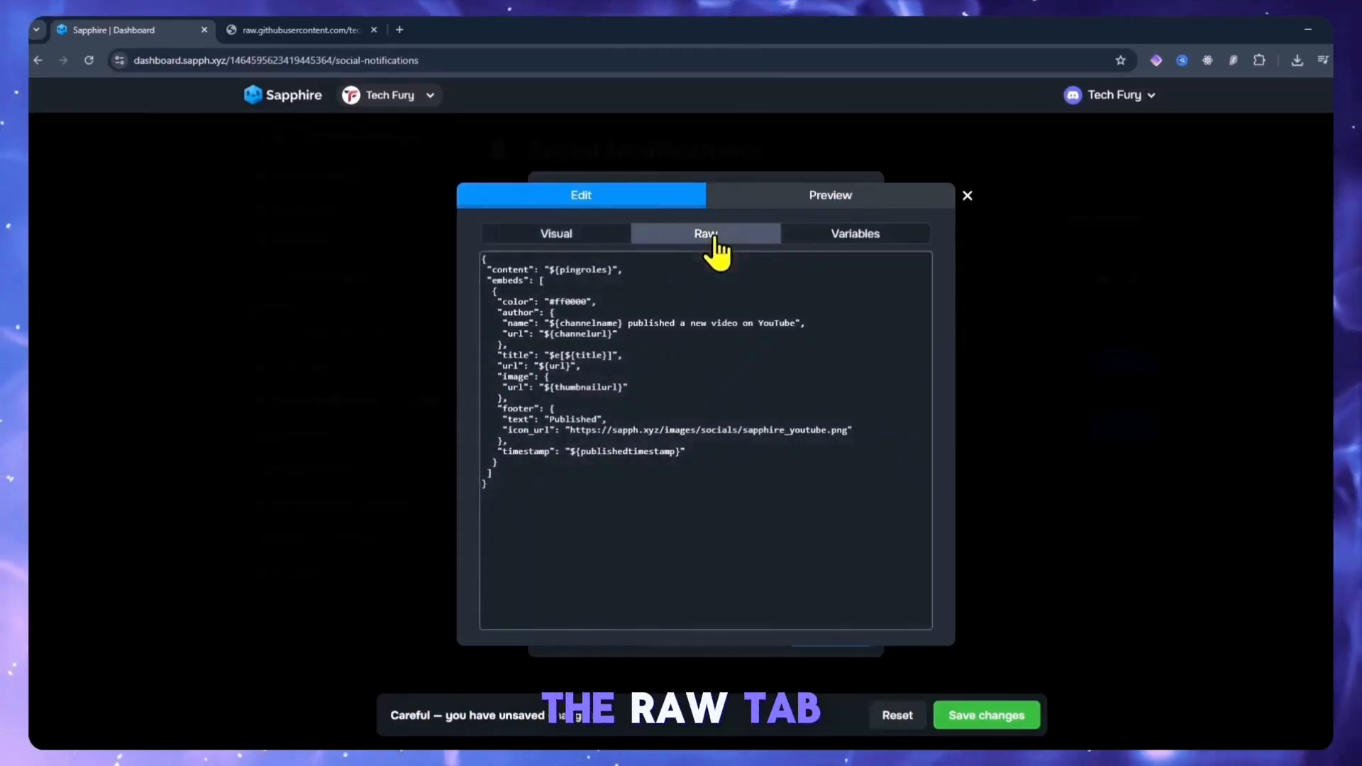
pyautogui.click(298, 30)
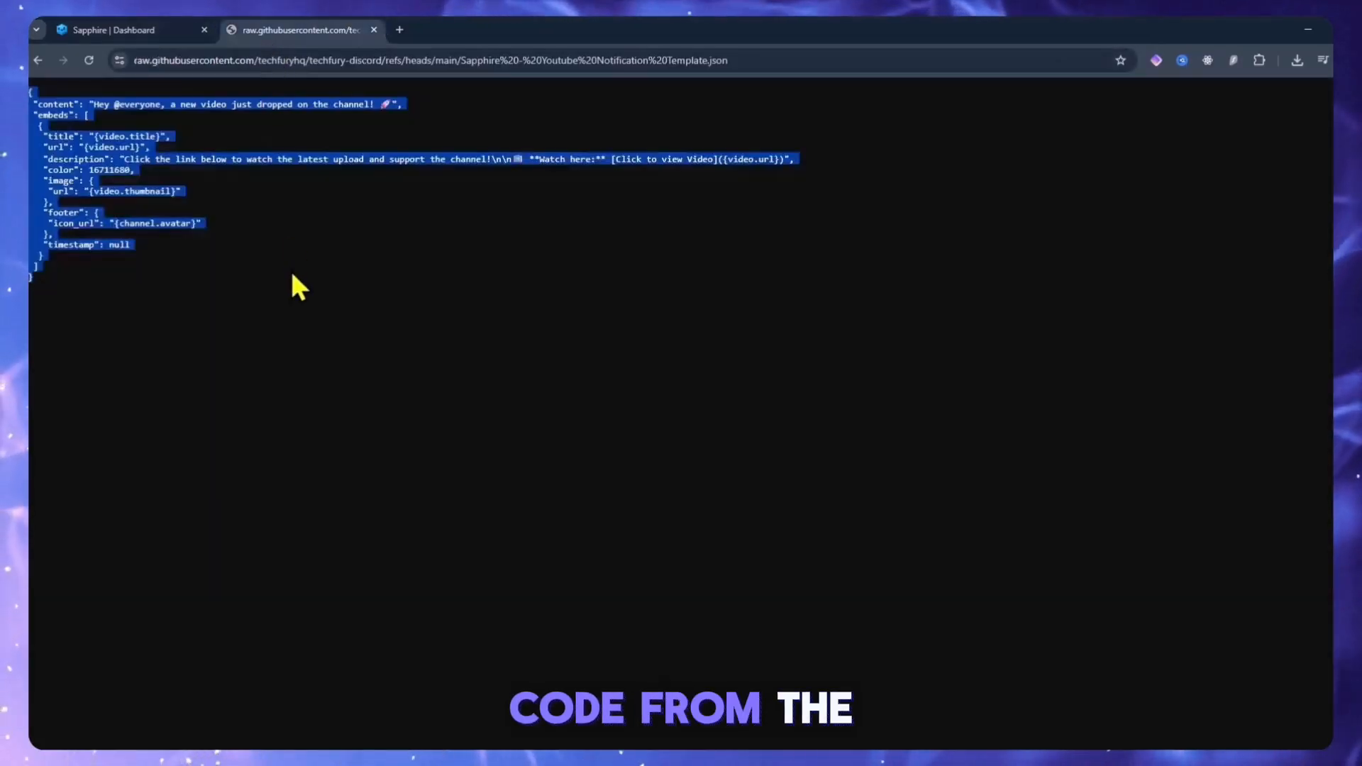
pyautogui.moveTo(293, 281); pyautogui.dragTo(81, 59)
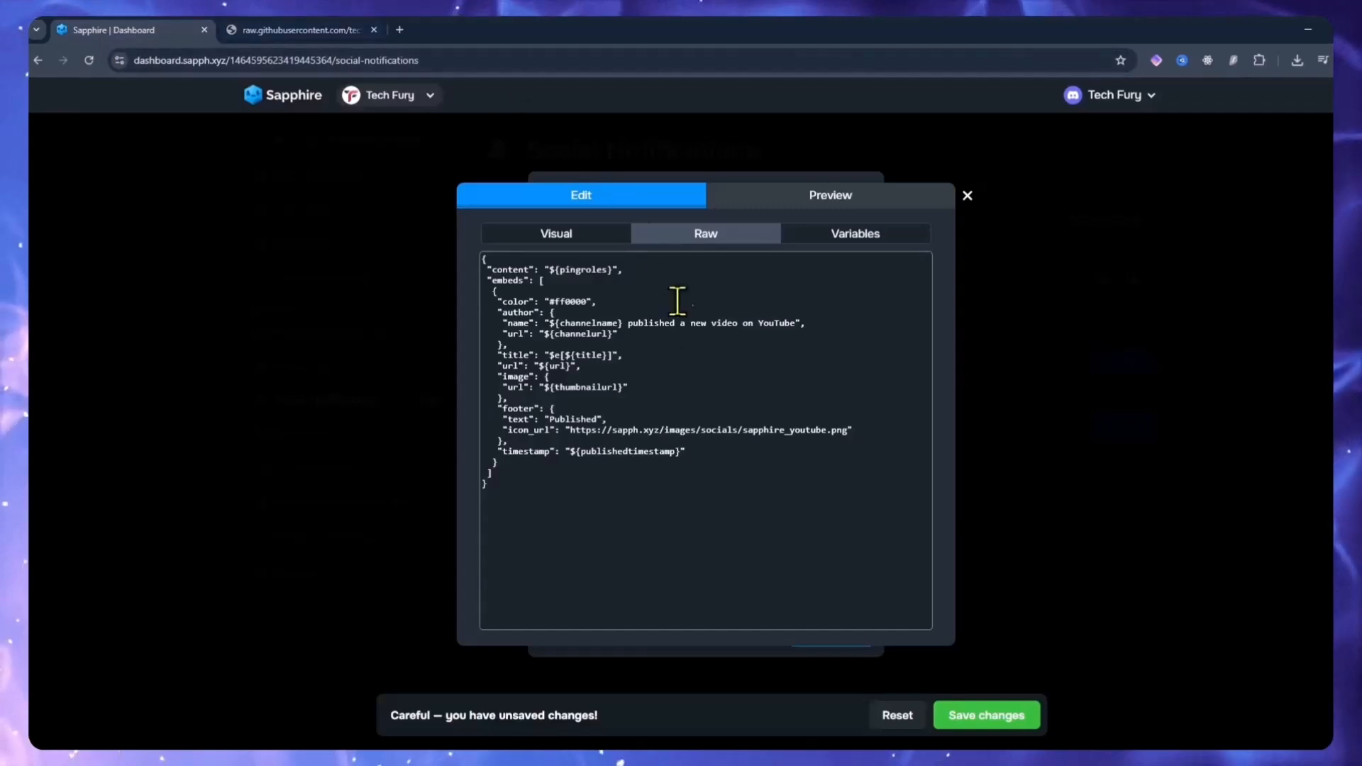
pyautogui.hotkey('ctrl', 'a')
pyautogui.hotkey('ctrl', 'v')
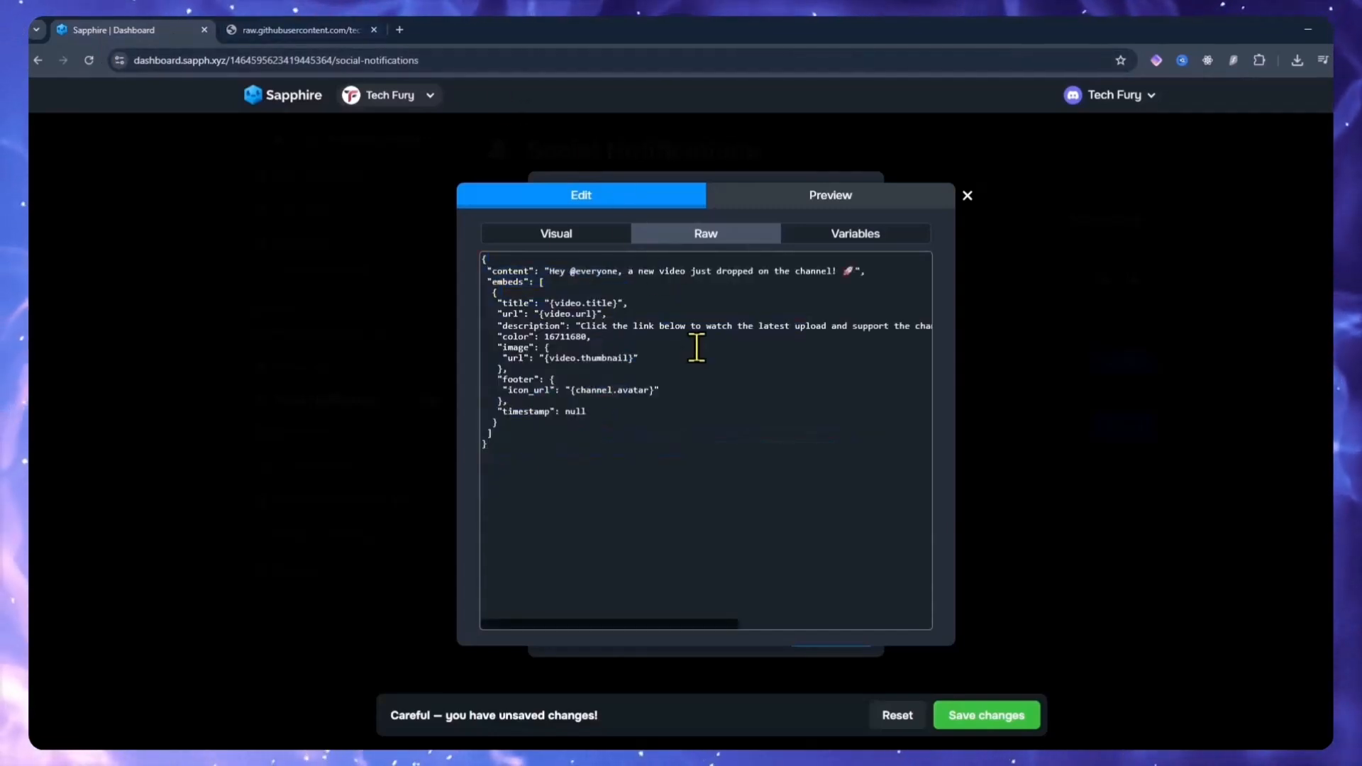
# Step: Preview the custom notification message, then save the changes and confirm the YouTube channel settings
pyautogui.click(812, 199)
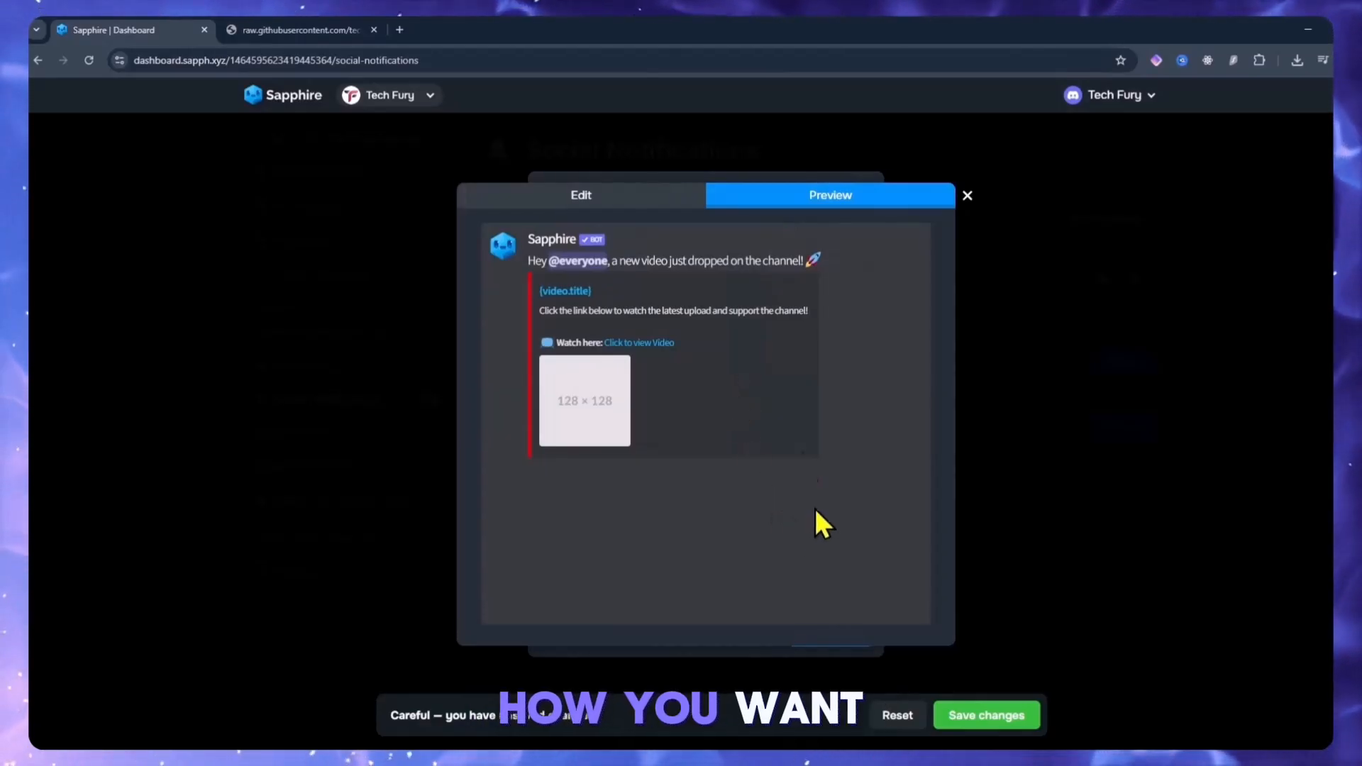
pyautogui.click(682, 199)
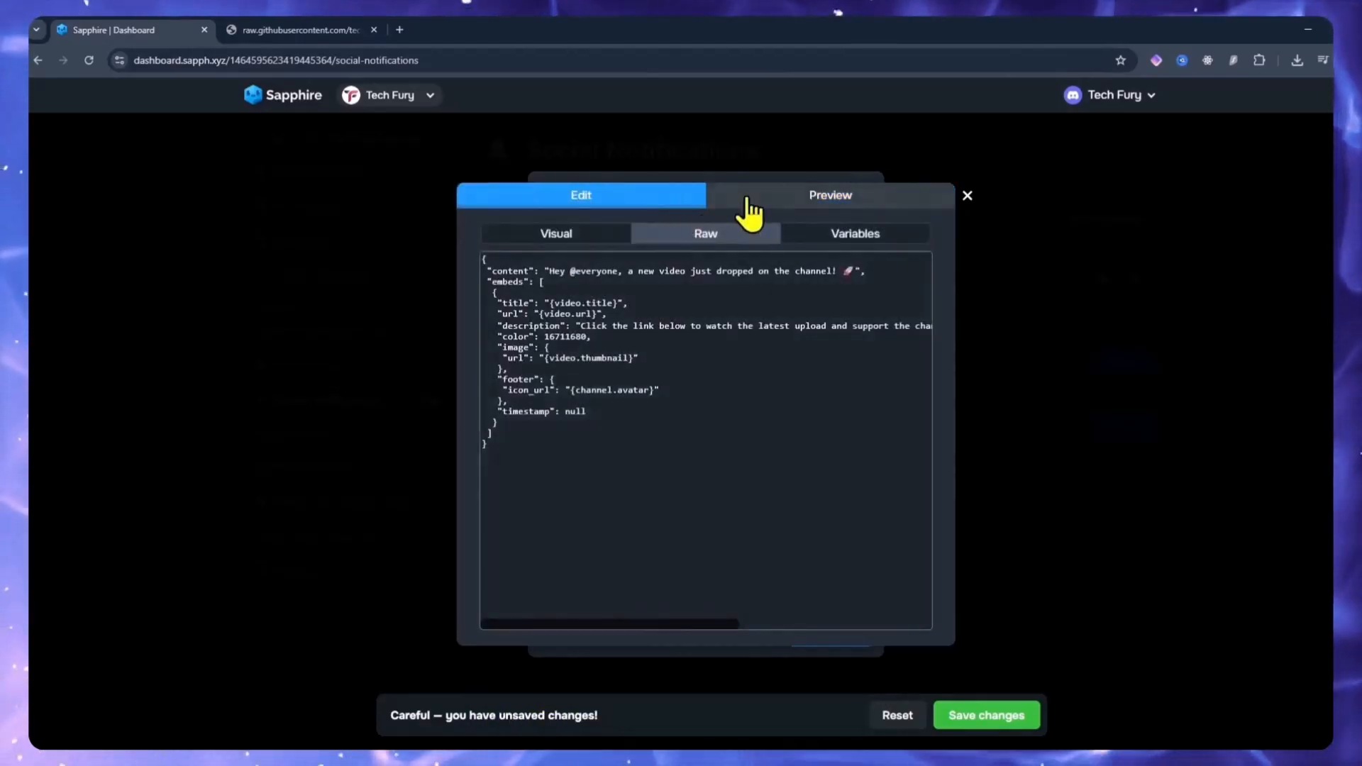
pyautogui.click(967, 196)
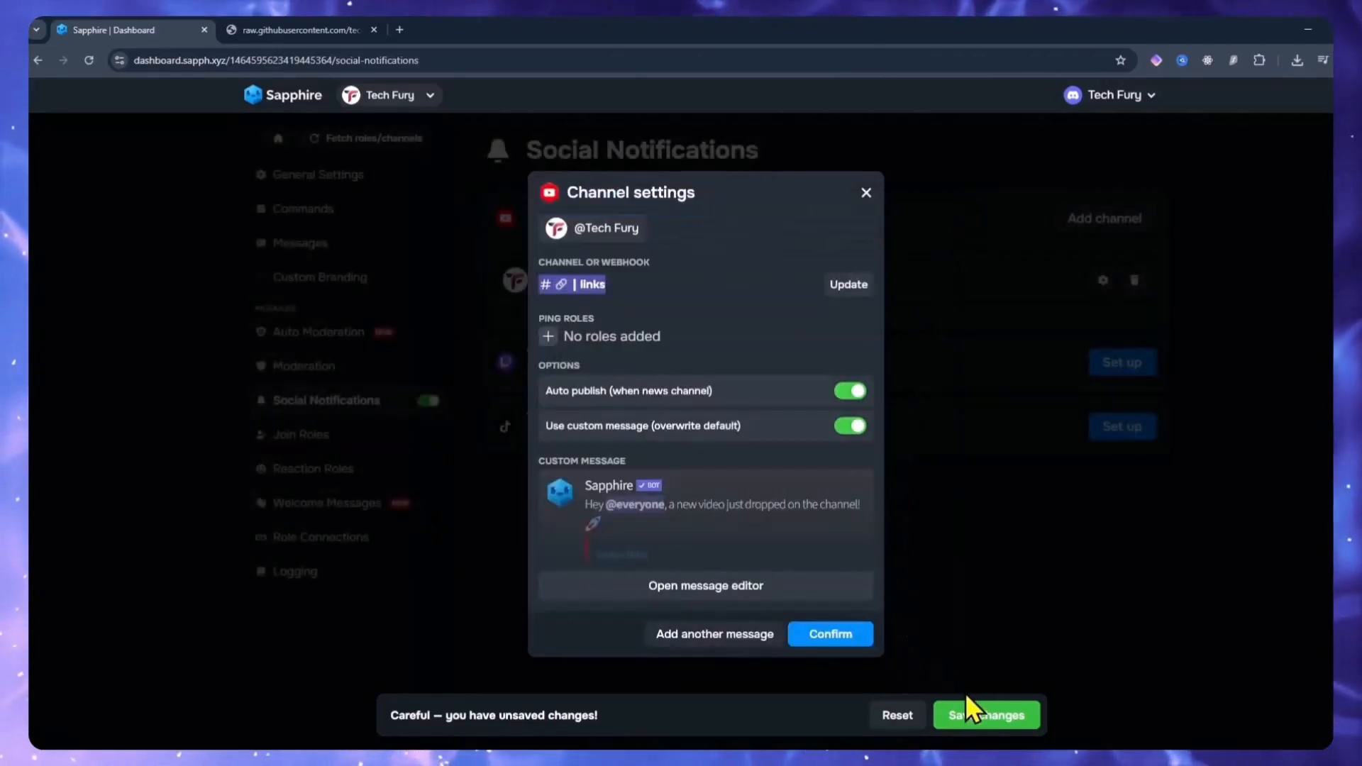
pyautogui.click(977, 713)
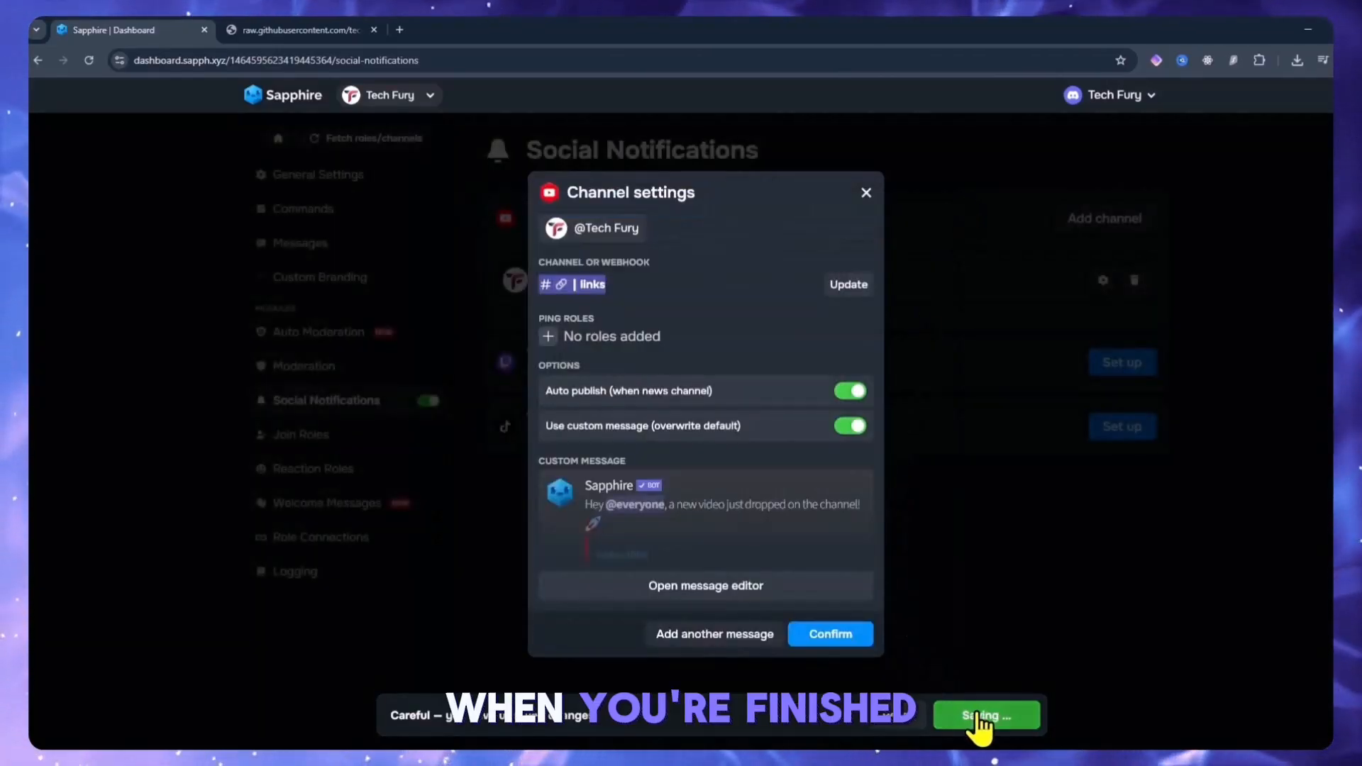
pyautogui.click(846, 636)
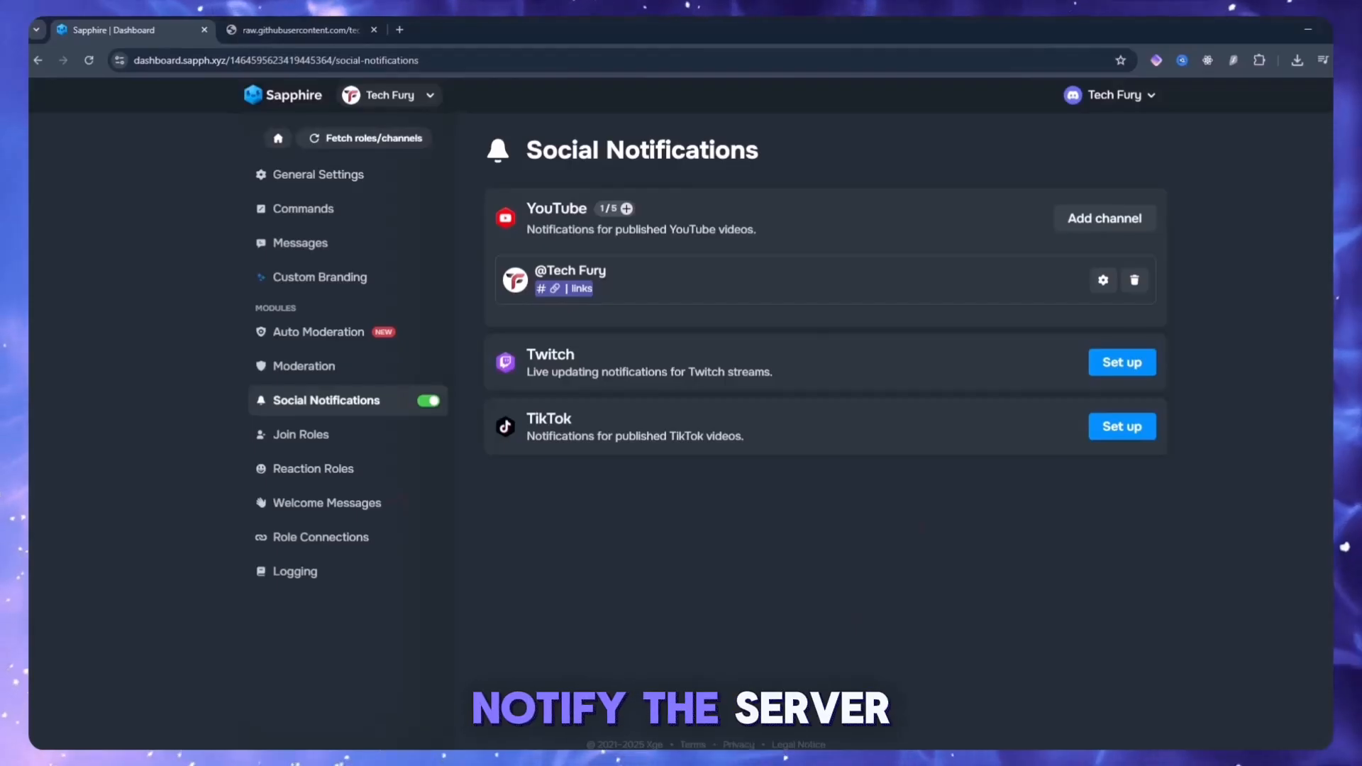
# Step: Create a join message sent to the server's welcome channel and open its text for visual editing
pyautogui.click(372, 506)
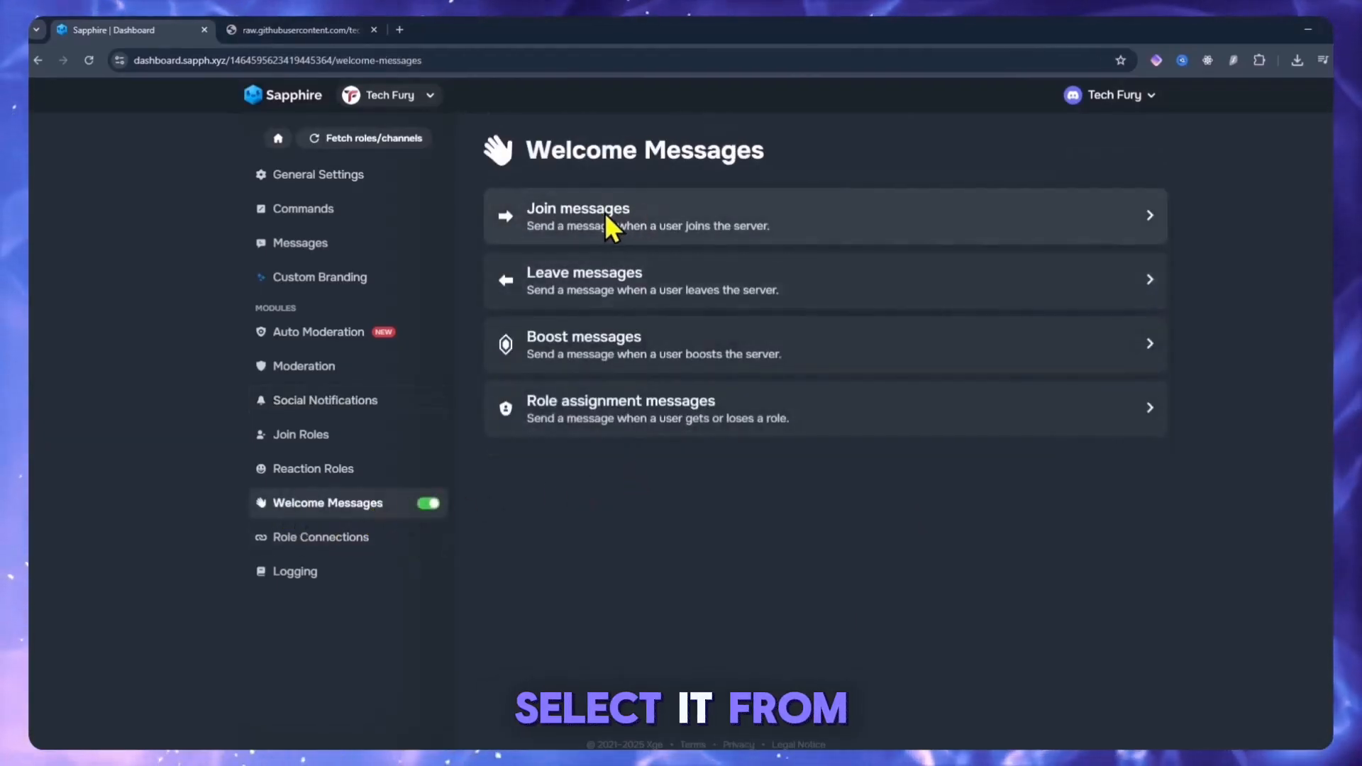
pyautogui.click(717, 222)
pyautogui.click(724, 339)
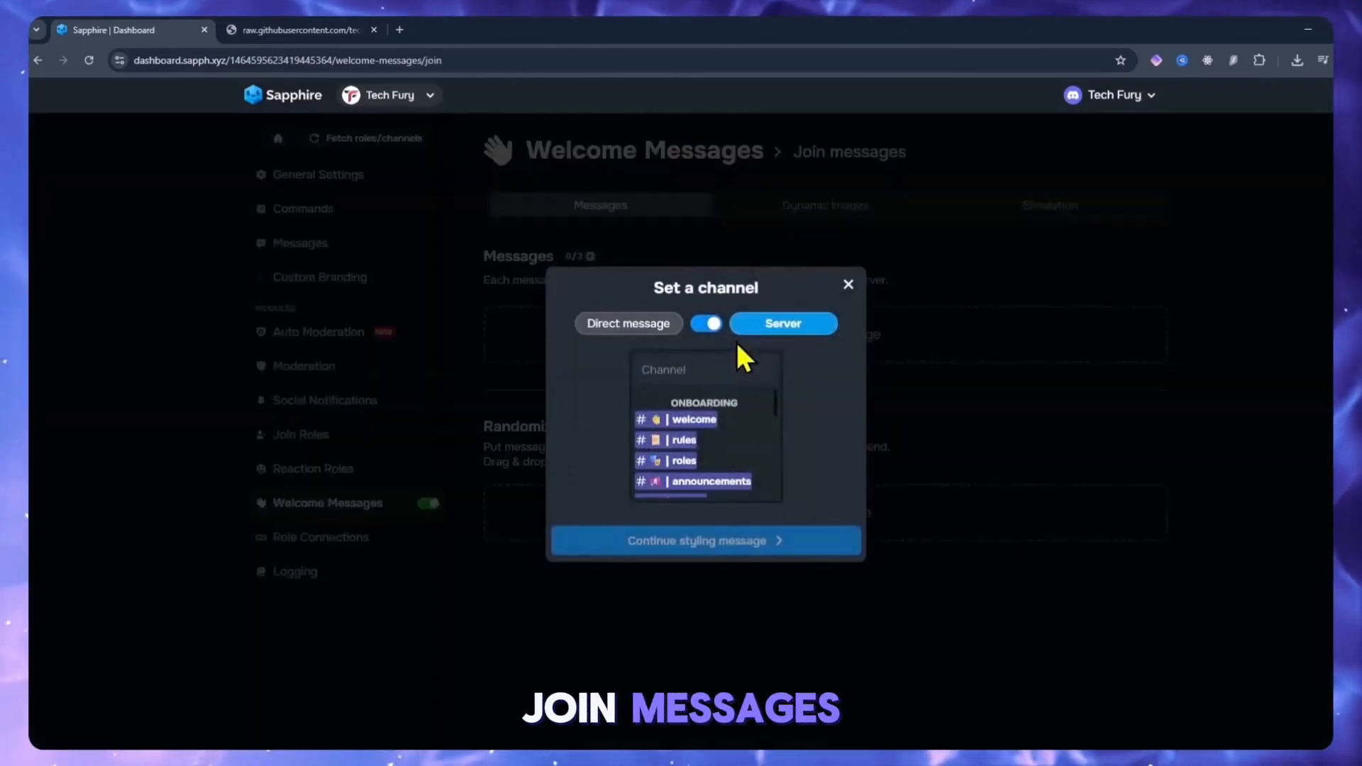
pyautogui.click(666, 323)
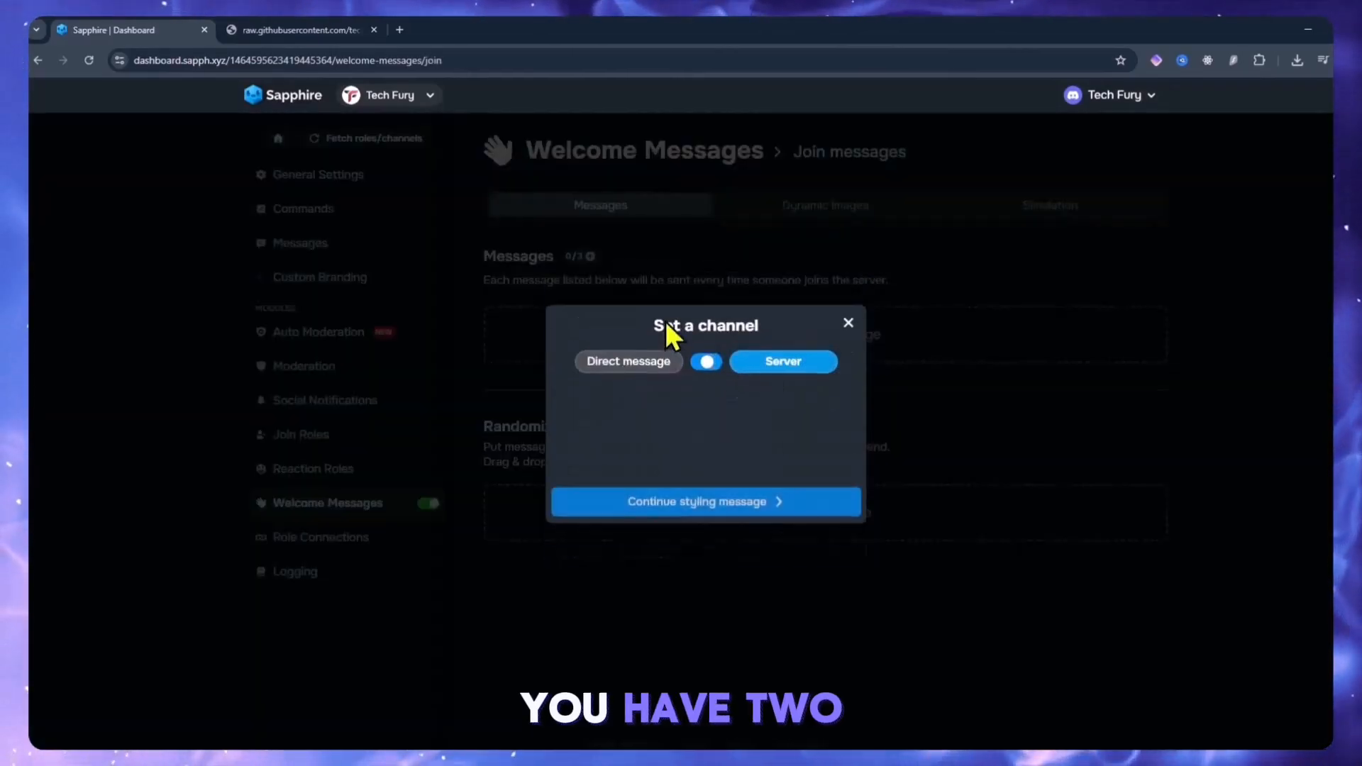
pyautogui.click(795, 406)
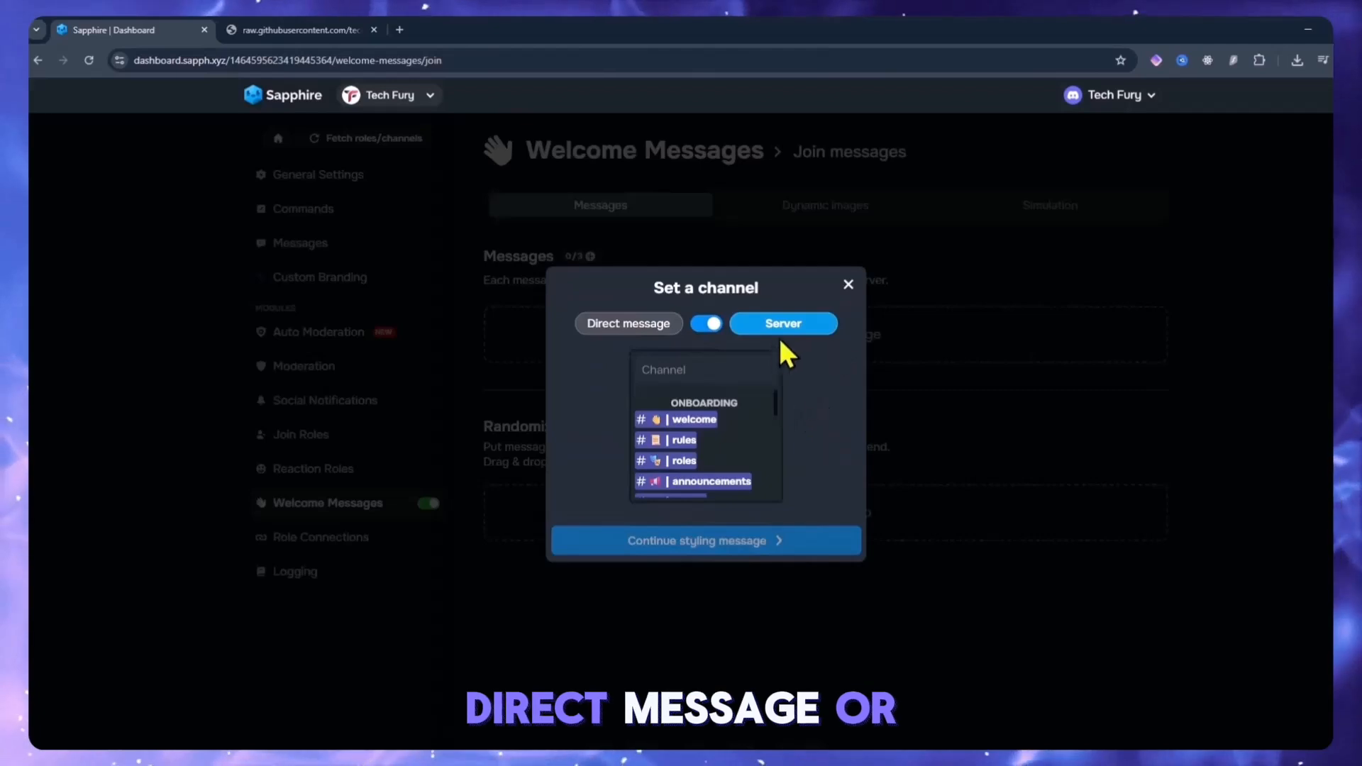
pyautogui.click(692, 422)
pyautogui.click(731, 473)
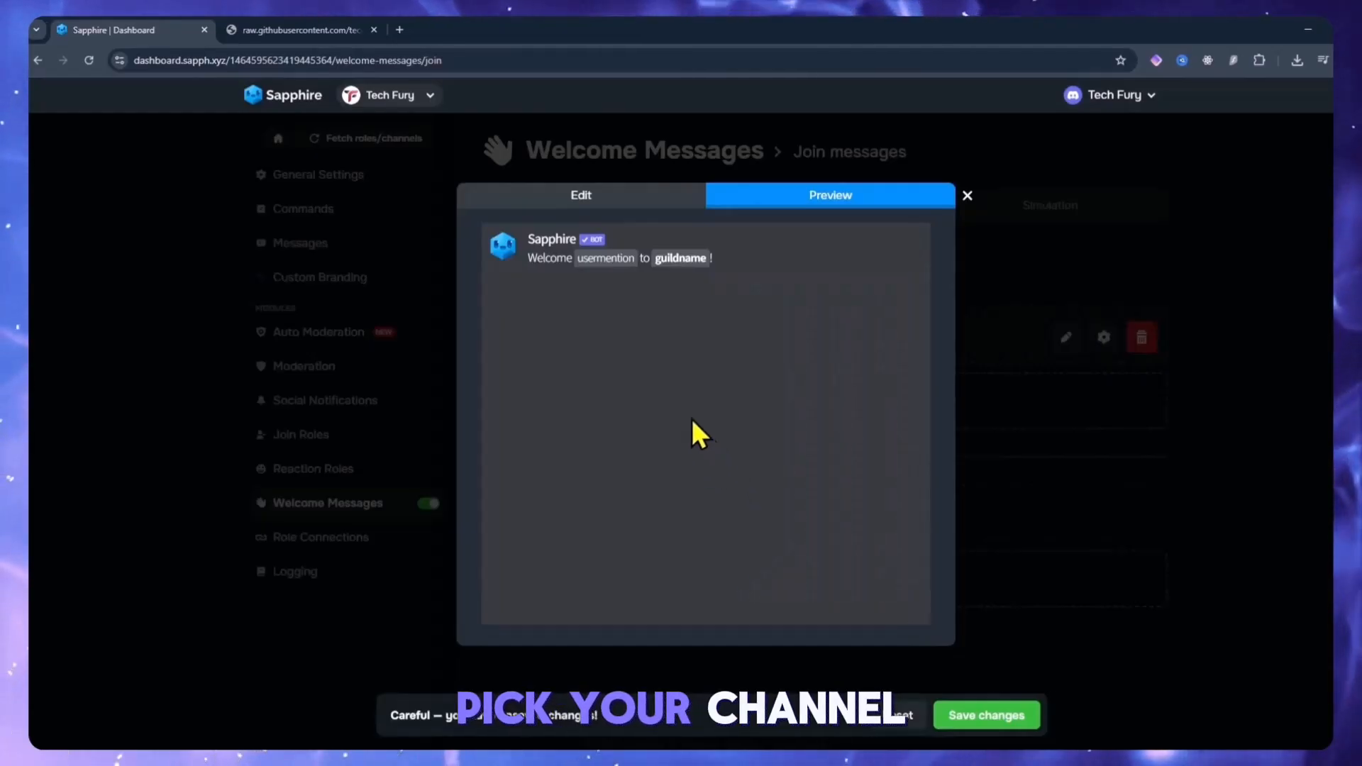
pyautogui.click(612, 213)
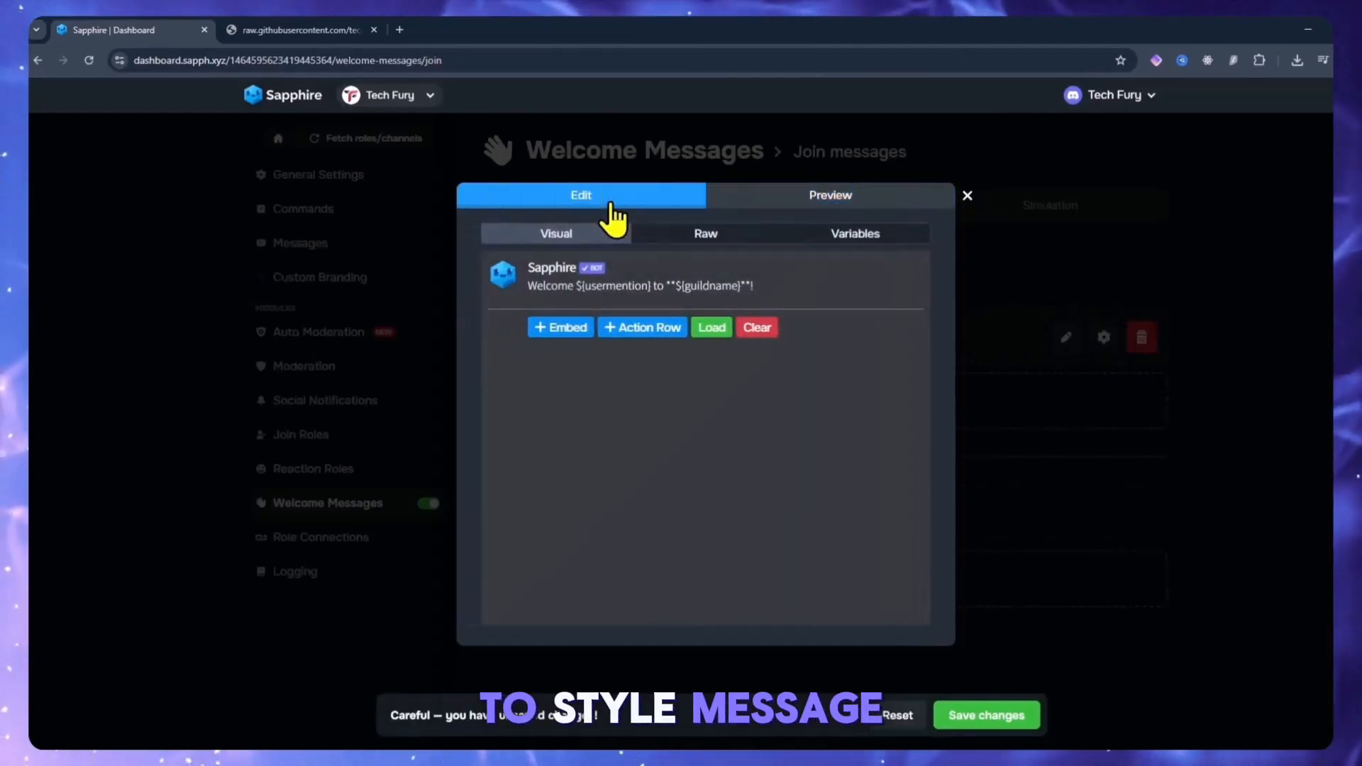
# Step: Replace the join message's raw code with the Sapphire Welcome Message Template JSON from the GitHub browser tab, preview it and save the changes
pyautogui.click(731, 241)
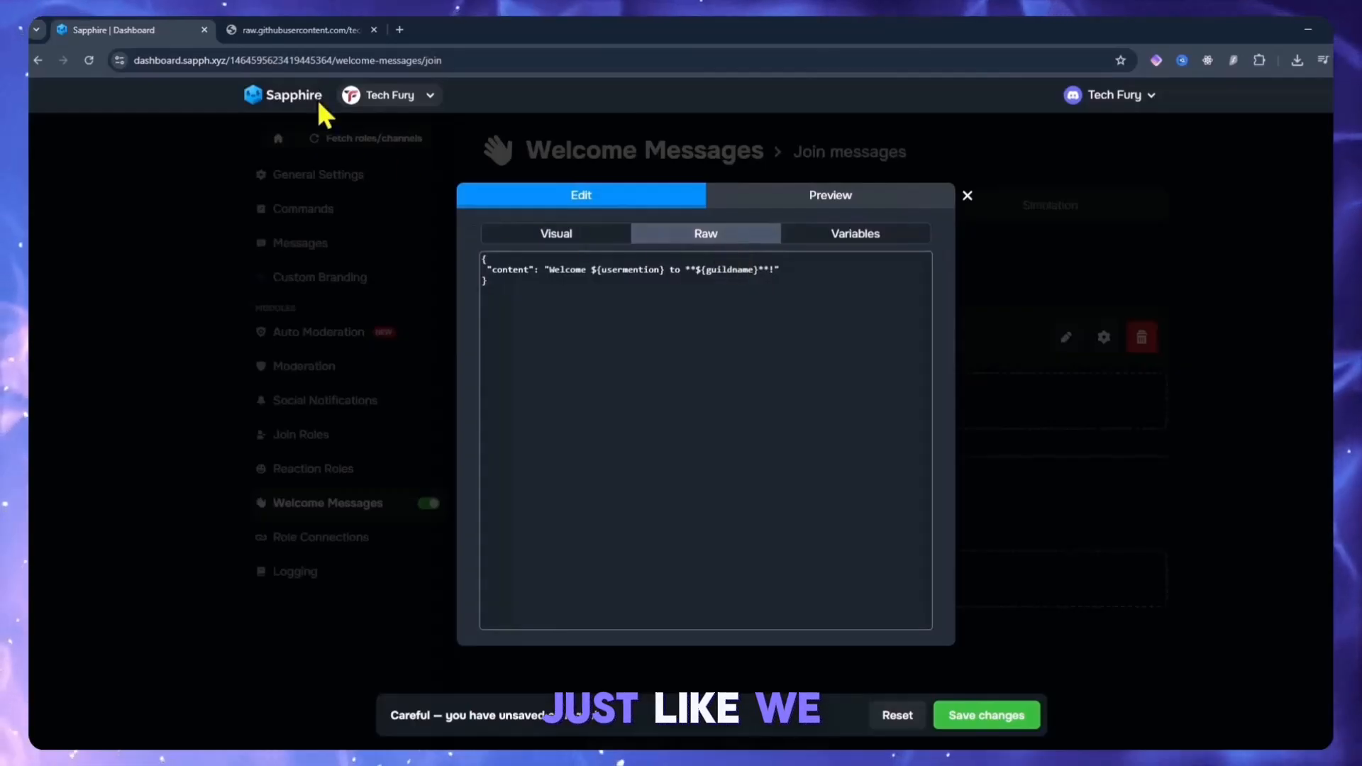
pyautogui.click(298, 29)
pyautogui.moveTo(200, 397); pyautogui.dragTo(31, 96)
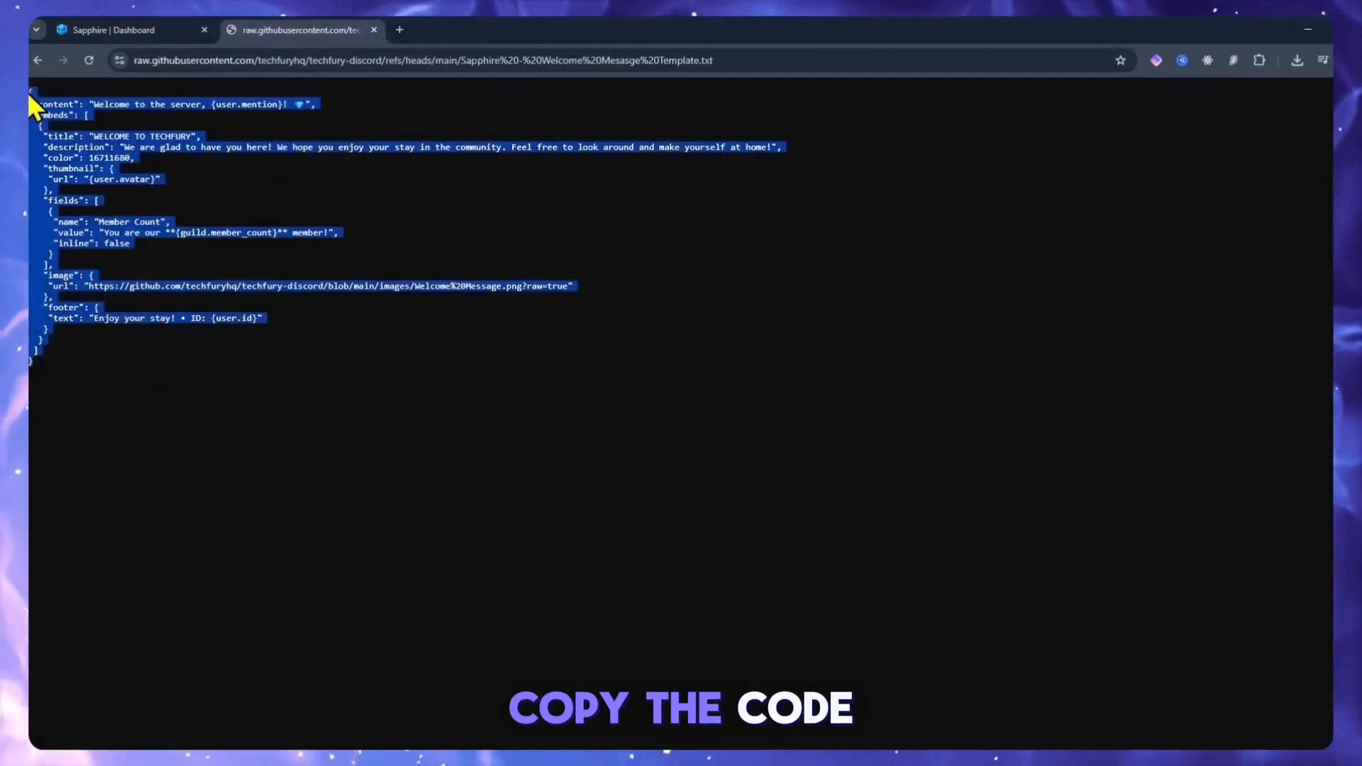
pyautogui.click(167, 31)
pyautogui.hotkey('ctrl', 'a')
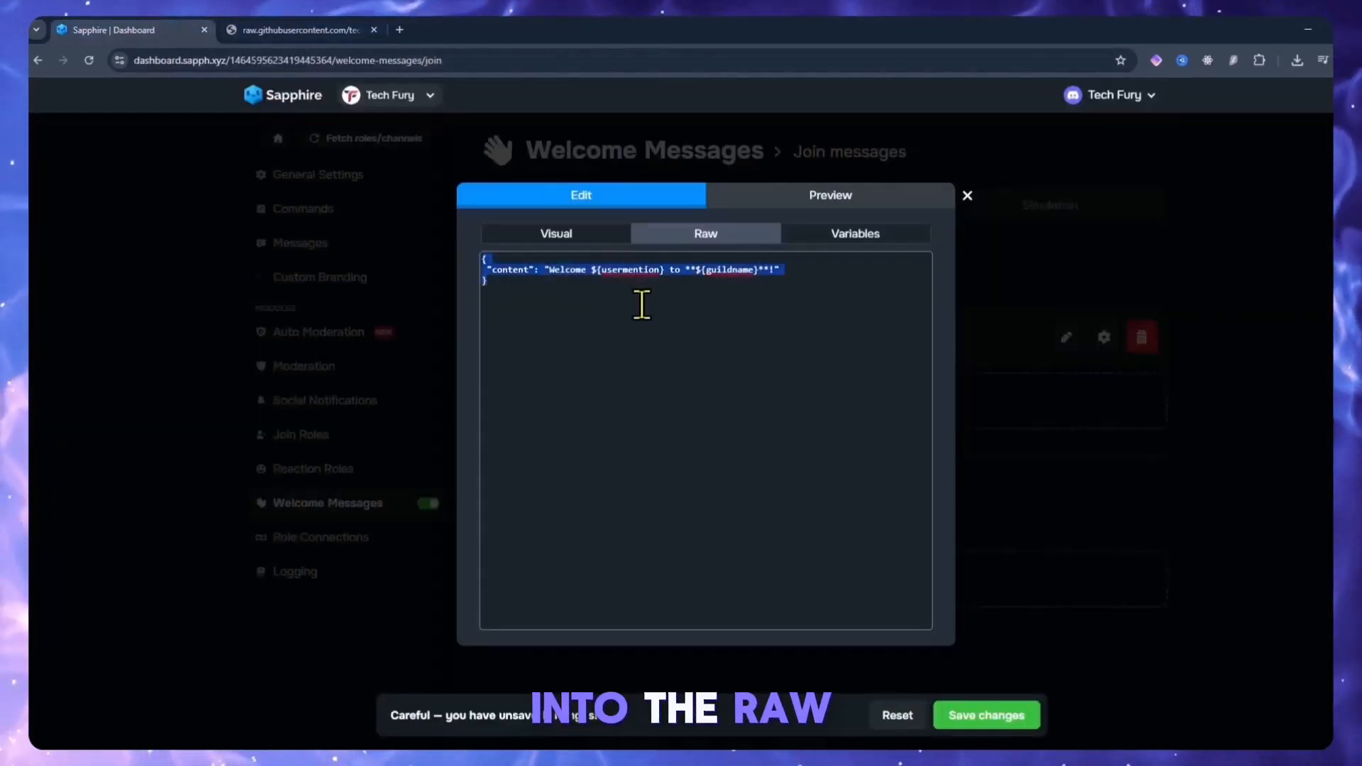
pyautogui.hotkey('ctrl', 'v')
pyautogui.click(809, 199)
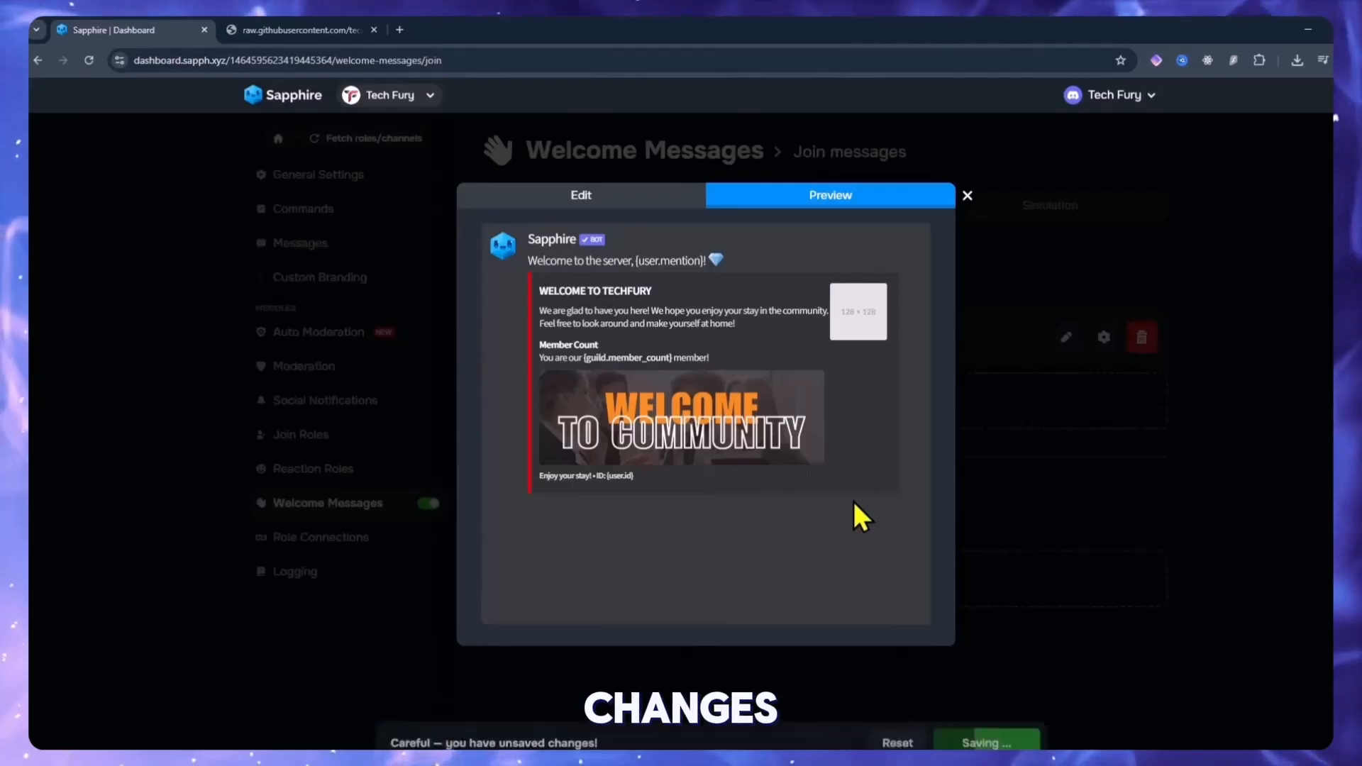
pyautogui.click(968, 200)
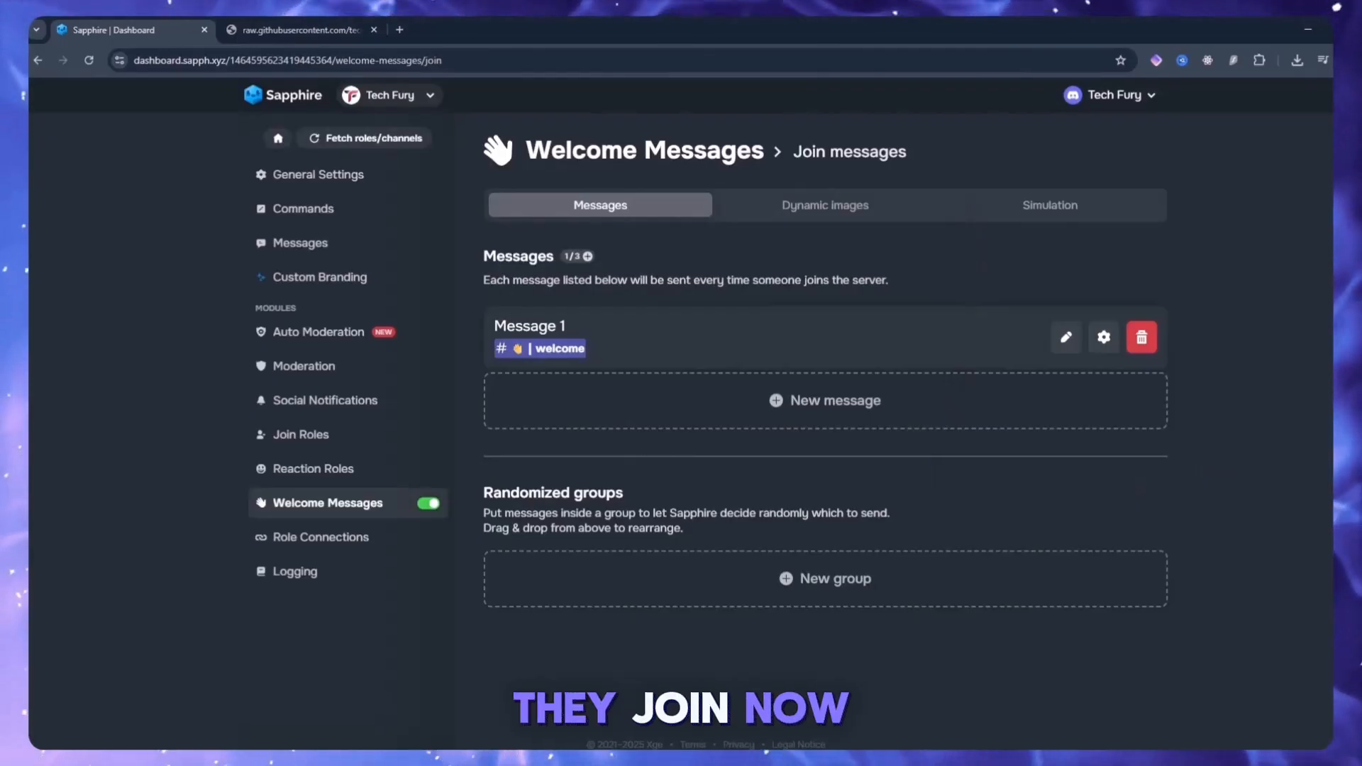
# Step: Open the Join Roles module in the Sapphire dashboard and dismiss its introduction
pyautogui.click(360, 435)
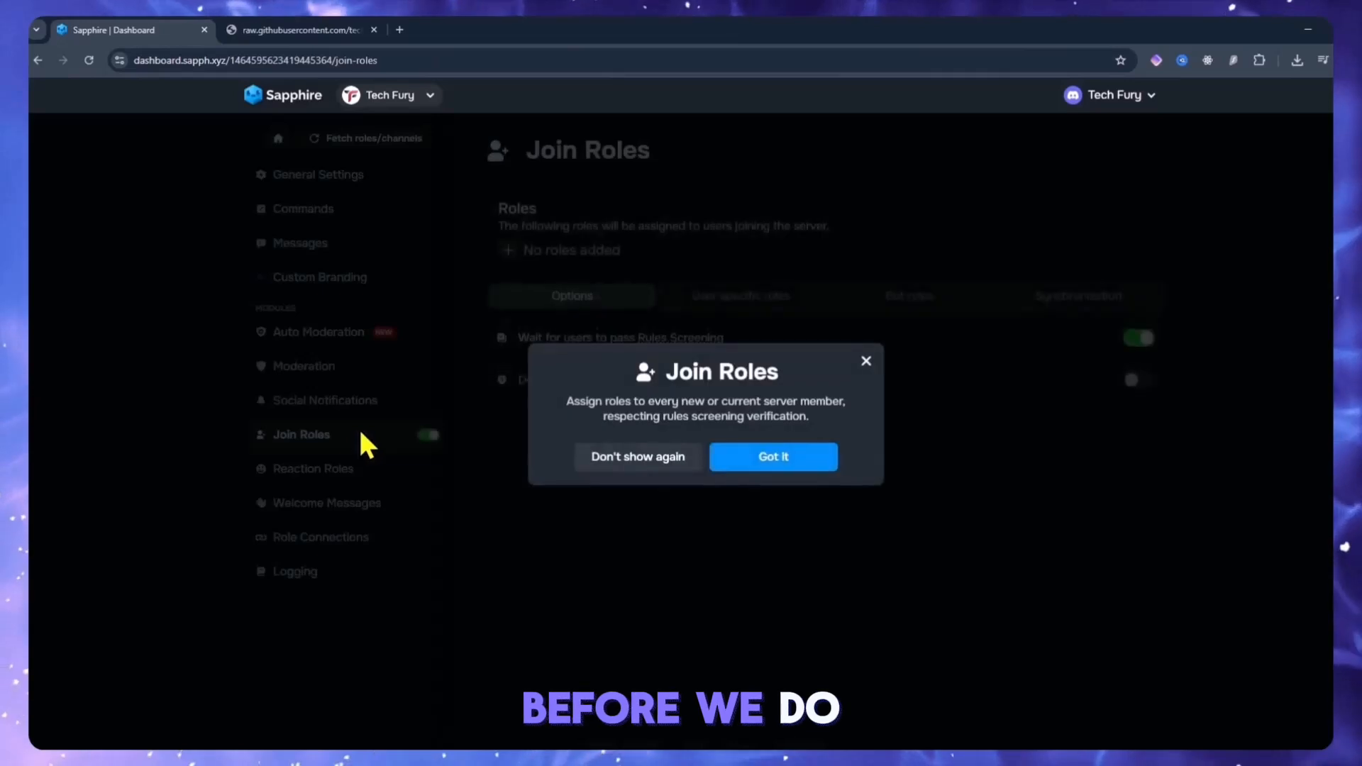
pyautogui.click(780, 460)
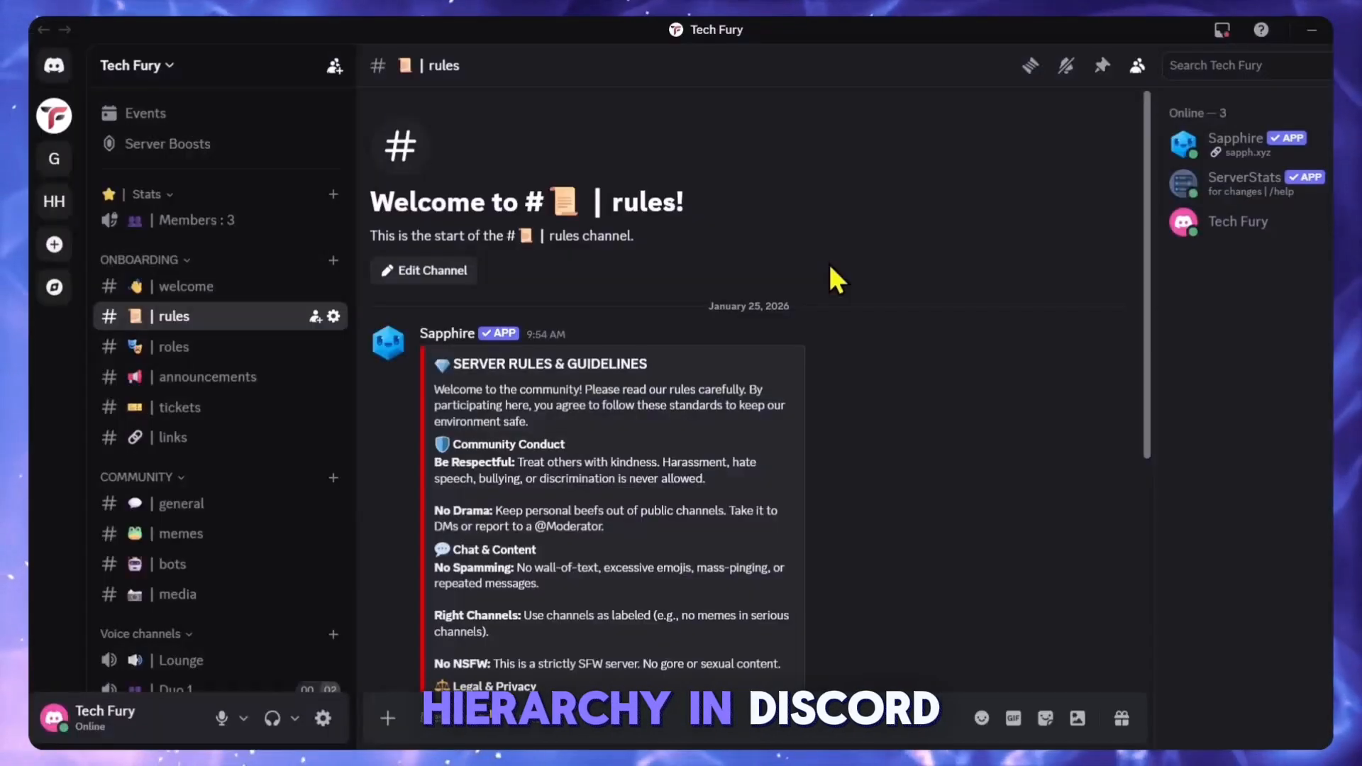
pyautogui.click(171, 70)
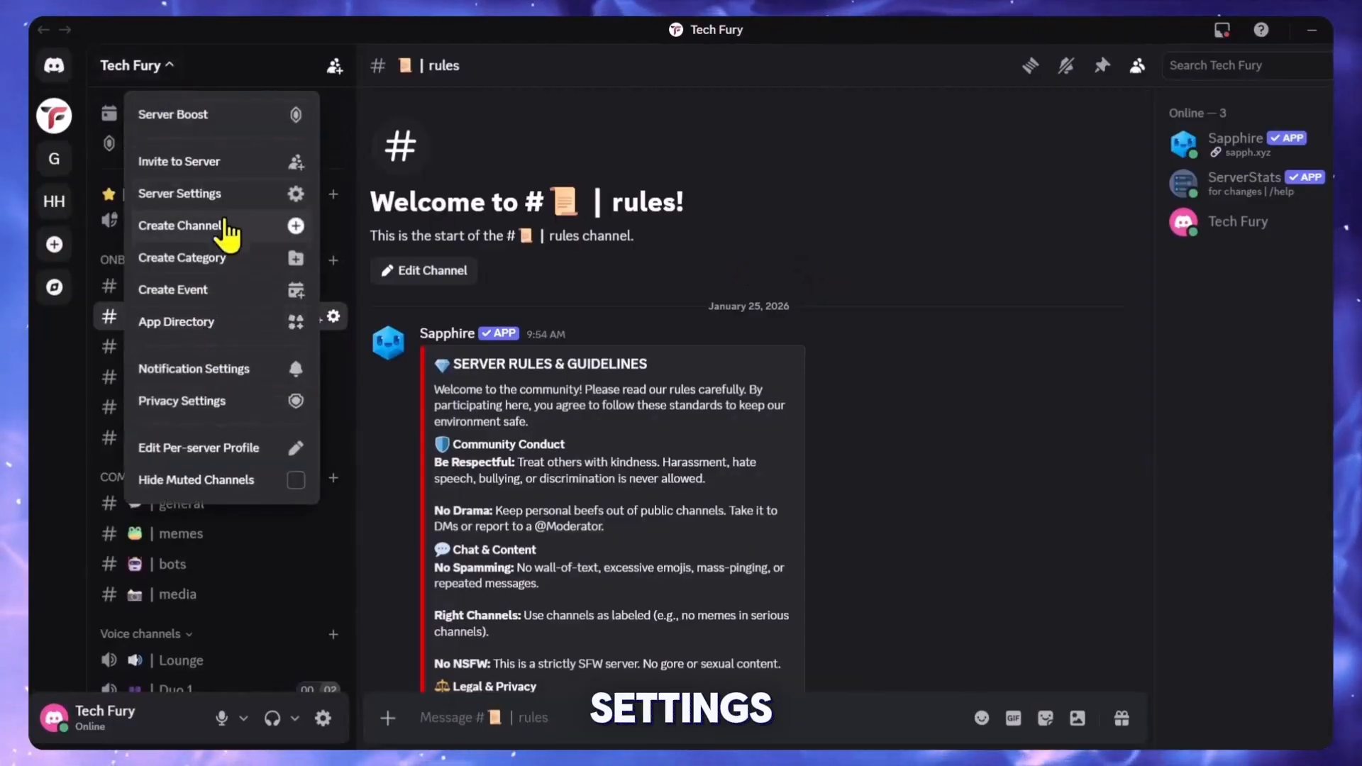
pyautogui.click(216, 195)
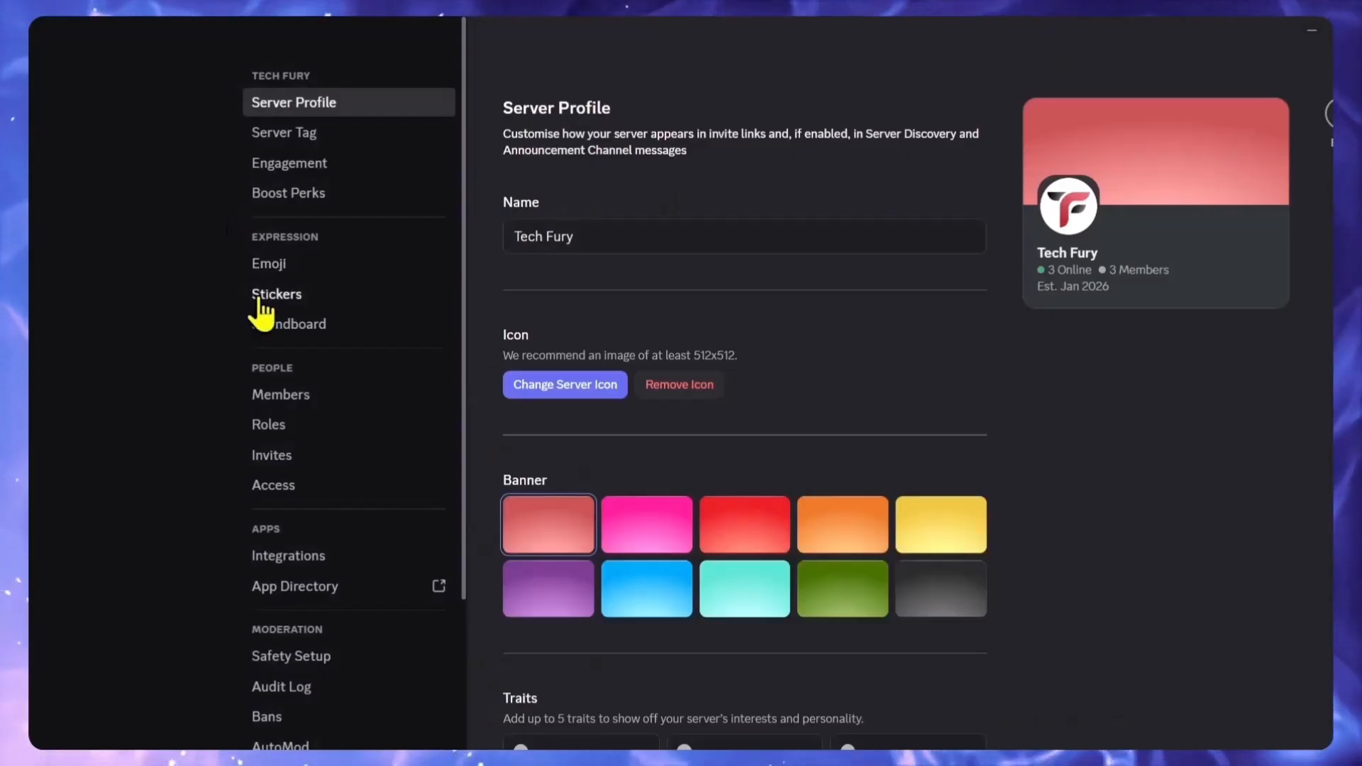
pyautogui.click(309, 424)
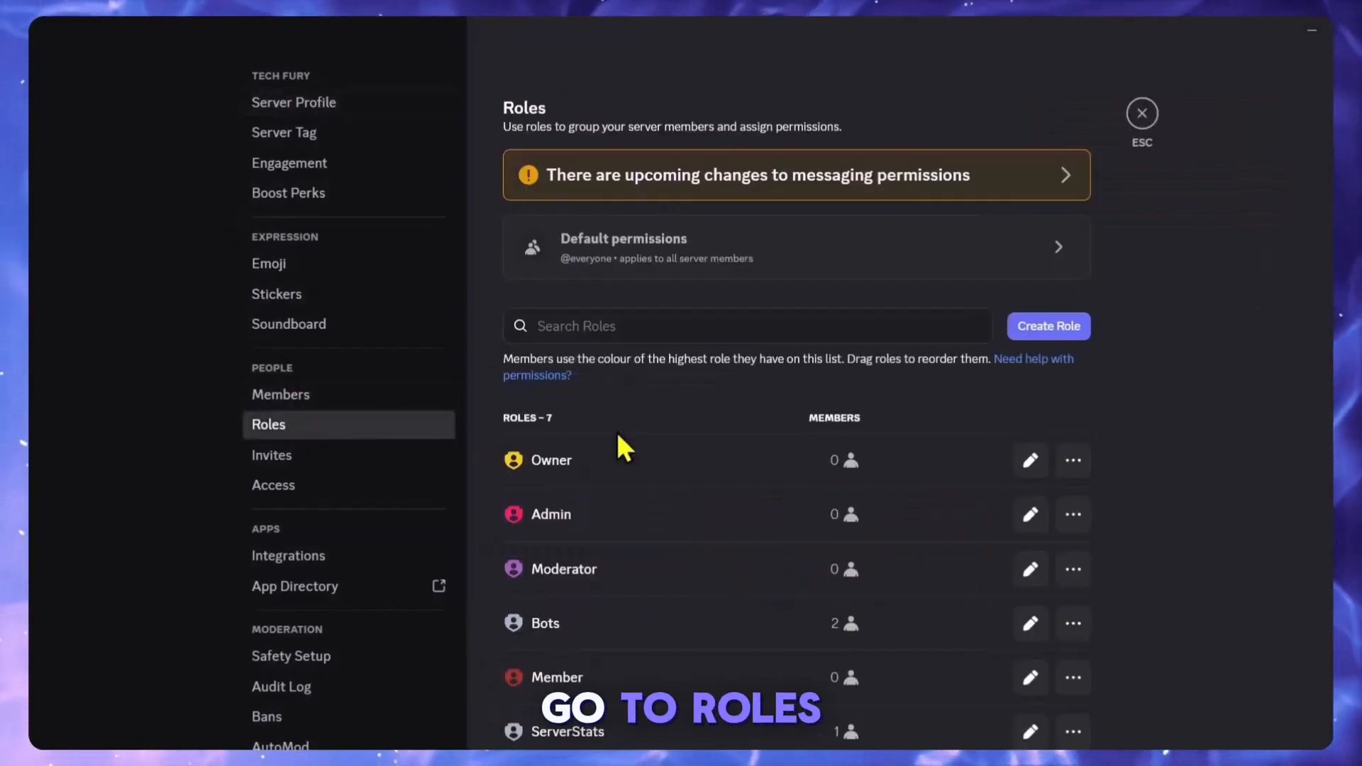
pyautogui.scroll(-2, 638, 454)
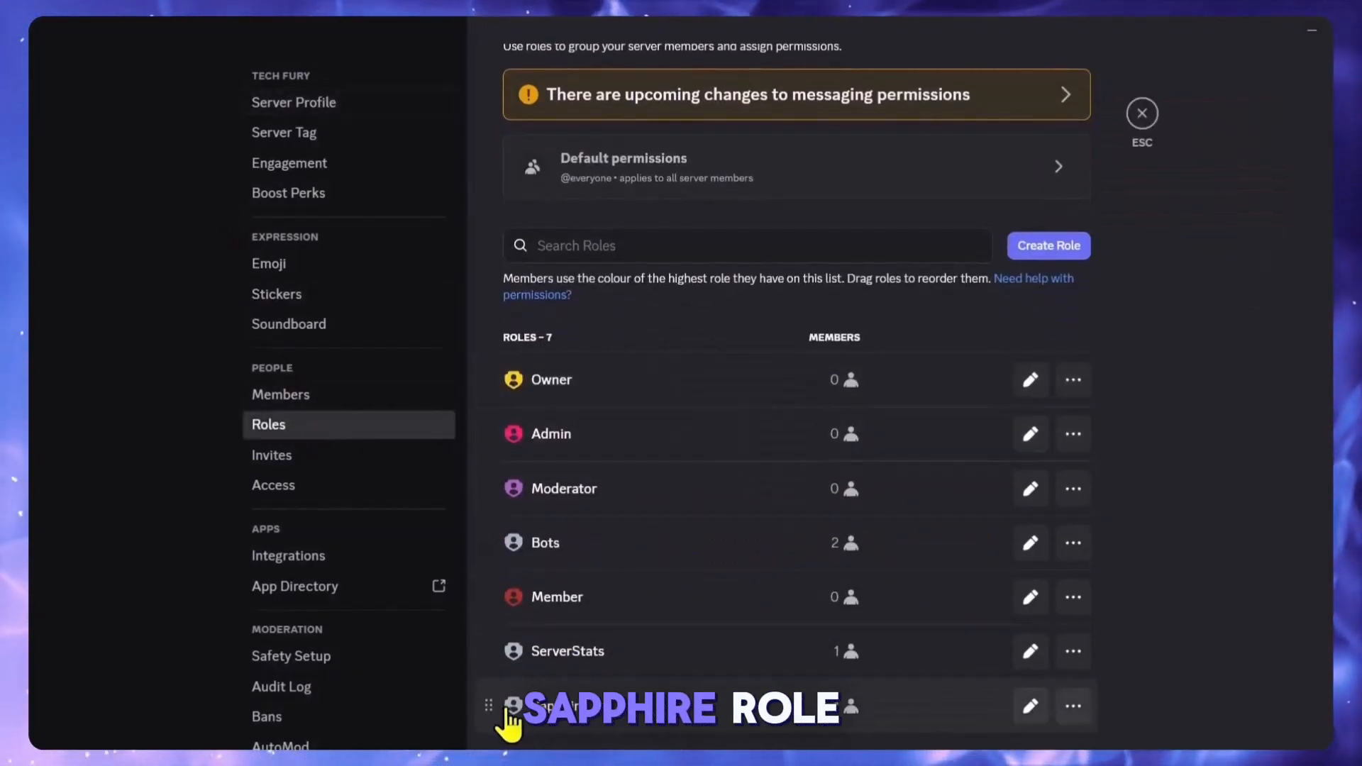
pyautogui.moveTo(482, 701); pyautogui.dragTo(487, 394)
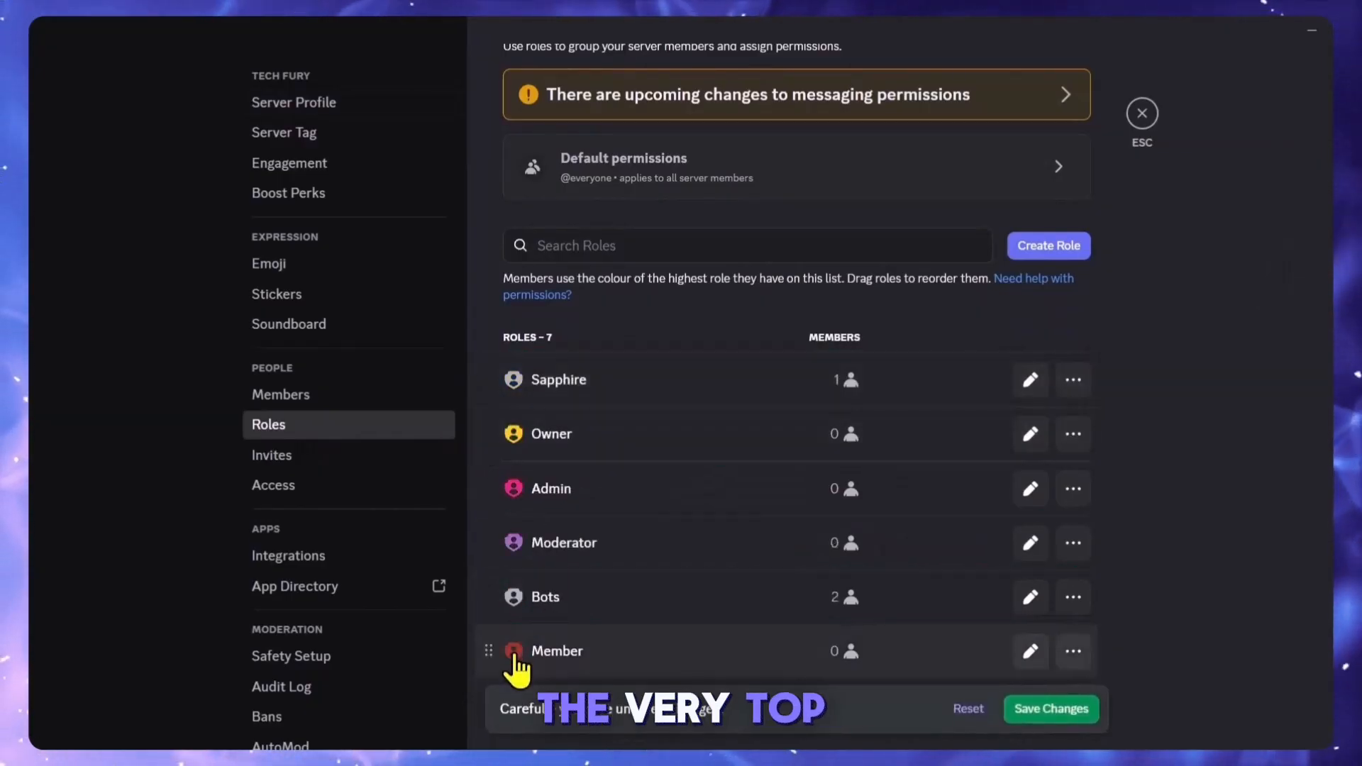
pyautogui.click(1049, 709)
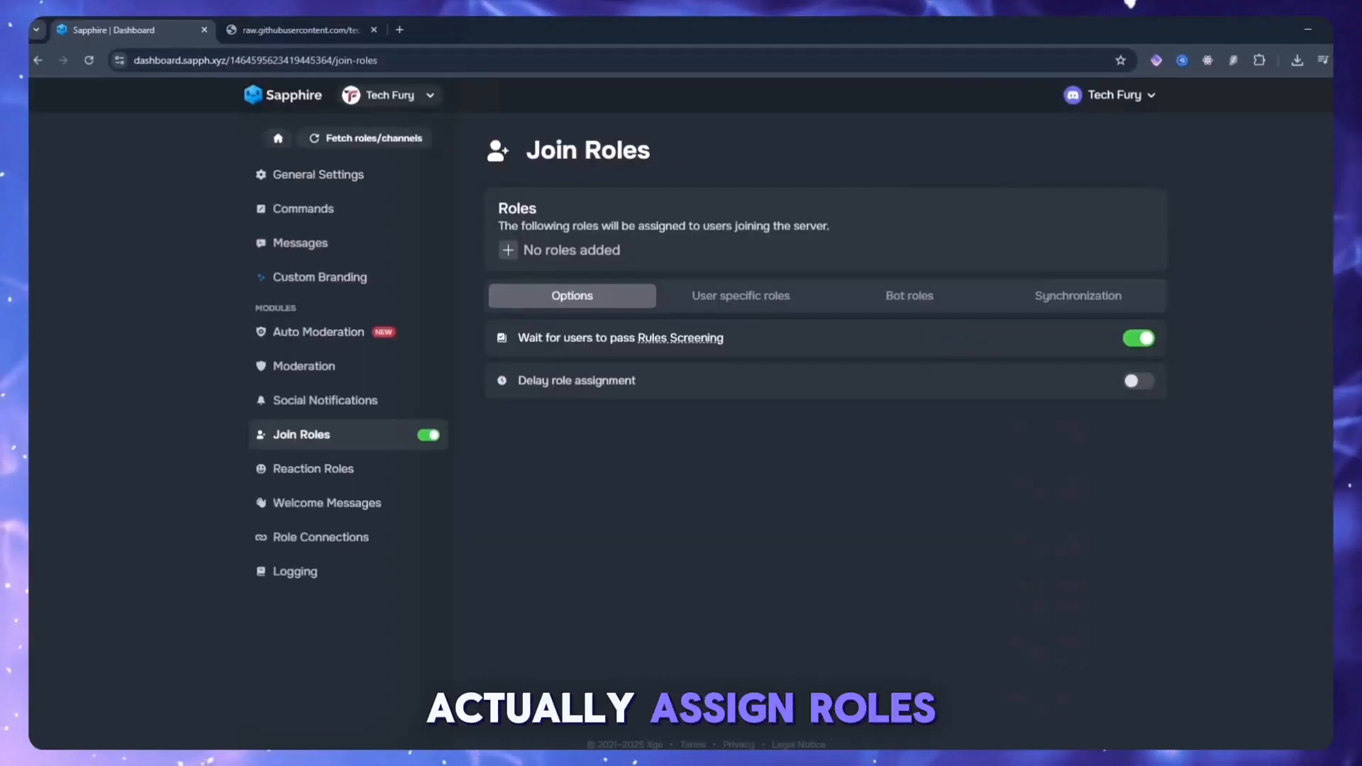
# Step: Back in Sapphire's Join Roles, add the Member role, disable waiting for users to pass Rules Screening and save the changes
pyautogui.click(508, 251)
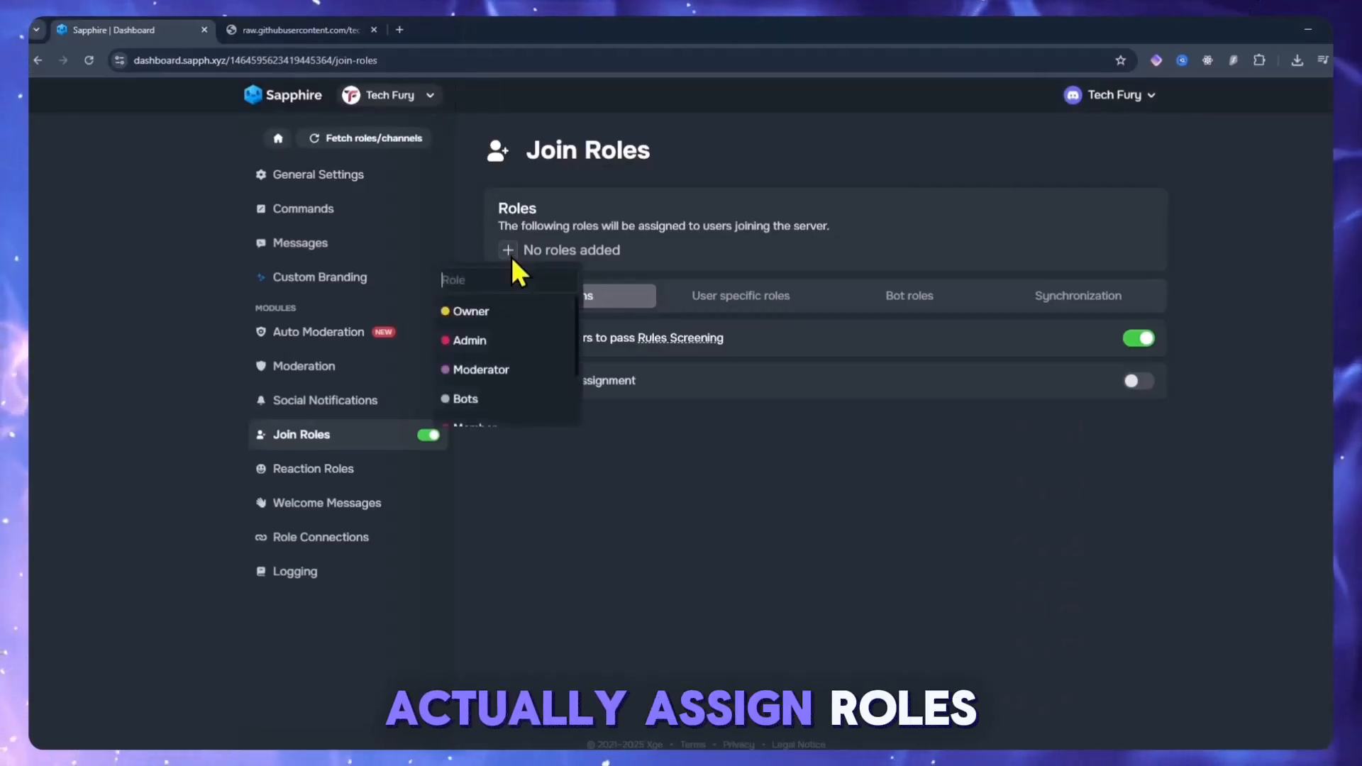
pyautogui.scroll(-3, 511, 317)
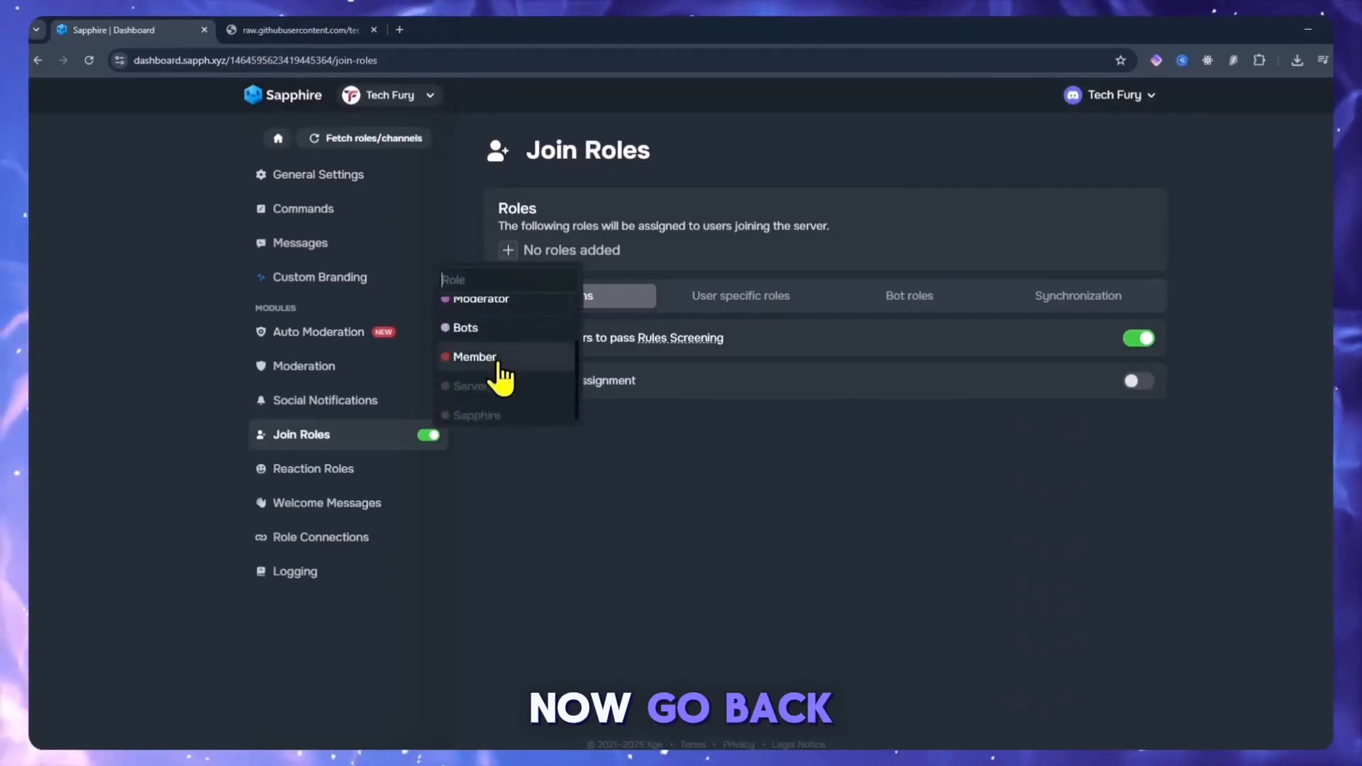
pyautogui.click(501, 360)
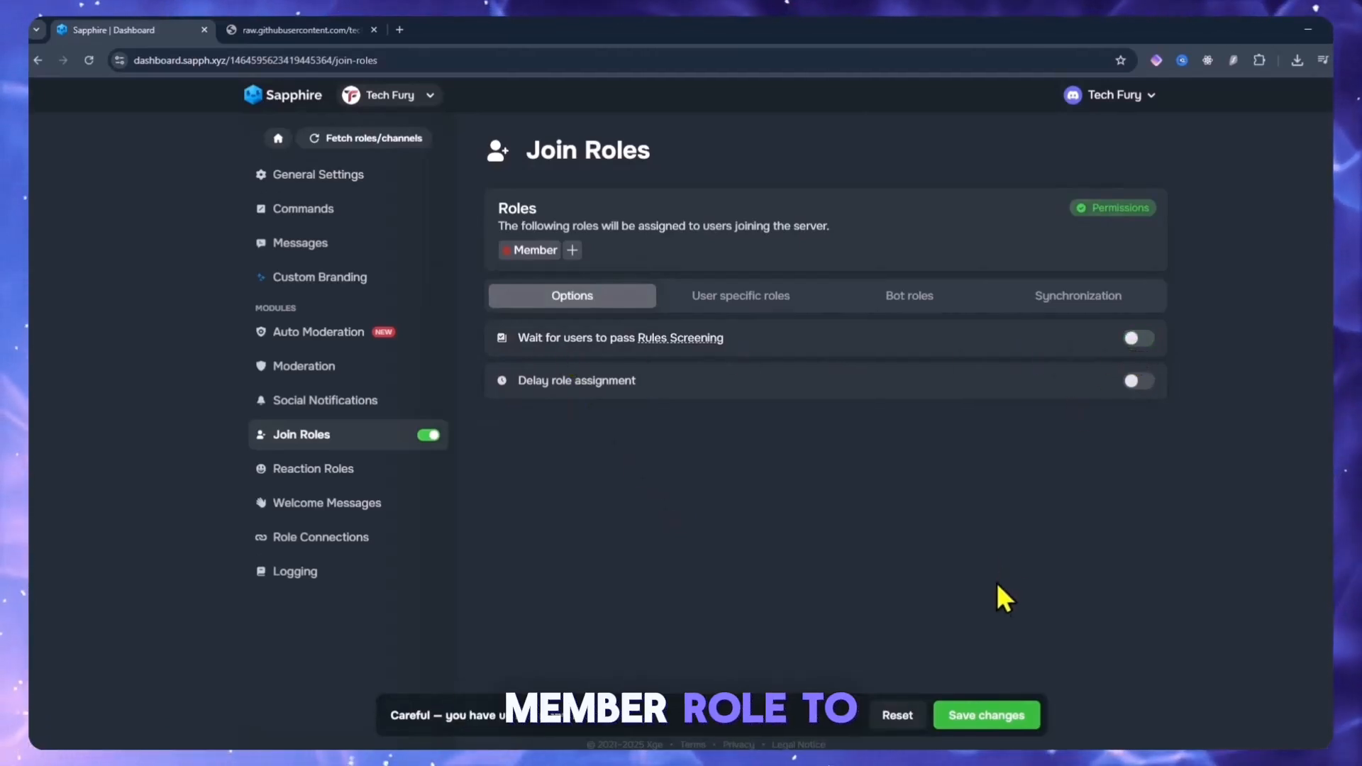
pyautogui.click(984, 718)
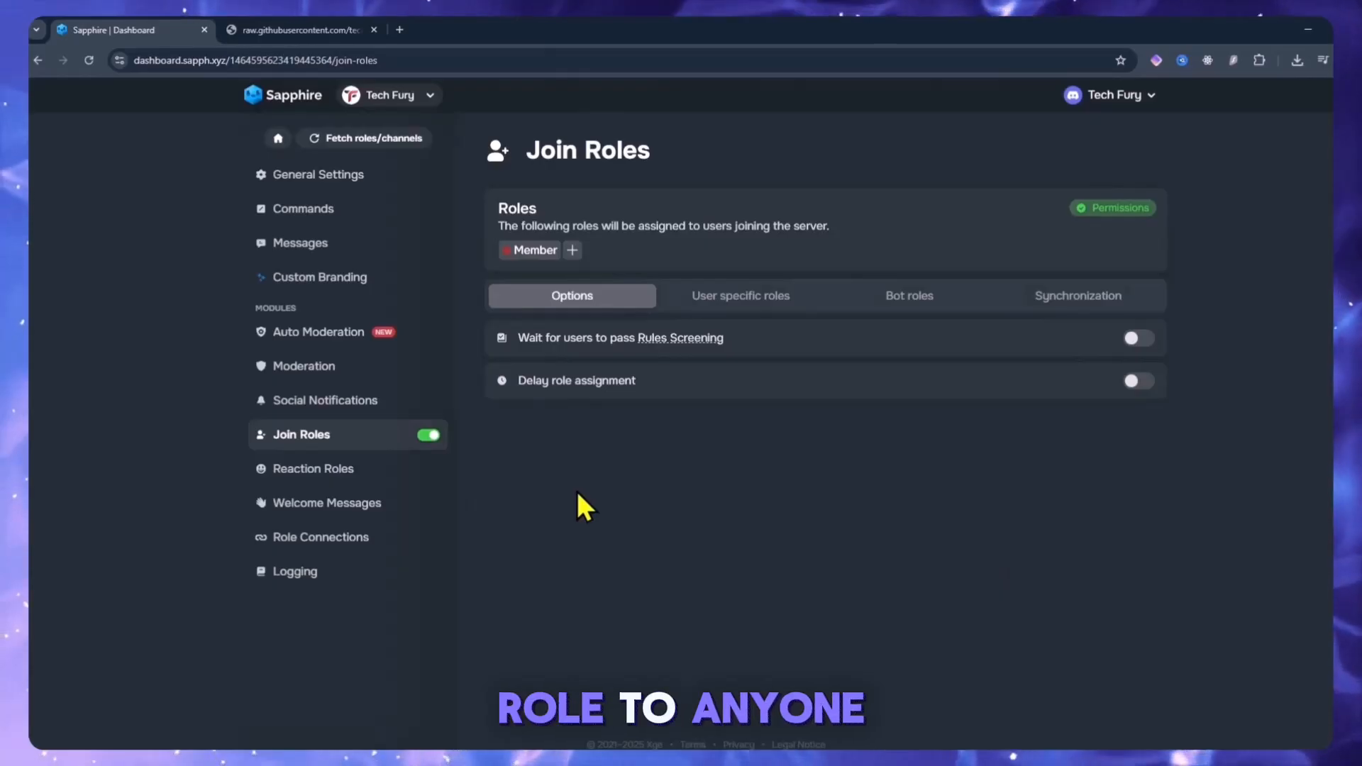
# Step: Open the Logging module, set the Channels category's log channel to action-logs and expand that category's log types
pyautogui.click(321, 579)
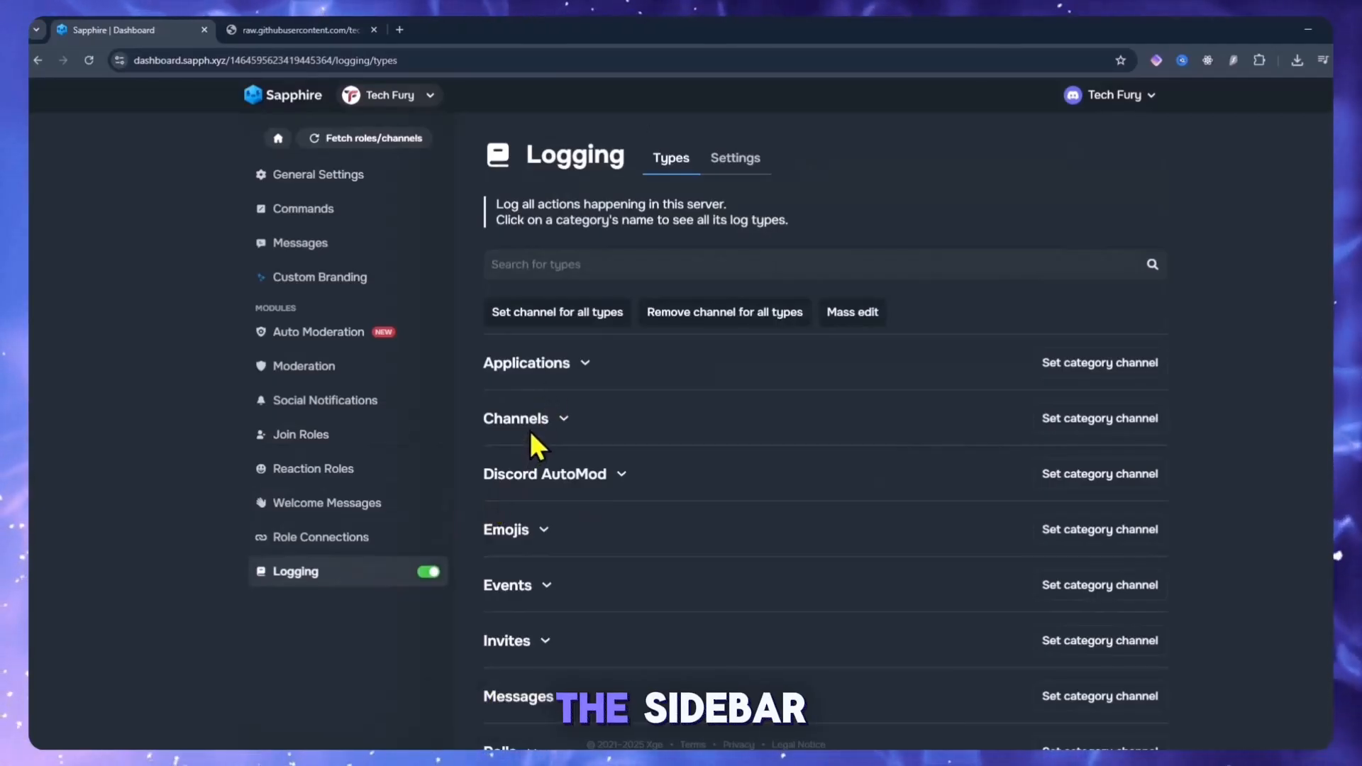
pyautogui.click(1095, 420)
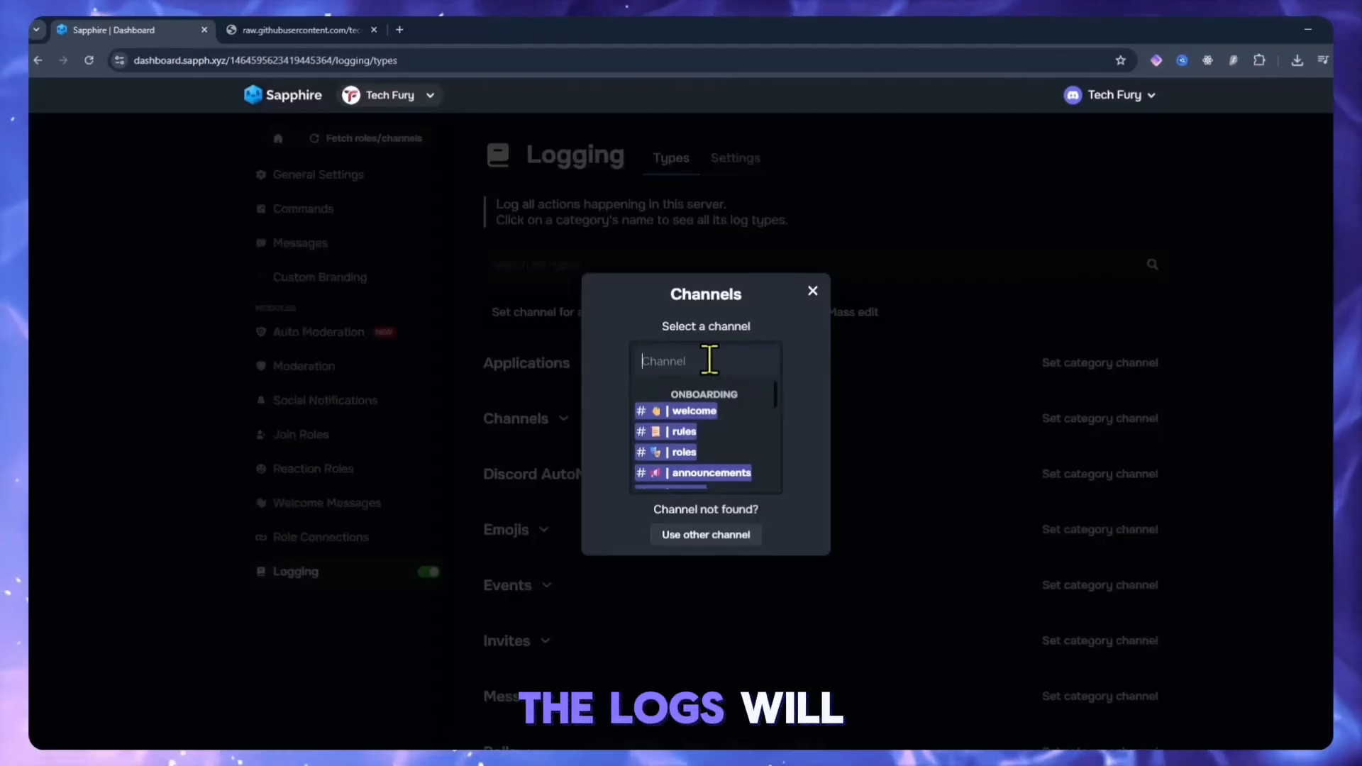
pyautogui.write('ac')
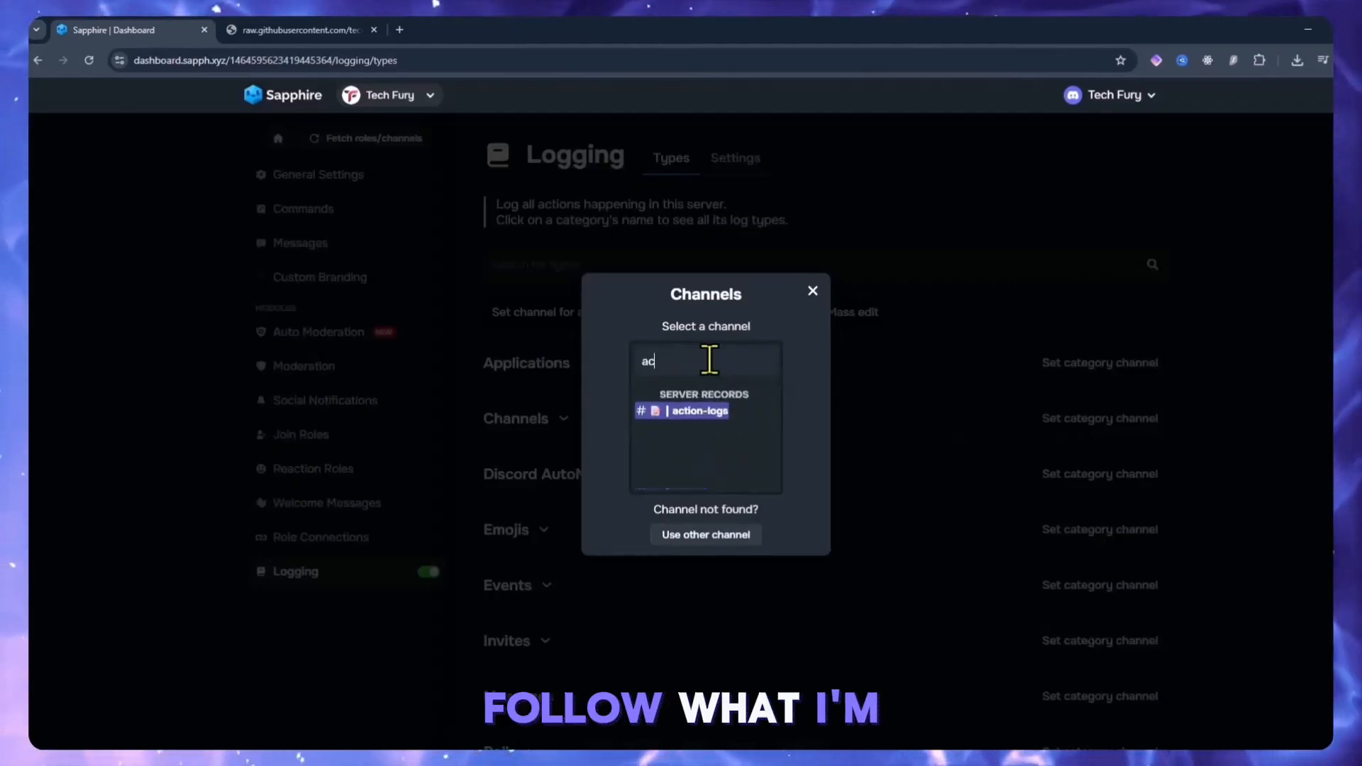
pyautogui.click(702, 411)
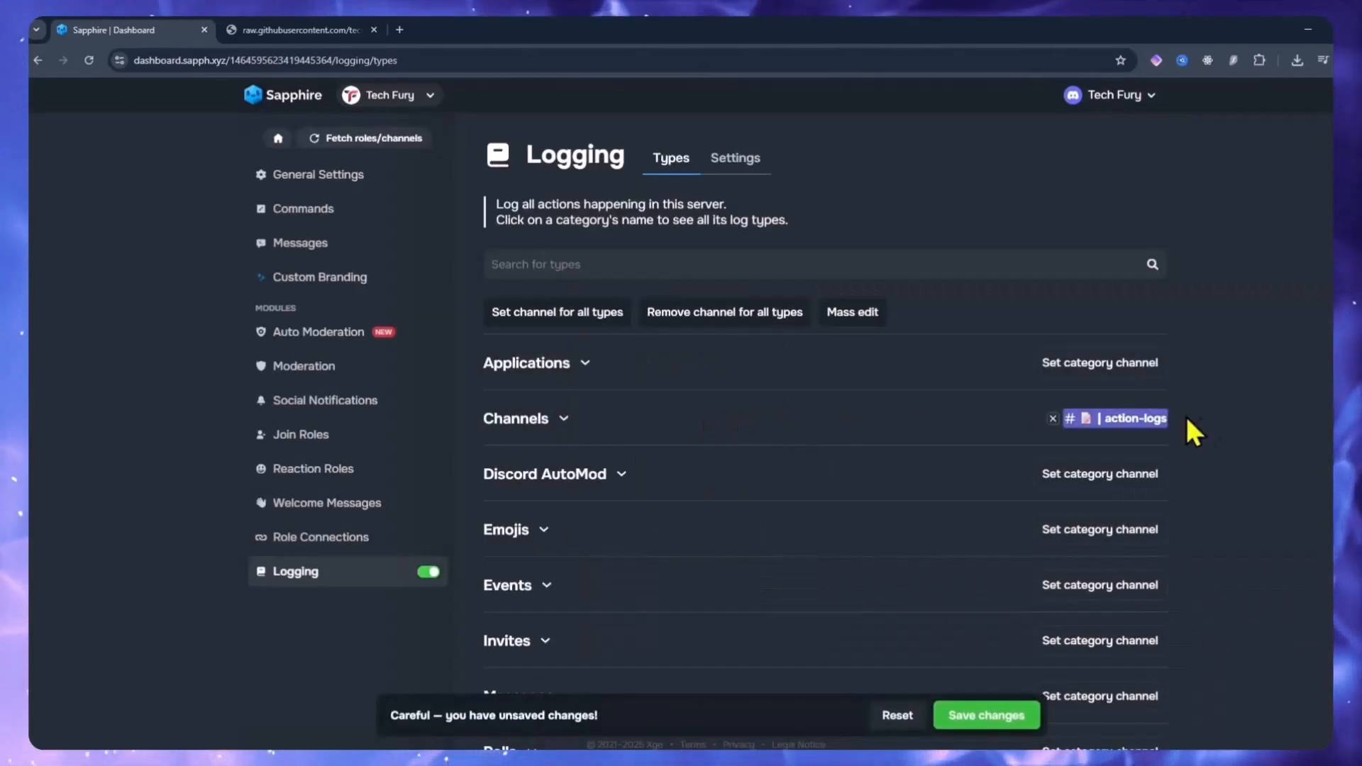
pyautogui.scroll(-1, 1224, 425)
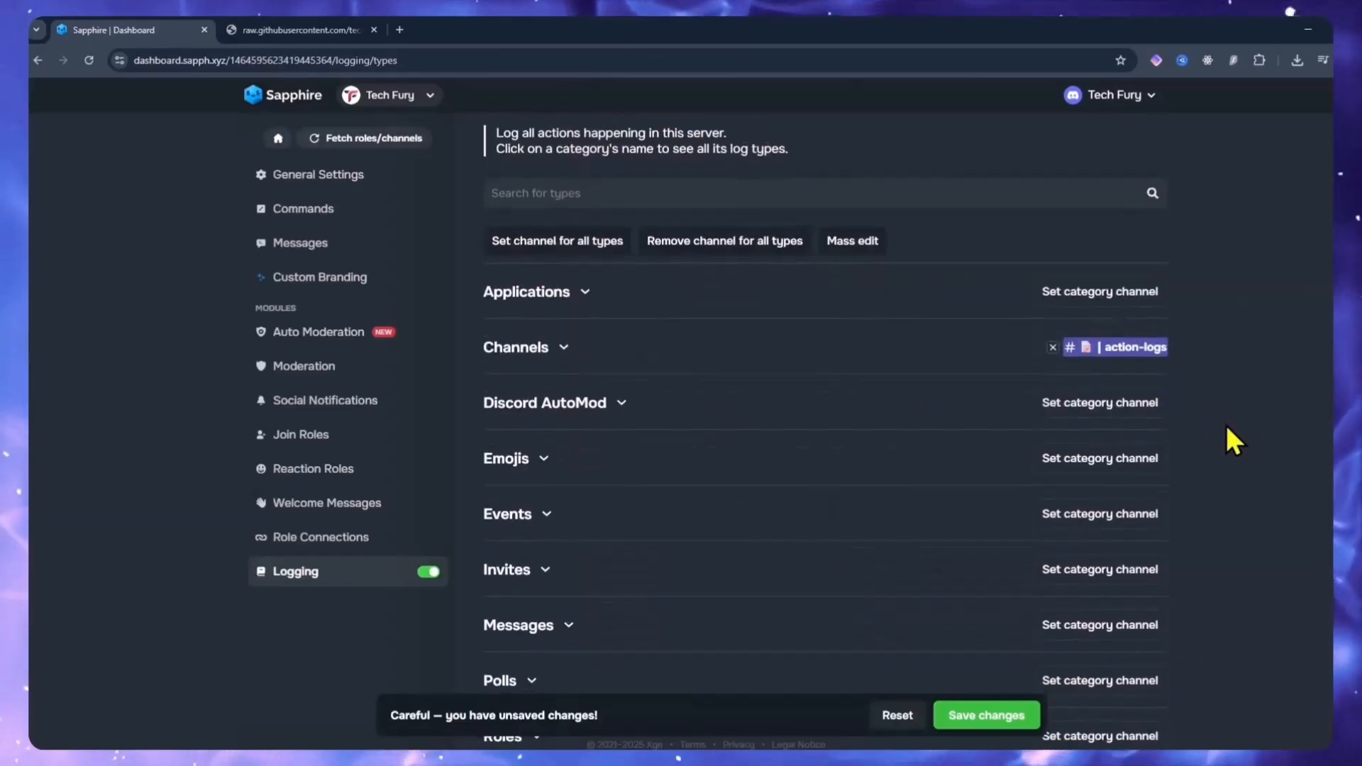
pyautogui.click(675, 347)
# Step: Set the Messages category's log channel to action-logs
pyautogui.scroll(-12, 1084, 521)
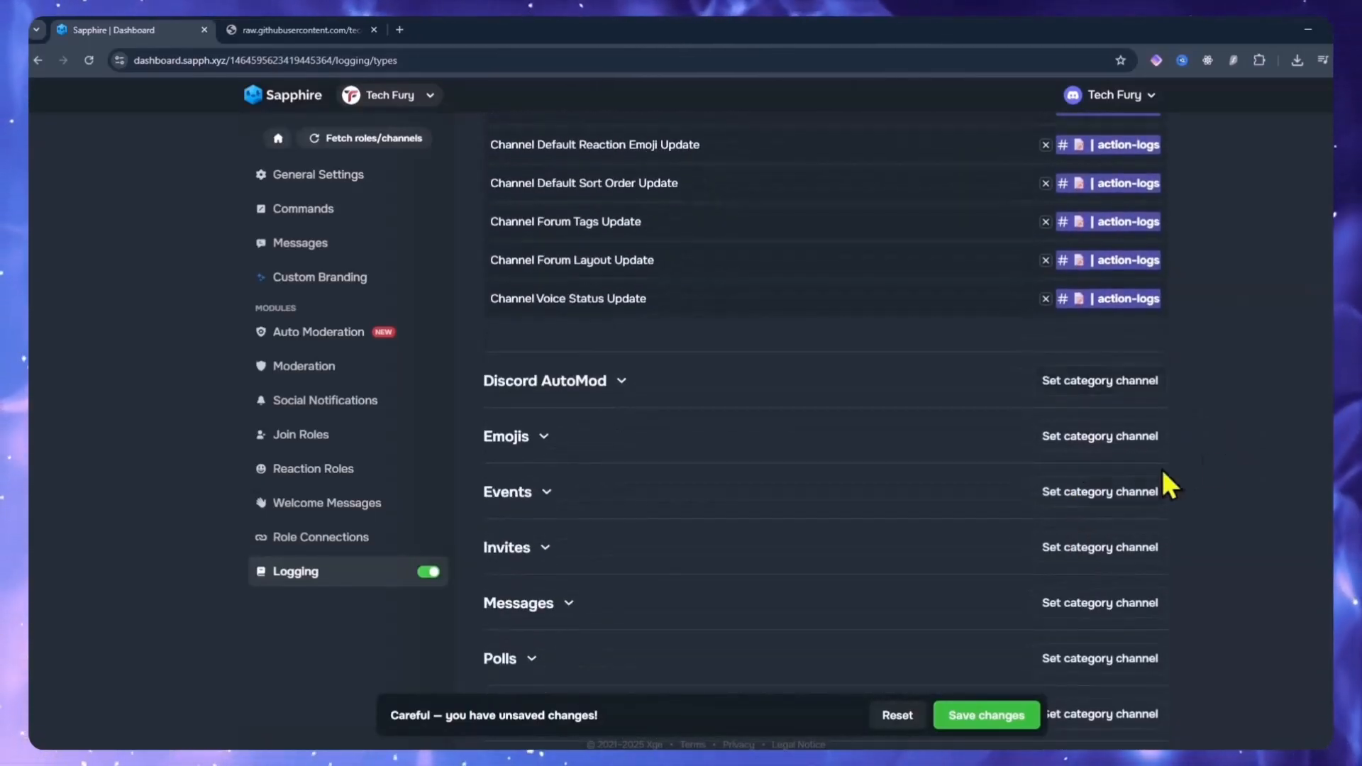
pyautogui.scroll(-1, 1240, 450)
pyautogui.scroll(-1, 1228, 450)
pyautogui.click(1111, 465)
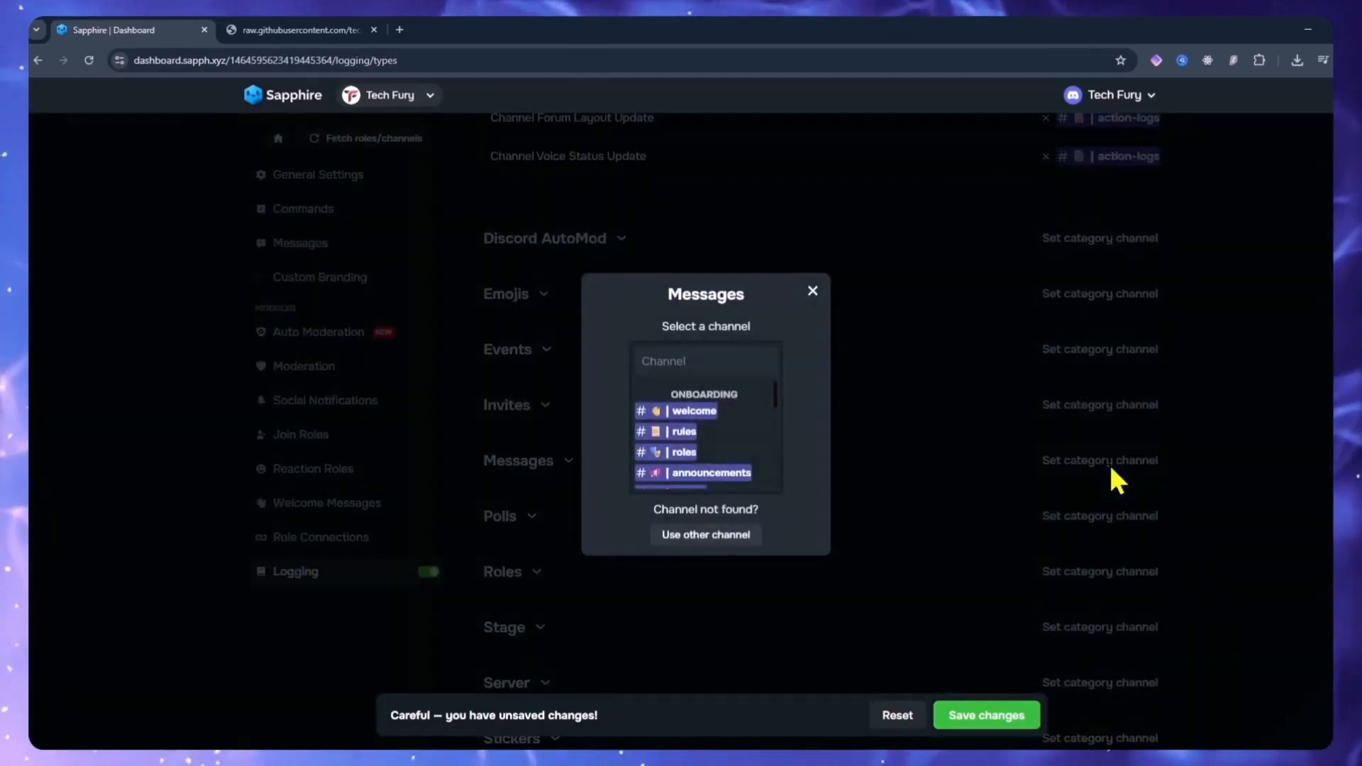
pyautogui.write('log')
pyautogui.click(713, 409)
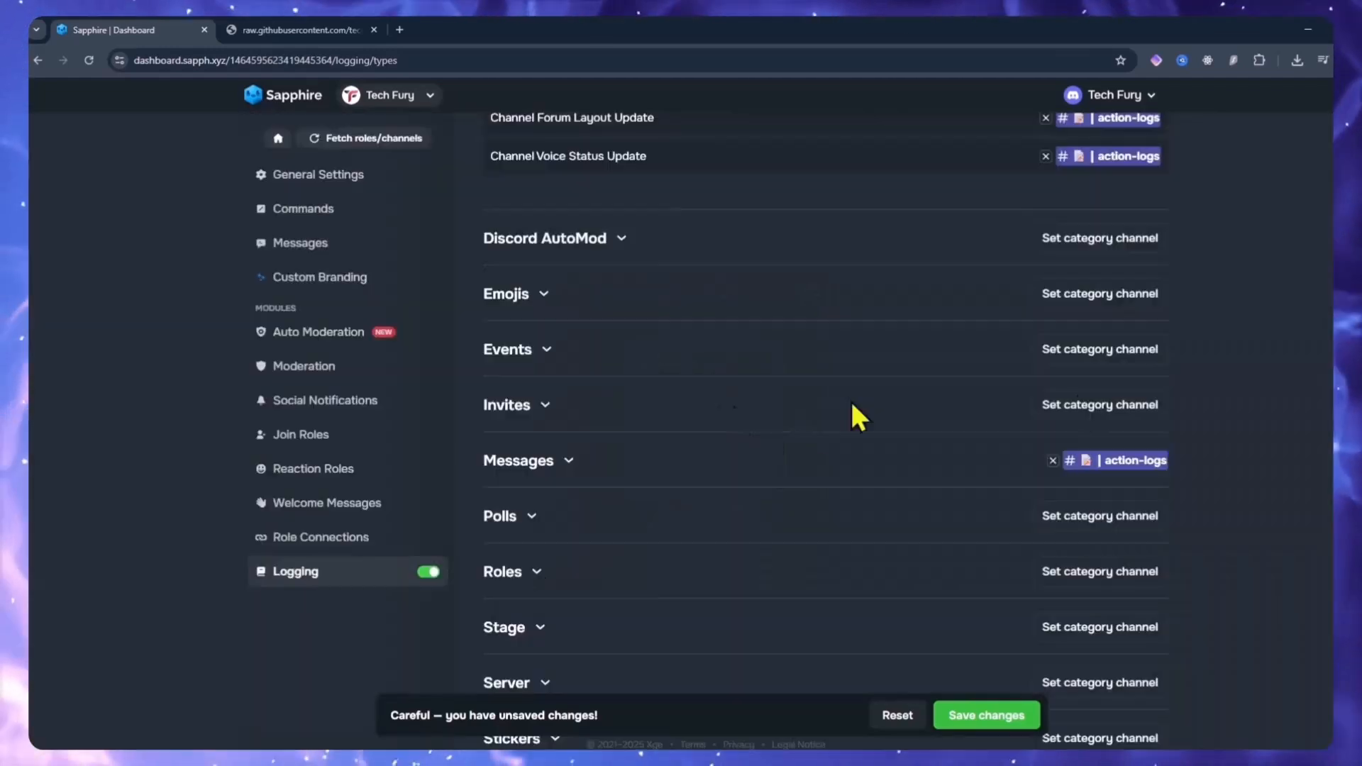
# Step: Set the Roles category's log channel to action-logs
pyautogui.scroll(-4, 1267, 402)
pyautogui.scroll(-1, 1265, 389)
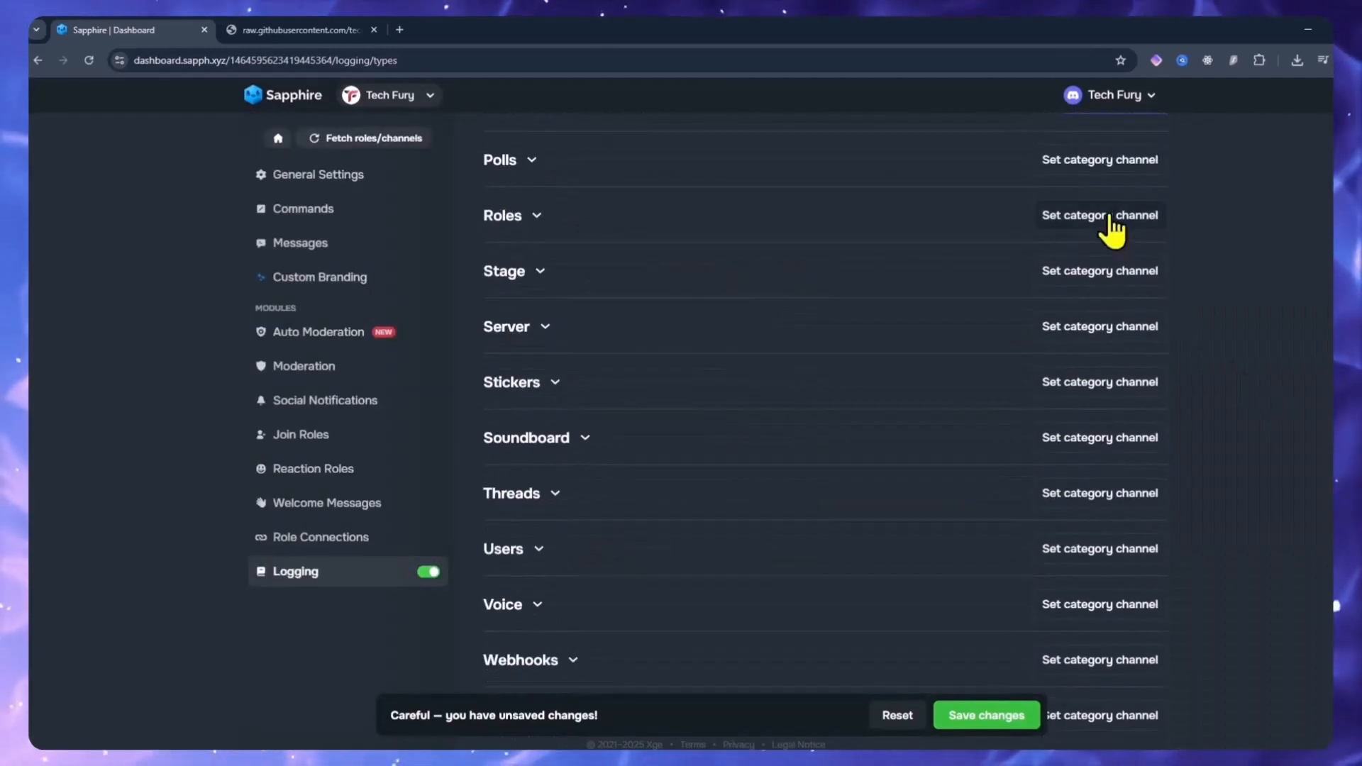
pyautogui.click(1111, 216)
pyautogui.write('log')
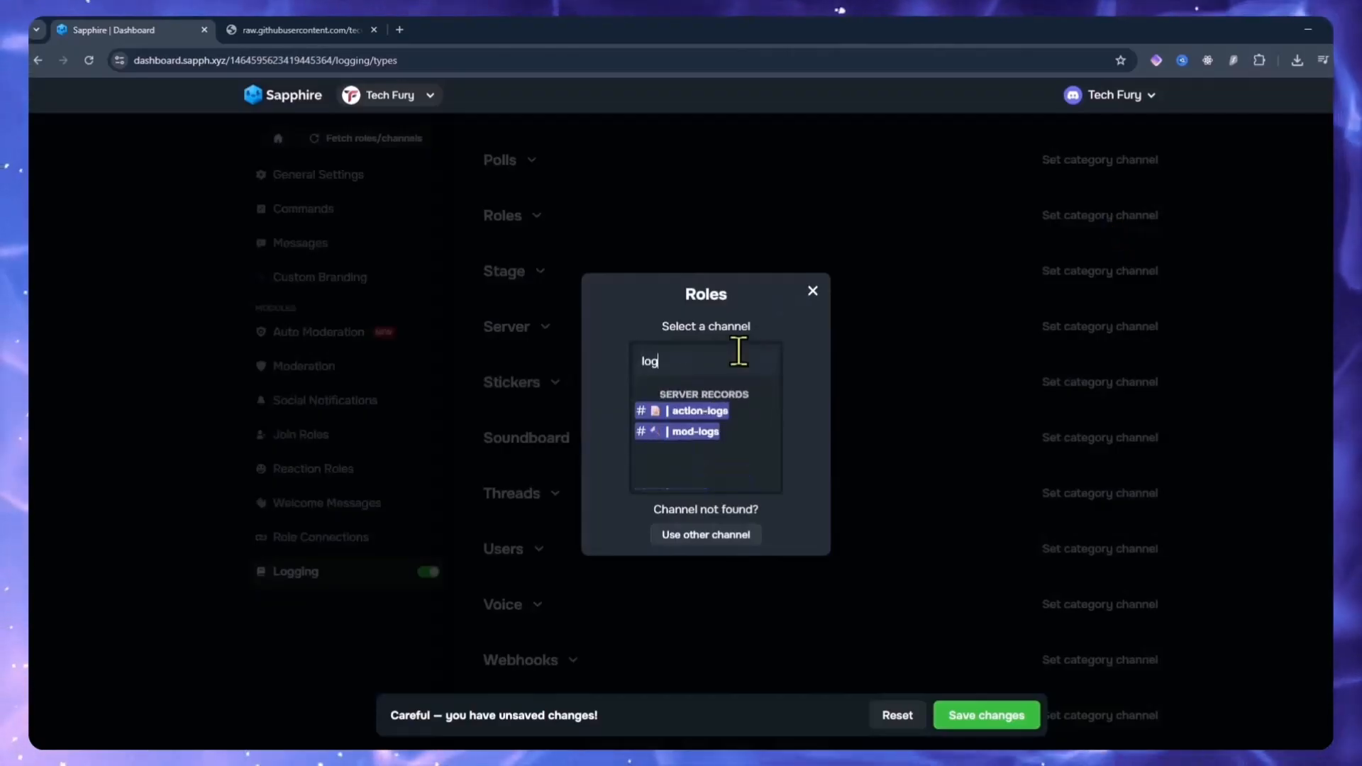
pyautogui.click(708, 408)
# Step: Set the Server category's log channel to action-logs
pyautogui.scroll(-1, 1282, 307)
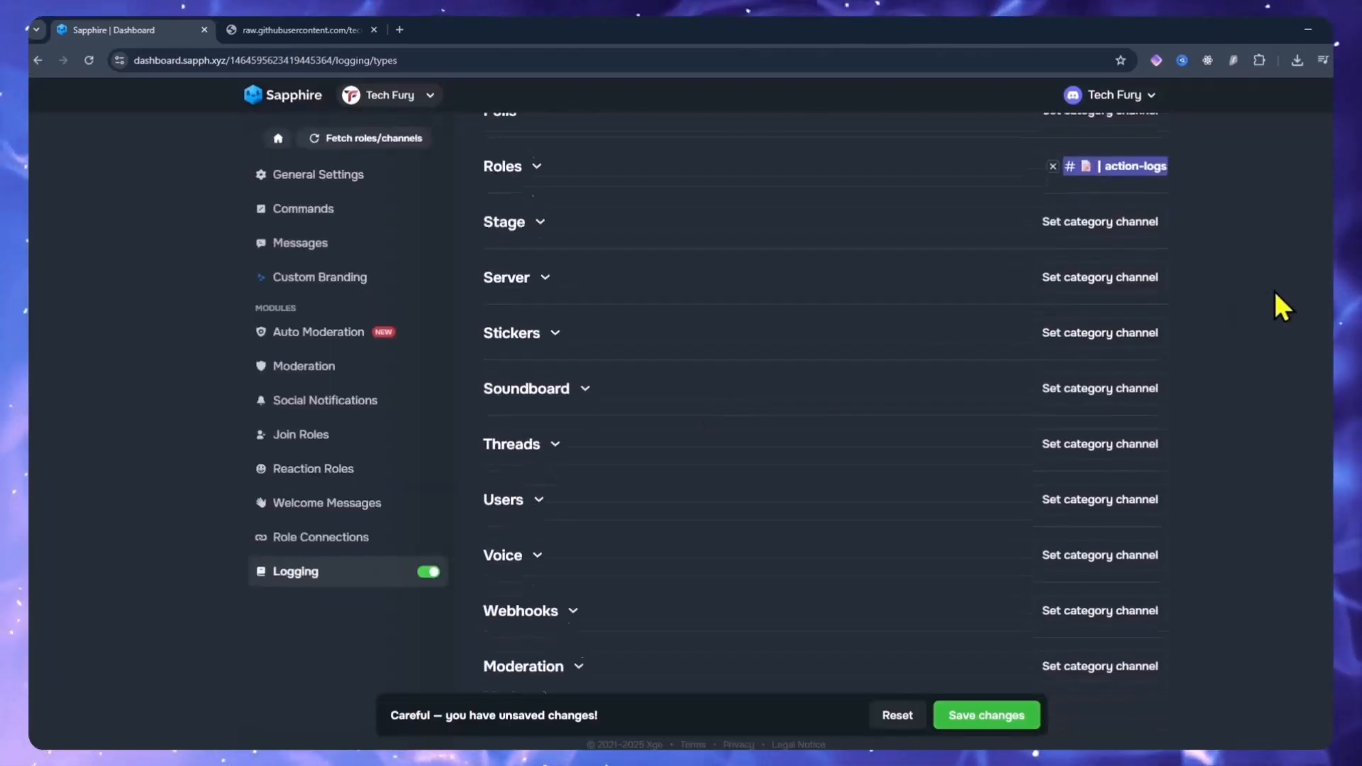
pyautogui.click(1063, 284)
pyautogui.write('log')
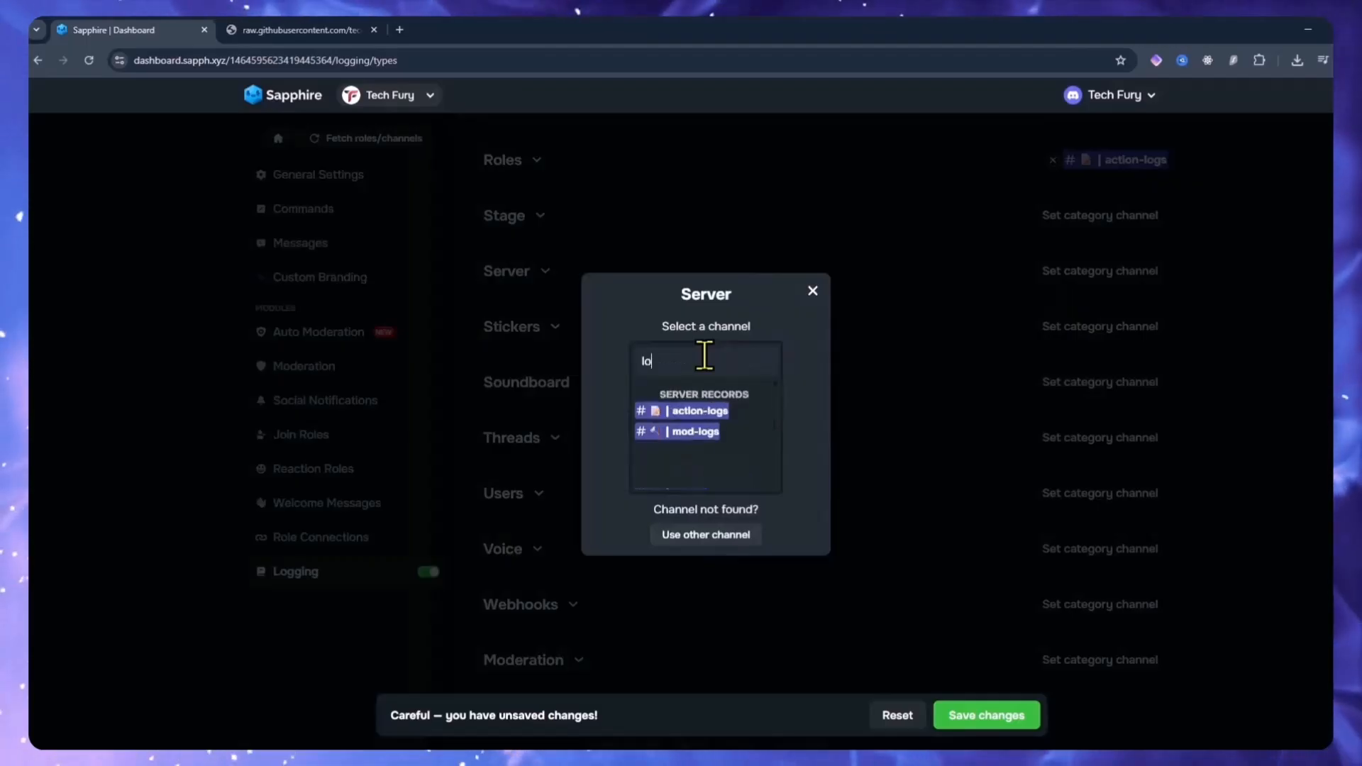
pyautogui.click(697, 411)
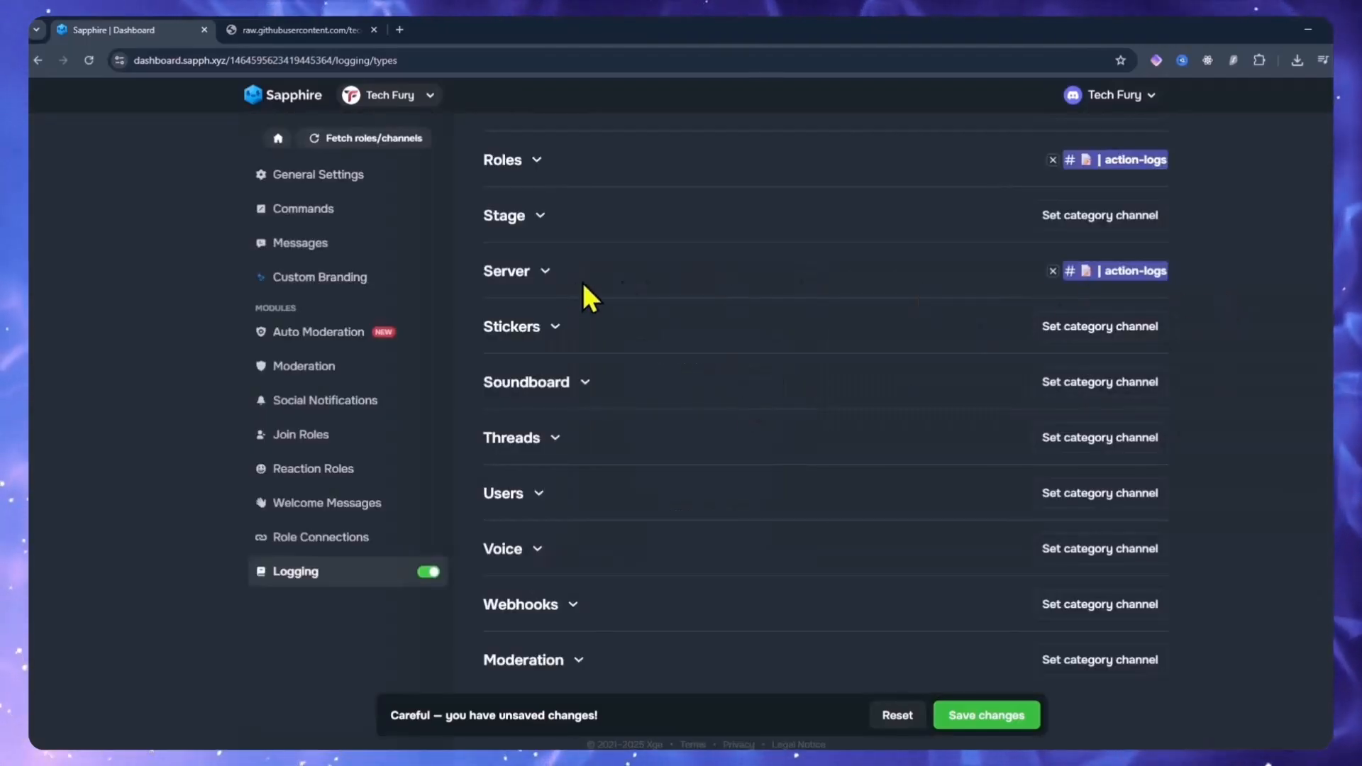
# Step: Expand the Server category's log types and remove the assigned channels from User Join and User Leave
pyautogui.click(546, 272)
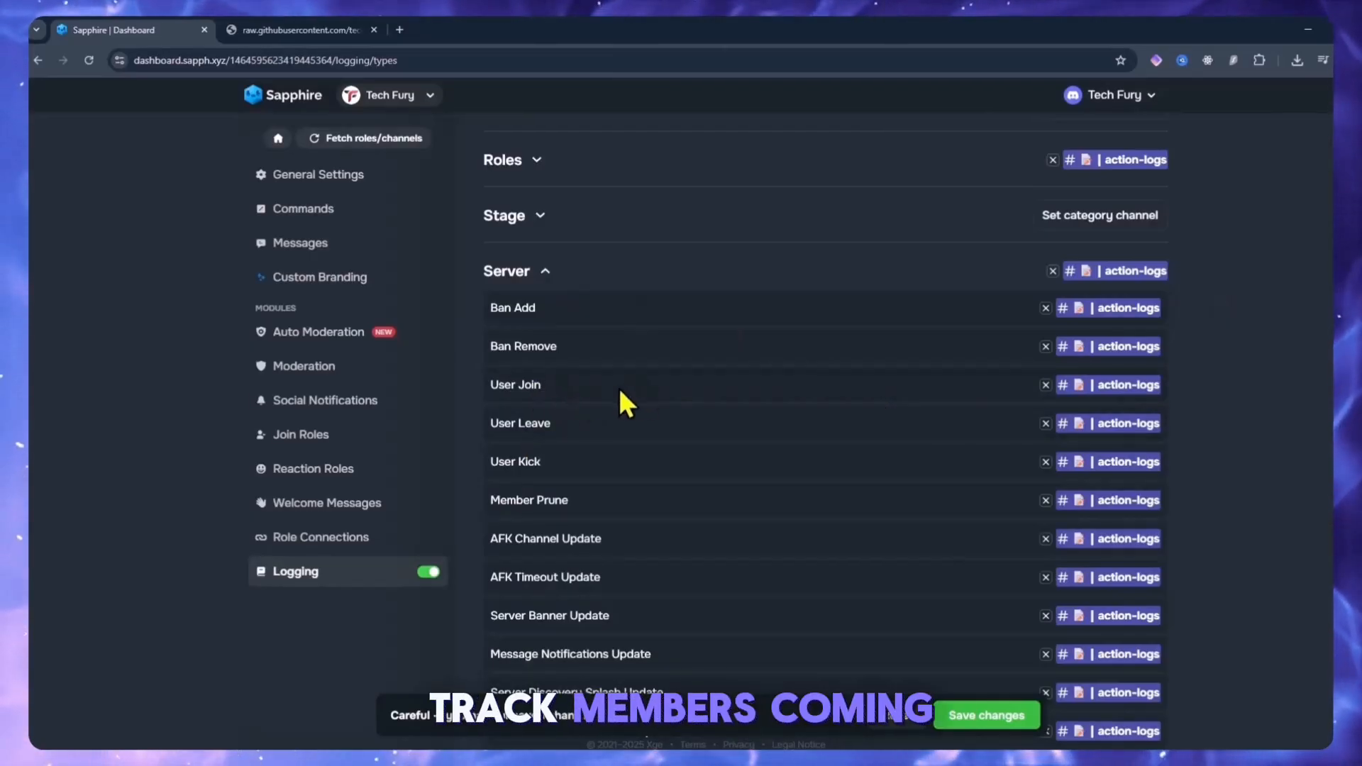
pyautogui.click(1047, 386)
pyautogui.click(1047, 425)
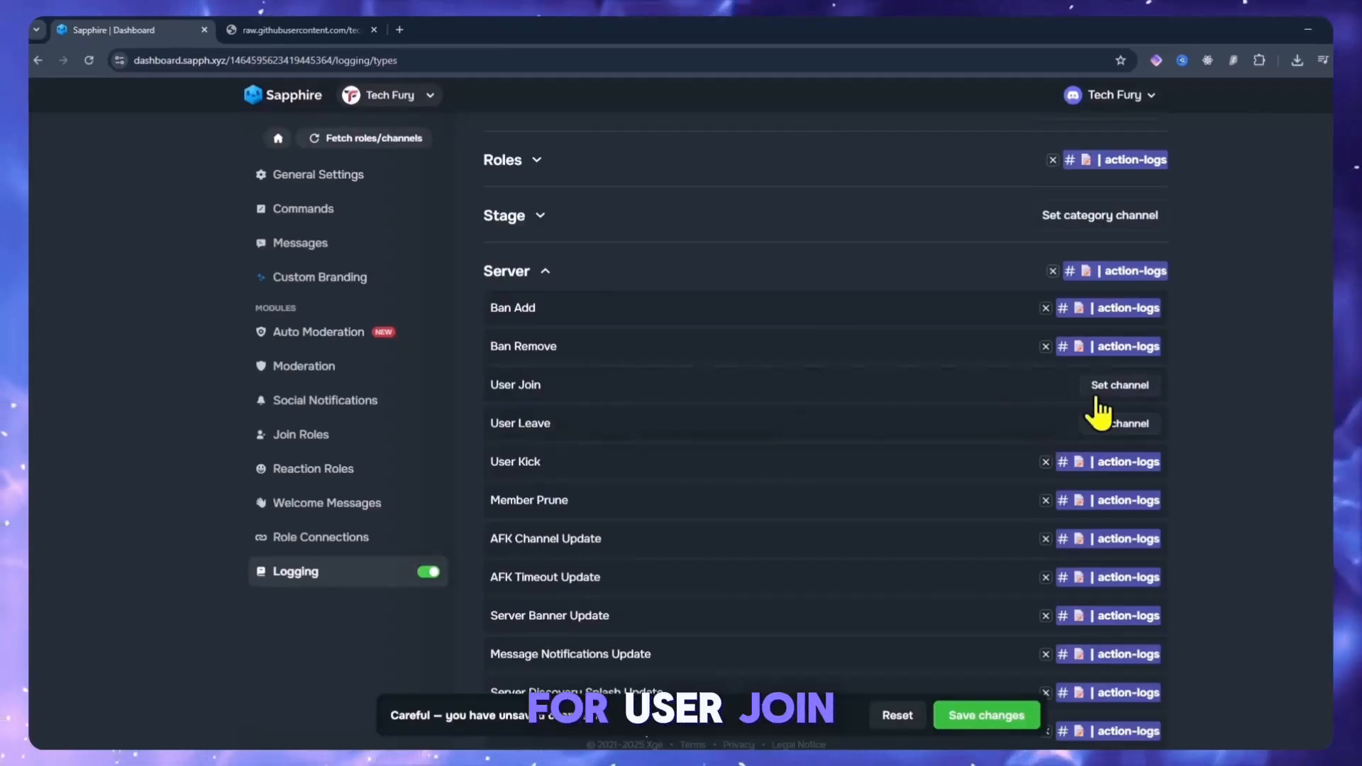
# Step: Set the log channel for both User Join and User Leave to ins-and-outs
pyautogui.click(1111, 387)
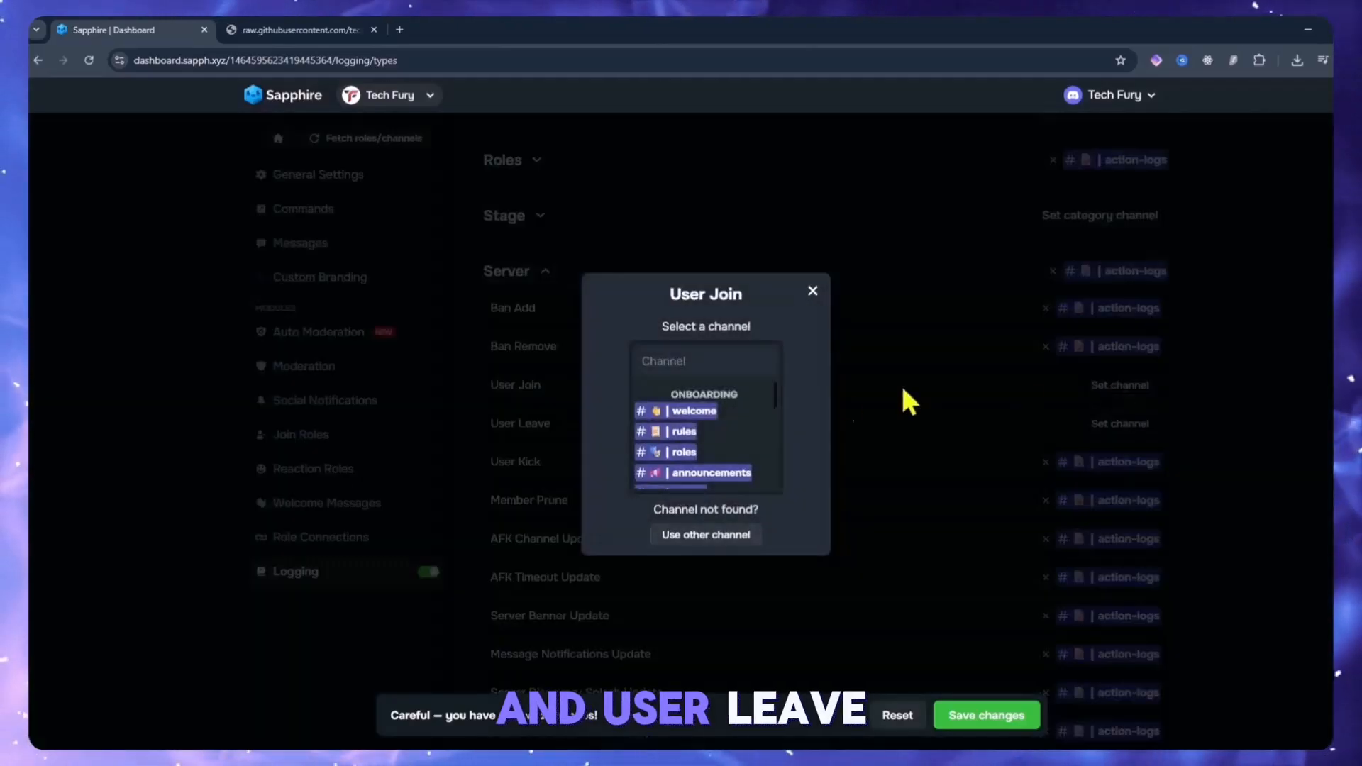
pyautogui.write('ins')
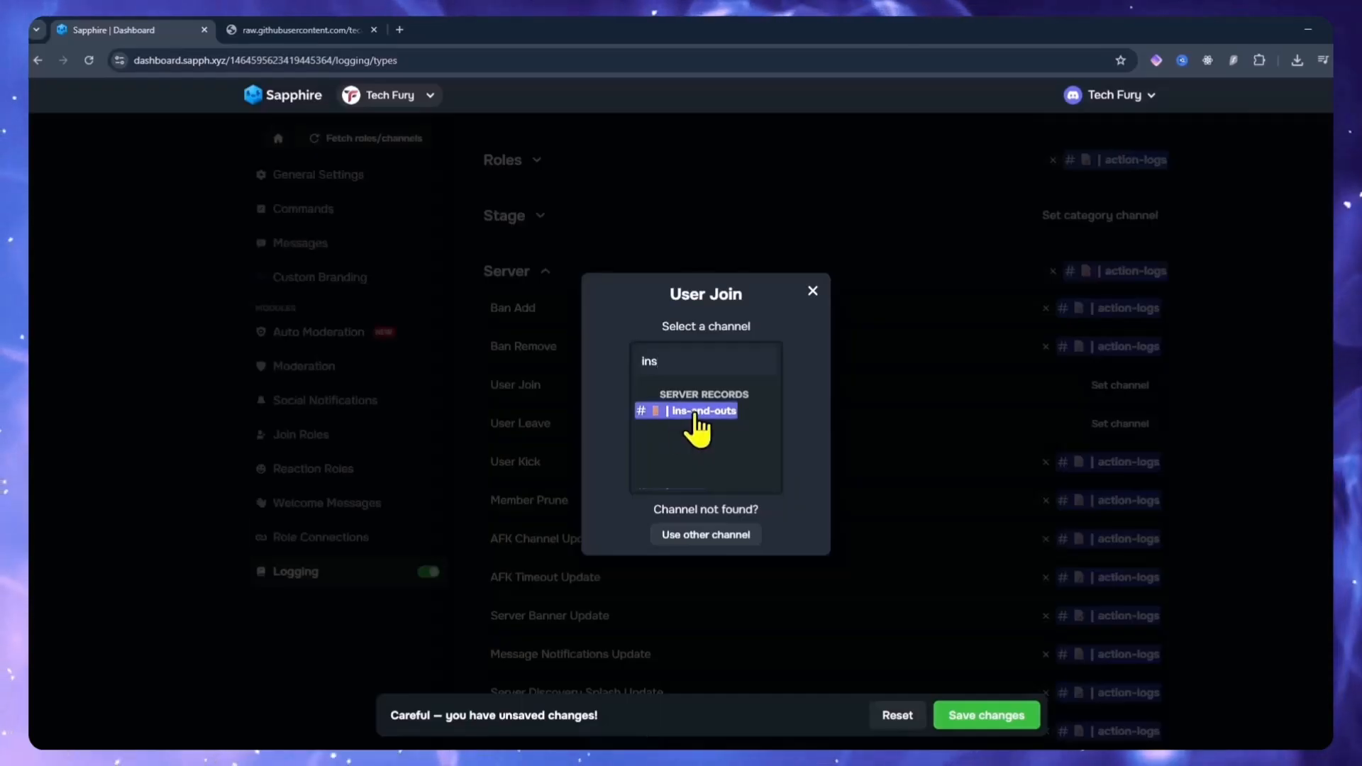
pyautogui.click(695, 412)
pyautogui.click(1120, 423)
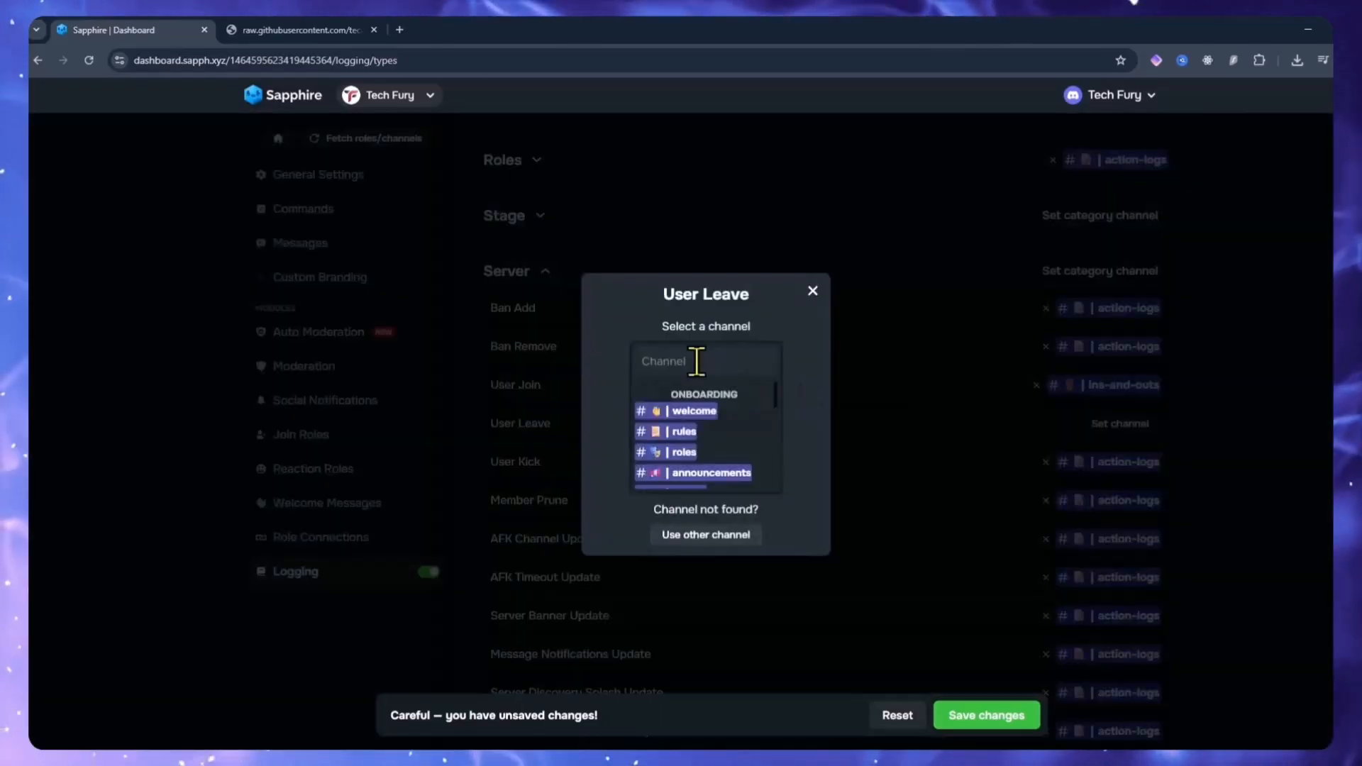
pyautogui.write('ins')
pyautogui.click(691, 411)
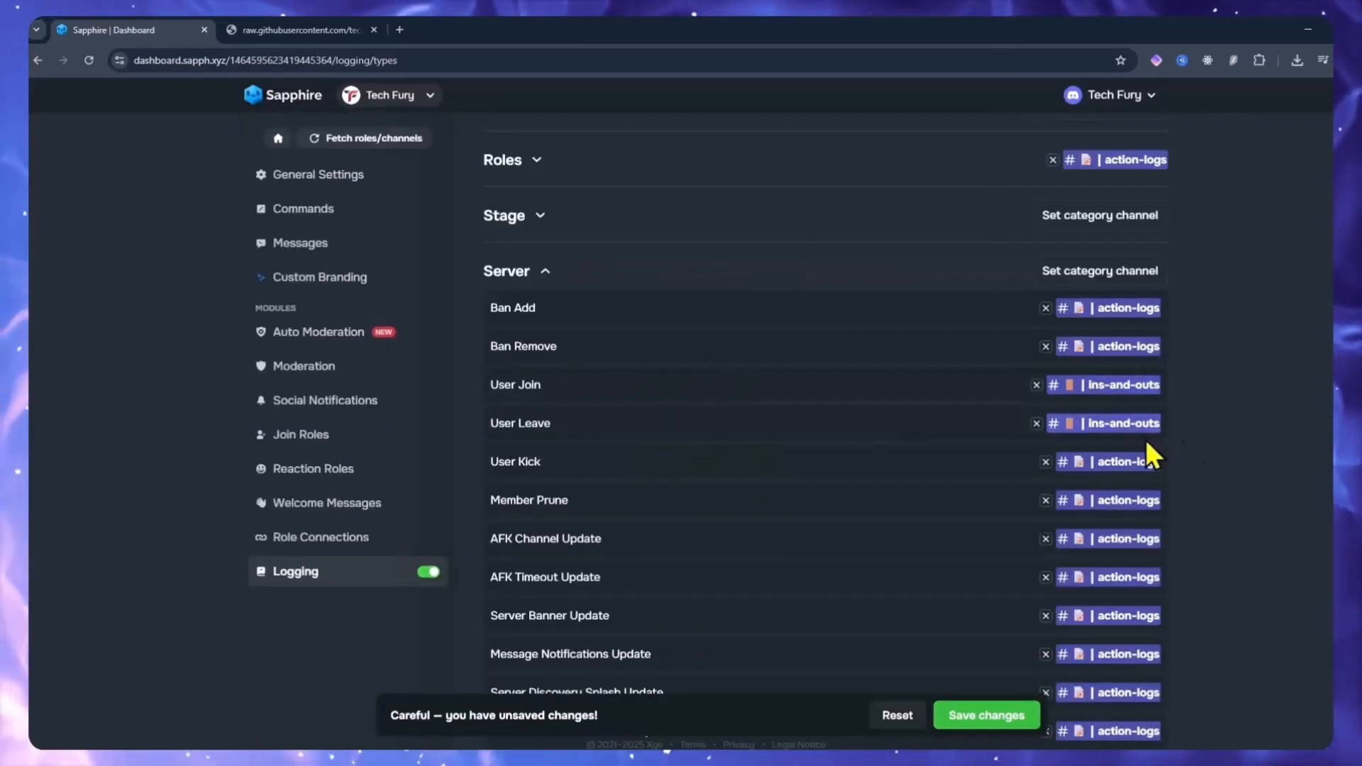
# Step: Set the Moderation category's log channel to mod-logs
pyautogui.scroll(-10, 1234, 461)
pyautogui.scroll(-10, 1231, 452)
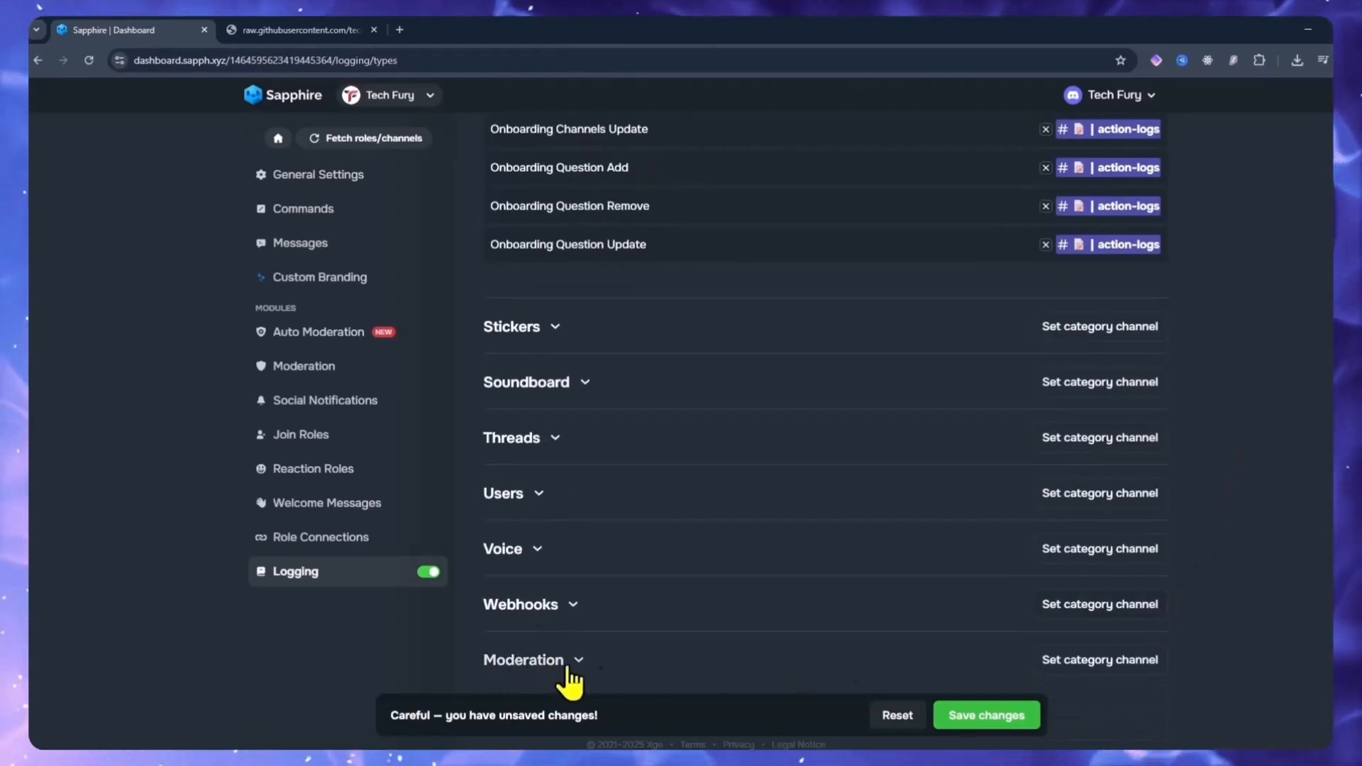
pyautogui.click(1092, 662)
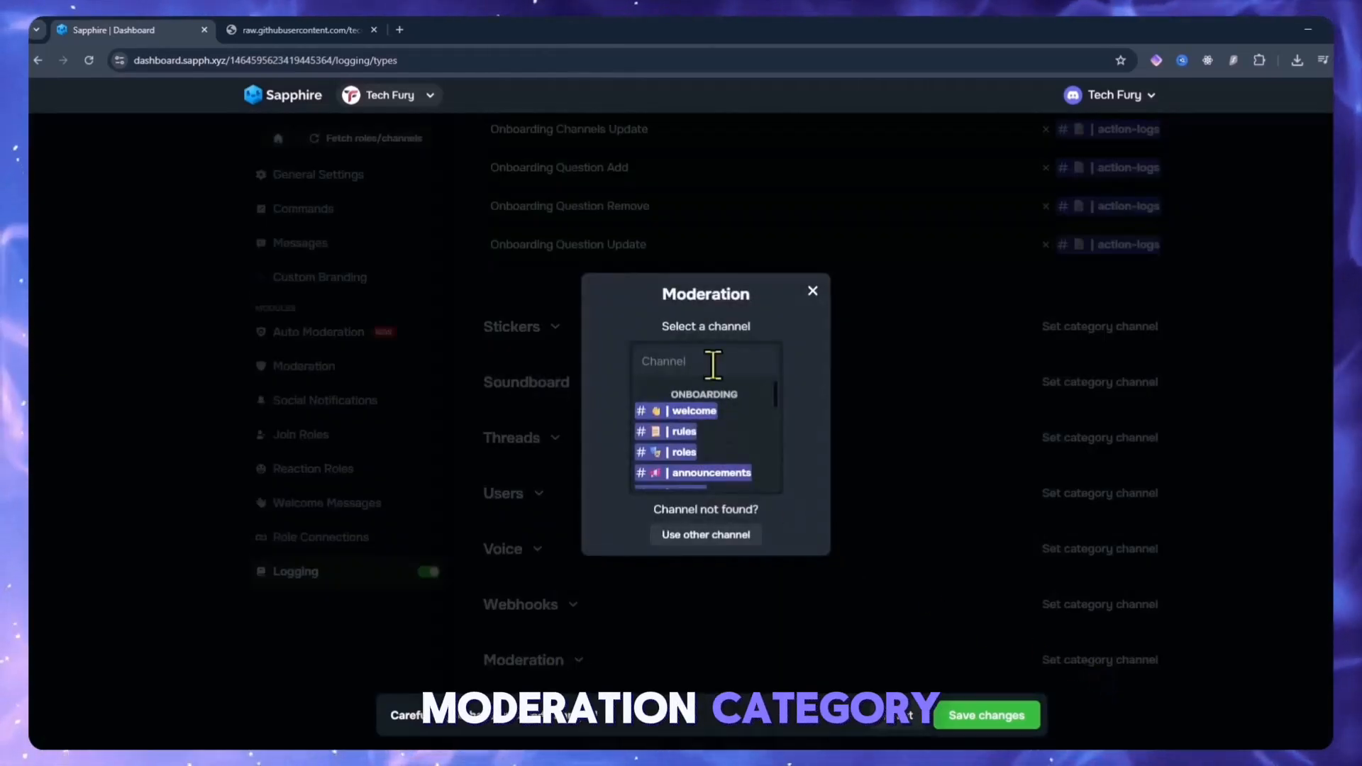
pyautogui.write('mod')
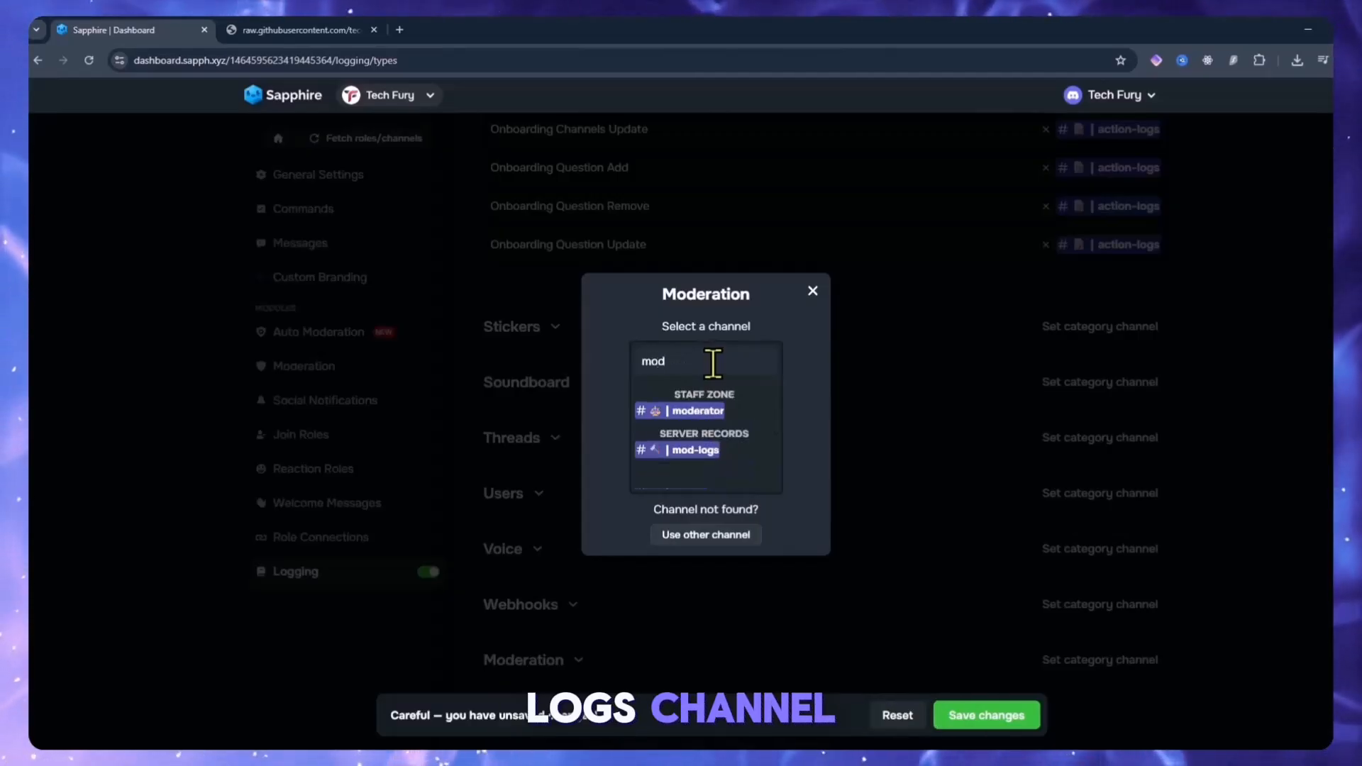
pyautogui.click(696, 452)
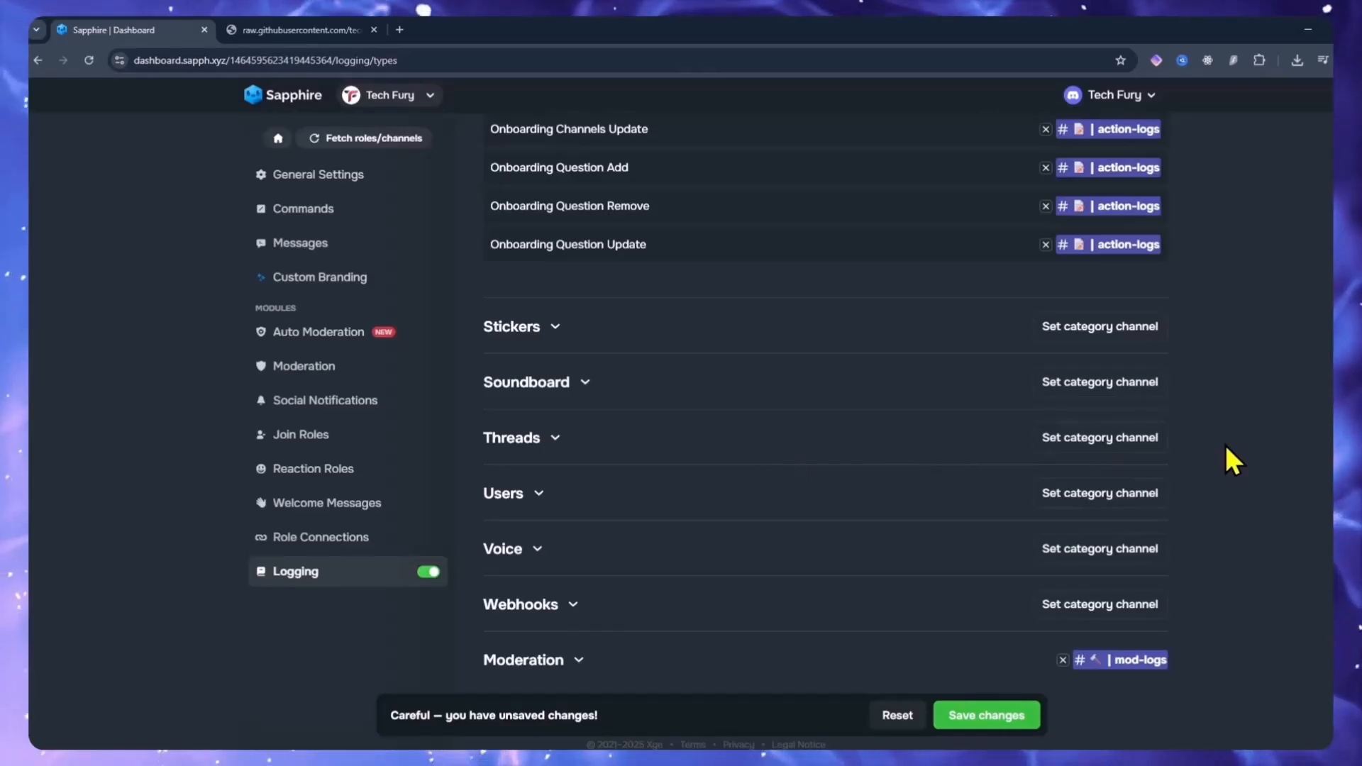
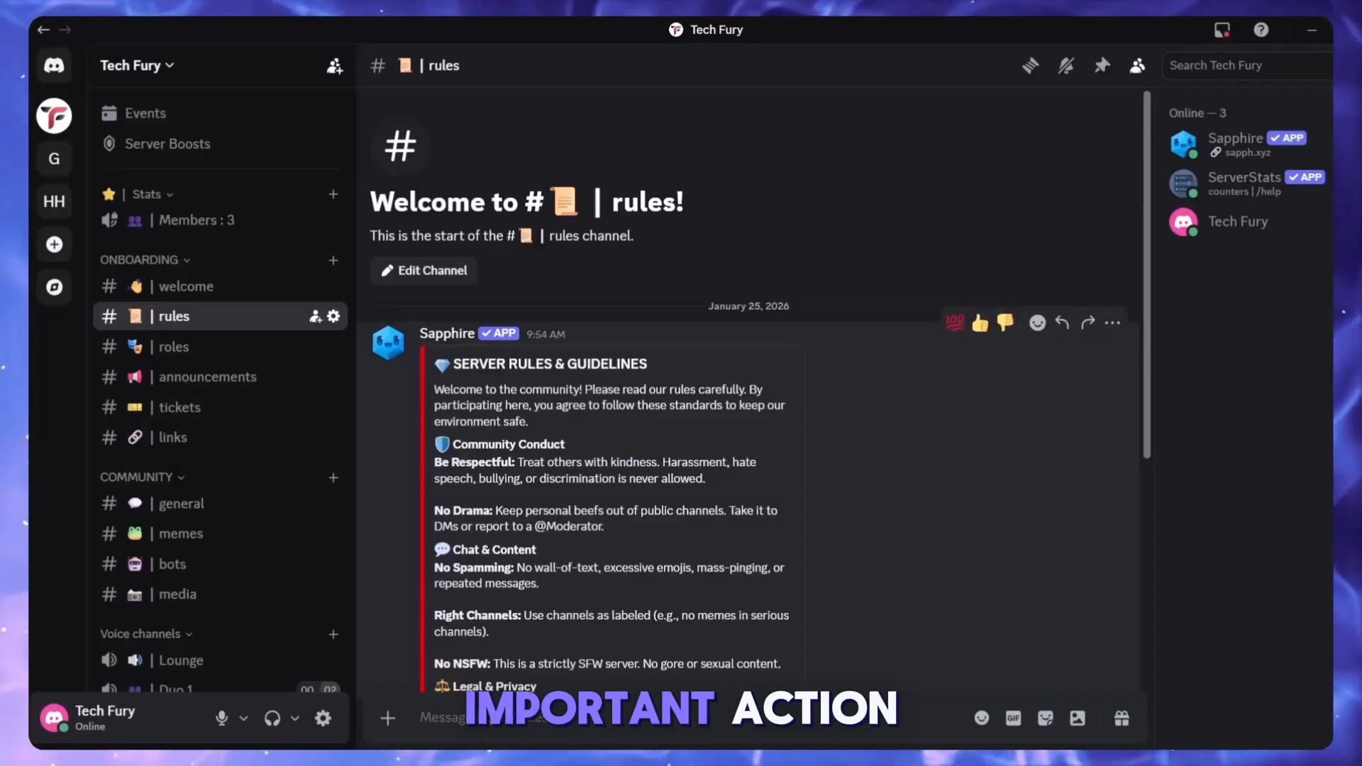
# Step: In Discord, search the server's App Directory for "ticket tool" and open the Ticket Tool app's page
pyautogui.click(158, 77)
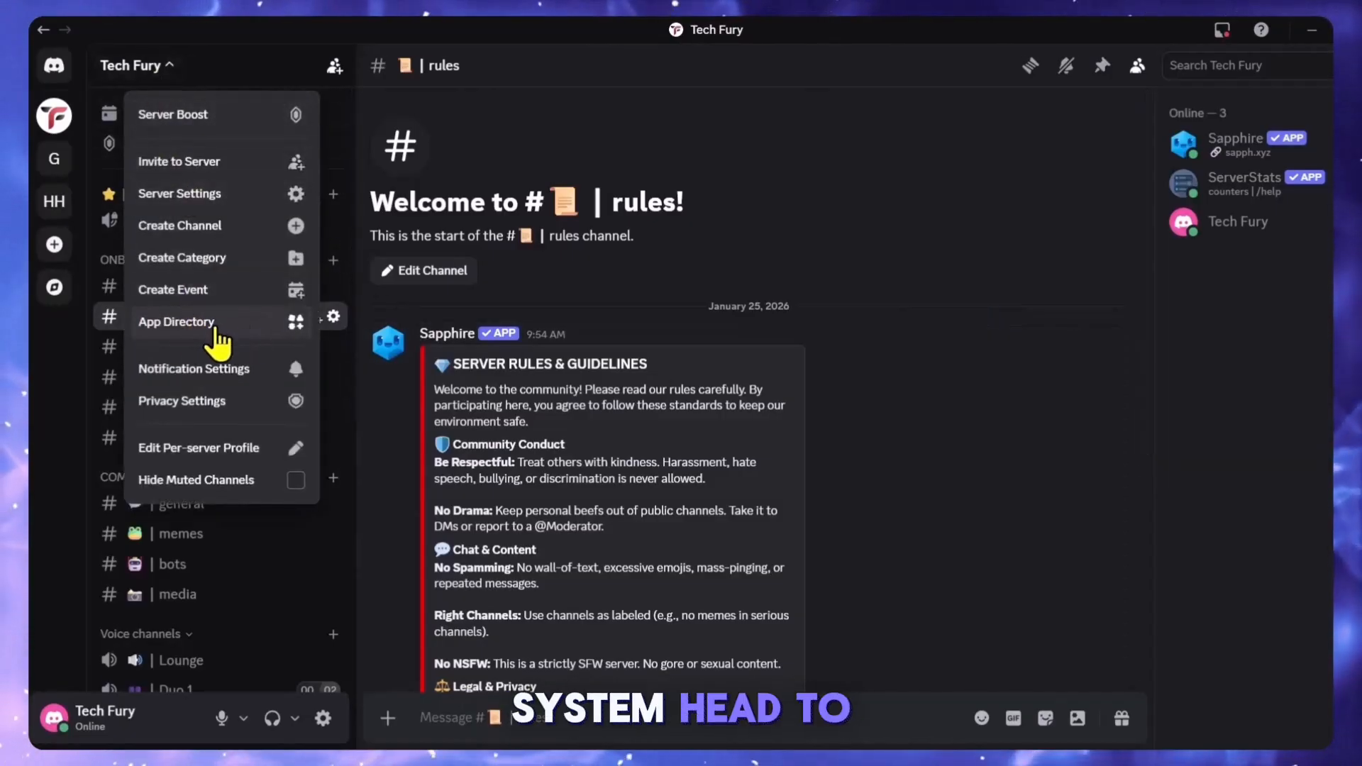
pyautogui.click(217, 333)
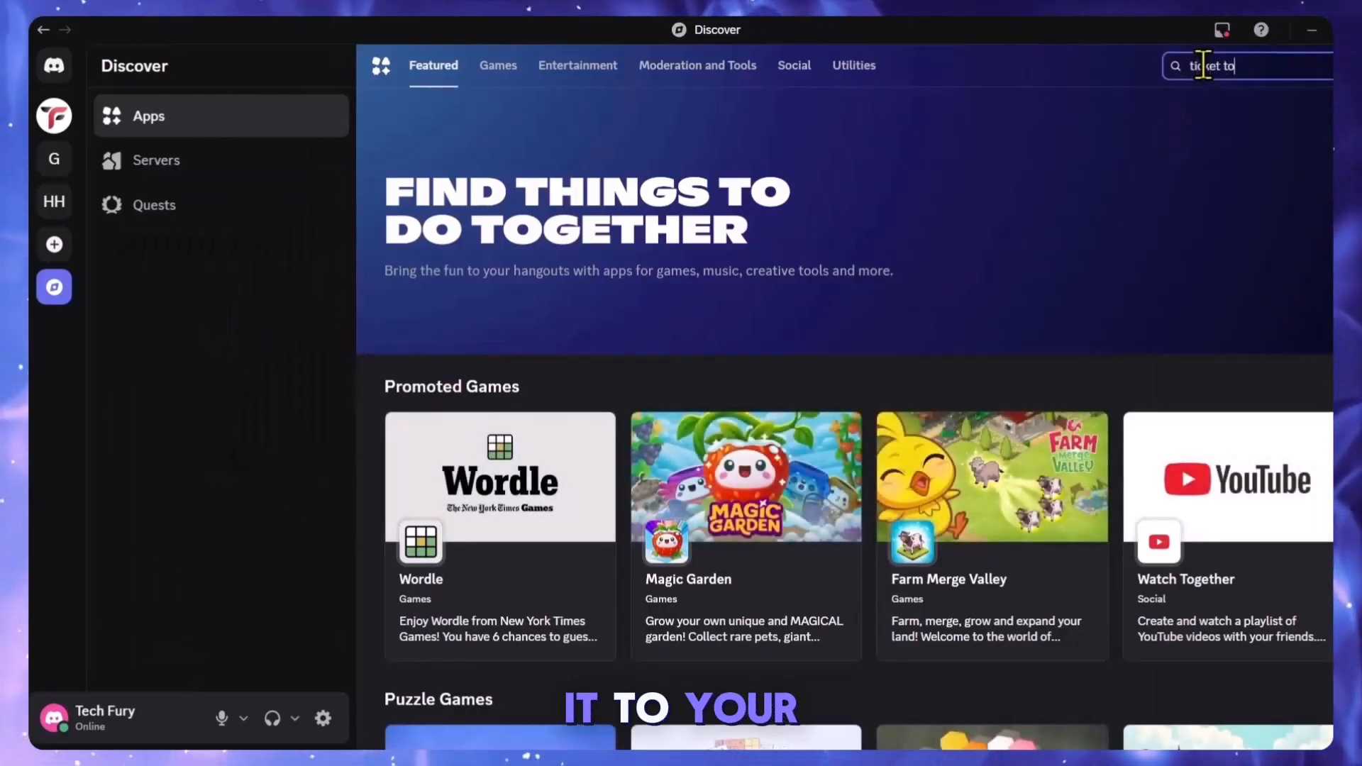
pyautogui.click(1203, 66)
pyautogui.write('ticket tool')
pyautogui.press('Return')
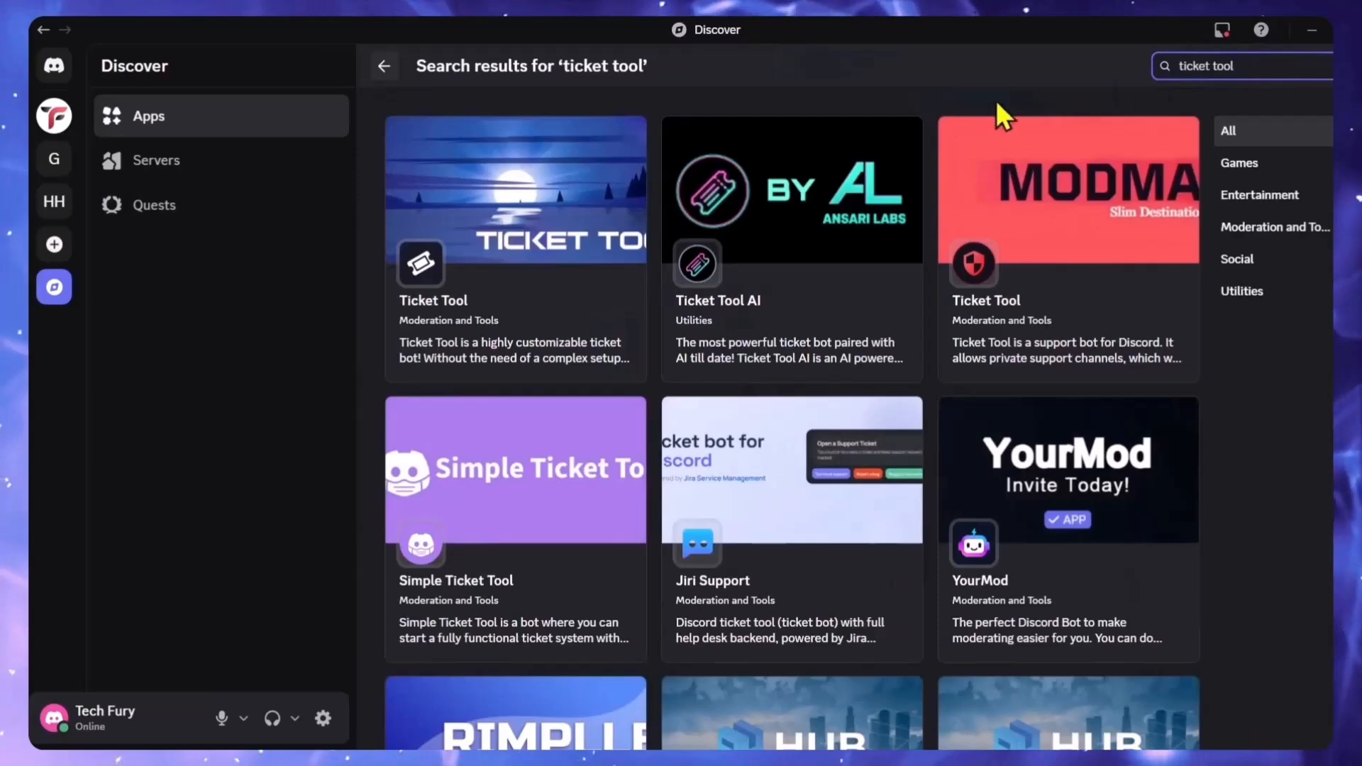
pyautogui.click(474, 233)
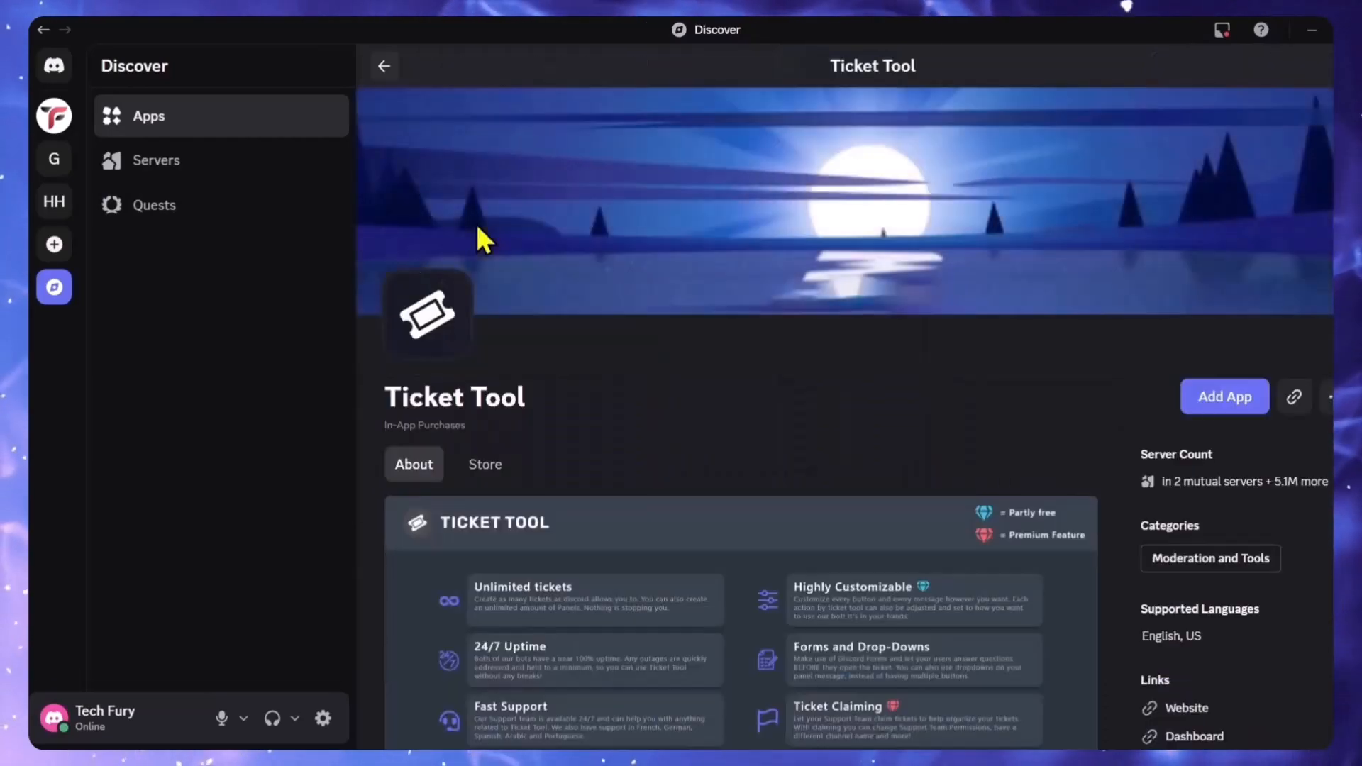
# Step: Add the Ticket Tool app to the Tech Fury server and authorise all of its requested permissions
pyautogui.click(1241, 408)
pyautogui.click(810, 536)
pyautogui.click(592, 648)
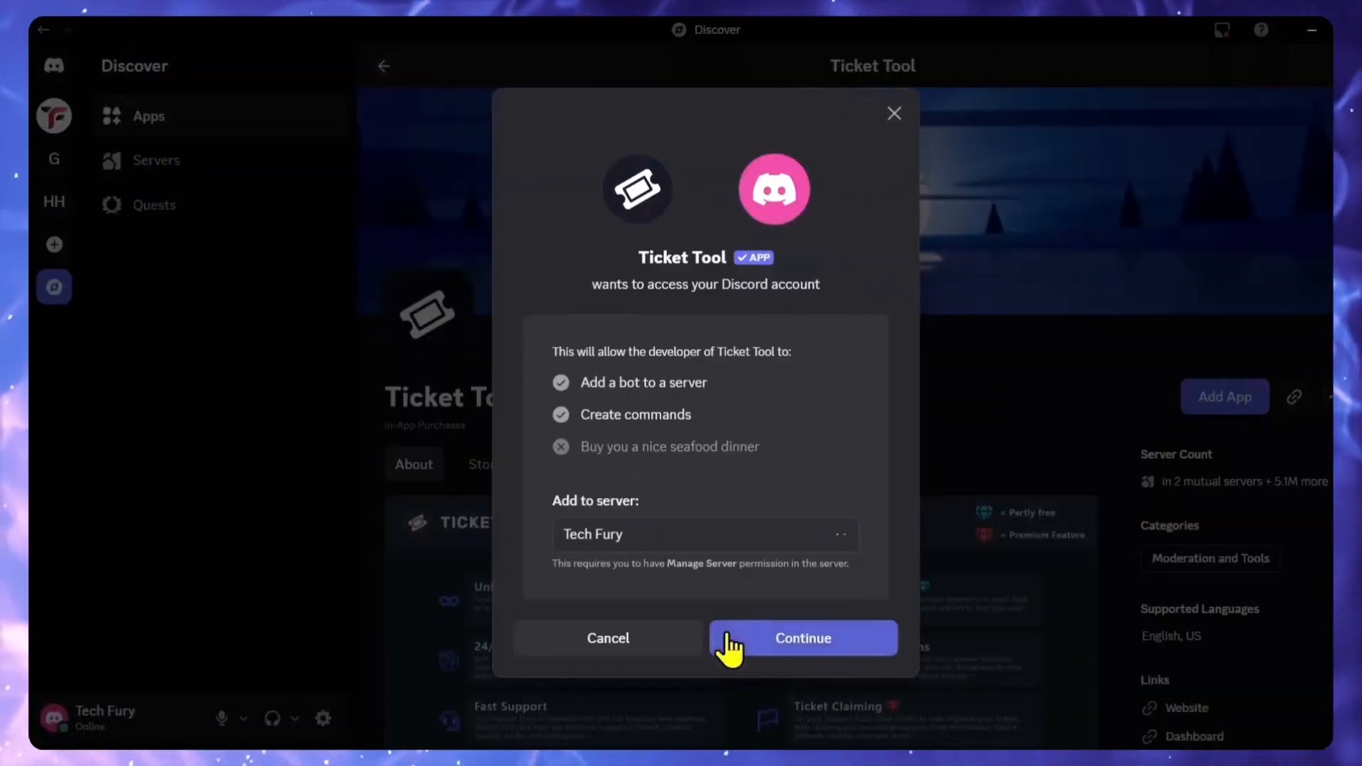
pyautogui.click(820, 654)
pyautogui.scroll(-3, 902, 508)
pyautogui.scroll(-2, 903, 508)
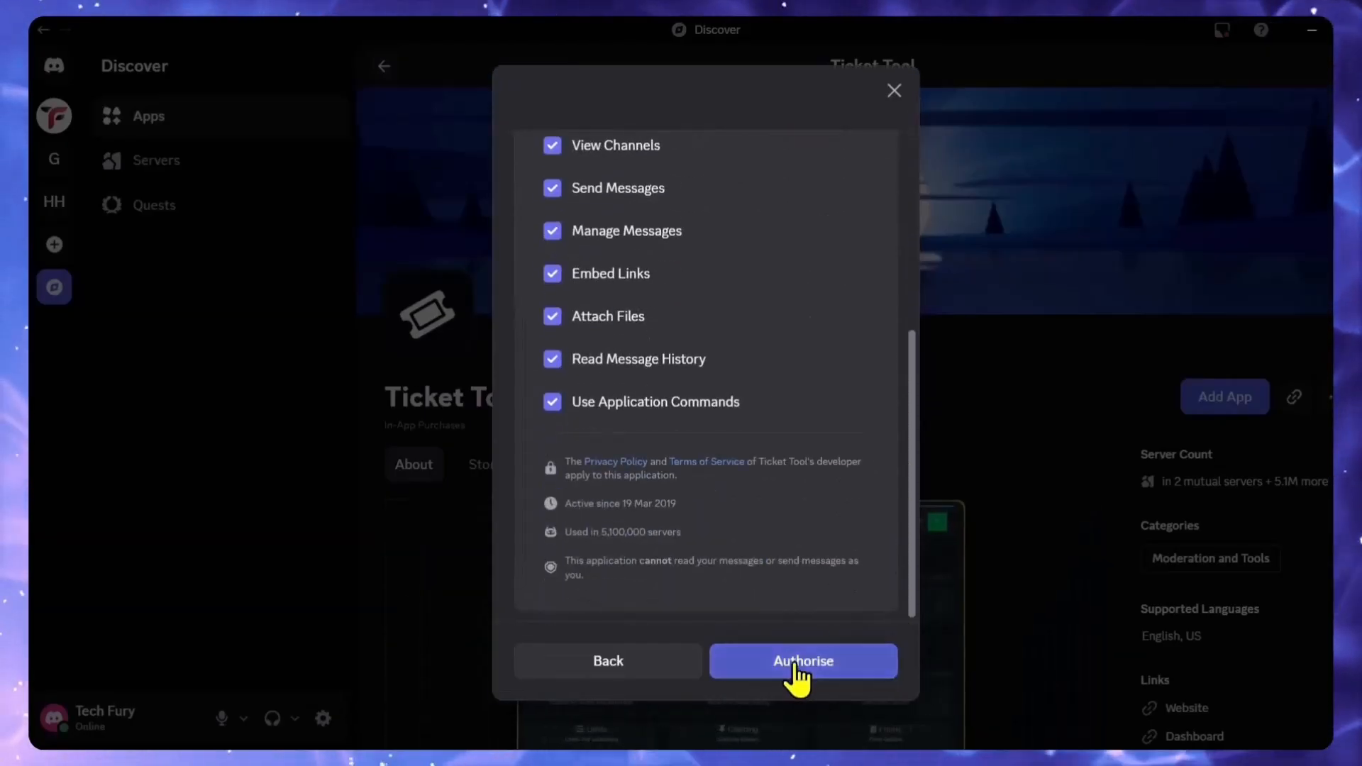
pyautogui.click(792, 663)
pyautogui.click(603, 517)
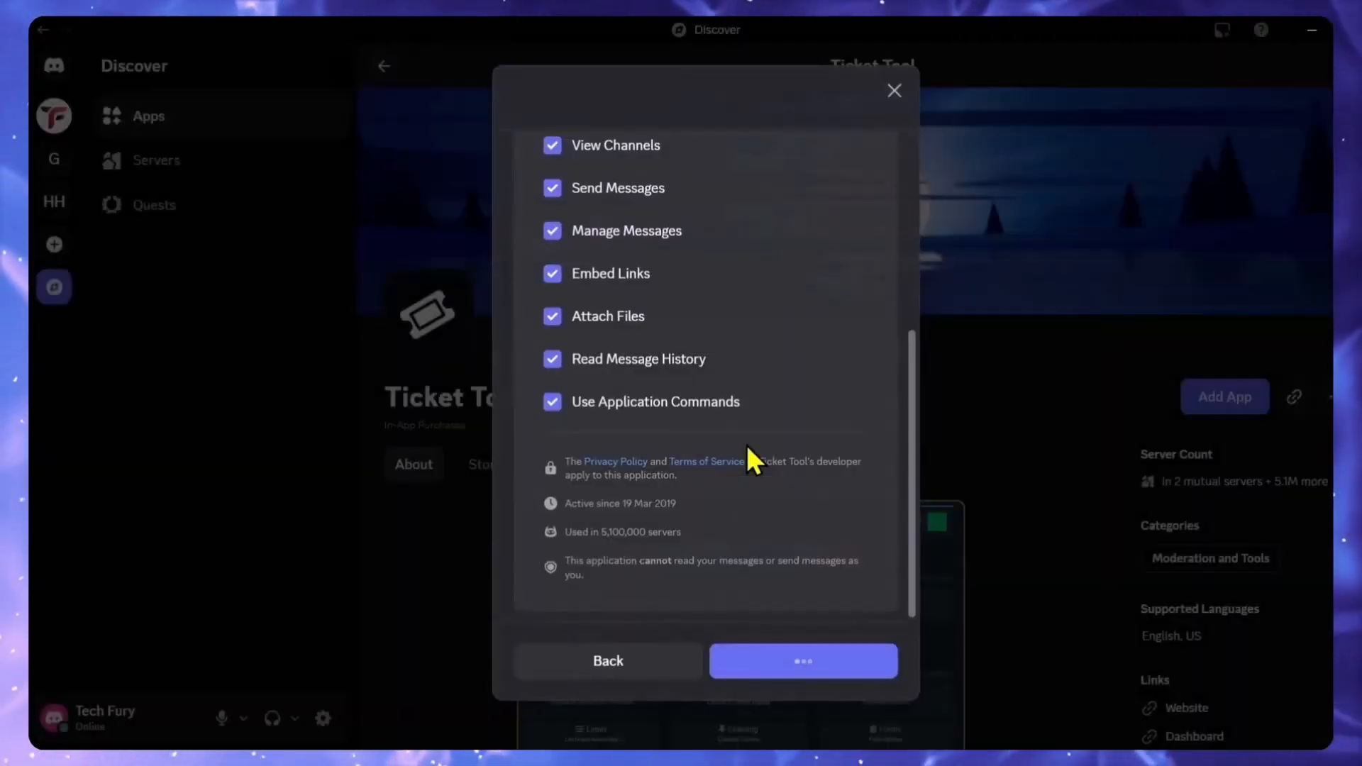
pyautogui.click(785, 522)
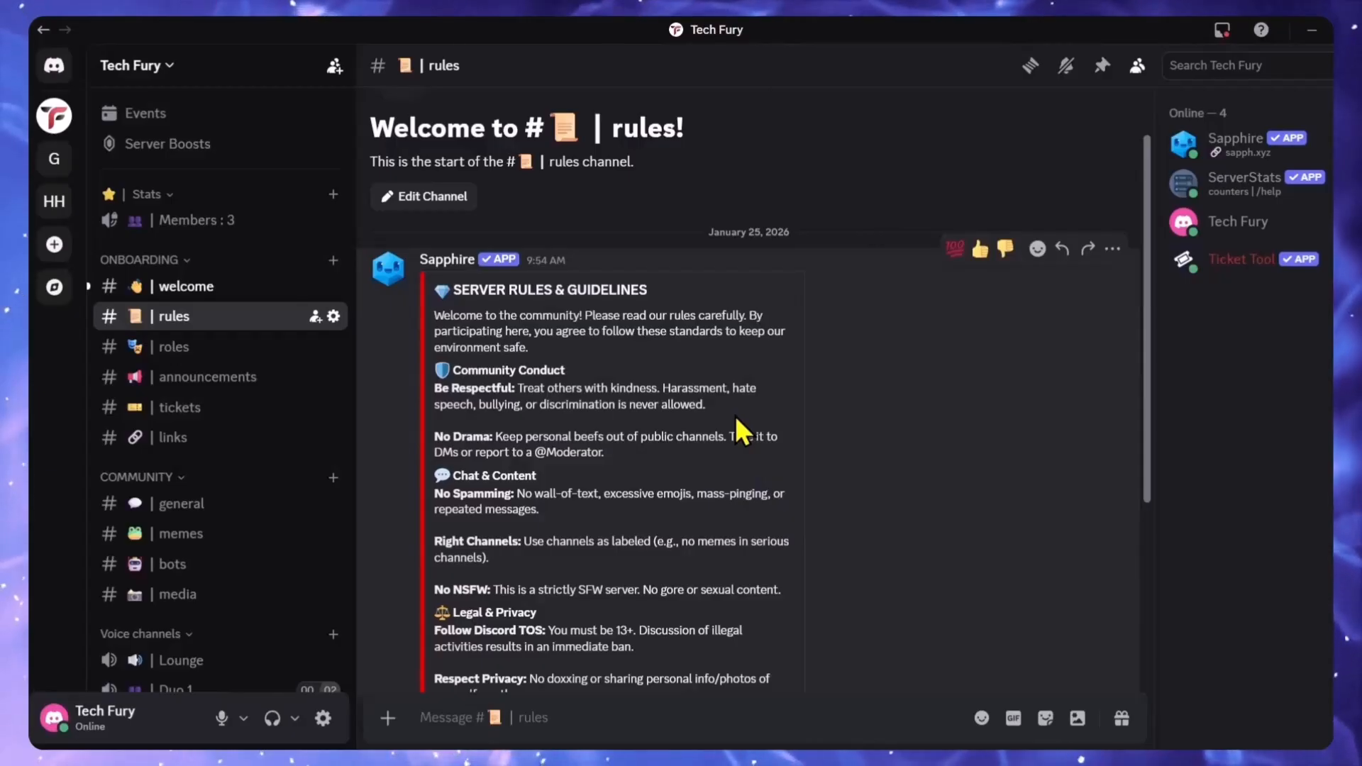
# Step: Move the Ticket Tool role to the top of the server's role list, above Sapphire, and save the order
pyautogui.click(168, 66)
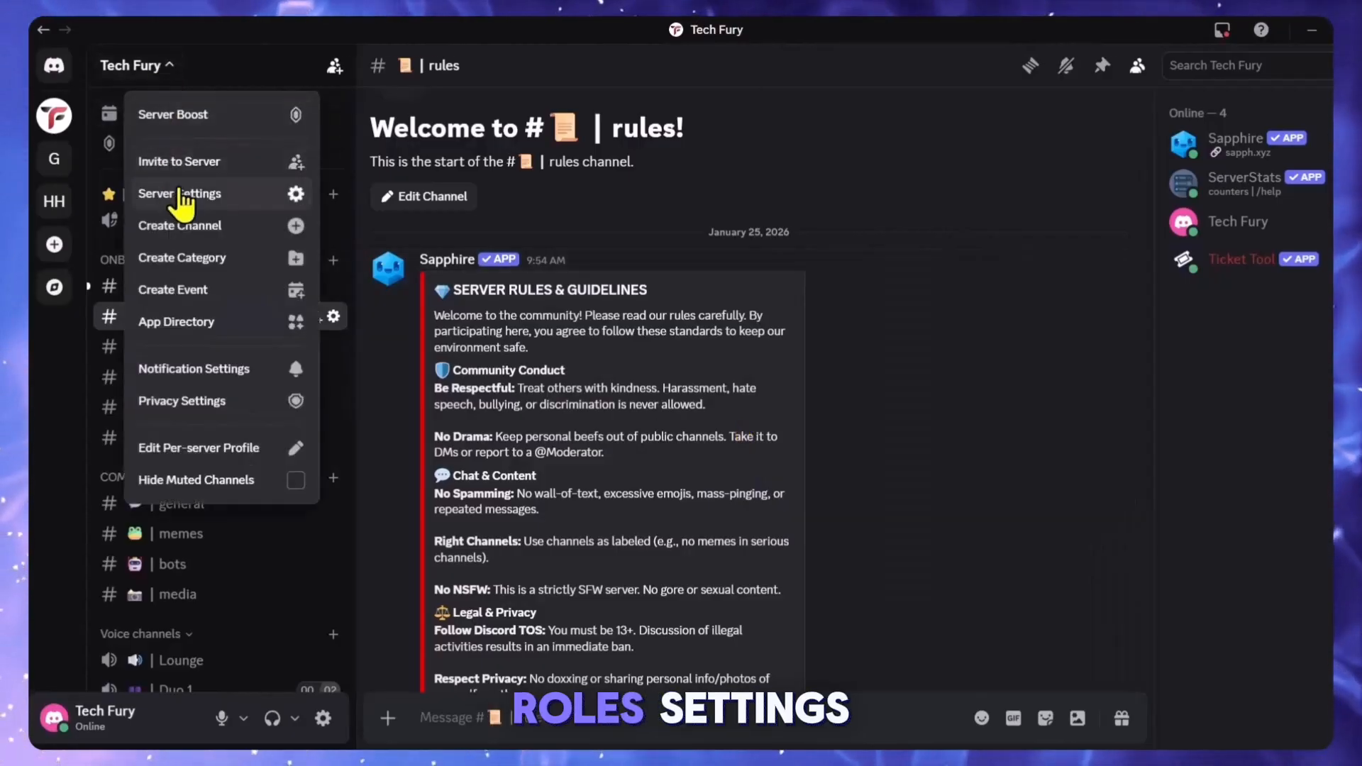
pyautogui.click(183, 194)
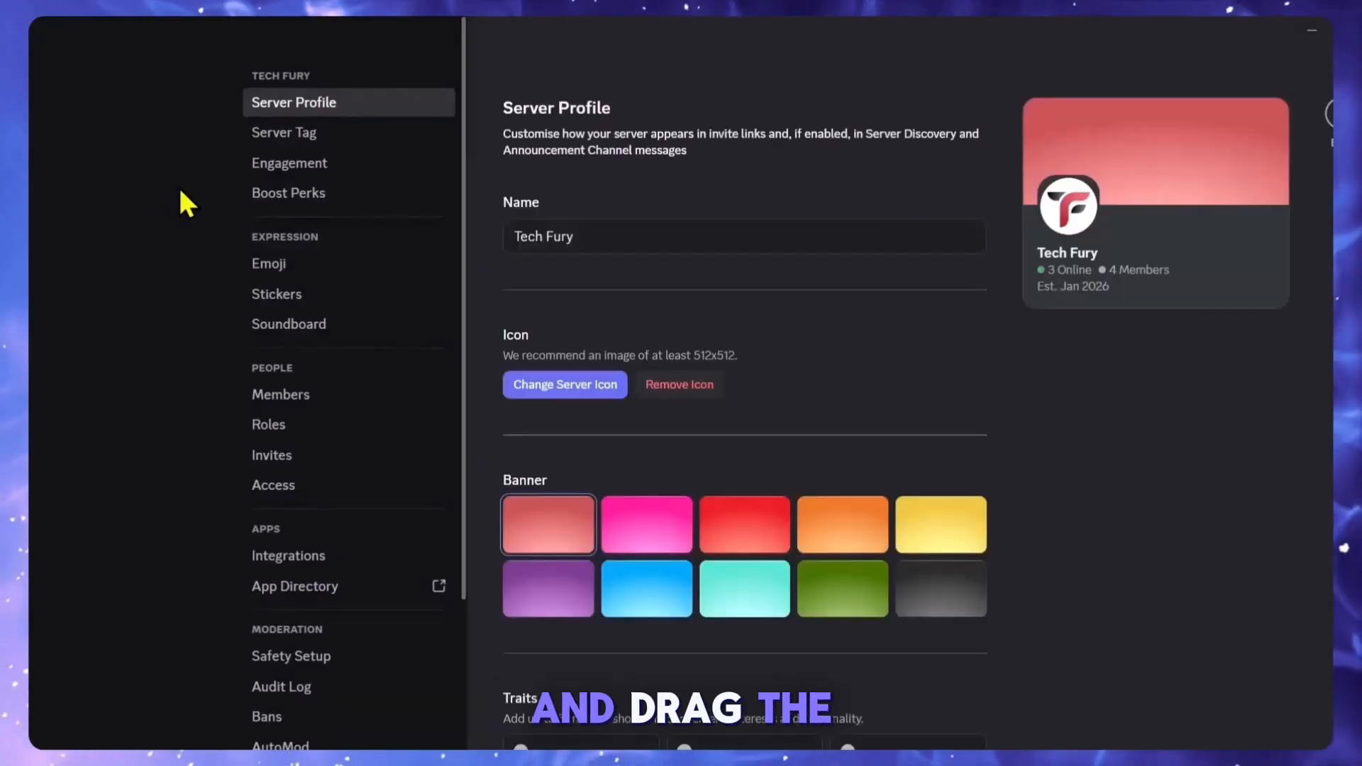
pyautogui.click(340, 427)
pyautogui.scroll(-2, 611, 430)
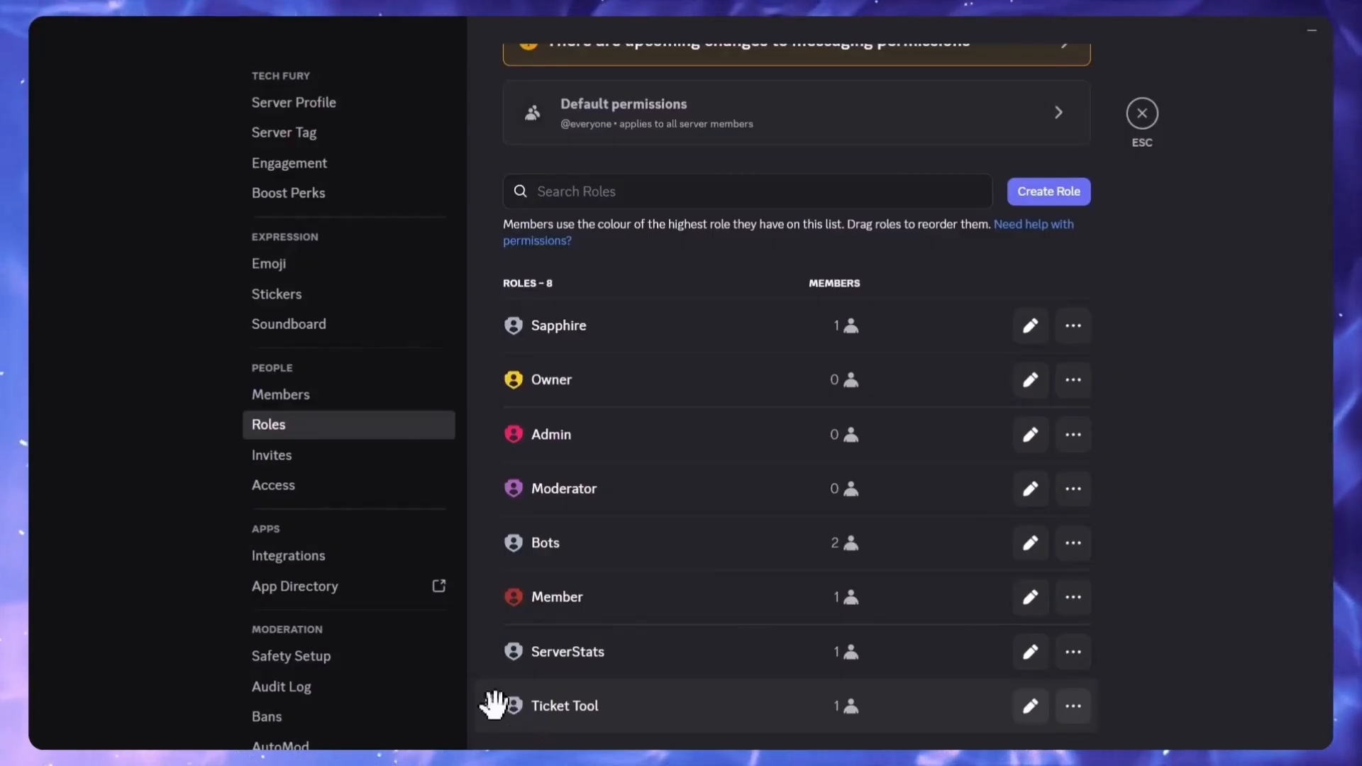
pyautogui.moveTo(496, 705); pyautogui.dragTo(510, 348)
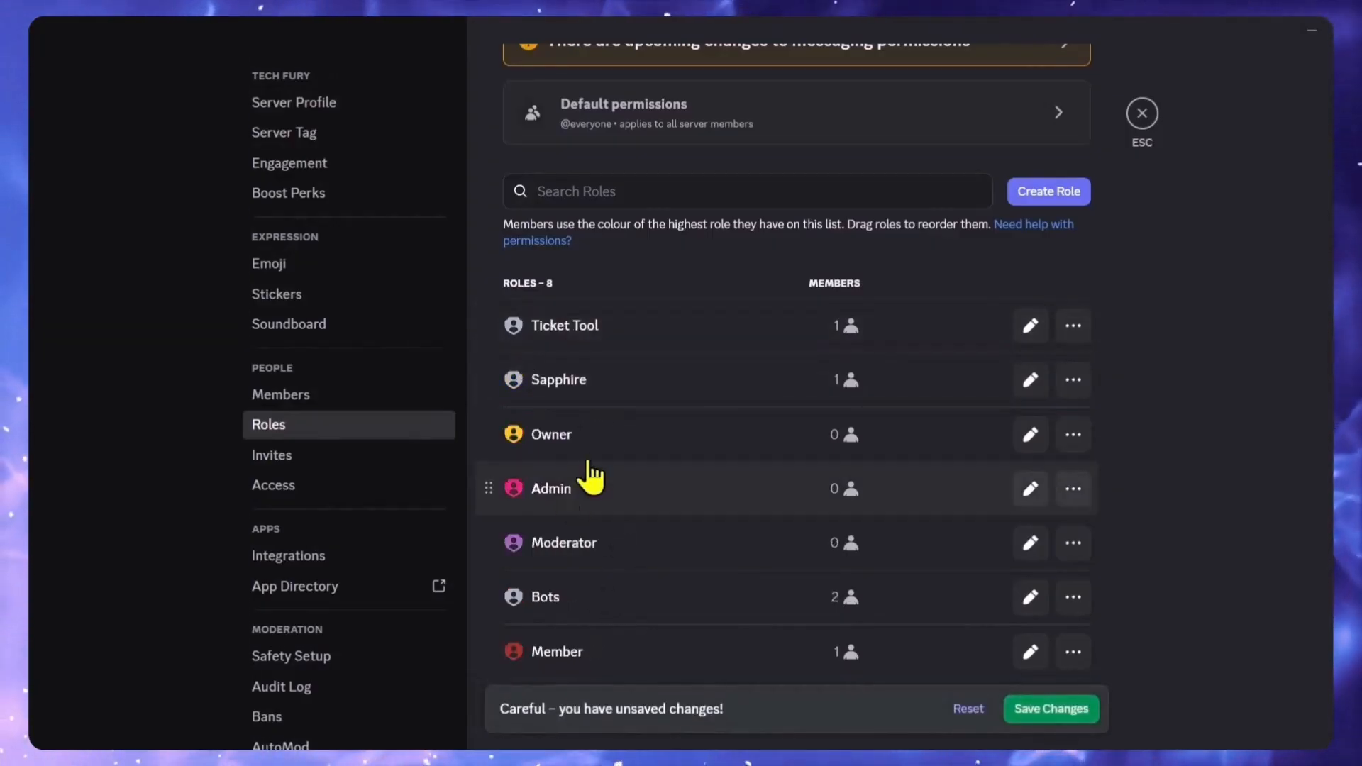
pyautogui.click(1062, 709)
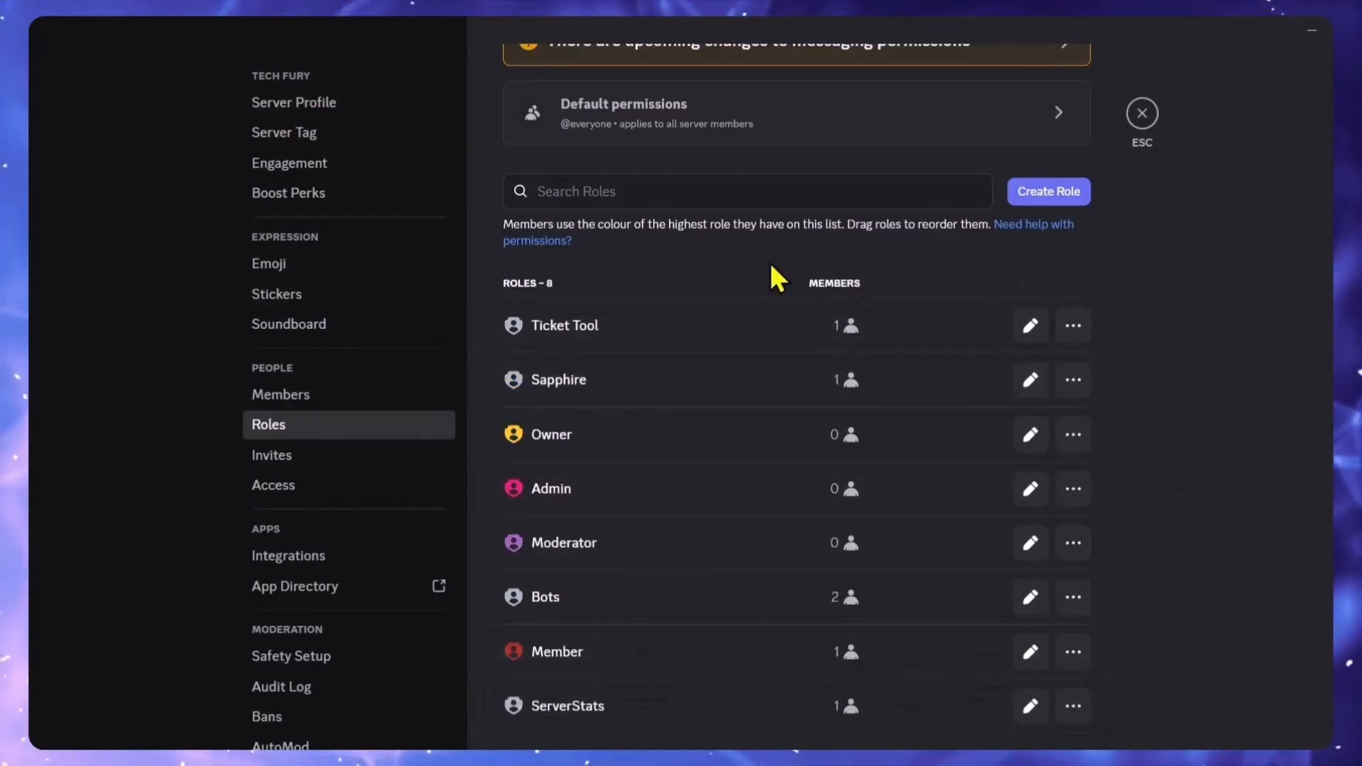
# Step: Grant the Ticket Tool role the Administrator permission, save the change and leave the server settings
pyautogui.click(1030, 326)
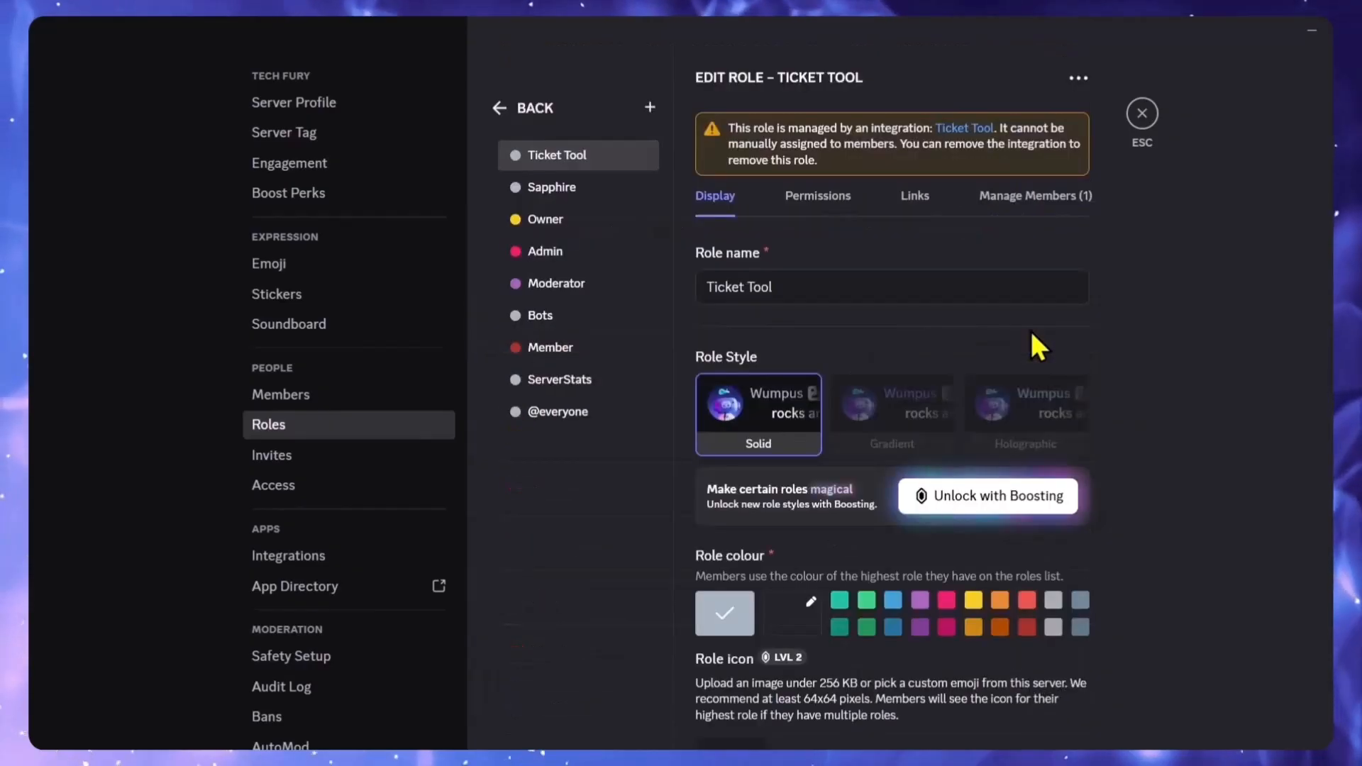
pyautogui.click(835, 213)
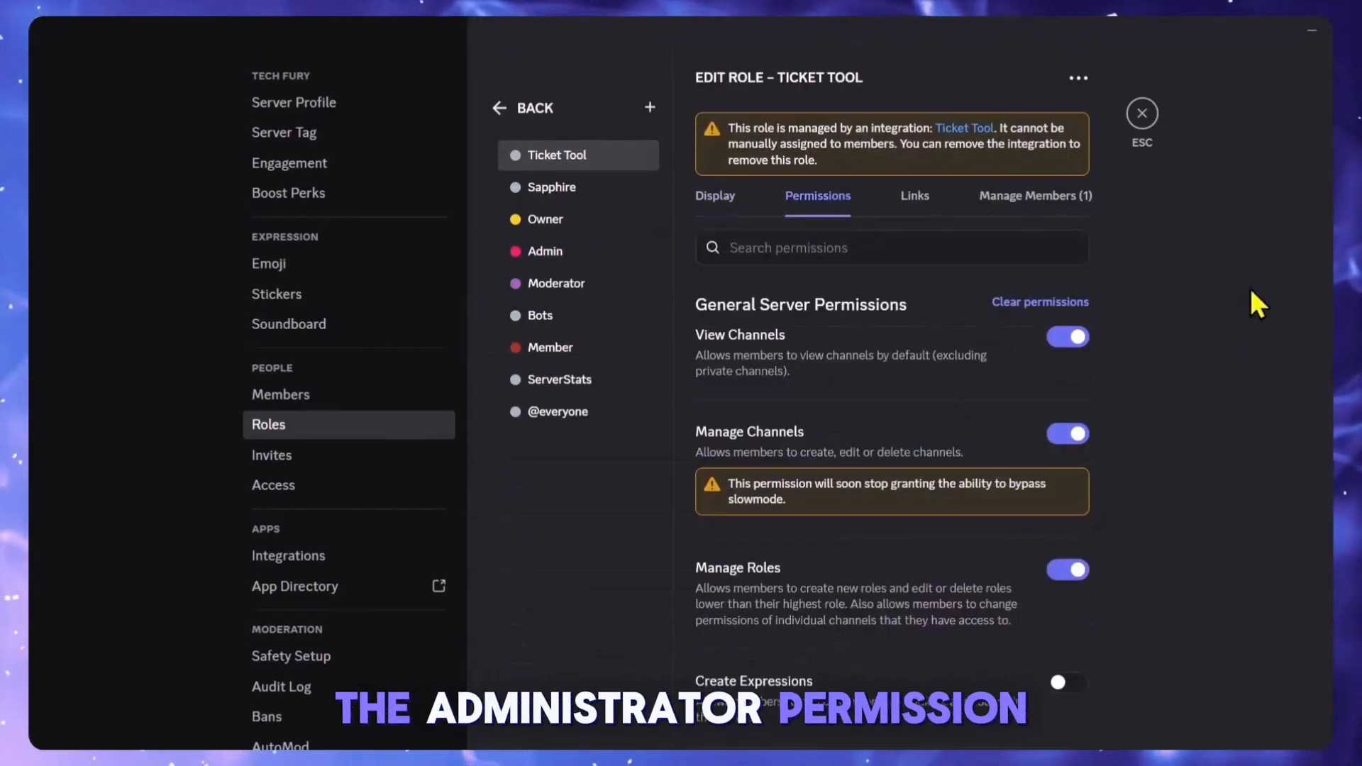
pyautogui.scroll(-20, 892, 496)
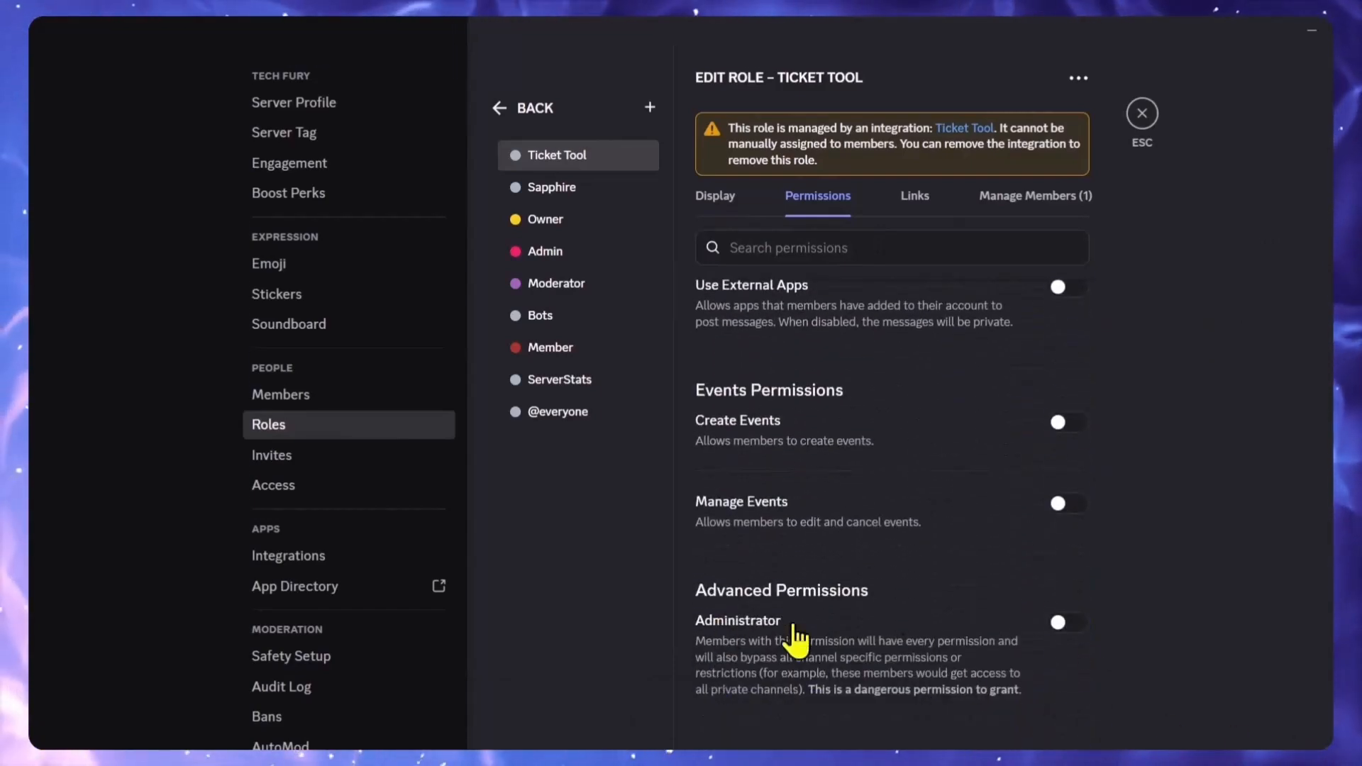
pyautogui.click(1068, 622)
pyautogui.click(1064, 706)
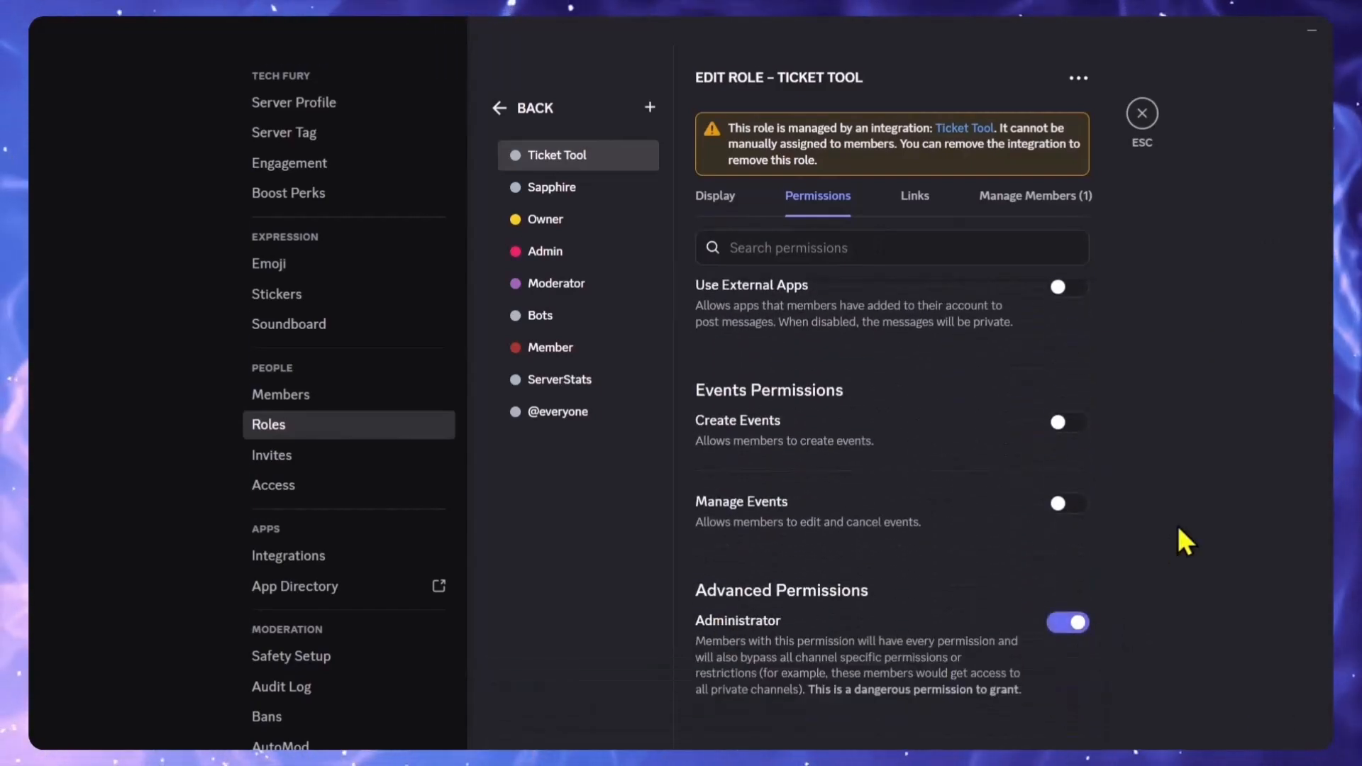
pyautogui.click(1141, 116)
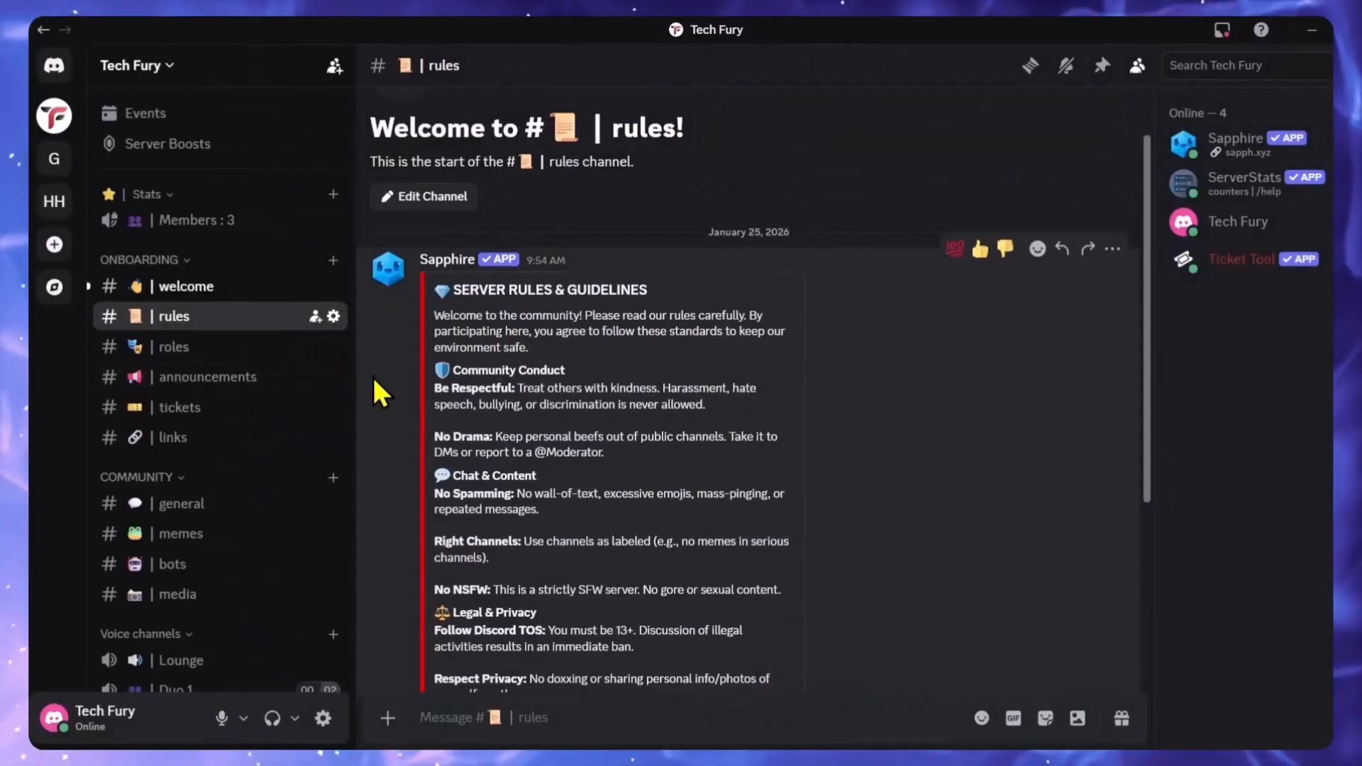
# Step: Create a private category named Support Tickets without adding any members or roles
pyautogui.click(162, 74)
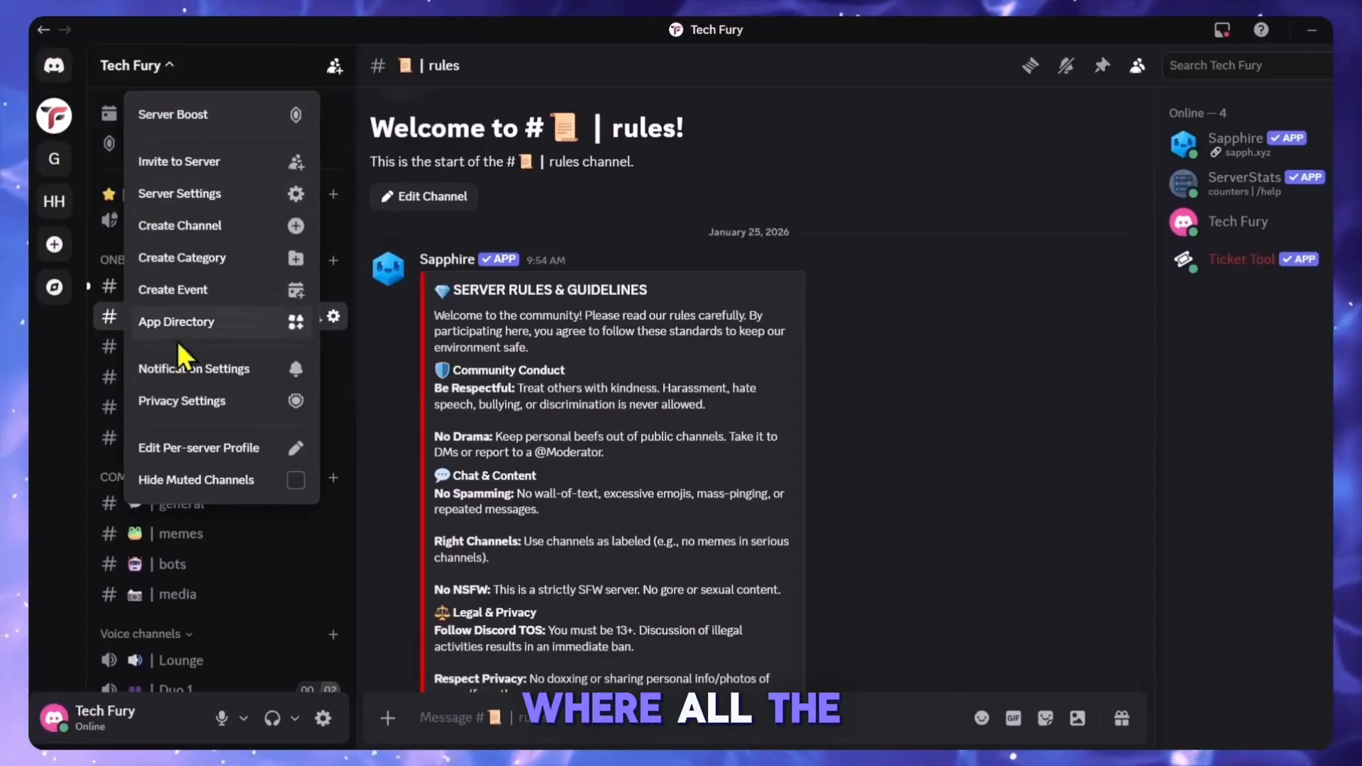
pyautogui.click(226, 259)
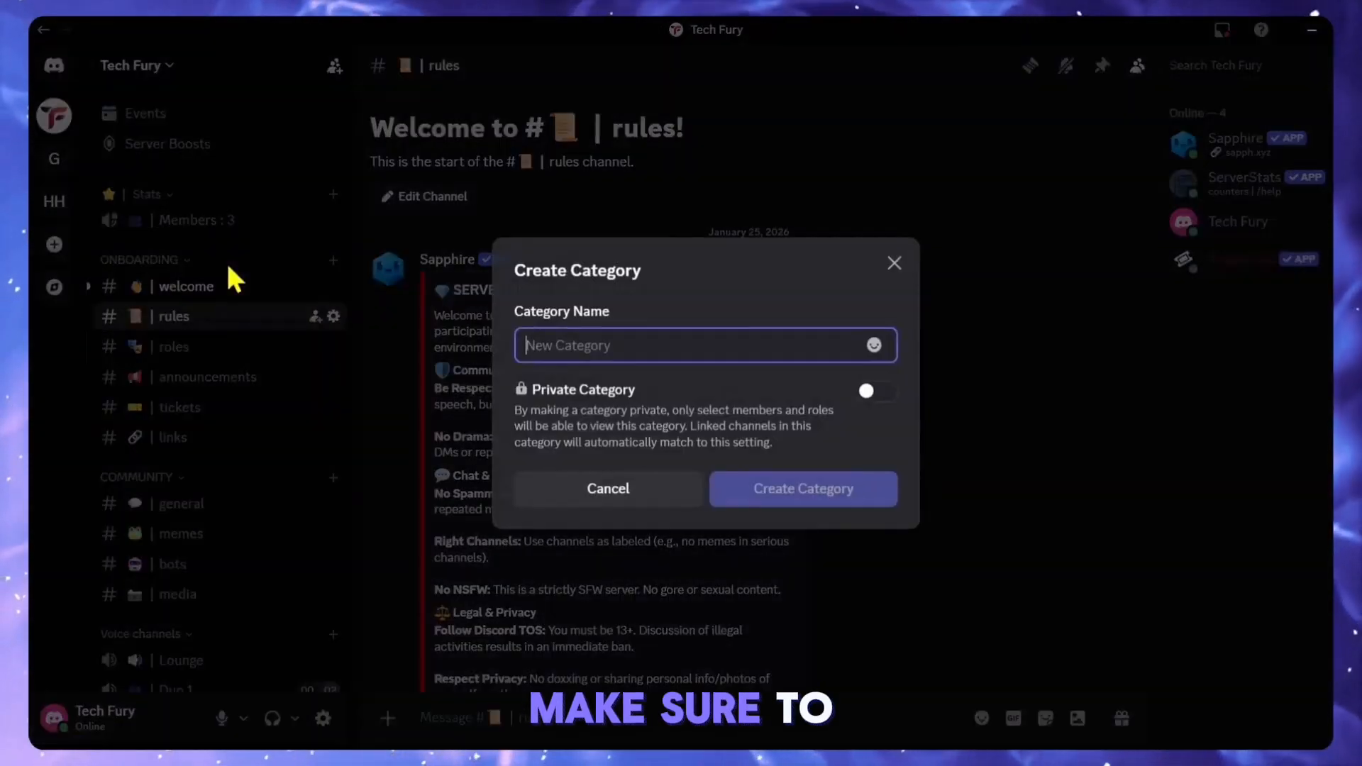
pyautogui.write('Support Tickets')
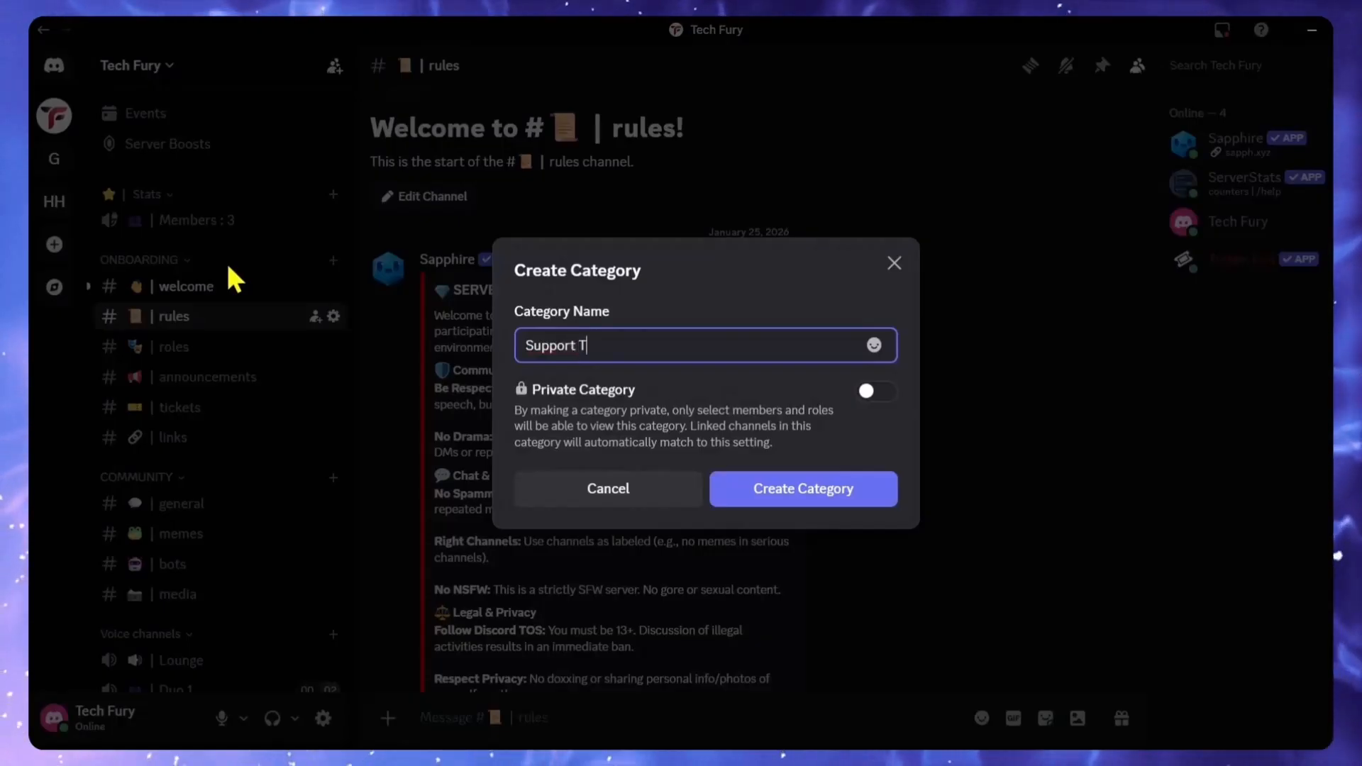
pyautogui.click(880, 392)
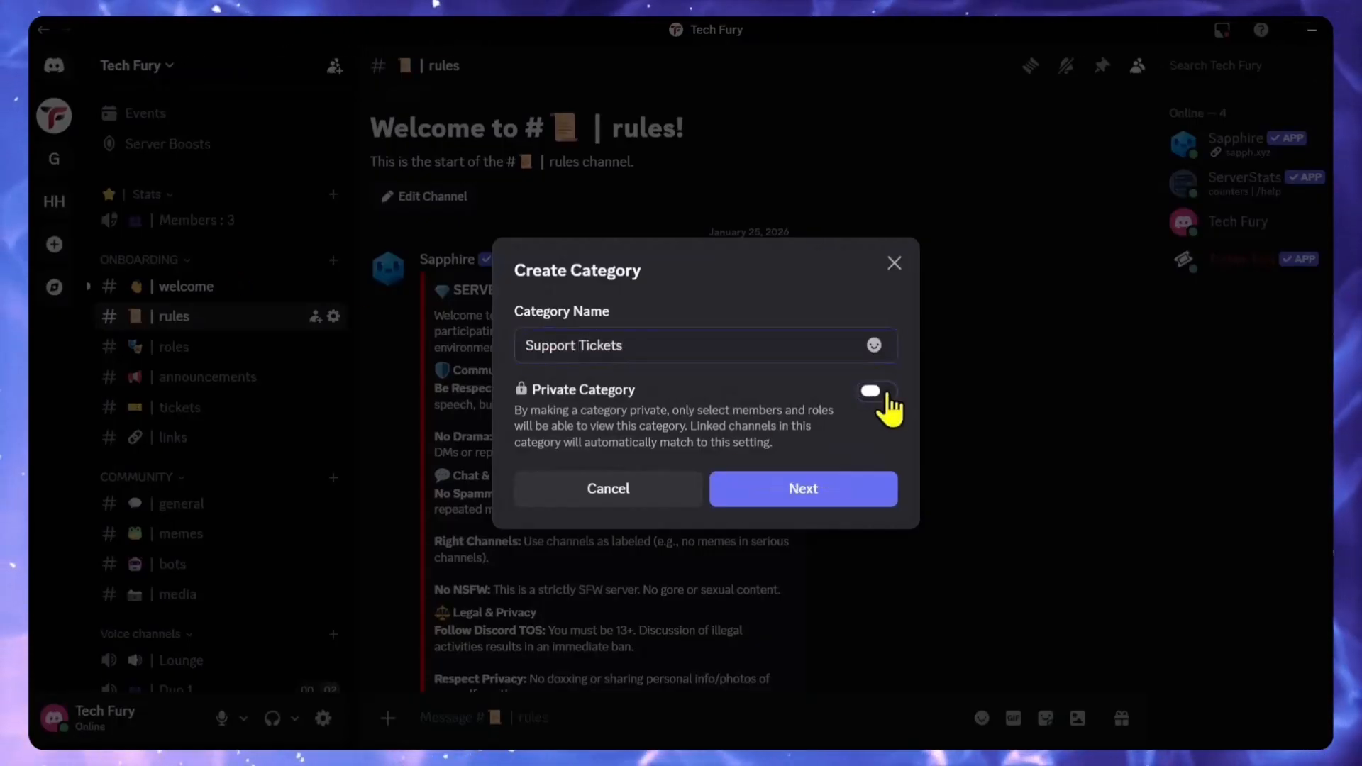
pyautogui.click(829, 491)
pyautogui.click(808, 659)
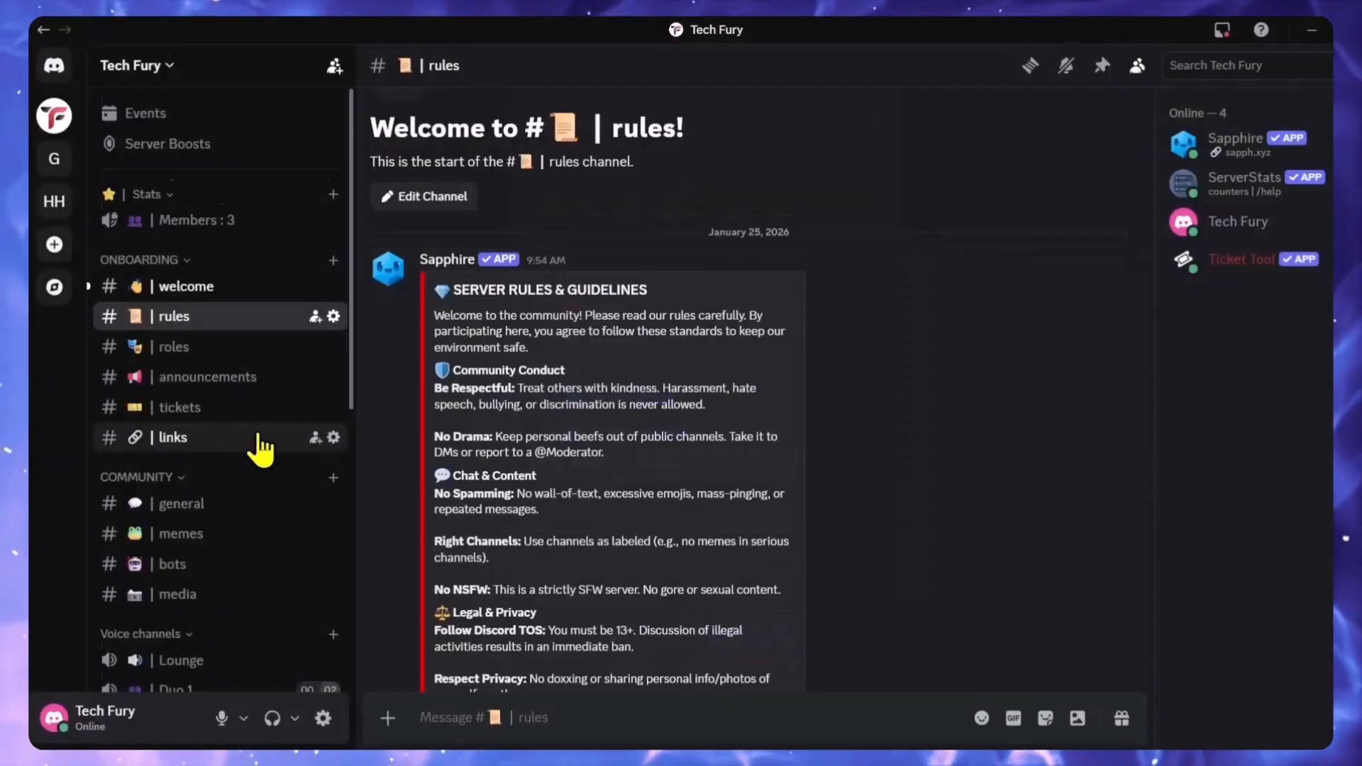
# Step: Move the Support Tickets category up the channel list, above the Community category
pyautogui.scroll(-7, 261, 447)
pyautogui.moveTo(124, 671); pyautogui.dragTo(161, 523)
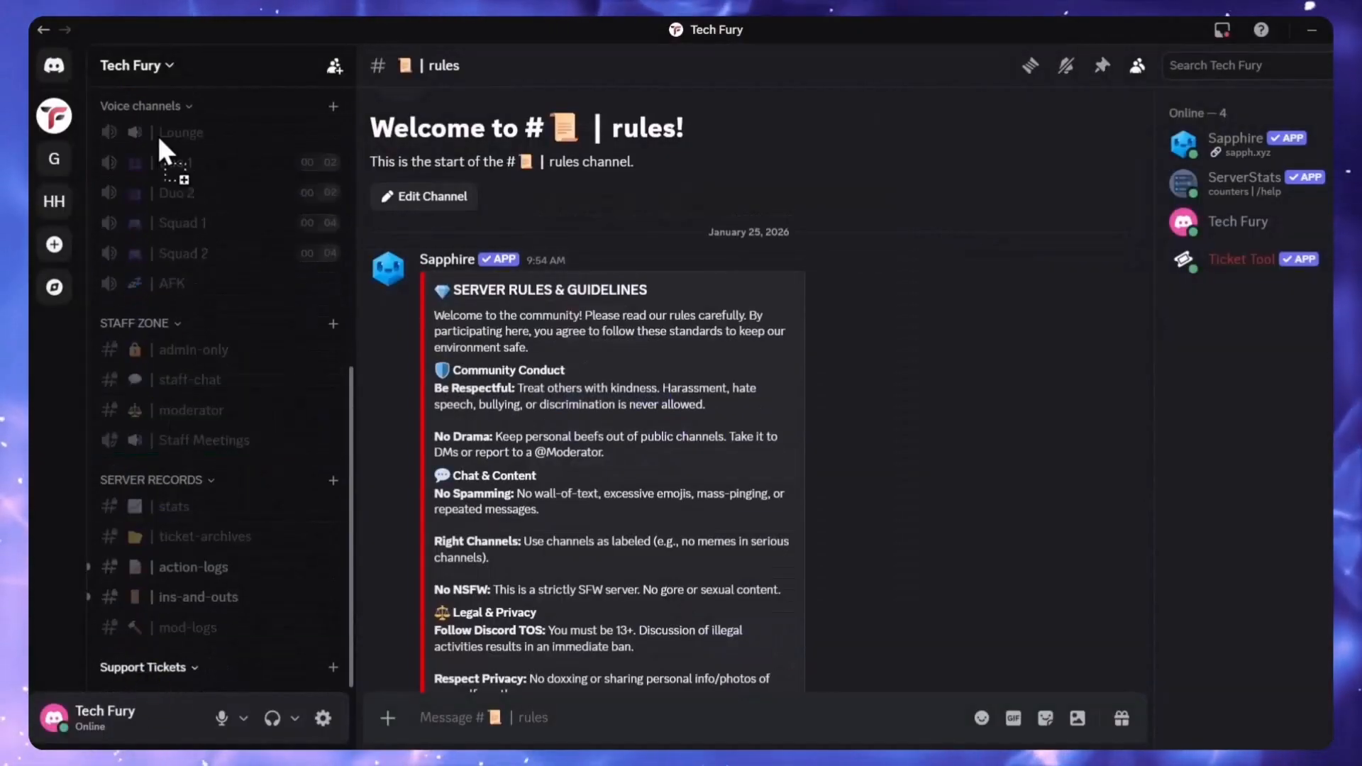
pyautogui.moveTo(159, 138); pyautogui.dragTo(162, 316)
pyautogui.scroll(2, 165, 397)
pyautogui.moveTo(164, 466); pyautogui.dragTo(164, 245)
pyautogui.scroll(3, 161, 302)
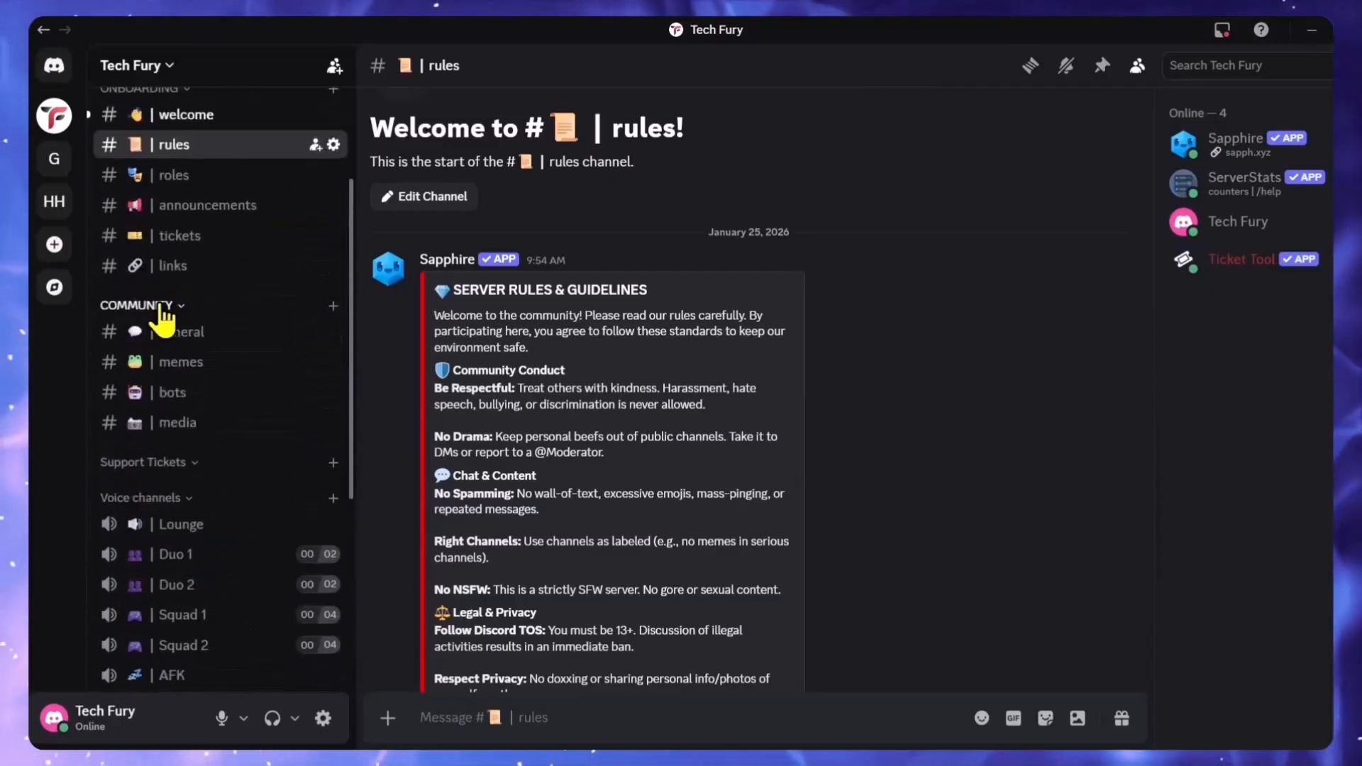
pyautogui.moveTo(158, 465); pyautogui.dragTo(171, 192)
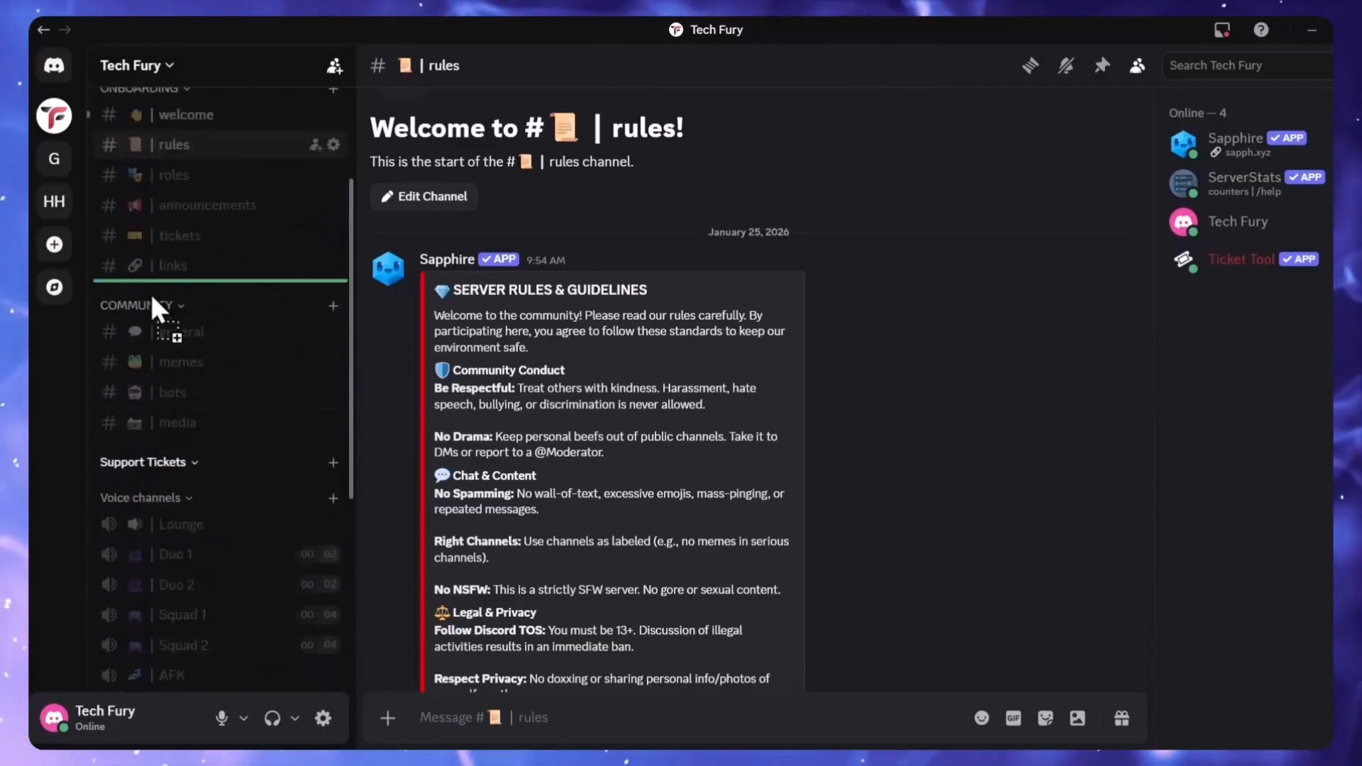
# Step: Place the Support Tickets category between the Onboarding and Community categories in the channel list
pyautogui.moveTo(152, 298); pyautogui.dragTo(153, 301)
pyautogui.scroll(3, 170, 355)
pyautogui.moveTo(180, 474); pyautogui.dragTo(256, 305)
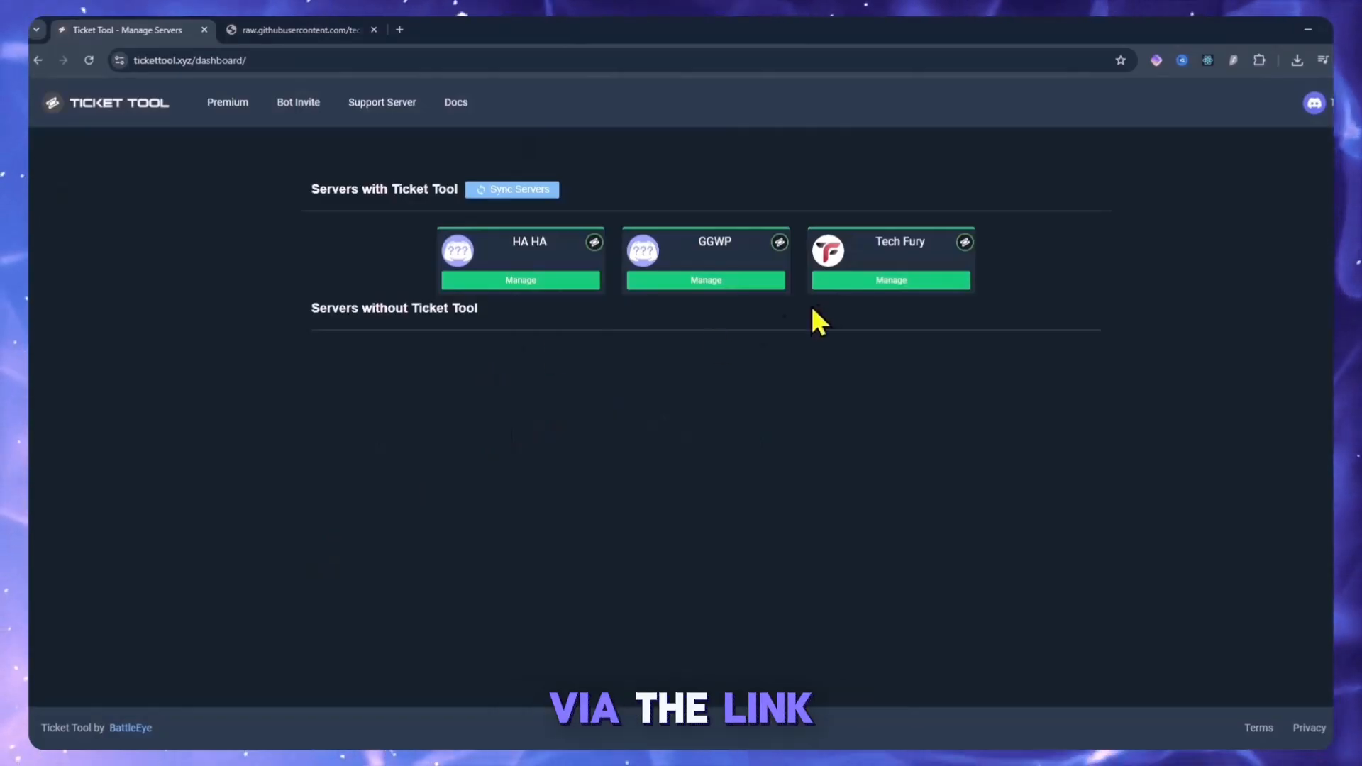
# Step: In the Ticket Tool dashboard, manage the Tech Fury server, create a panel named Support Tickets and save it
pyautogui.click(864, 283)
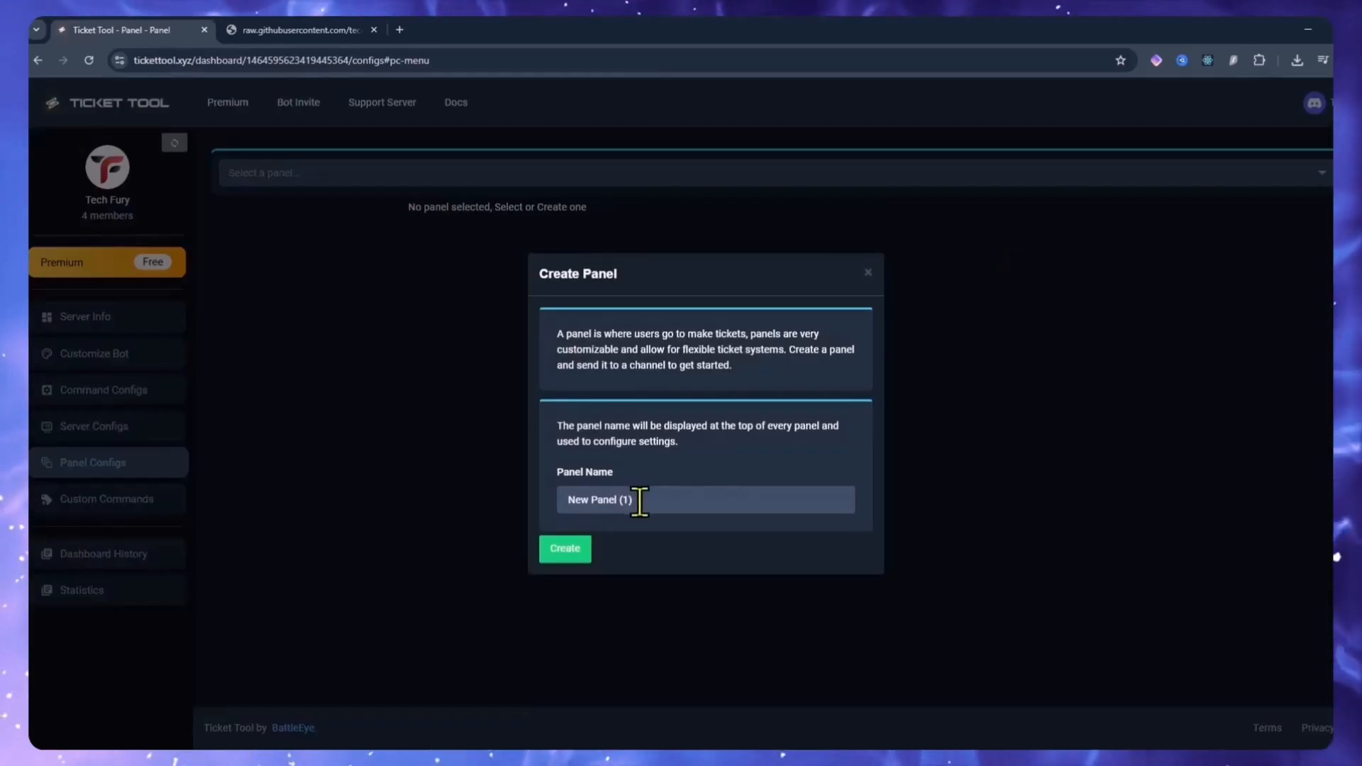
pyautogui.click(639, 501)
pyautogui.hotkey('ctrl', 'a')
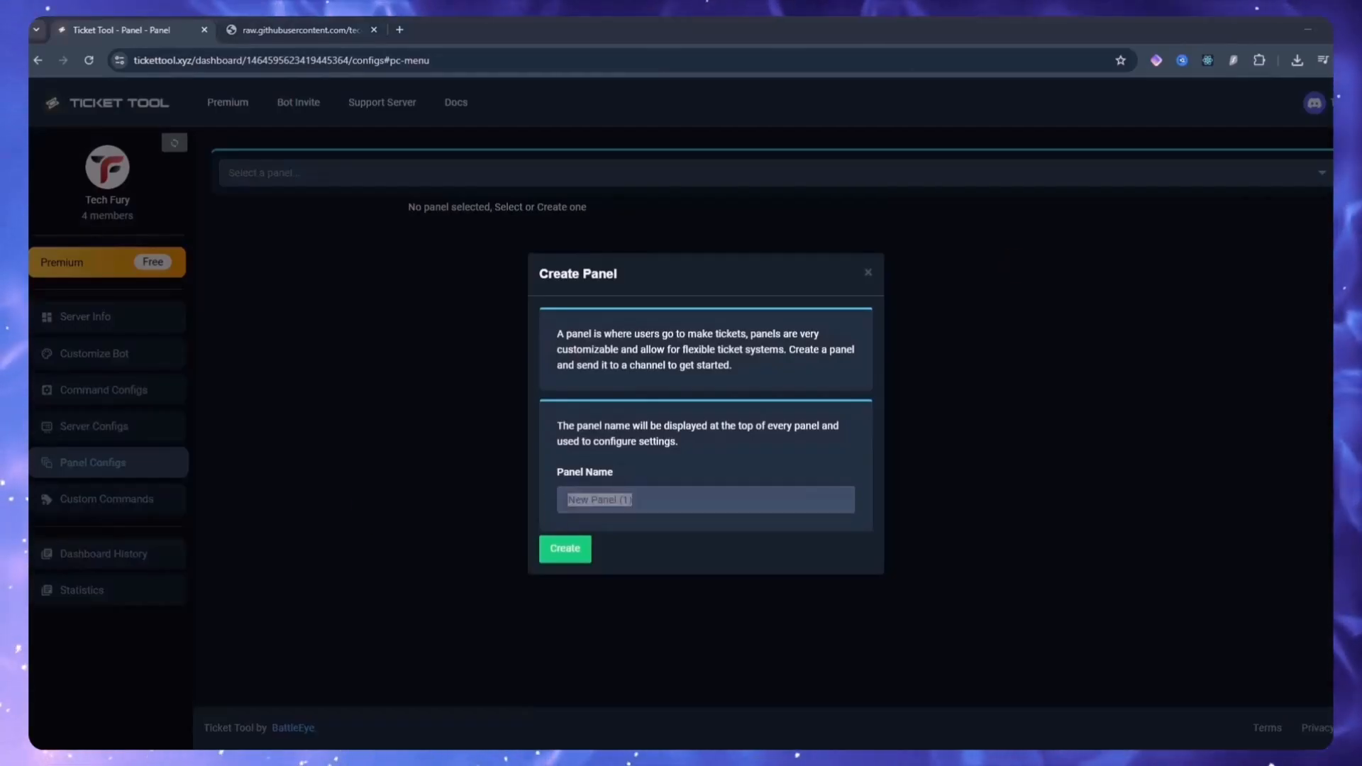
pyautogui.moveTo(633, 500); pyautogui.dragTo(560, 501)
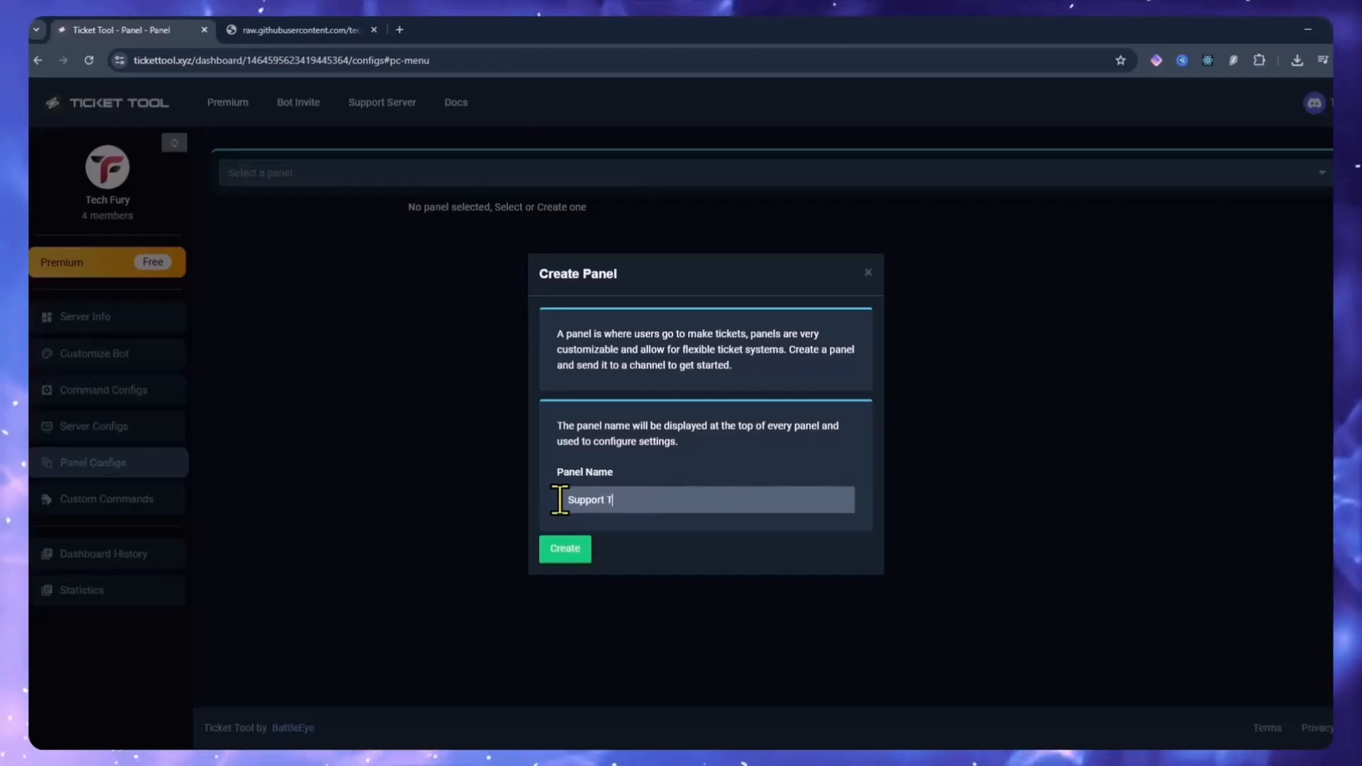
pyautogui.click(576, 542)
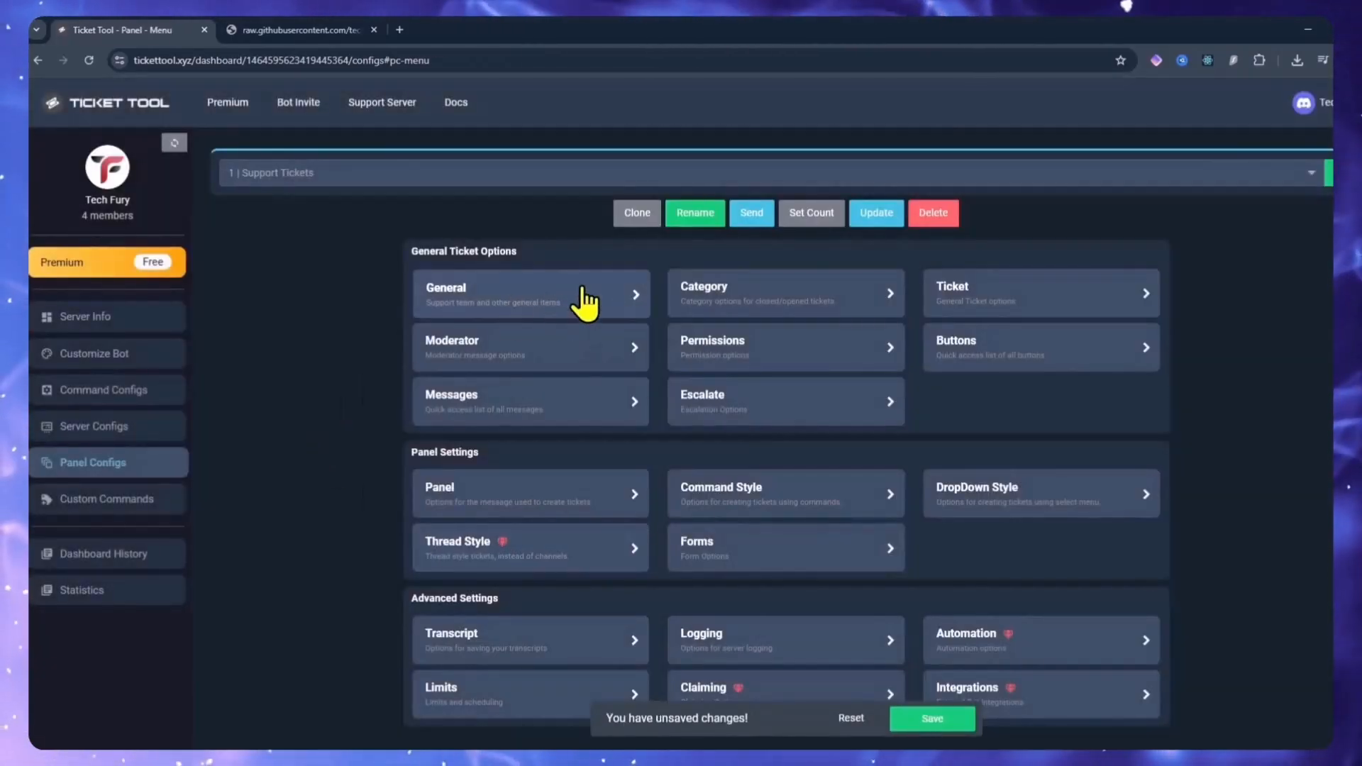
pyautogui.click(914, 725)
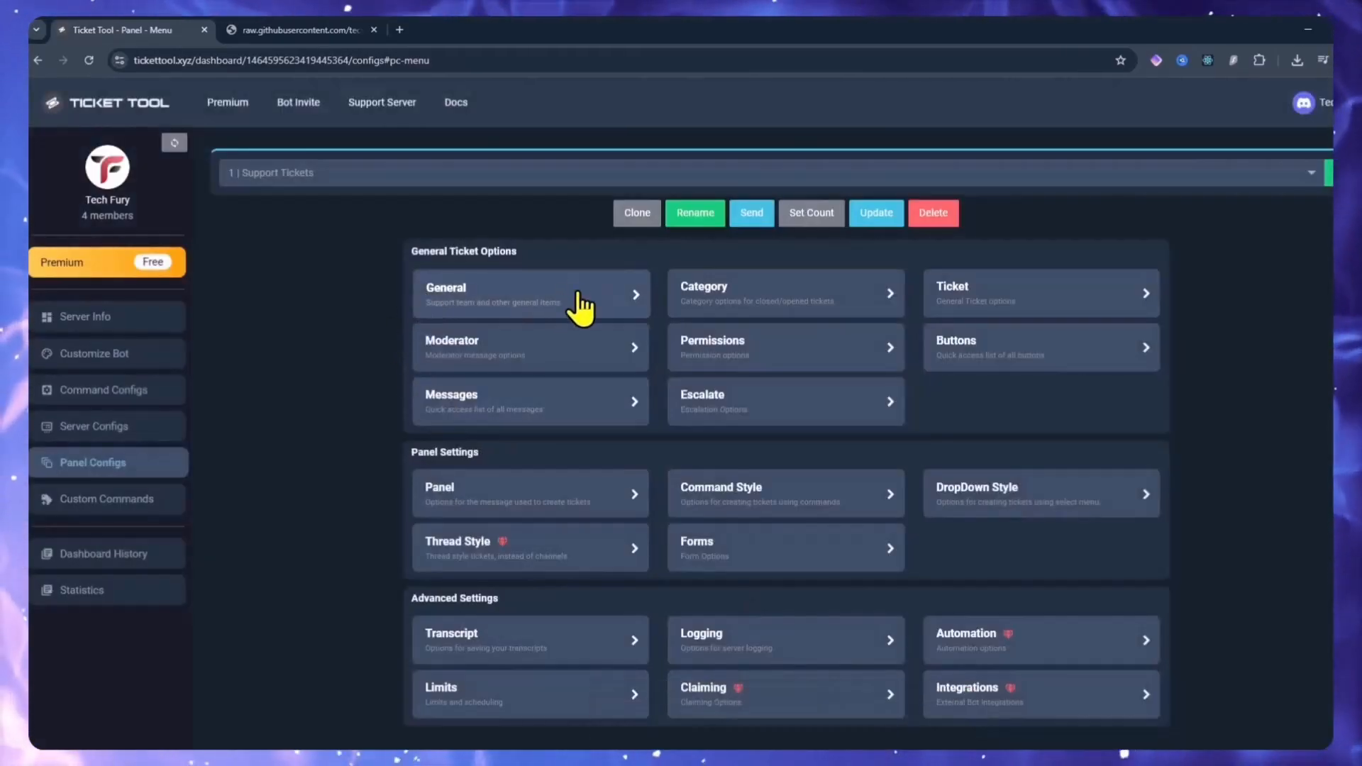
# Step: Set Moderator as the panel's support team role in the general options, save and return to the panel menu
pyautogui.click(580, 307)
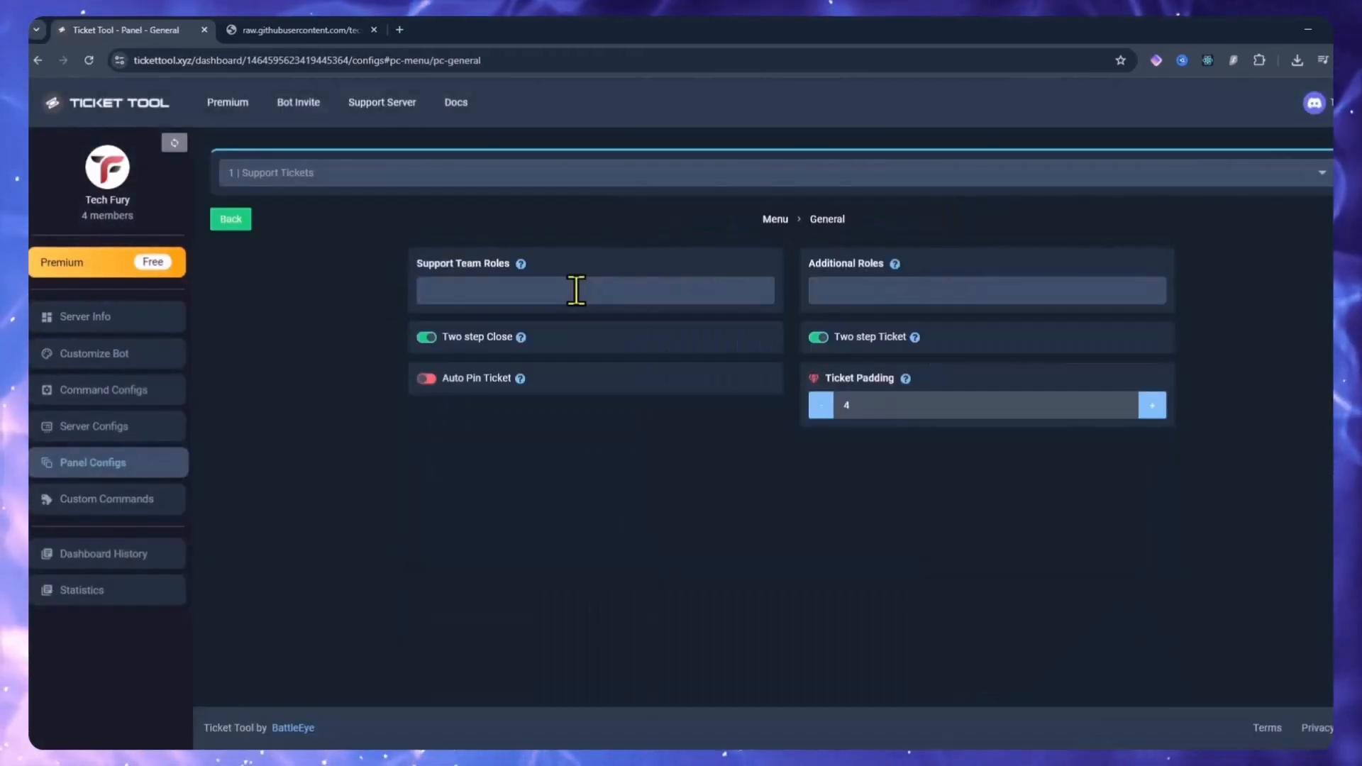
pyautogui.click(532, 289)
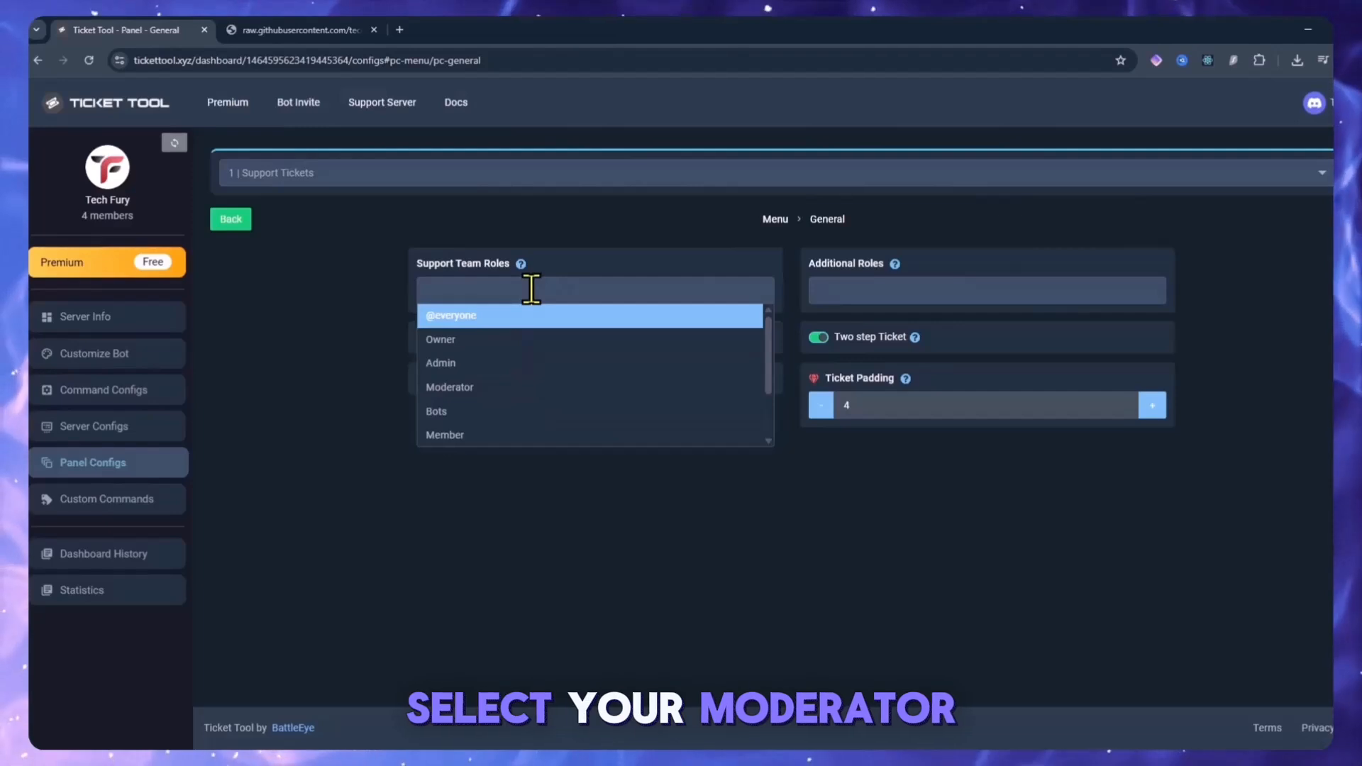
pyautogui.click(529, 398)
pyautogui.click(446, 522)
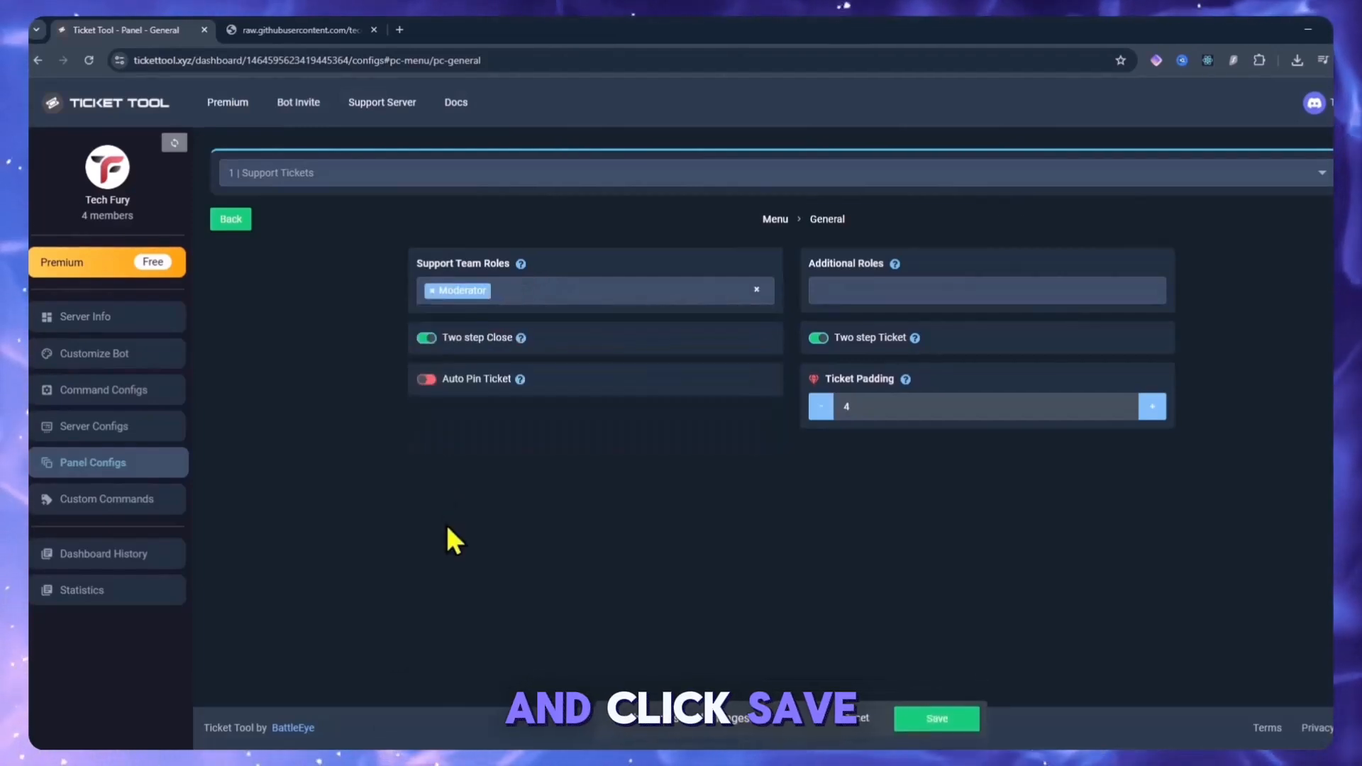
pyautogui.click(940, 722)
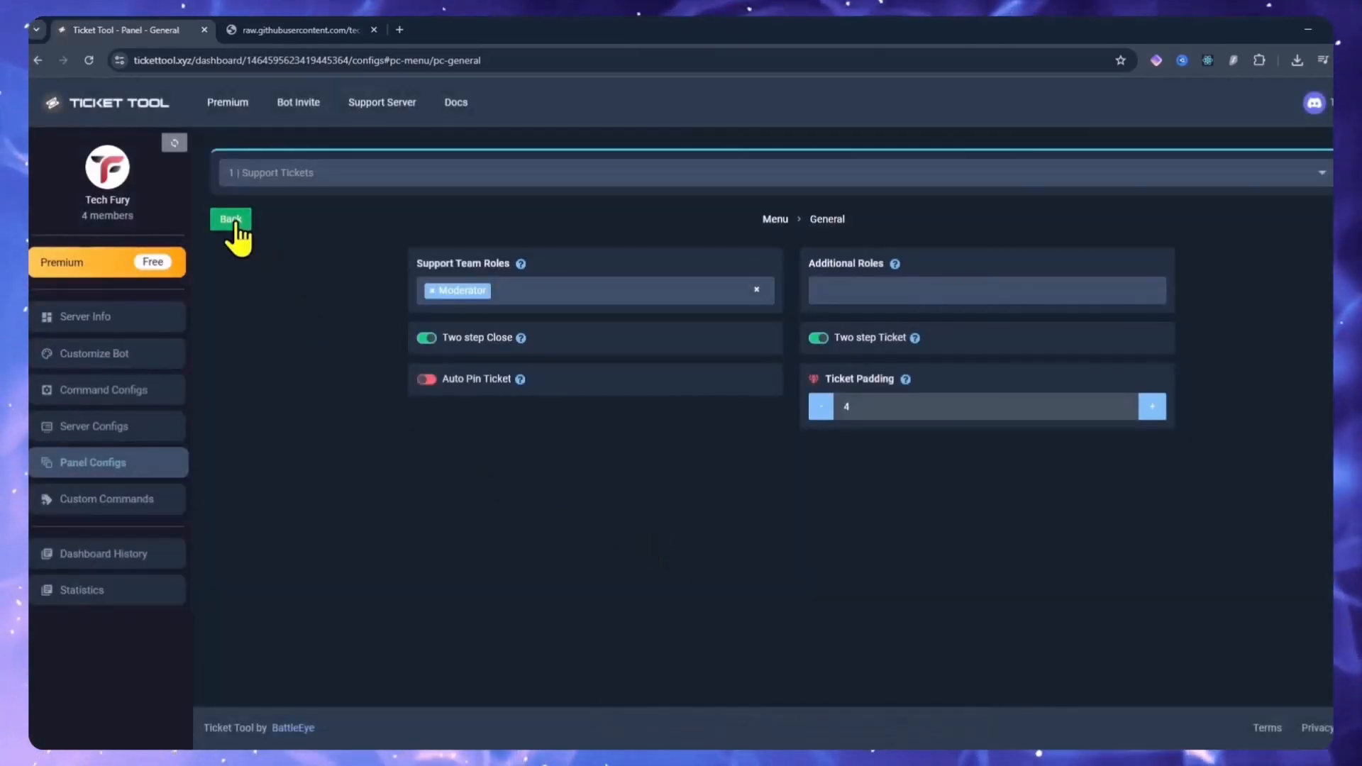
pyautogui.click(232, 220)
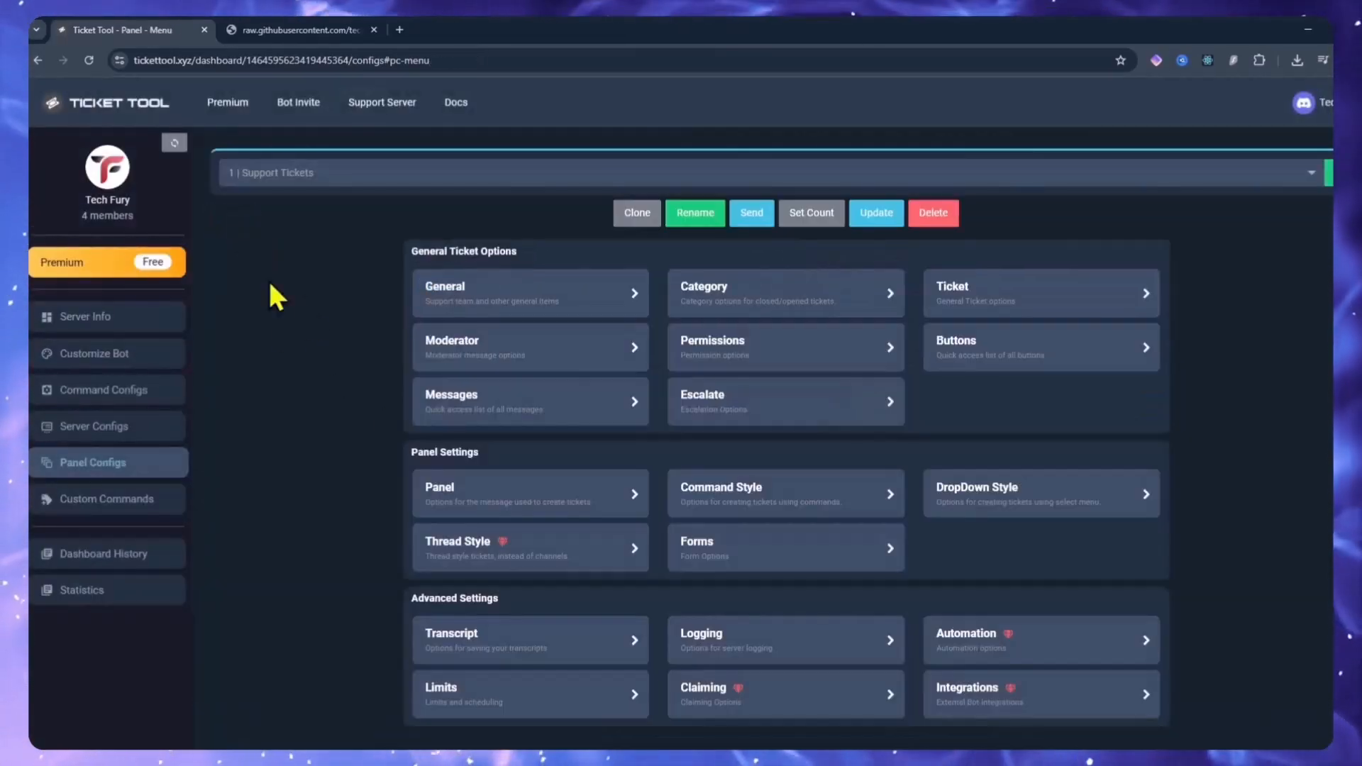
# Step: Assign the Support Tickets category to both opened and closed tickets, save and return to the panel menu
pyautogui.click(692, 296)
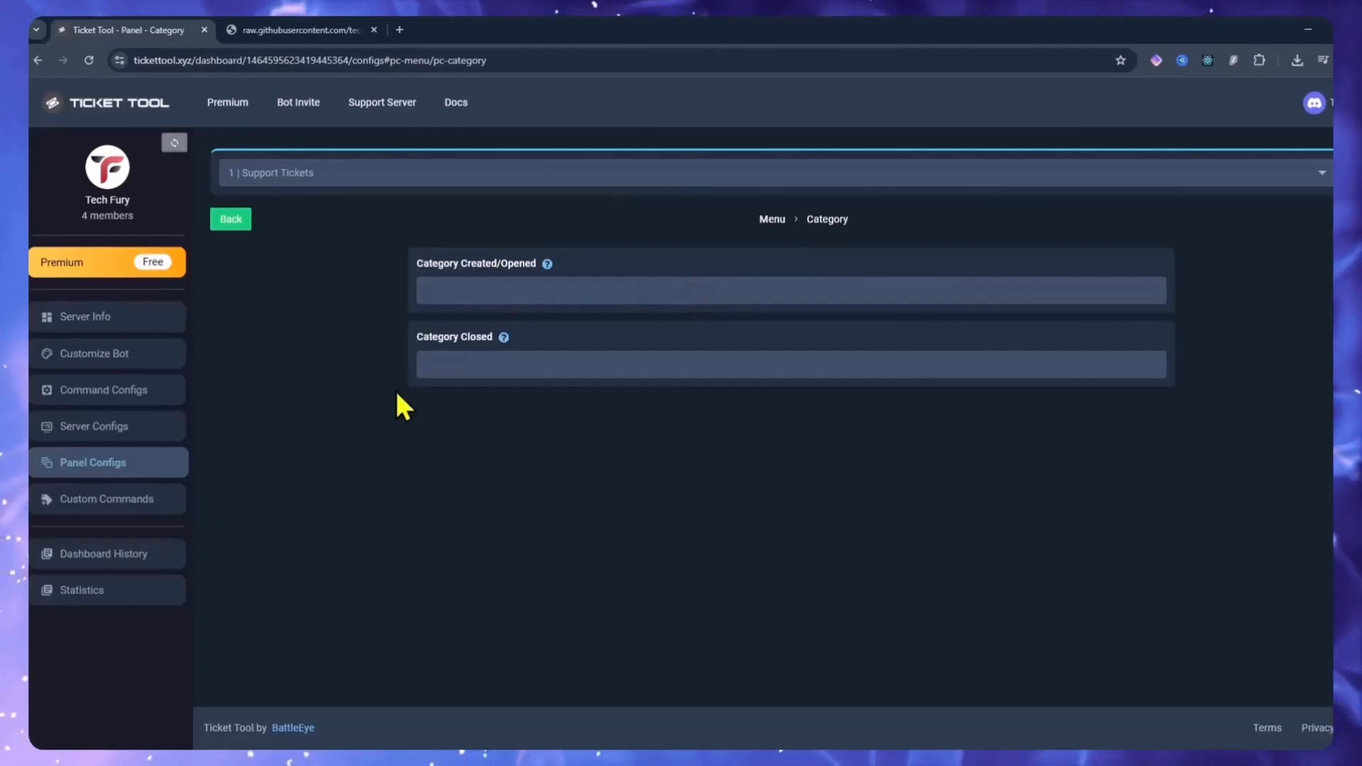
pyautogui.click(498, 285)
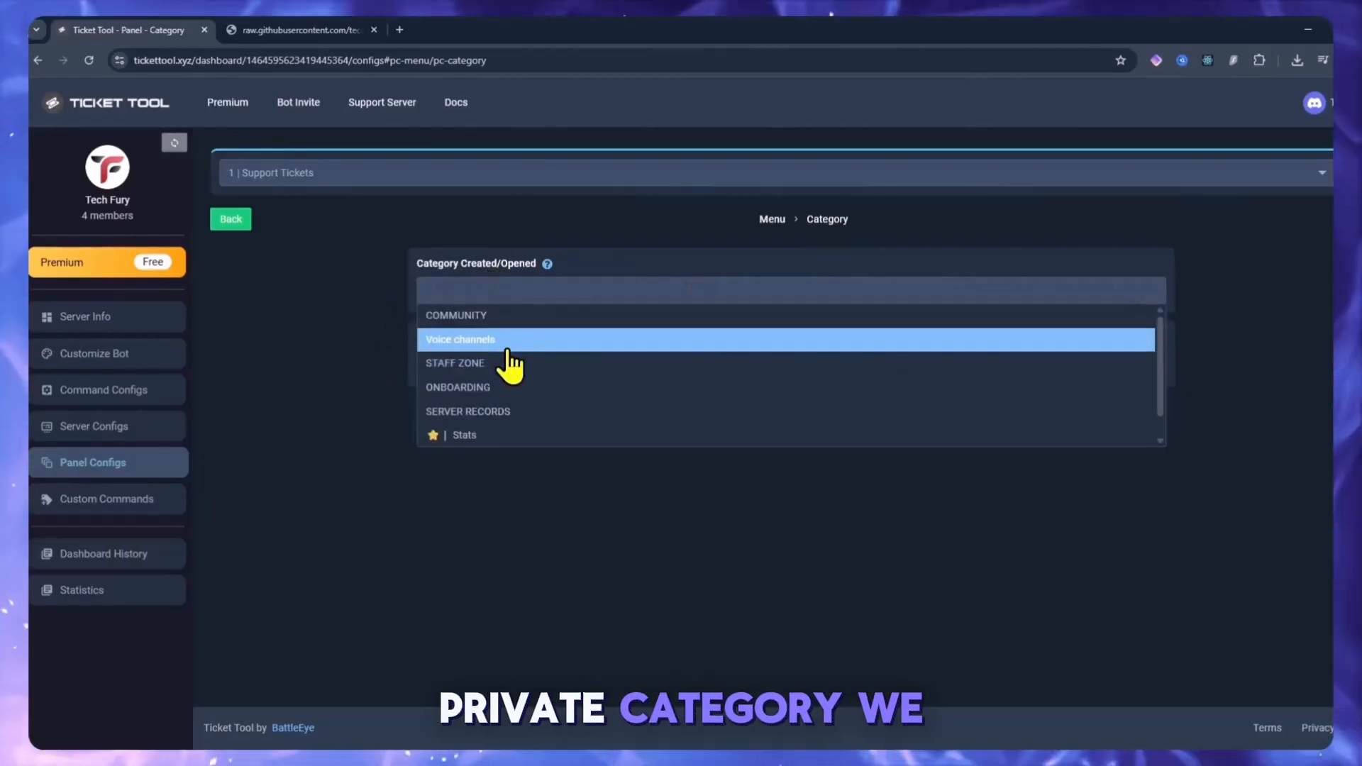
pyautogui.write('sup')
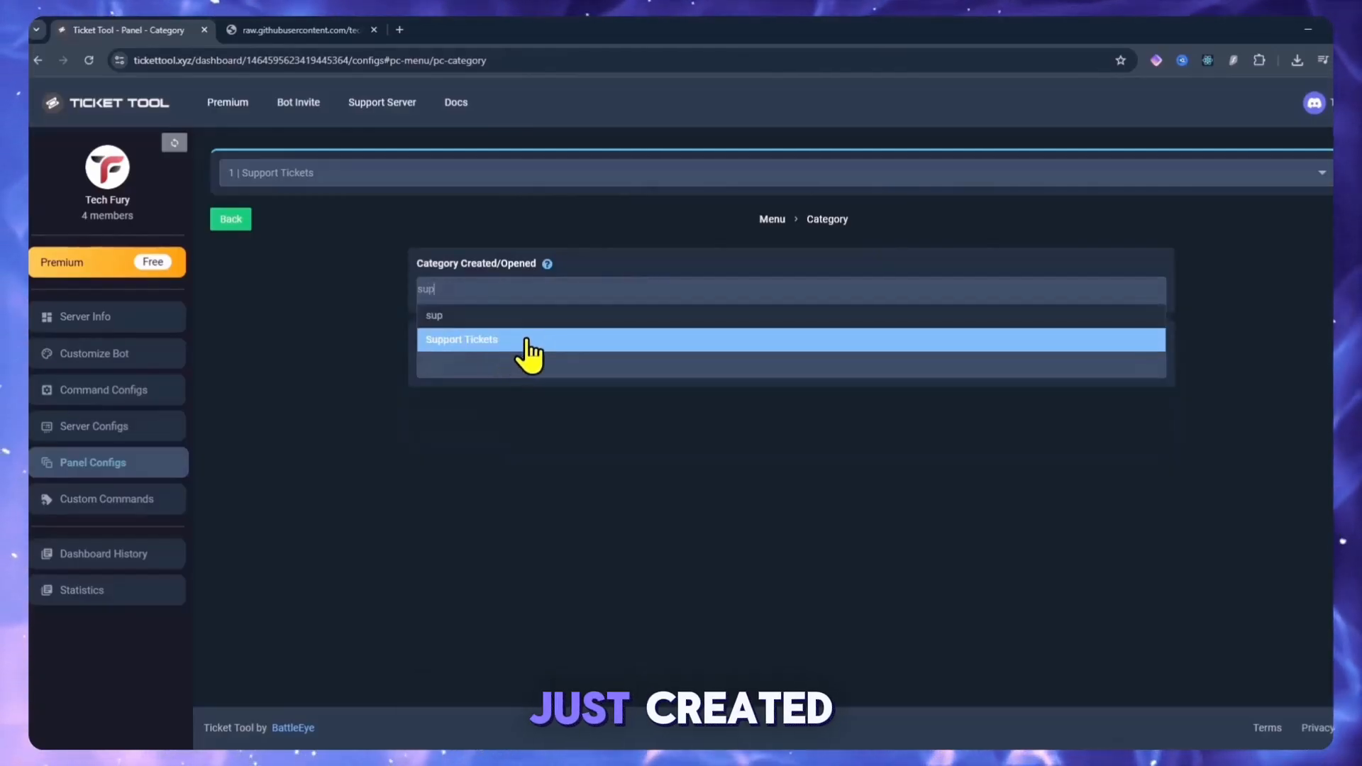
pyautogui.click(525, 343)
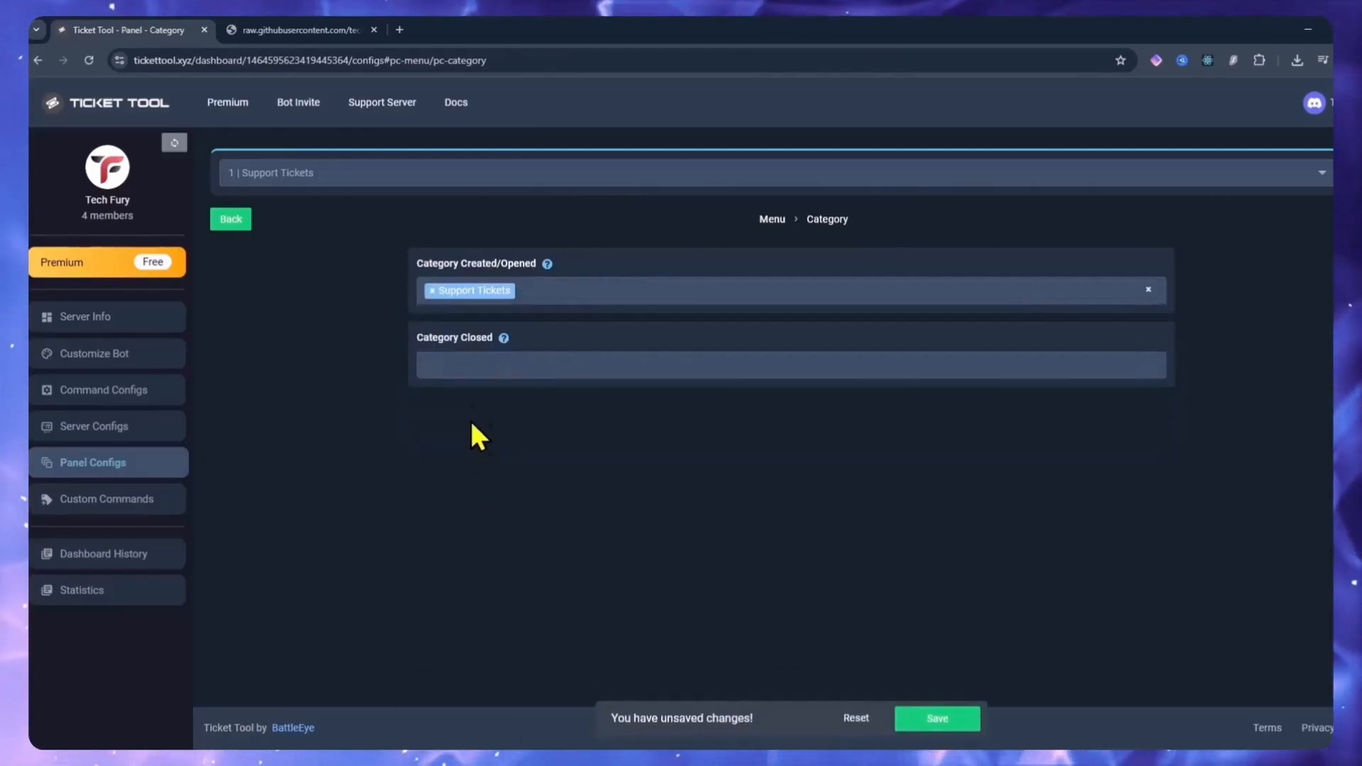
pyautogui.click(489, 365)
pyautogui.write('supp')
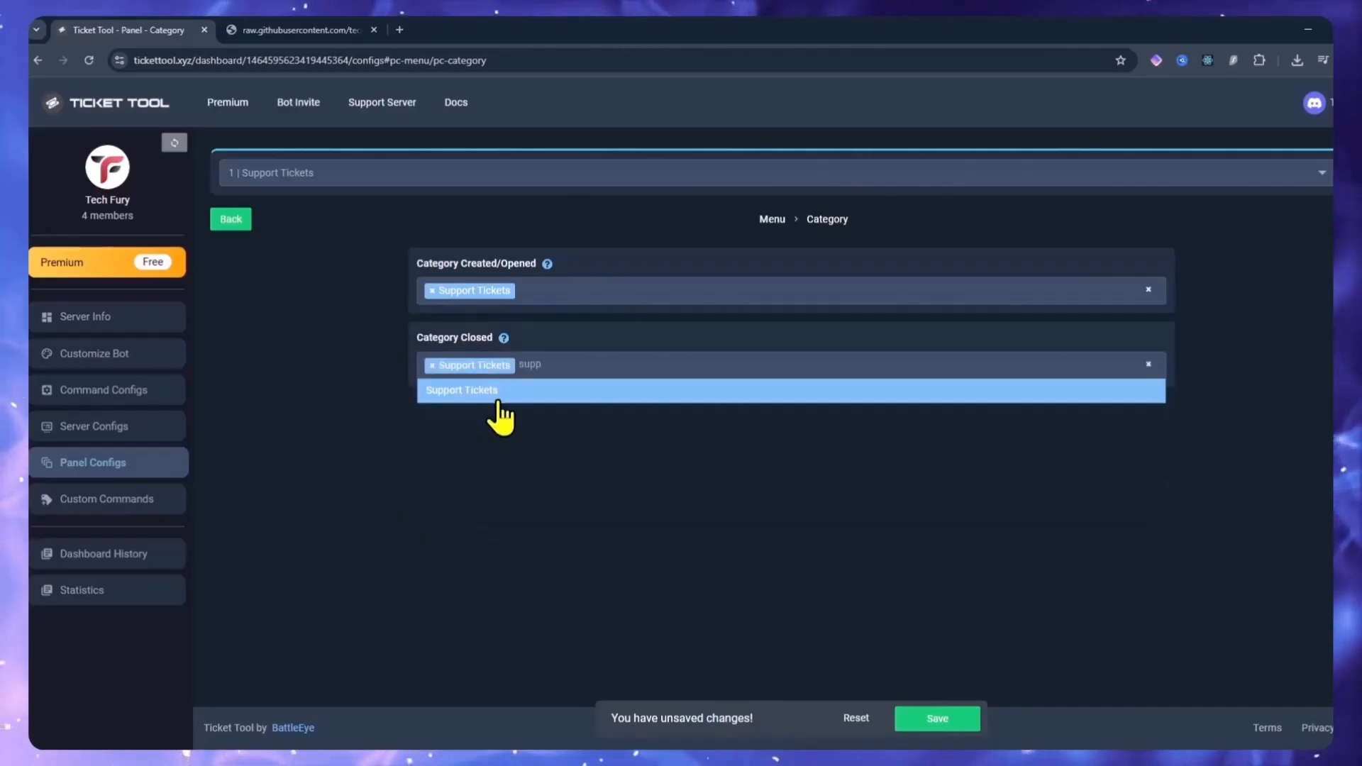
pyautogui.click(499, 397)
pyautogui.click(947, 725)
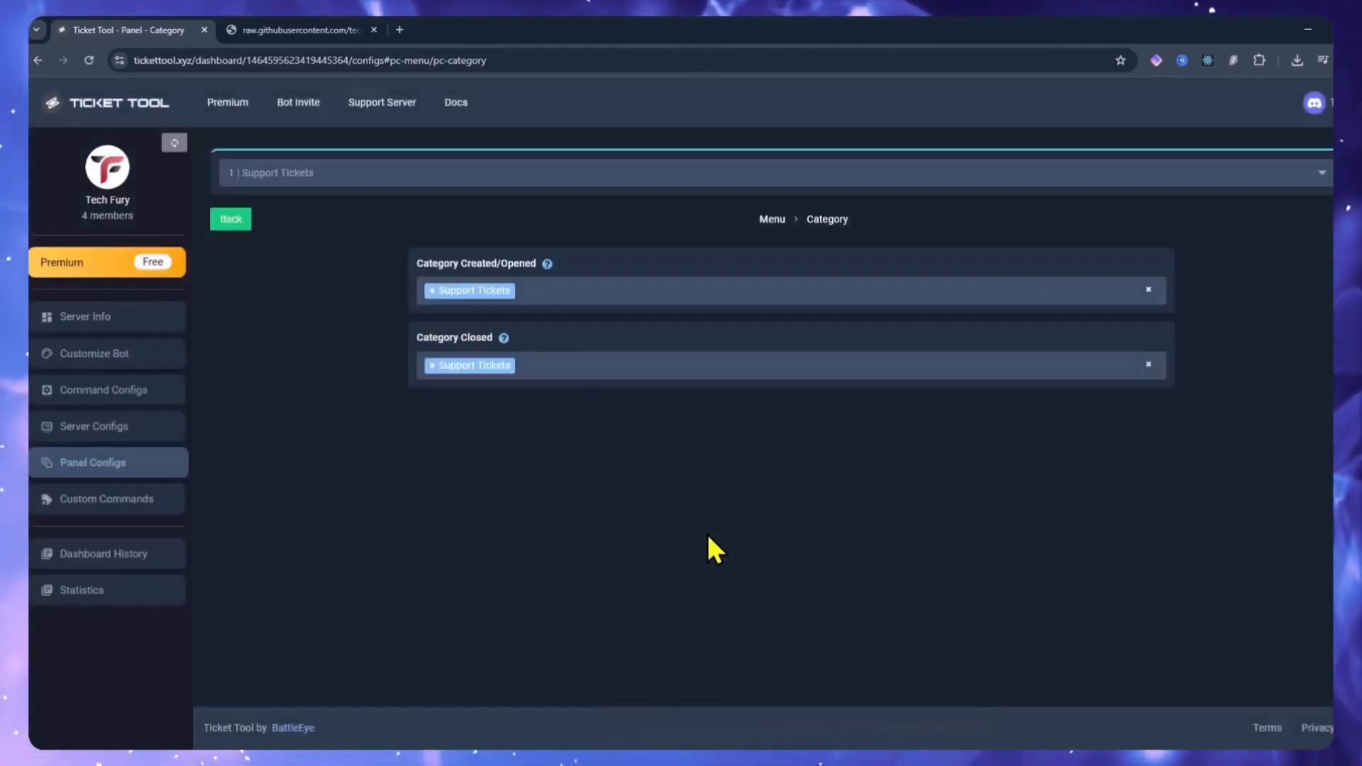
pyautogui.click(232, 219)
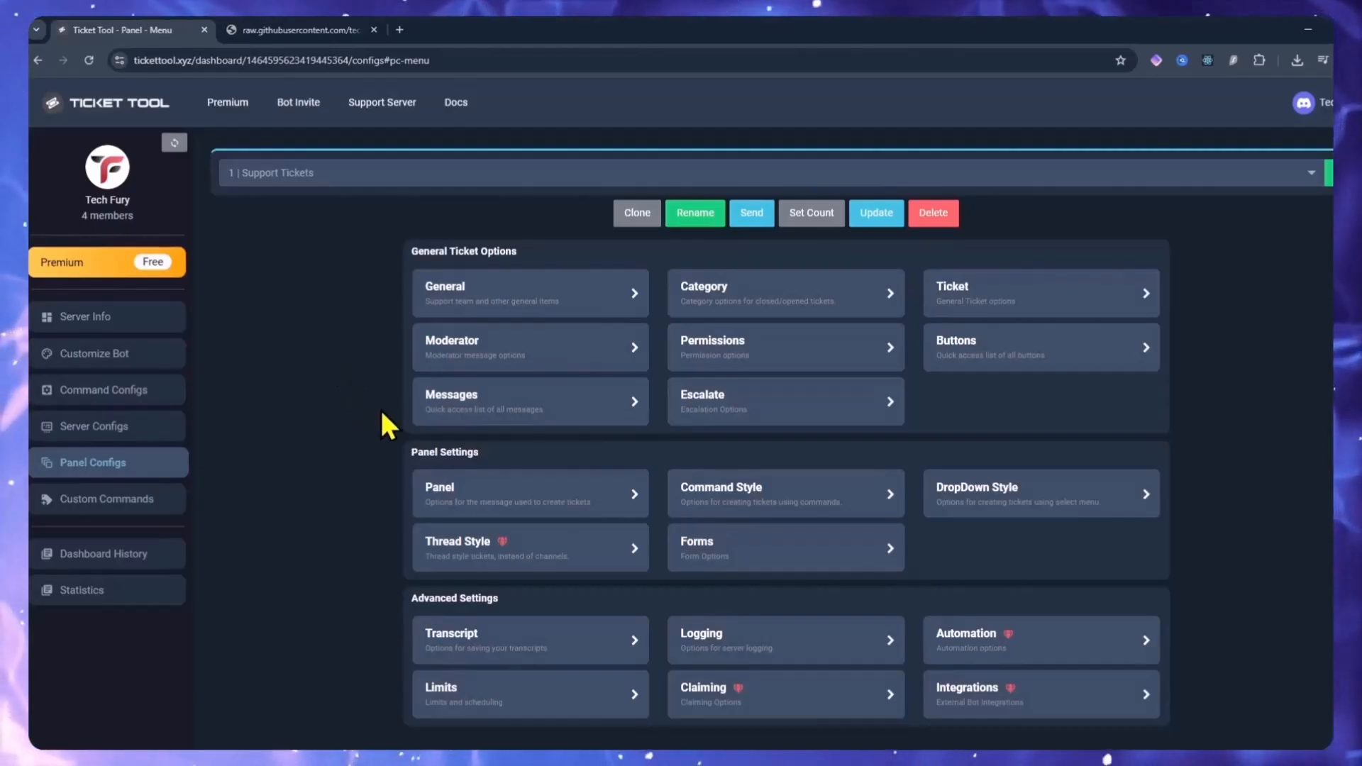
# Step: Replace the panel message's embed description with "Click the button below to open a ticket. Our team will assist you as soon as possible!"
pyautogui.click(558, 406)
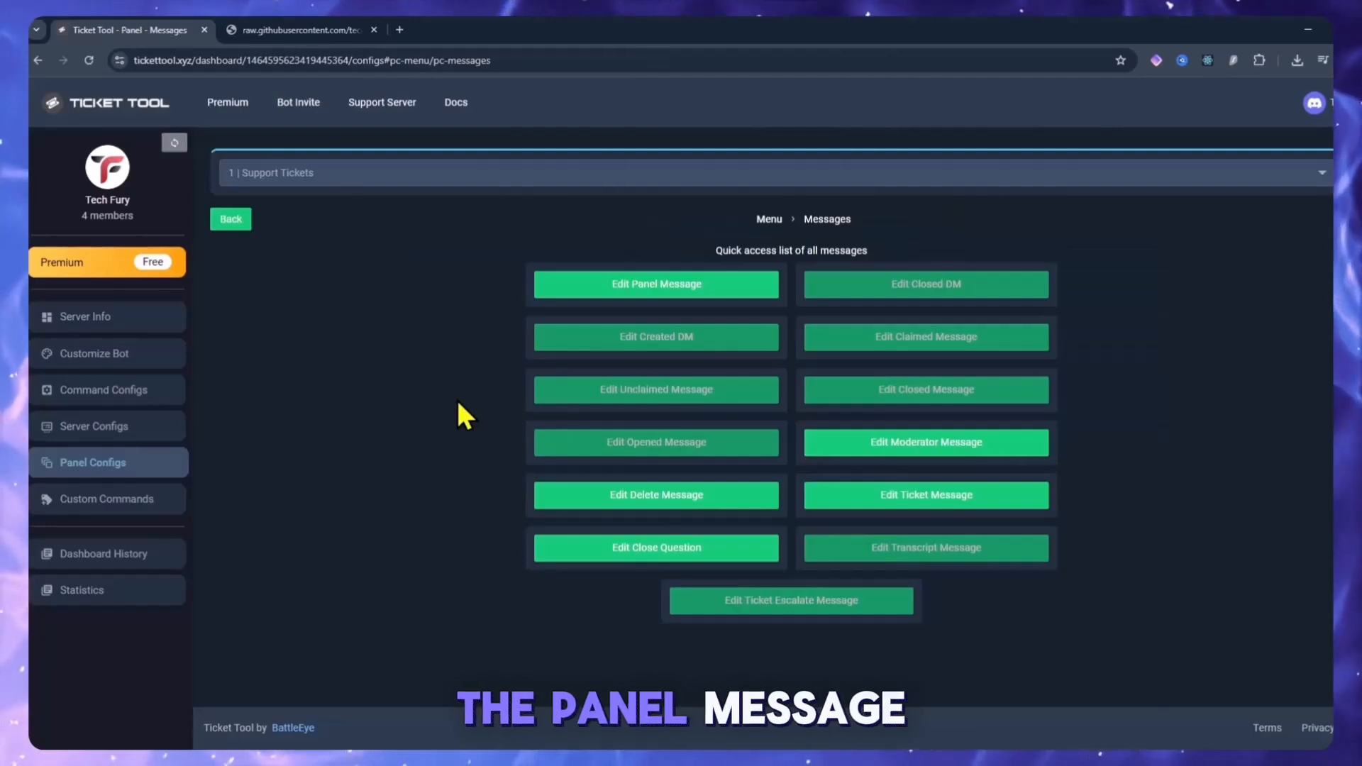
pyautogui.click(732, 287)
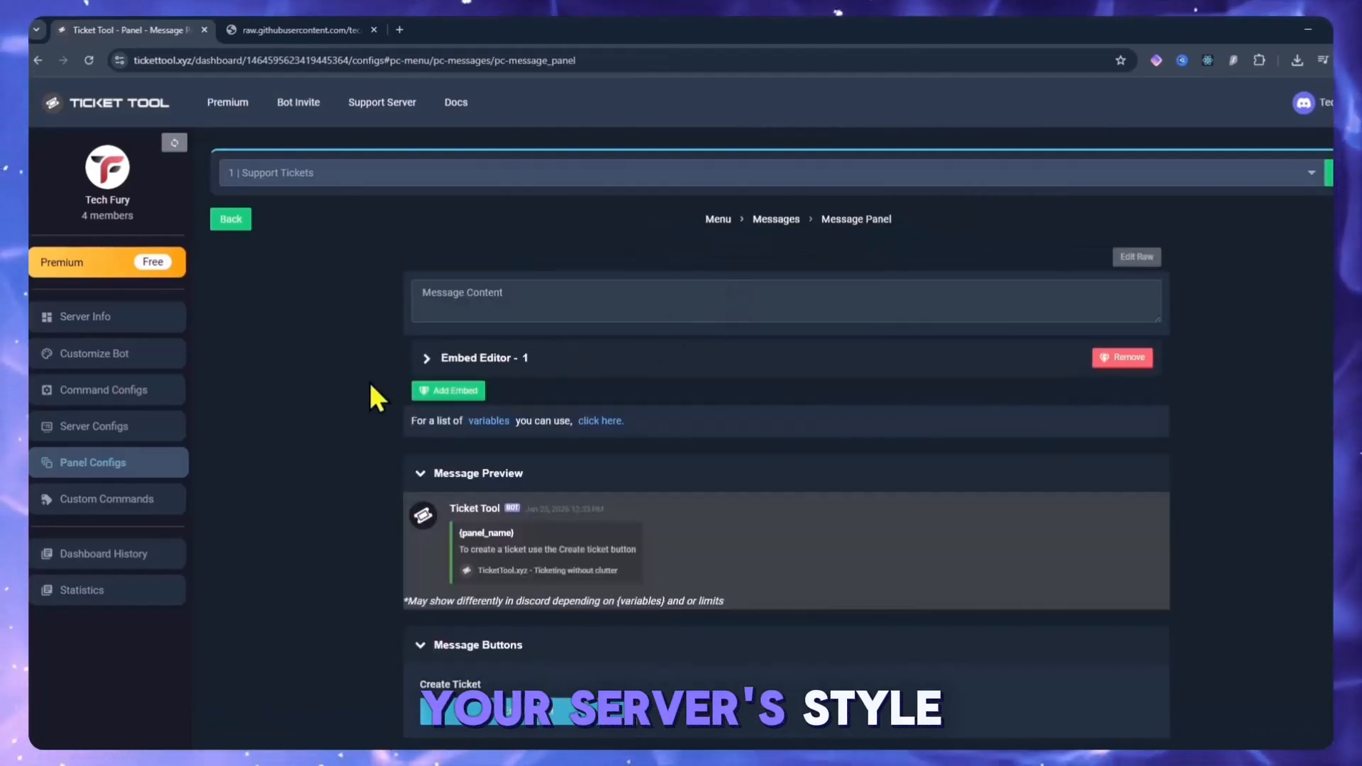
pyautogui.click(427, 359)
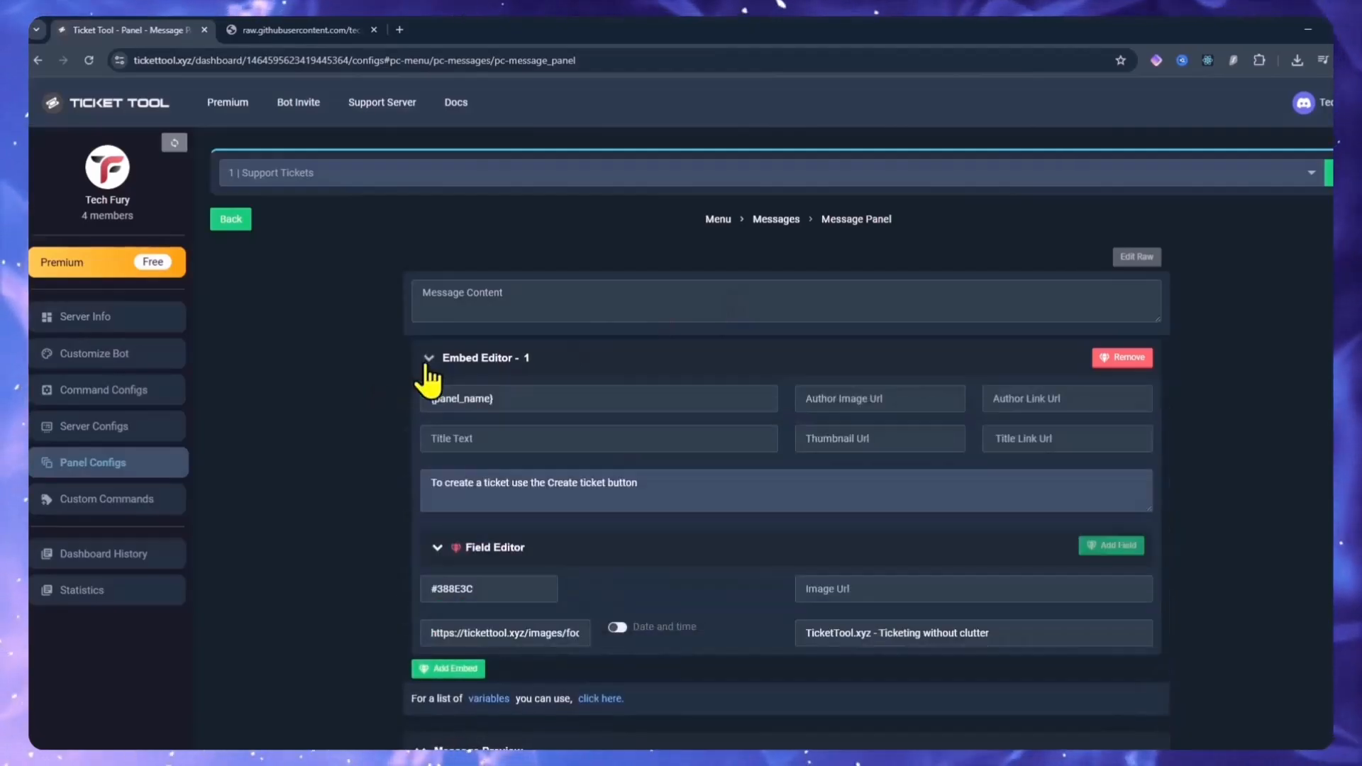
pyautogui.tripleClick(675, 489)
pyautogui.click(511, 486)
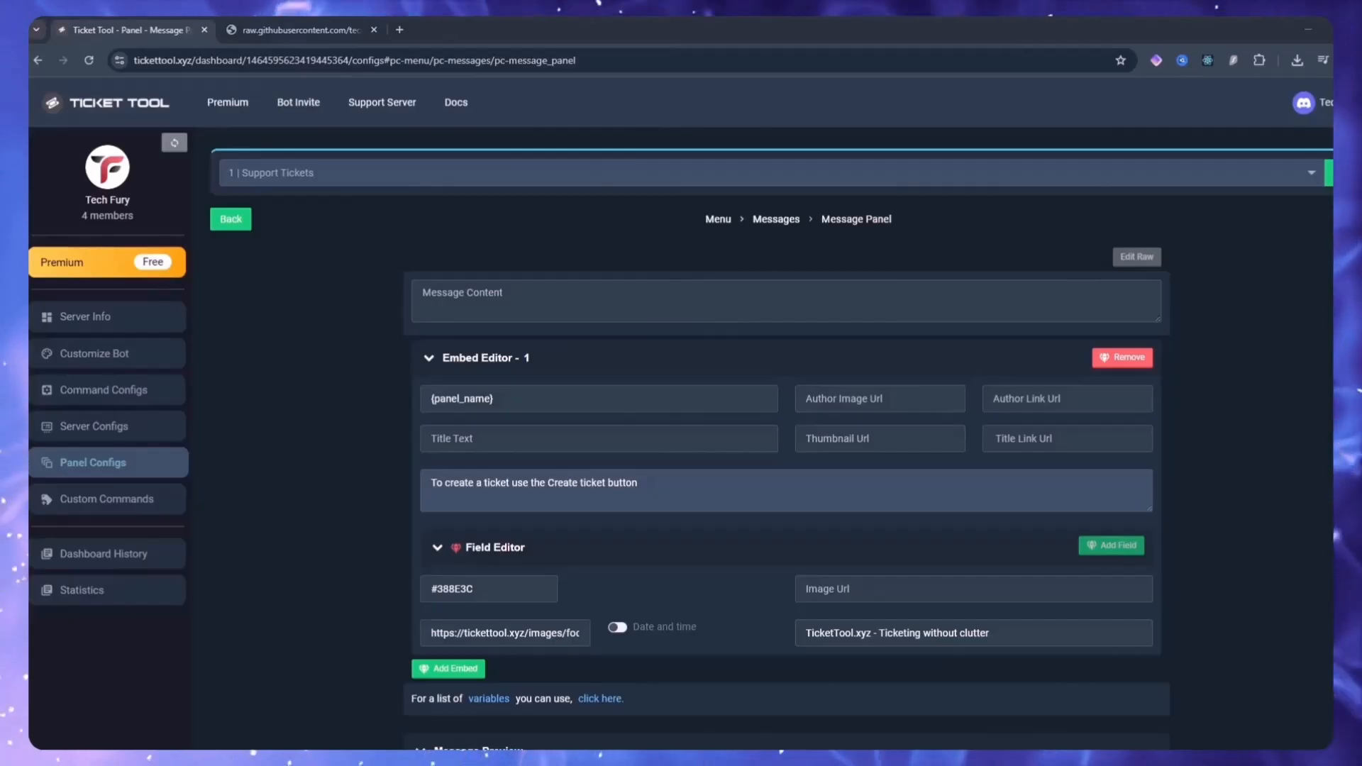
pyautogui.hotkey('ctrl', 'a')
pyautogui.write('Click the button below to open a ticket. Our team will assist you as soon as possible!')
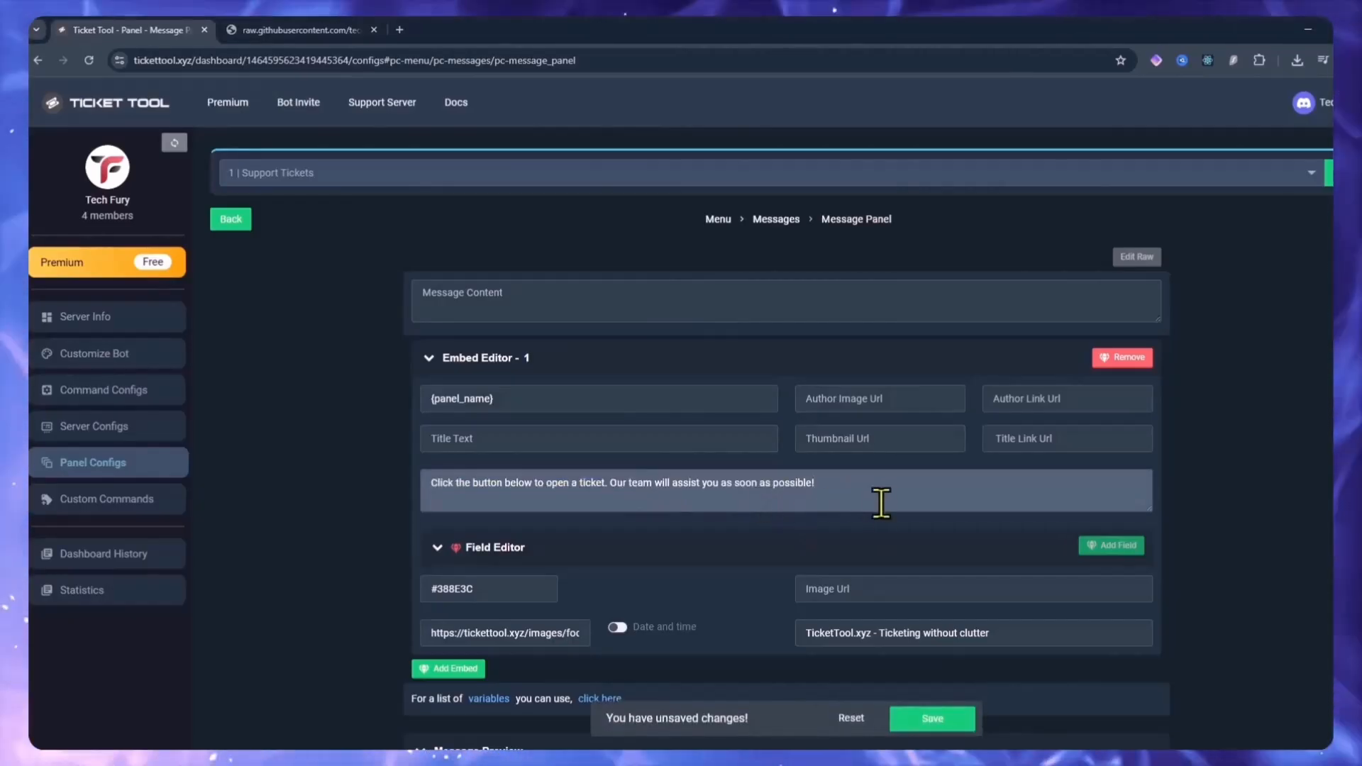
# Step: Set the Create Ticket button's text to "Support & Inquiries" with a ticket emoji, save and return to the messages list
pyautogui.scroll(-5, 806, 497)
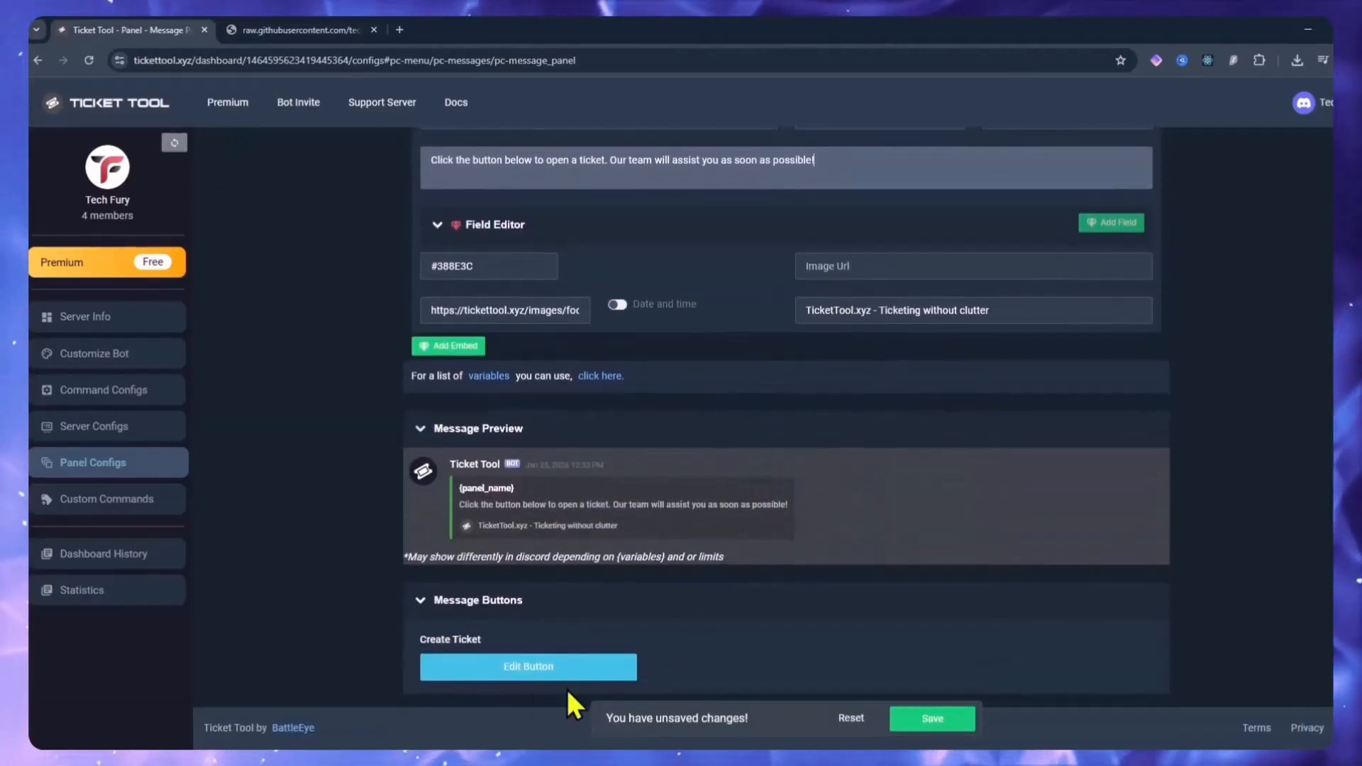
pyautogui.click(562, 674)
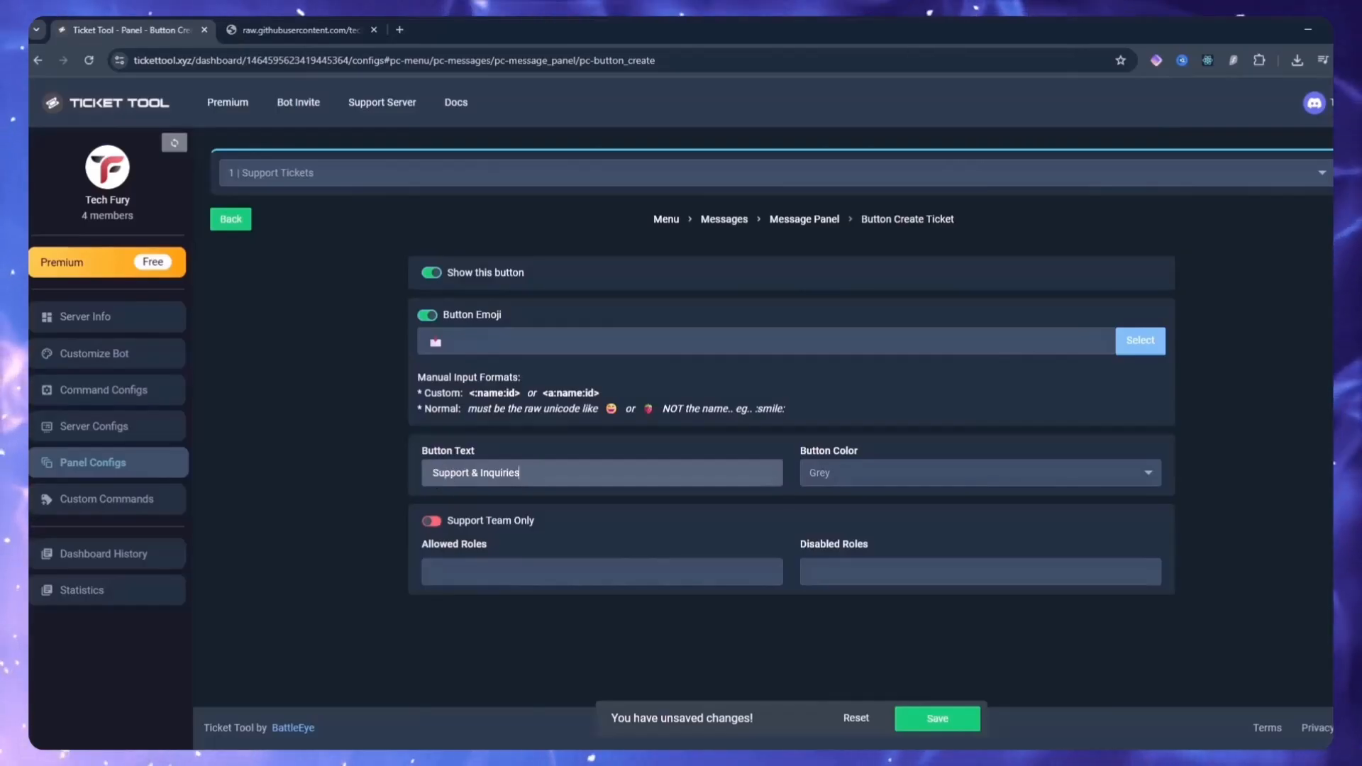
pyautogui.click(470, 342)
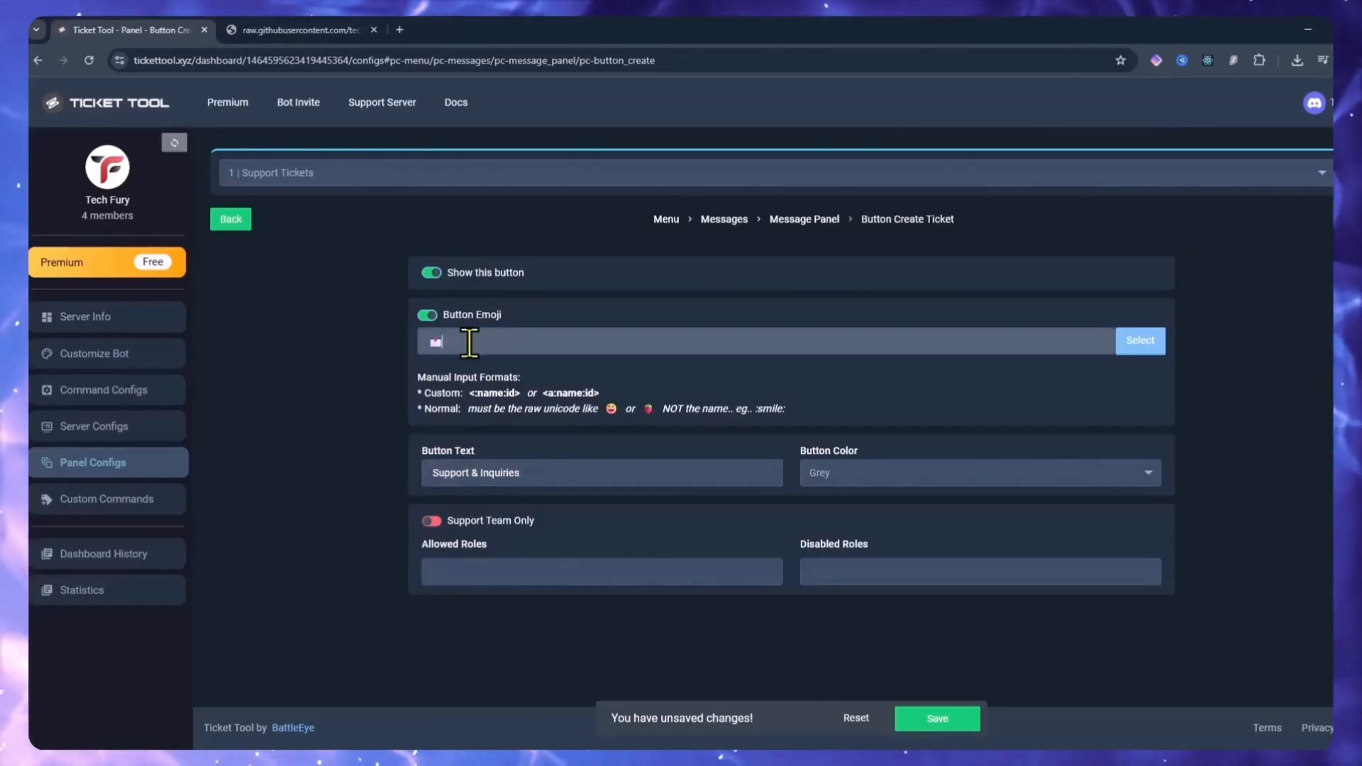
pyautogui.click(325, 384)
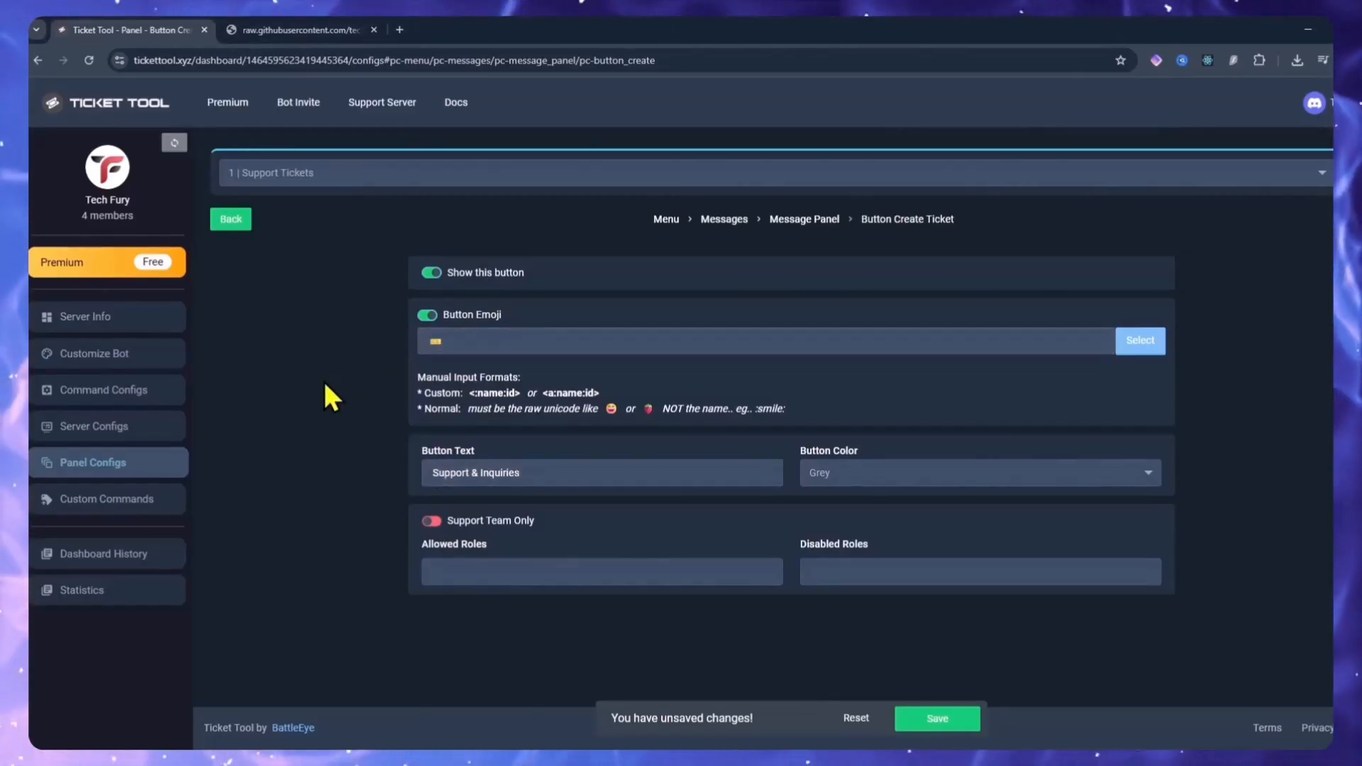
pyautogui.click(937, 718)
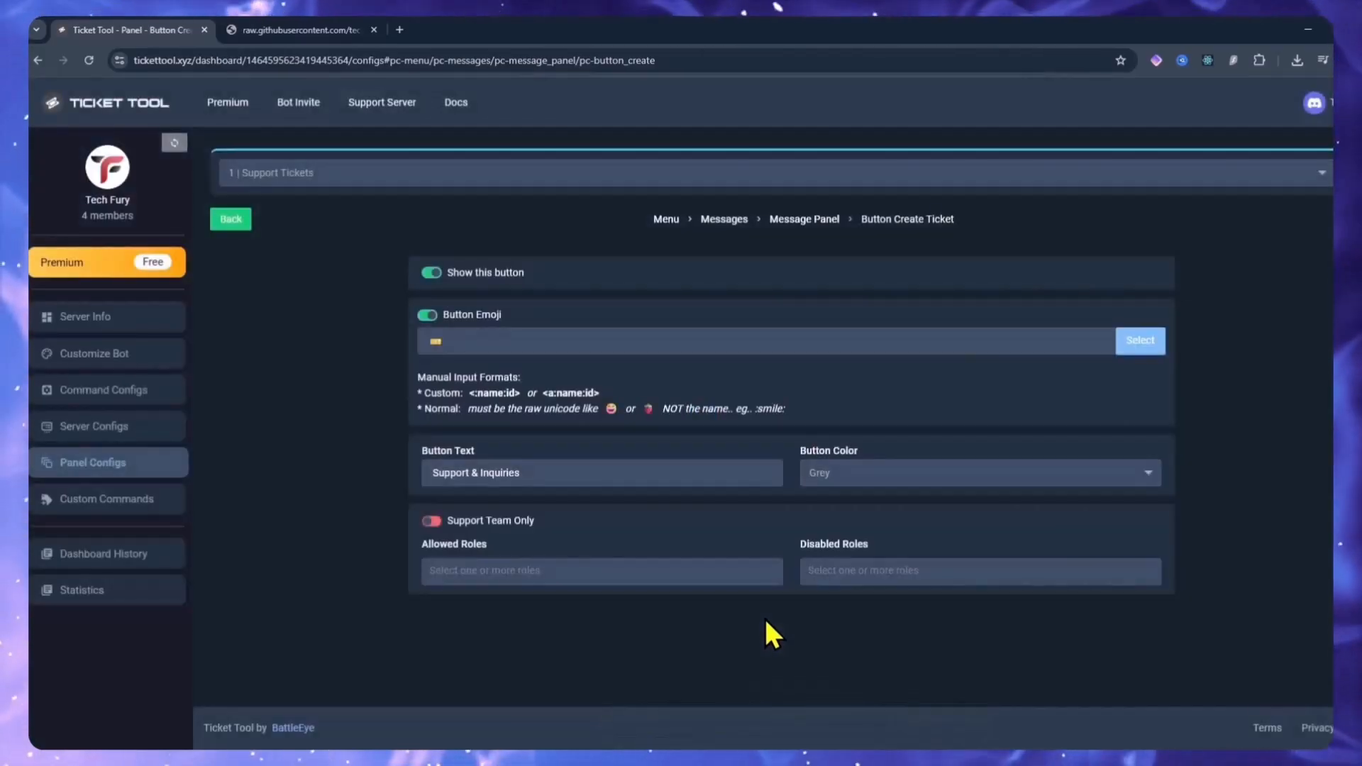
pyautogui.click(738, 220)
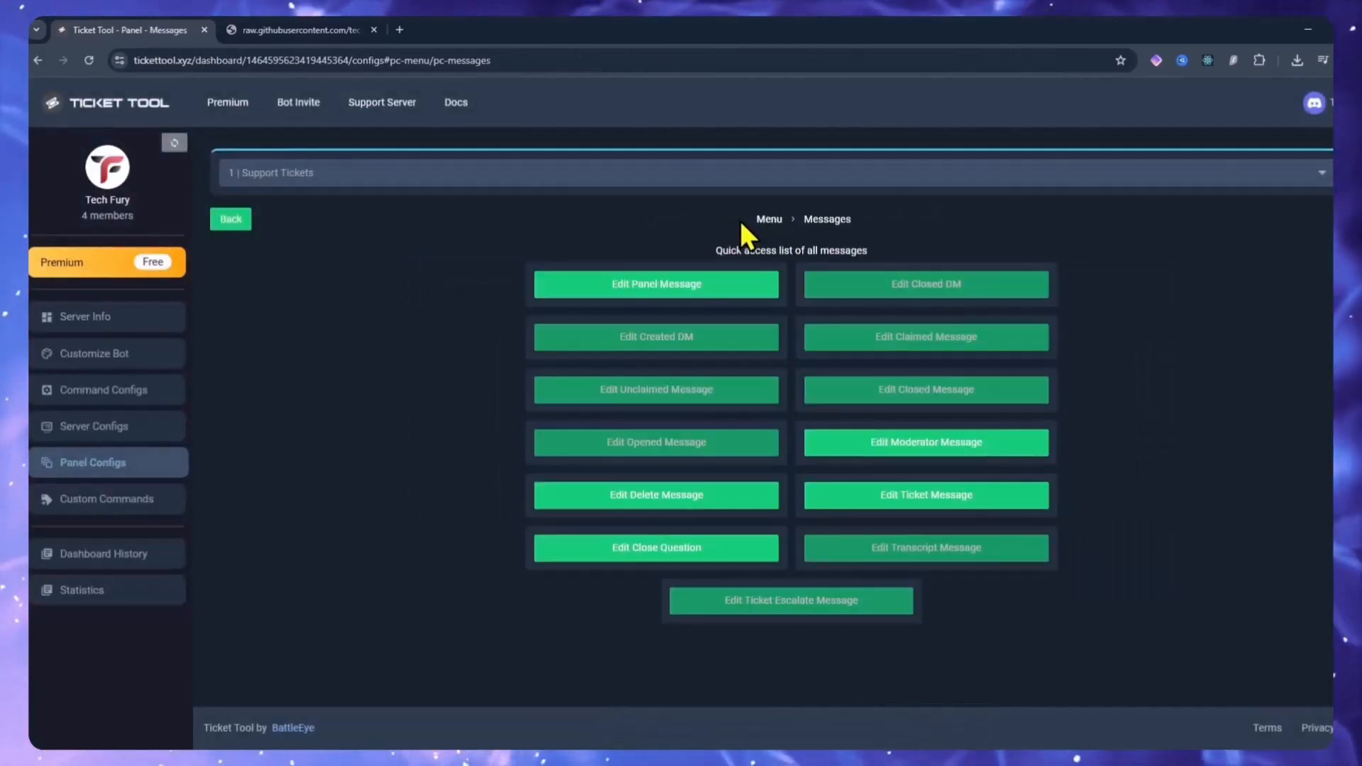
# Step: Set the ticket message's embed description to "Hello {ticket.user}, thanks for reaching out! Support team will be with you shortly.", save and return to the menu
pyautogui.click(953, 508)
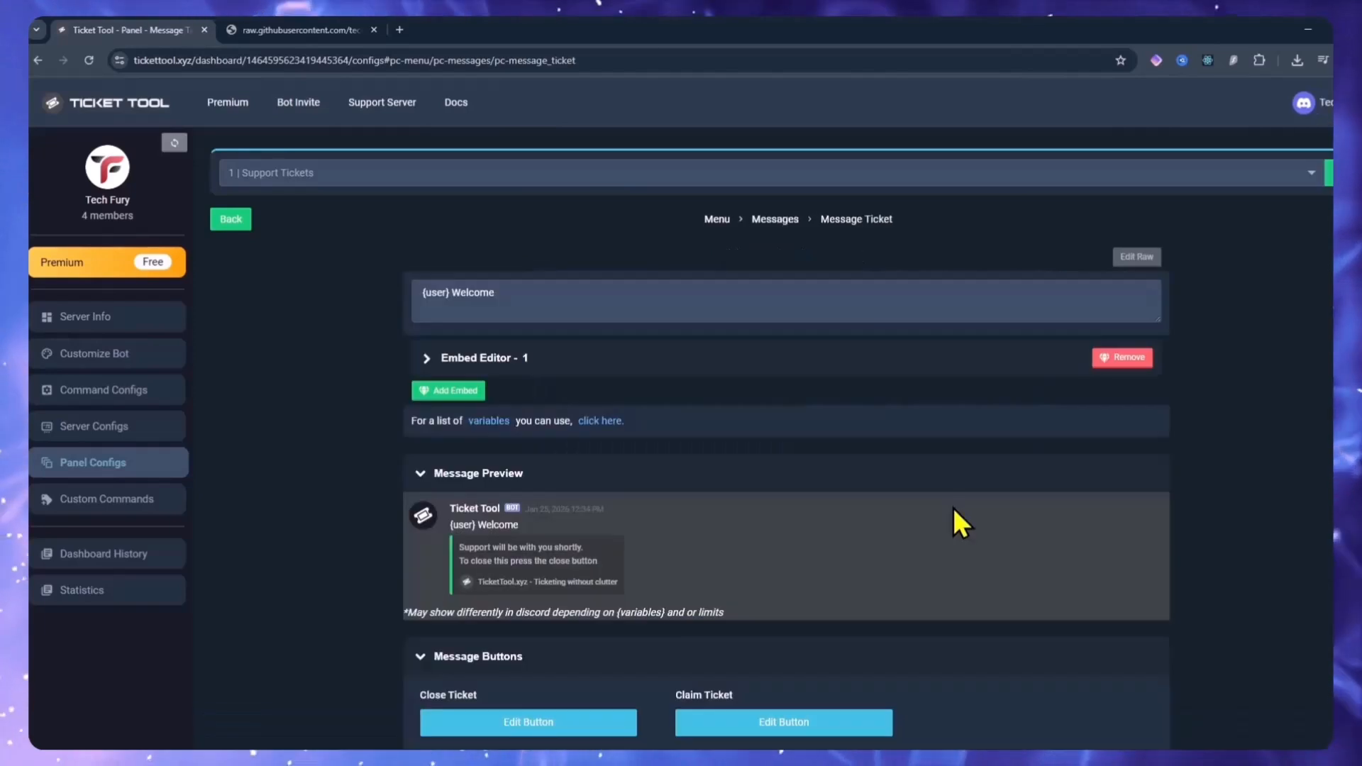
pyautogui.click(427, 360)
pyautogui.scroll(-1, 426, 369)
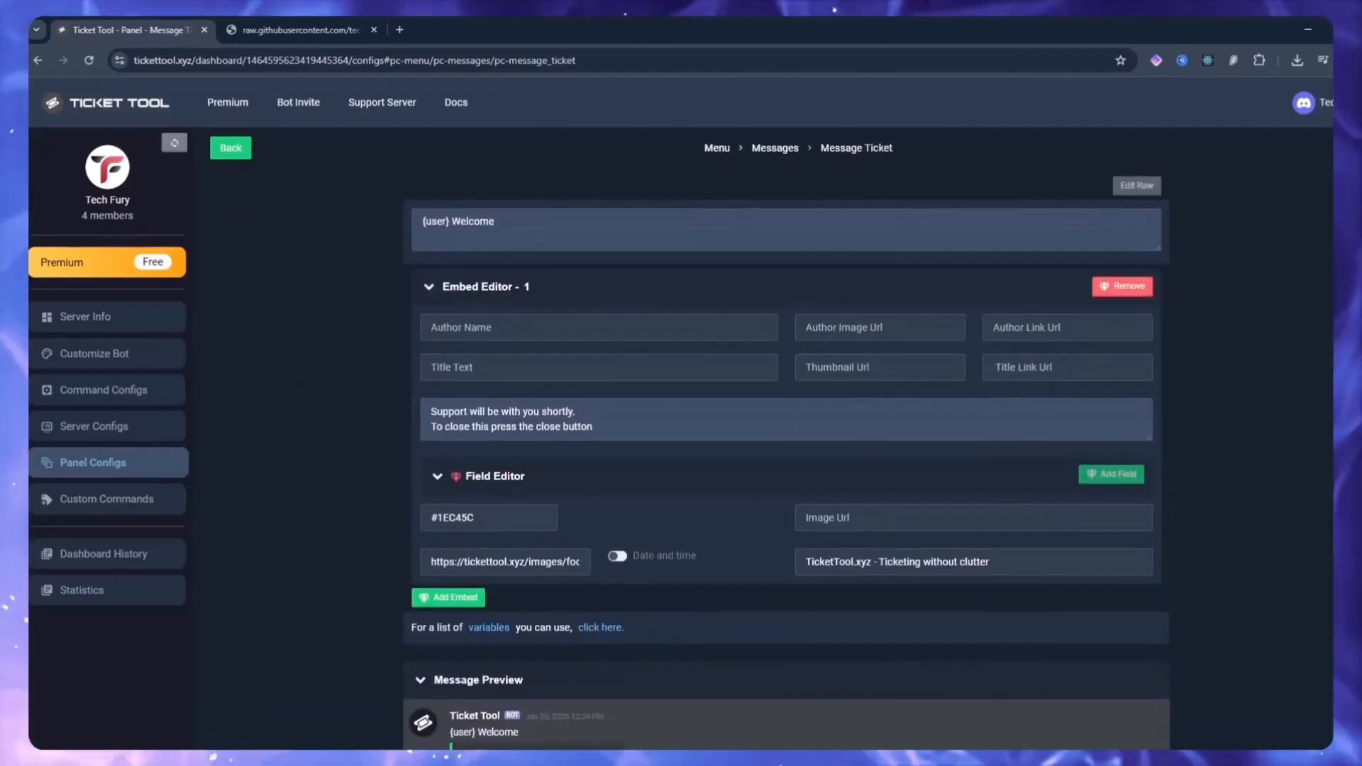
pyautogui.click(615, 423)
pyautogui.hotkey('ctrl', 'a')
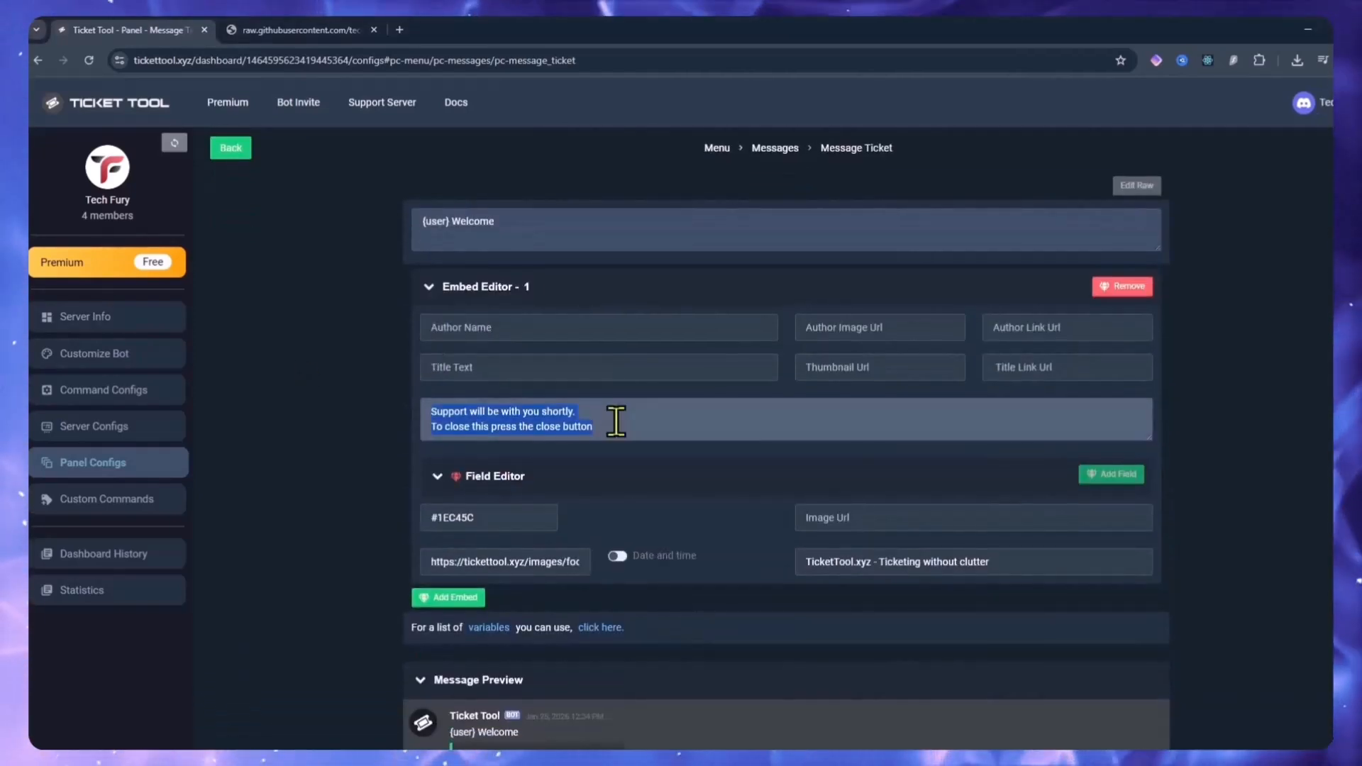
pyautogui.write('Hello {ticket.user}, thanks for reaching out! Support team will be with you shortly.')
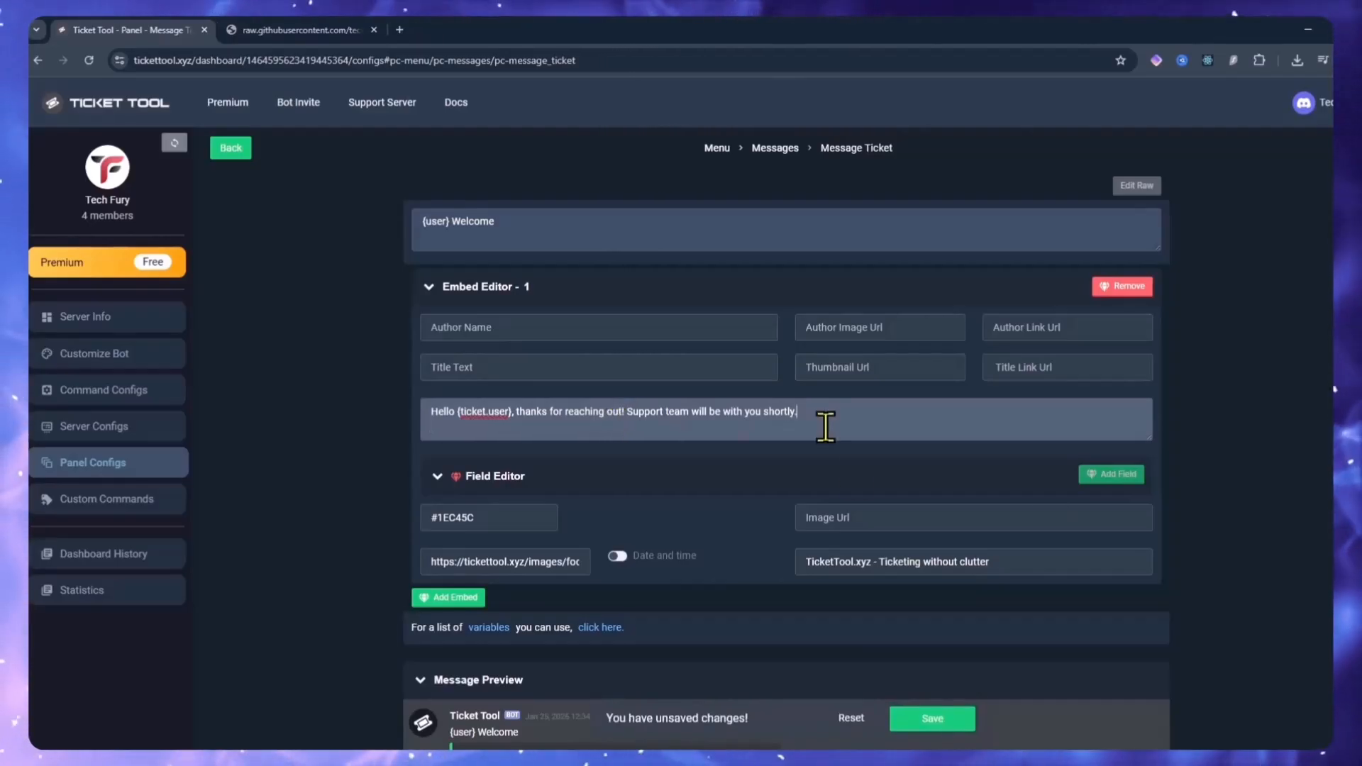
pyautogui.click(1228, 474)
pyautogui.scroll(-1, 1229, 474)
pyautogui.click(948, 717)
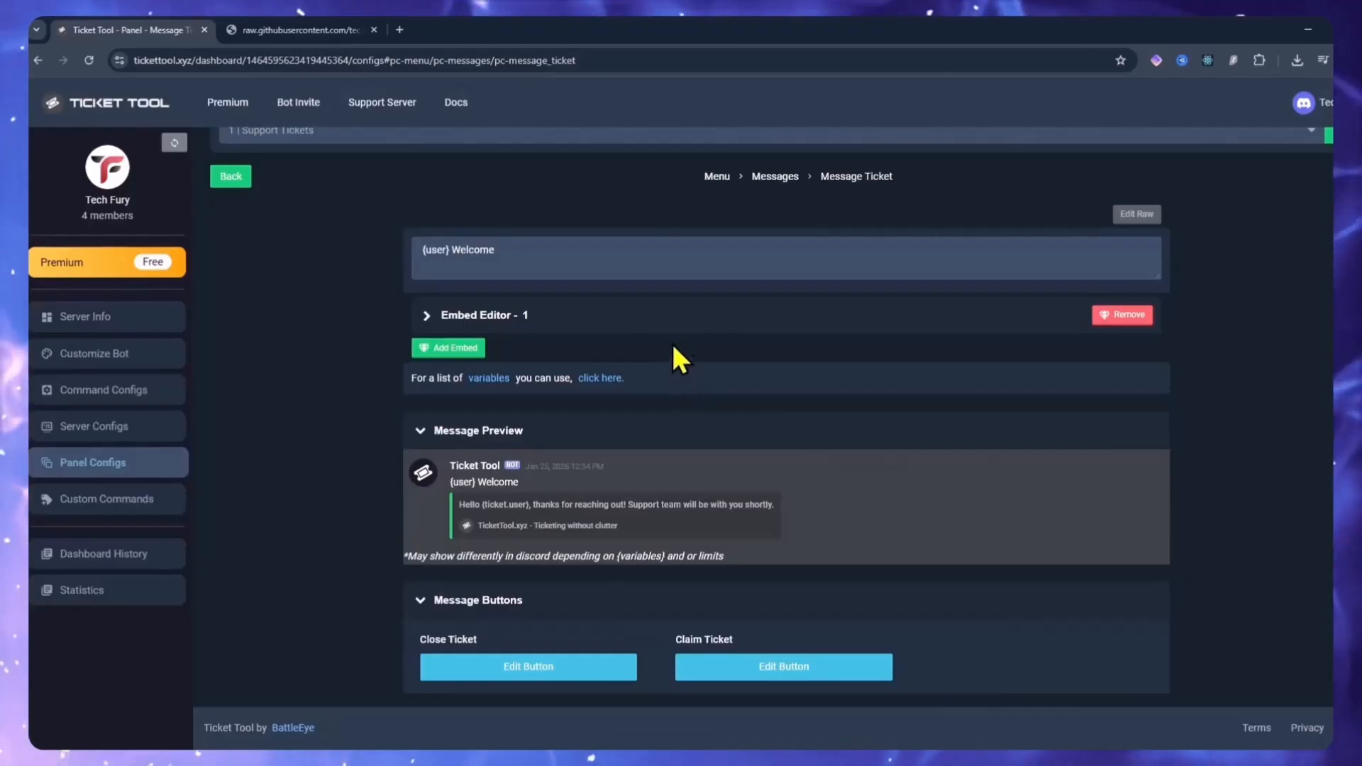
pyautogui.click(716, 176)
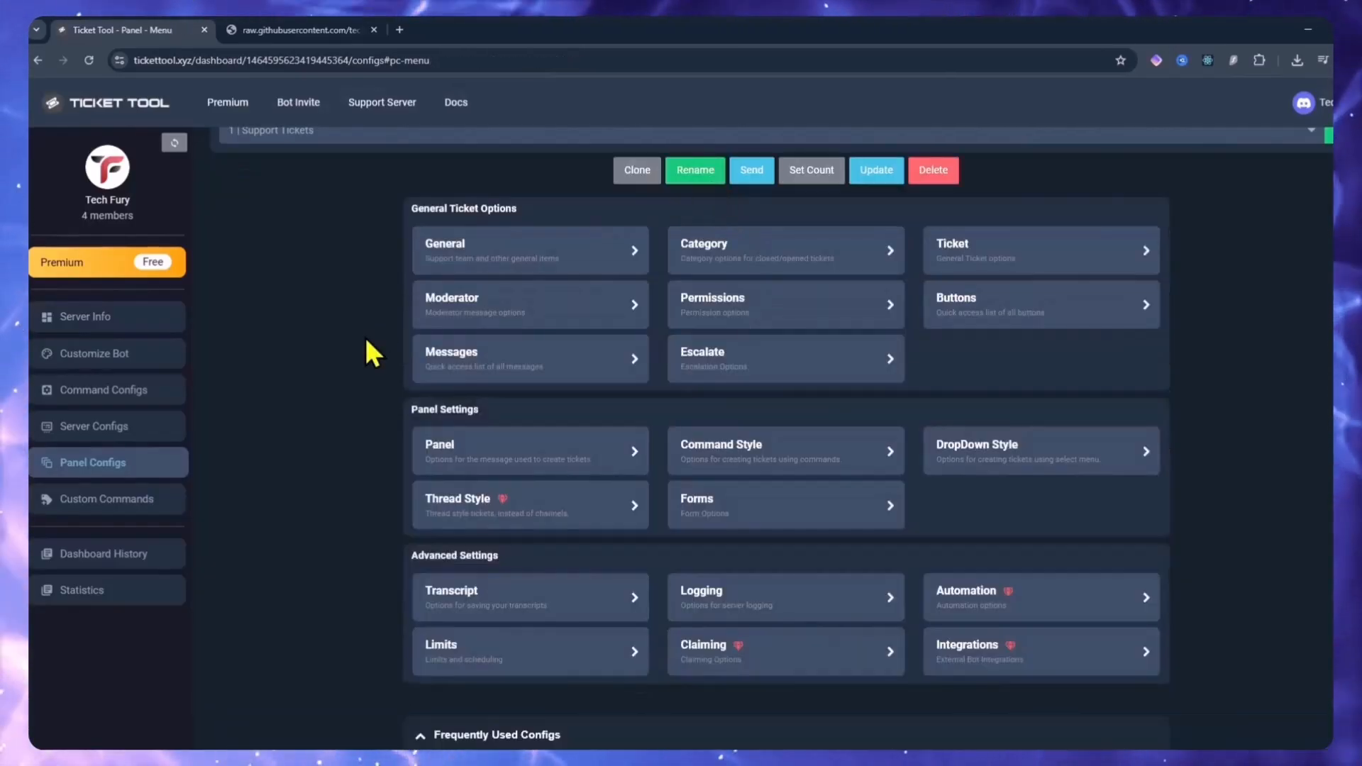
# Step: Set the panel's transcript channel to ticket-archives, save the change and return to the panel menu
pyautogui.click(534, 617)
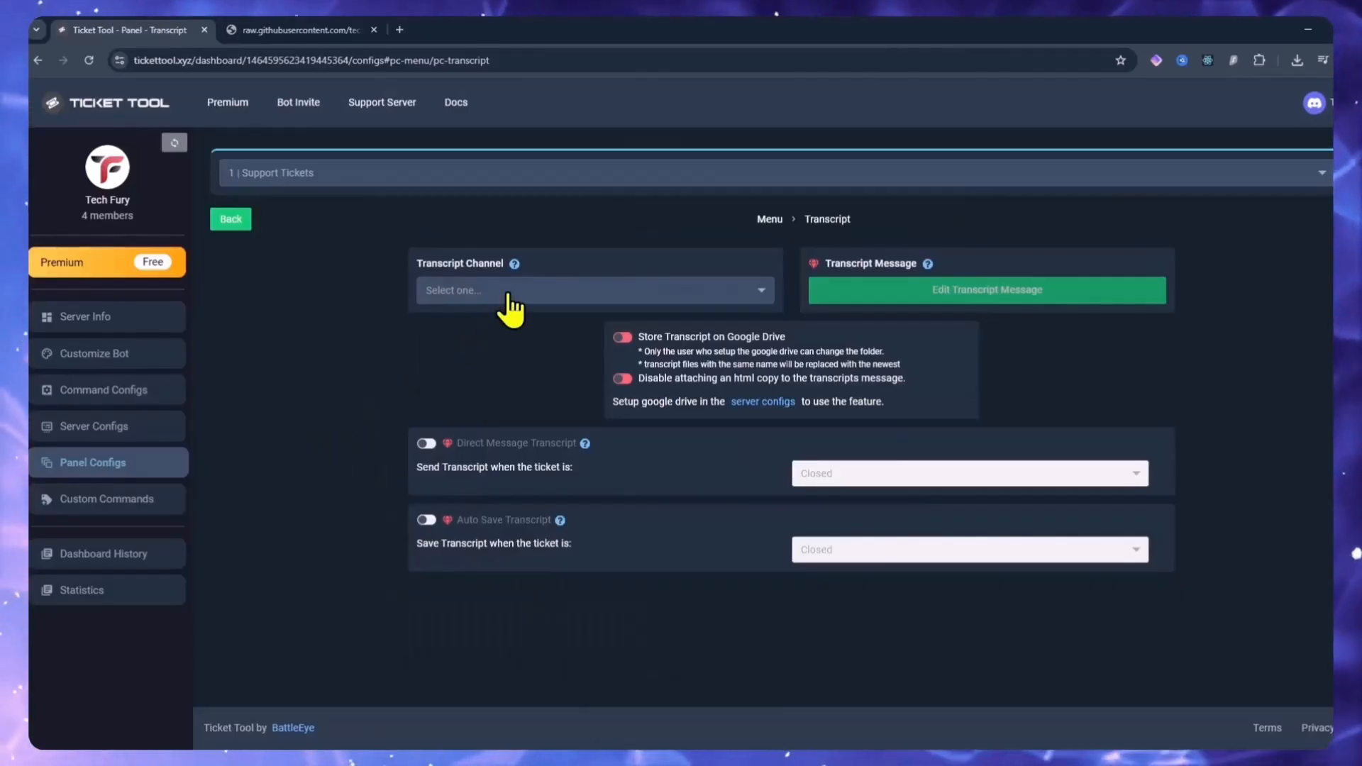
pyautogui.click(547, 296)
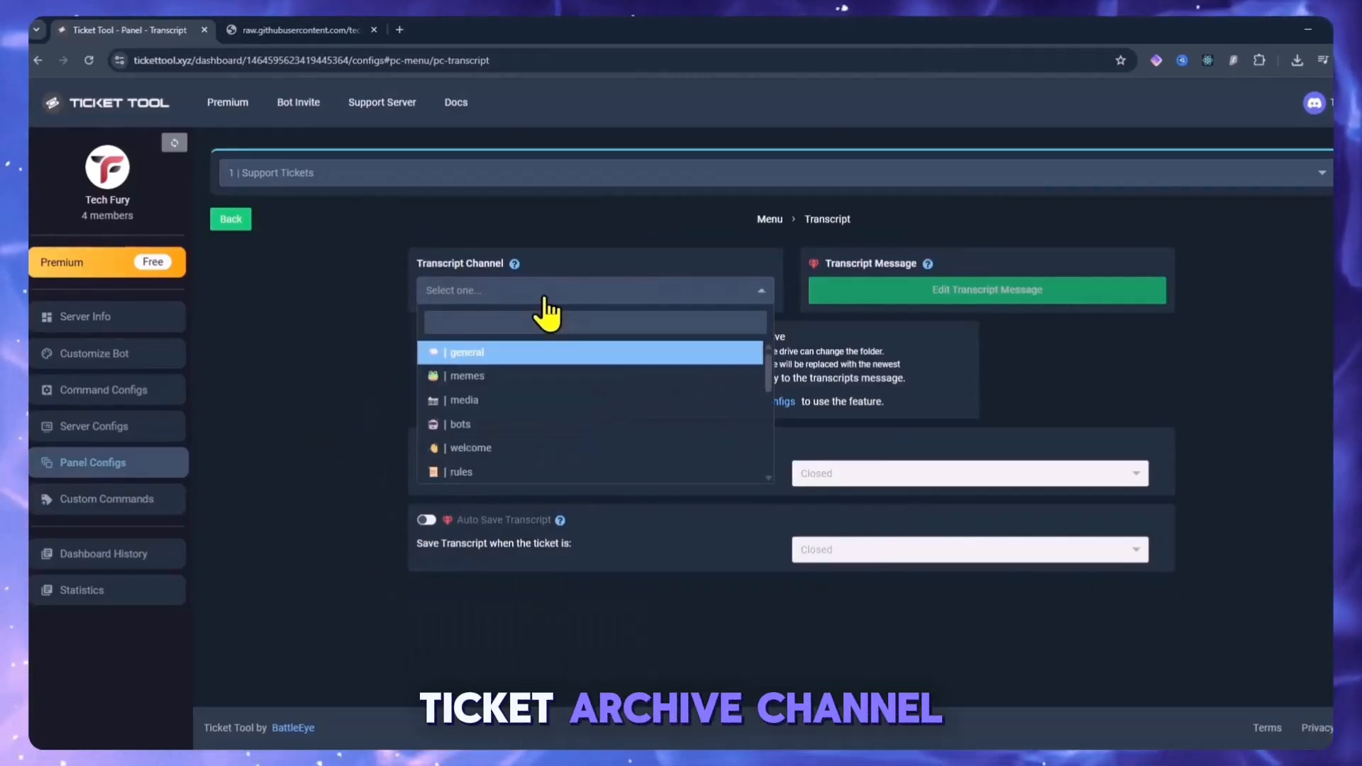
pyautogui.write('tick')
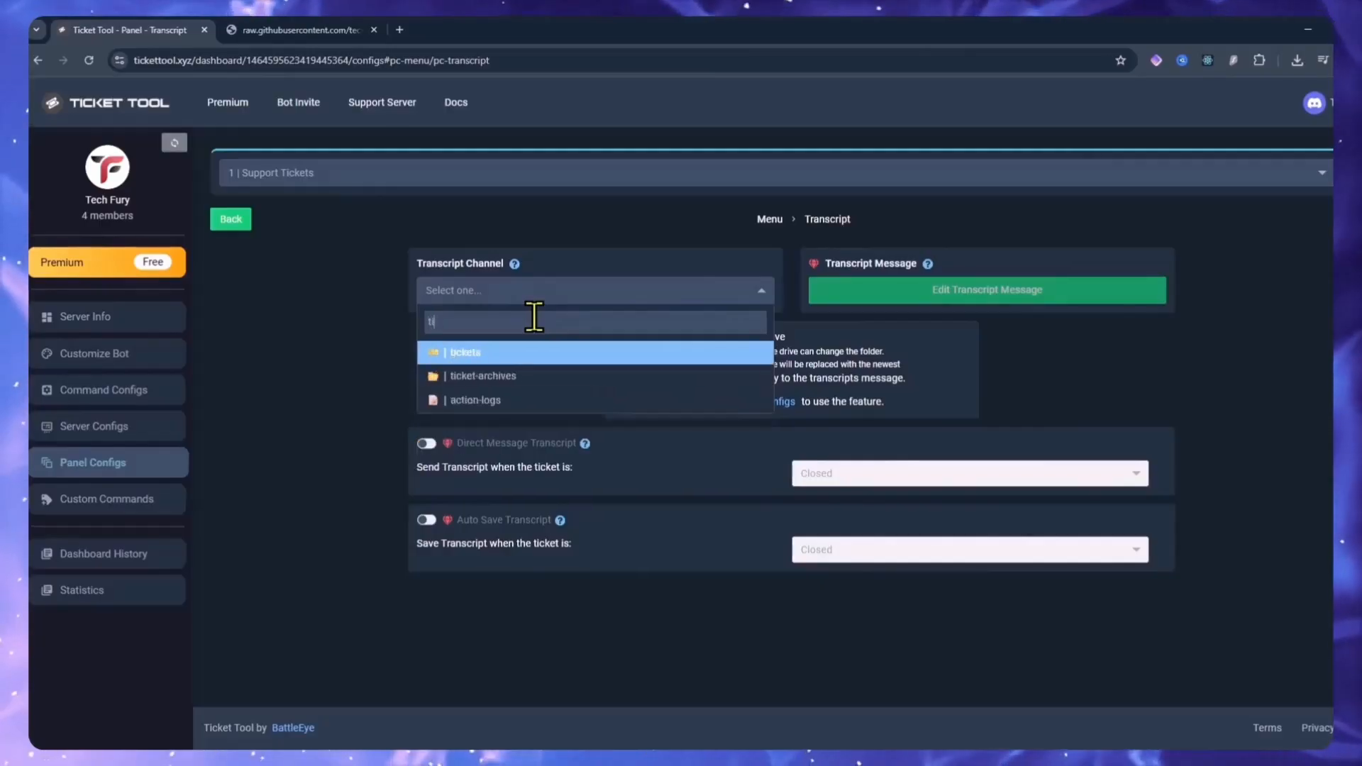
pyautogui.click(512, 376)
pyautogui.click(939, 713)
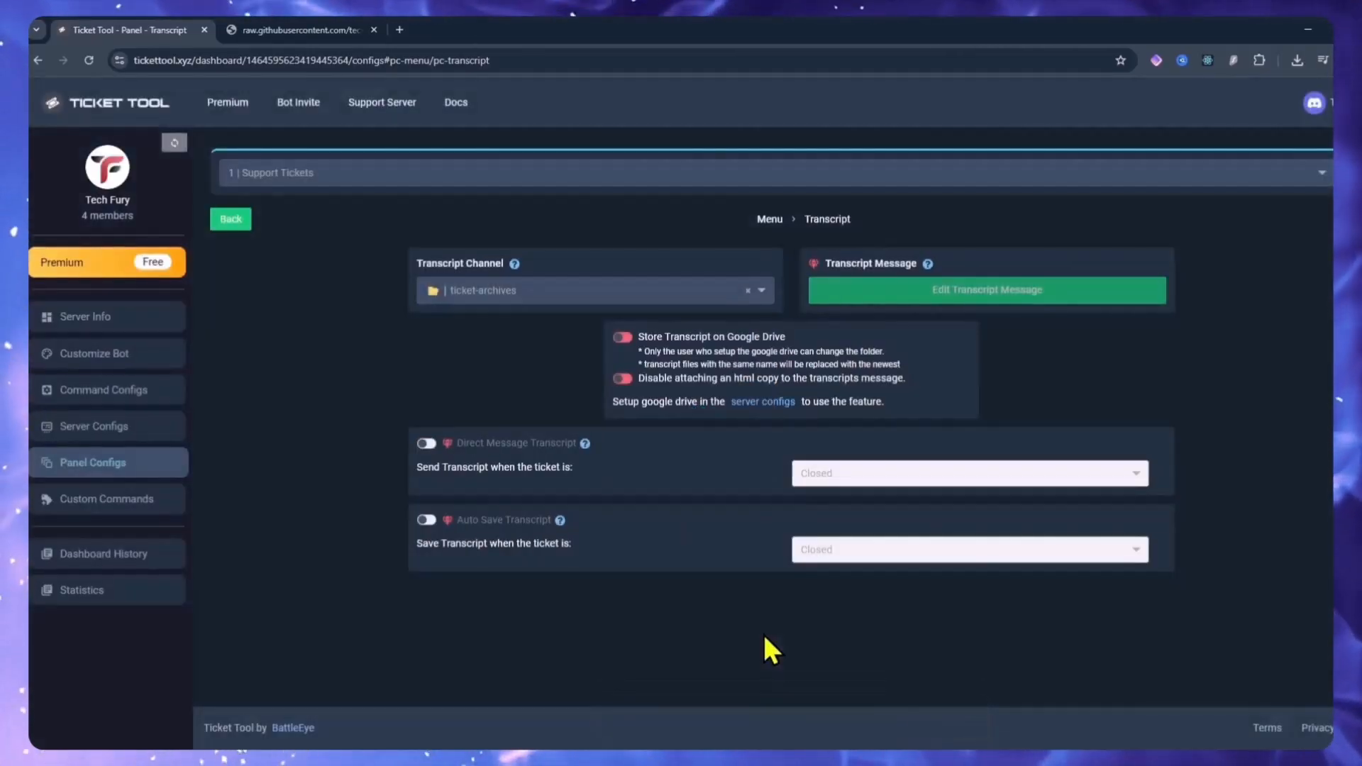
pyautogui.click(231, 220)
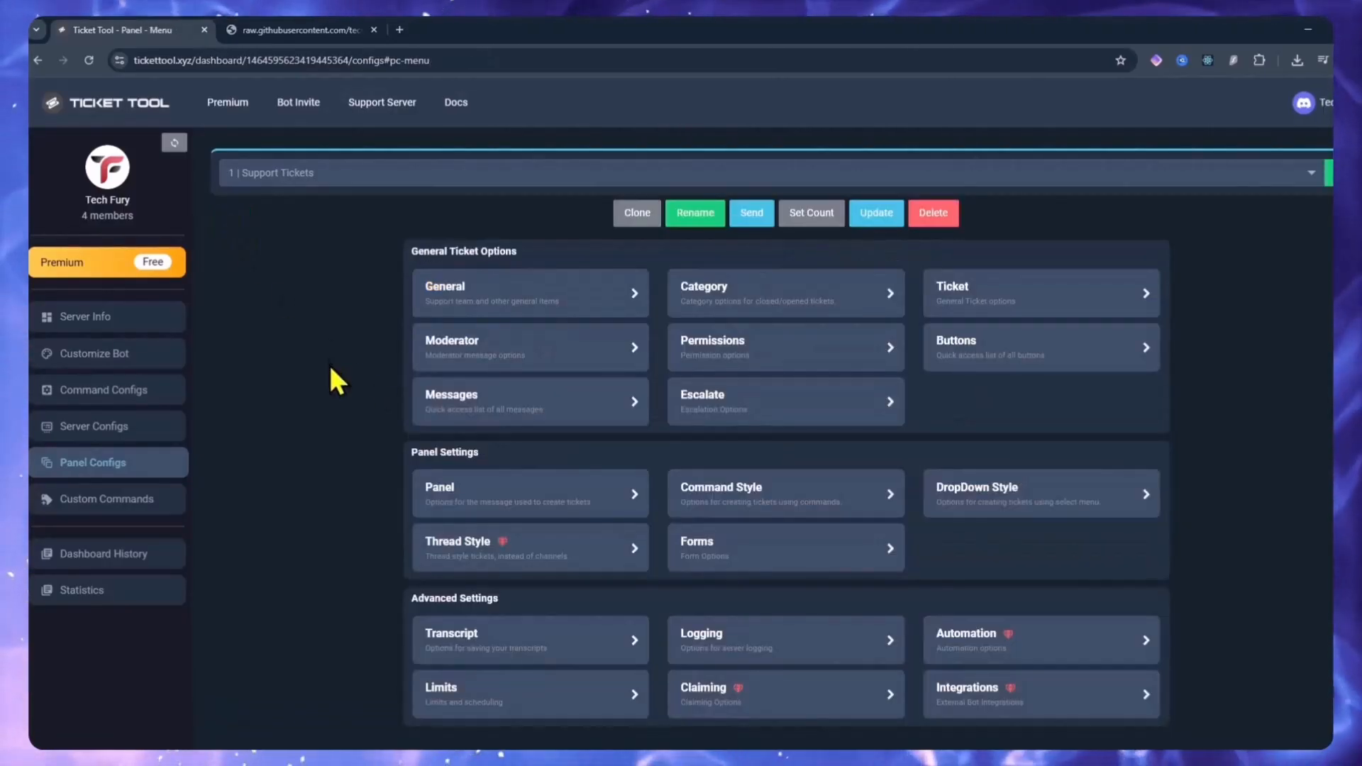
# Step: Set the limit of open tickets for each user to 5, save the change and return to the panel menu
pyautogui.click(579, 710)
pyautogui.click(756, 333)
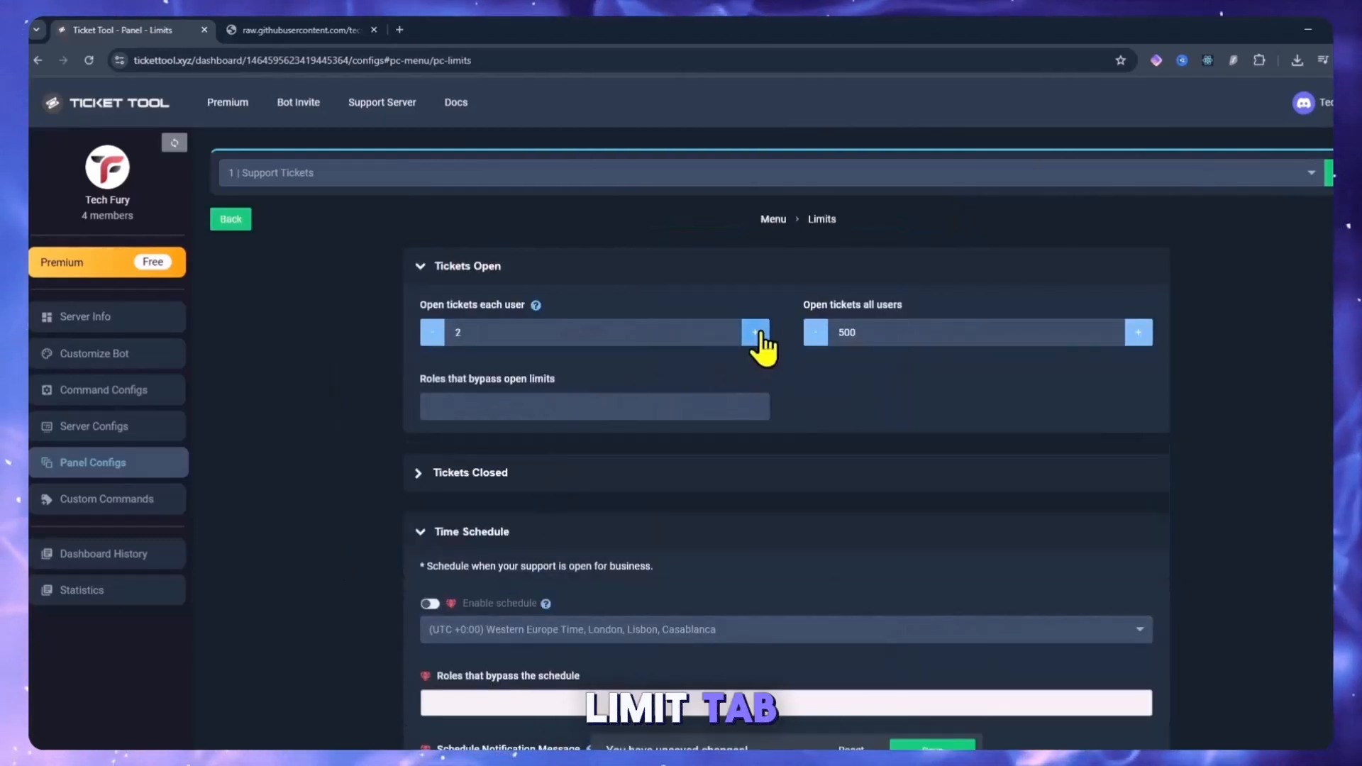
pyautogui.click(757, 332)
pyautogui.click(757, 332)
pyautogui.click(757, 332)
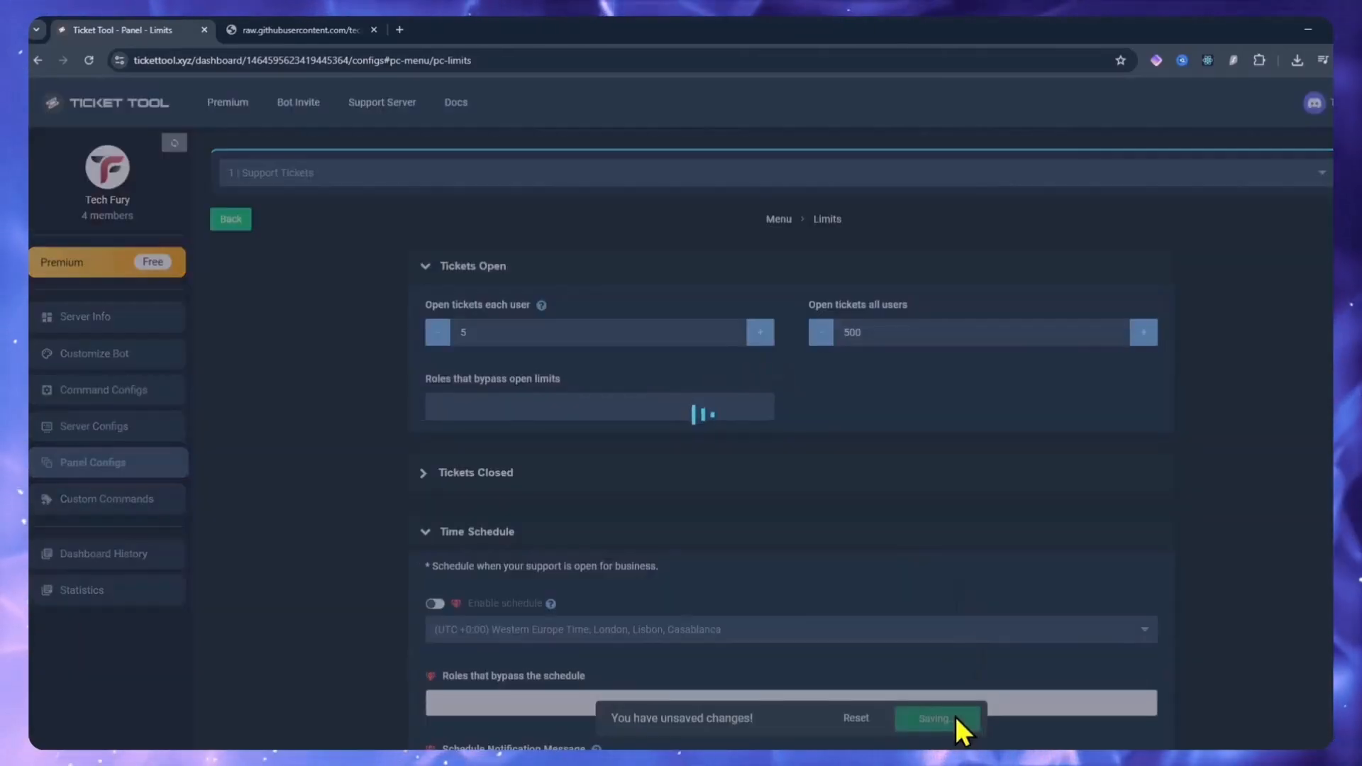
pyautogui.click(955, 718)
pyautogui.click(231, 220)
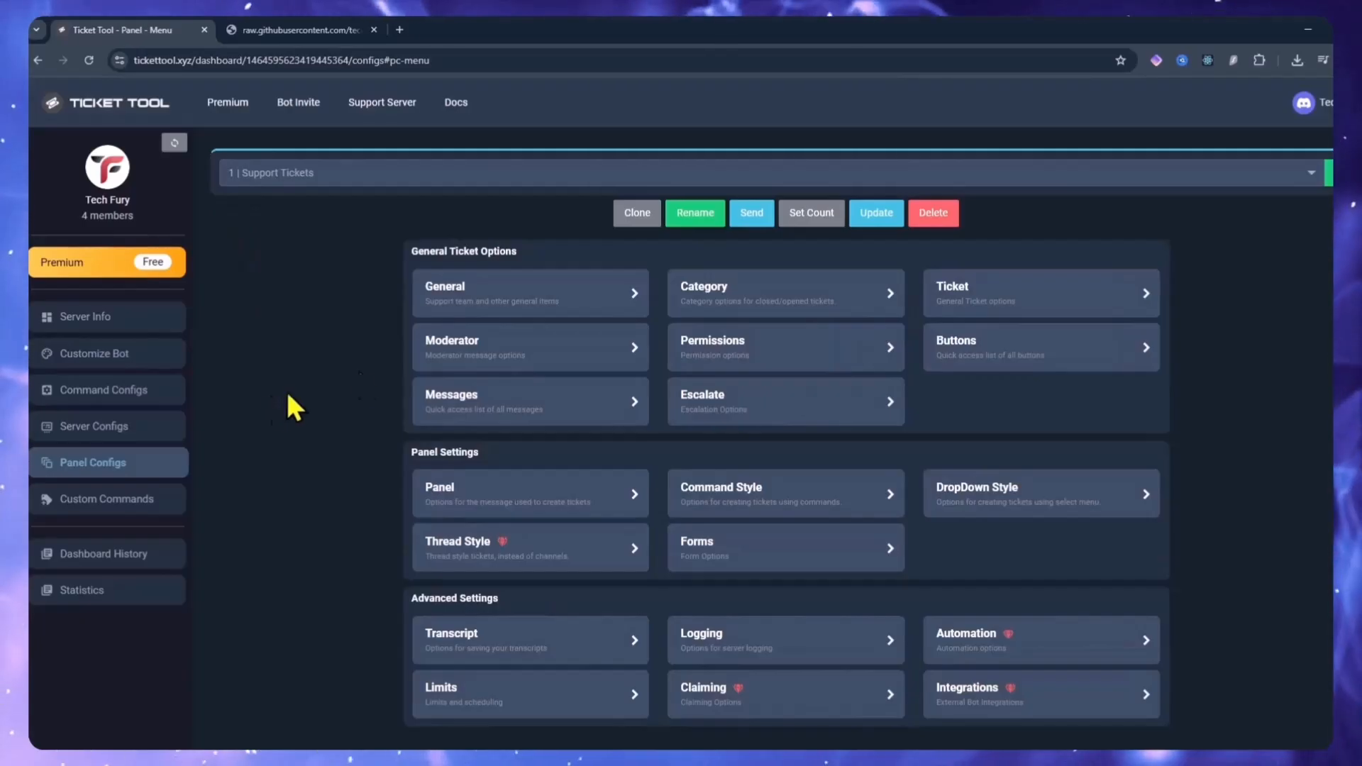
# Step: Send the Support Tickets panel message into the tickets channel
pyautogui.click(752, 215)
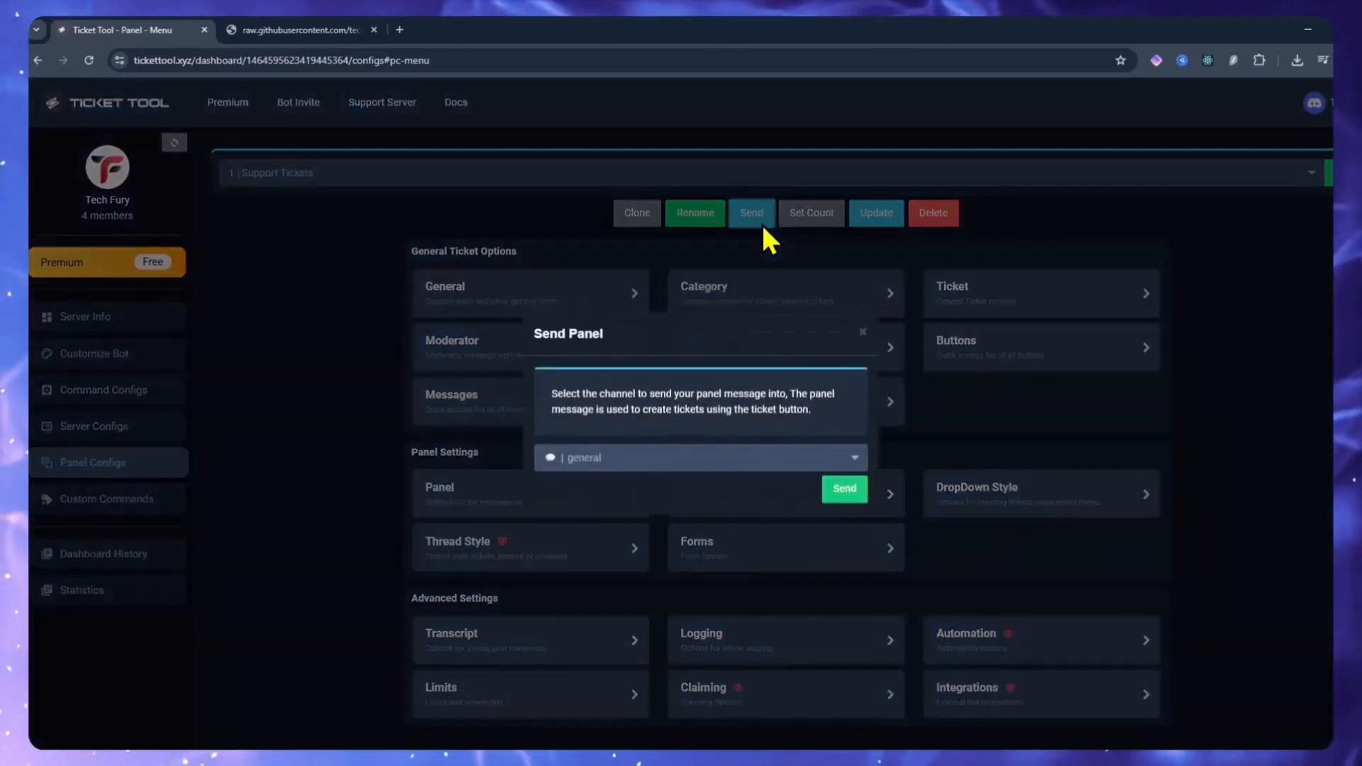
pyautogui.click(719, 466)
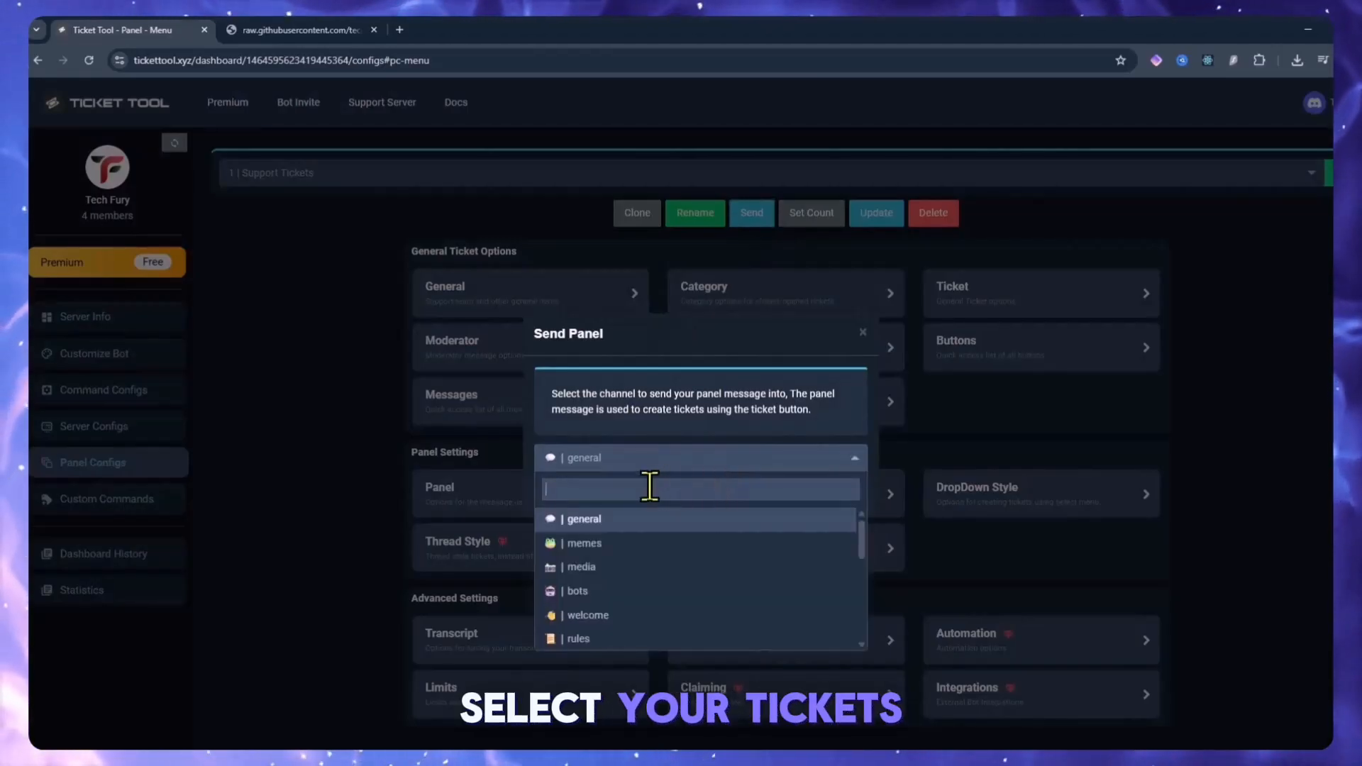
pyautogui.write('tick')
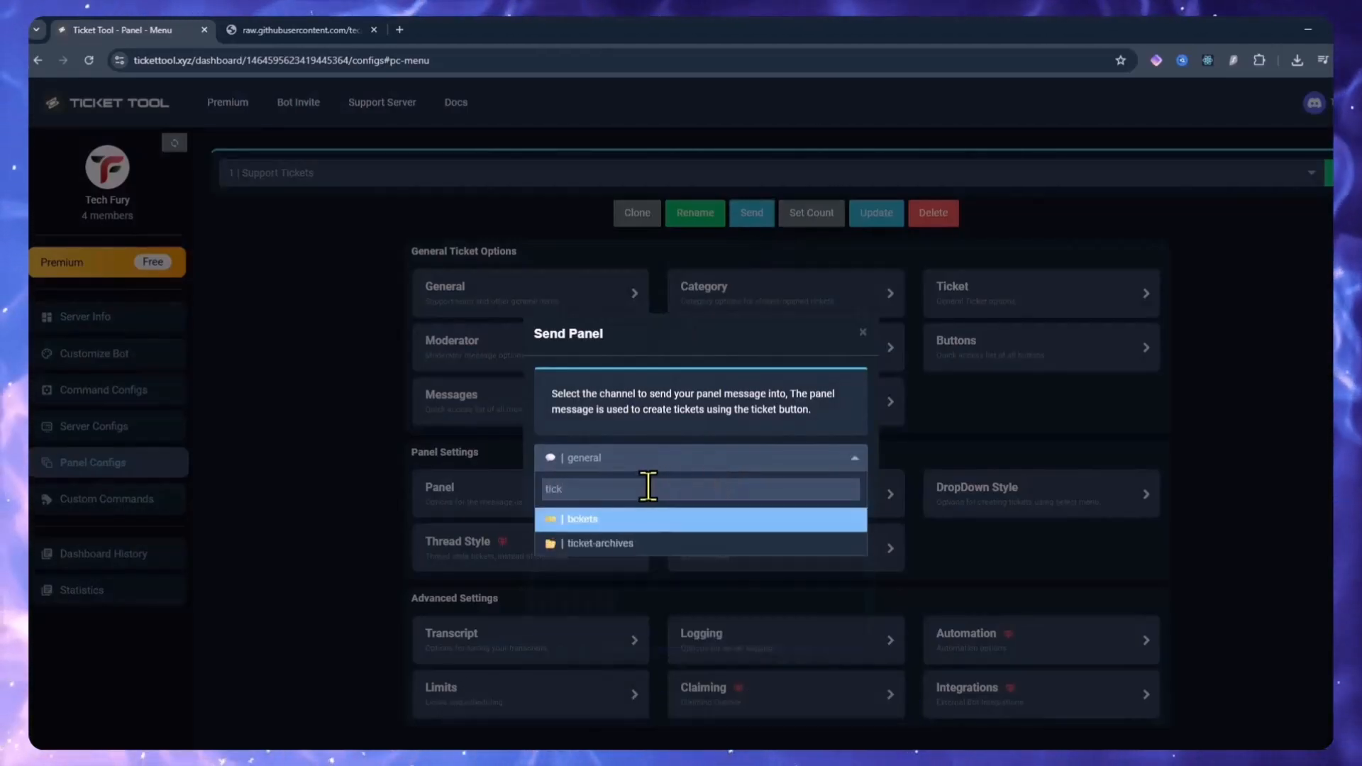
pyautogui.click(592, 525)
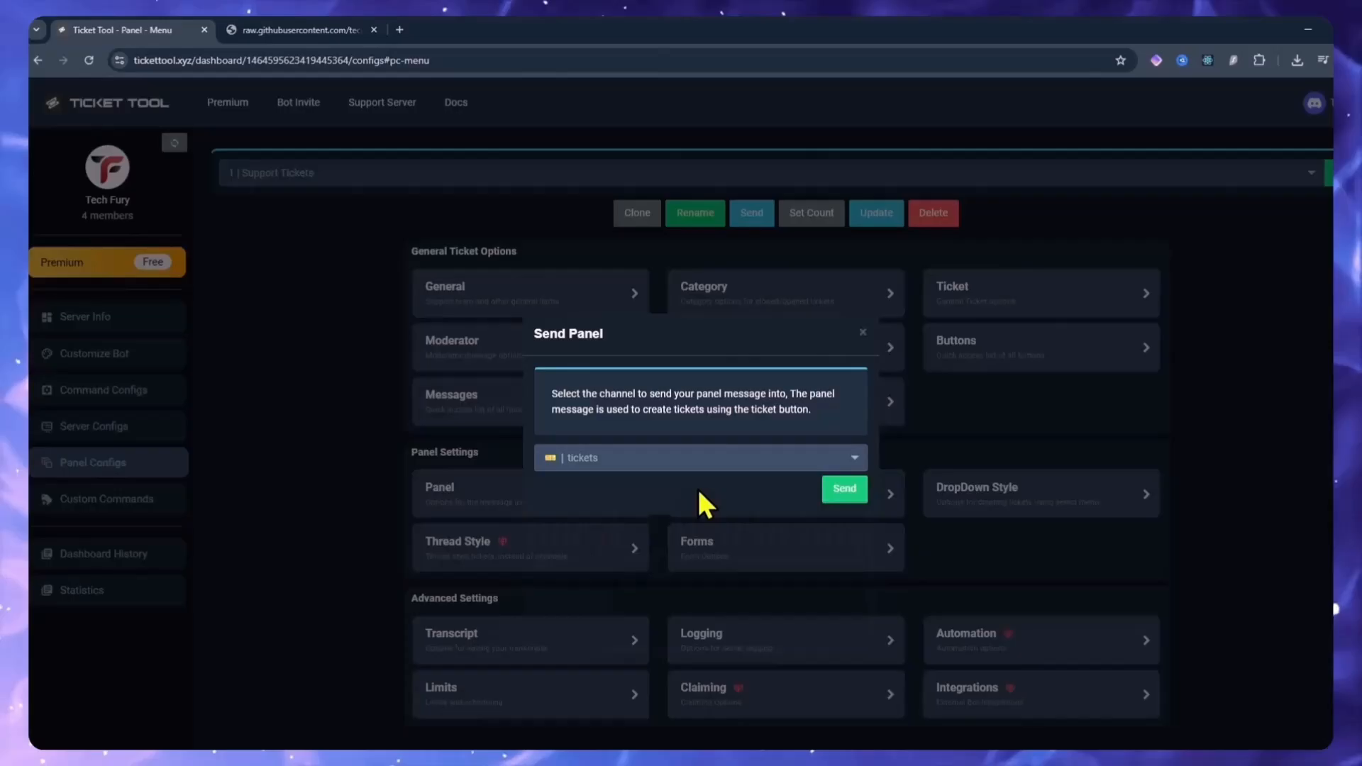
pyautogui.click(850, 499)
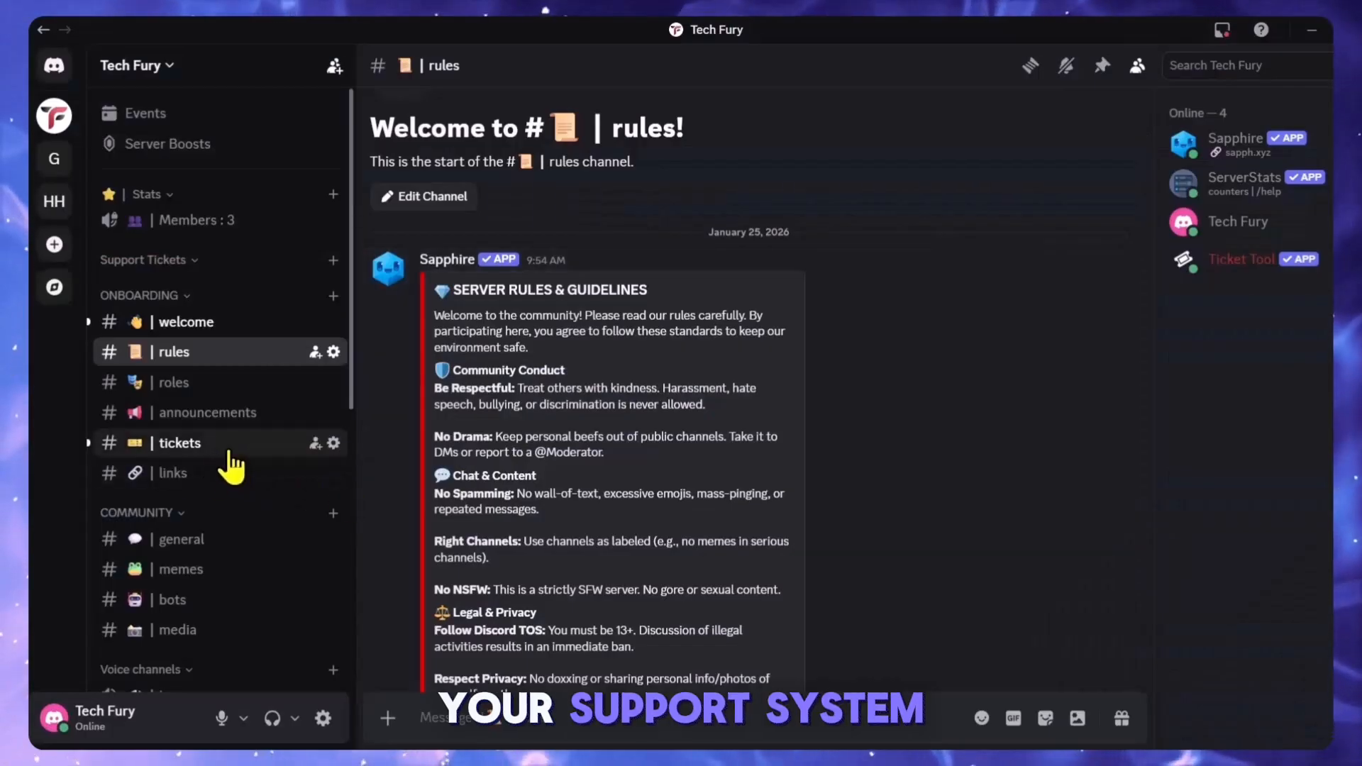
# Step: Switch to Discord and review the Tech Fury channel list and the contents of the rules, roles and tickets channels
pyautogui.click(232, 454)
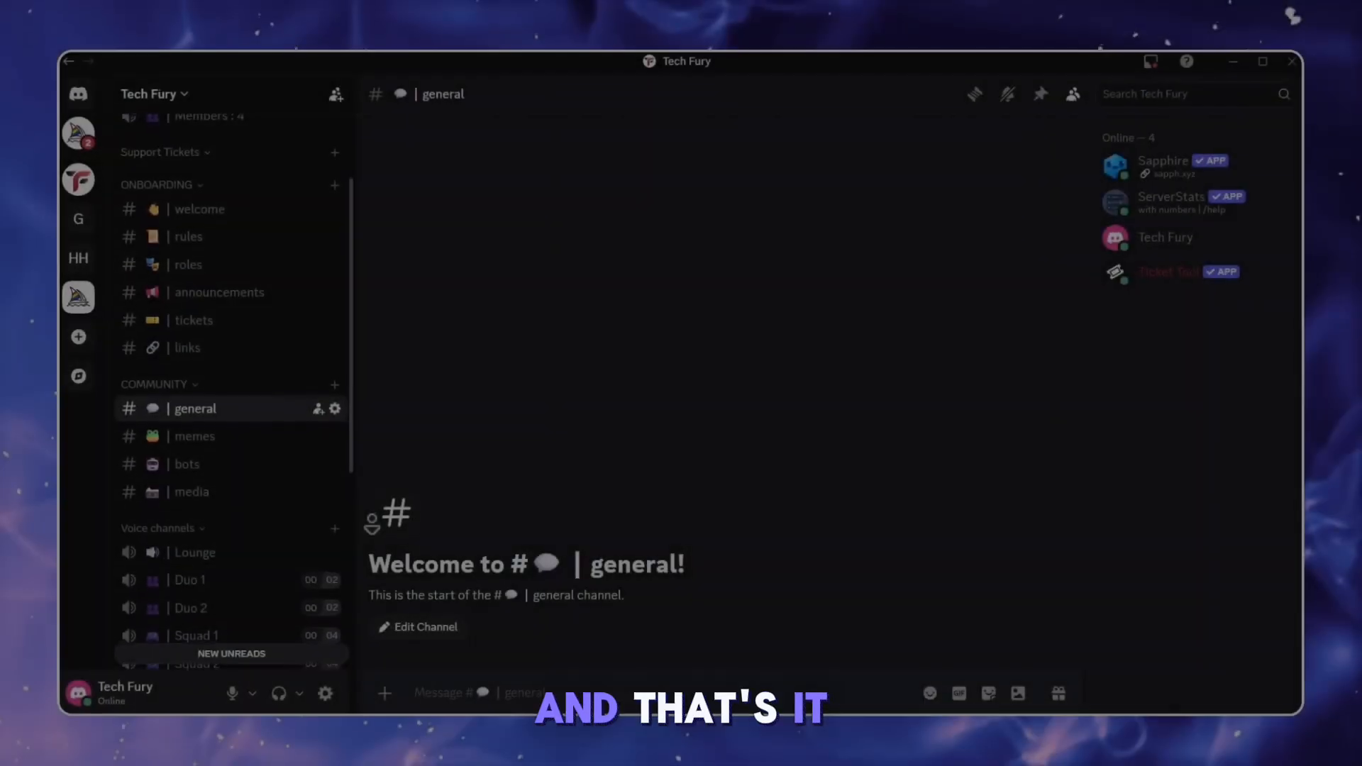
pyautogui.scroll(-2, 372, 524)
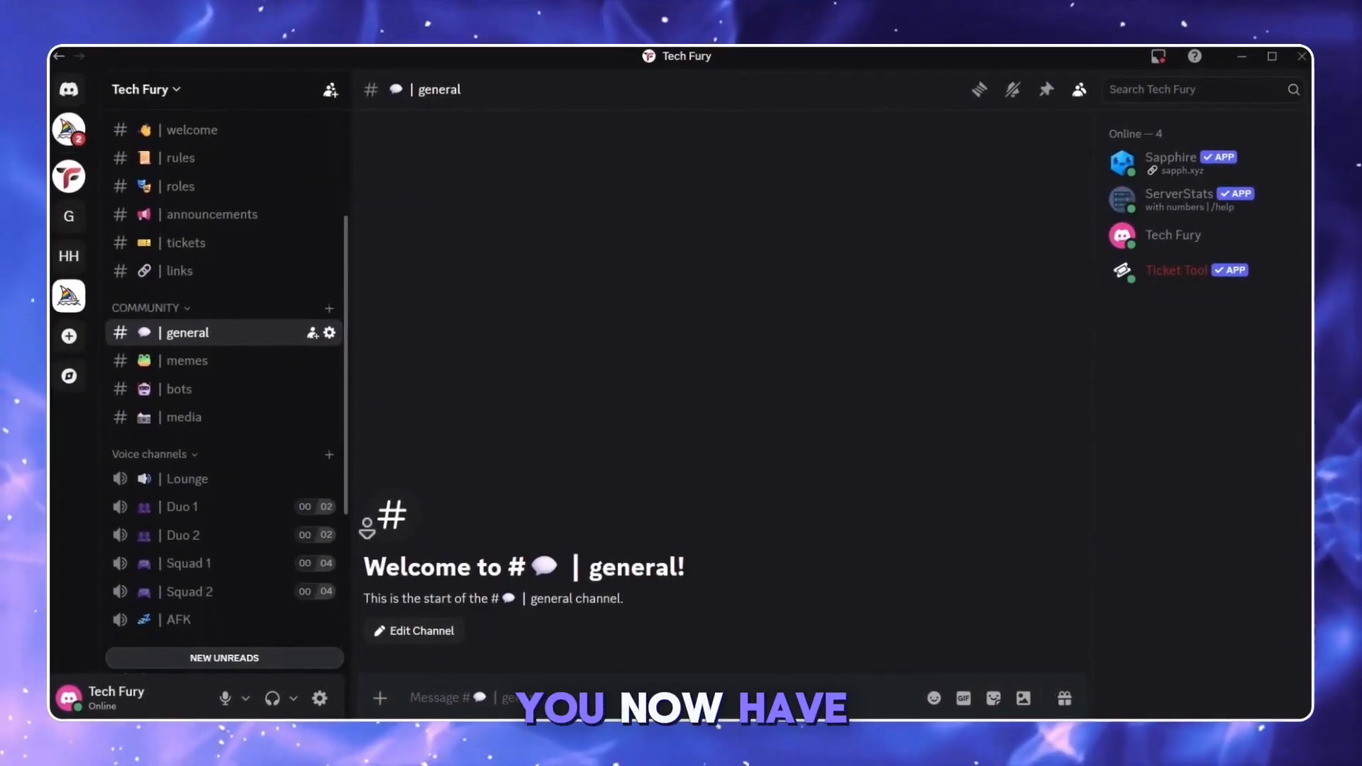
pyautogui.scroll(-3, 361, 529)
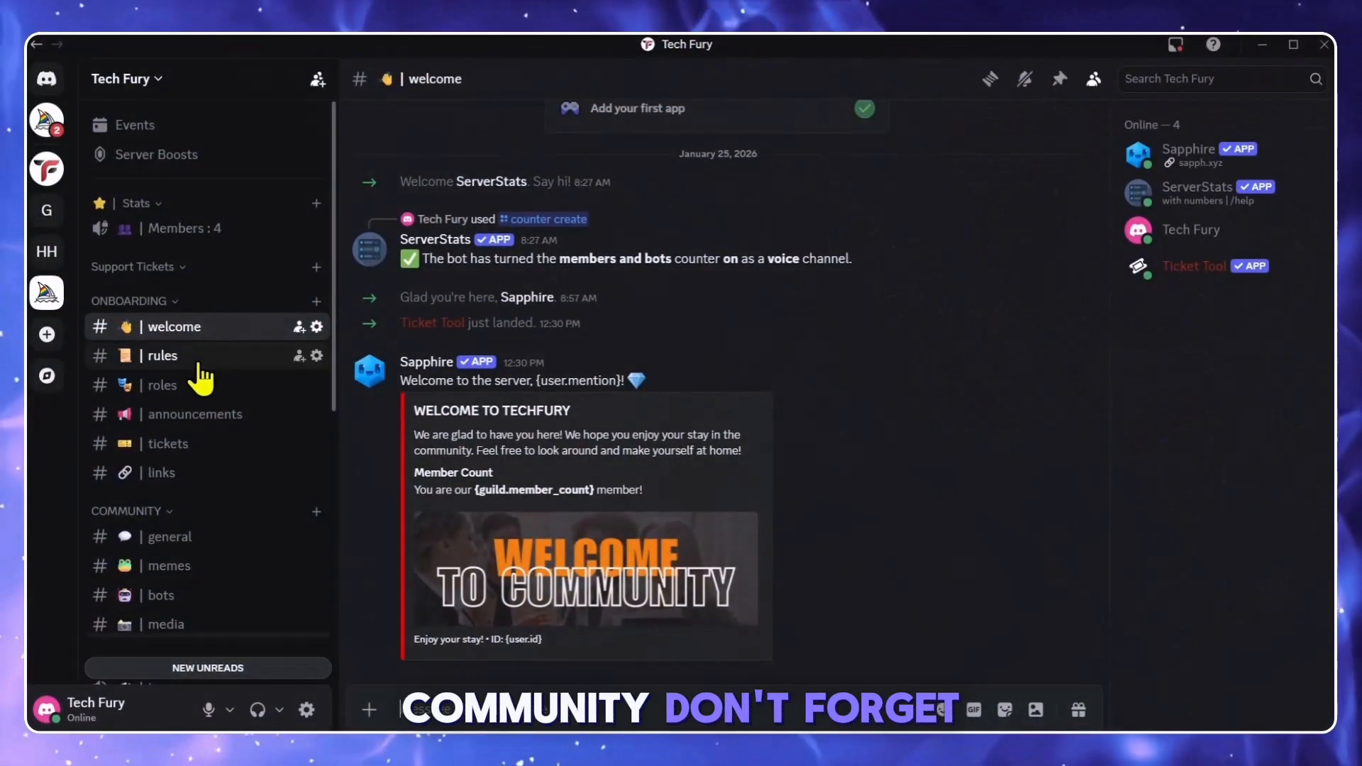
pyautogui.click(201, 363)
pyautogui.scroll(2, 395, 370)
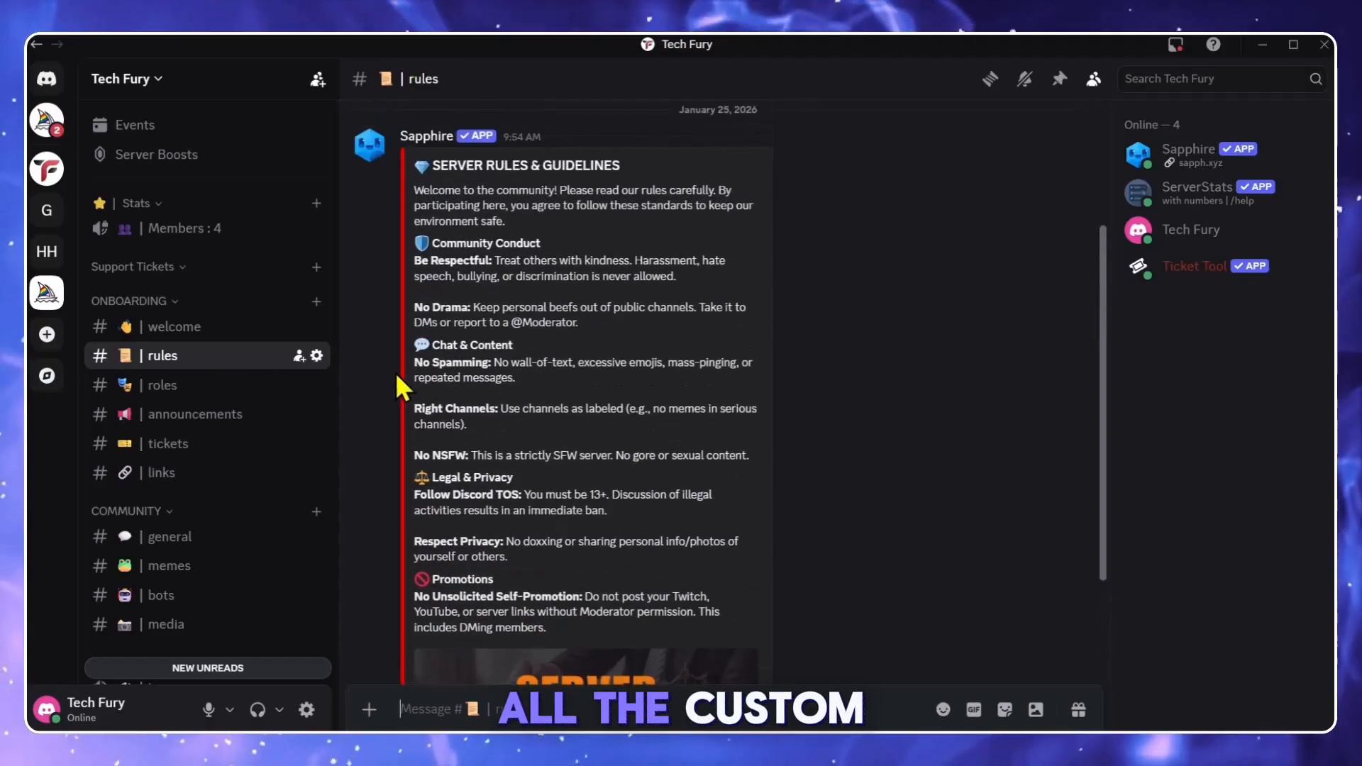
pyautogui.scroll(-2, 395, 372)
pyautogui.click(205, 402)
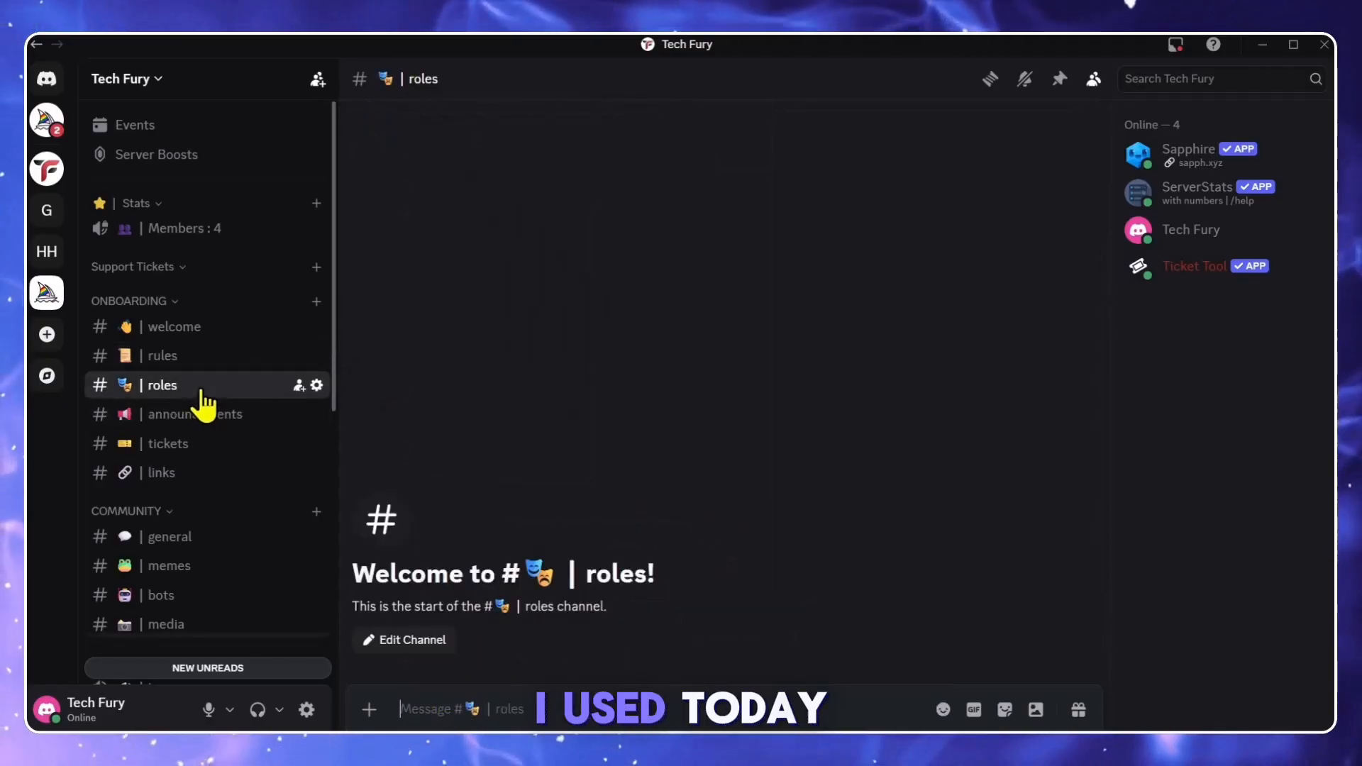
pyautogui.click(193, 445)
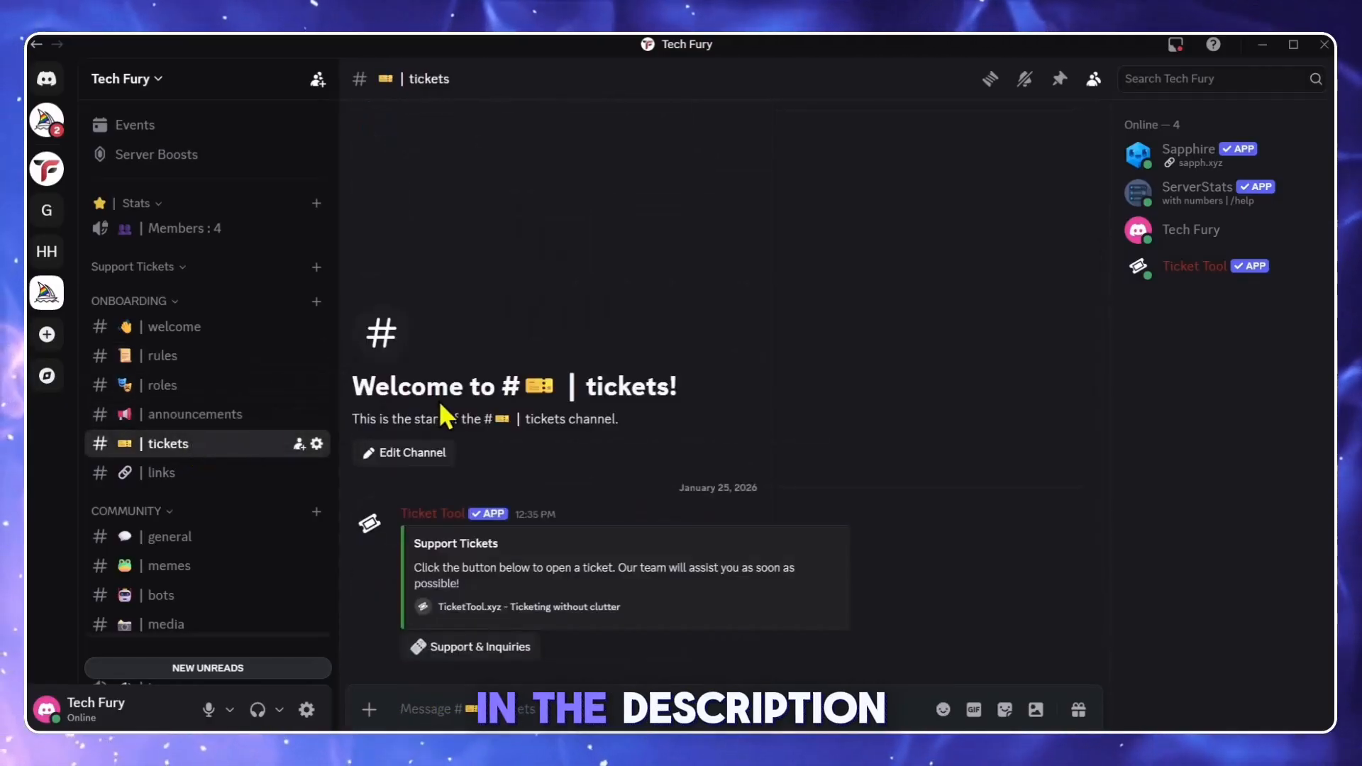